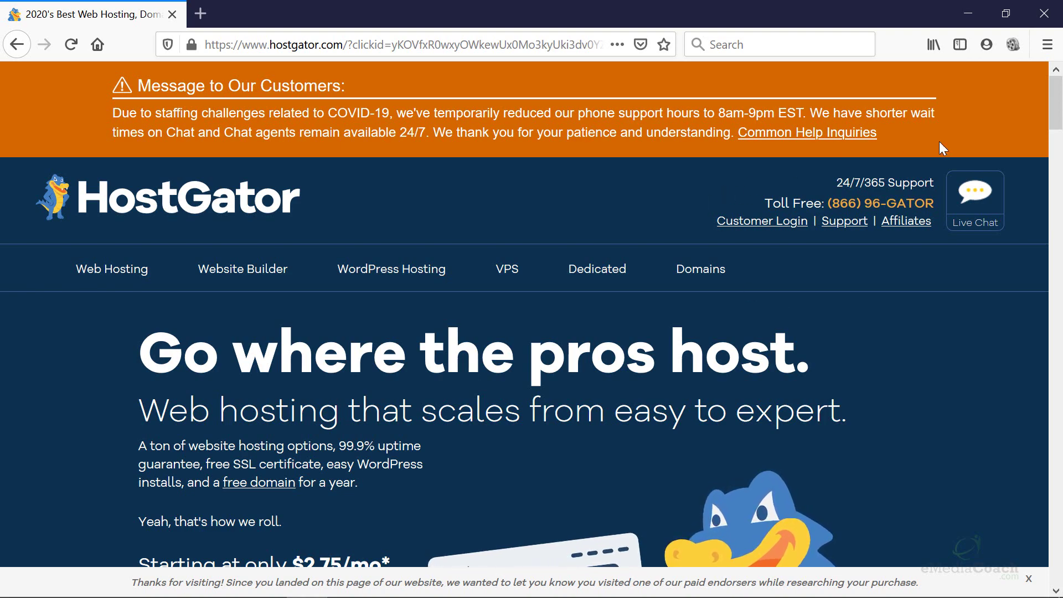
Compare the Hatchling, Baby and Business shared hosting plans at $2.75, $3.95 and $5.95/mo.
mouse_move(1056, 112)
mouse_down()
mouse_move(1054, 485)
mouse_move(1060, 93)
mouse_up()
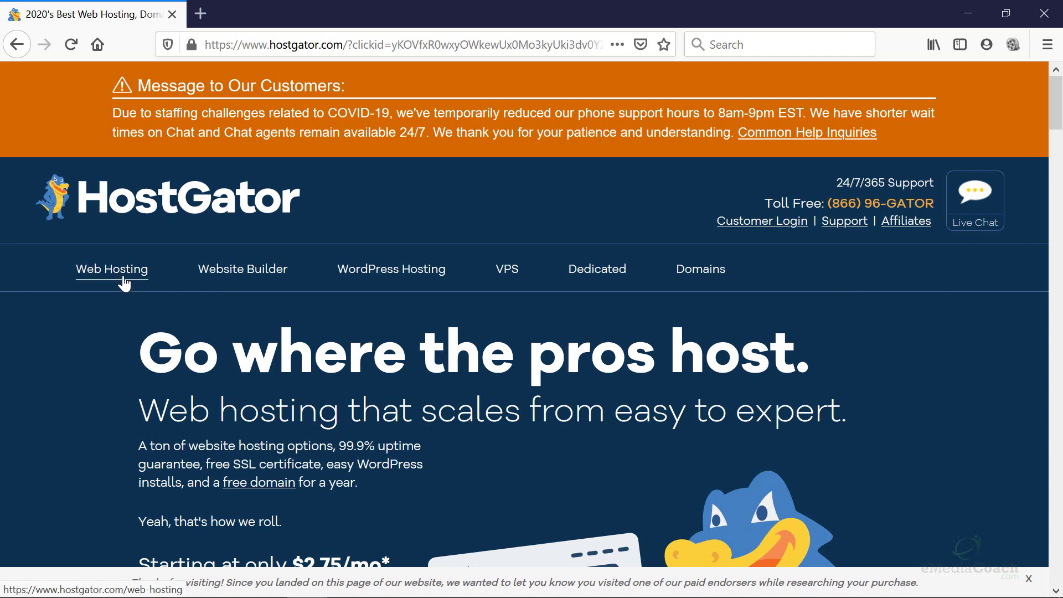
scroll(123, 283, down, 3)
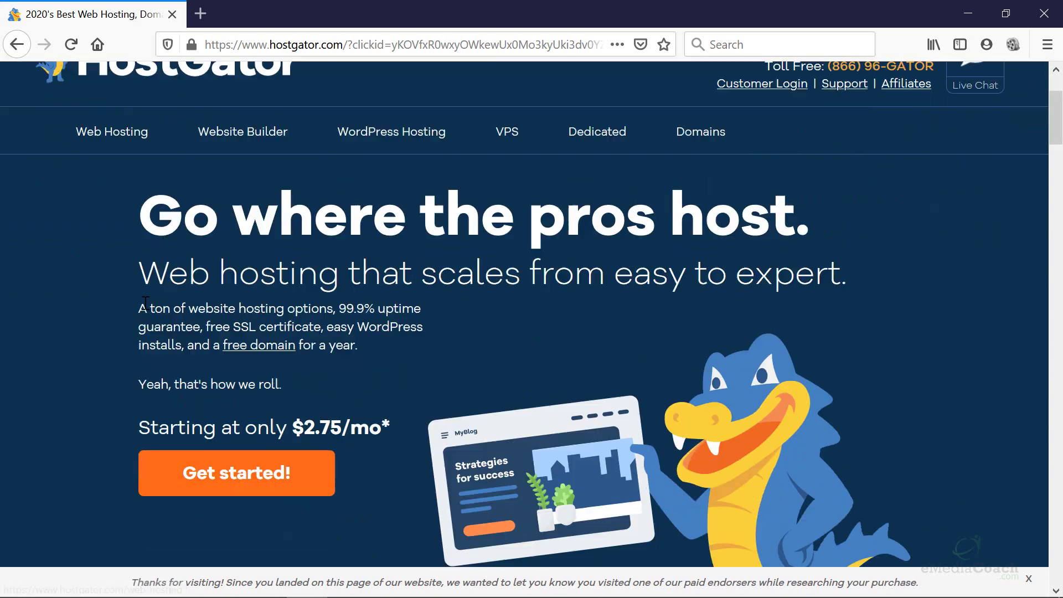
click(198, 455)
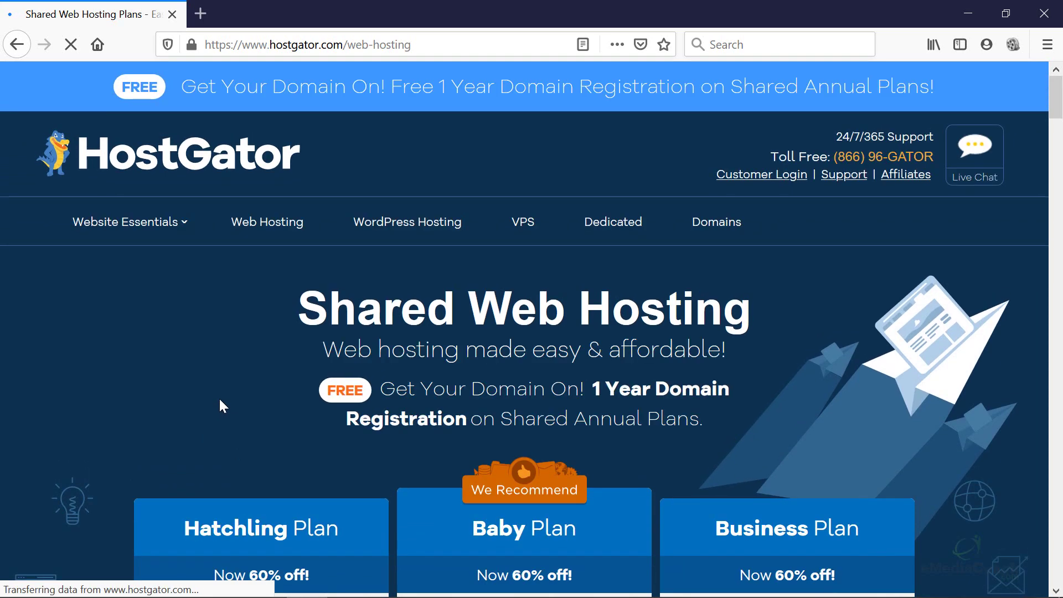
scroll(219, 396, down, 5)
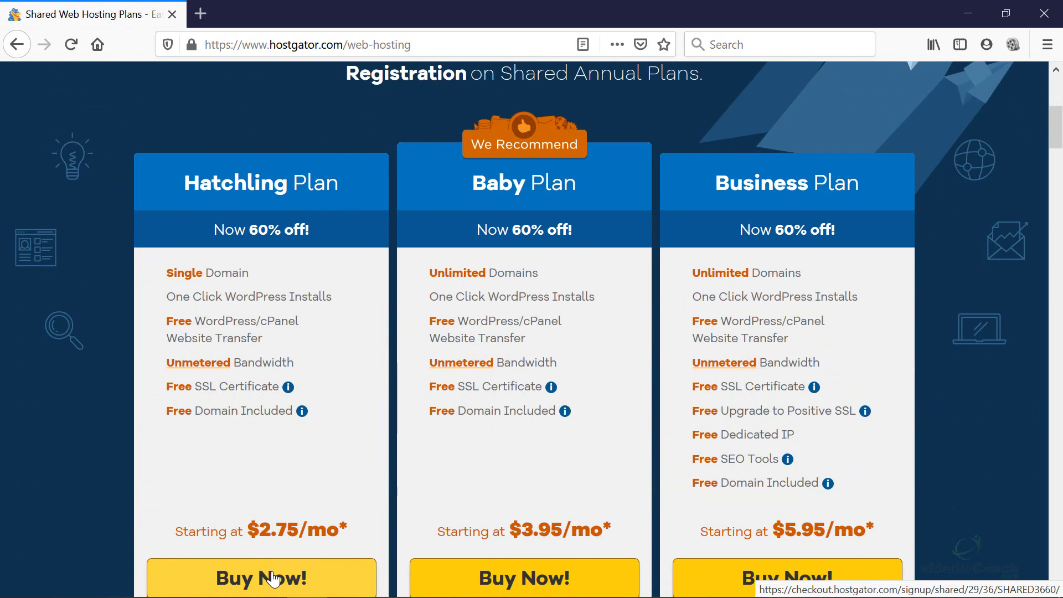
scroll(273, 578, up, 2)
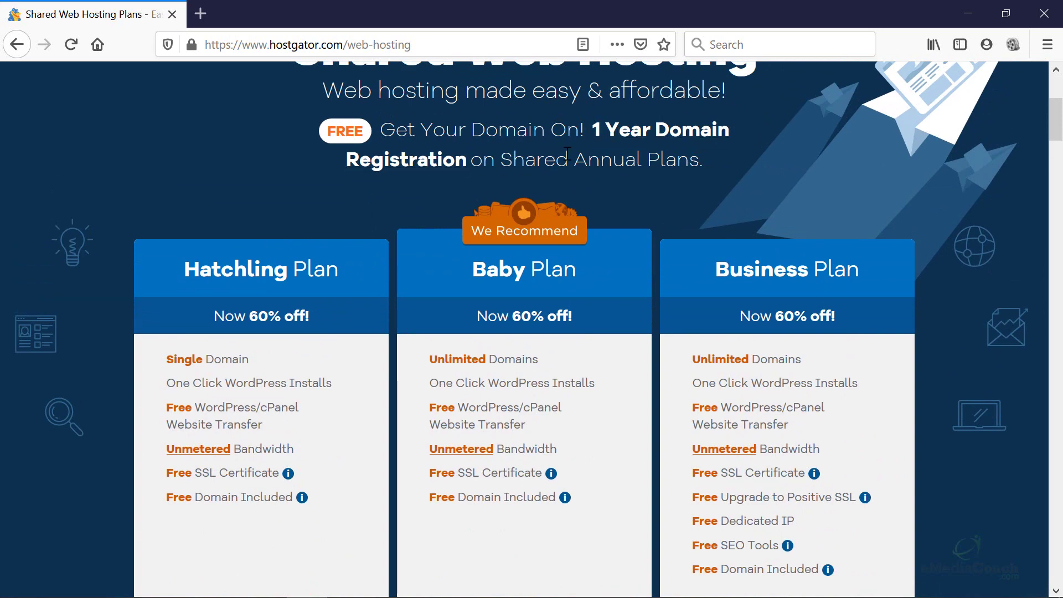
scroll(292, 244, down, 3)
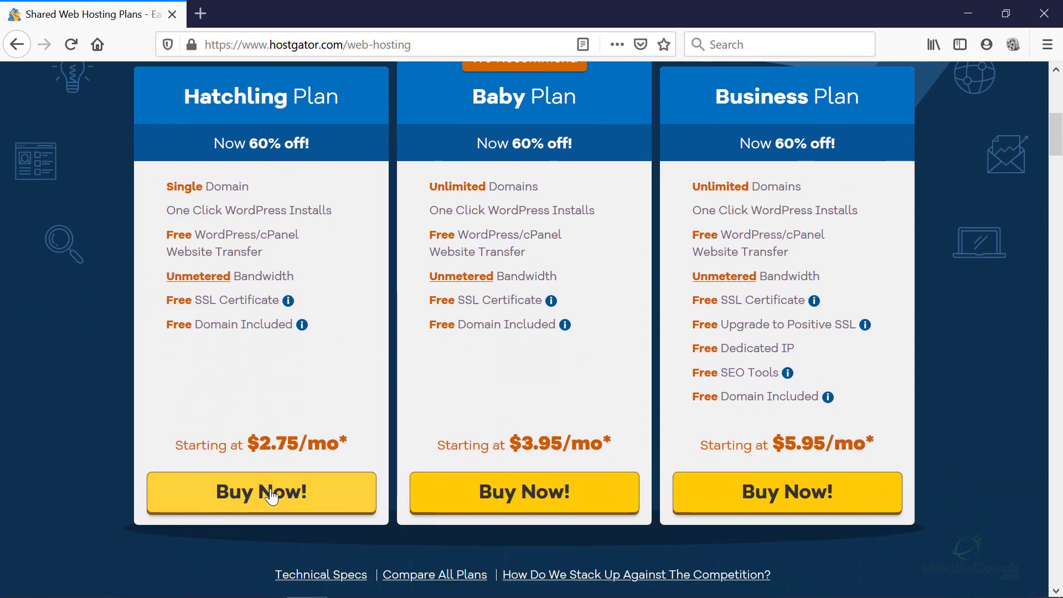
Start checkout for the Hatchling plan, keeping the 36-month billing cycle.
click(269, 493)
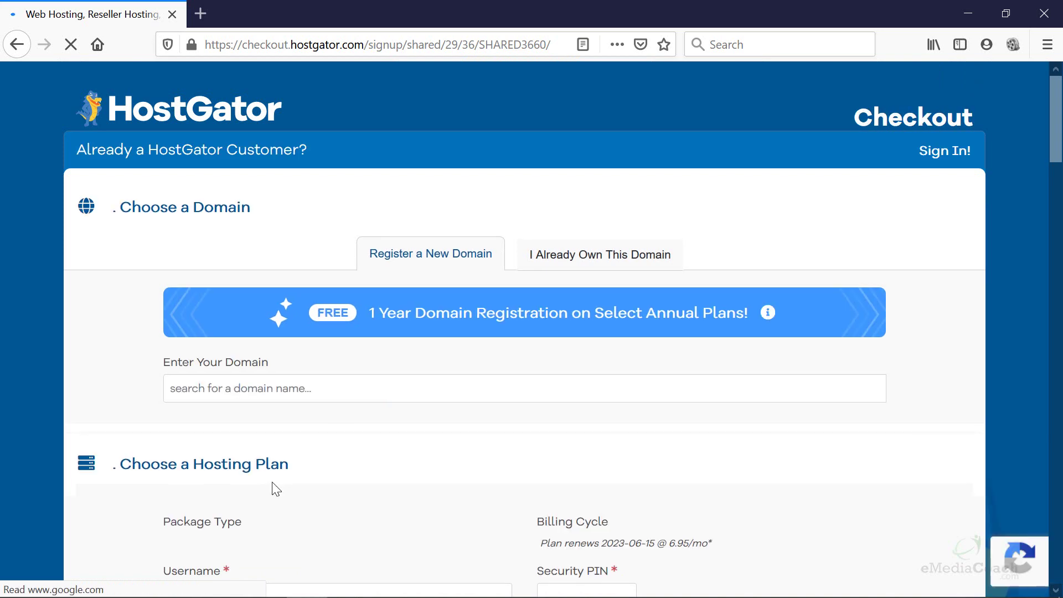
scroll(684, 401, down, 2)
scroll(690, 392, down, 2)
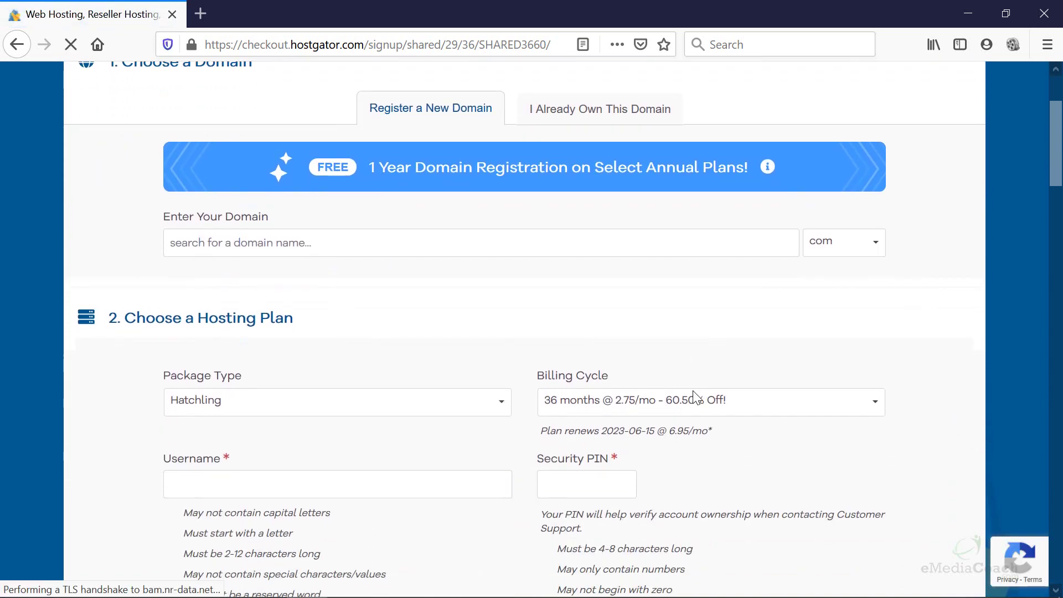
click(750, 377)
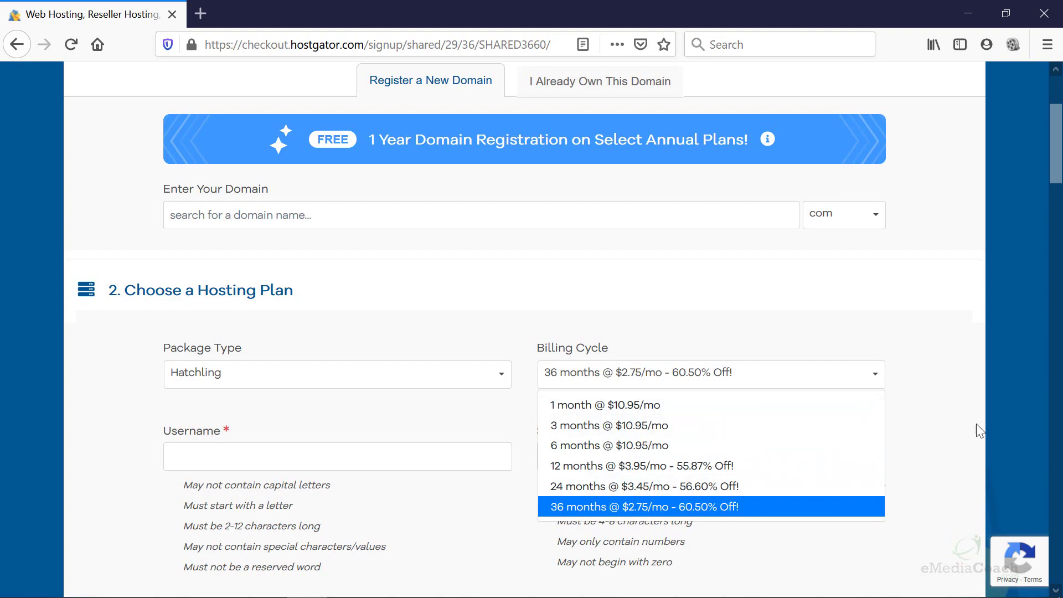
click(939, 442)
Uncheck the SiteLock and Site Backup add-ons.
scroll(913, 439, up, 3)
scroll(872, 439, down, 5)
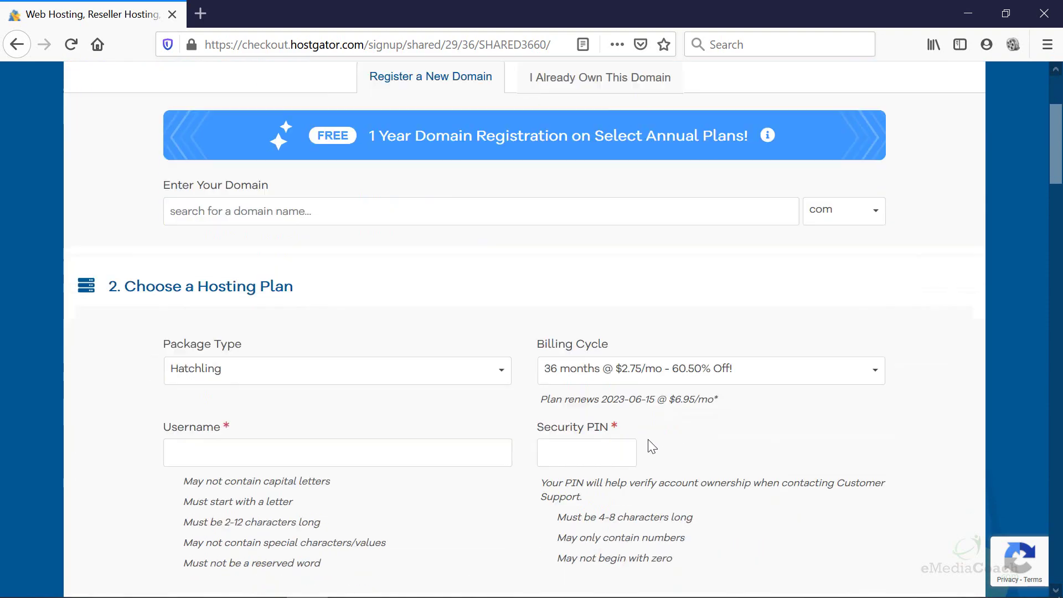
scroll(426, 421, down, 15)
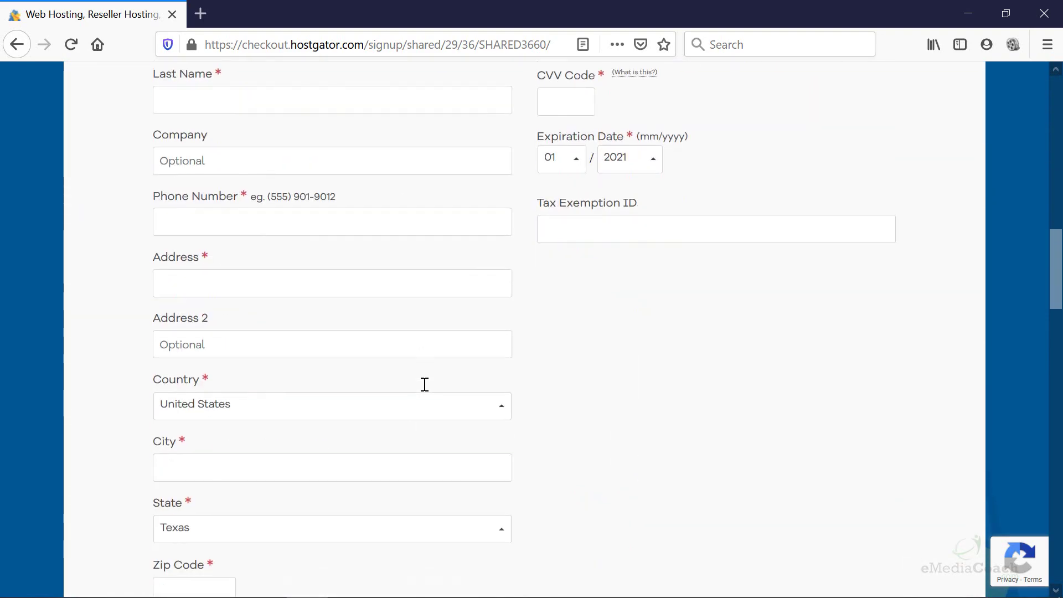
scroll(425, 384, down, 4)
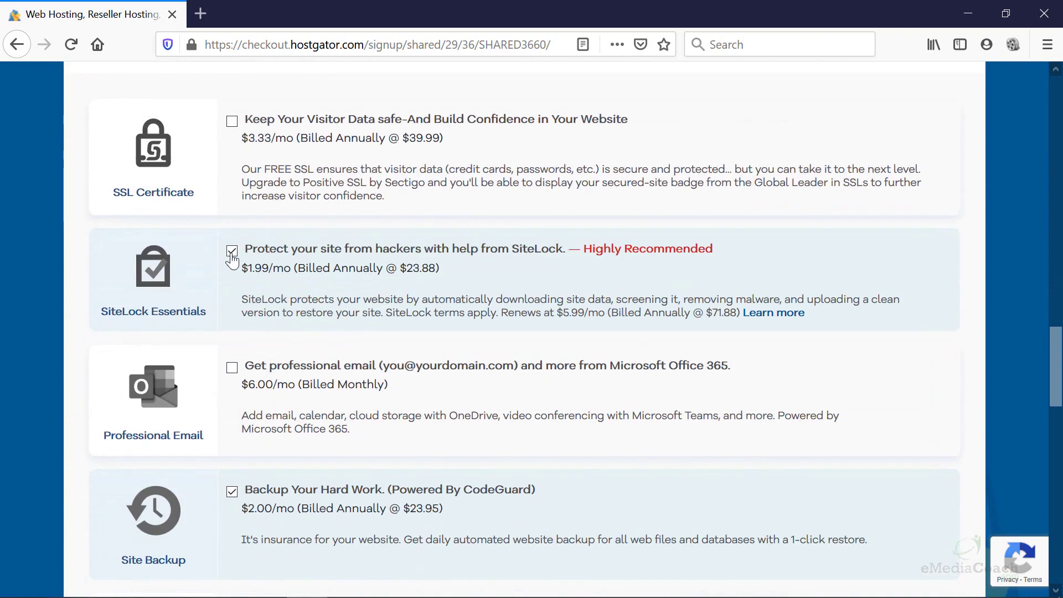
click(232, 250)
click(233, 492)
Replace the coupon code with 'discounted'.
scroll(247, 466, down, 3)
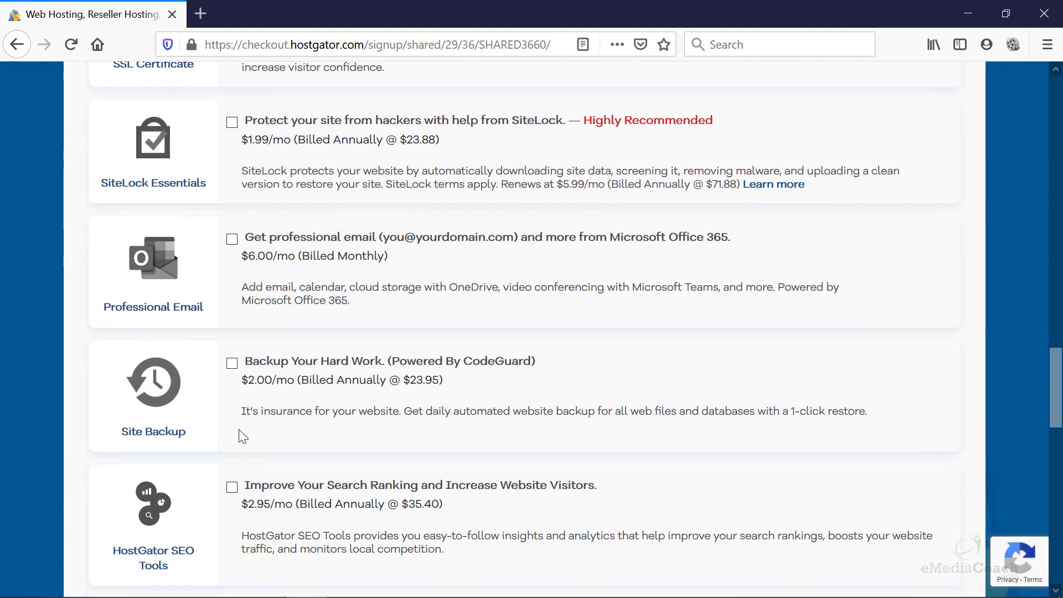
scroll(235, 454, down, 5)
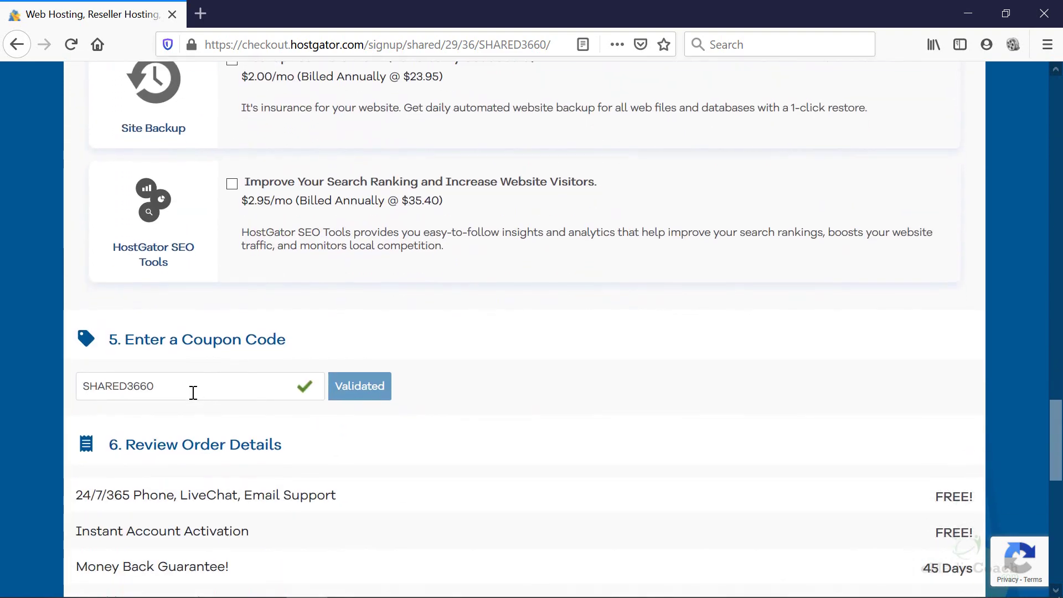
drag(191, 391, 75, 382)
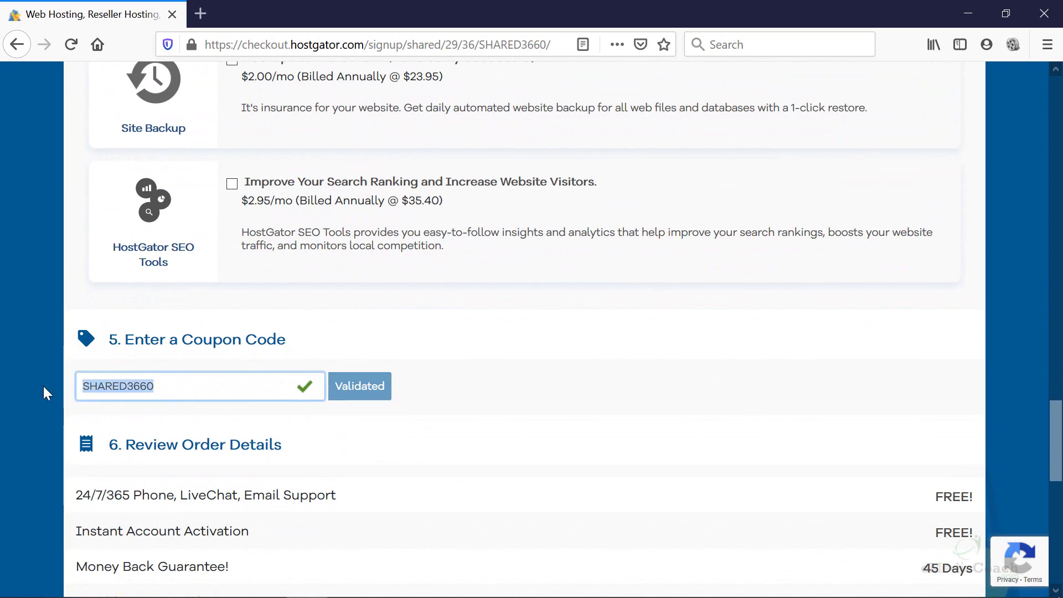
text(discounted)
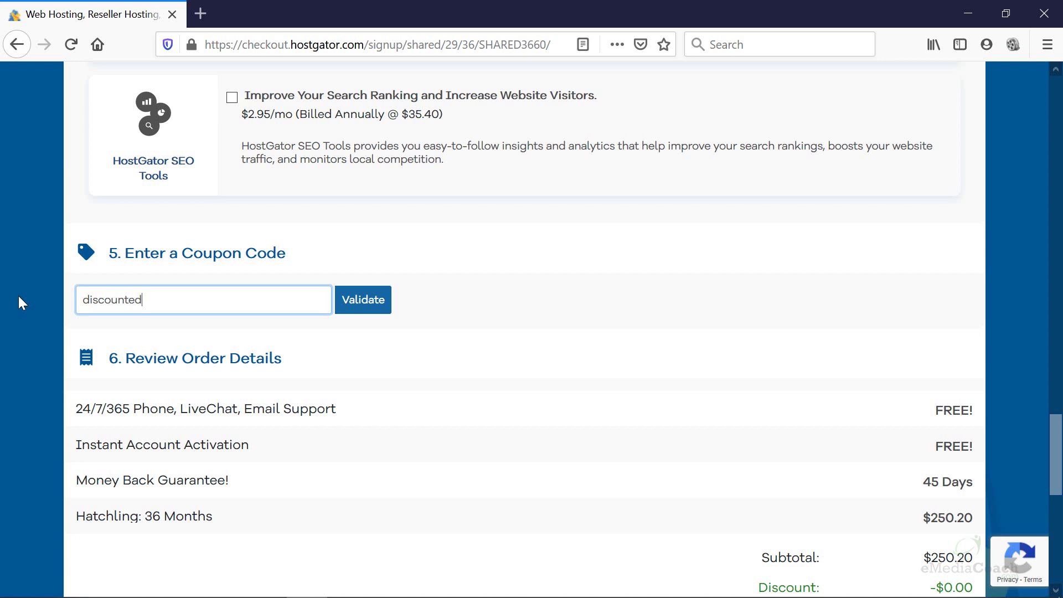
Validate the 'discounted' coupon code.
click(379, 317)
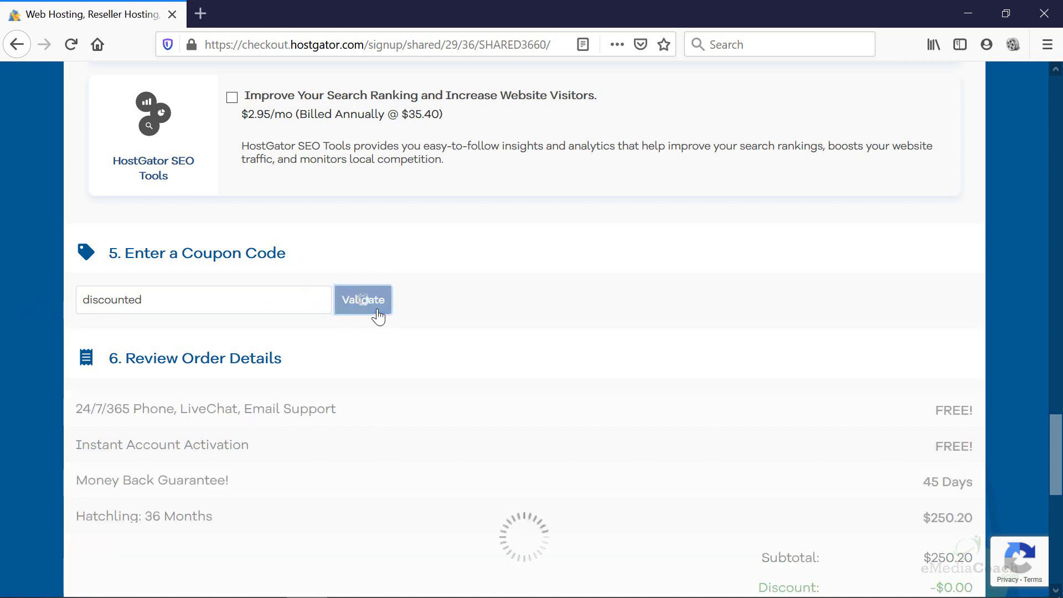
scroll(552, 315, up, 15)
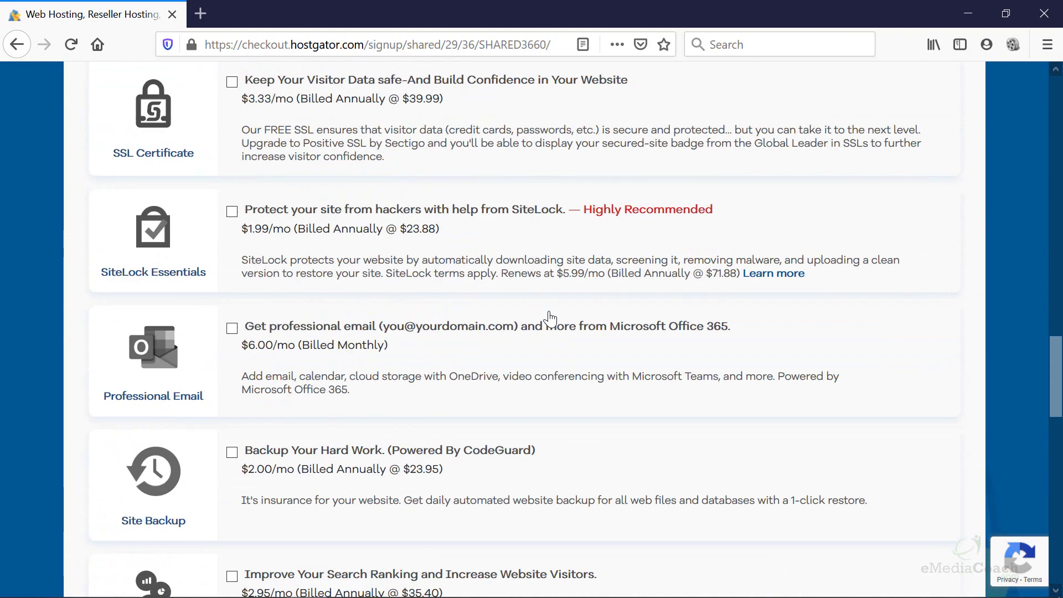
scroll(580, 312, up, 12)
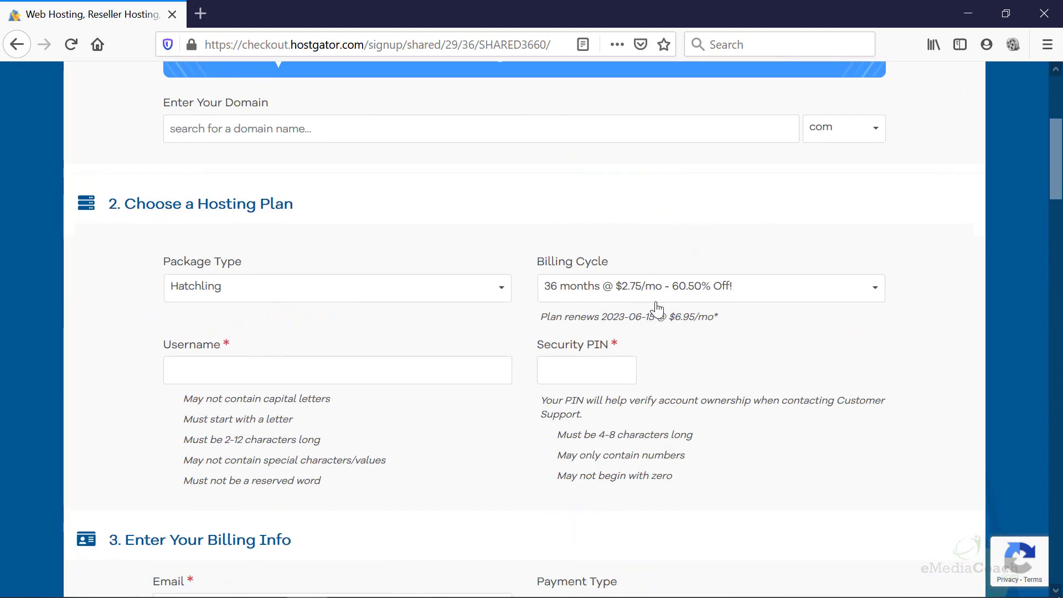
Confirm the Hatchling billing cycle stays at 36 months, $2.75/mo.
click(745, 294)
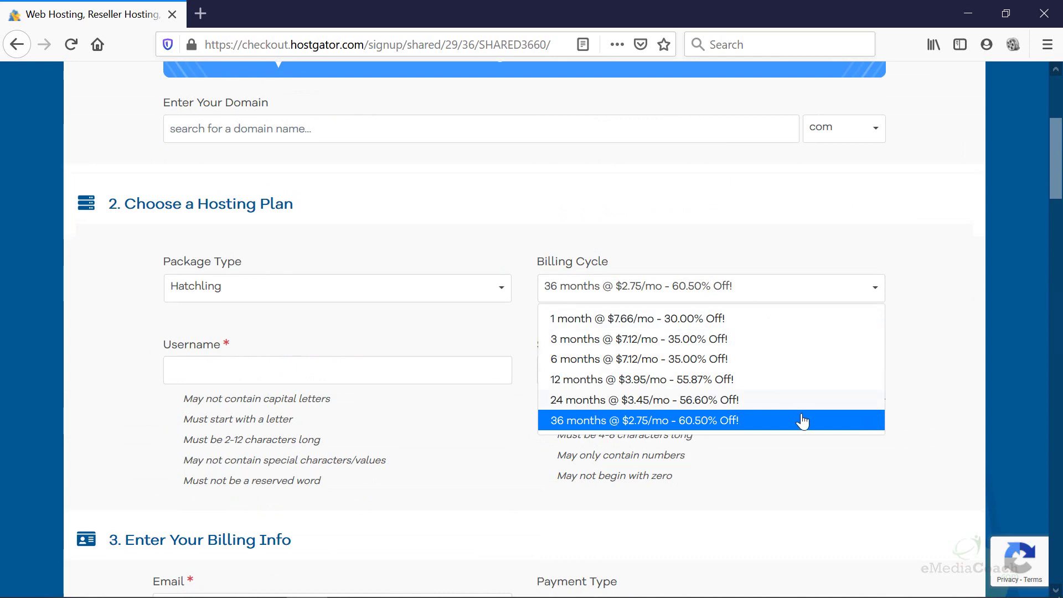
click(810, 470)
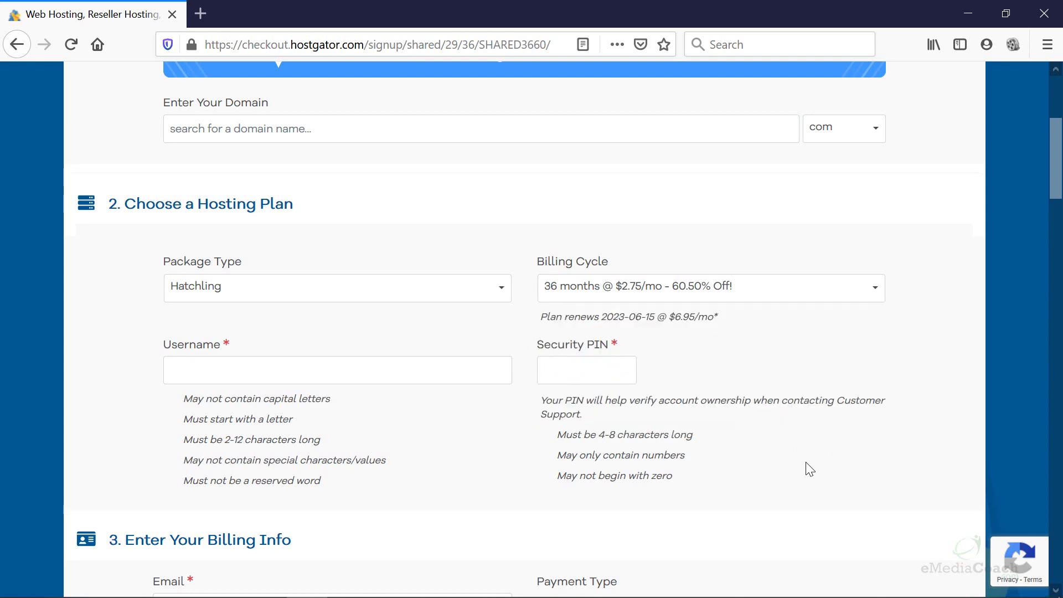
scroll(318, 330, down, 3)
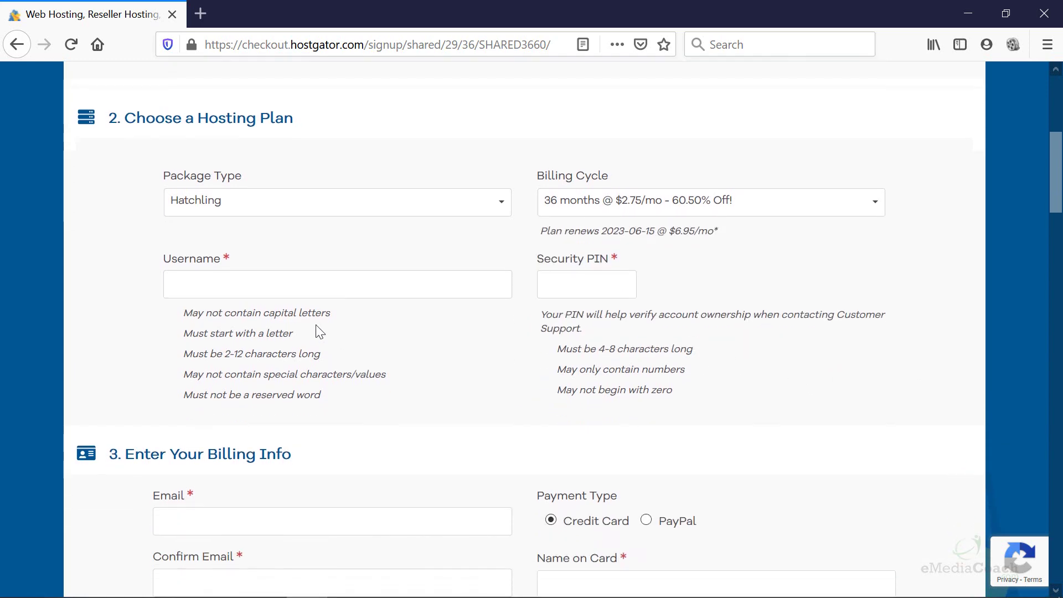
scroll(240, 215, up, 5)
click(311, 225)
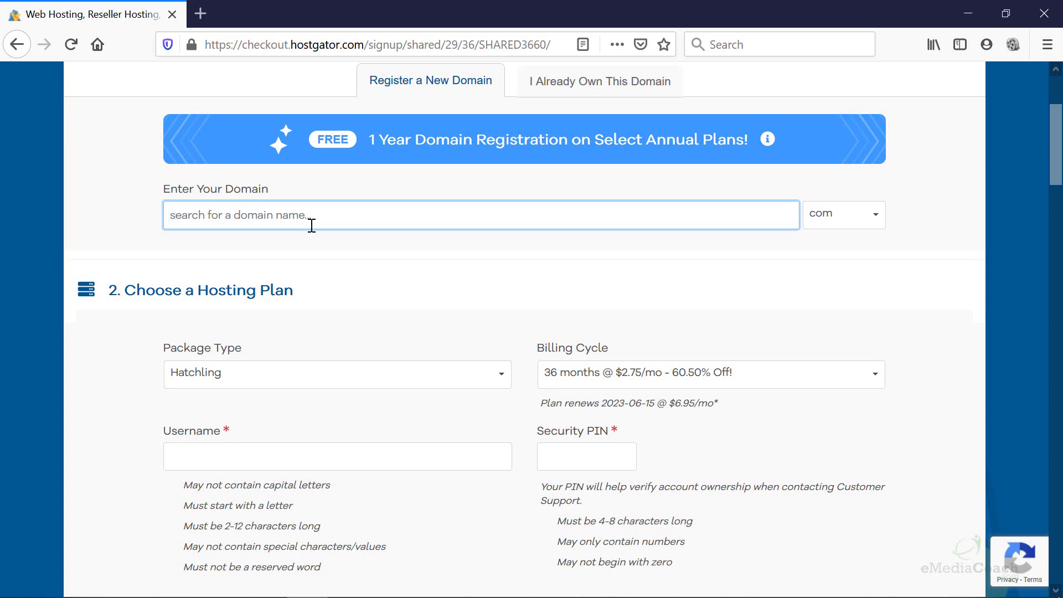
Check whether healthshop.com is available as the domain.
text(he)
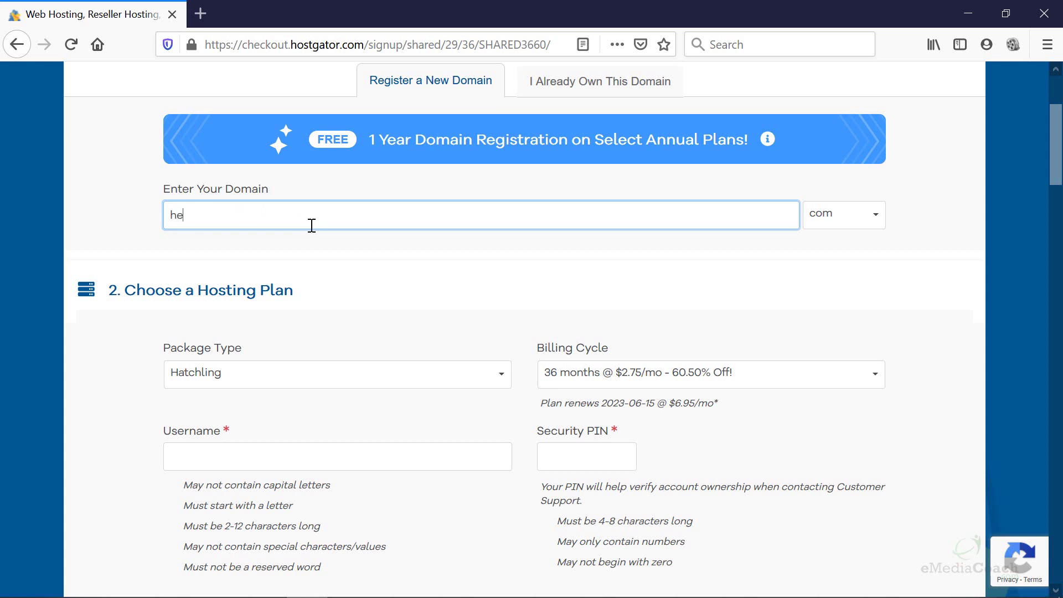
text(althshop.com)
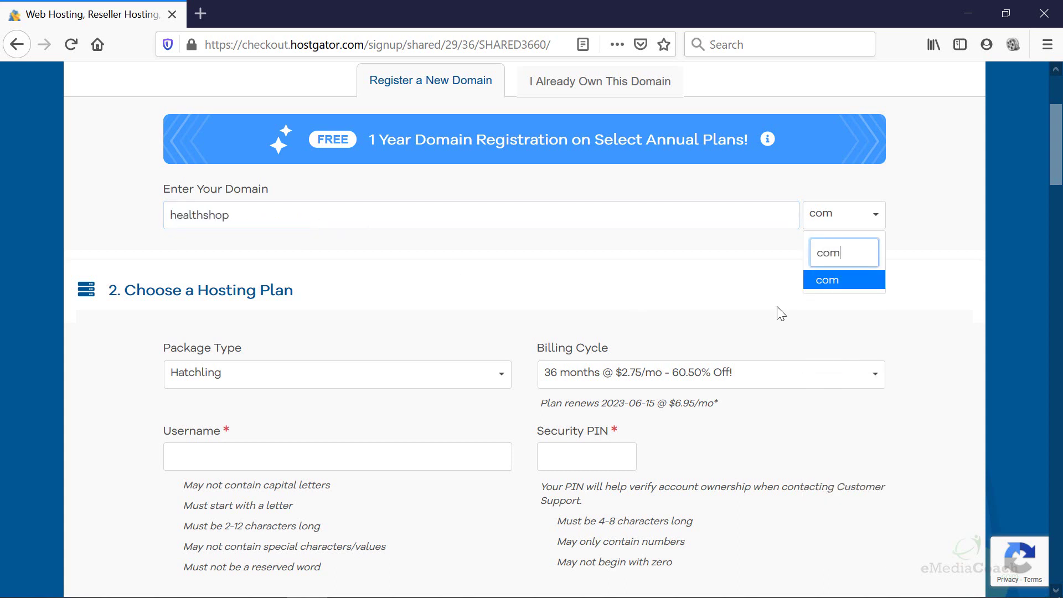
click(848, 280)
click(883, 281)
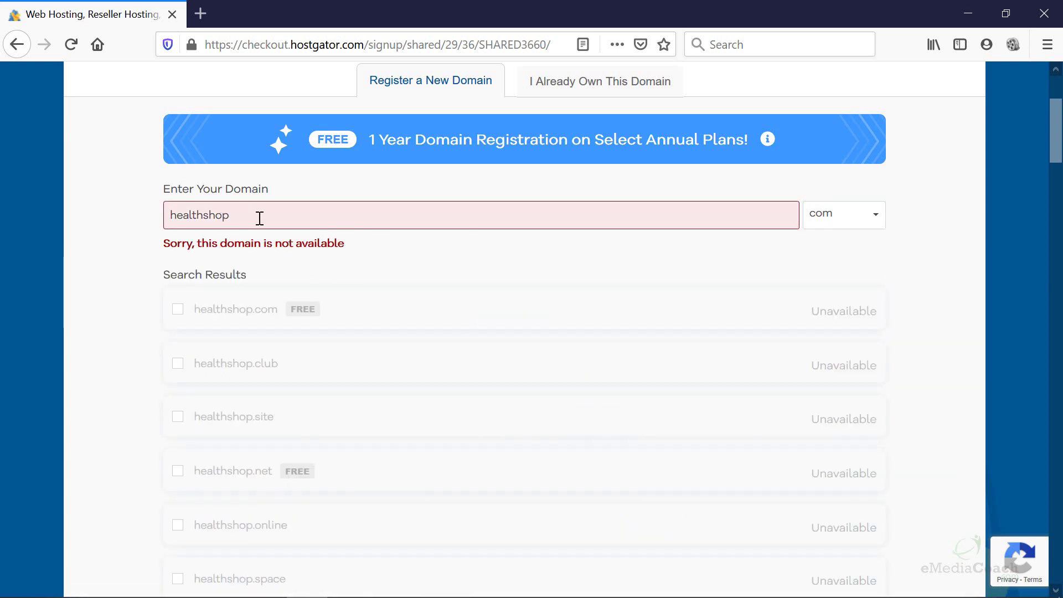
Claim theshophealth.com as the free primary domain after comparing other extensions.
drag(254, 218, 164, 218)
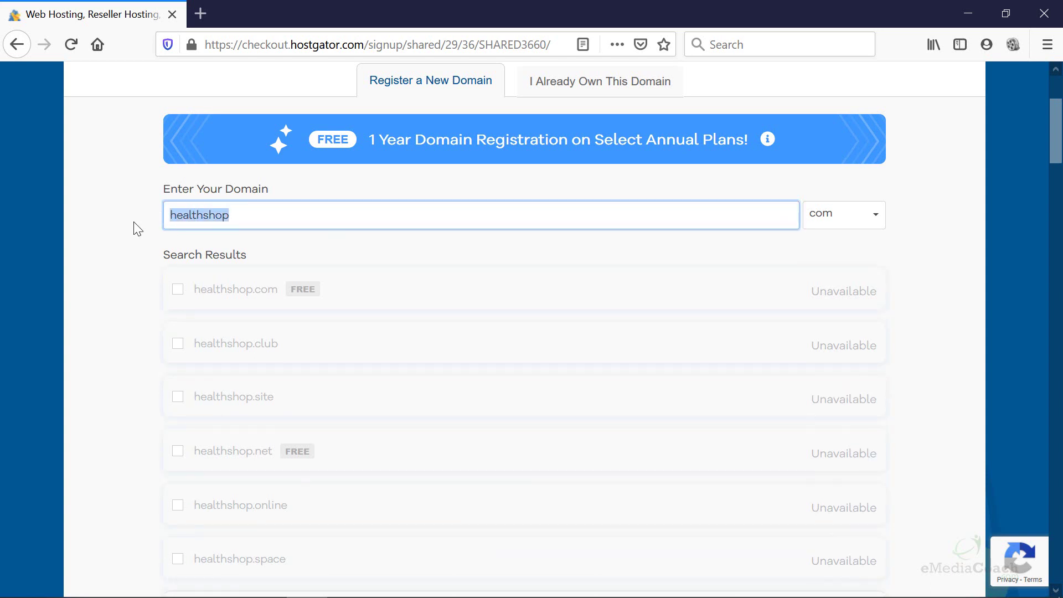
text(thesho)
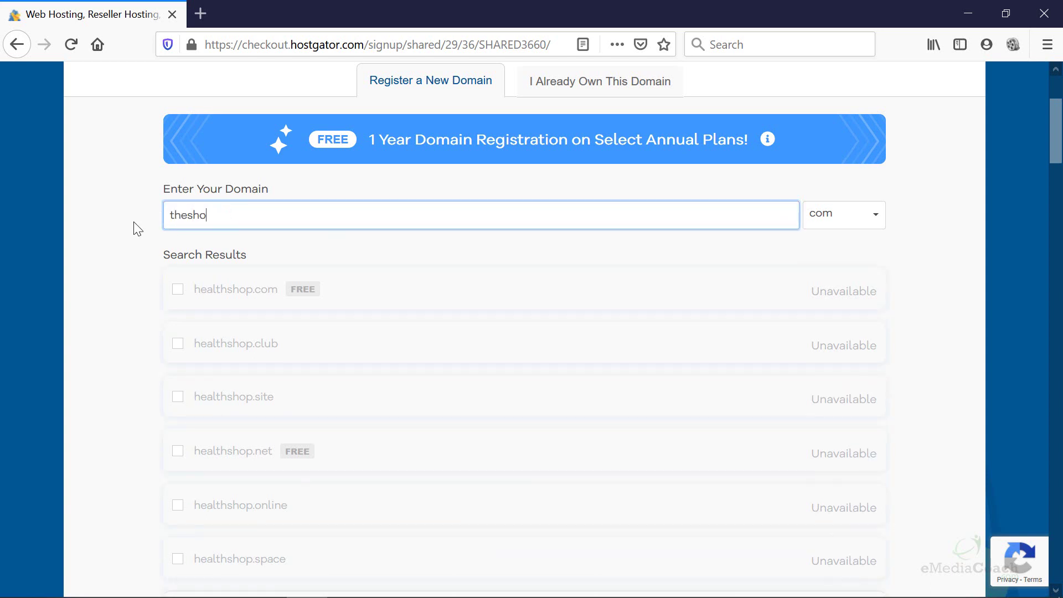
text(phealth)
click(842, 215)
click(865, 279)
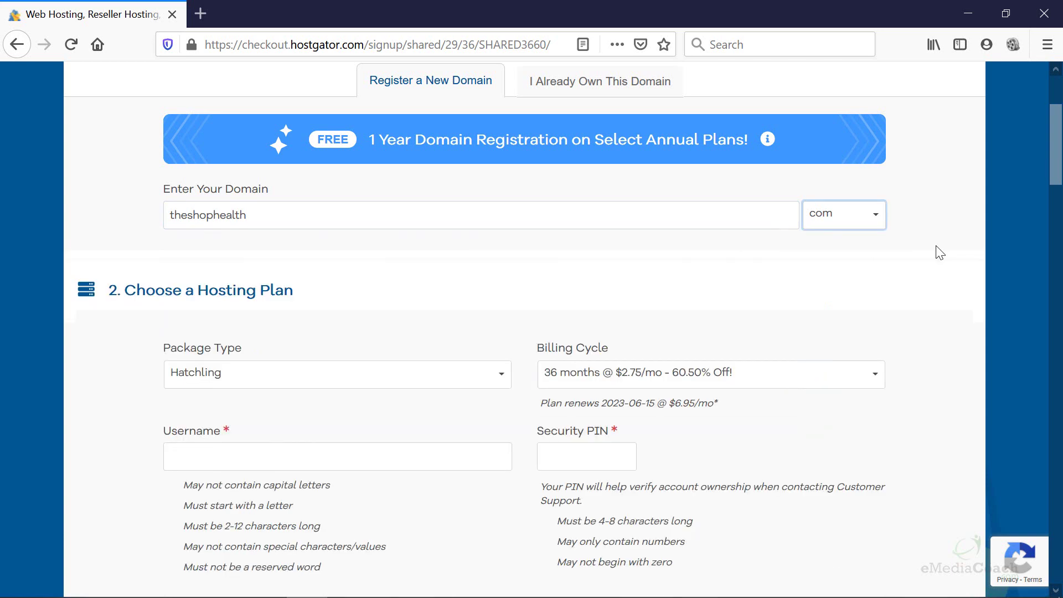
click(915, 249)
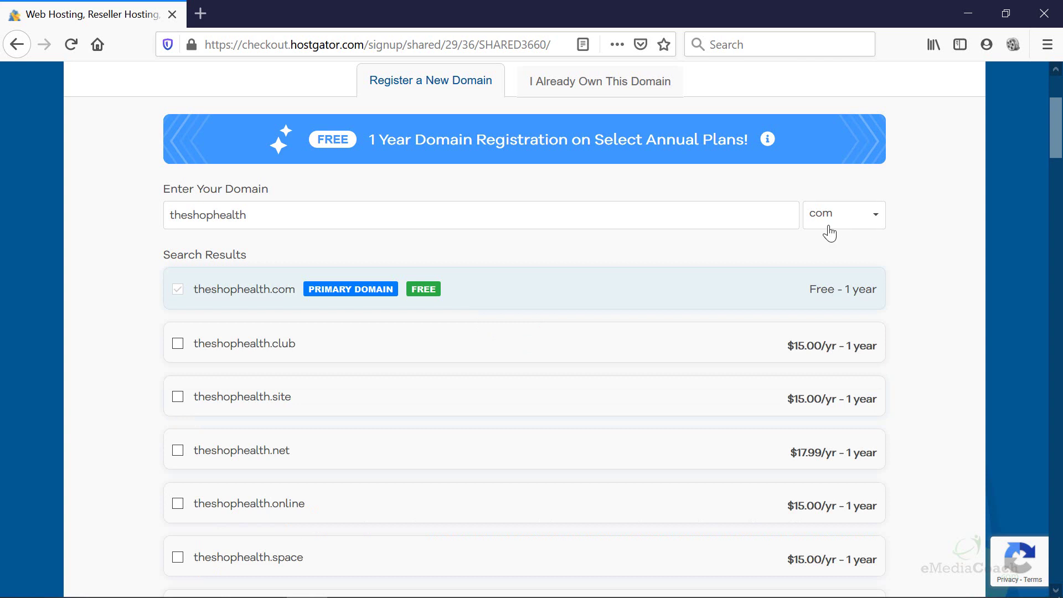
click(884, 231)
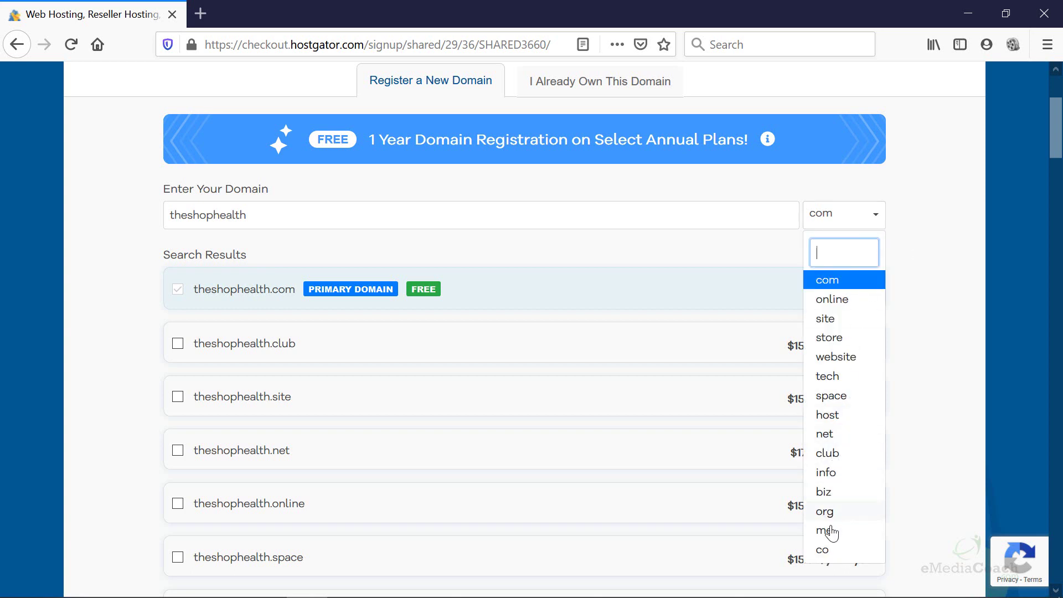
click(945, 248)
scroll(847, 275, down, 10)
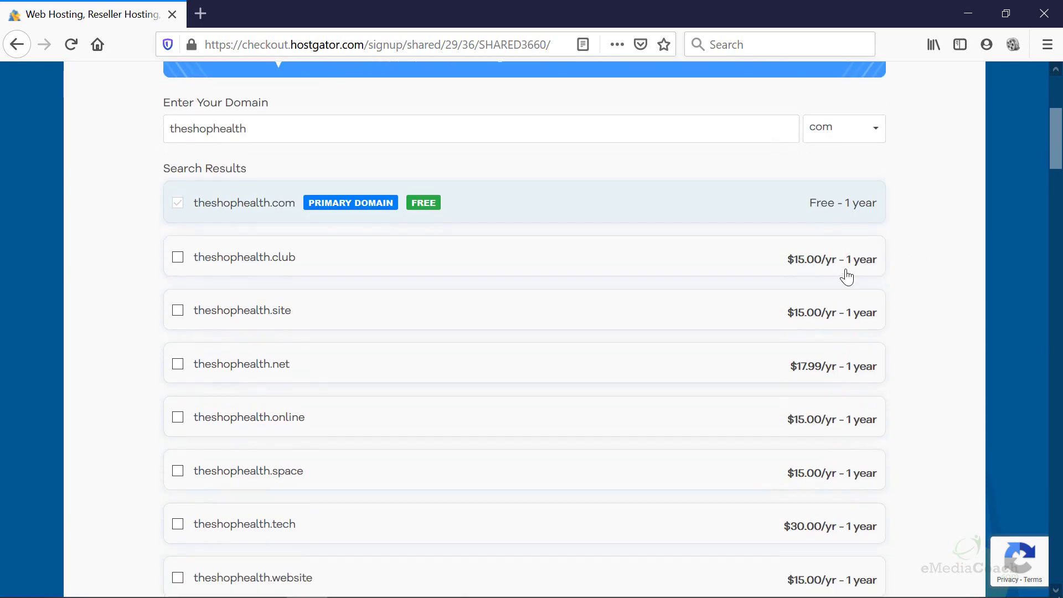
scroll(847, 273, down, 6)
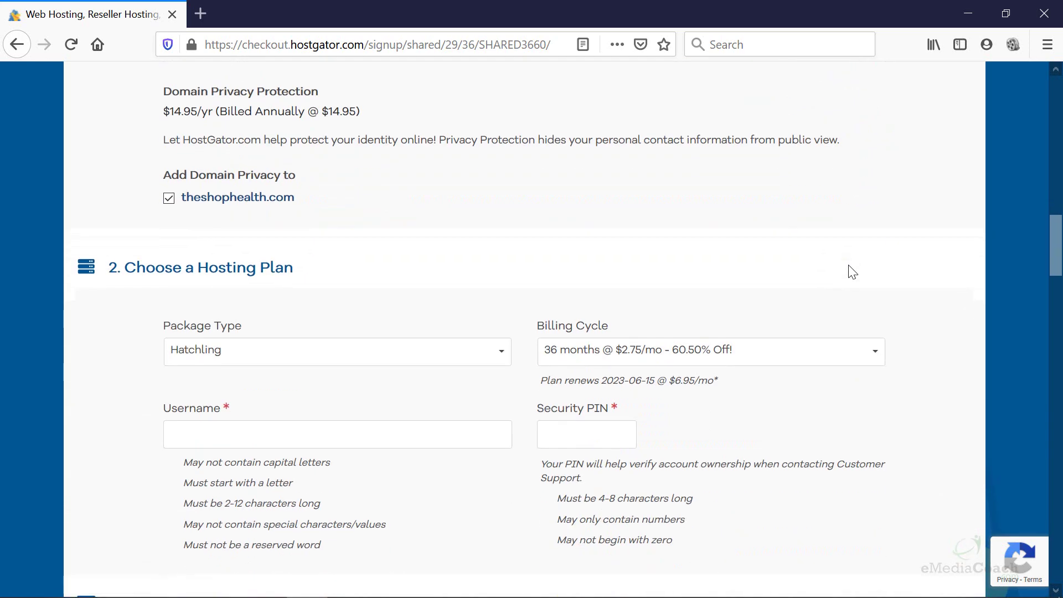
Drop domain privacy and switch the billing cycle to 12 months.
click(169, 199)
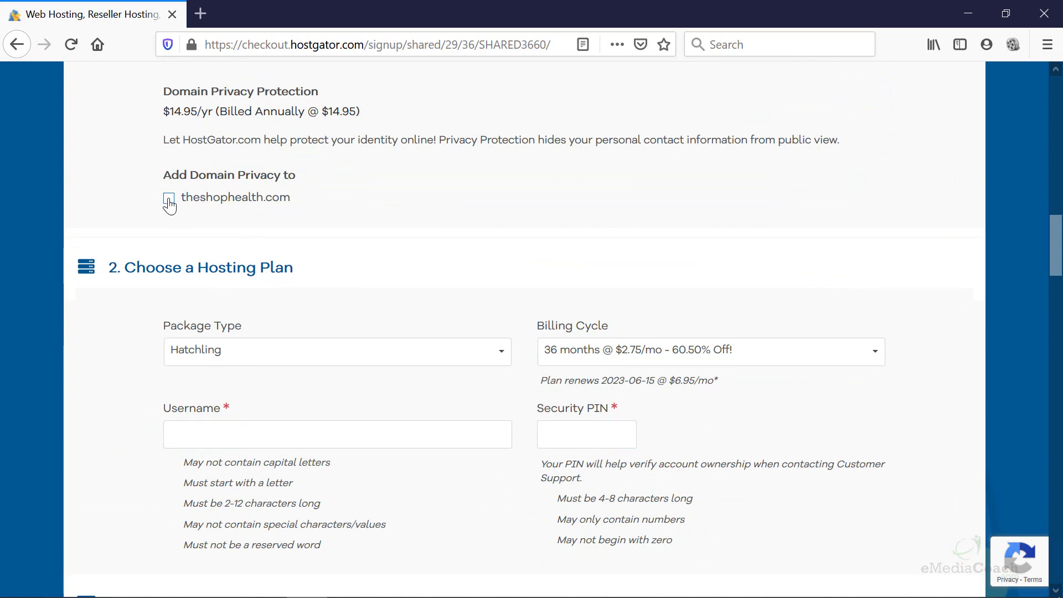
scroll(746, 249, down, 2)
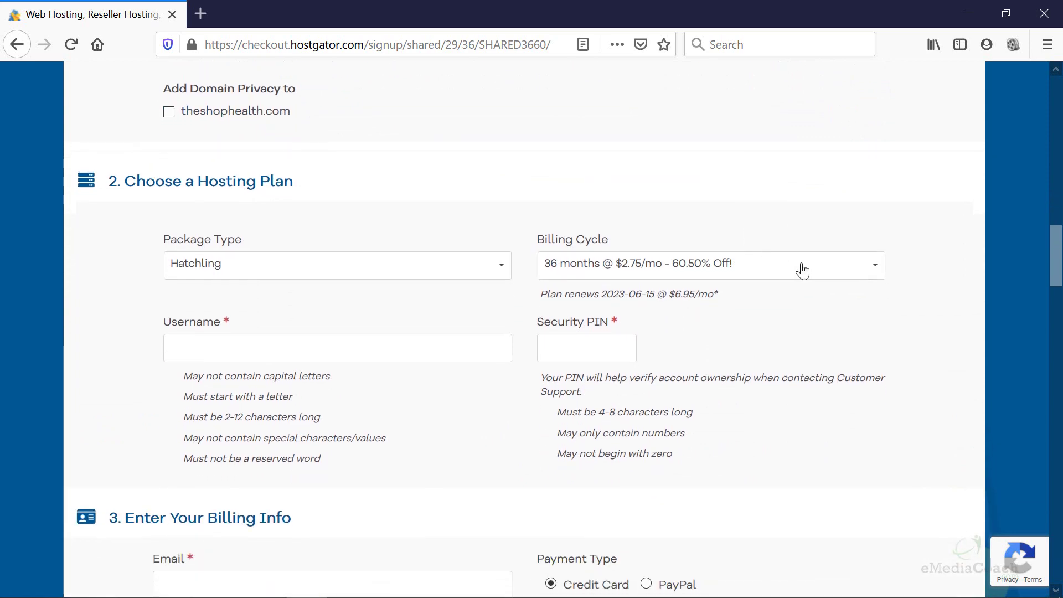
click(827, 270)
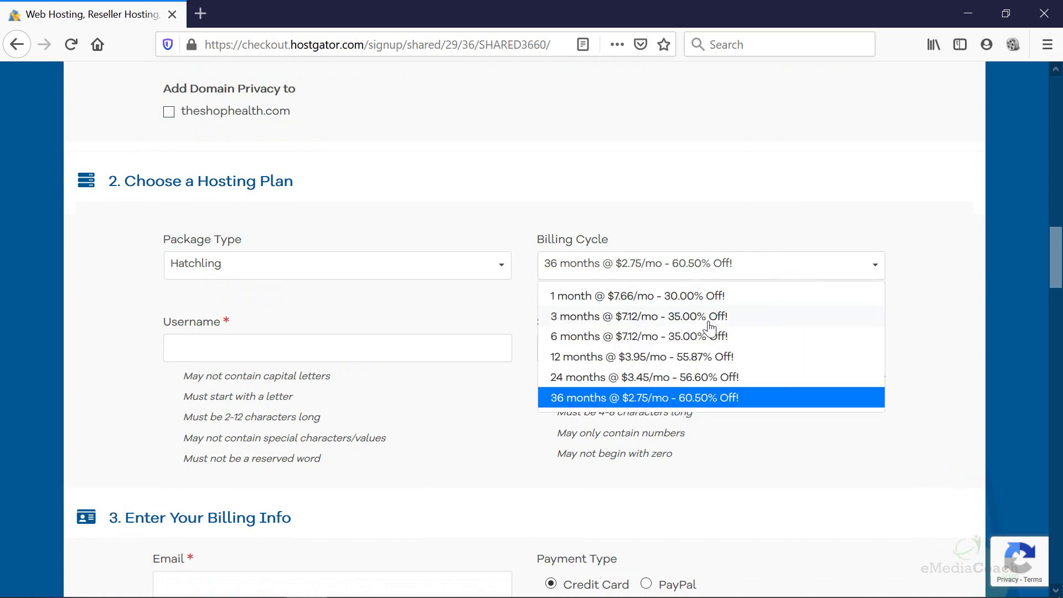
click(716, 358)
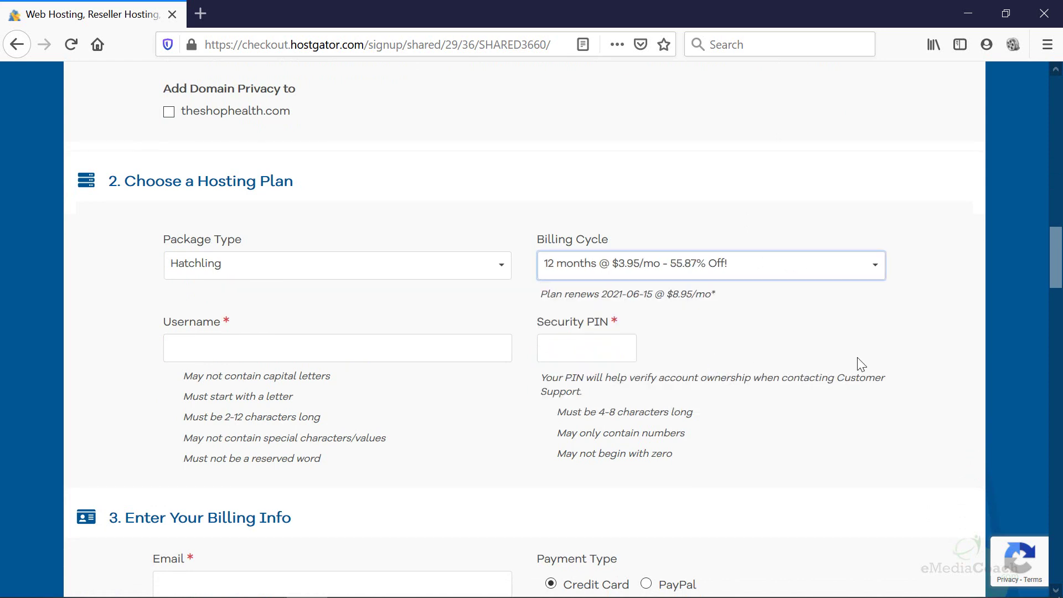
Enter the hosting username and a 4-digit security PIN.
click(361, 346)
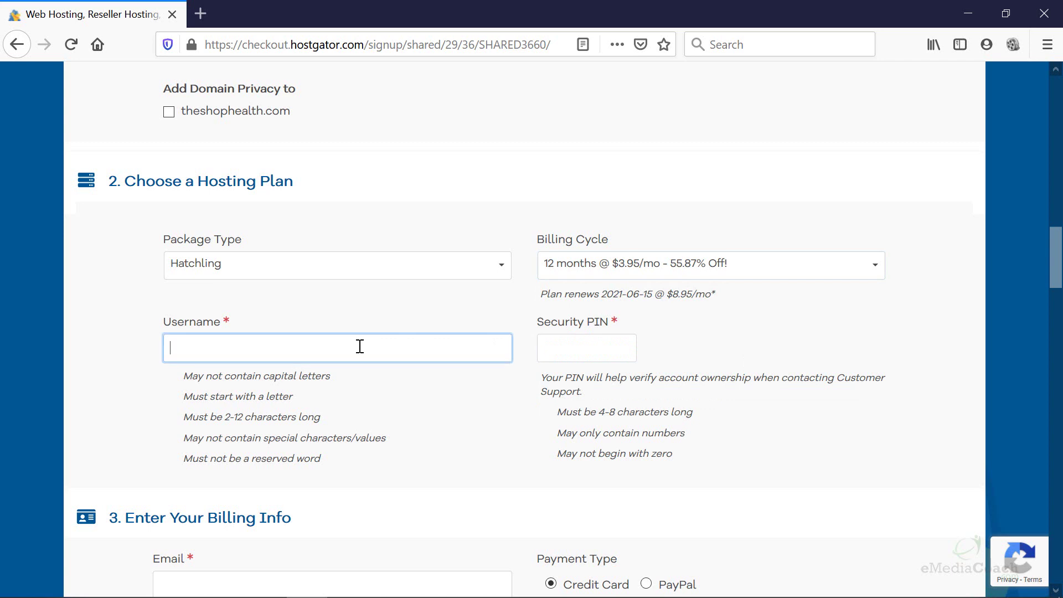
text(emediacoa)
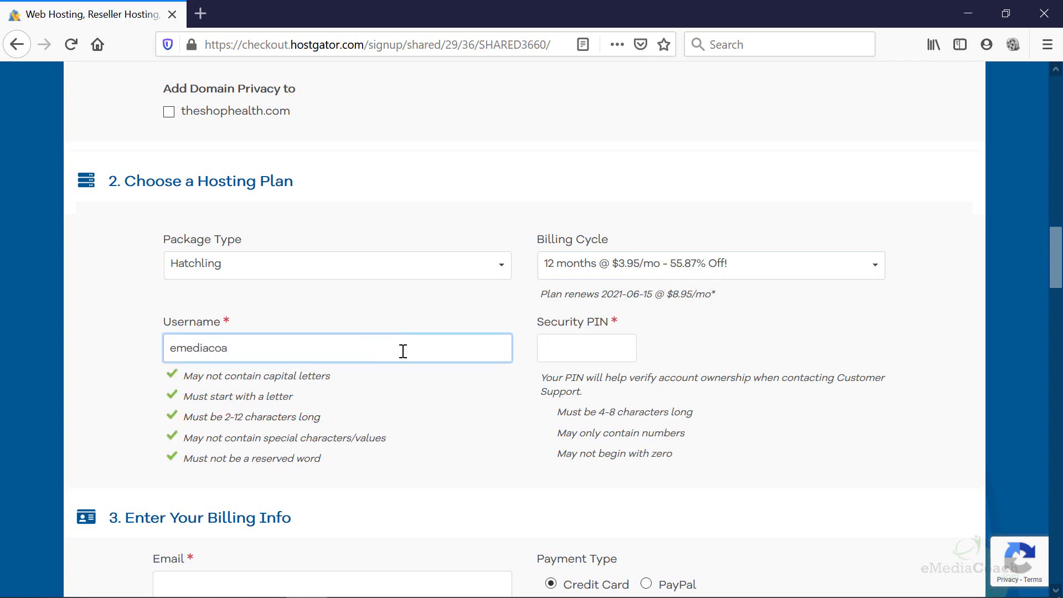
click(623, 355)
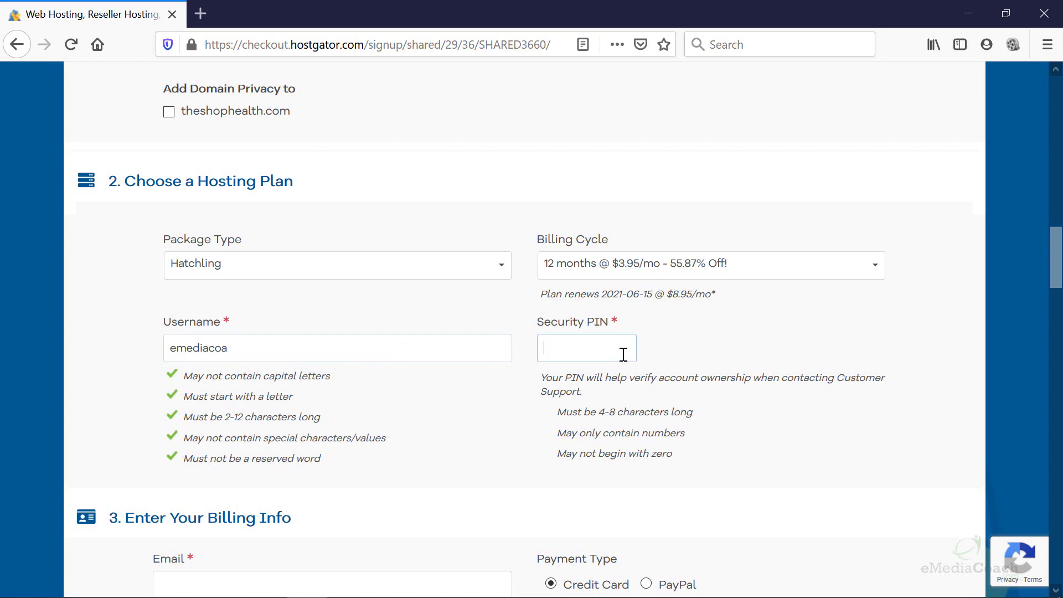
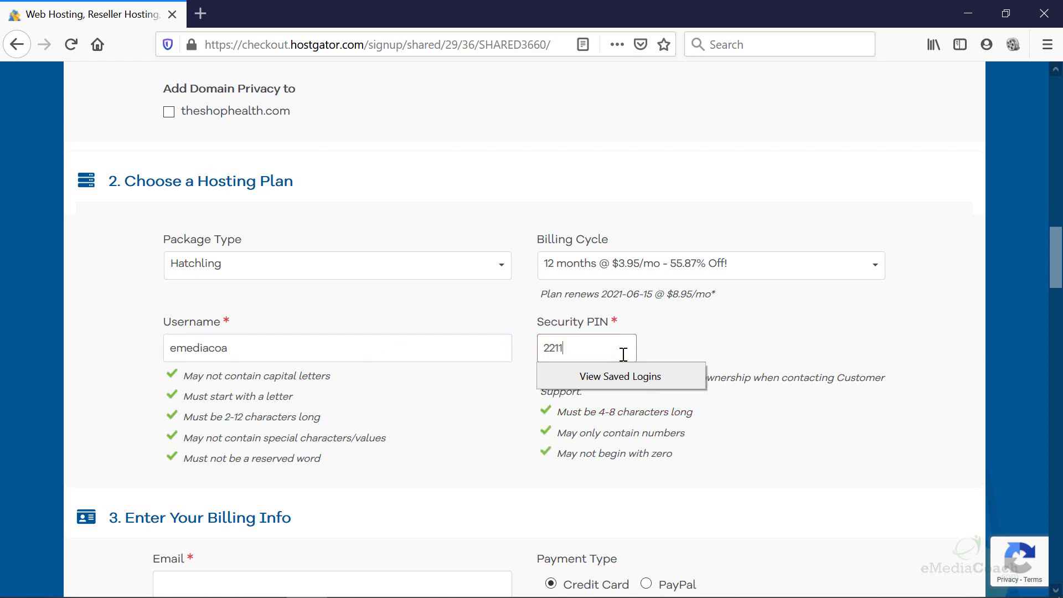
click(703, 352)
scroll(702, 352, down, 1)
scroll(702, 354, down, 5)
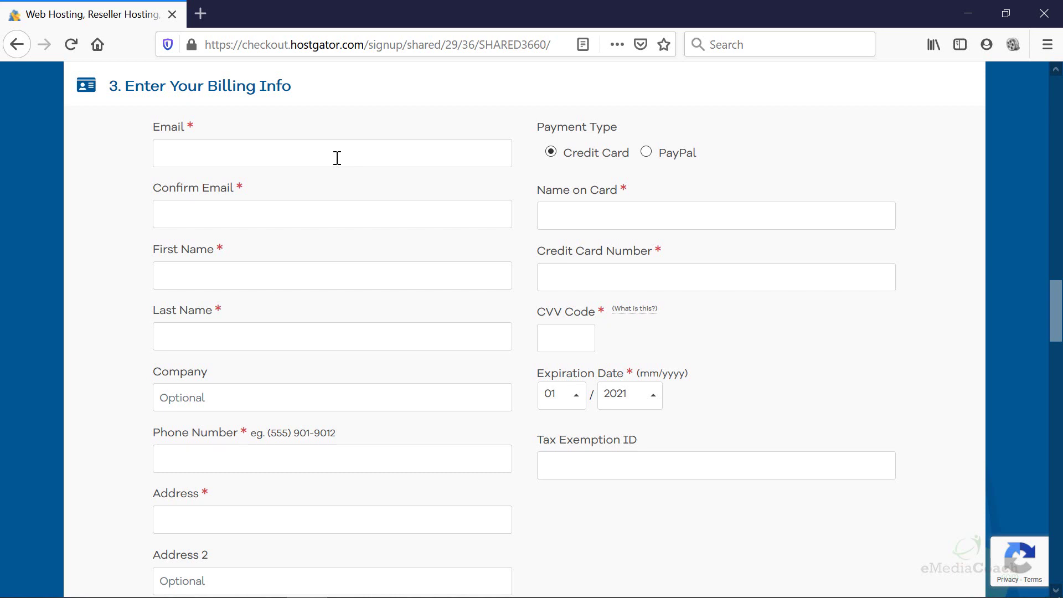
Fill in the billing e-mail and contact details, then review the $50.53 order.
click(337, 159)
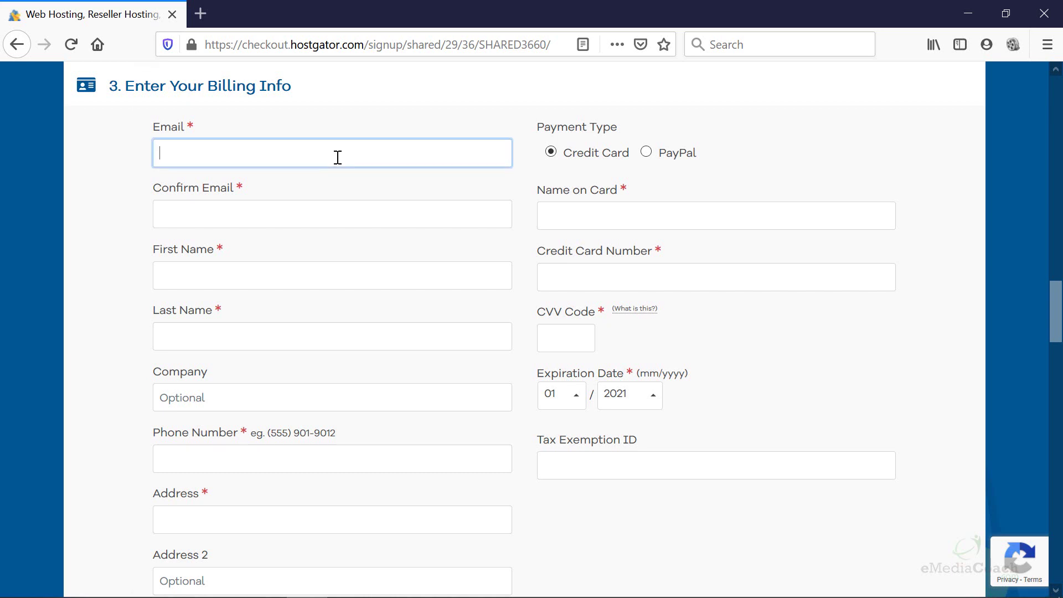
text(info)
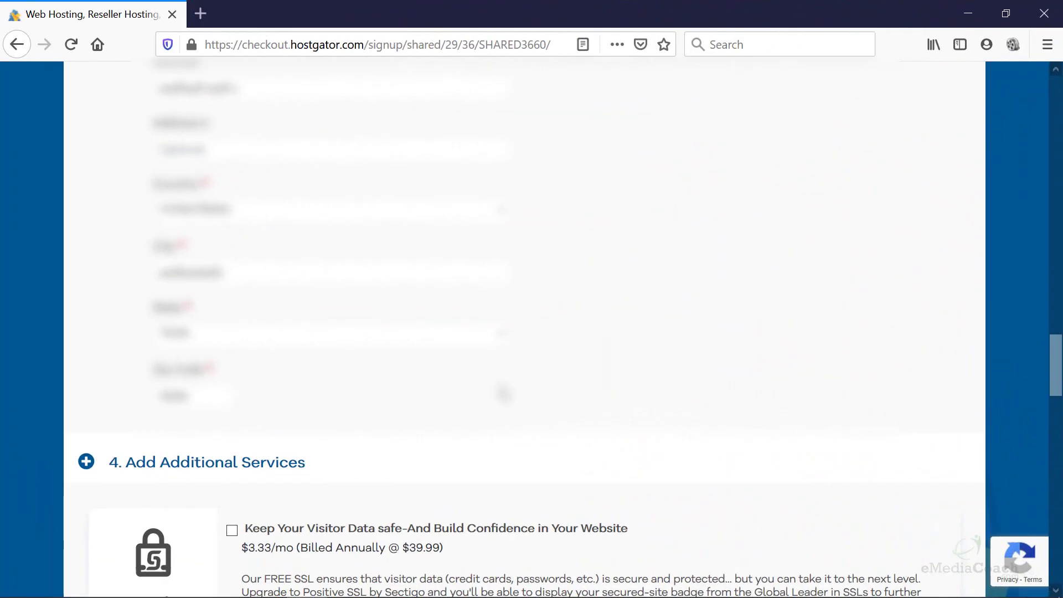
scroll(500, 383, down, 8)
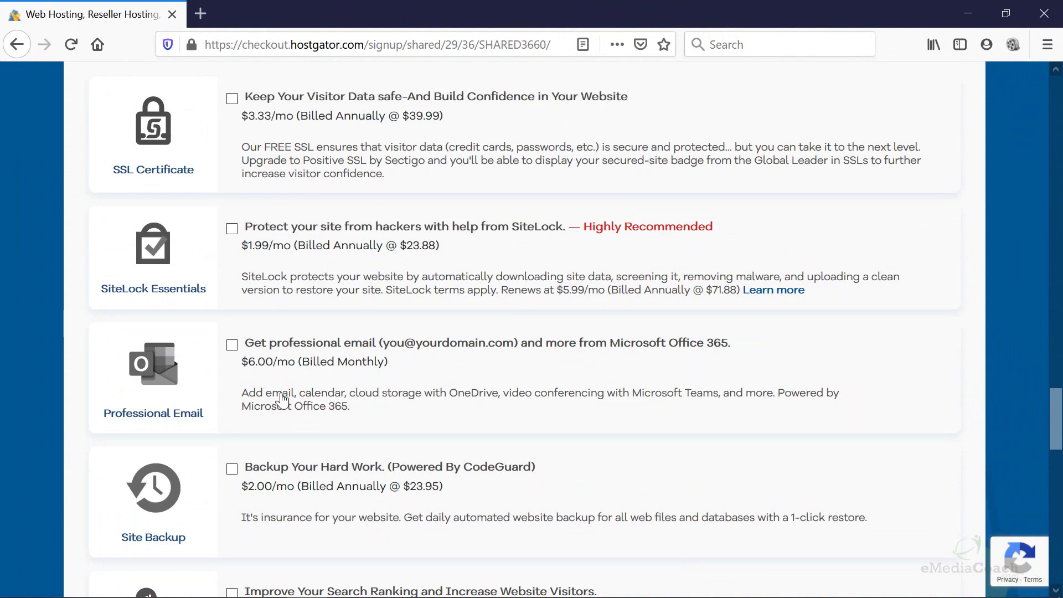
scroll(283, 400, down, 8)
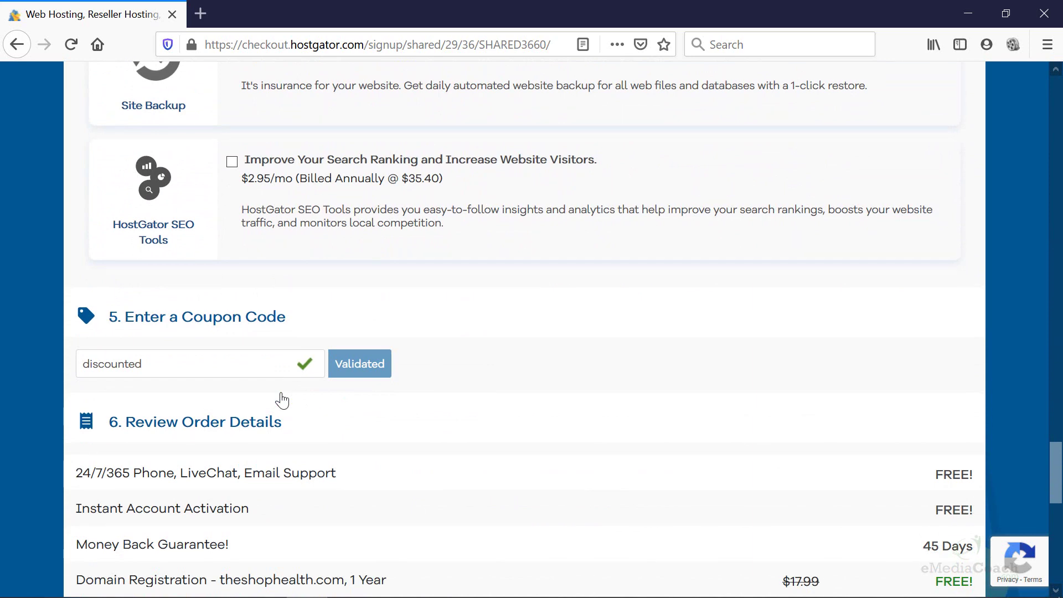
scroll(283, 400, down, 3)
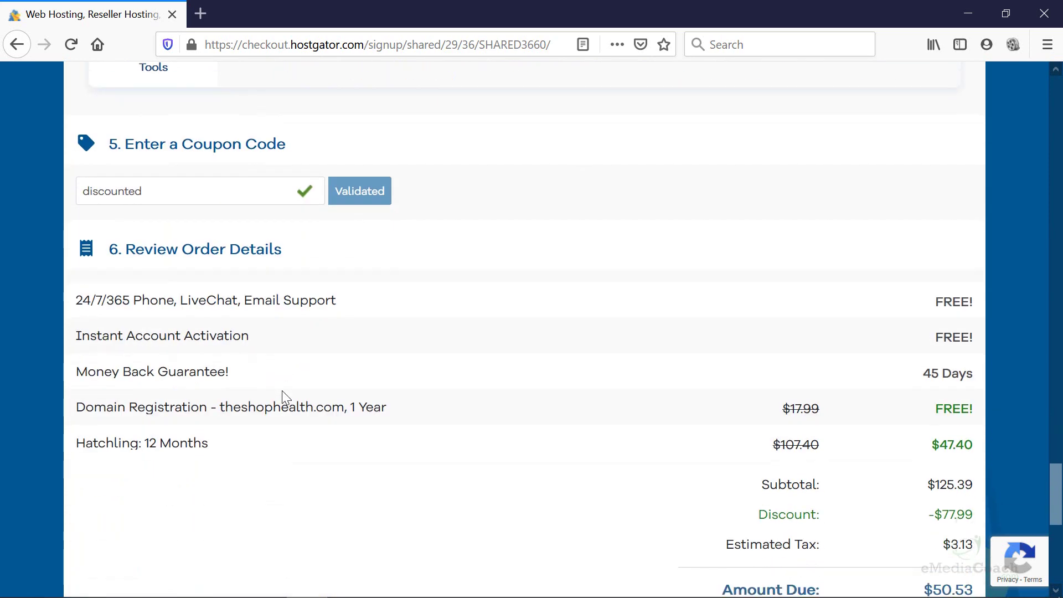
Accept the Terms of Service and place the Hatchling hosting order.
scroll(283, 398, down, 2)
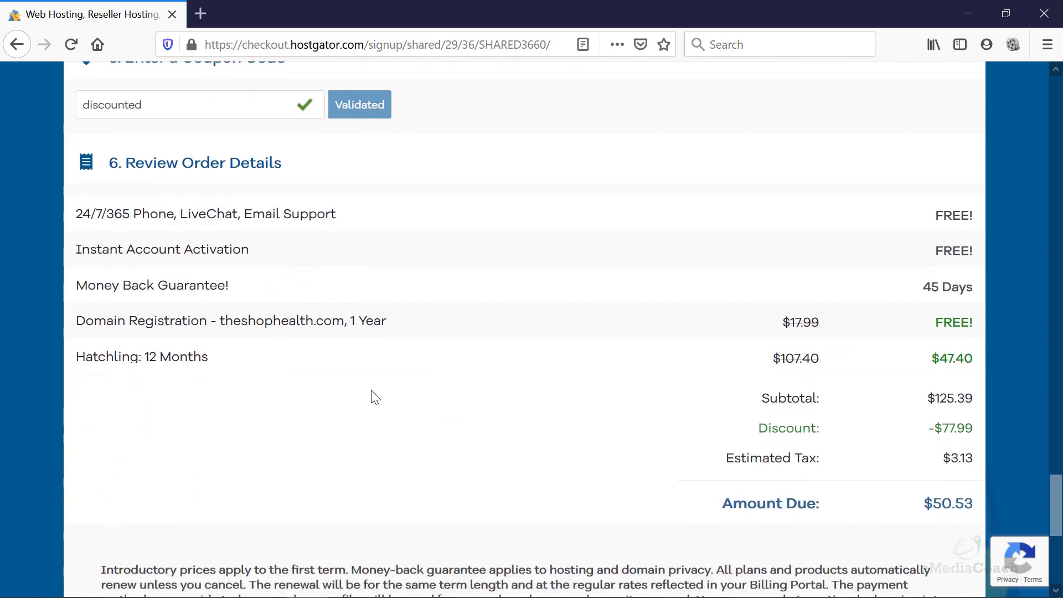
scroll(568, 399, down, 2)
scroll(567, 399, down, 3)
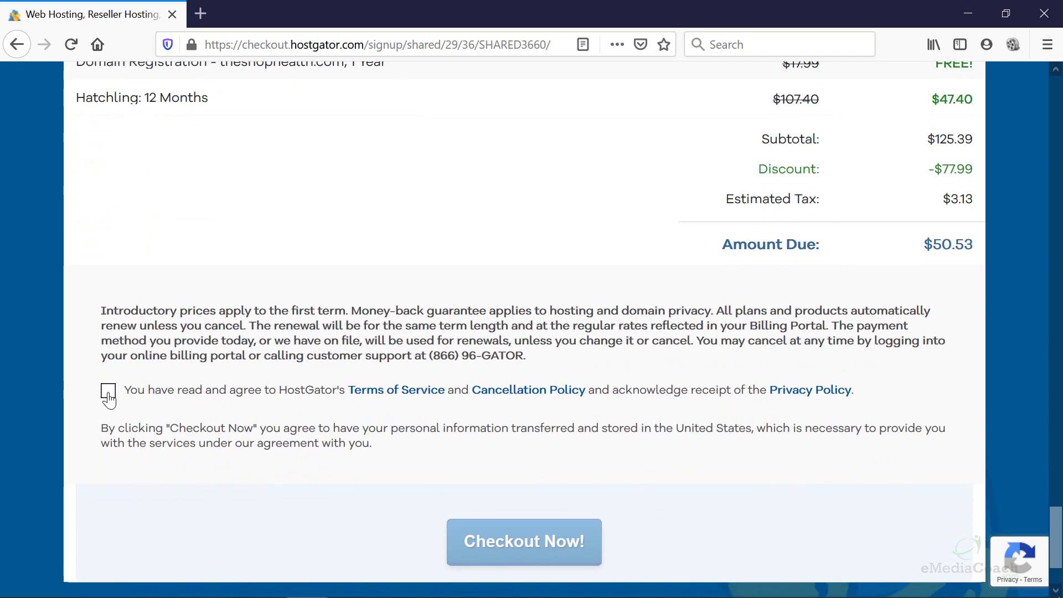
click(108, 392)
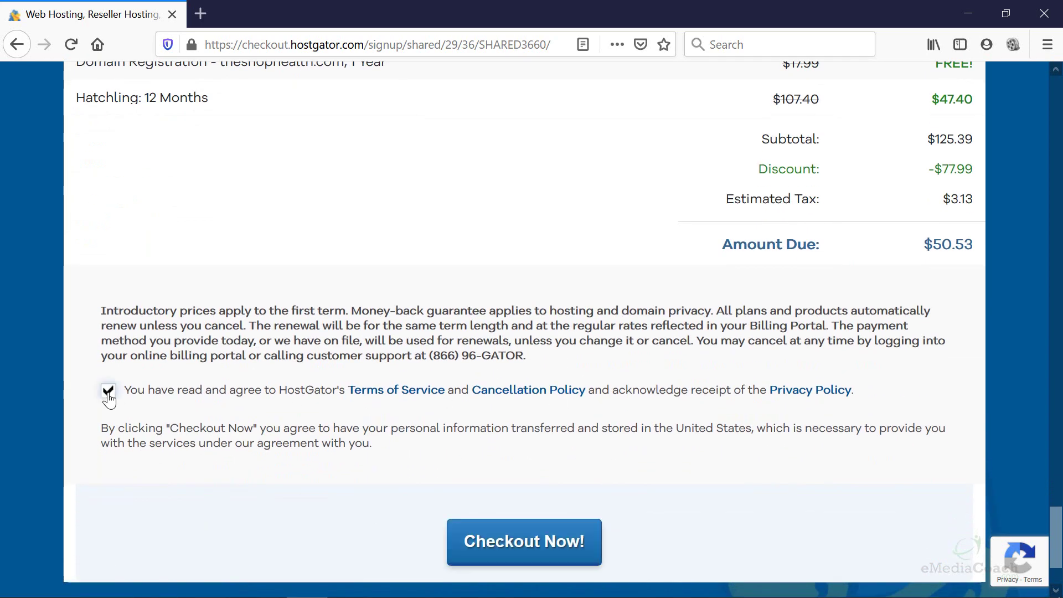
click(580, 559)
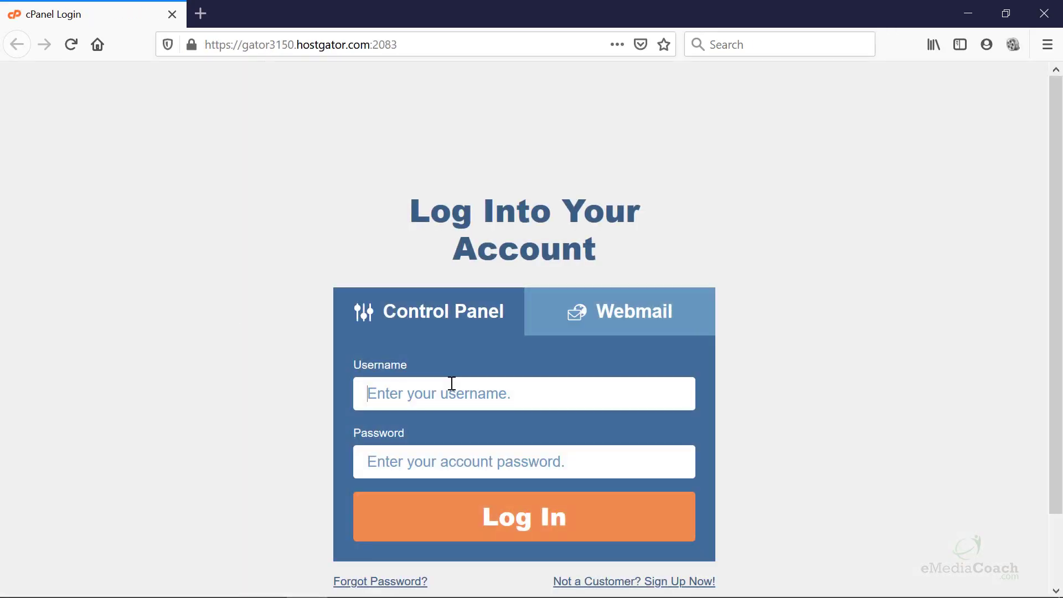
Copy the control panel password from the account-info email.
key(alt+Tab)
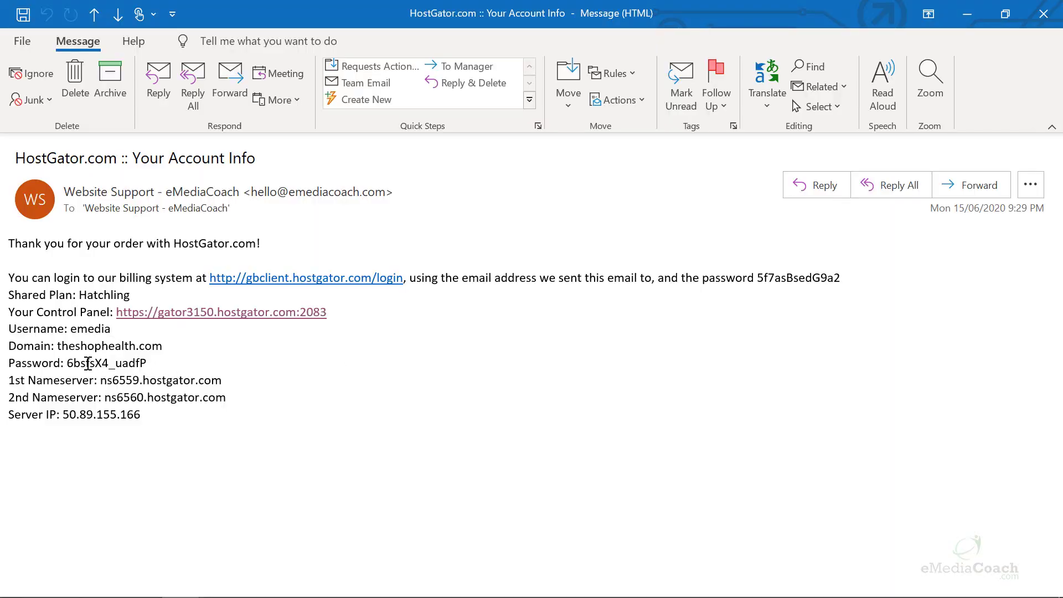
drag(70, 363, 146, 365)
right_click(145, 366)
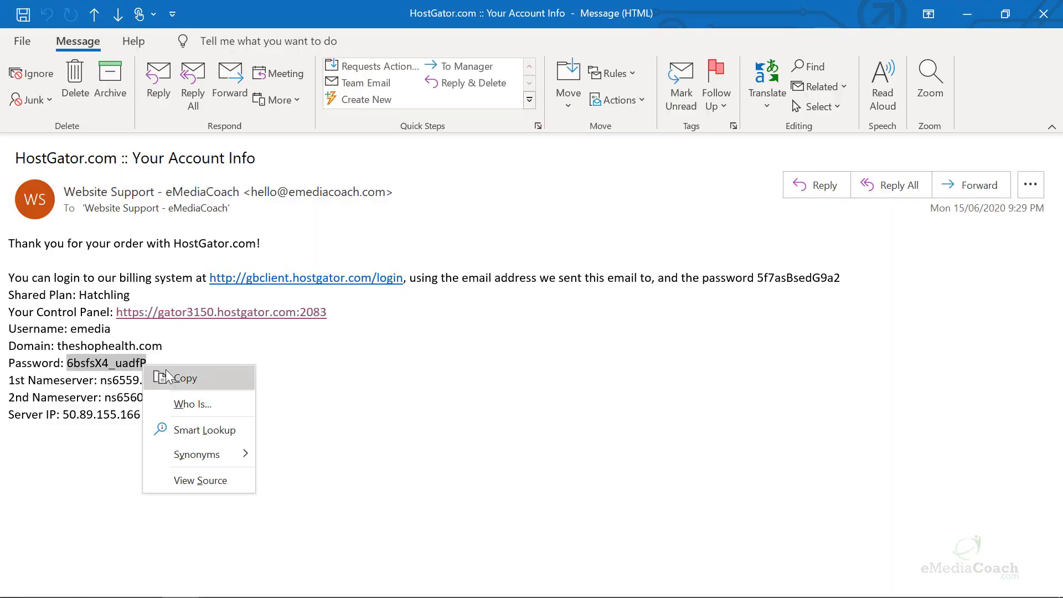
click(172, 373)
Enter the cPanel username, paste the password, and log in.
key(alt+Tab)
click(427, 392)
text(emedia)
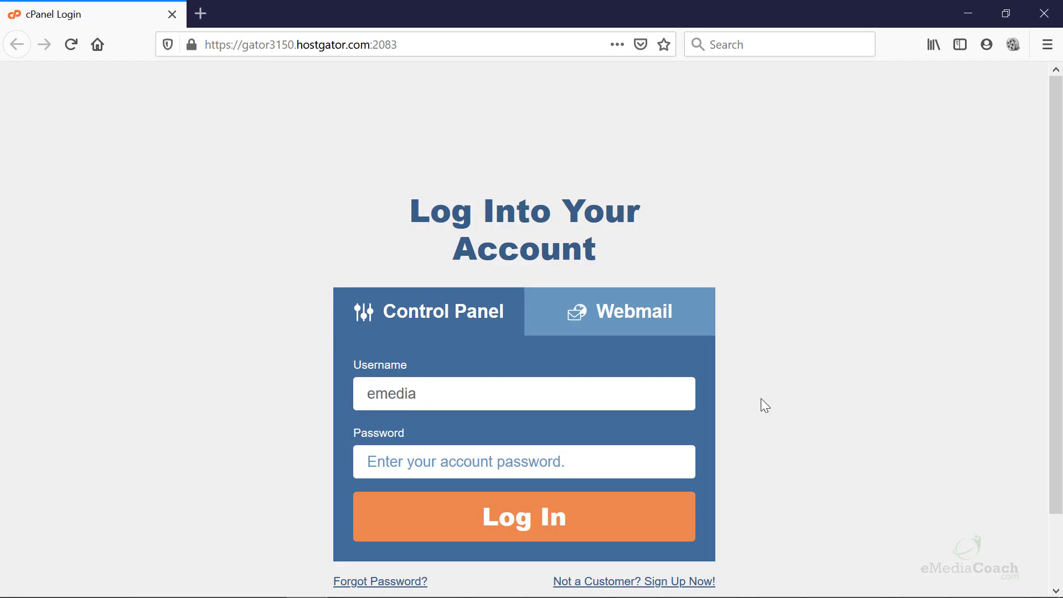
click(490, 456)
key(ctrl+v)
click(550, 517)
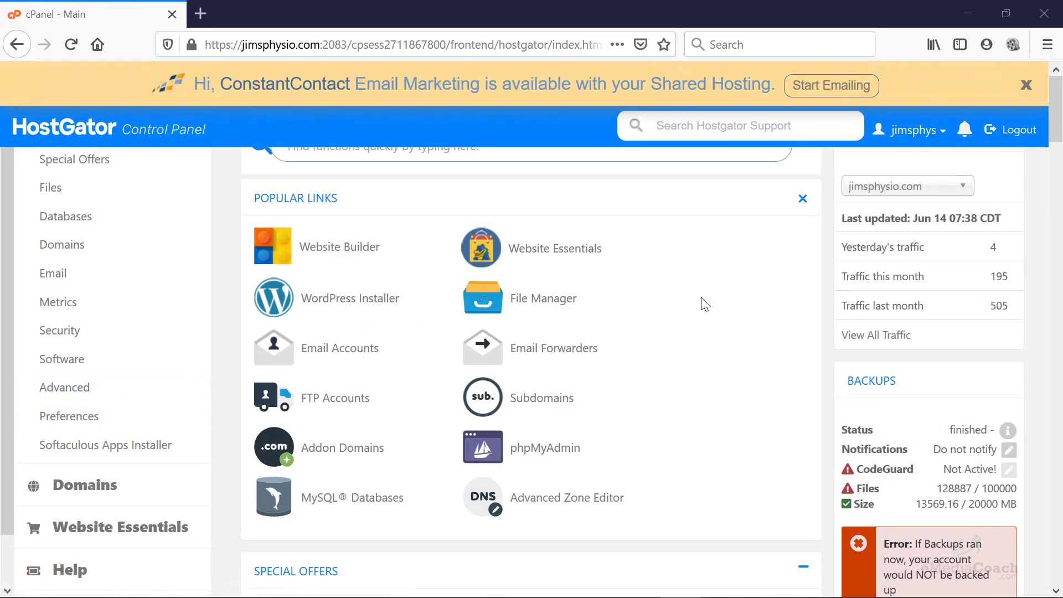
Select shophealth.thestoredemo.com in the WordPress installer and continue to Install Settings.
click(336, 310)
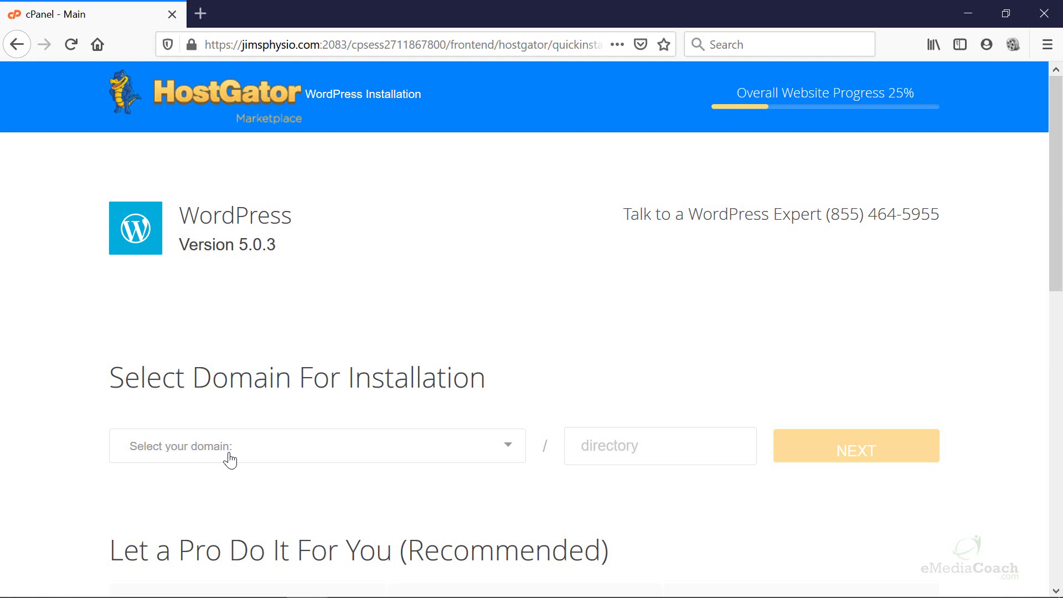
click(509, 452)
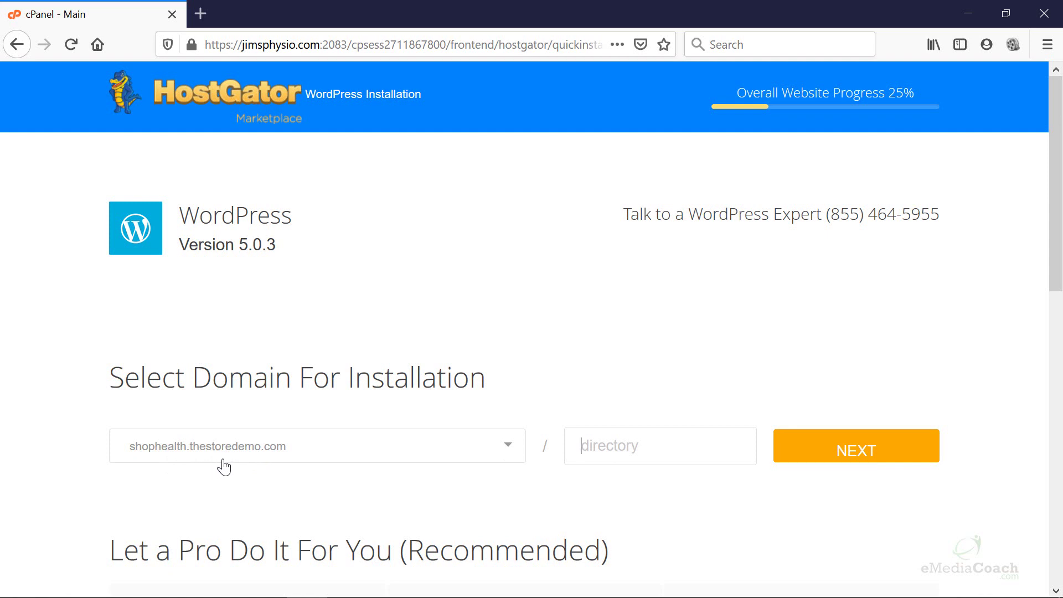
click(625, 442)
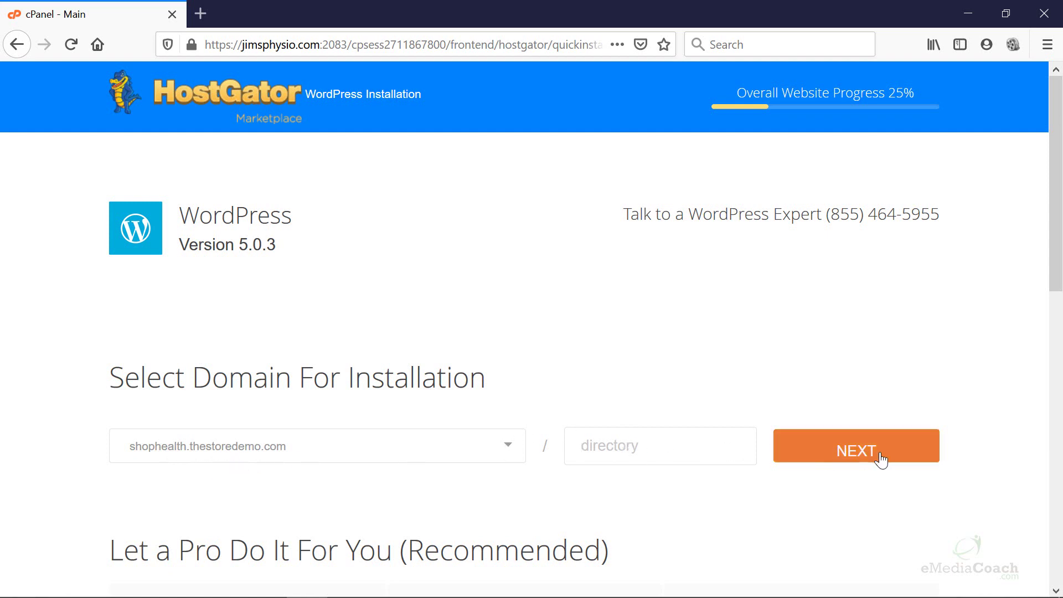
scroll(880, 460, down, 10)
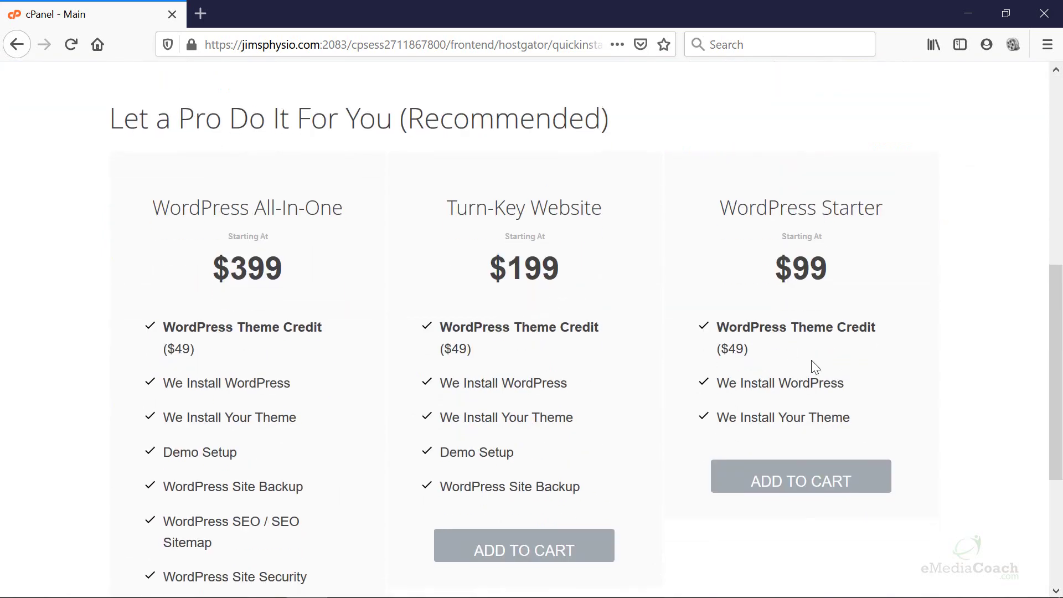
scroll(194, 362, up, 5)
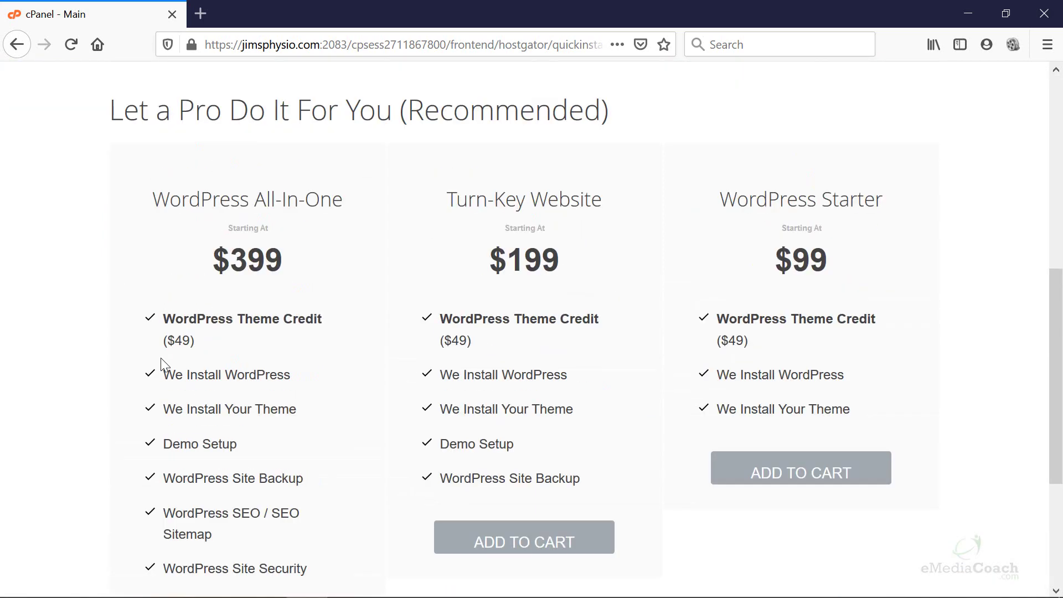
scroll(685, 262, up, 4)
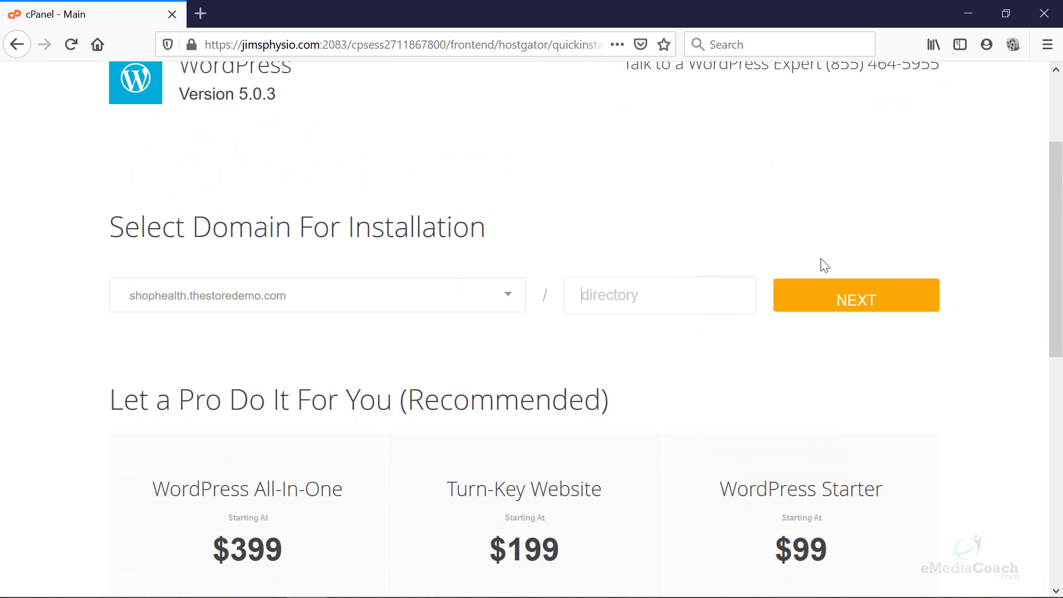
click(843, 297)
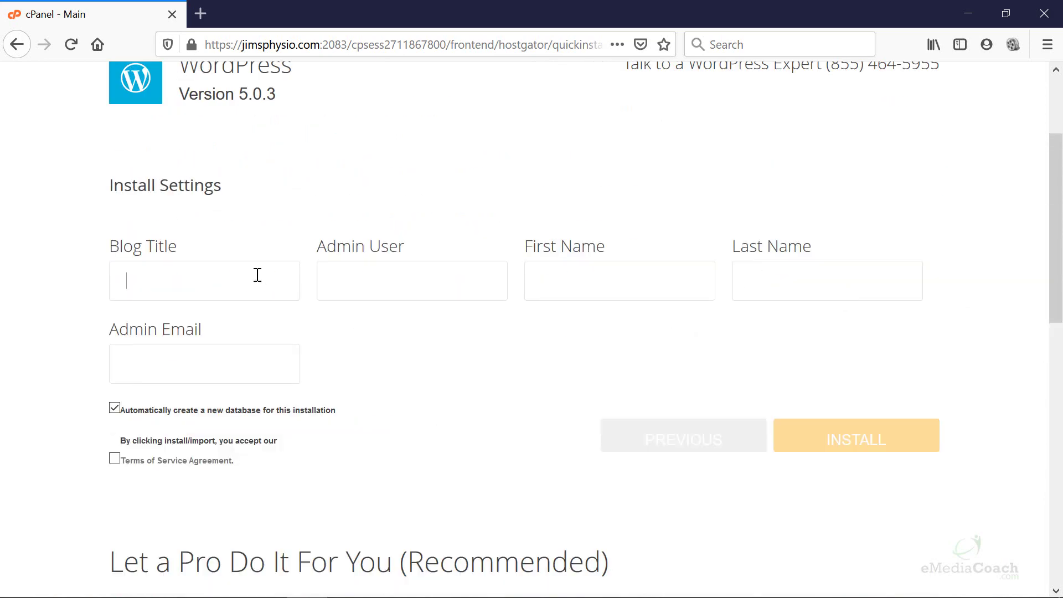
Enter blog title 'Health Shop', the admin username, and the admin's first and last name.
text(Health Shopad)
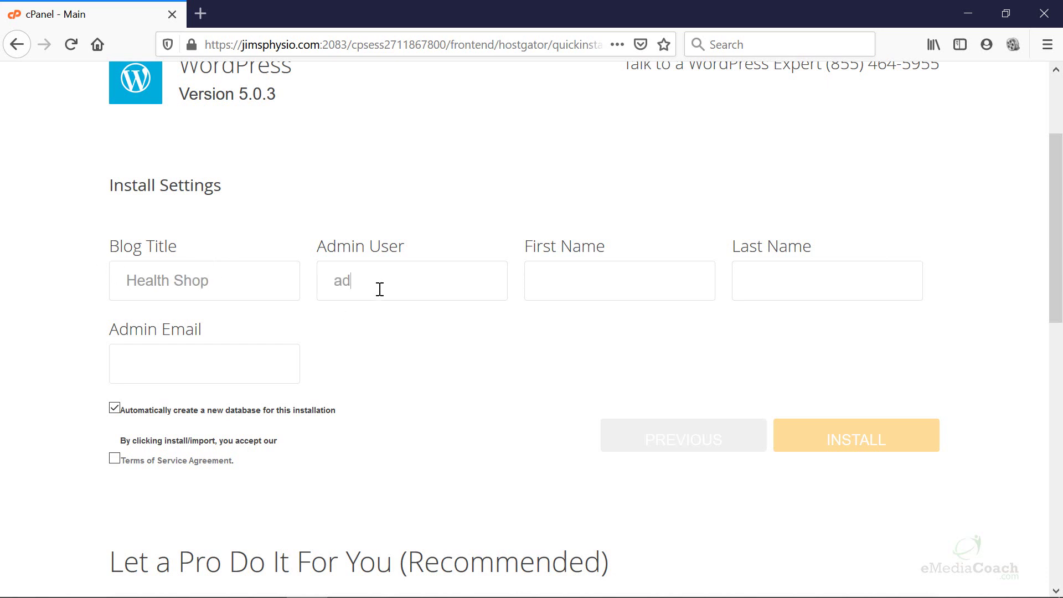
text(min)
text(Tom)
click(771, 282)
text(A)
Fill in the admin e-mail, accept the terms, and install WordPress.
click(196, 364)
text(emed)
key(Down)
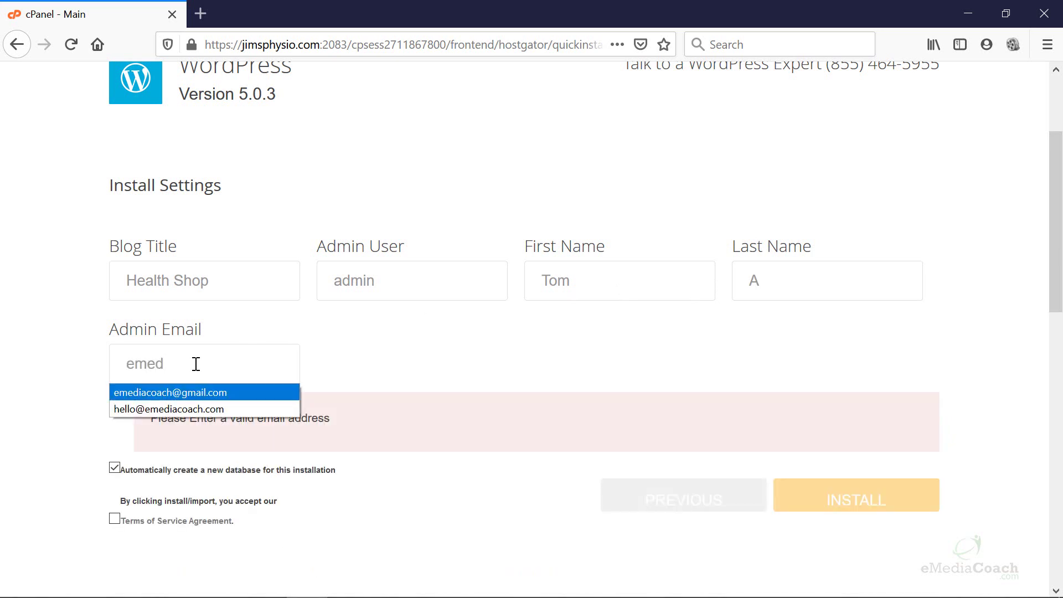
key(Return)
click(115, 460)
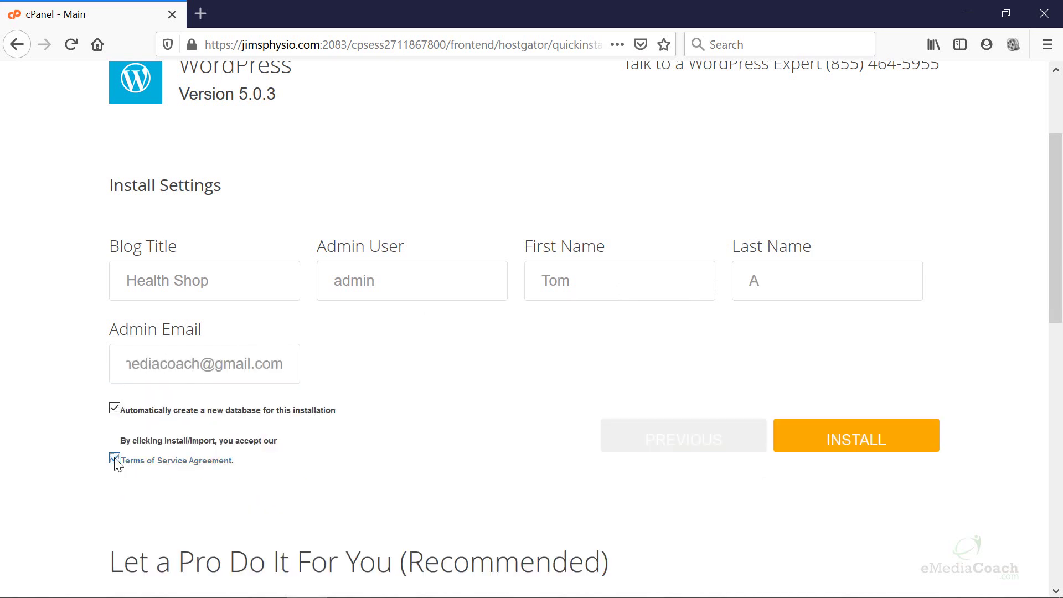
click(883, 438)
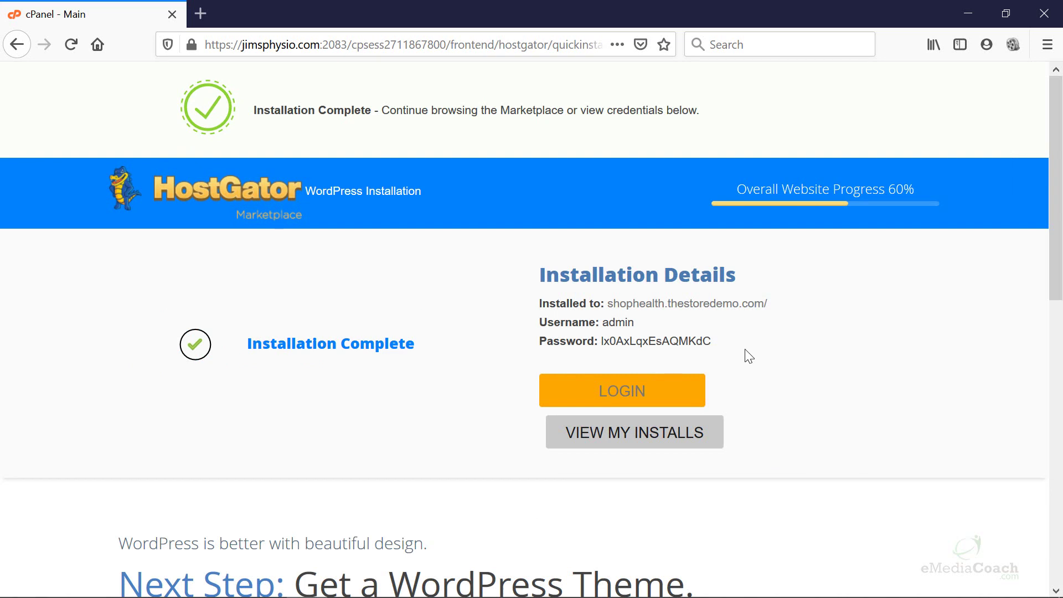
Open the Health Shop WordPress login link from cPanel's install screen in a new browser tab.
drag(746, 349, 535, 309)
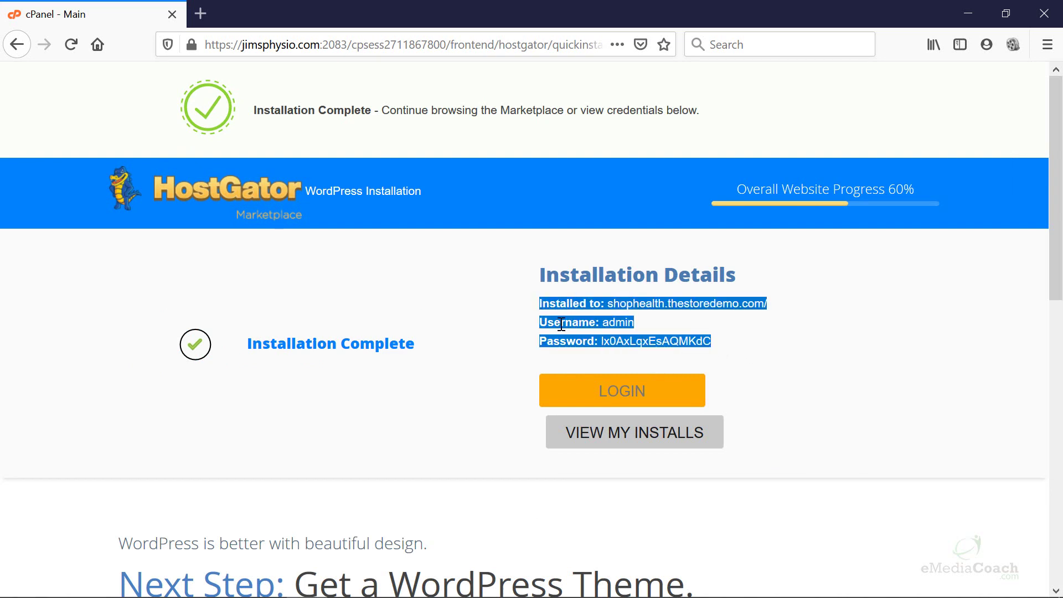
click(755, 343)
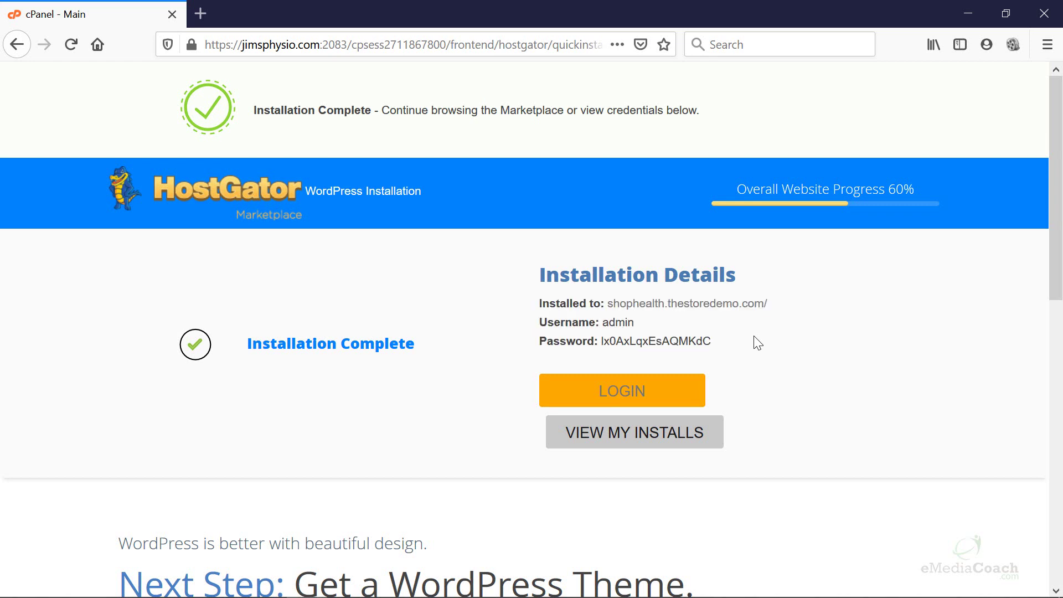
right_click(626, 393)
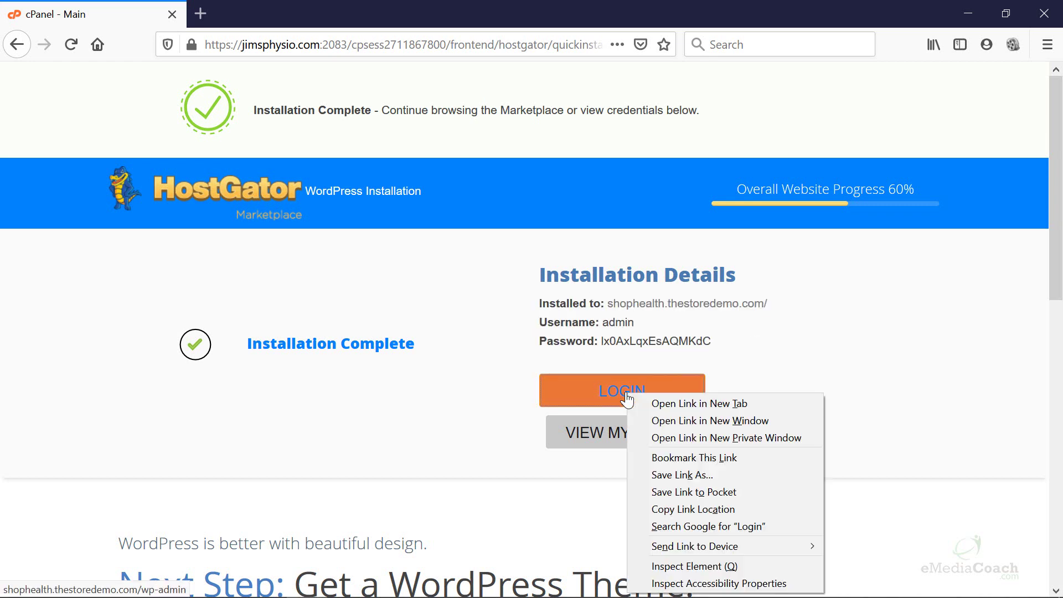
click(679, 404)
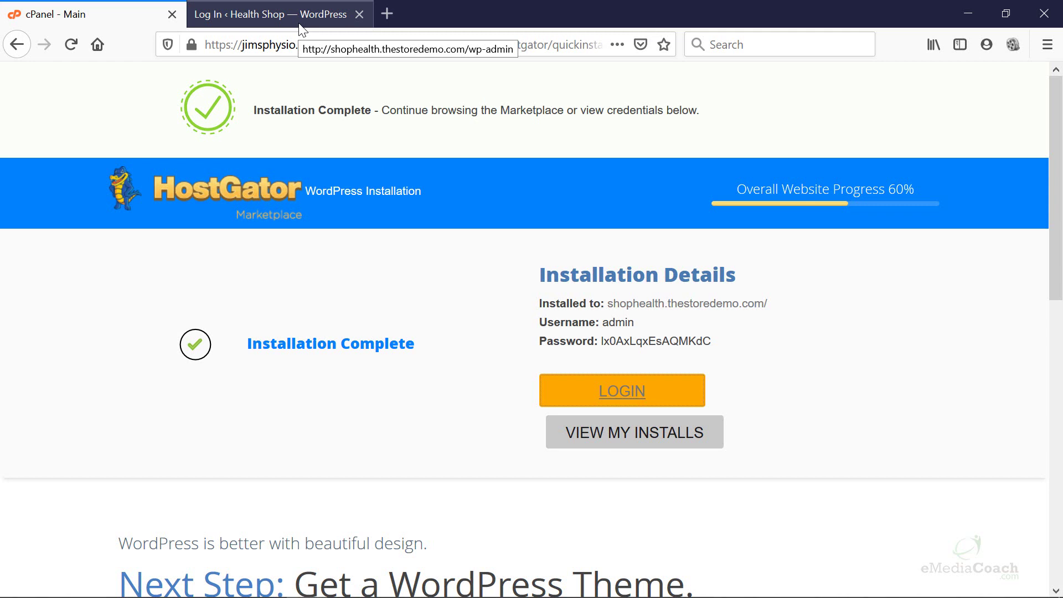
In the new tab, load the Health Shop site's wp-admin address.
click(300, 22)
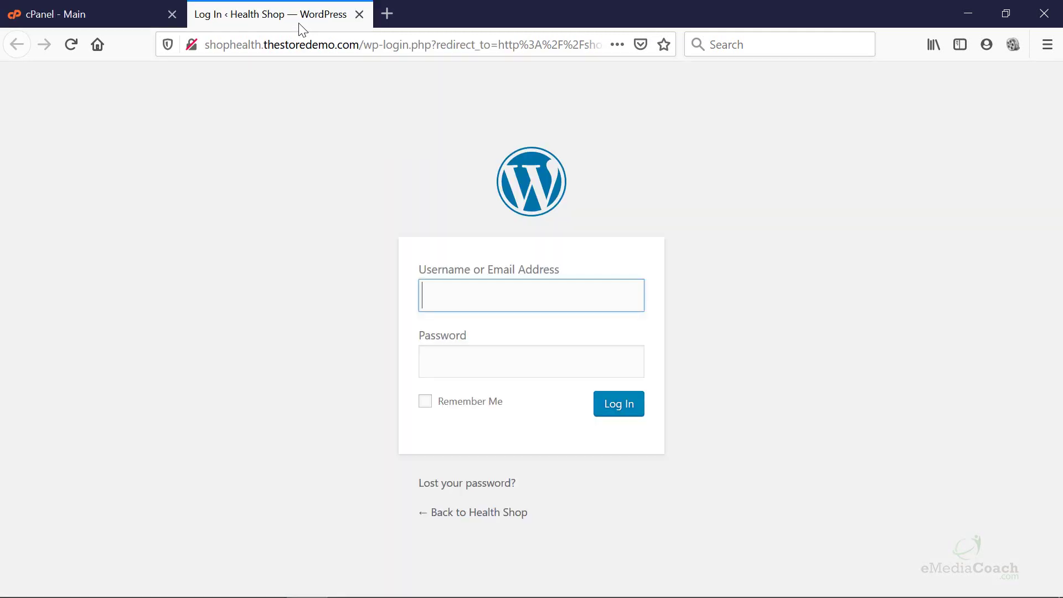
click(384, 164)
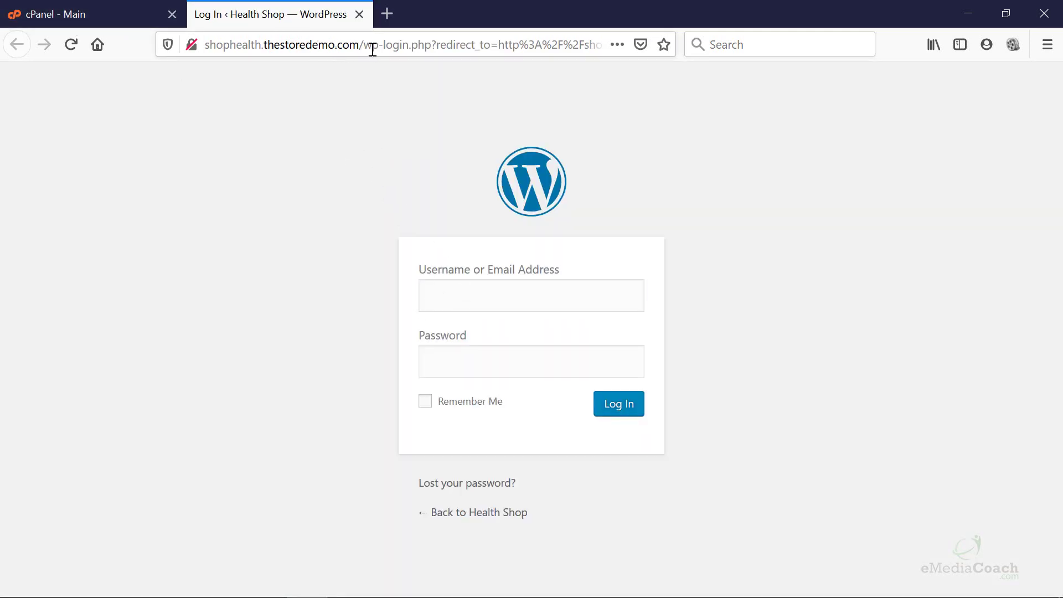
drag(363, 46, 1025, 24)
key(BackSpace)
key(ctrl+a)
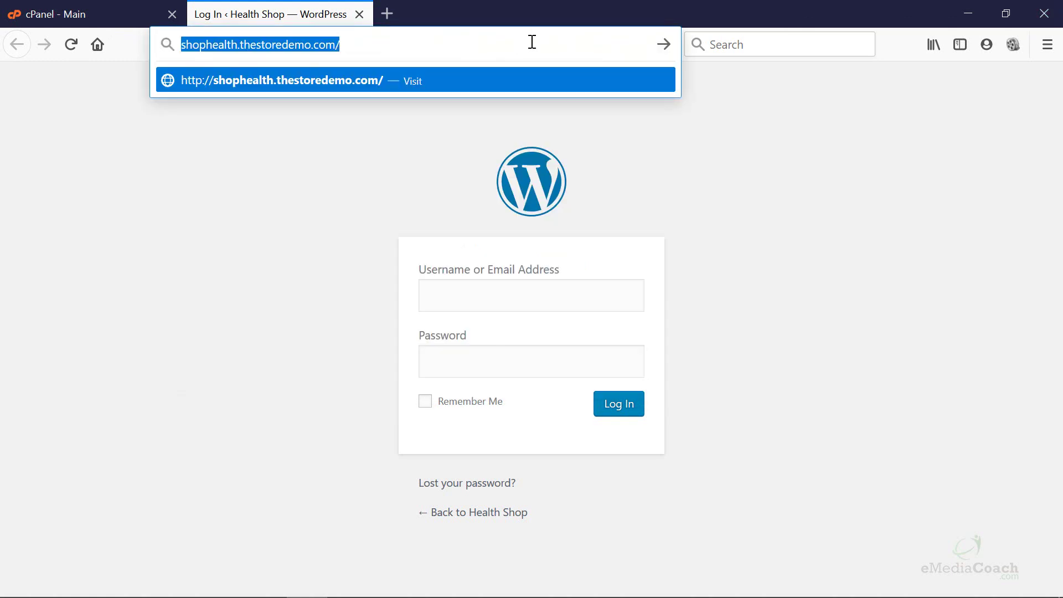
click(533, 41)
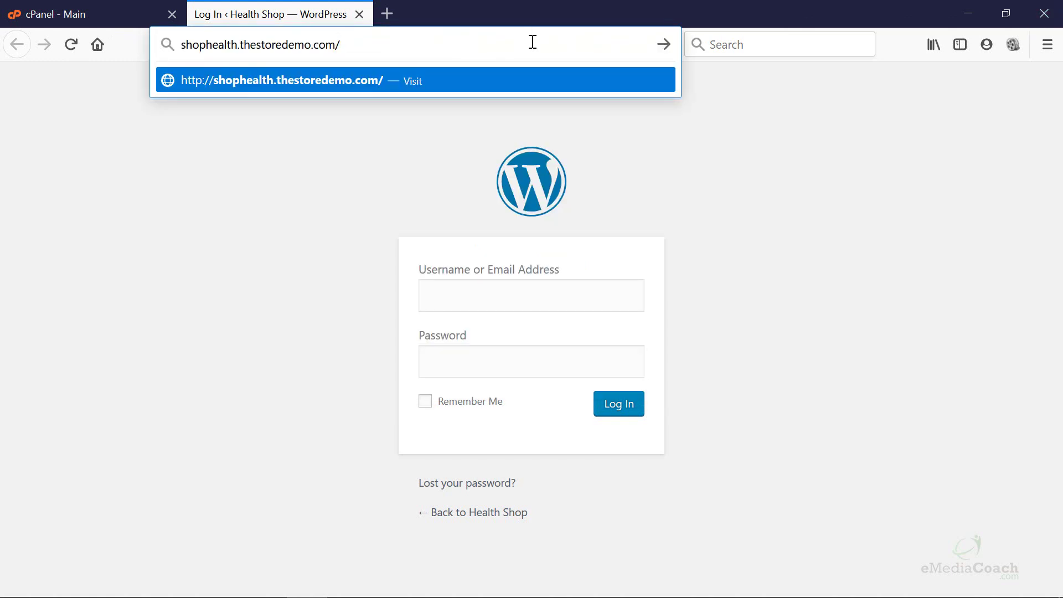
text(wp-ad)
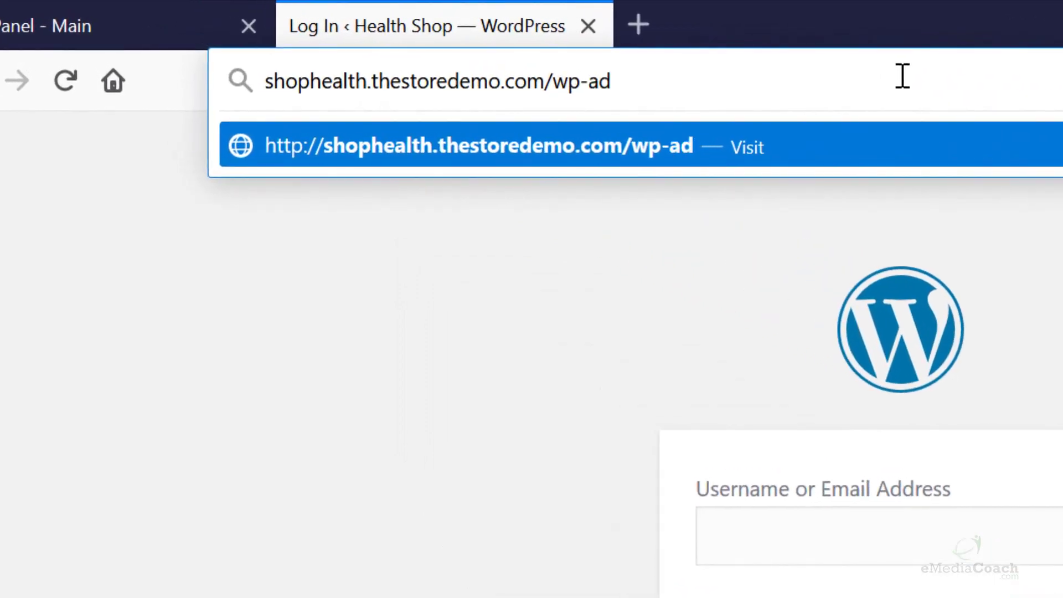
text(min)
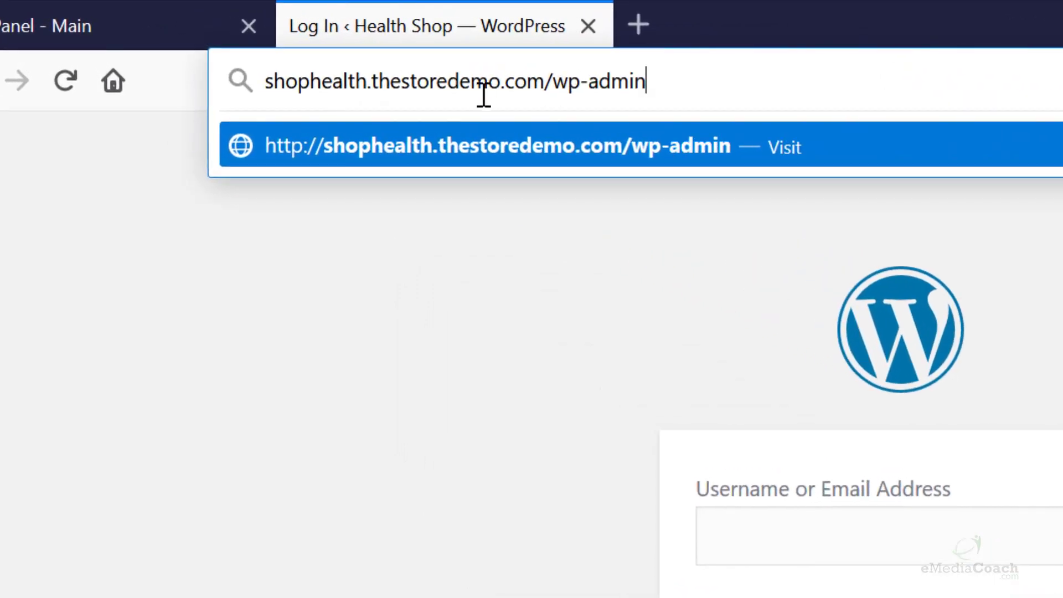
click(446, 94)
double_click(446, 94)
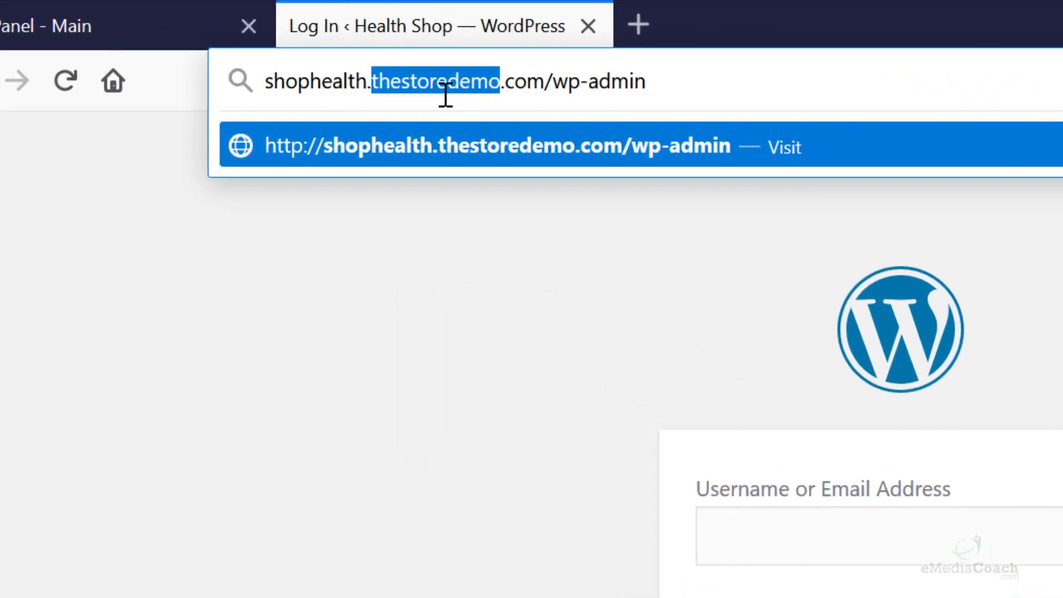
key(BackSpace)
key(BackSpace)
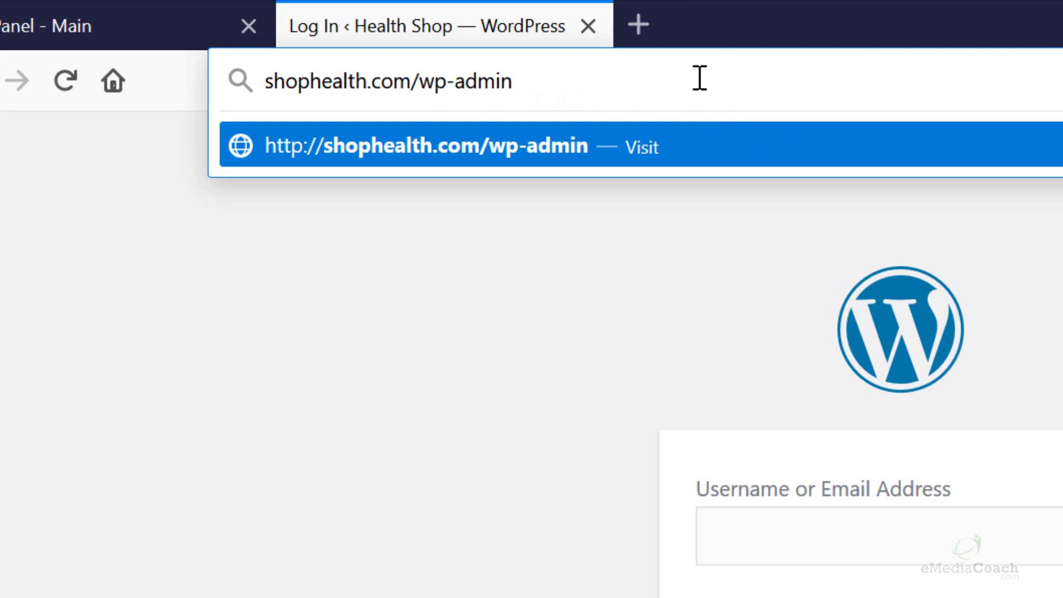
key(ctrl+z)
key(ctrl+z)
click(713, 78)
key(Return)
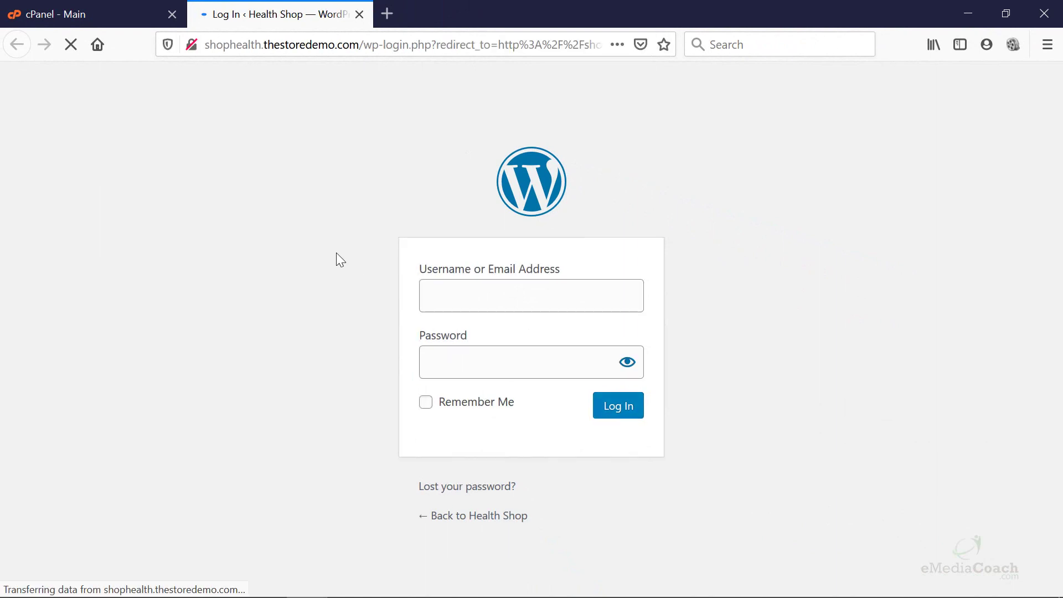
click(762, 333)
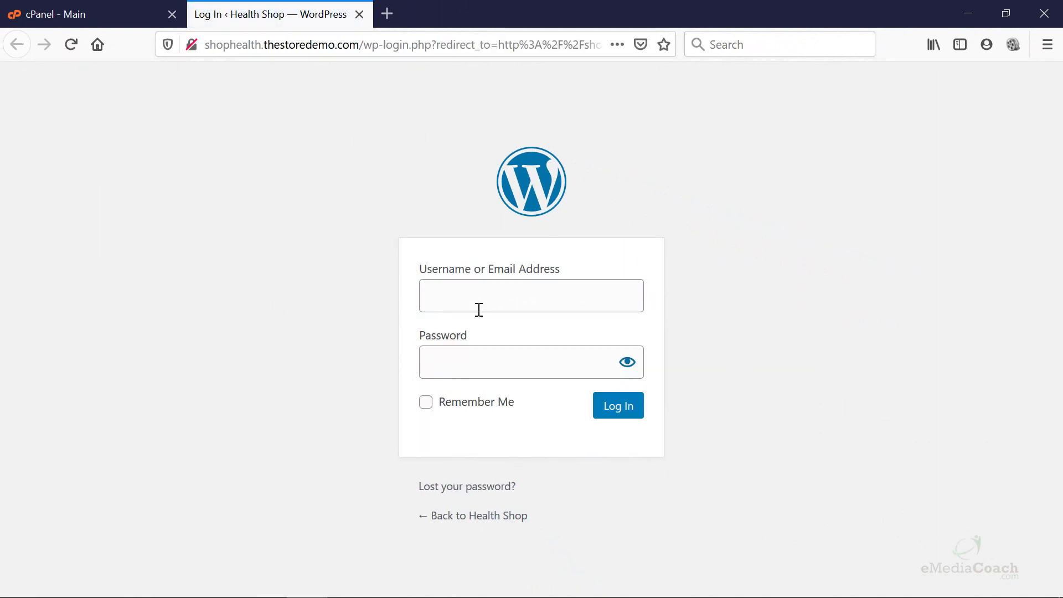
Log in as admin with the generated password copied from cPanel's installation details.
click(143, 19)
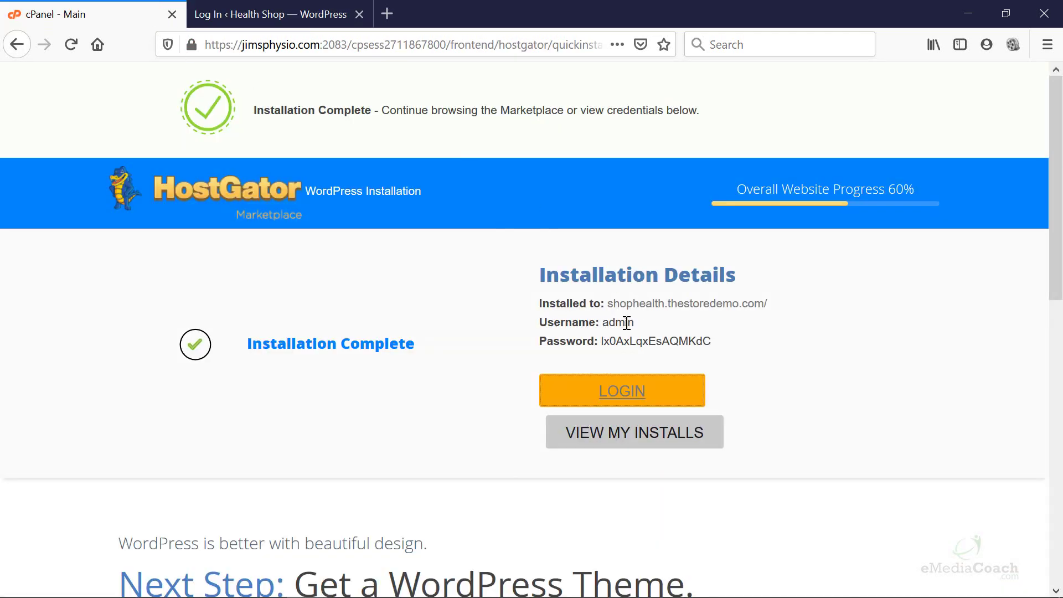
double_click(621, 338)
right_click(621, 339)
click(642, 349)
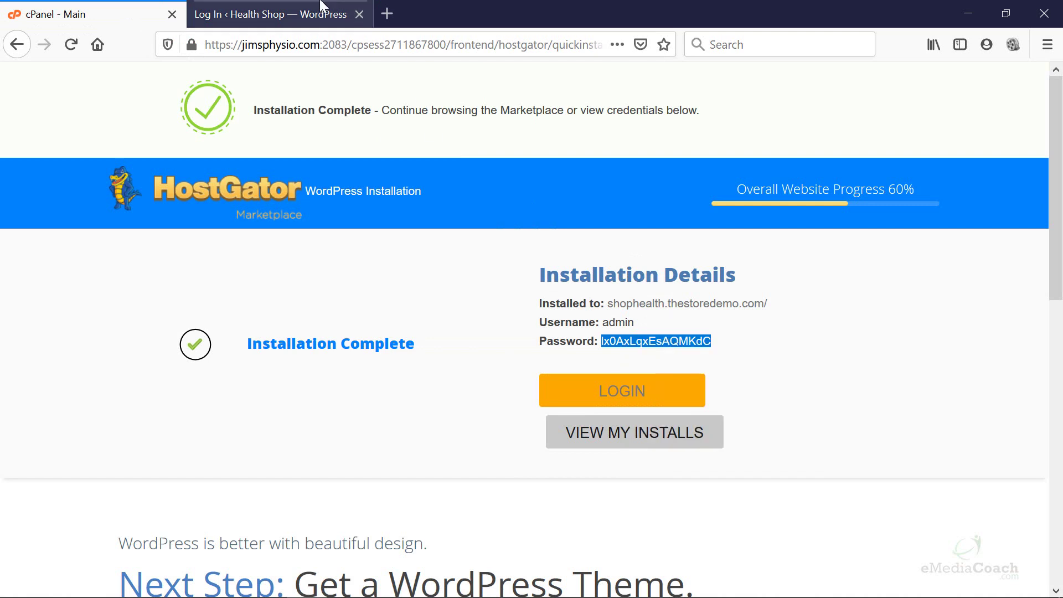
click(270, 14)
click(497, 292)
text(admin)
key(Tab)
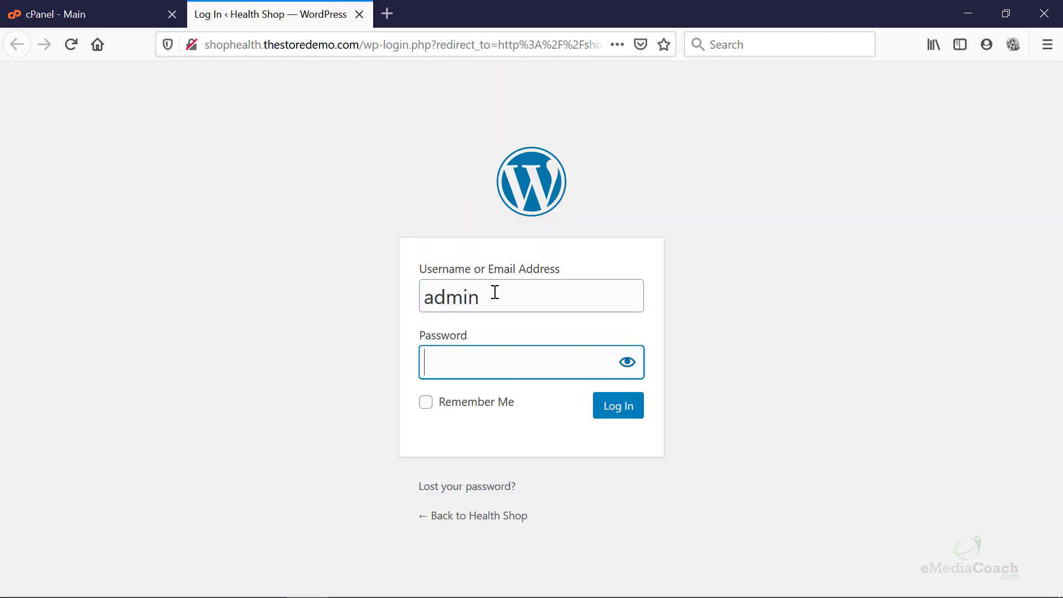
right_click(530, 363)
click(572, 466)
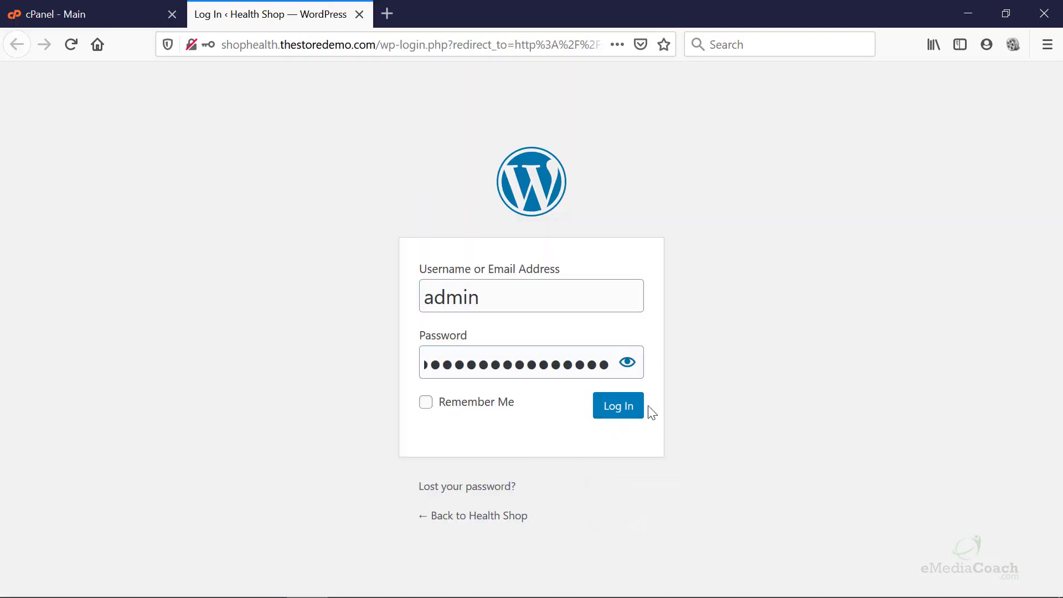
click(622, 410)
click(317, 195)
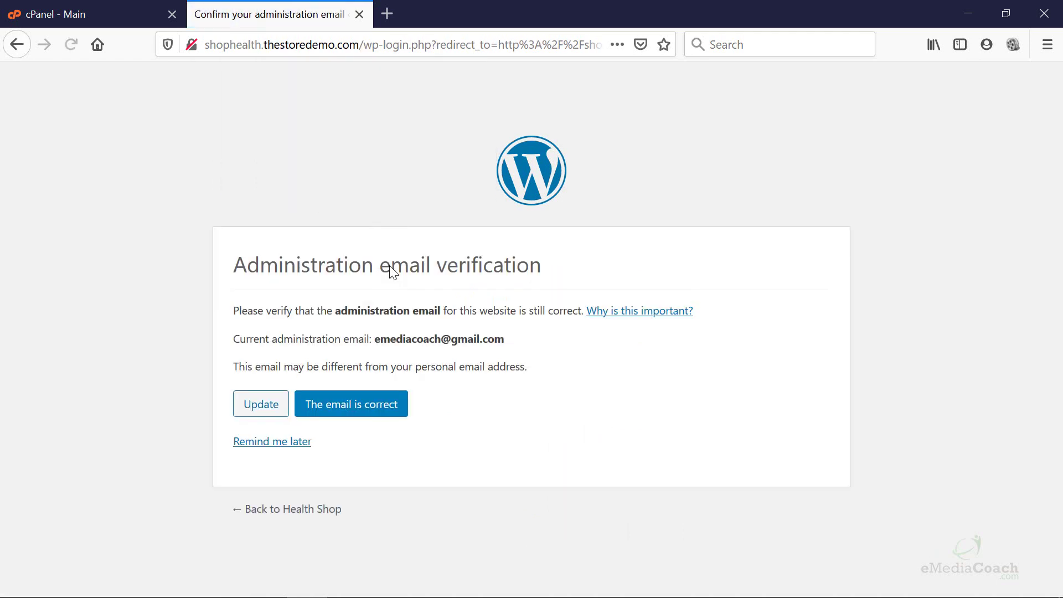
Confirm the administration e-mail is correct and open the live site in a new tab.
click(366, 410)
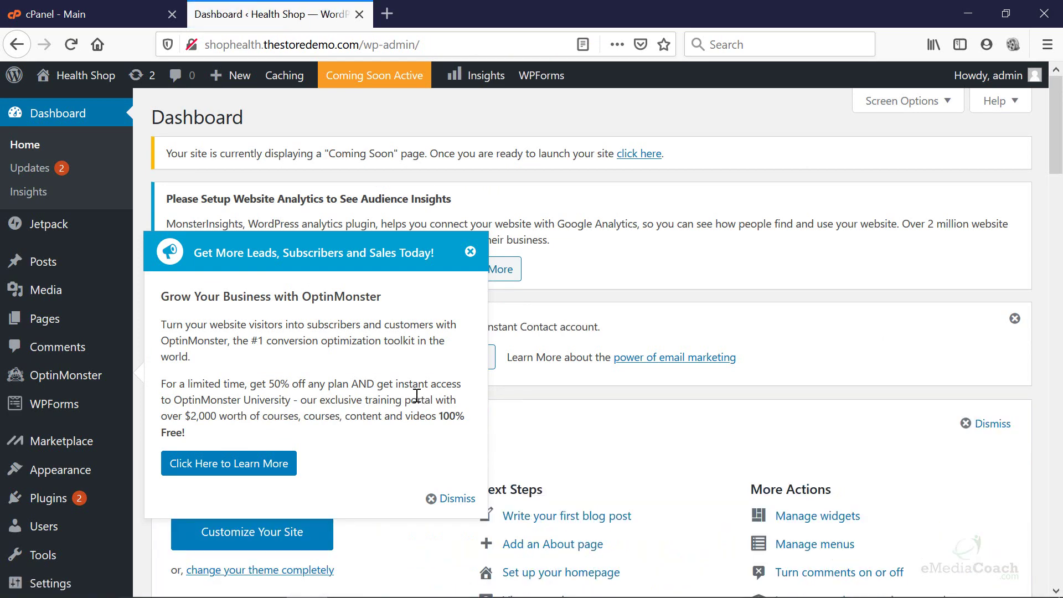
mouse_move(80, 77)
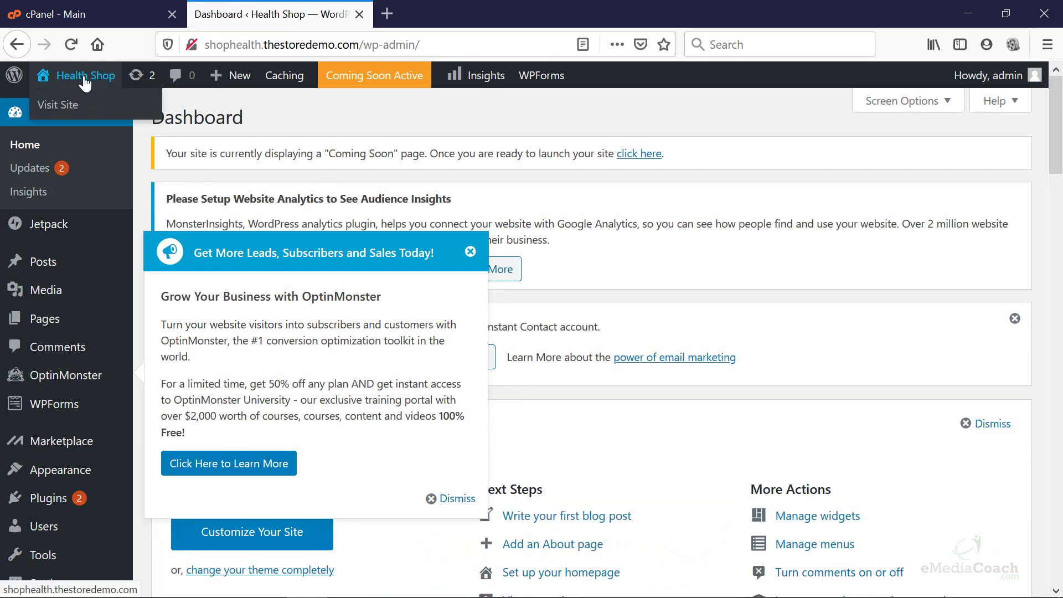
right_click(67, 106)
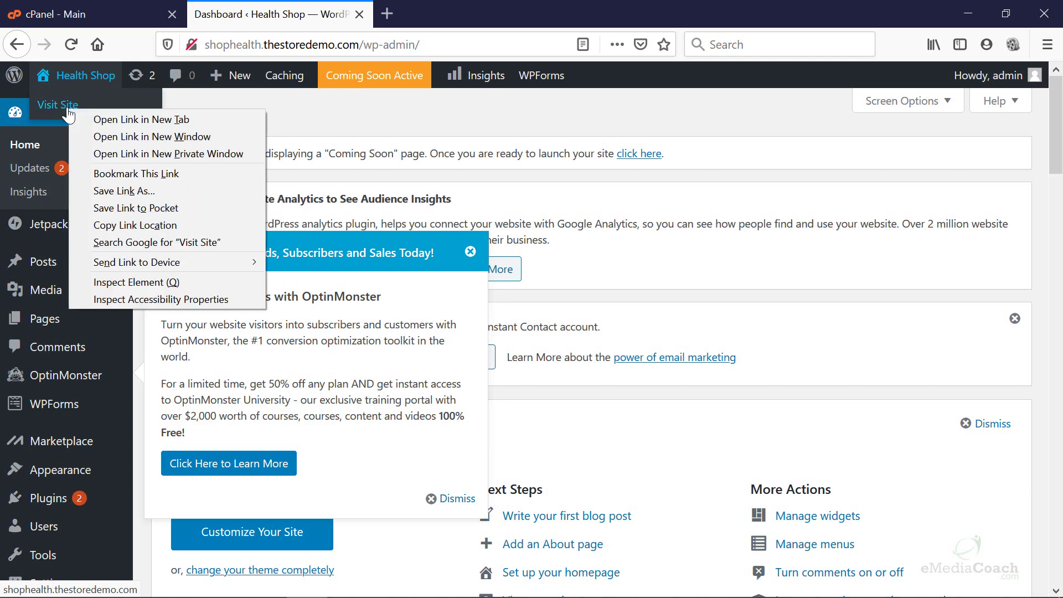
click(97, 119)
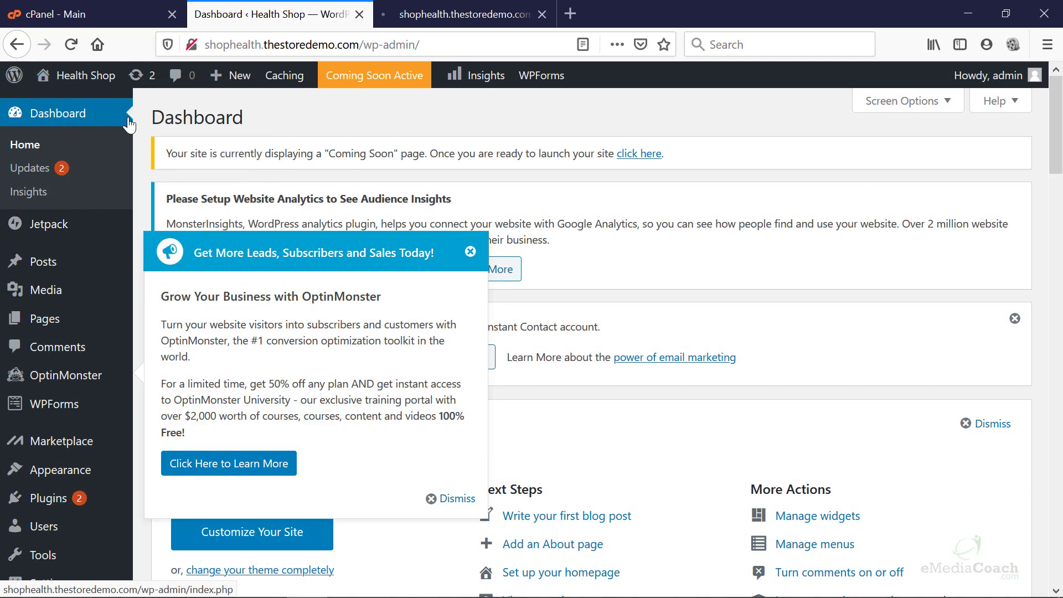
click(488, 15)
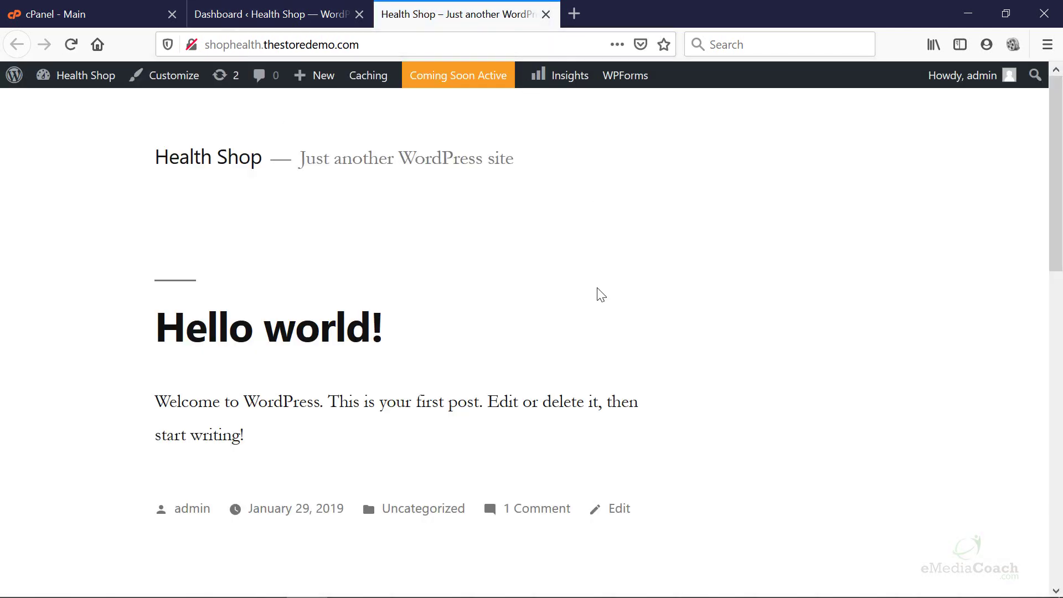
Review the Coming Soon front page, close its tab and dismiss the OptinMonster promotion.
scroll(596, 292, down, 10)
scroll(600, 290, up, 10)
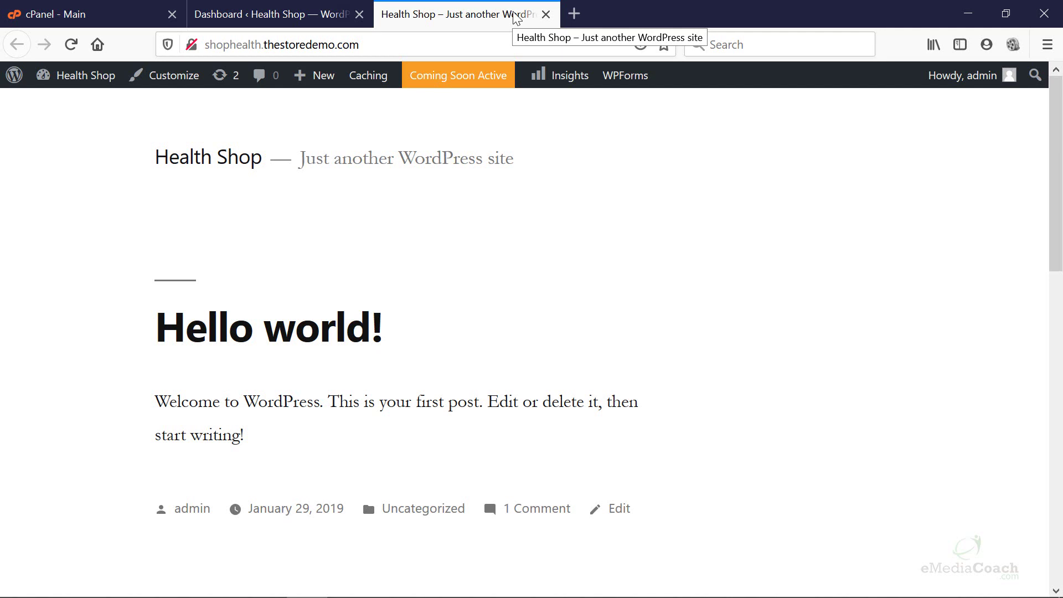
middle_click(514, 16)
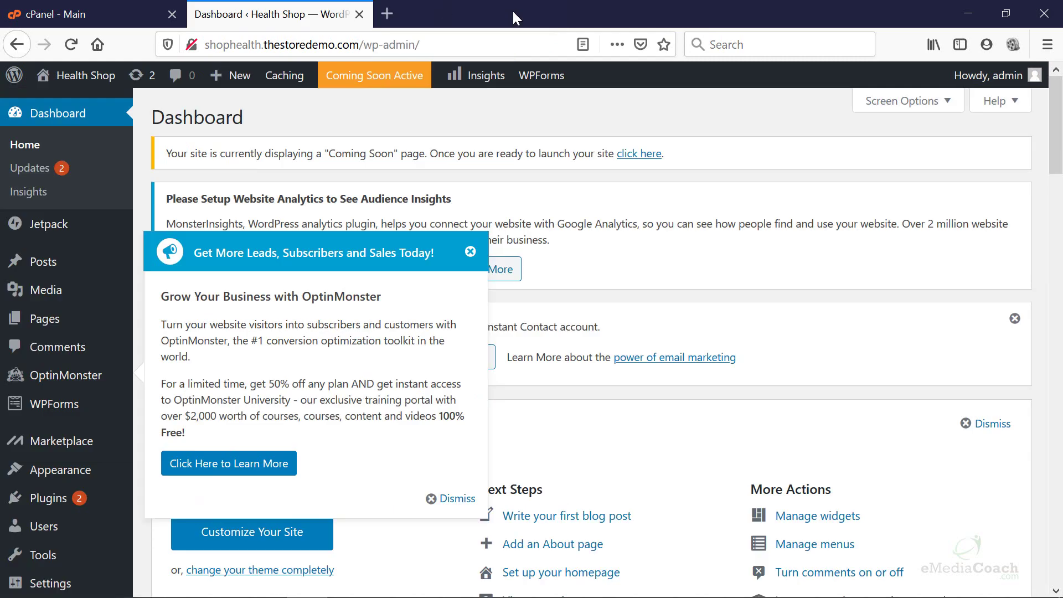
click(470, 251)
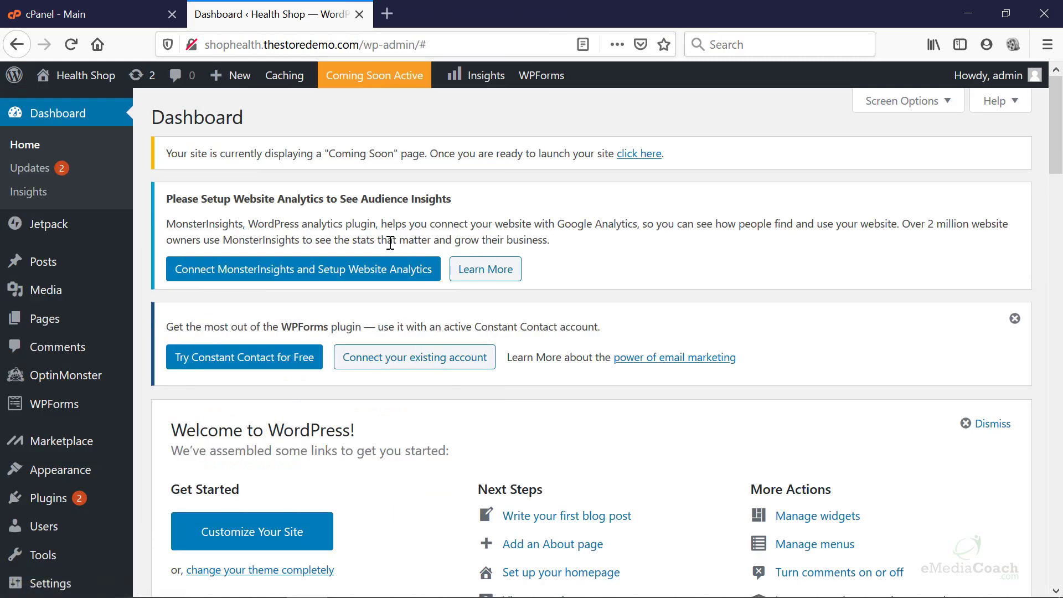
Open the admin user's profile from Users > All Users.
scroll(194, 310, down, 5)
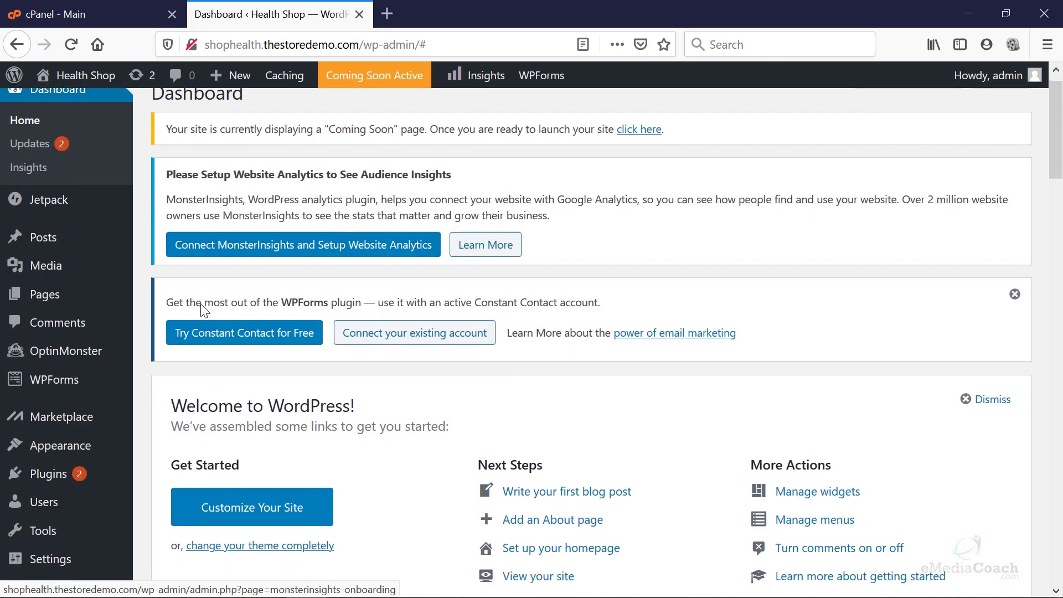
mouse_move(67, 453)
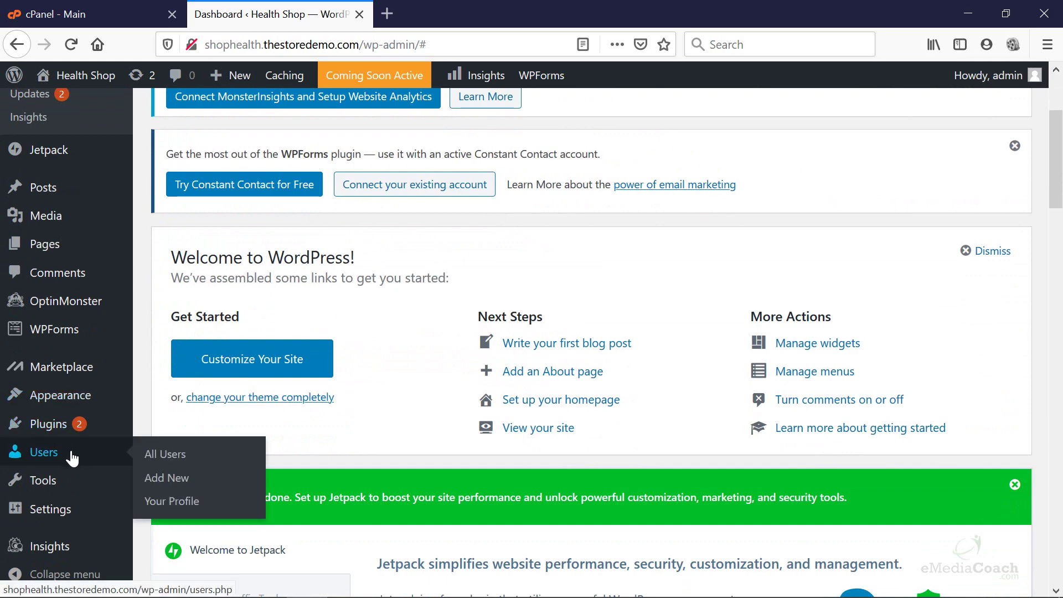
click(176, 455)
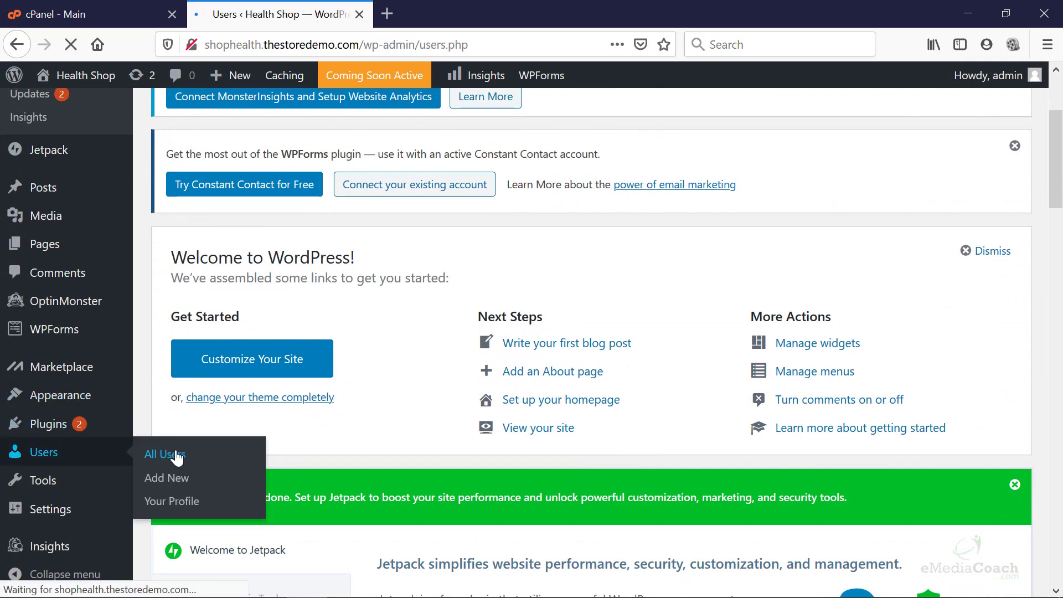
scroll(380, 373, down, 3)
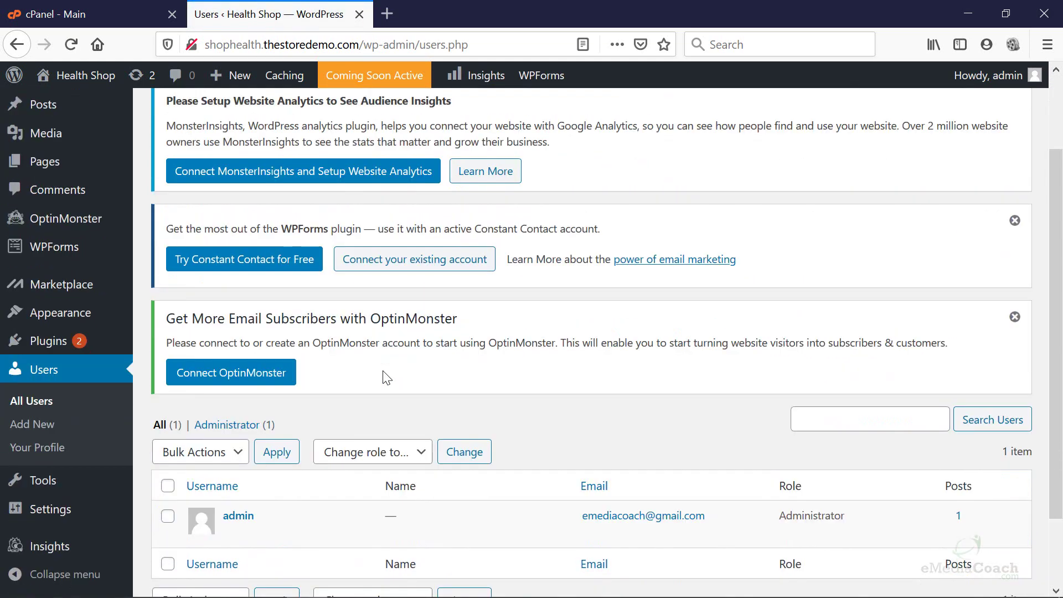
click(248, 429)
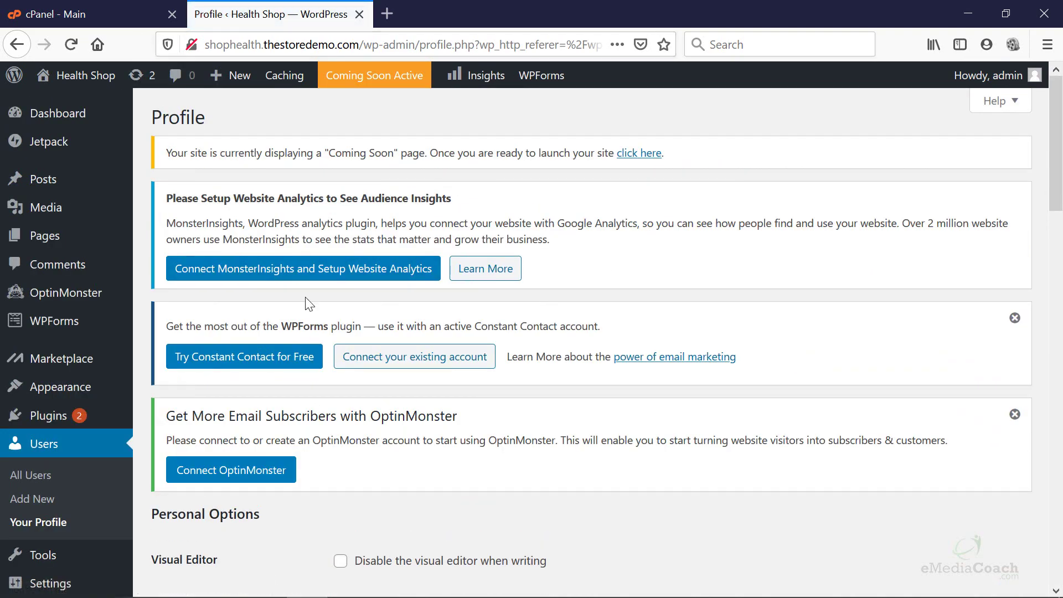
Generate a new password and overwrite it with a weak one.
scroll(313, 324, down, 10)
scroll(356, 337, down, 12)
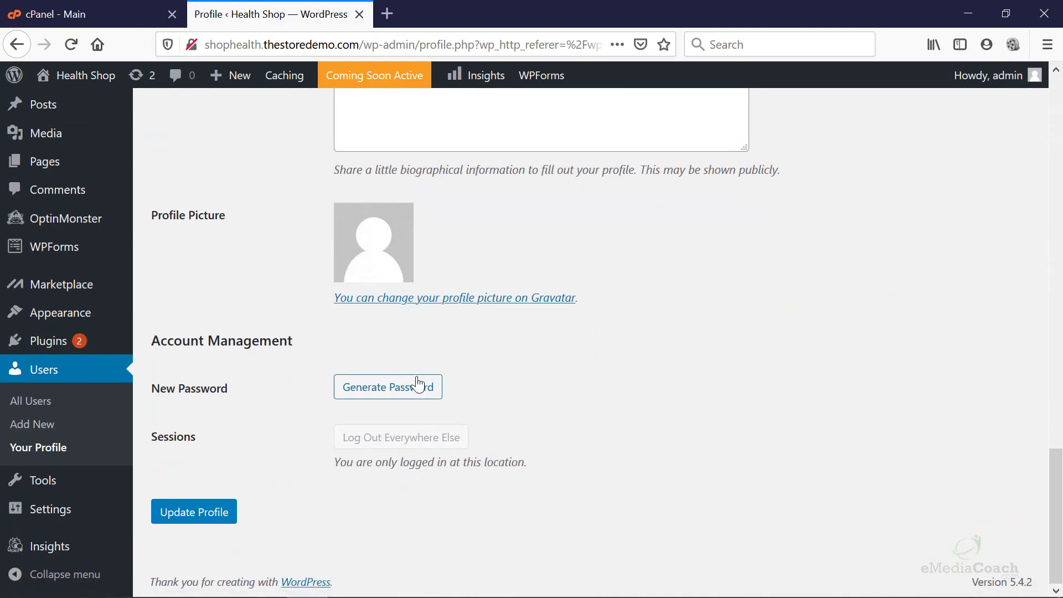
click(392, 397)
drag(539, 384, 246, 376)
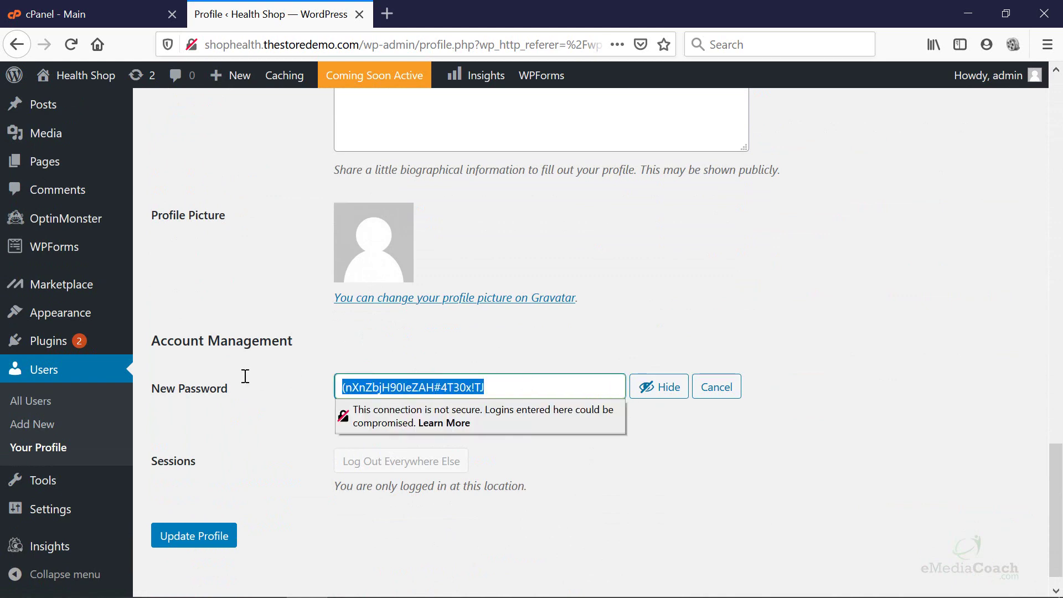
text(passwor)
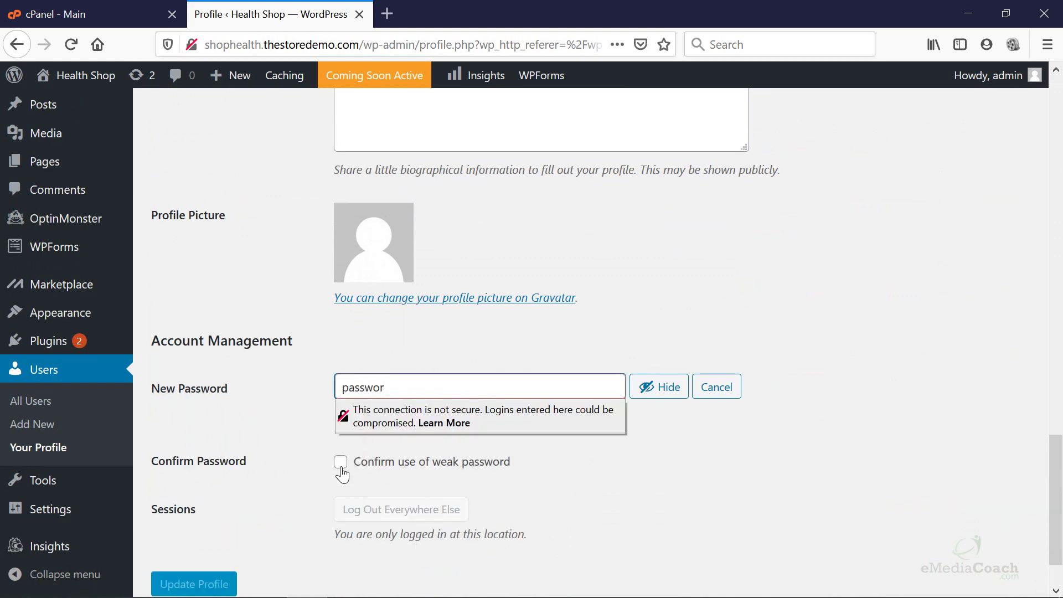
click(106, 13)
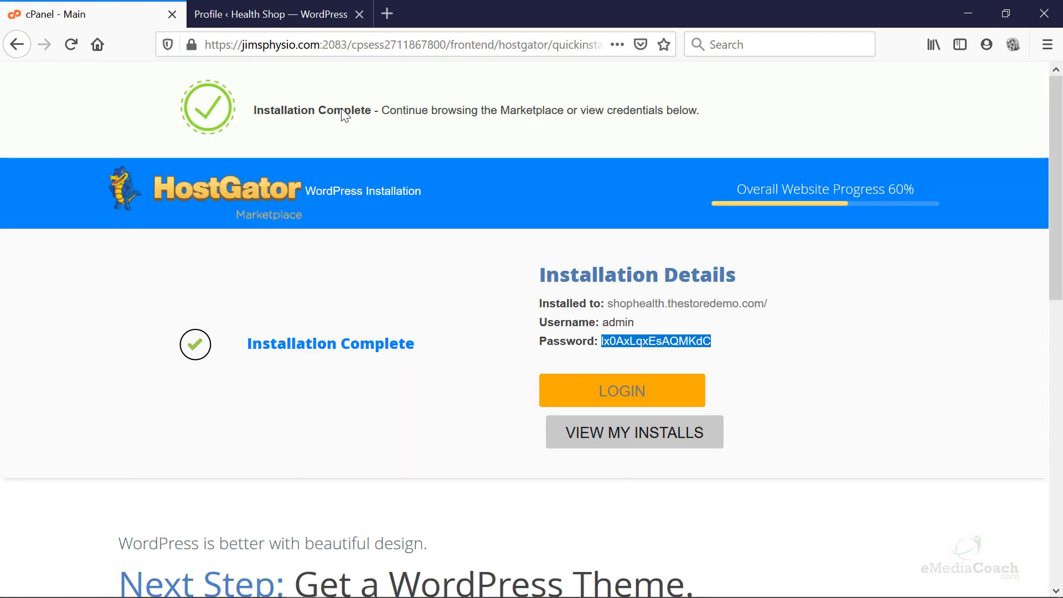
click(639, 337)
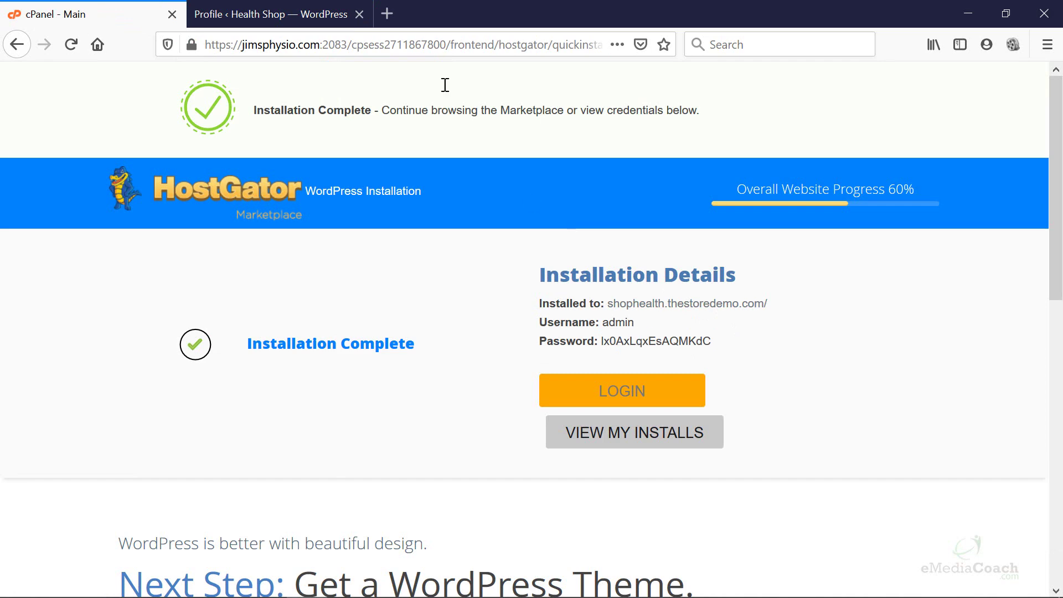
click(301, 7)
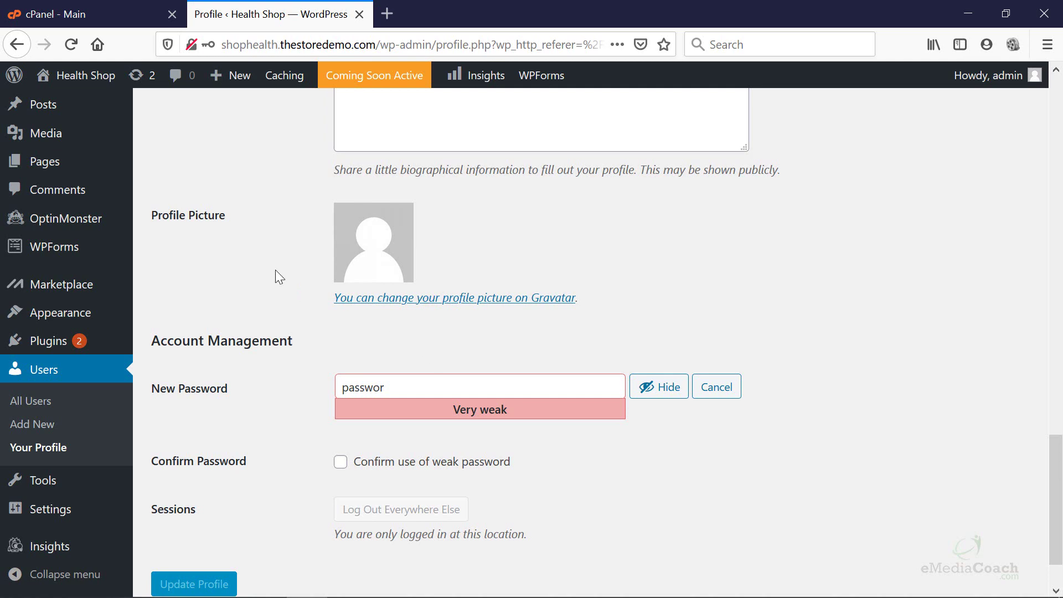
Leave the profile page unsaved for Dashboard Home, declining Firefox's save-login prompt.
scroll(275, 271, up, 10)
mouse_move(88, 115)
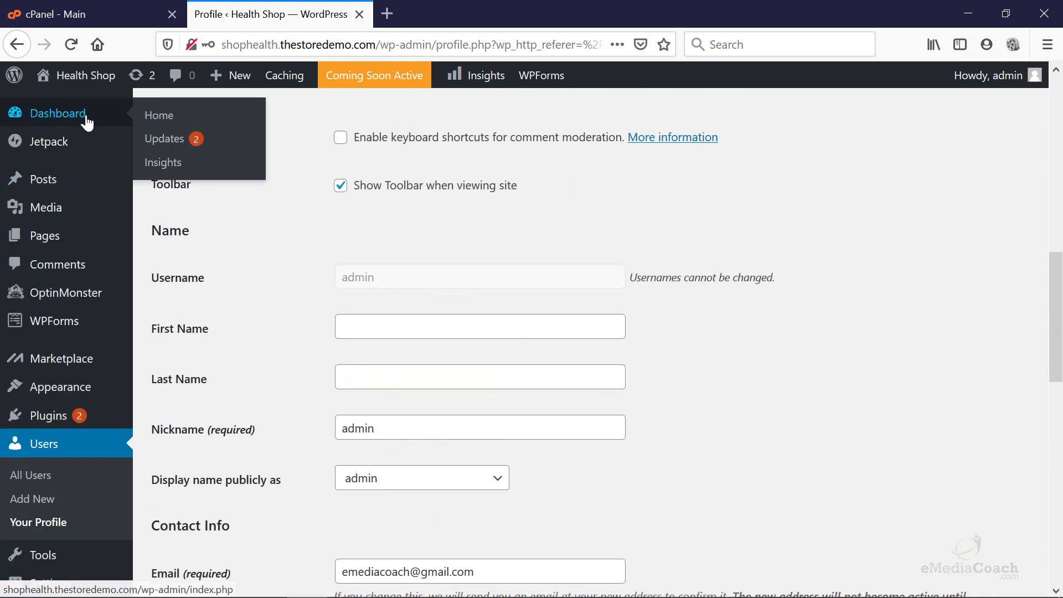
click(177, 121)
click(643, 297)
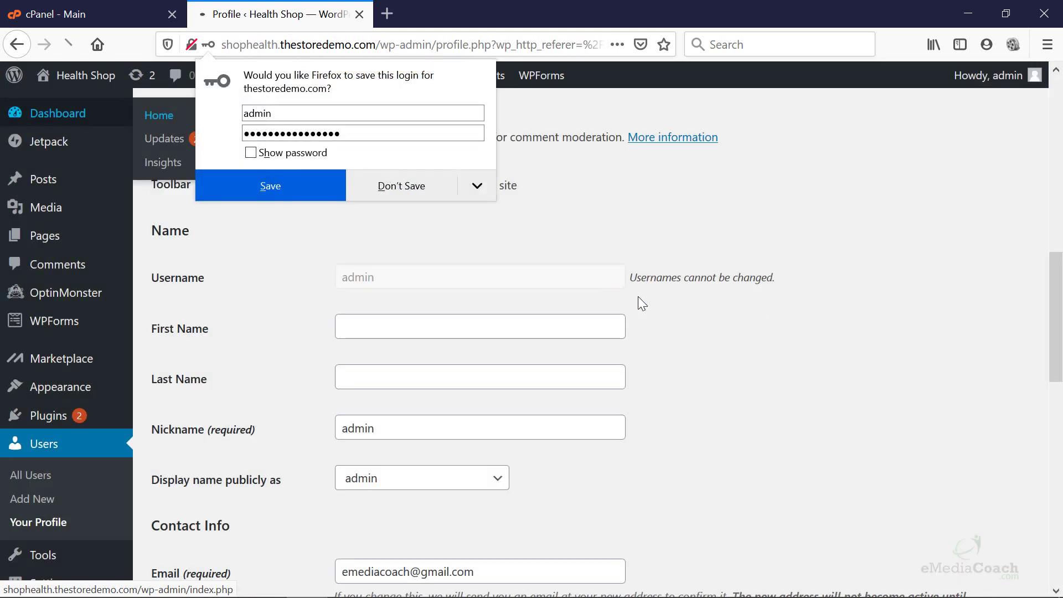
click(428, 185)
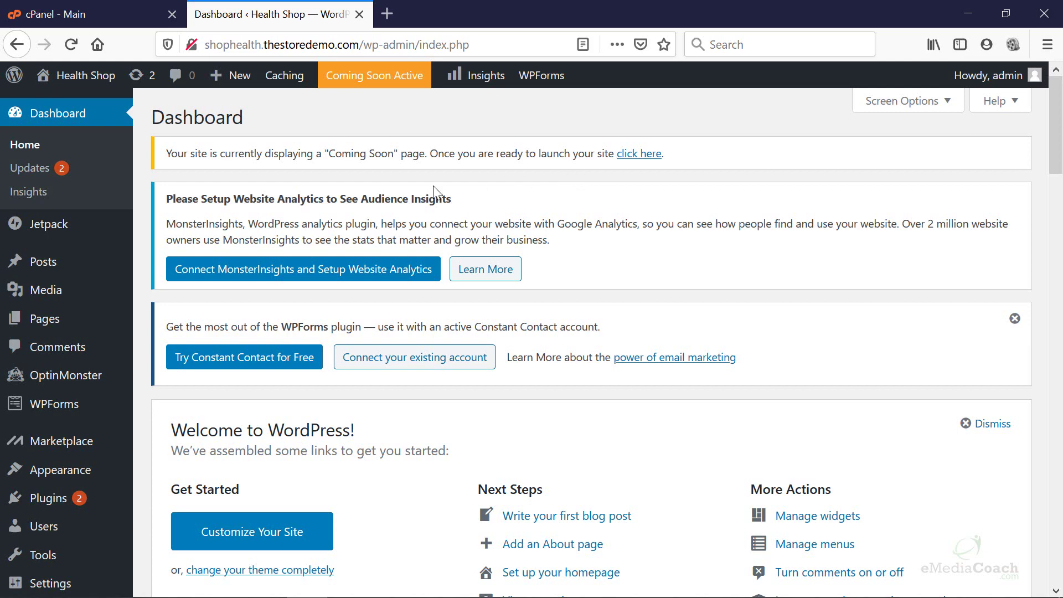
Launch the site via the Coming Soon notice's 'click here' link, then close the cPanel tab.
drag(167, 154, 717, 157)
click(716, 158)
click(639, 150)
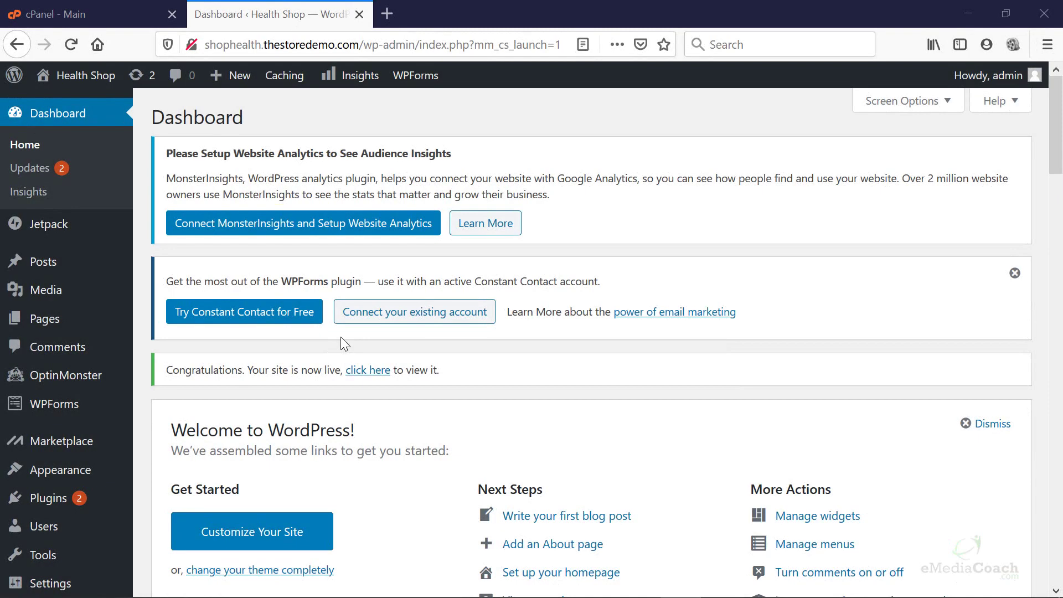
click(87, 14)
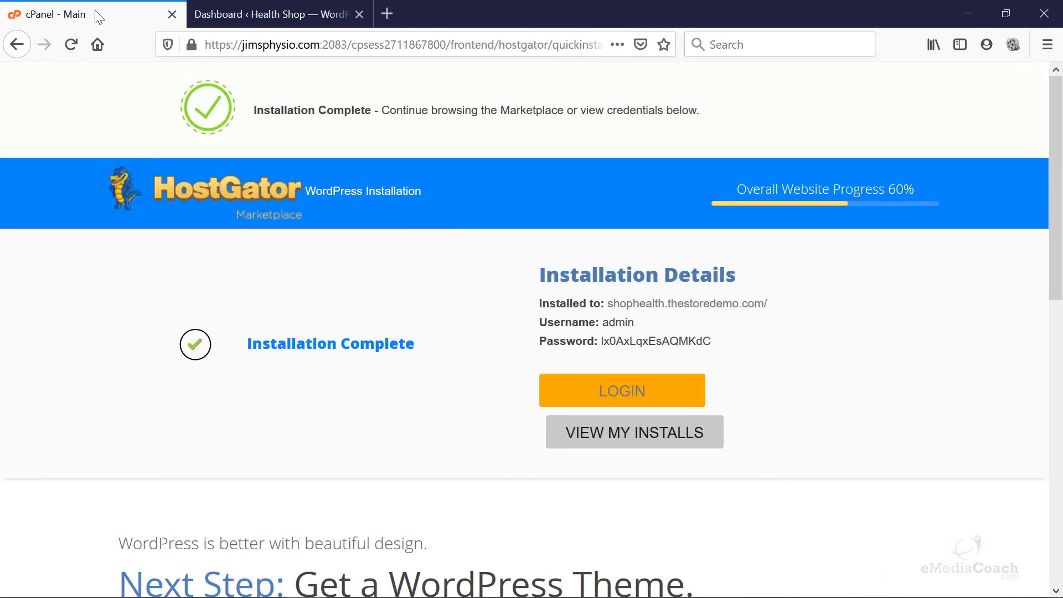
middle_click(94, 11)
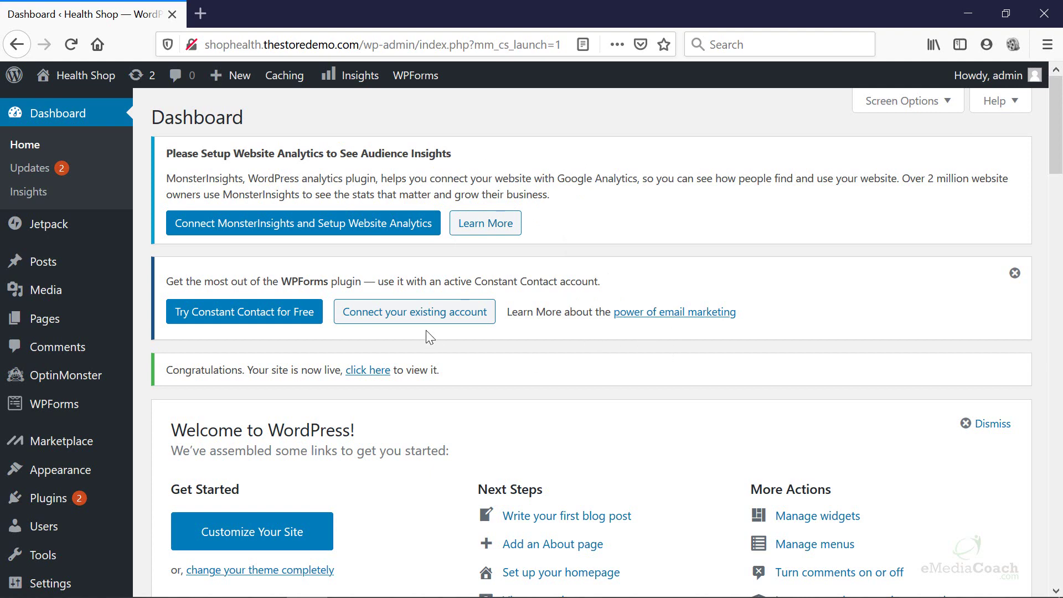
Select all installed plugins and deactivate them with the Deactivate bulk action.
scroll(182, 357, down, 3)
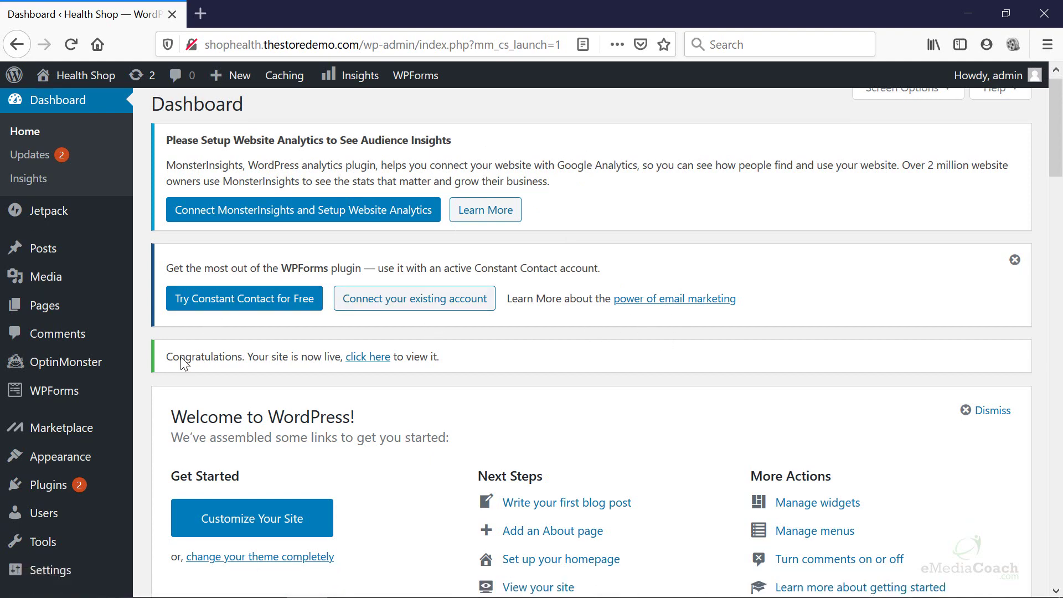
mouse_move(69, 431)
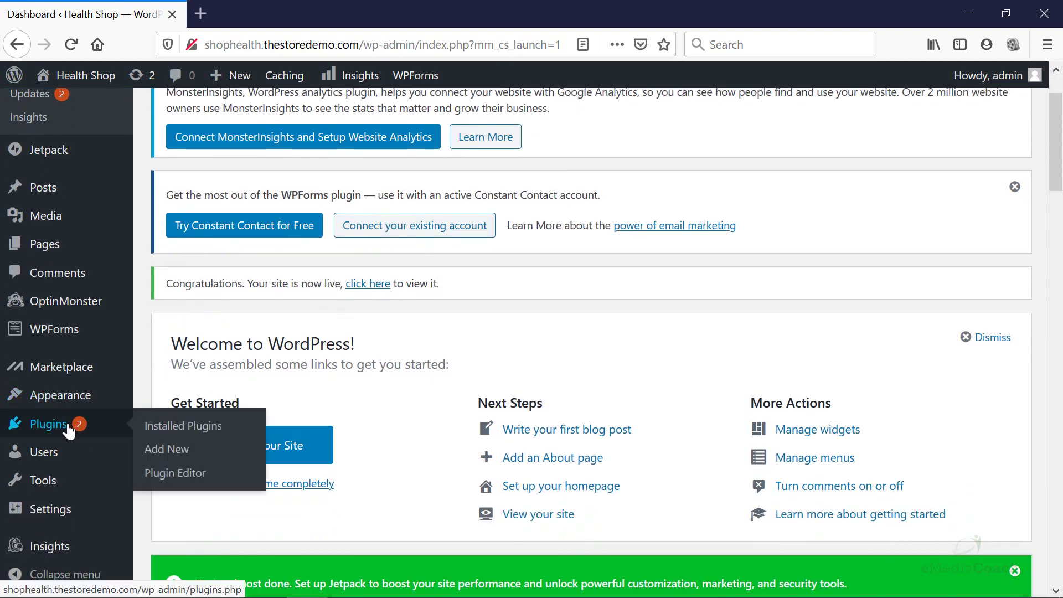
click(212, 431)
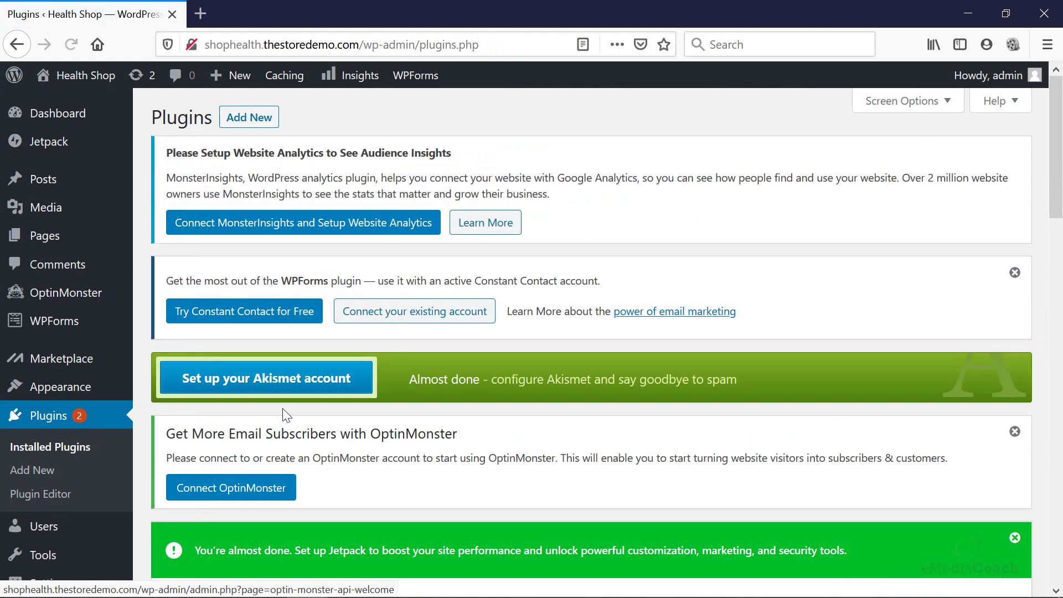
scroll(283, 415, down, 12)
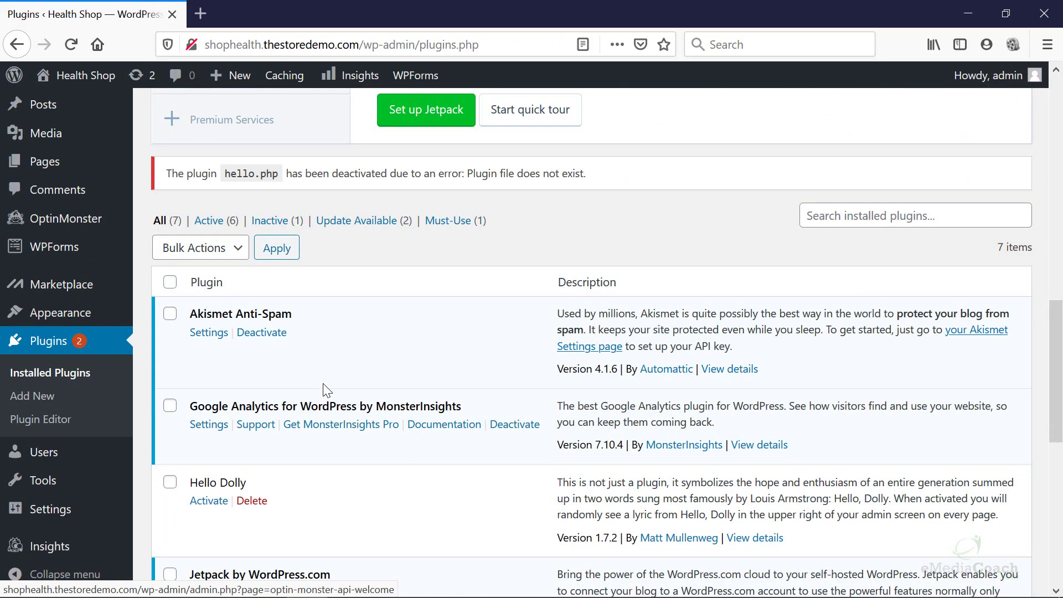
scroll(327, 390, down, 8)
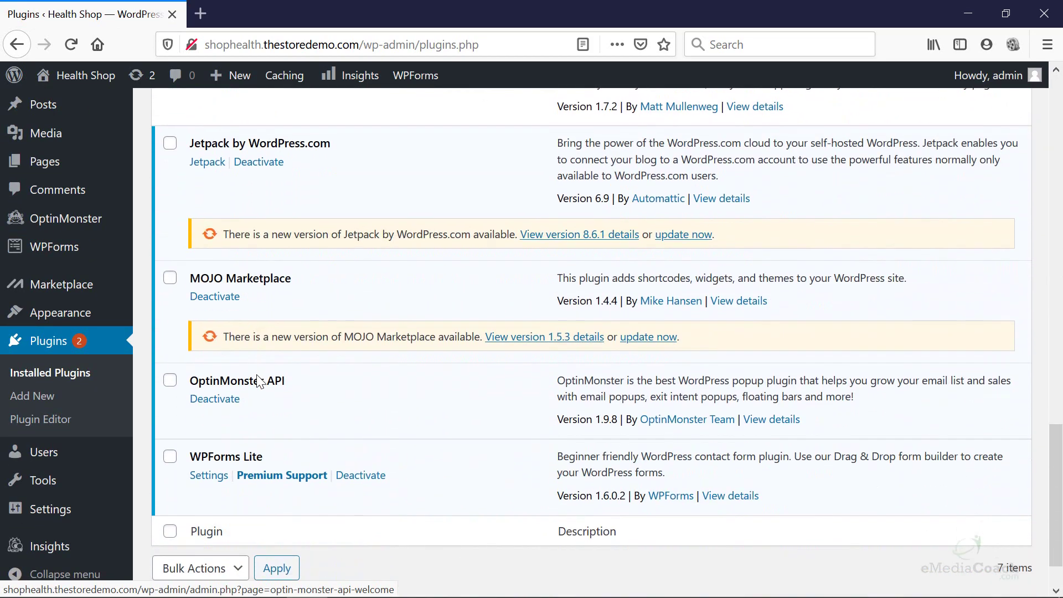
scroll(244, 380, up, 10)
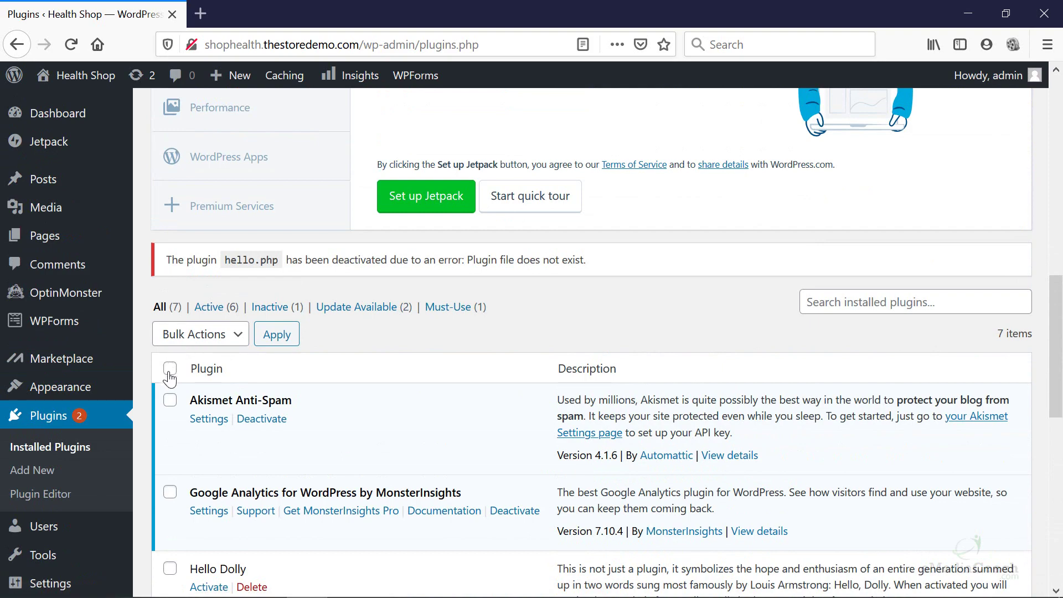
click(171, 368)
scroll(177, 421, down, 10)
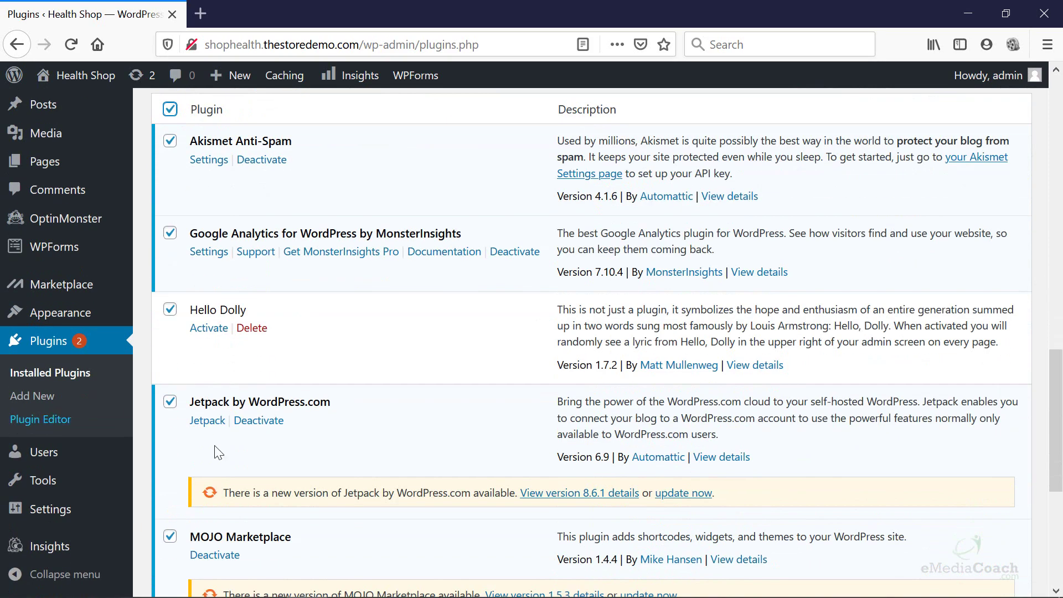
click(208, 509)
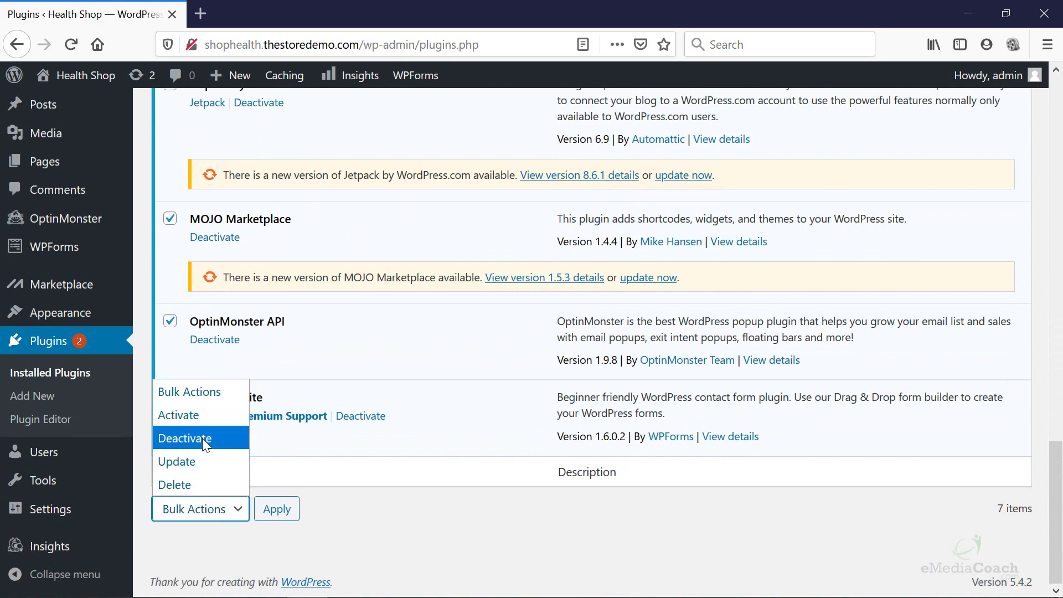
click(205, 446)
click(281, 511)
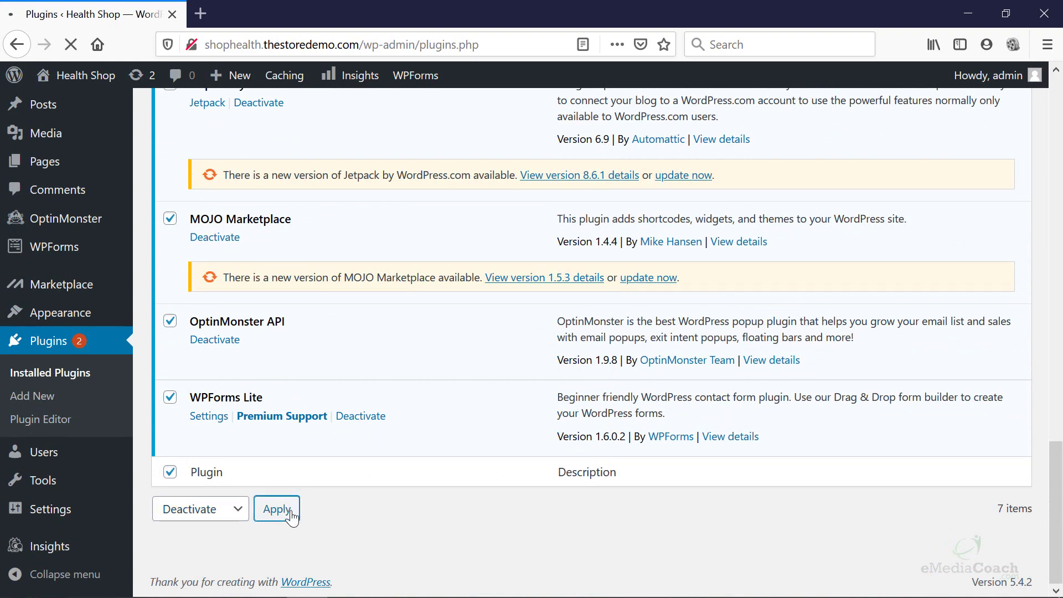
Delete all seven plugins, including Akismet, Jetpack and WPForms Lite, with the Delete bulk action.
scroll(332, 443, up, 10)
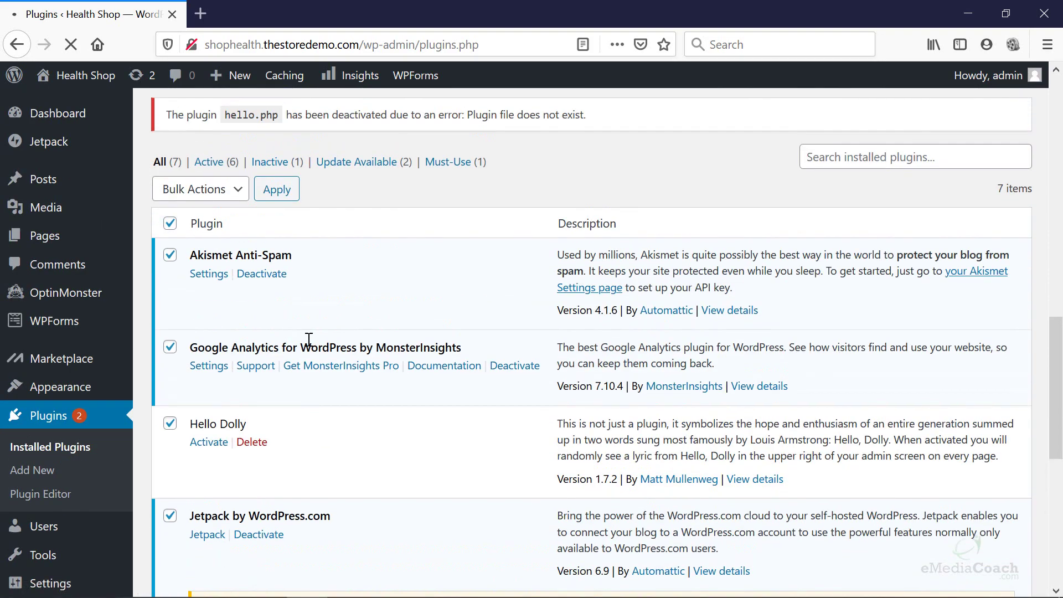
scroll(316, 344, down, 8)
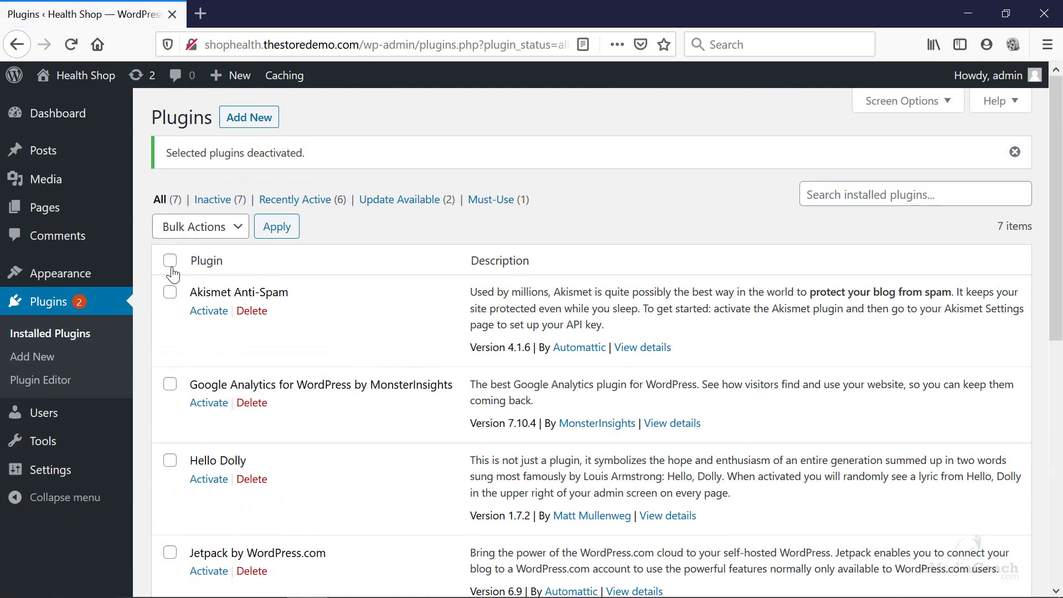
click(169, 260)
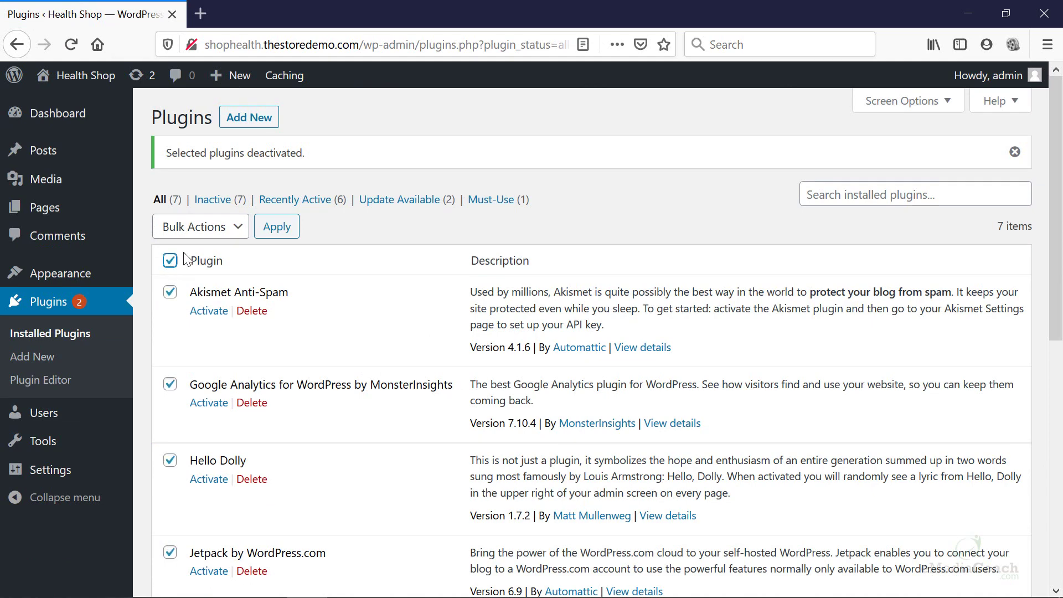
click(202, 227)
click(191, 345)
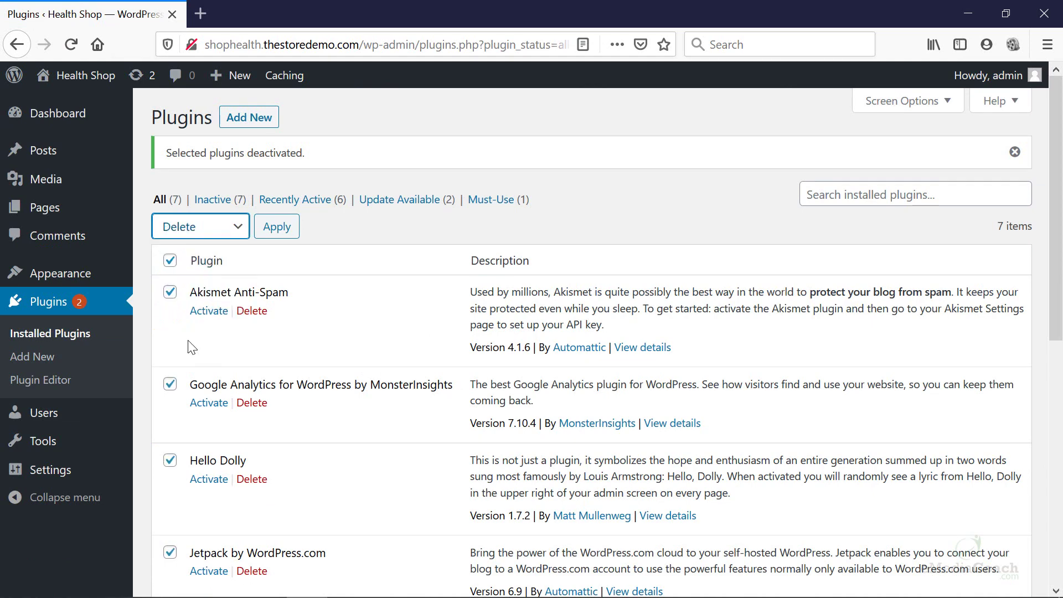
click(277, 227)
click(576, 293)
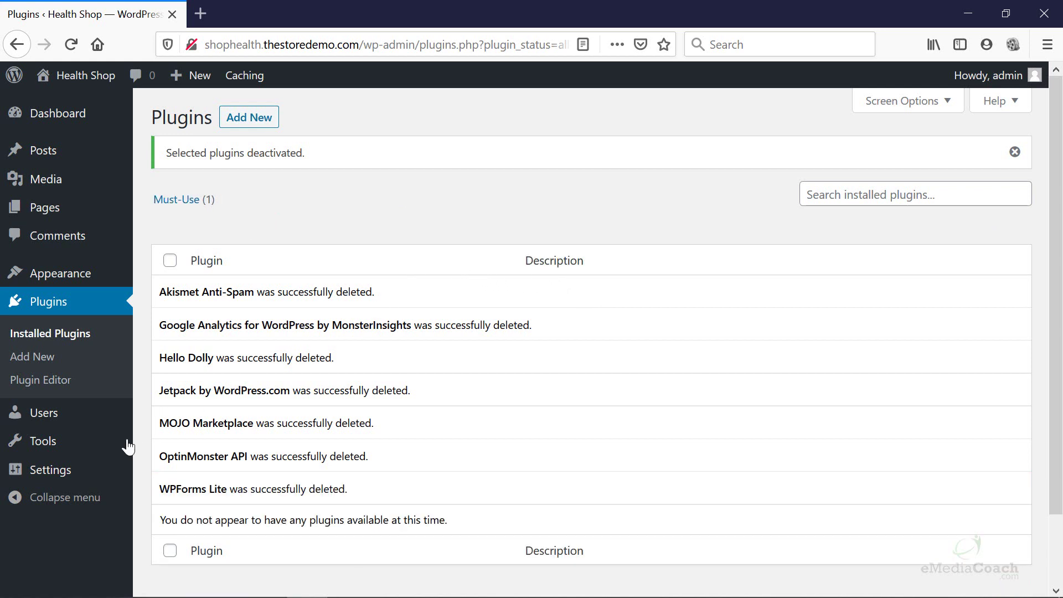
mouse_move(82, 475)
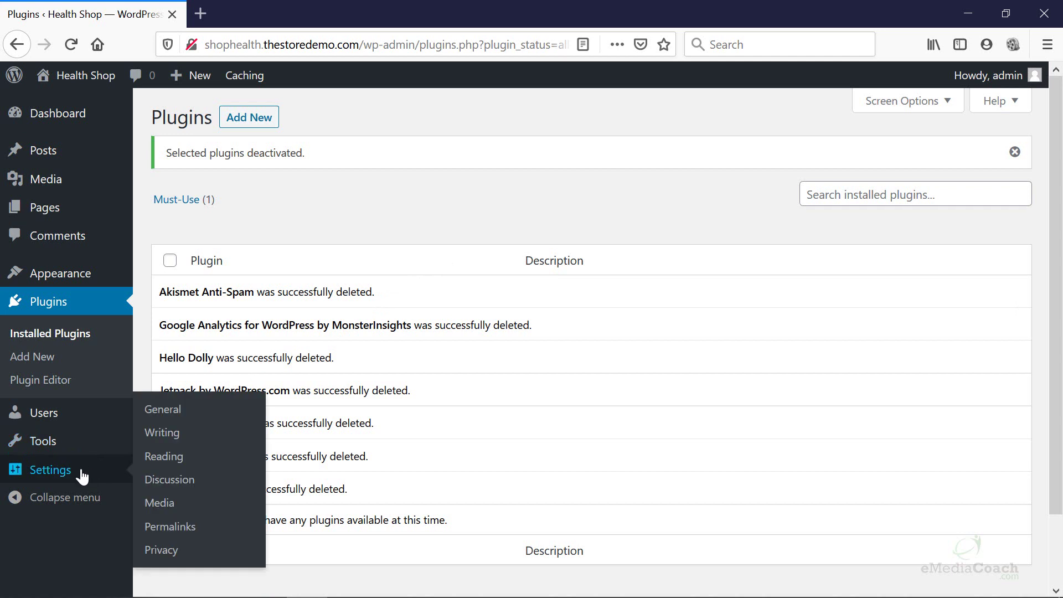
Set the Custom Structure permalink to /%category%/%postname%/ and save the changes.
click(198, 528)
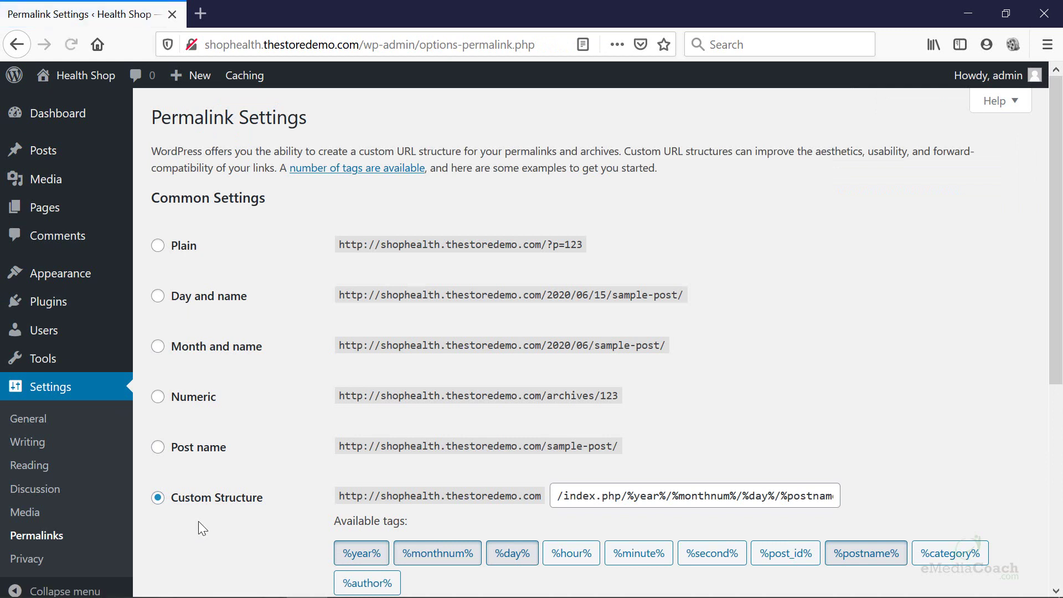
click(214, 505)
click(638, 493)
key(ctrl+a)
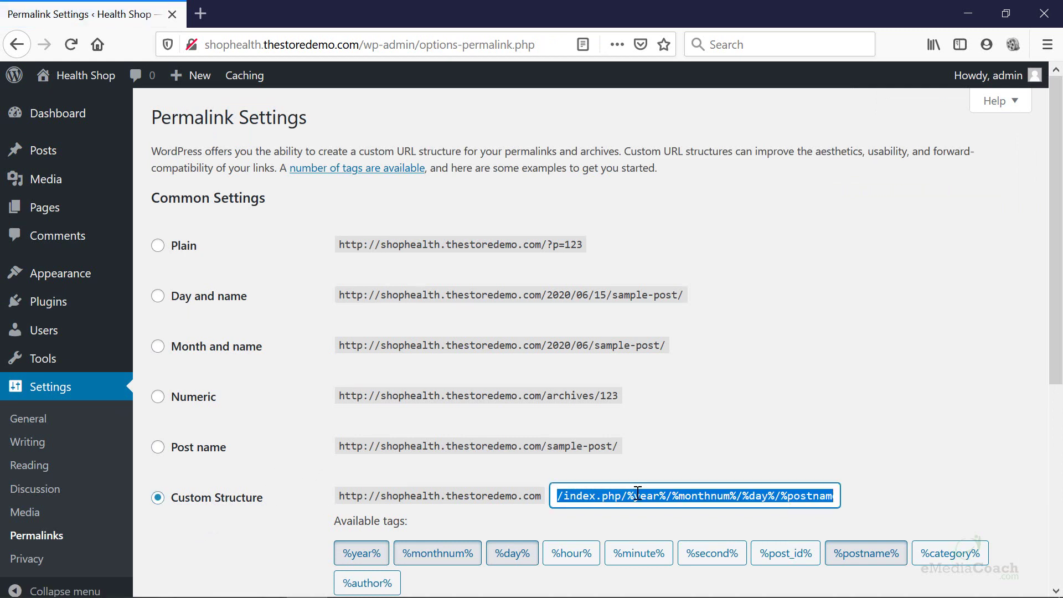
key(BackSpace)
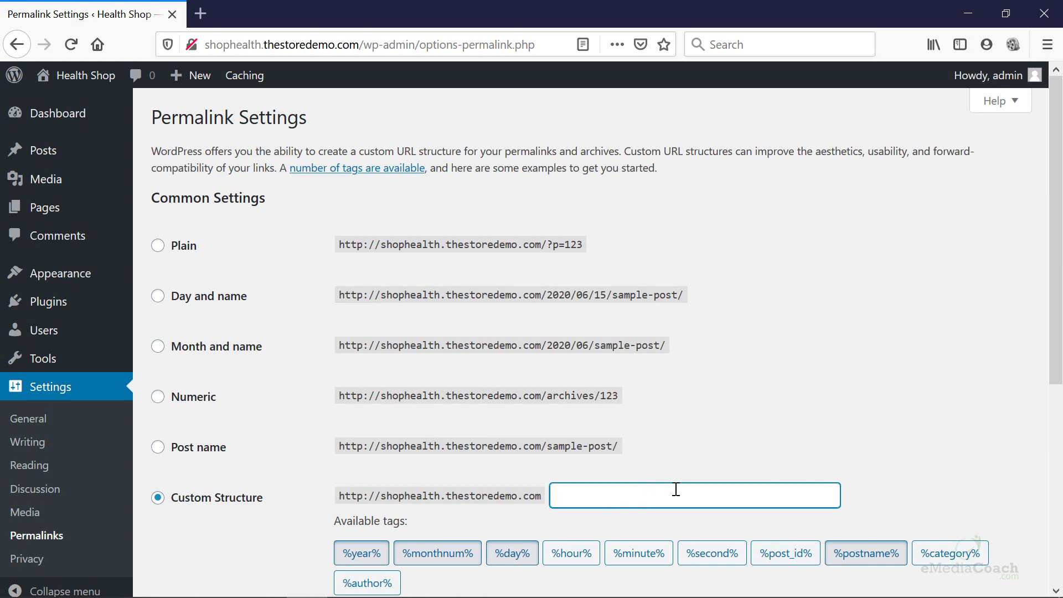
click(942, 555)
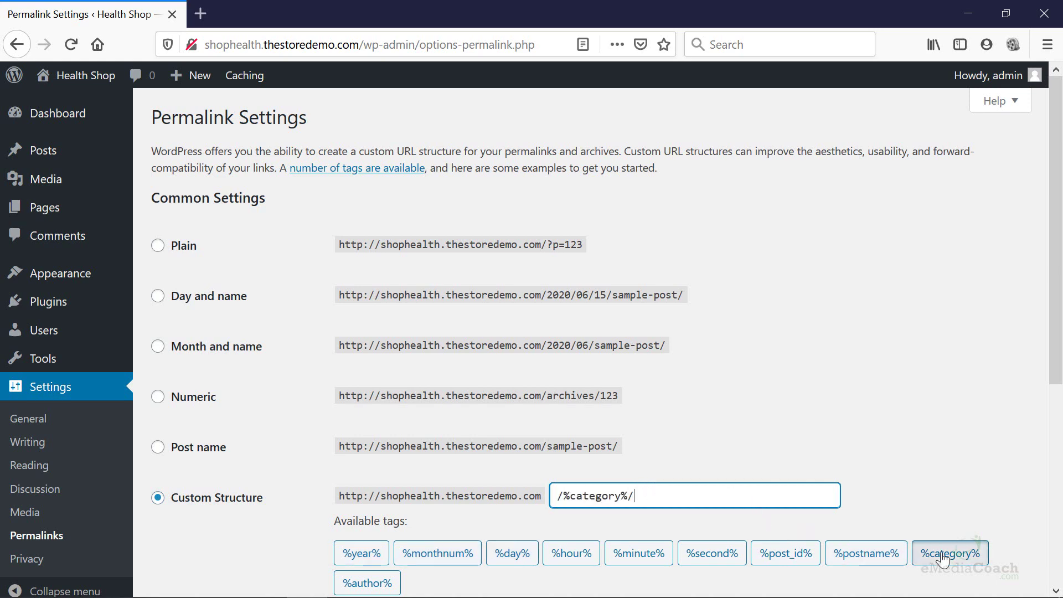
click(864, 552)
click(862, 409)
scroll(863, 408, down, 3)
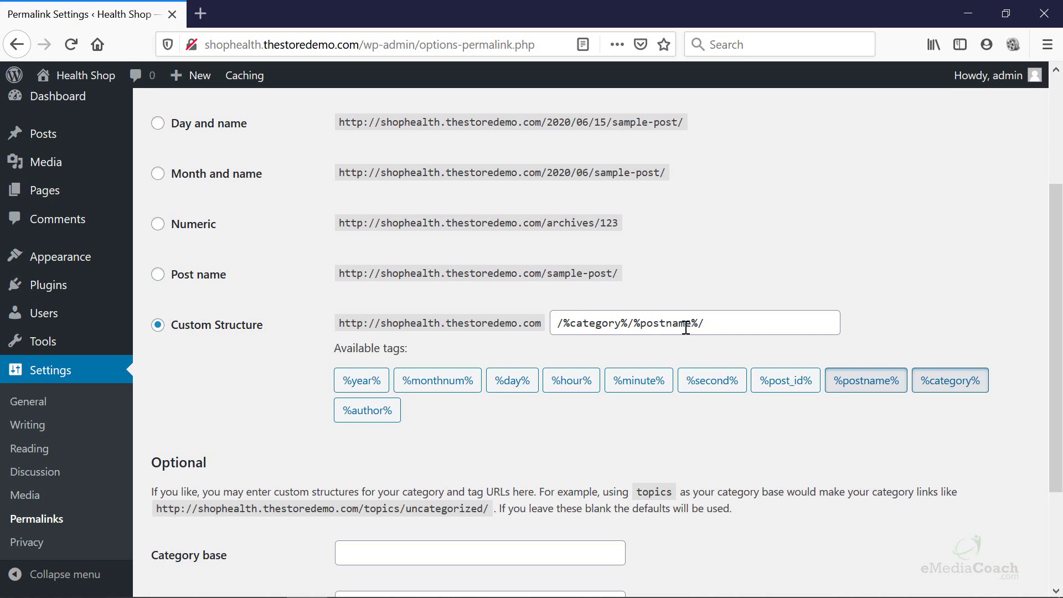
scroll(699, 326, down, 3)
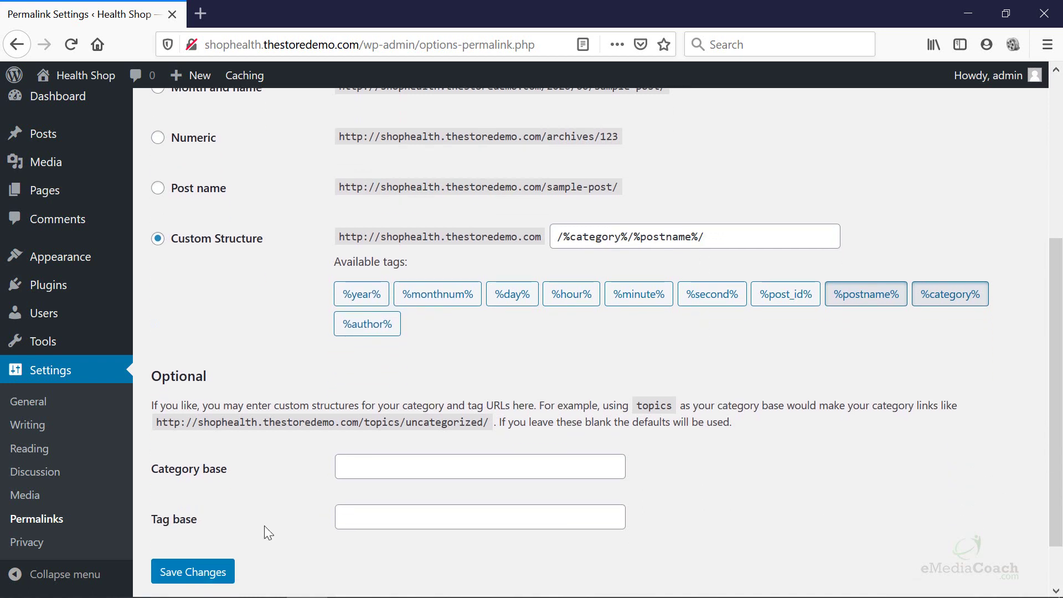
click(201, 572)
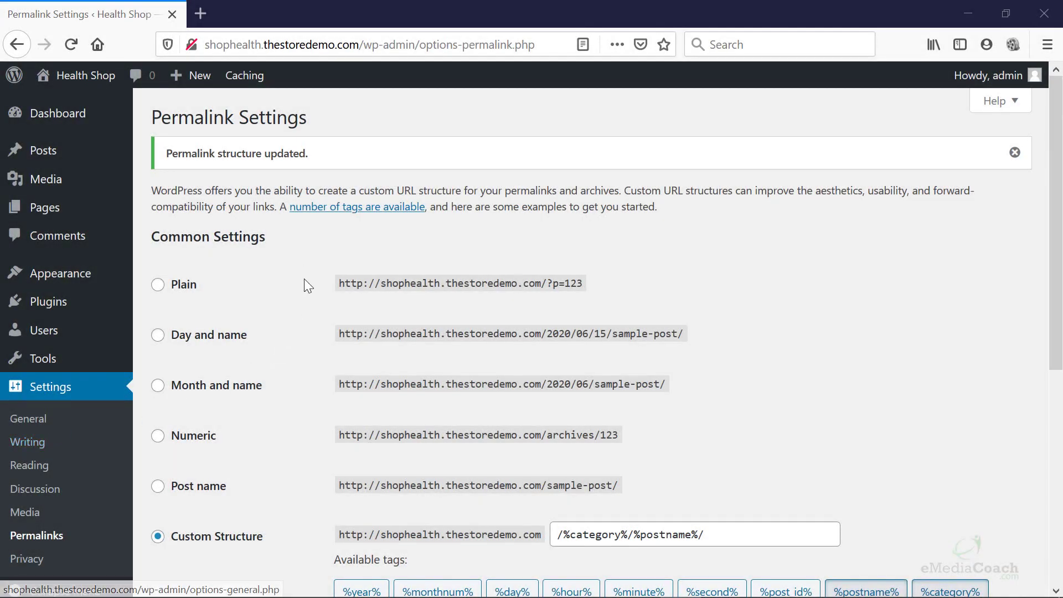
Go from Dashboard Home to Appearance > Themes > Add New to list featured themes.
mouse_move(126, 117)
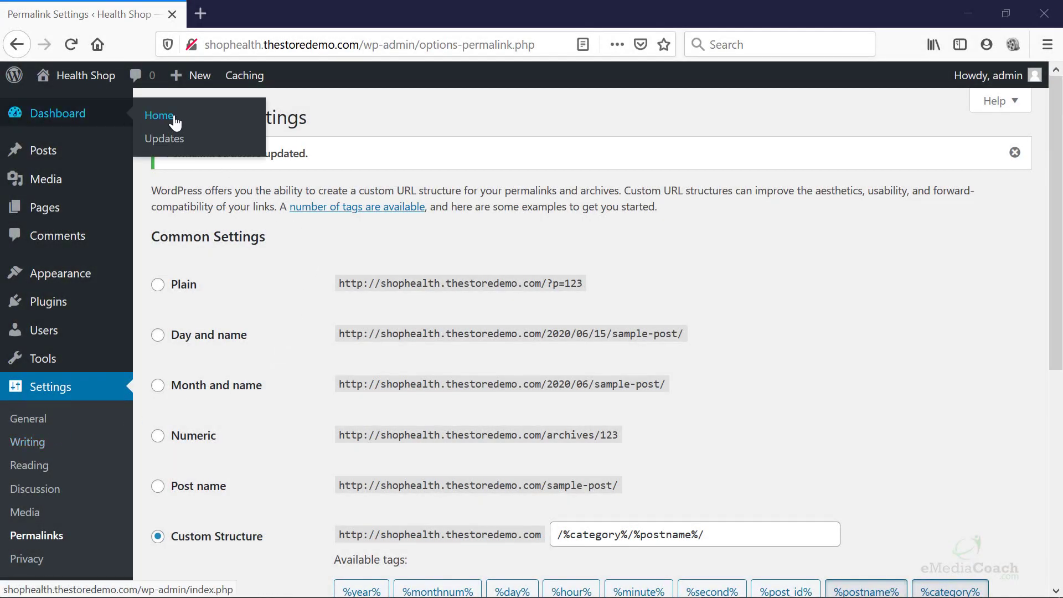
click(192, 122)
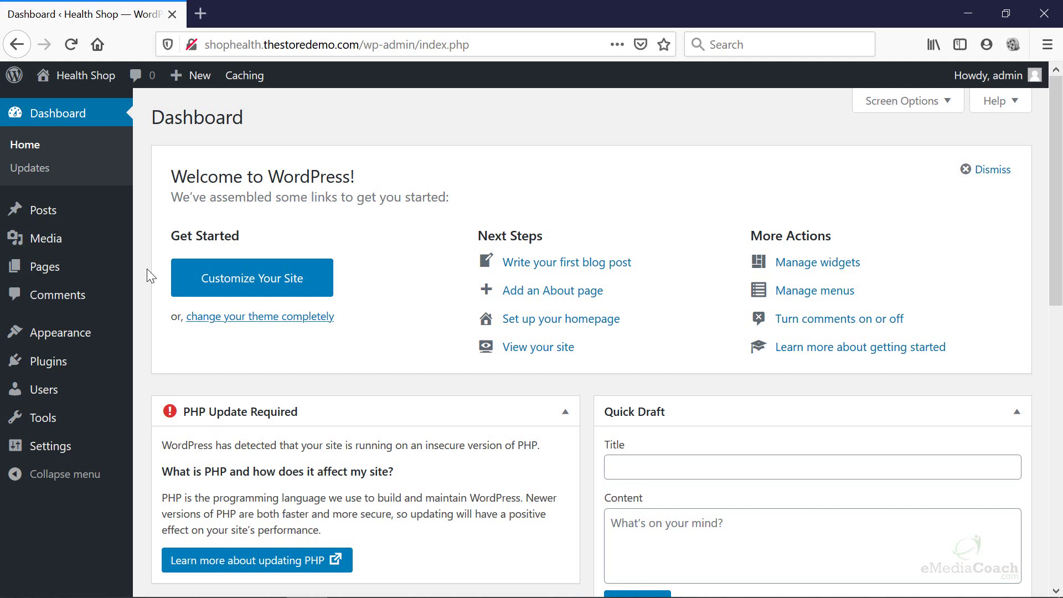
mouse_move(83, 339)
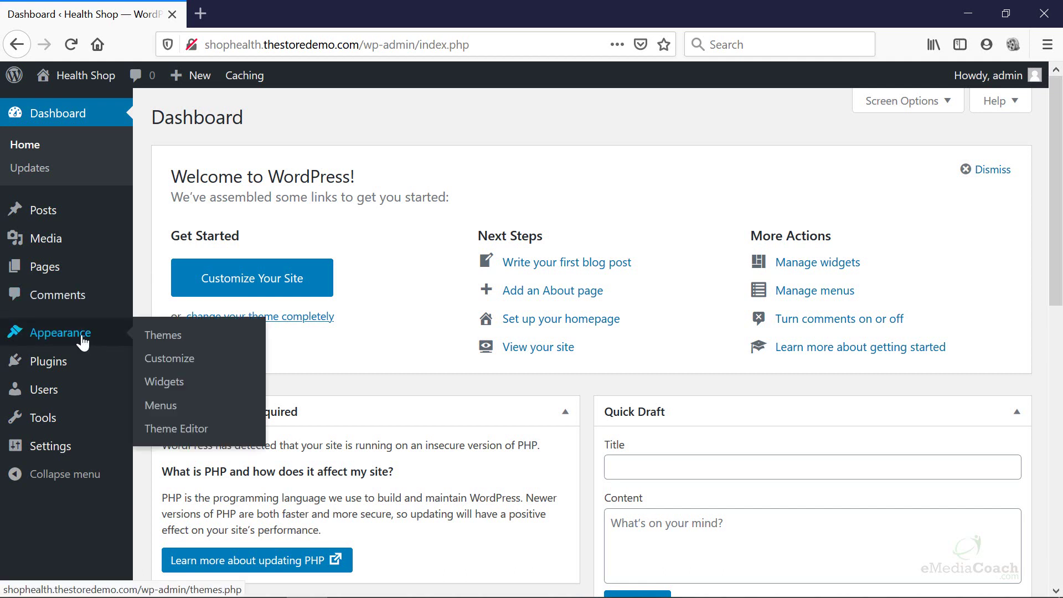
click(195, 344)
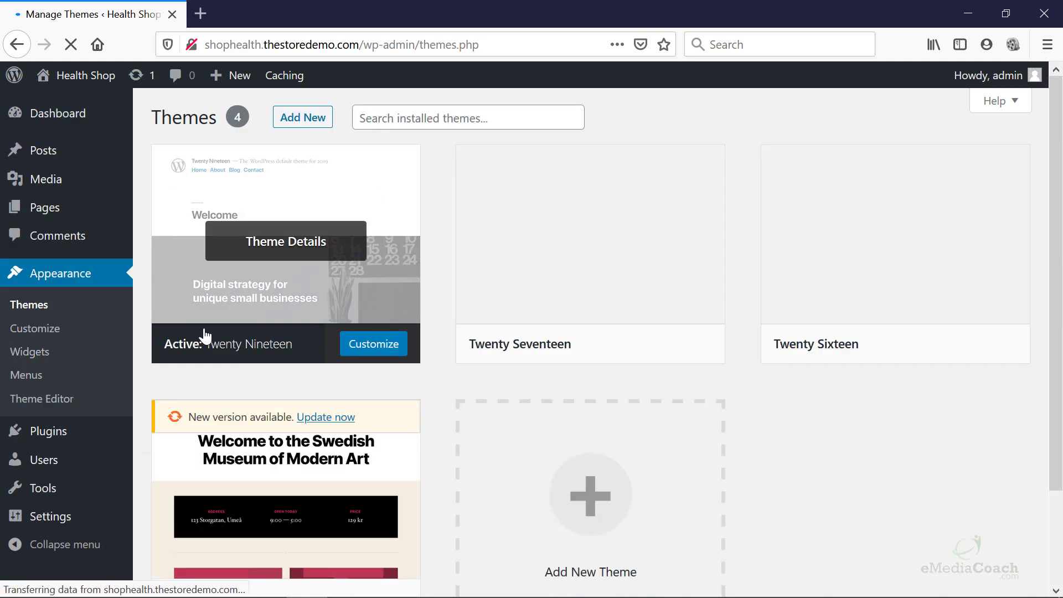
click(318, 124)
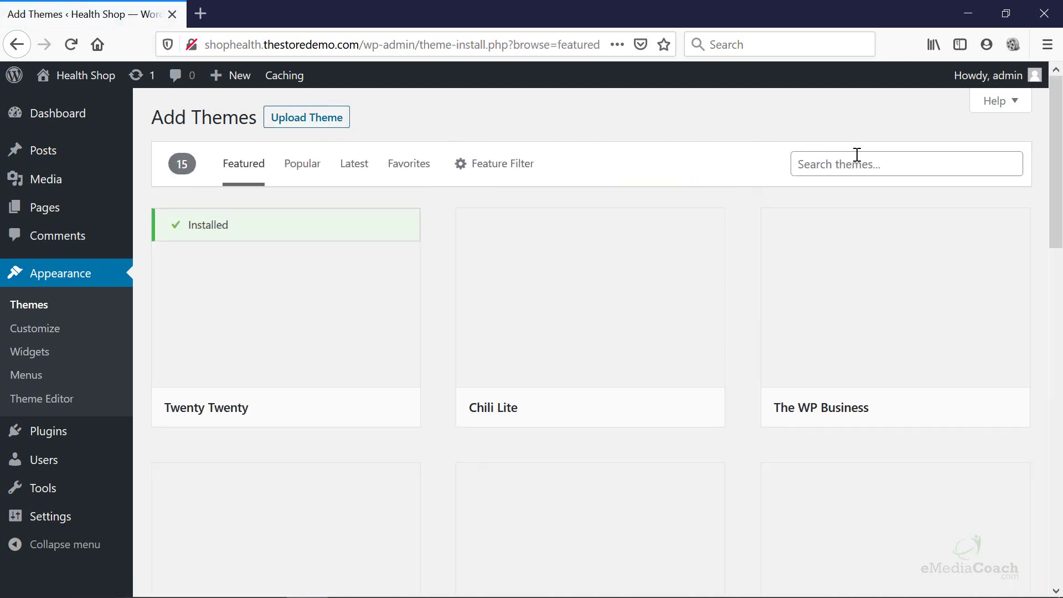
Search themes for 'astra', install and activate Astra, then start its Starter Templates setup.
click(857, 155)
text(astra)
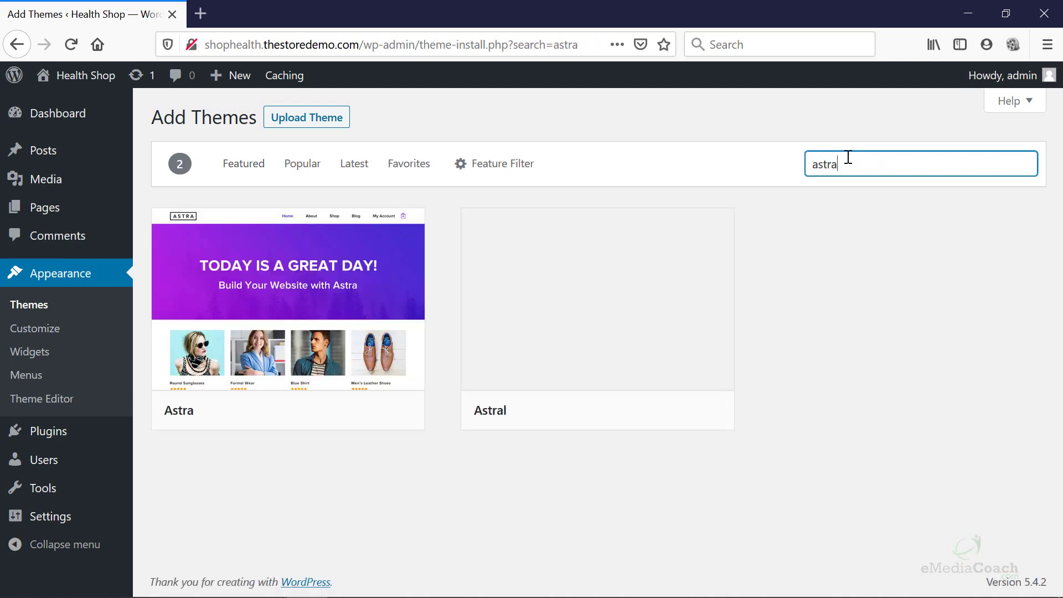
mouse_move(261, 238)
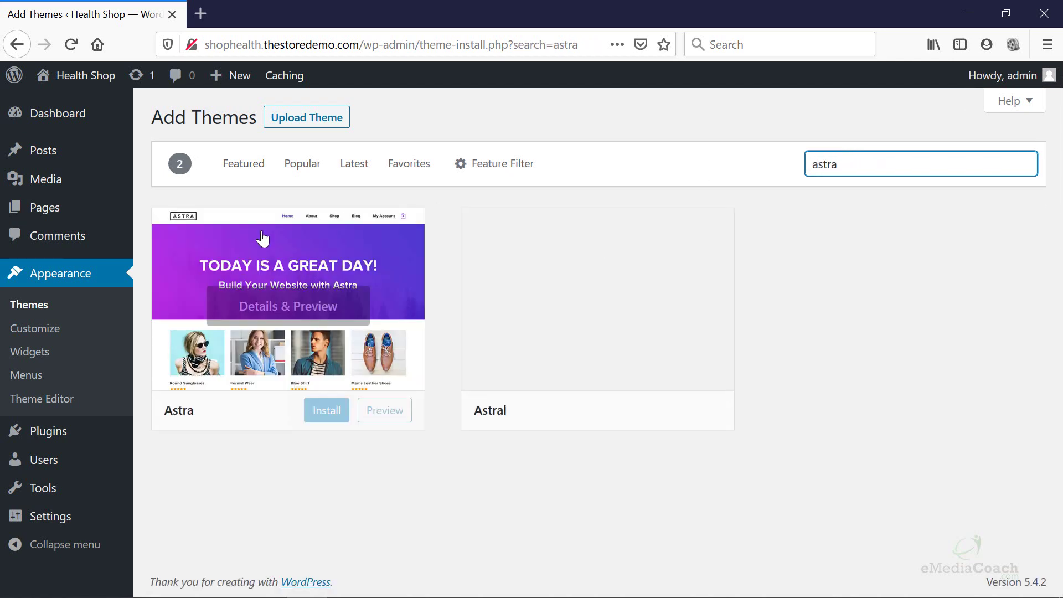
click(327, 412)
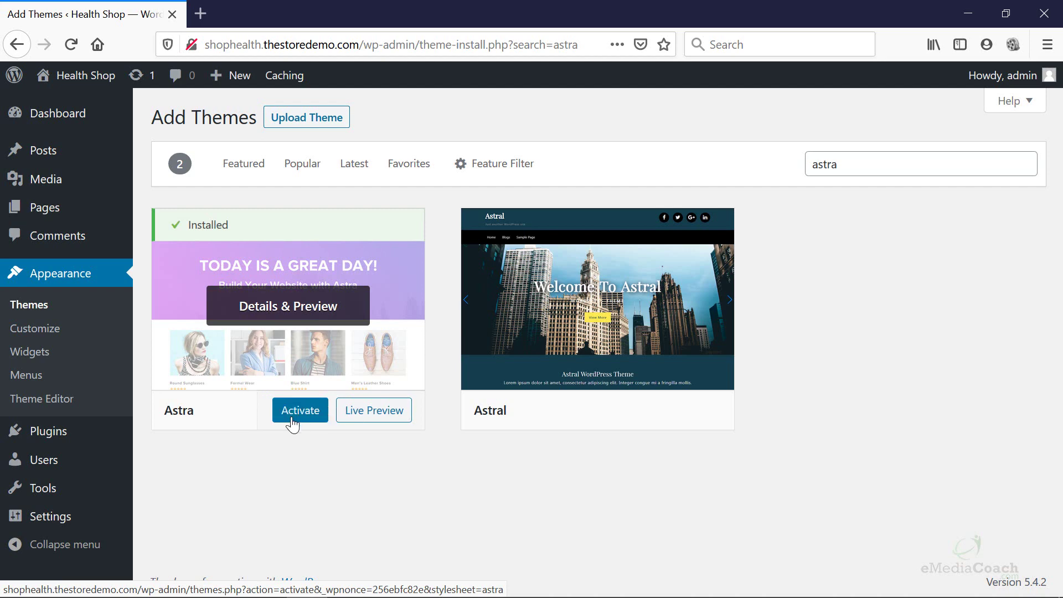
click(291, 425)
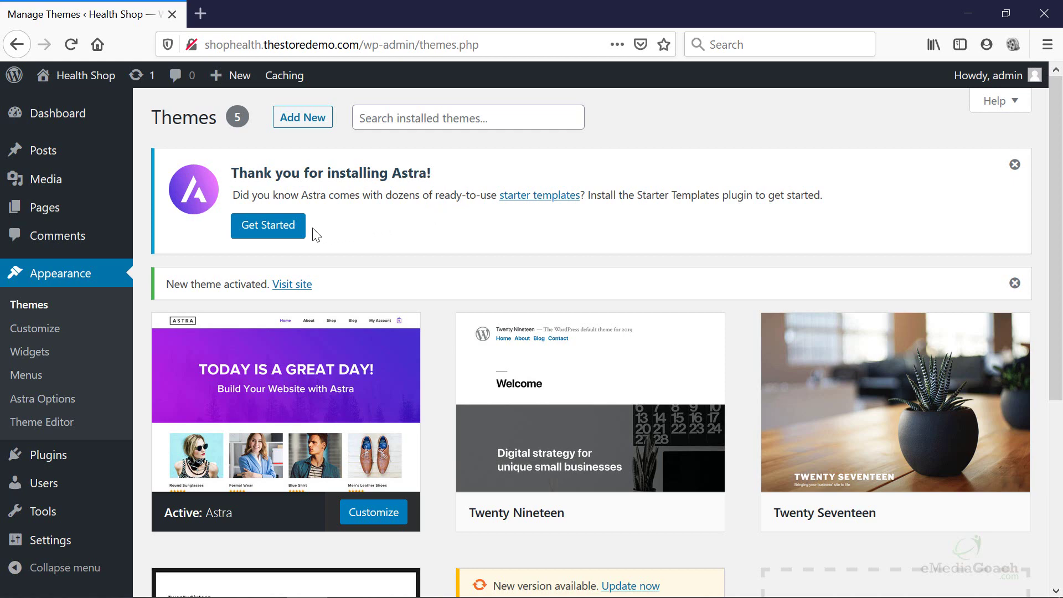
click(284, 233)
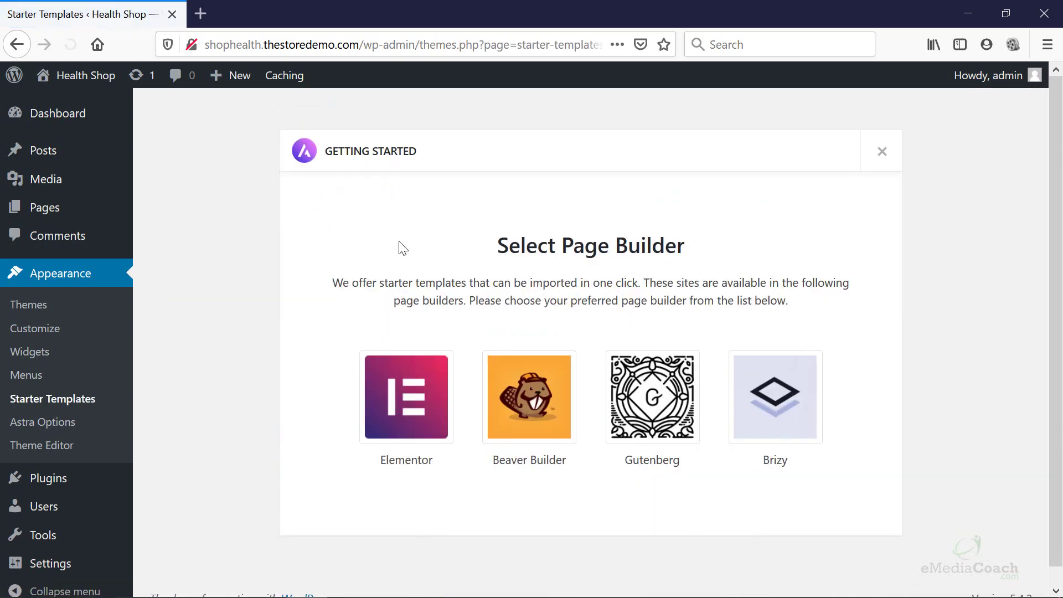
Choose Elementor as the page builder for the Astra starter templates.
click(410, 428)
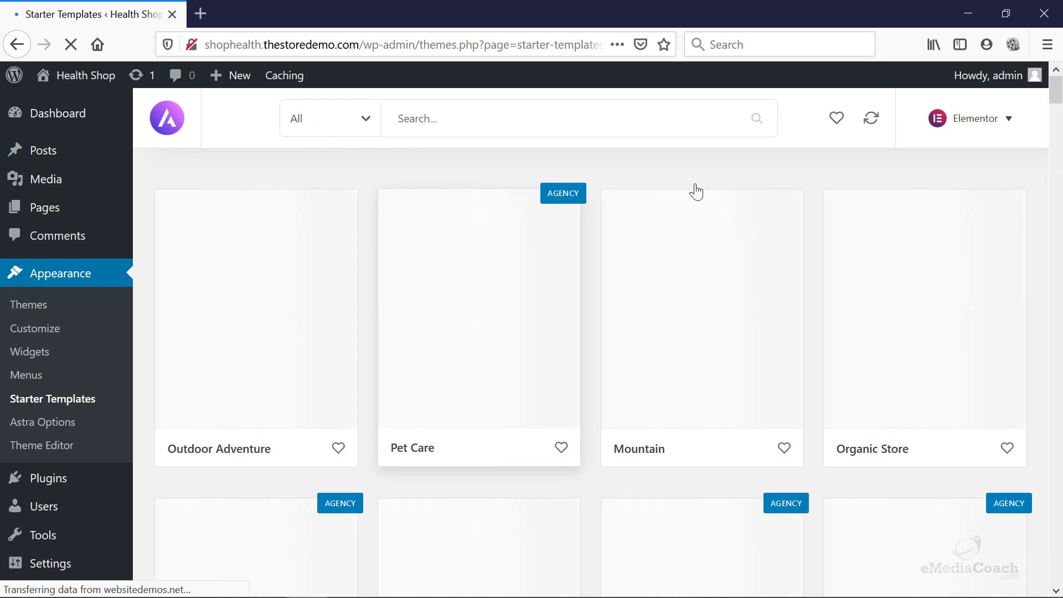
Filter the Elementor starter templates to Free only and browse down the template grid.
click(361, 127)
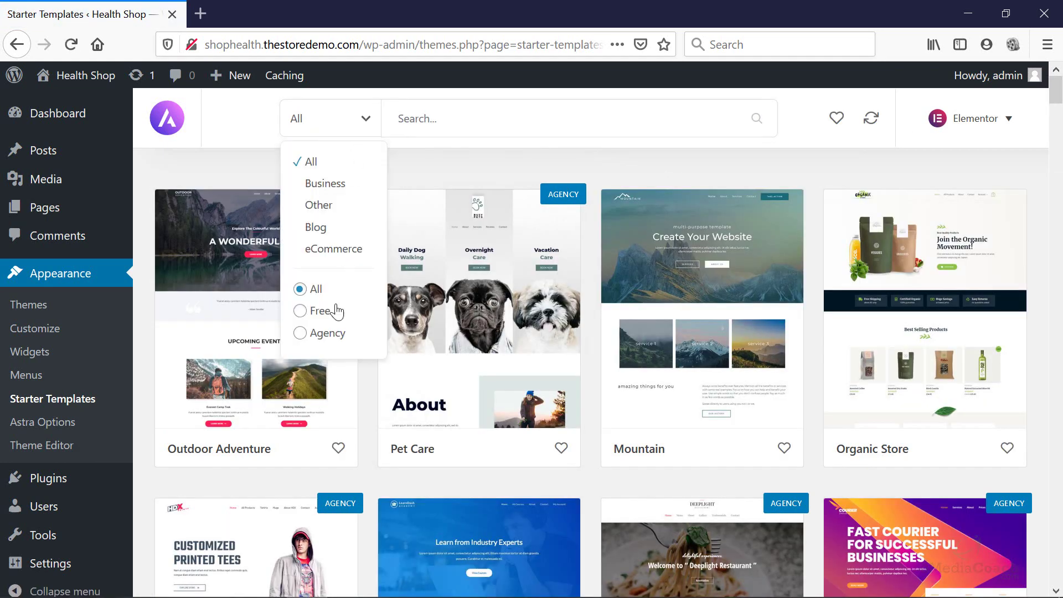
click(302, 312)
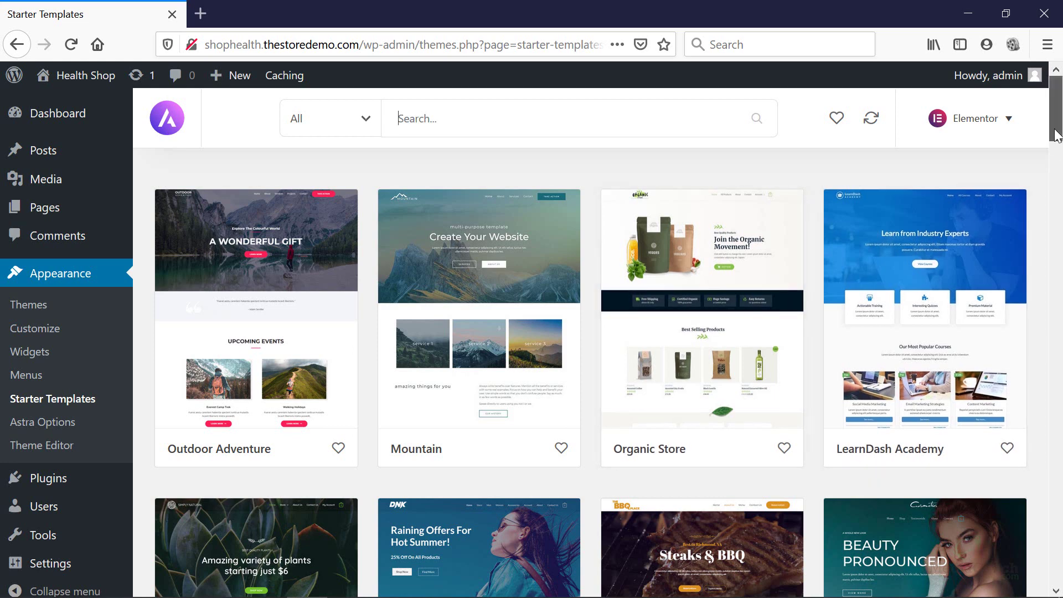
drag(1058, 136, 1059, 171)
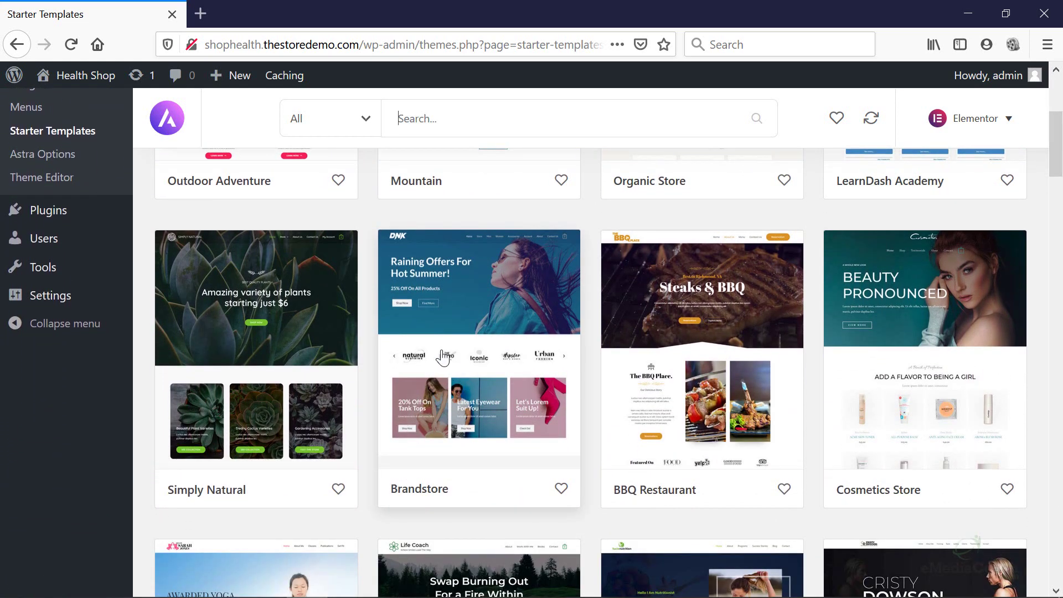
scroll(1045, 331, down, 12)
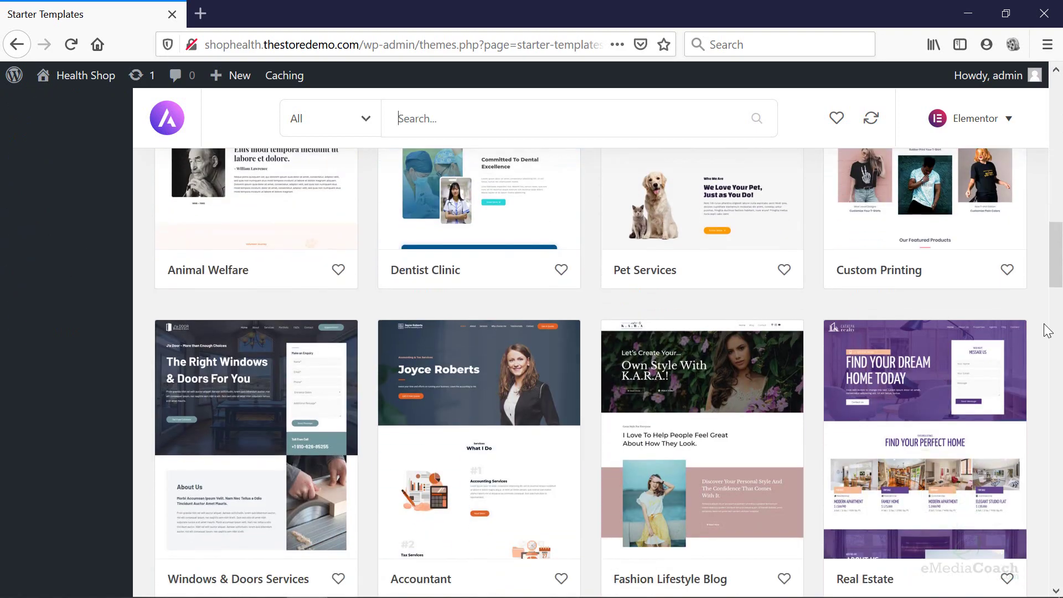
scroll(1048, 326, down, 4)
drag(1058, 316, 1062, 124)
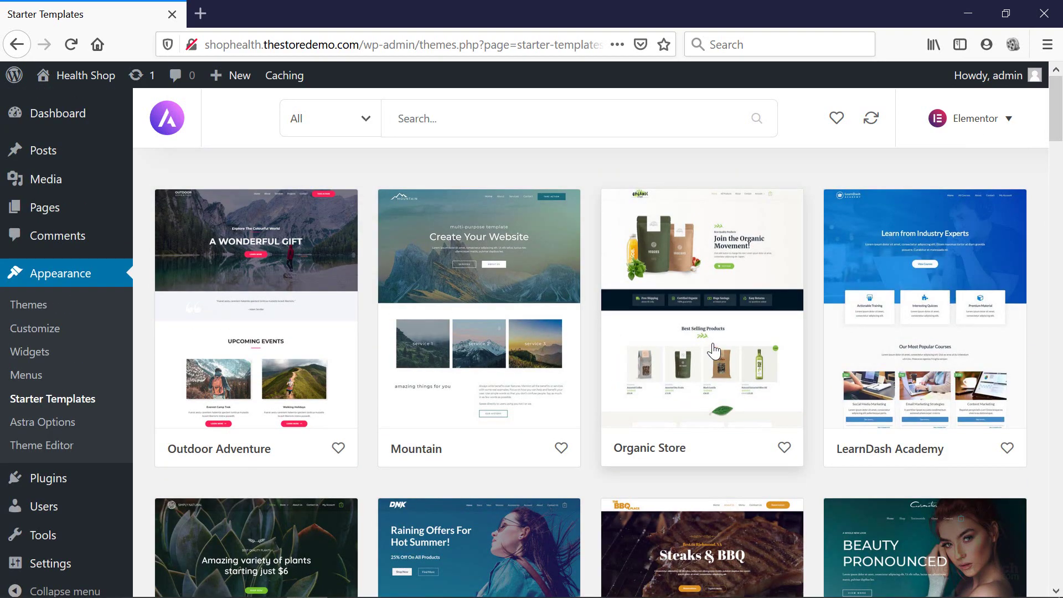
Import the complete Organic Store starter site with the chosen import options.
click(666, 316)
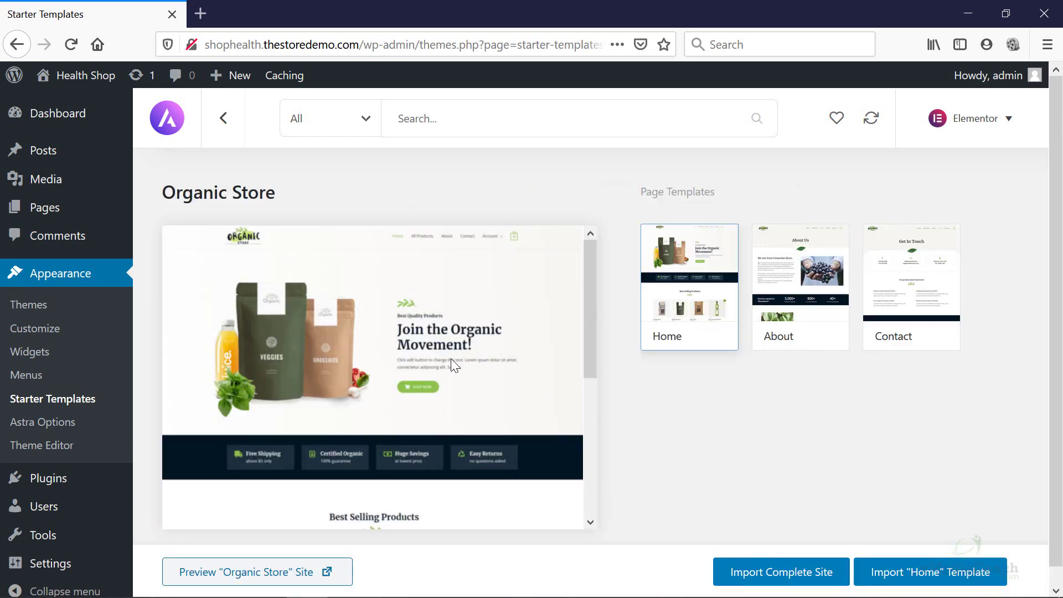
click(787, 579)
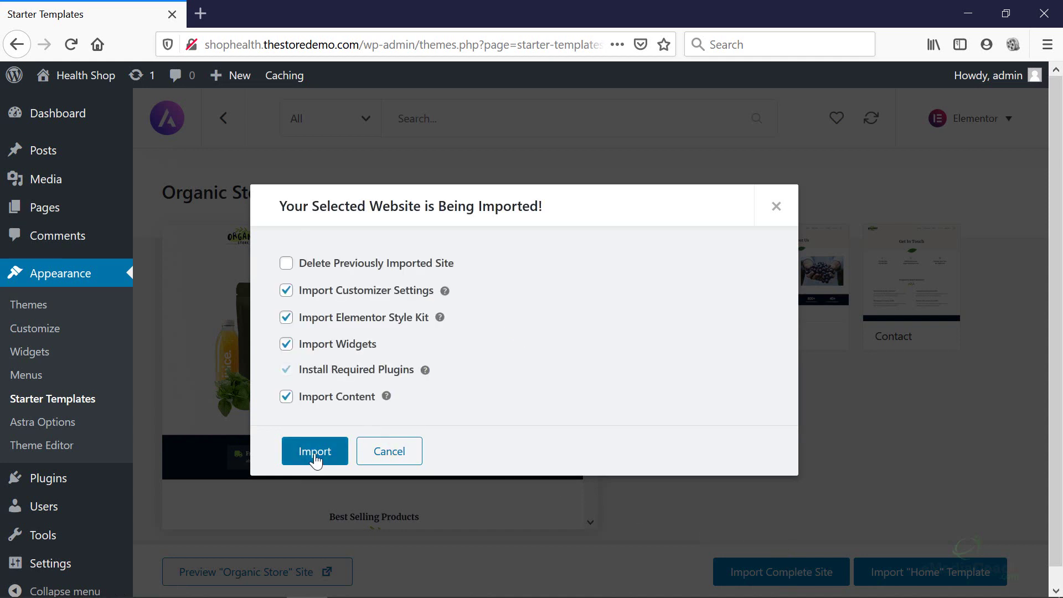
click(315, 452)
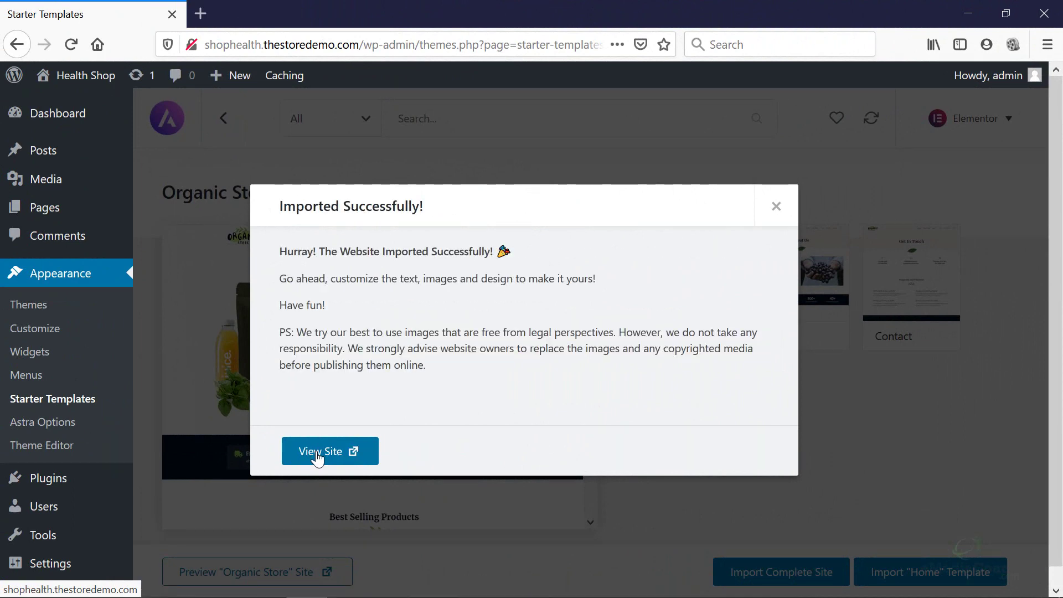
Preview the imported Organic Store site in a new tab, then close the Imported Successfully! dialog.
click(317, 459)
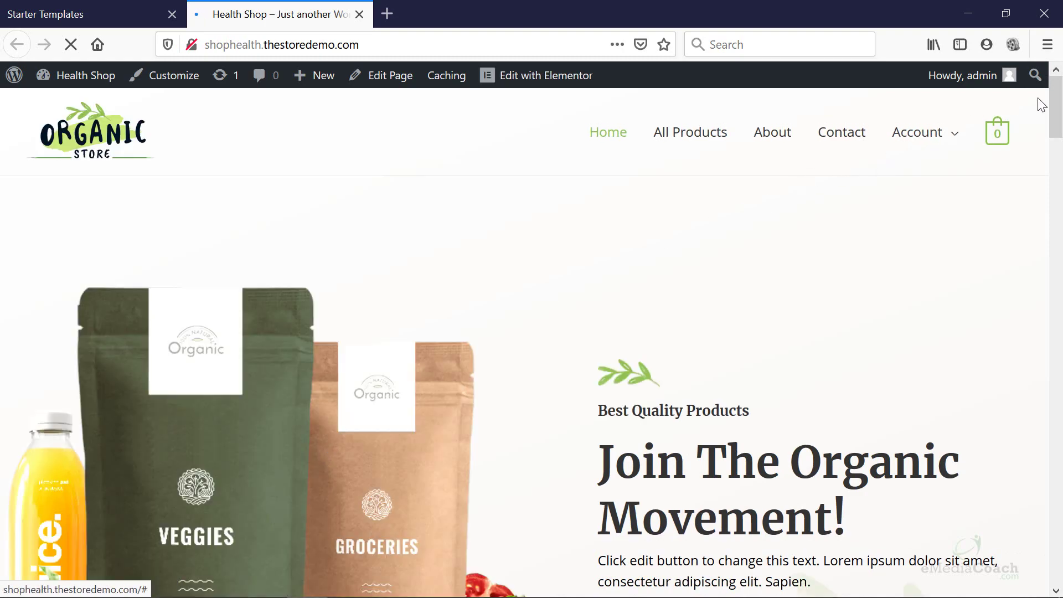
drag(1057, 111, 1043, 89)
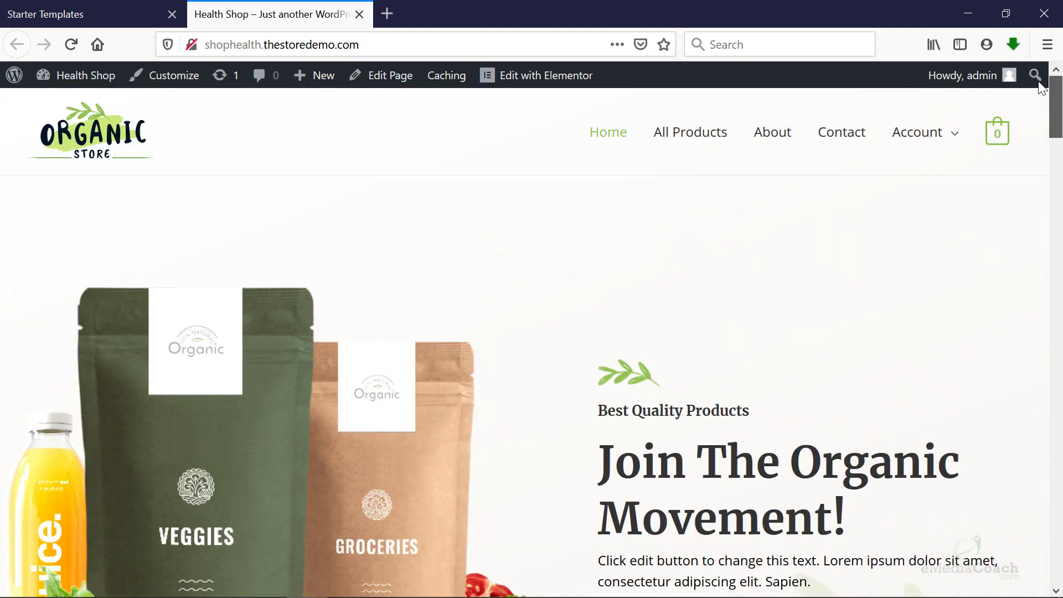
click(83, 15)
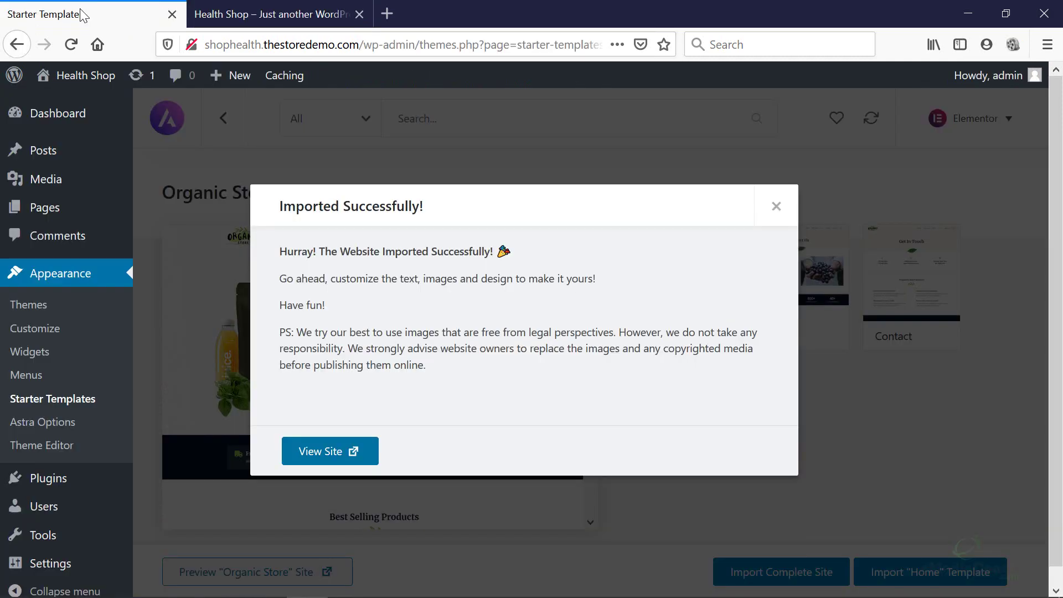
click(778, 210)
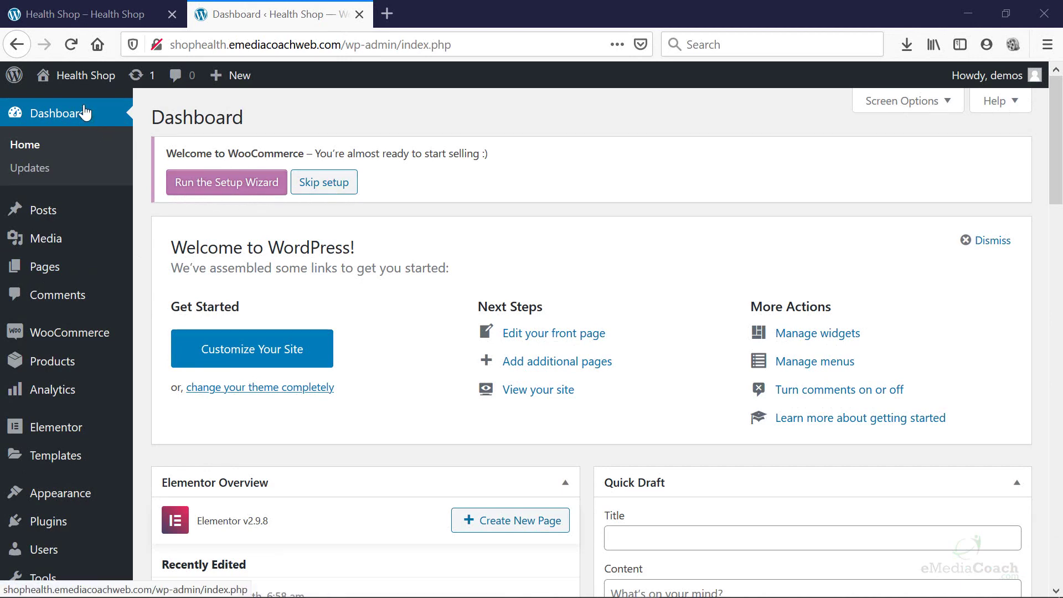
mouse_move(86, 87)
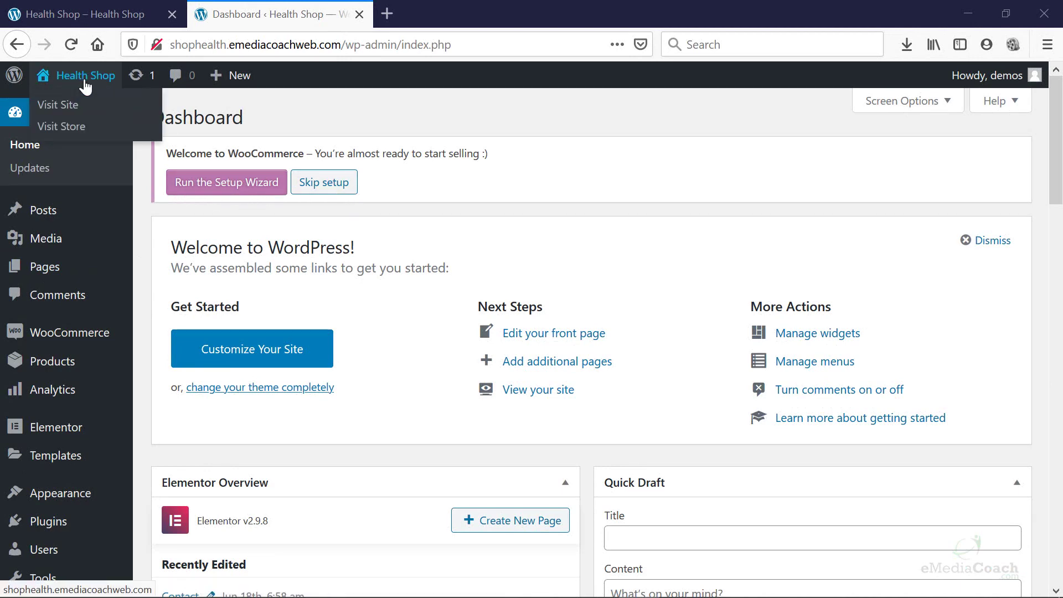
right_click(66, 108)
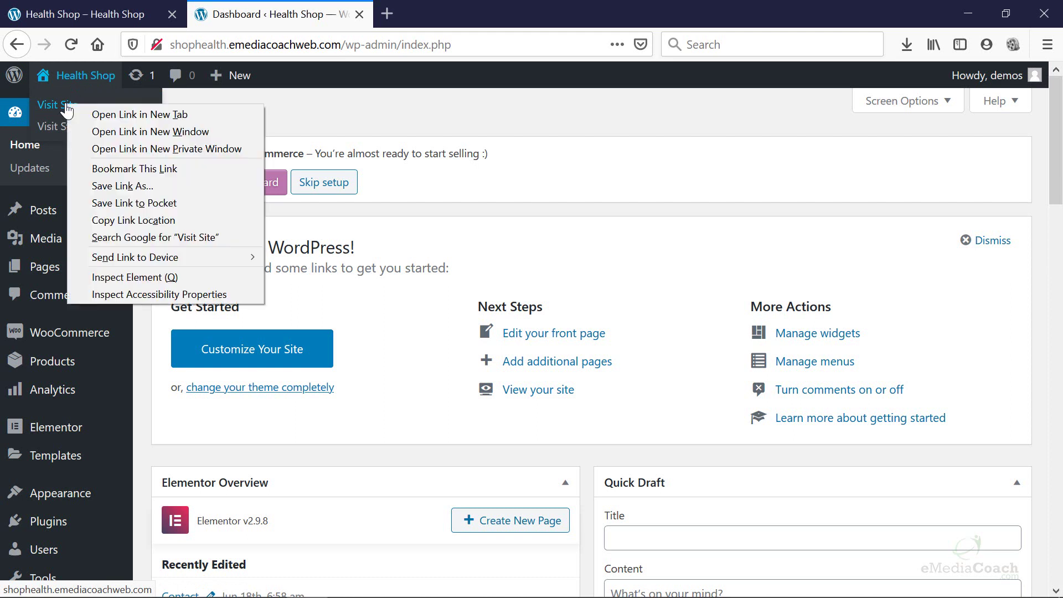
click(148, 113)
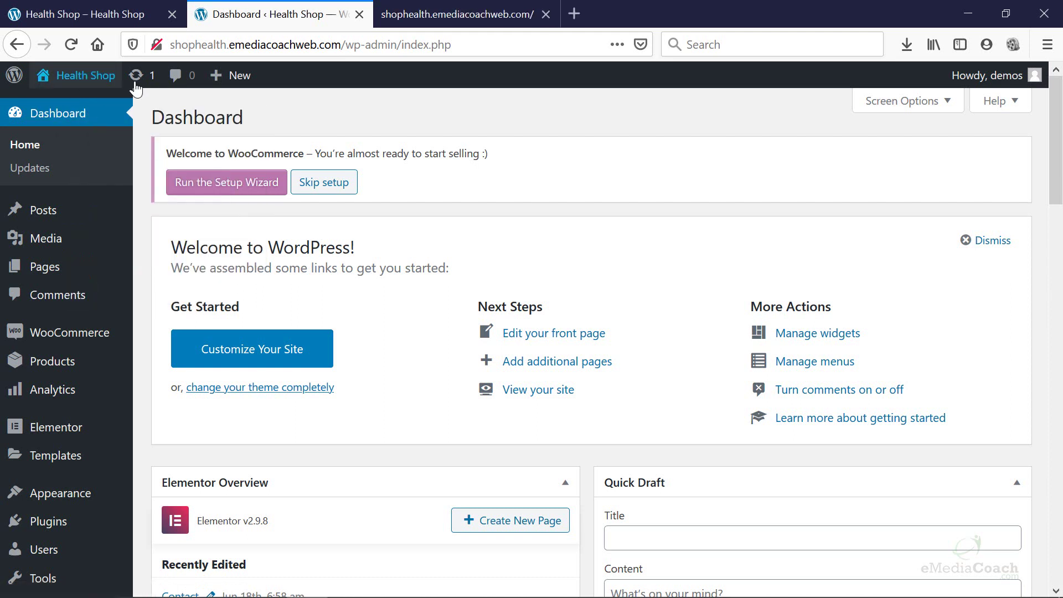
click(496, 24)
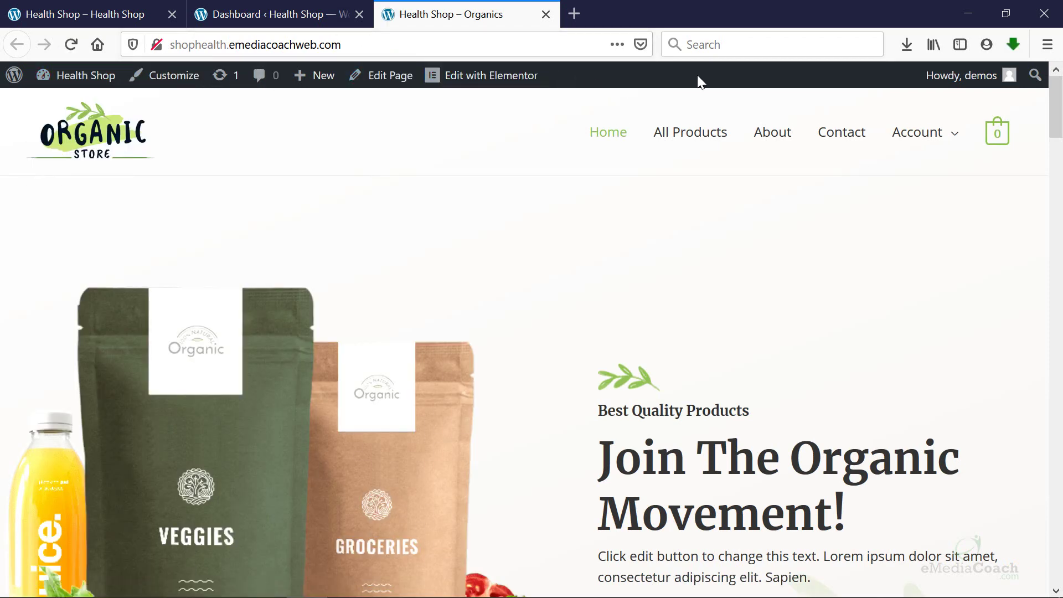
mouse_move(493, 82)
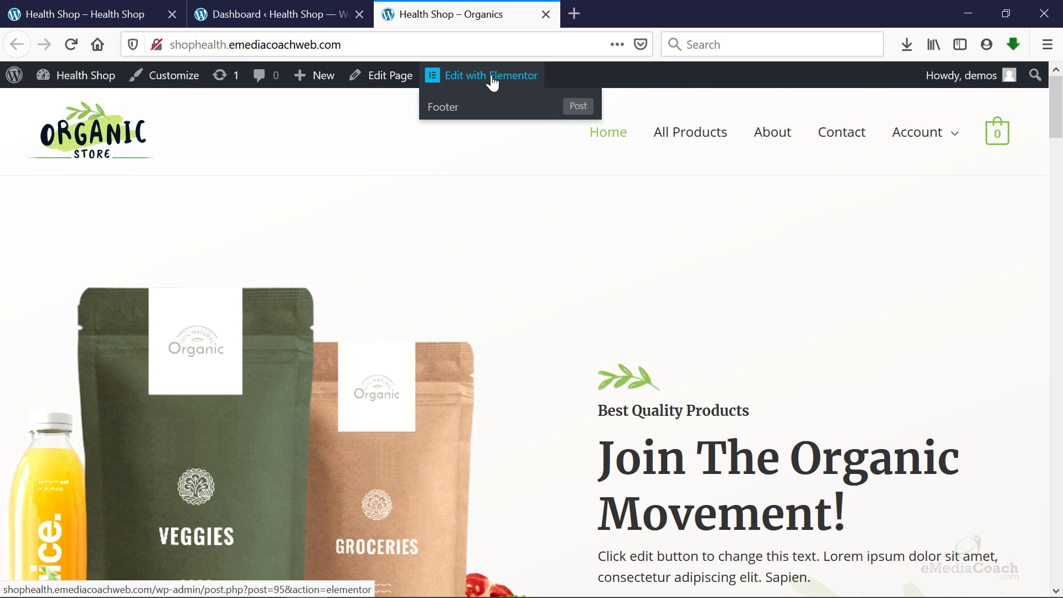
middle_click(482, 17)
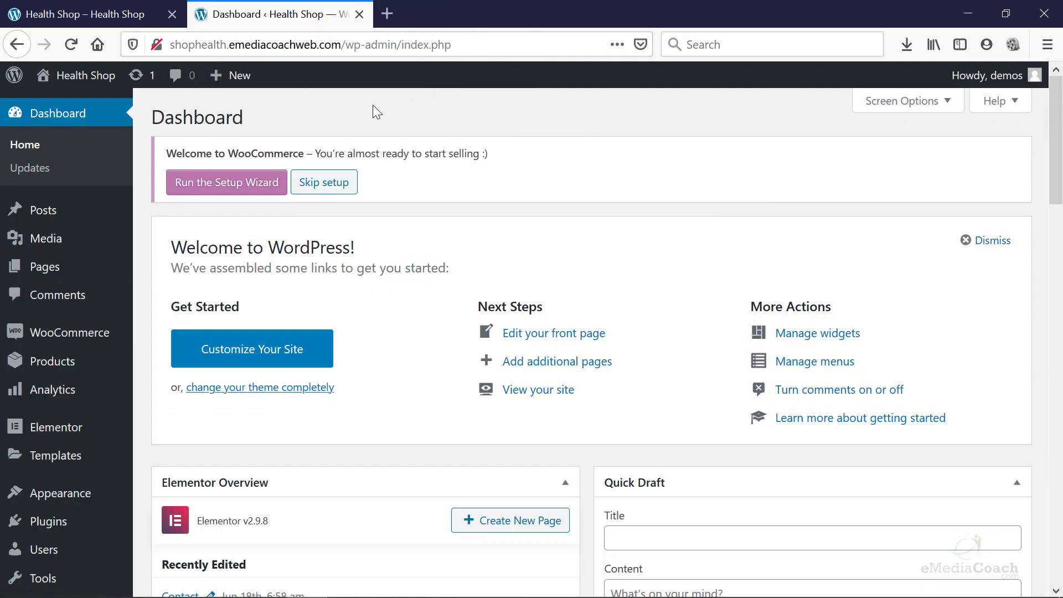
Start the WooCommerce setup wizard, set the country to United States and enter the street address.
click(239, 195)
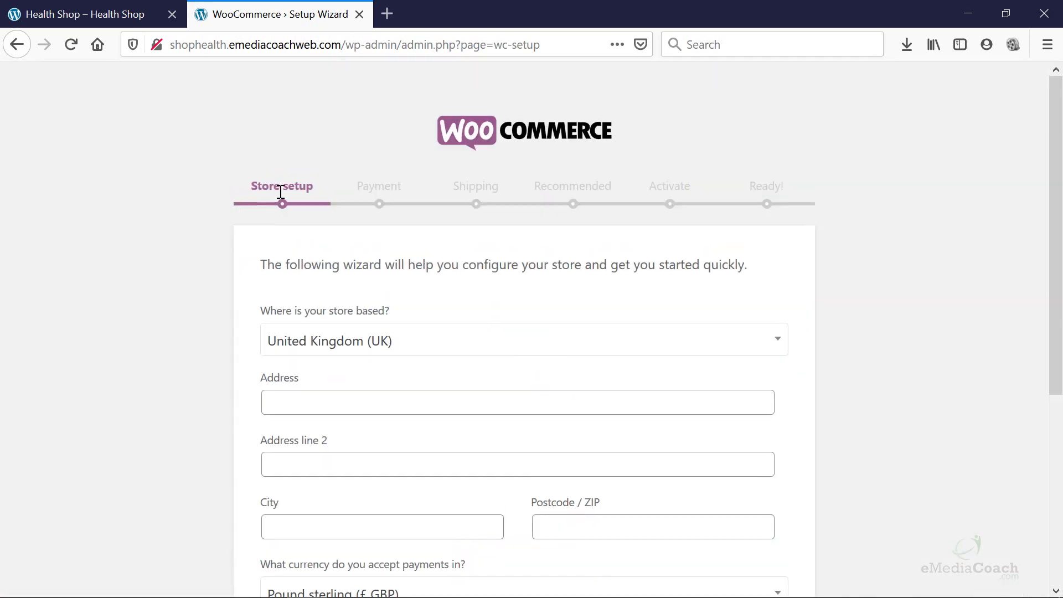
scroll(281, 191, down, 3)
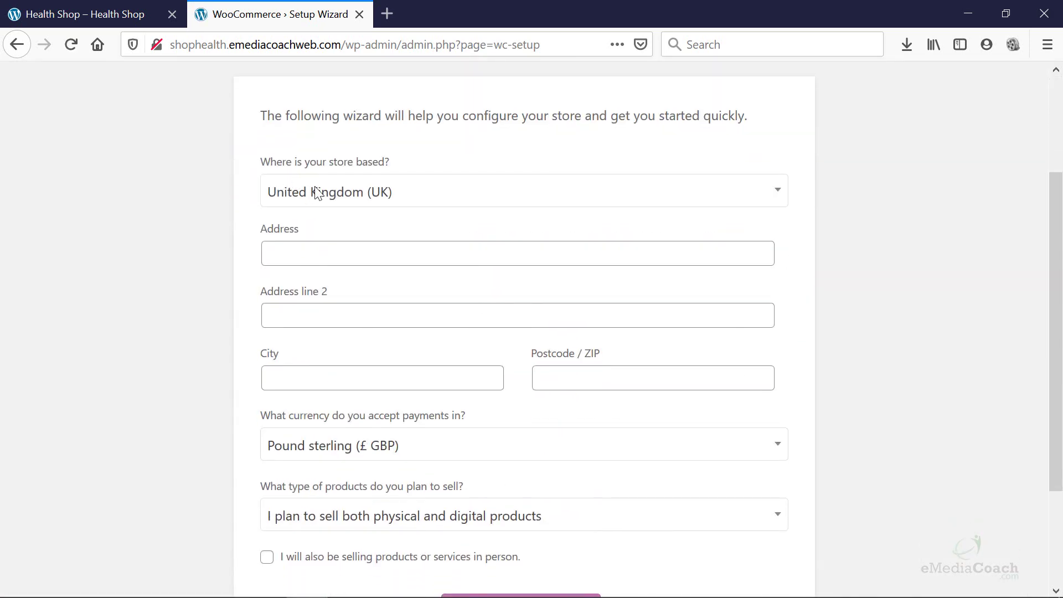
click(386, 173)
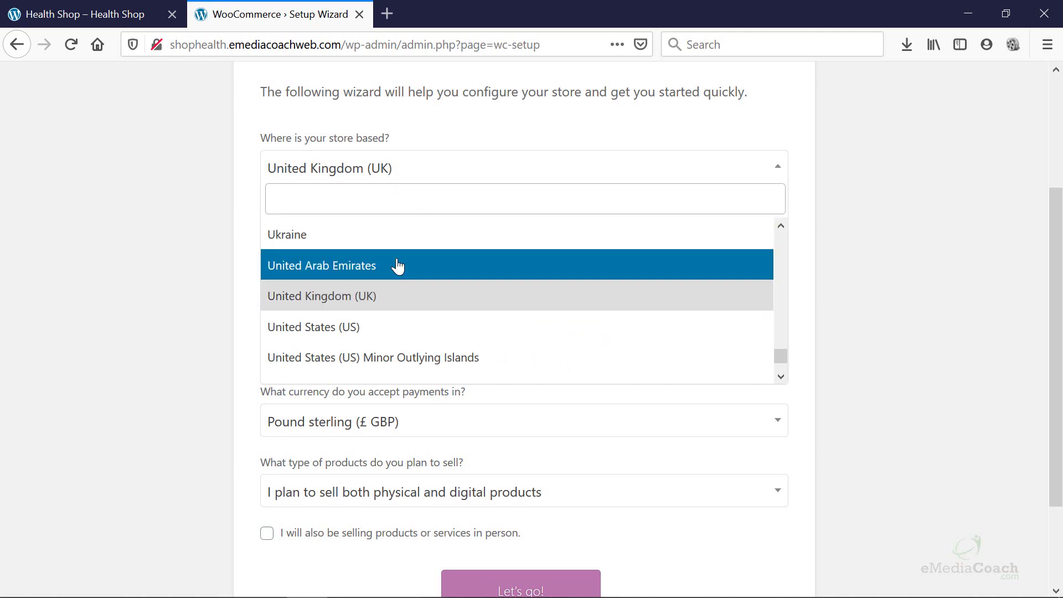
click(398, 327)
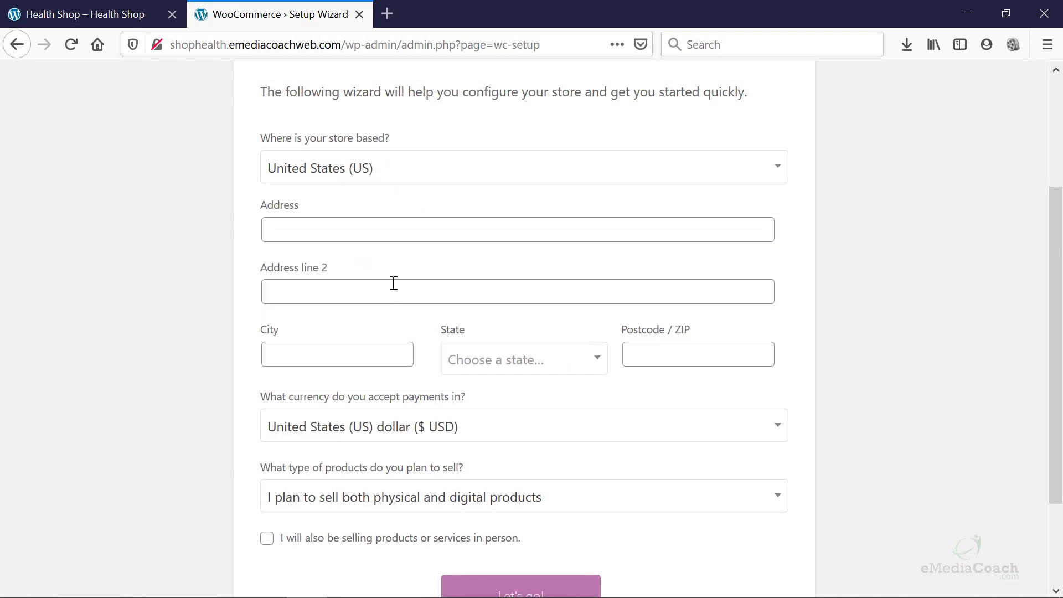
click(393, 235)
scroll(392, 232, down, 2)
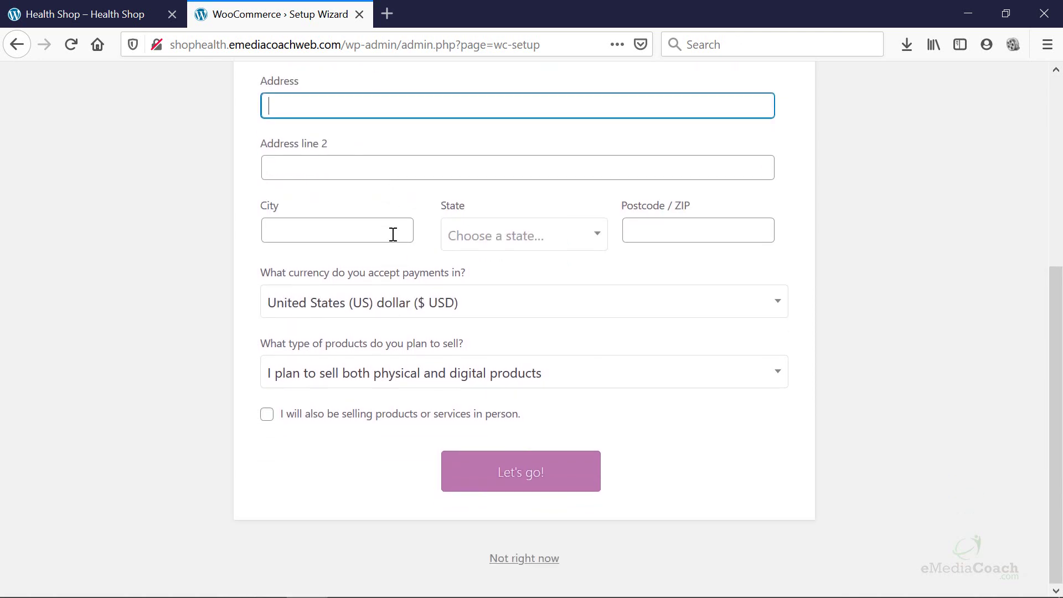
scroll(504, 548, up, 3)
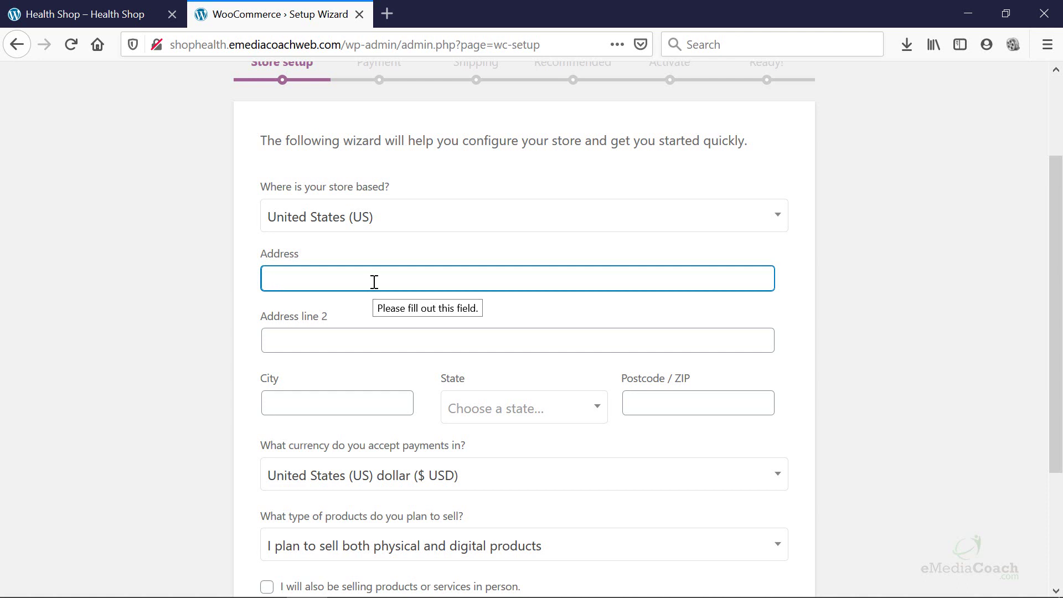
text(100 Example Avenue)
Fill in the city as New York, pick New York state and enter the ZIP code.
click(367, 409)
text(New York)
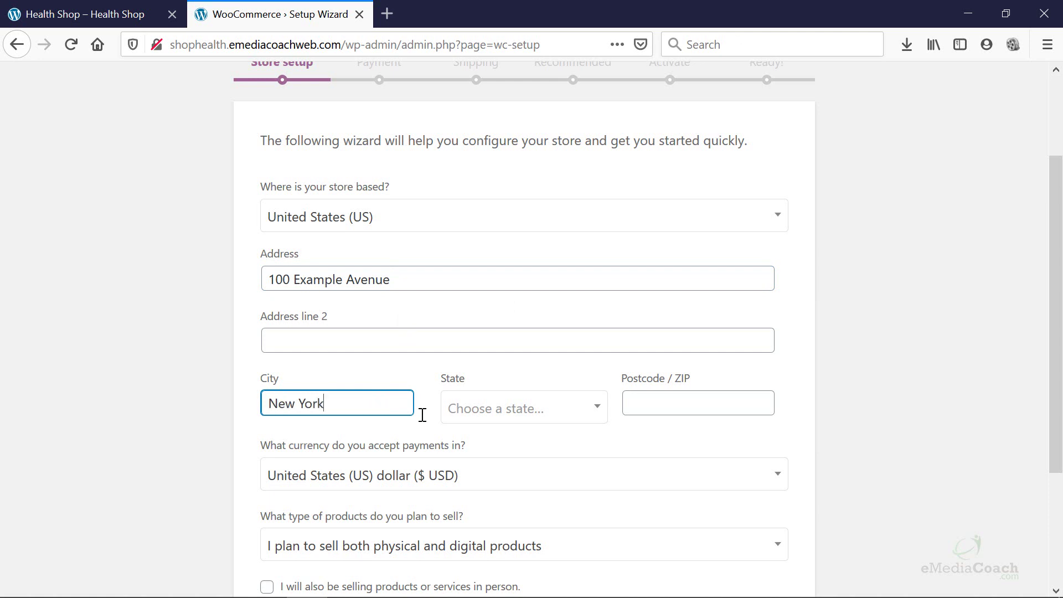
click(478, 417)
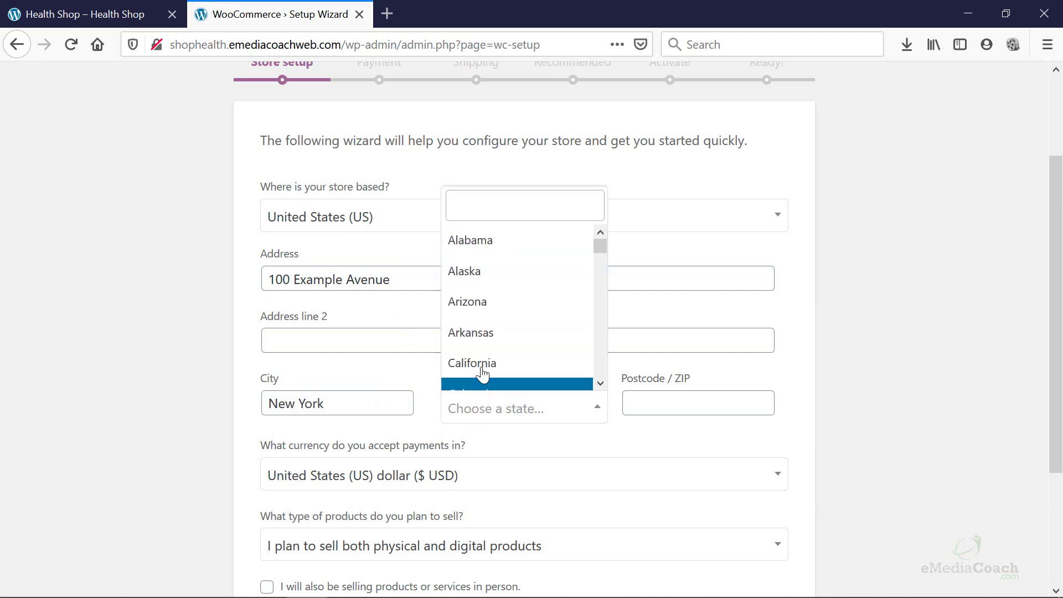
text(new)
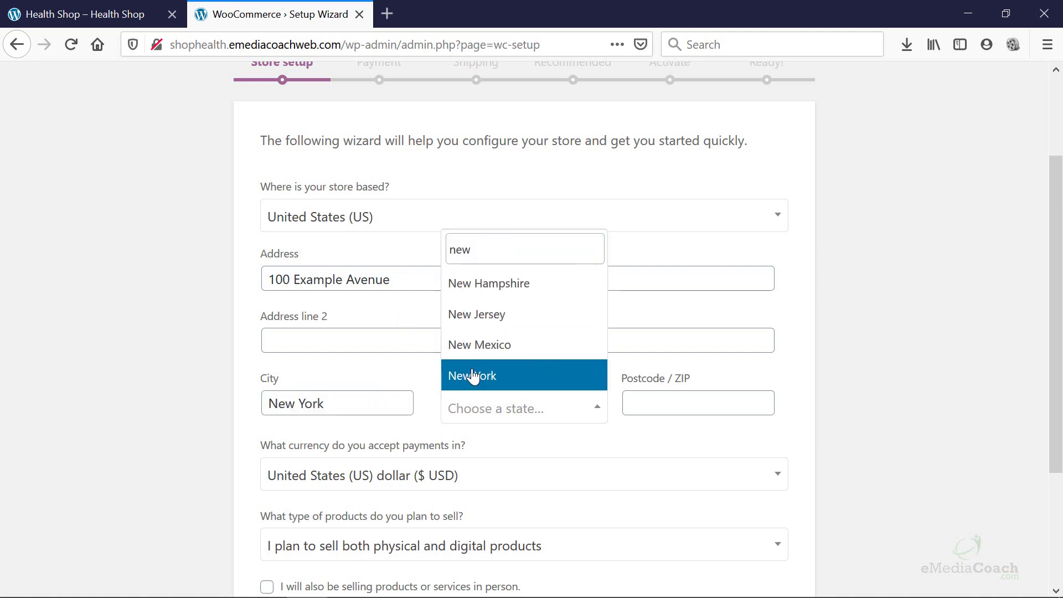
click(472, 375)
click(664, 400)
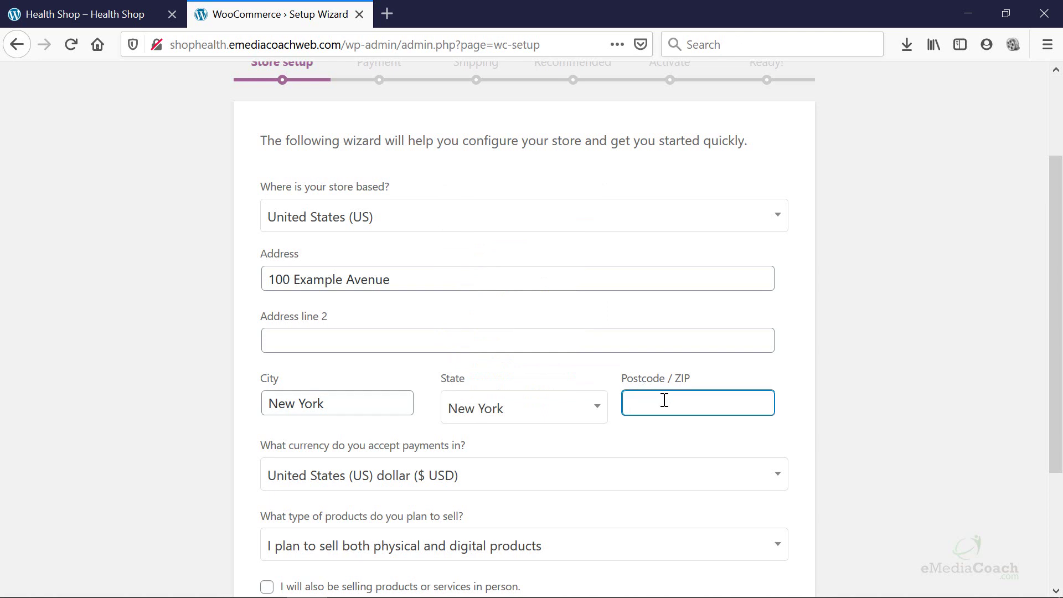
text(10015)
Choose to sell physical products only and submit the store details.
scroll(582, 372, down, 3)
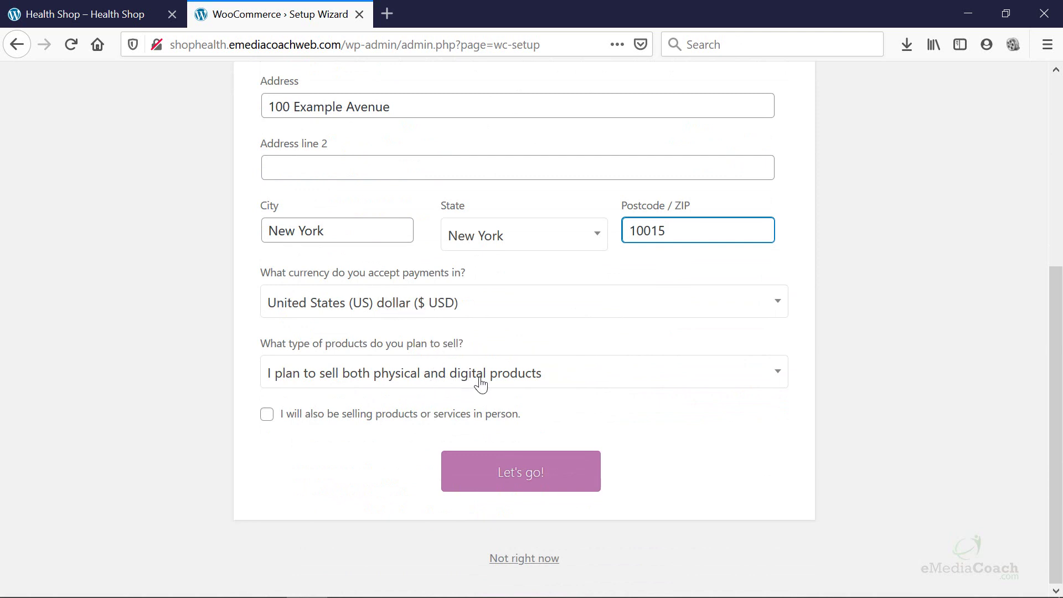
click(499, 383)
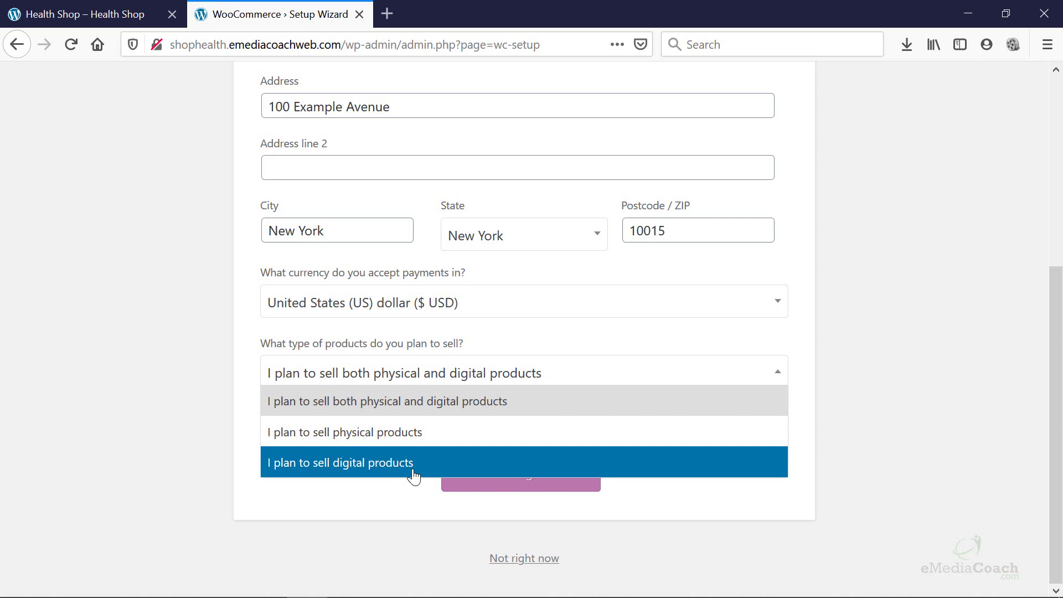
click(453, 432)
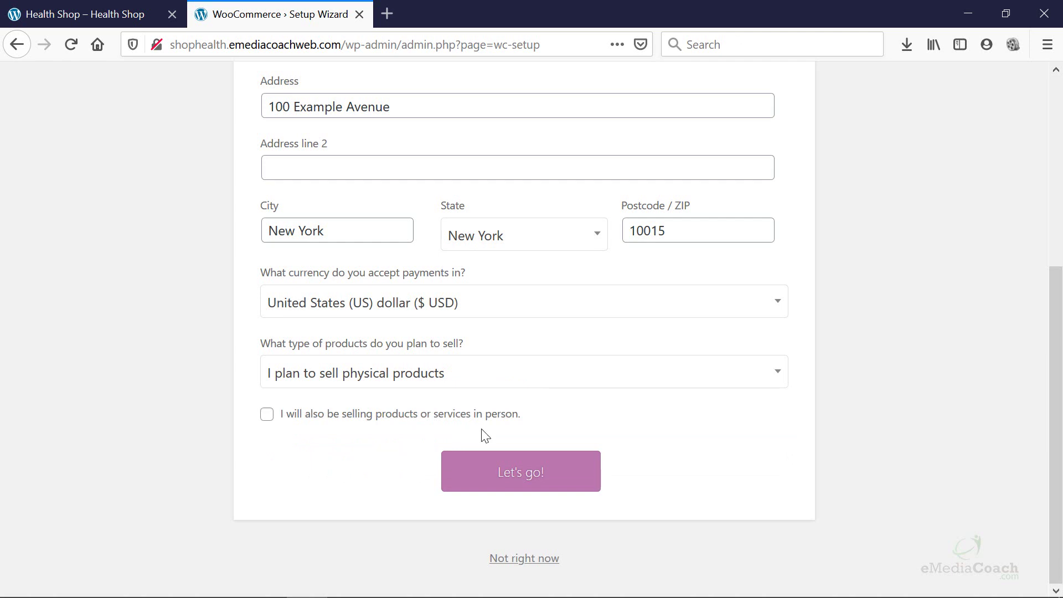
click(514, 473)
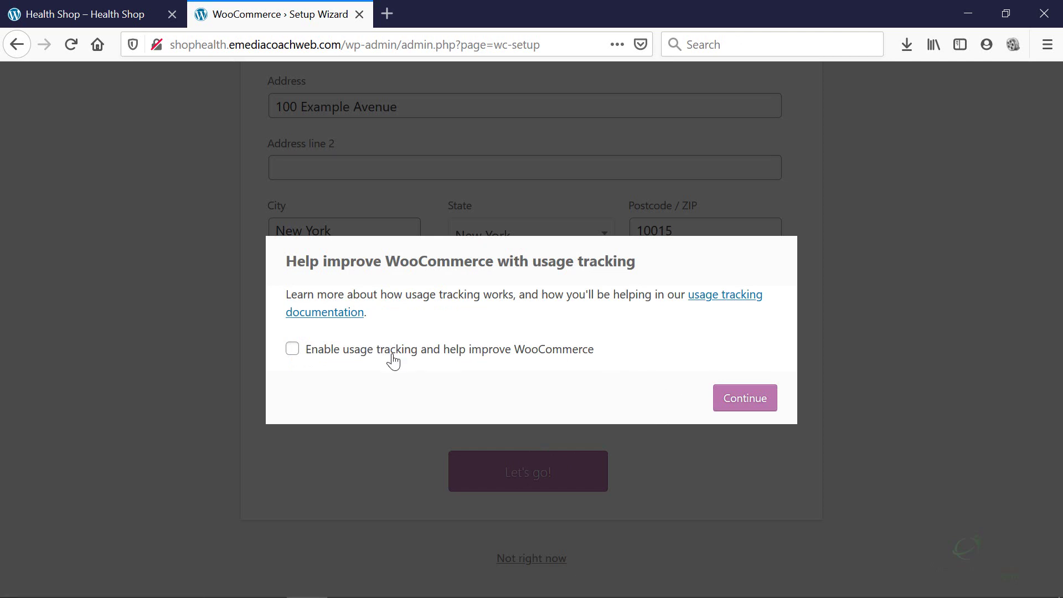
Decline usage tracking and switch Stripe off on the Payment step, leaving PayPal disabled.
click(751, 402)
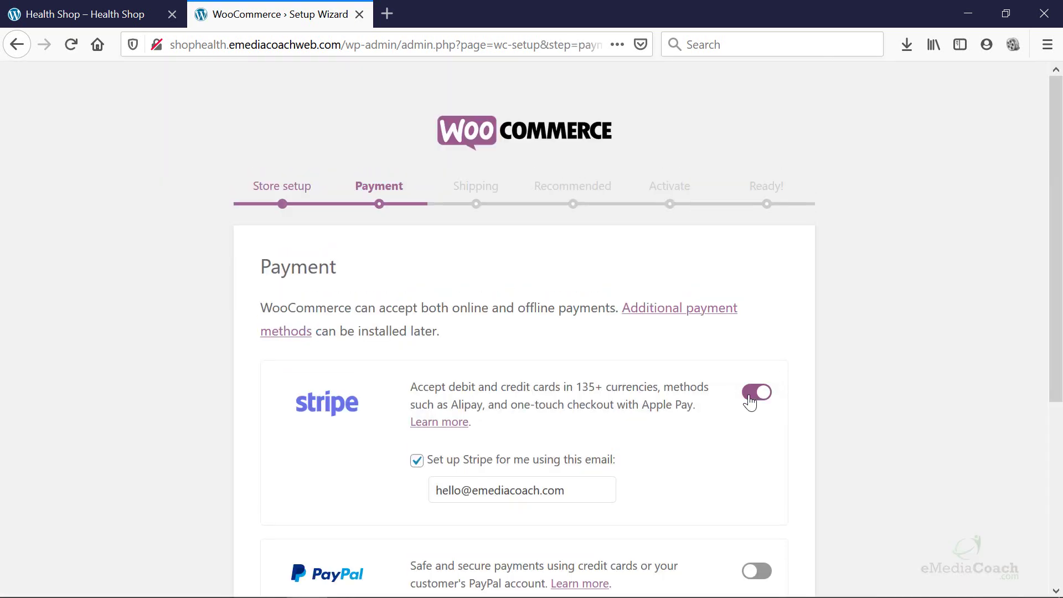
scroll(532, 292, down, 3)
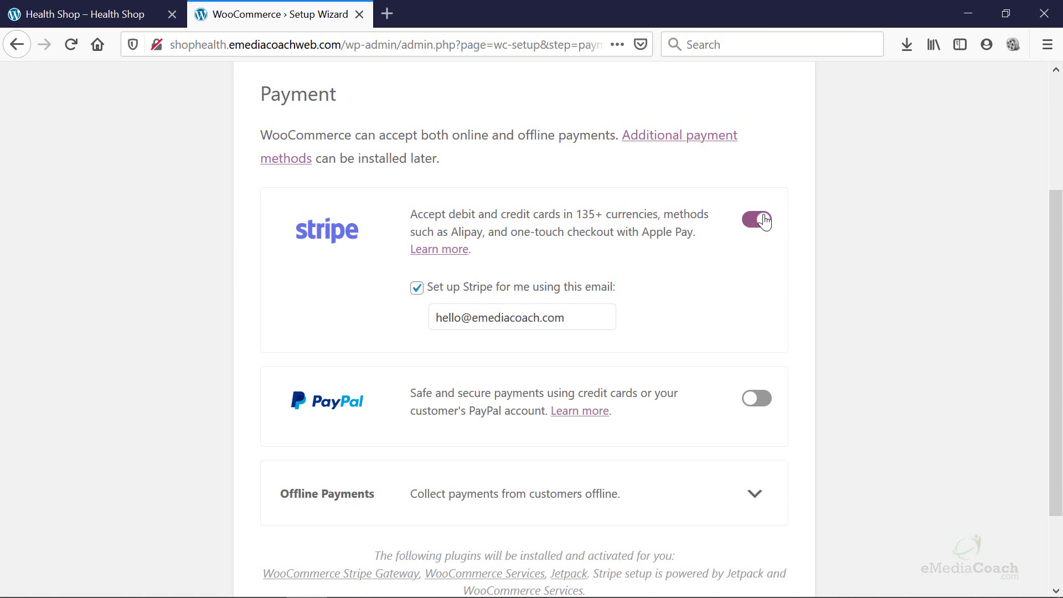
click(761, 220)
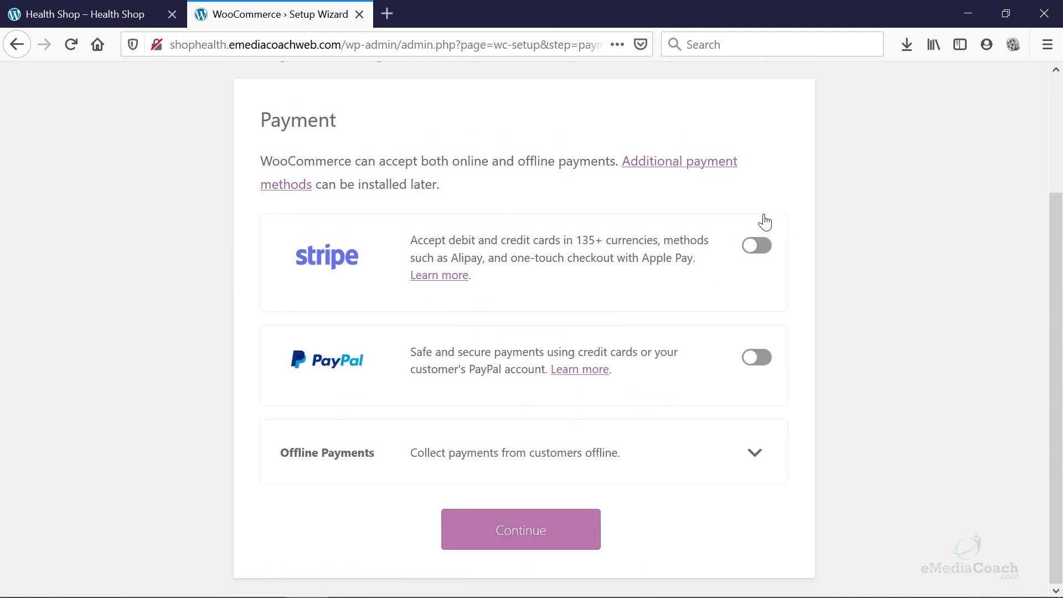
On the Shipping step, disable Flat Rate for the United States and other locations, then continue.
click(570, 546)
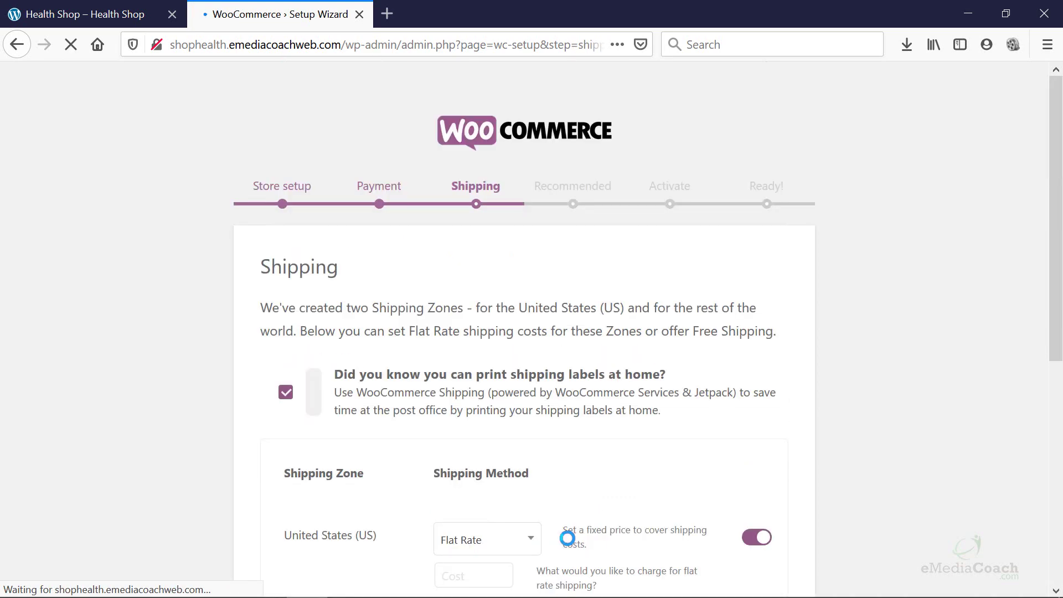
scroll(600, 332, down, 5)
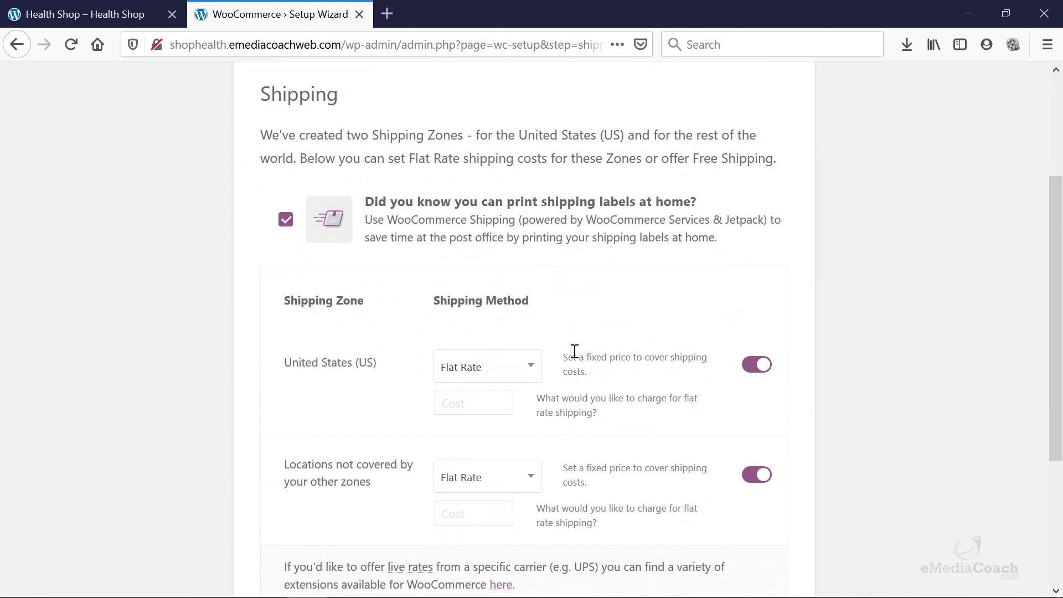
scroll(509, 360, down, 2)
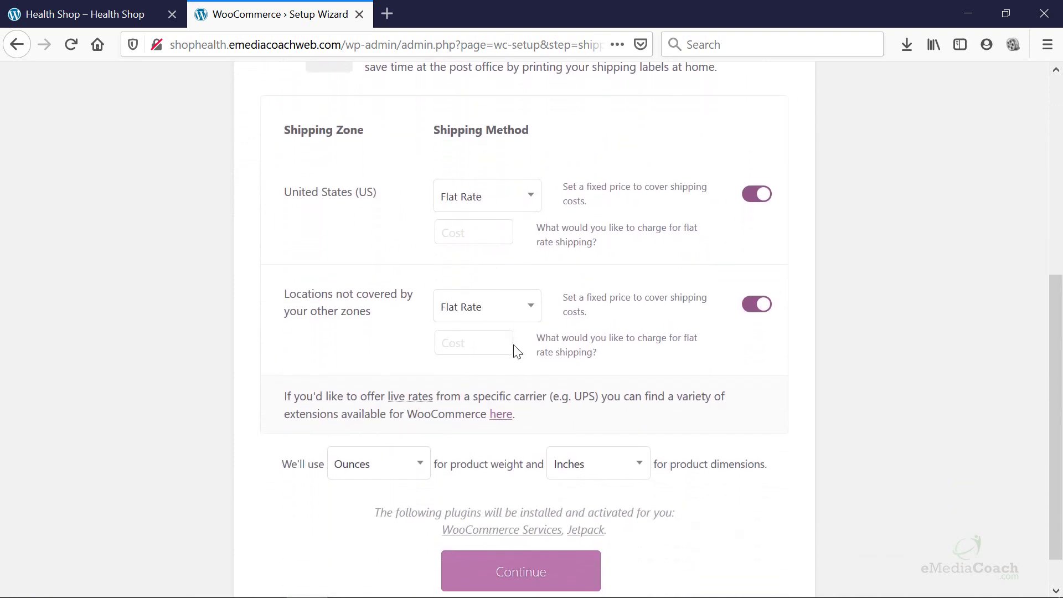
scroll(543, 404, down, 1)
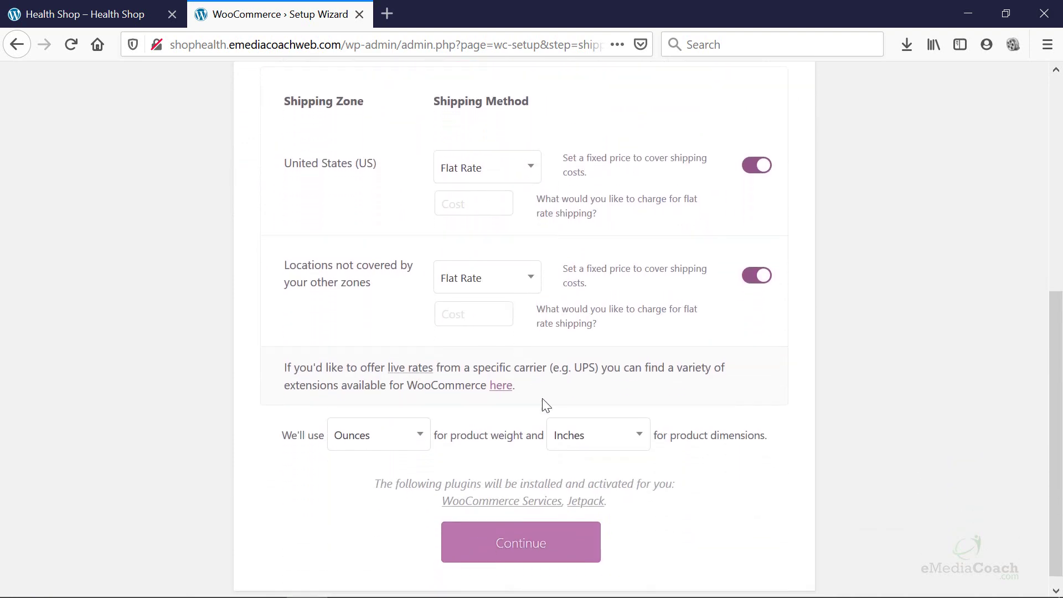
click(569, 542)
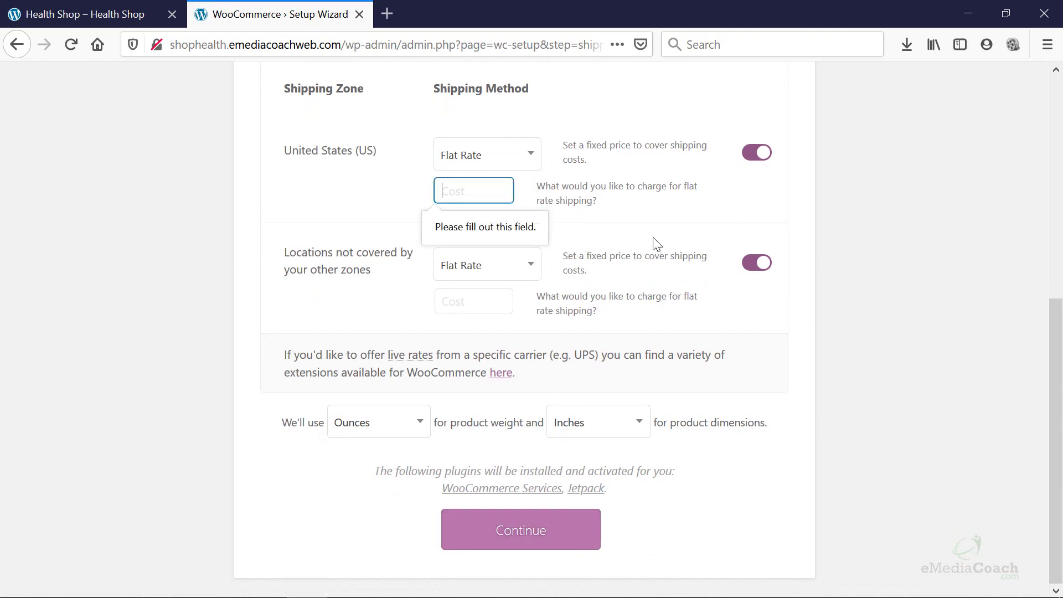
click(770, 157)
click(755, 265)
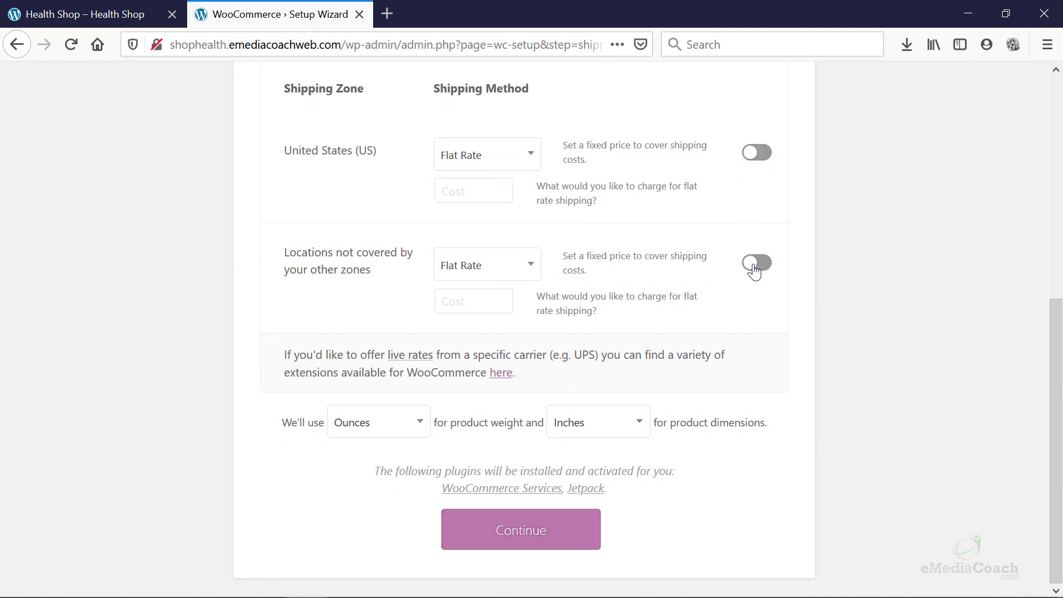
click(572, 532)
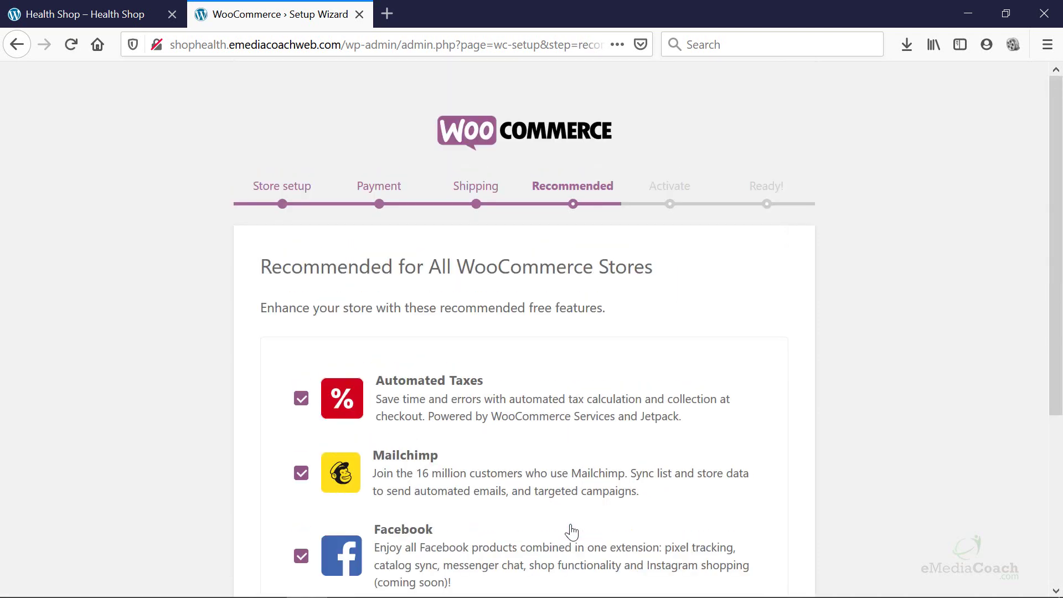
Uncheck Automated Taxes, Mailchimp and Facebook on the Recommended step and continue.
scroll(458, 266, down, 2)
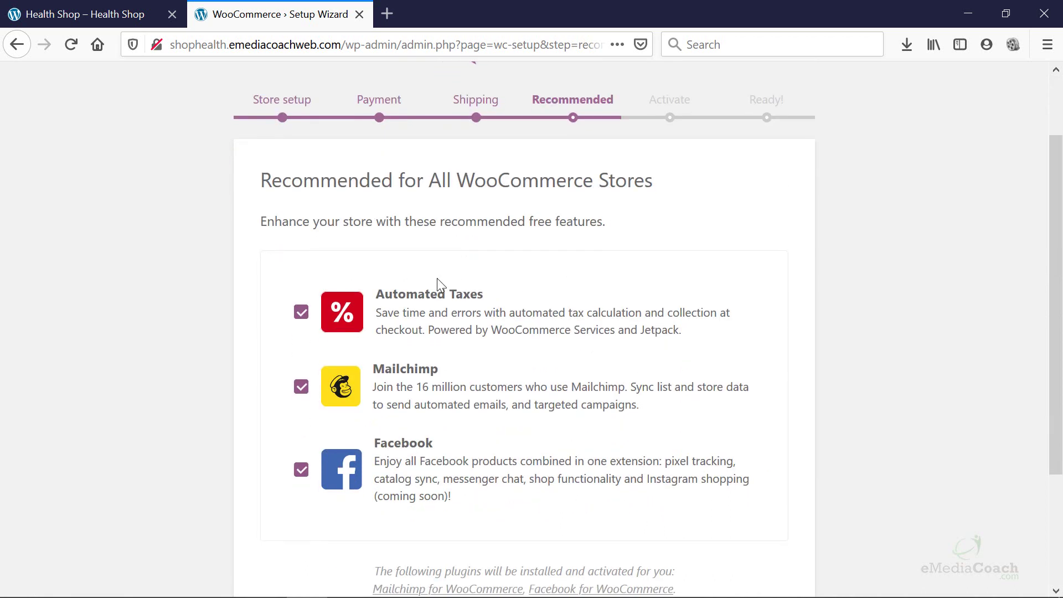
click(308, 319)
click(301, 391)
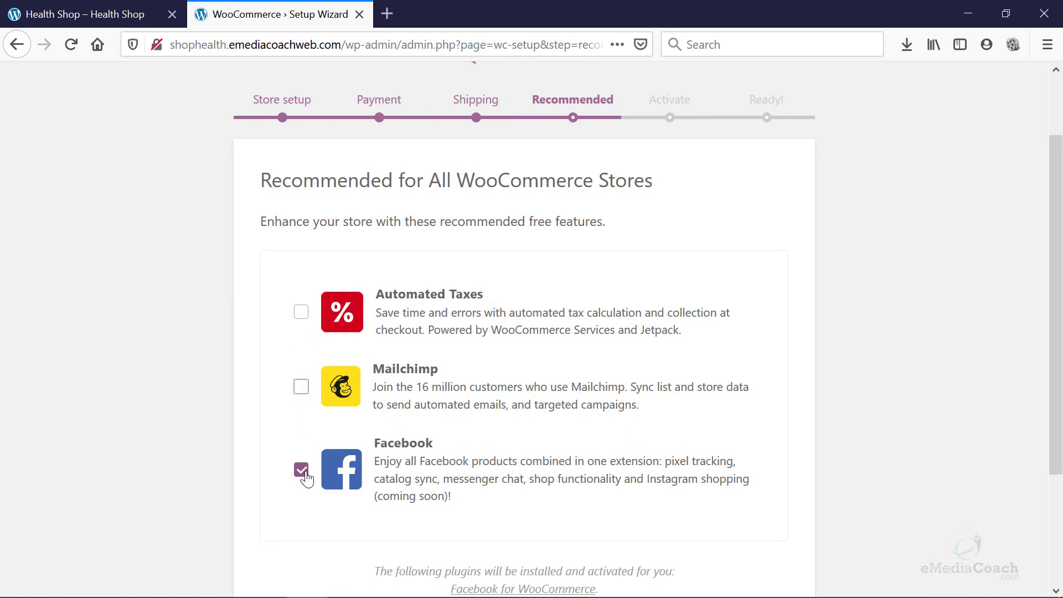
click(302, 466)
scroll(536, 468, down, 2)
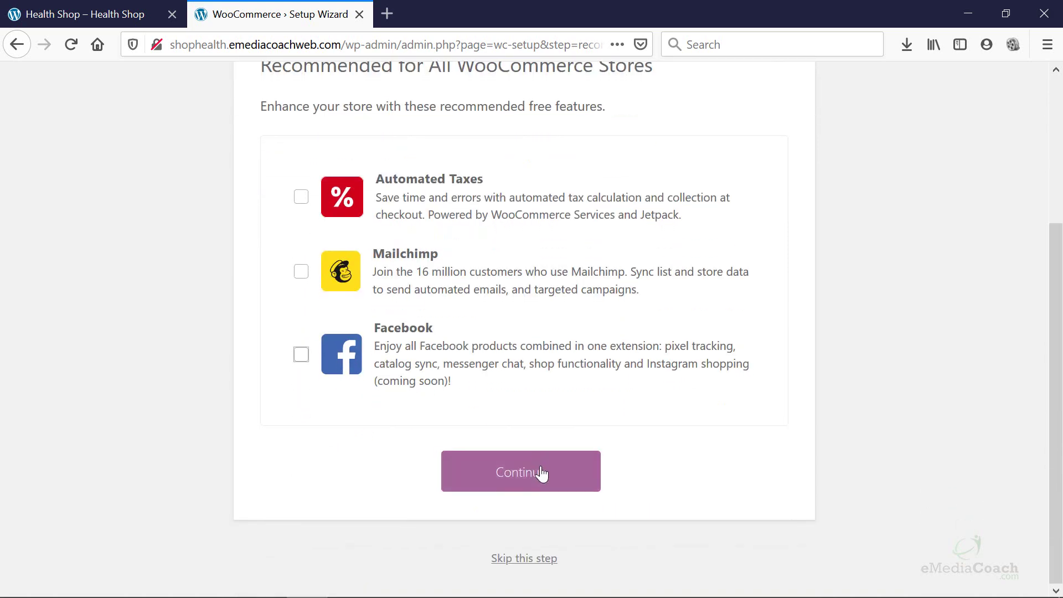
click(542, 474)
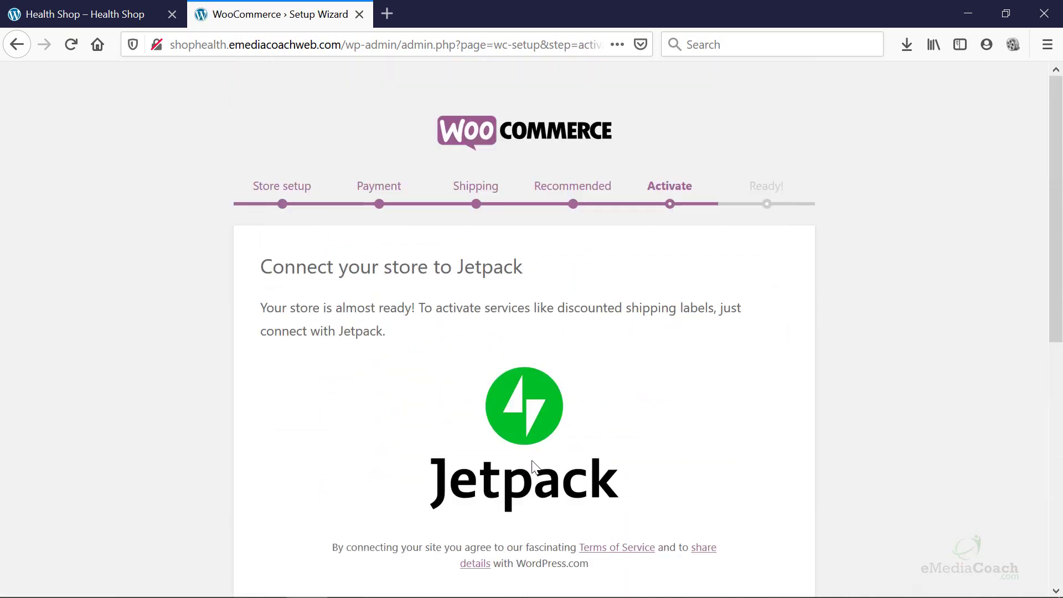
Skip connecting the store to Jetpack to reach the Ready! step.
scroll(534, 275, down, 2)
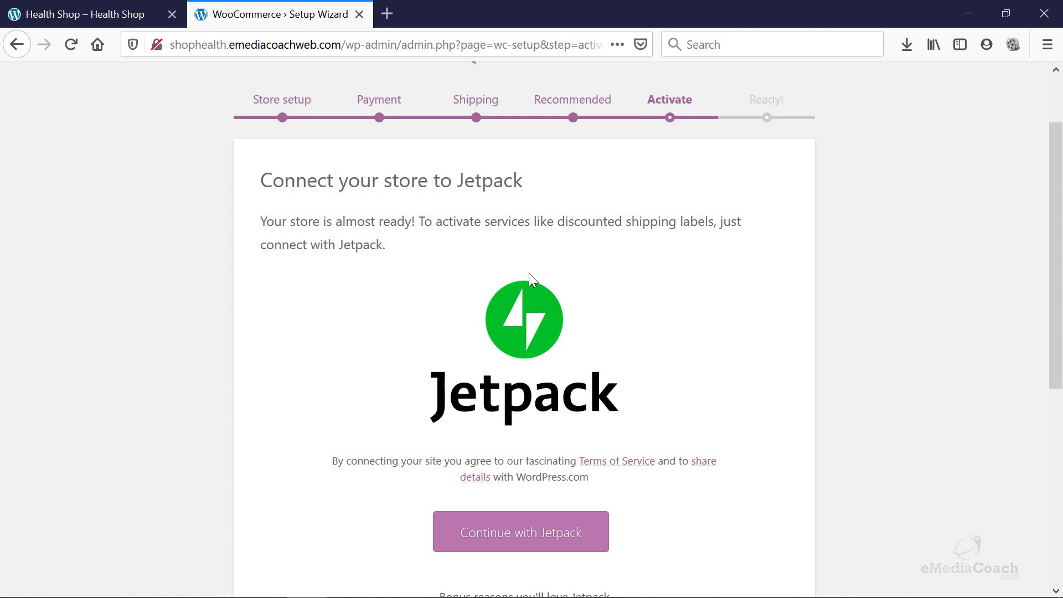
scroll(562, 269, down, 3)
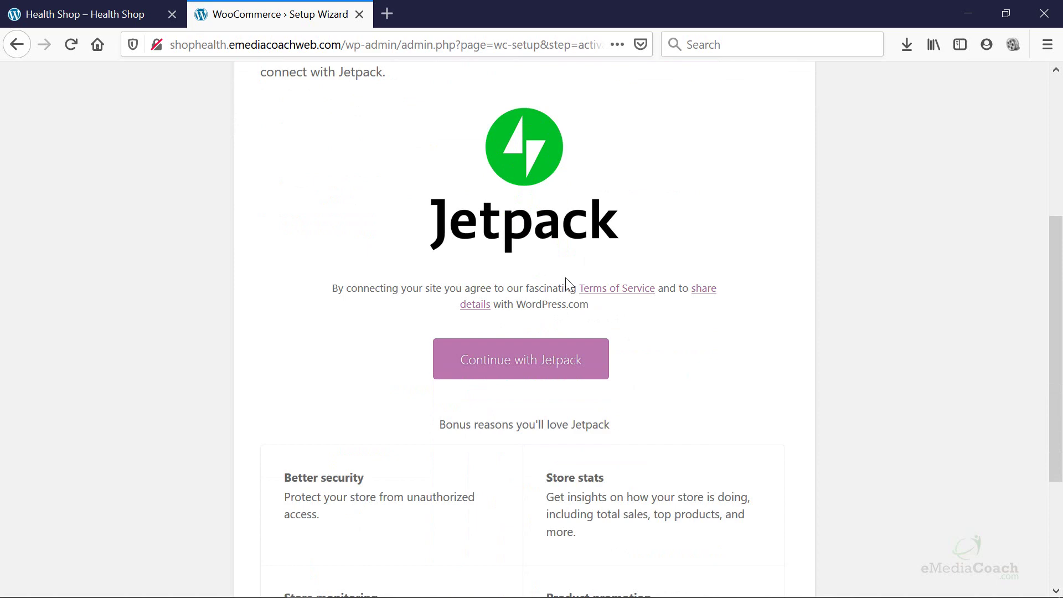
scroll(568, 281, down, 3)
scroll(531, 294, up, 6)
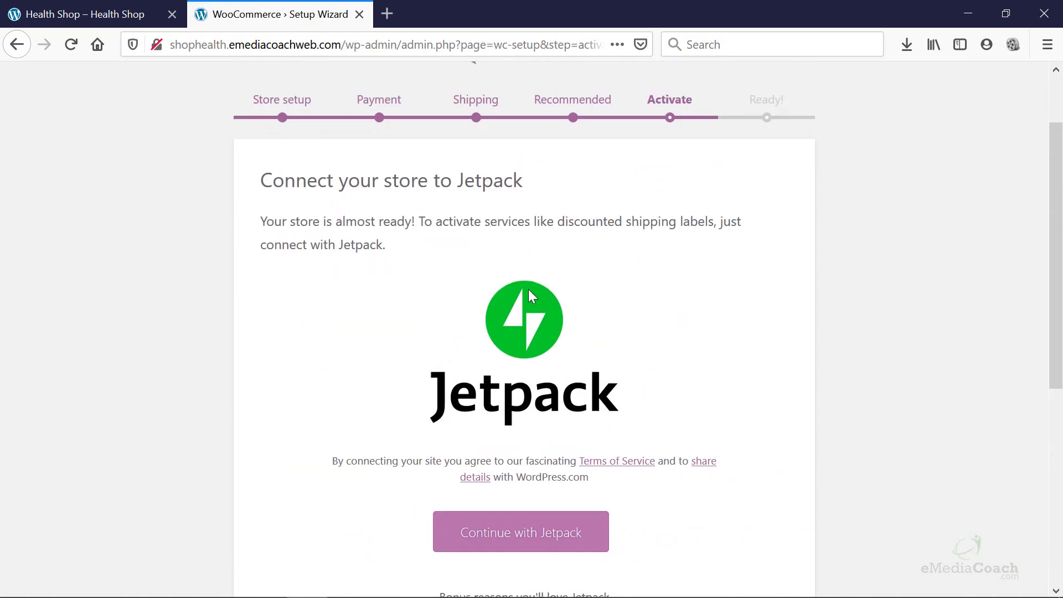
scroll(593, 360, down, 6)
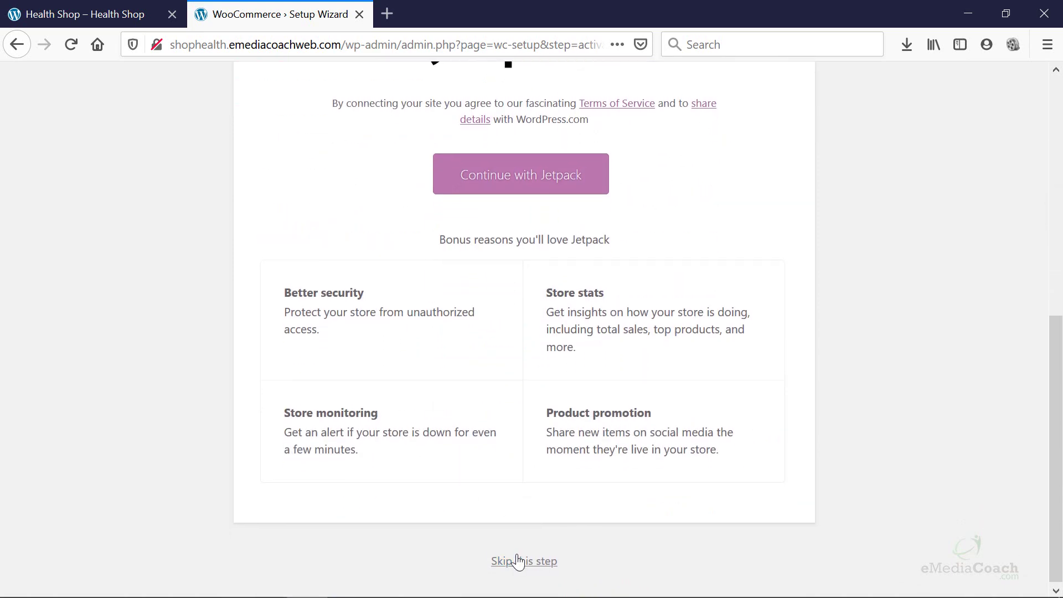
click(517, 560)
scroll(530, 562, up, 2)
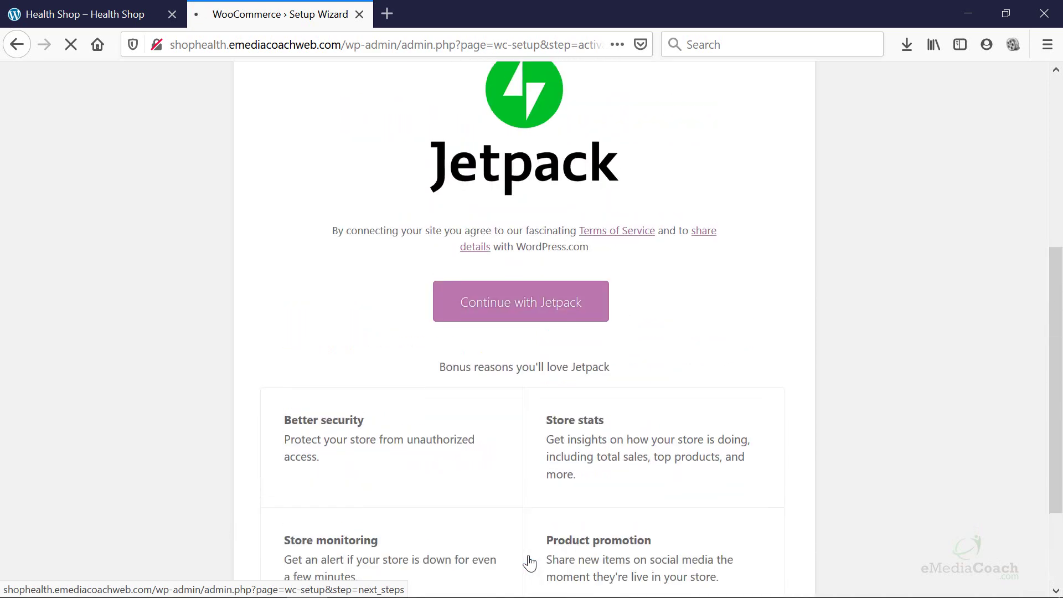
scroll(558, 173, up, 2)
Leave the Ready! page for the Health Shop admin Dashboard via Visit Dashboard.
scroll(553, 288, down, 5)
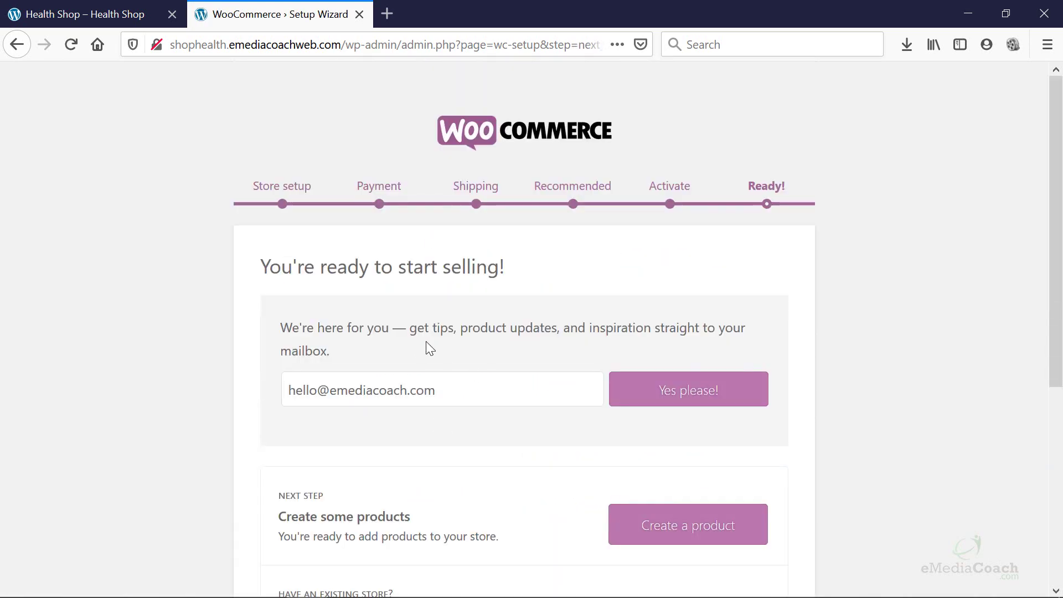
scroll(405, 277, down, 2)
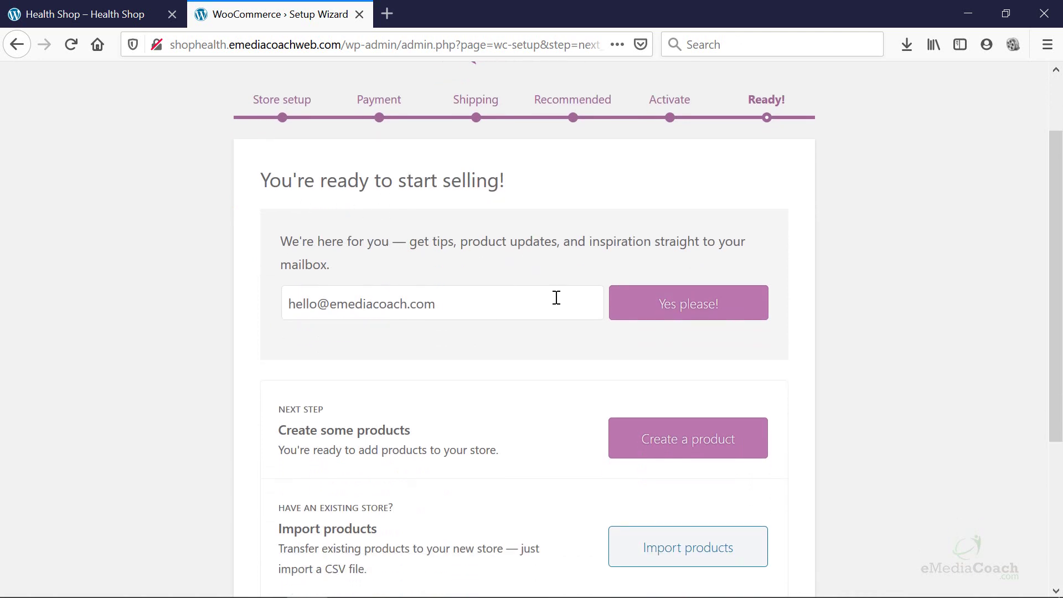
scroll(593, 340, down, 3)
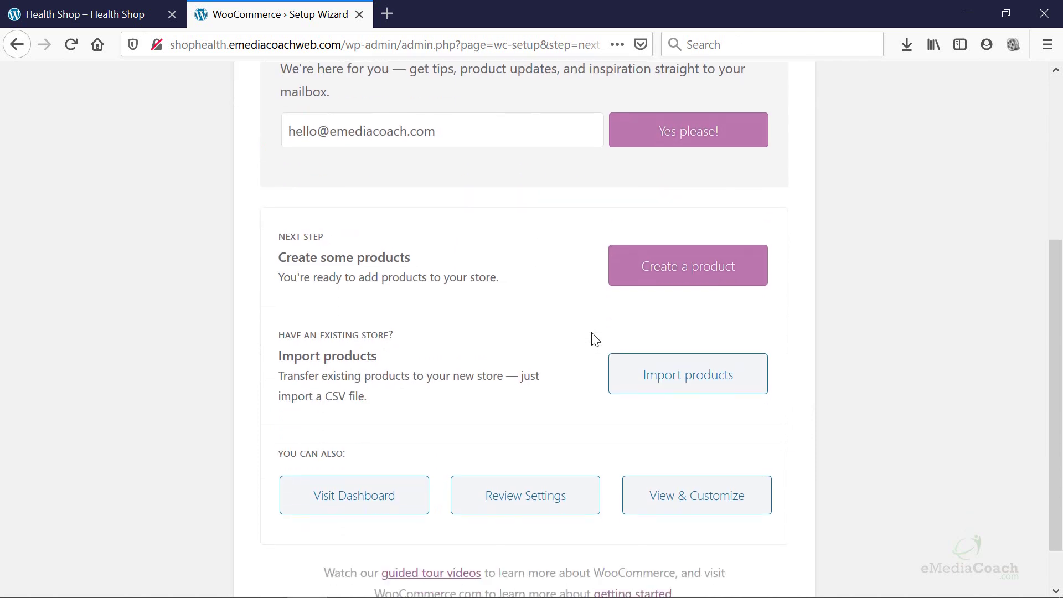
scroll(593, 339, down, 1)
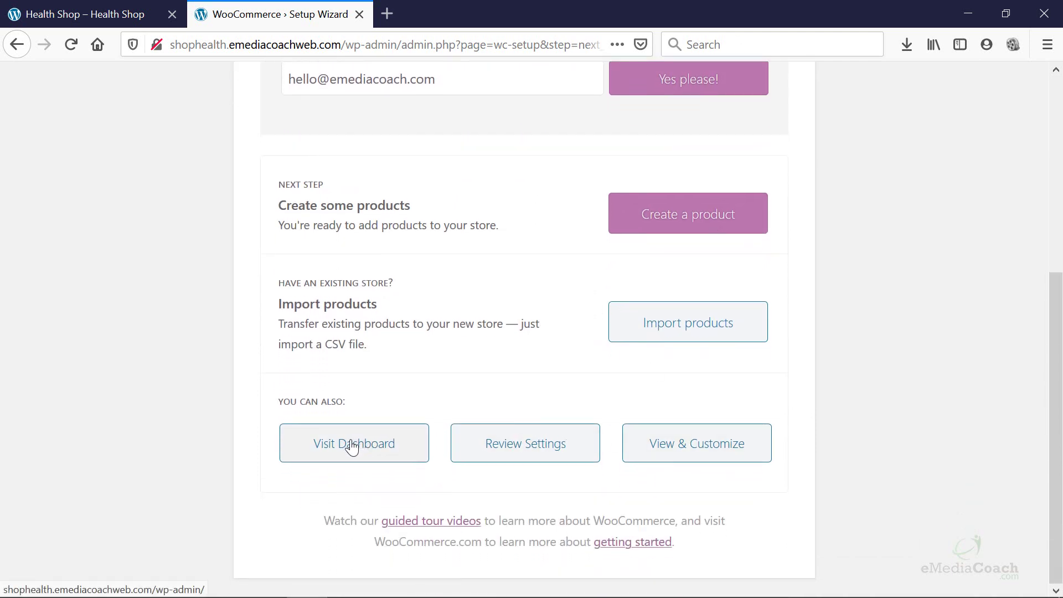
click(352, 448)
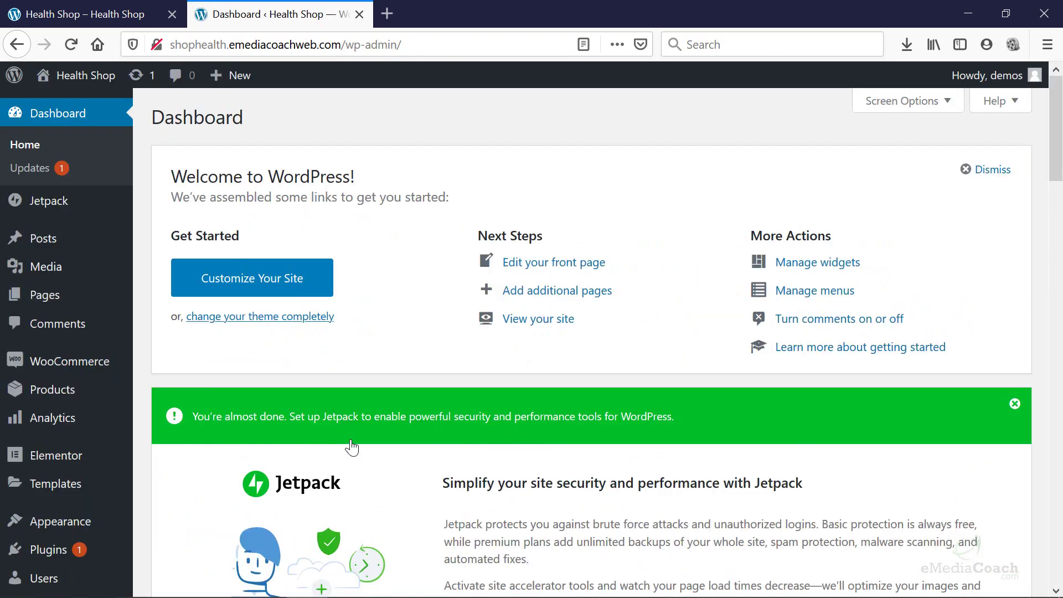
Reload the admin Dashboard by retyping the wp-admin address in the browser.
click(352, 45)
drag(352, 44, 484, 43)
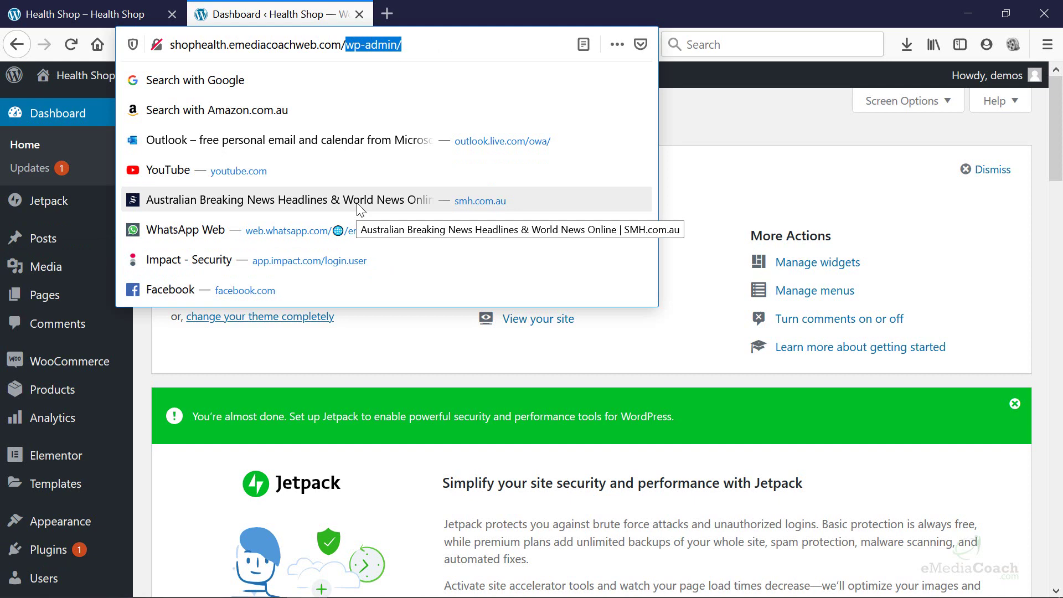
text(wp-adm)
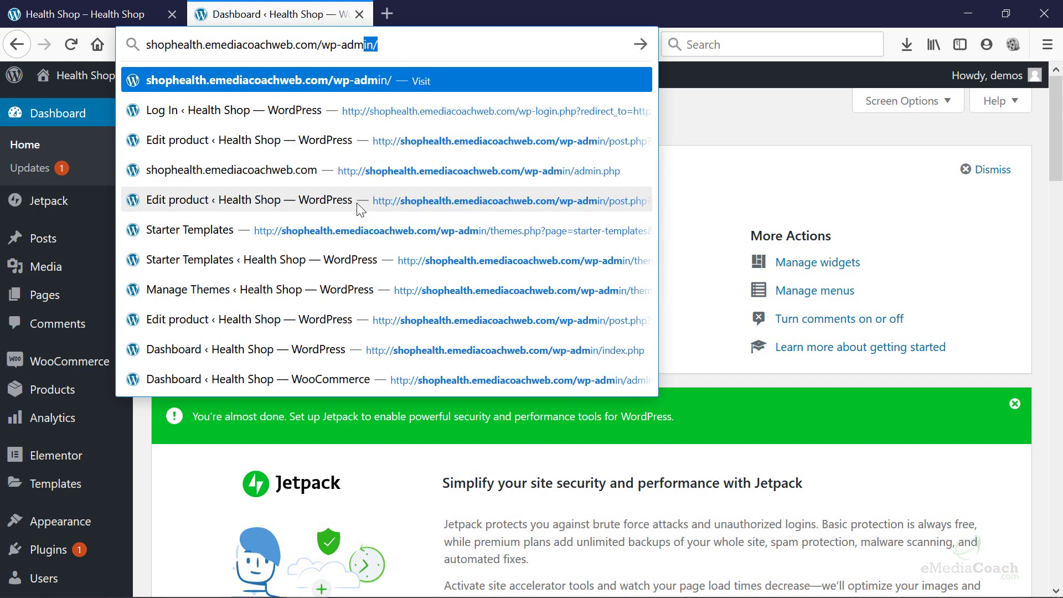
key(Return)
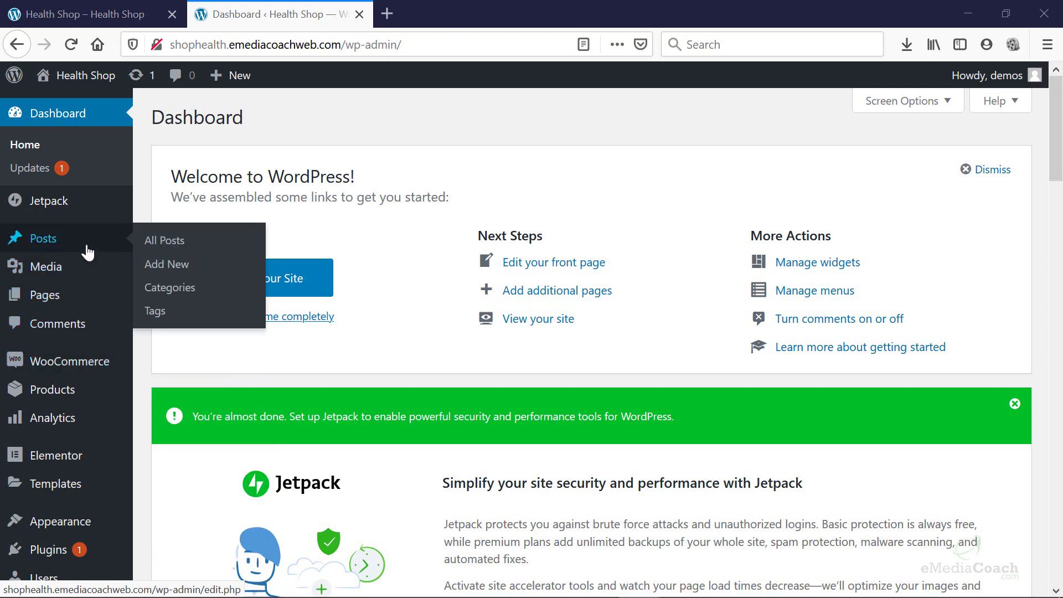
Go to Products > Categories, which lists Uncategorized, Groceries and Juice.
mouse_move(79, 303)
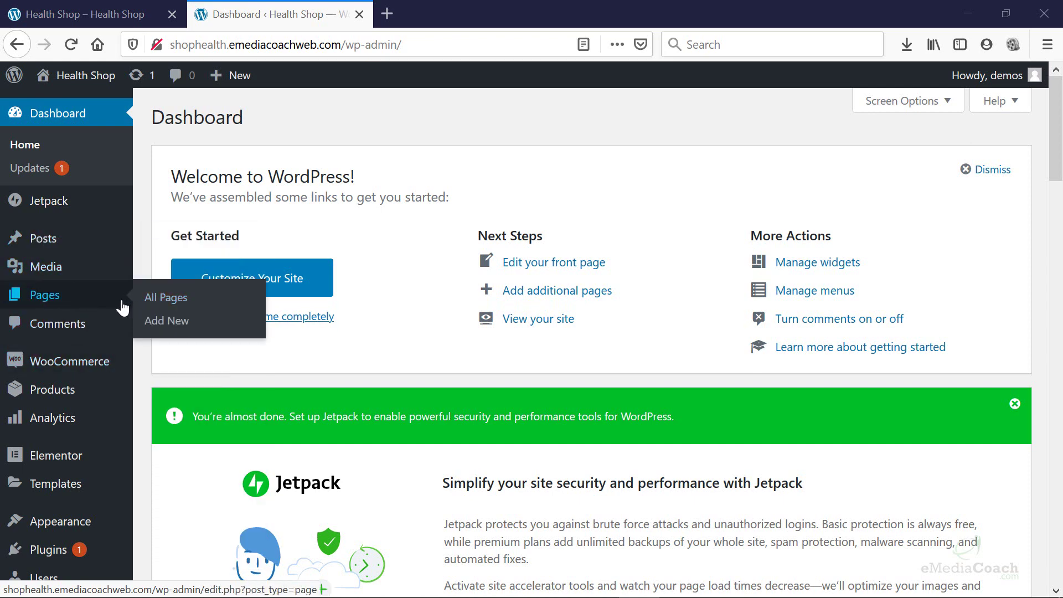
mouse_move(130, 365)
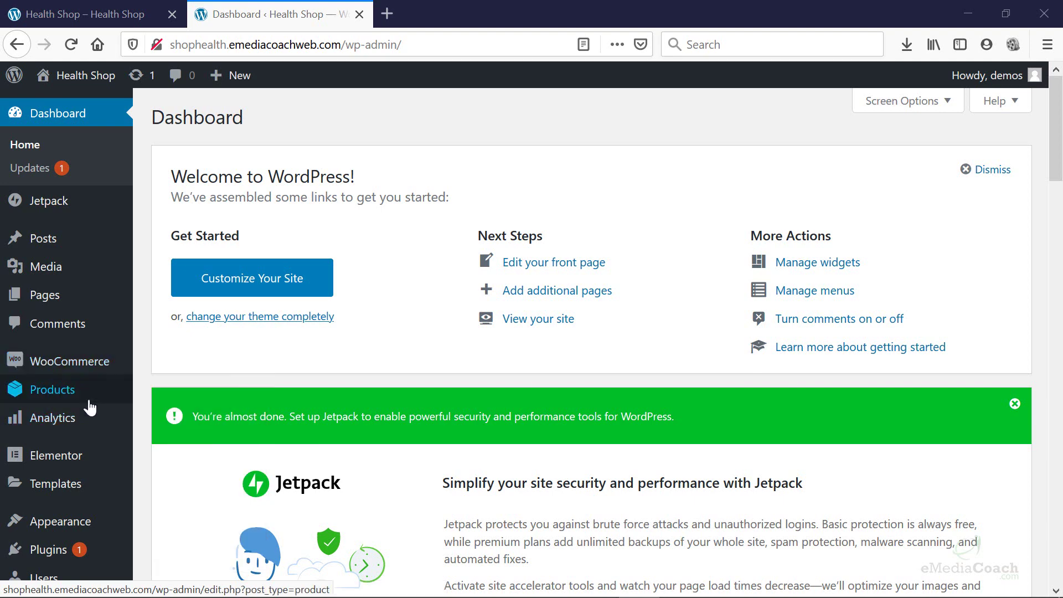
mouse_move(90, 407)
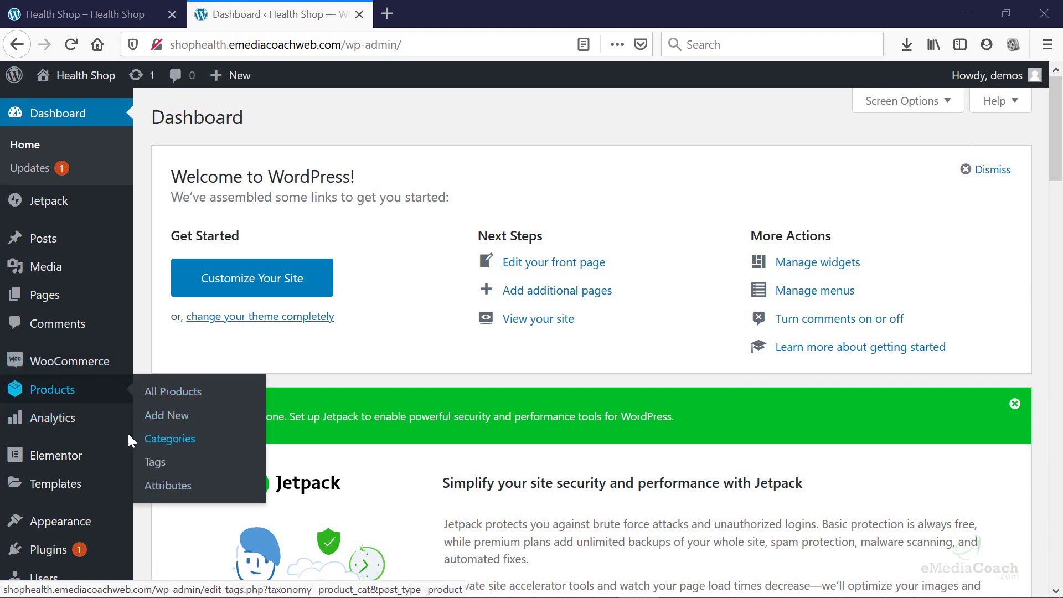
mouse_move(99, 440)
scroll(95, 450, down, 2)
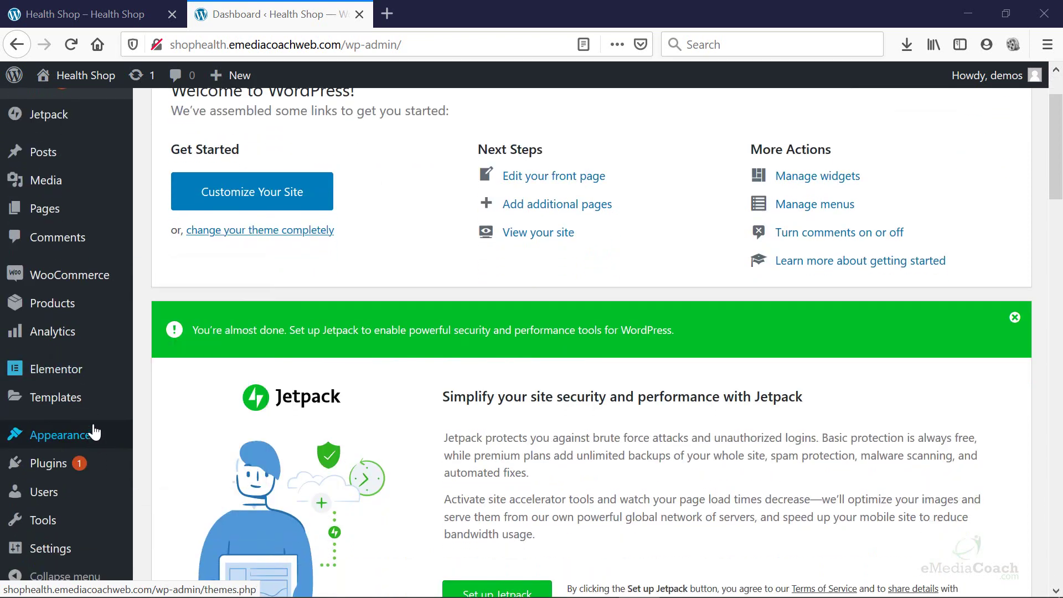
scroll(93, 408, down, 2)
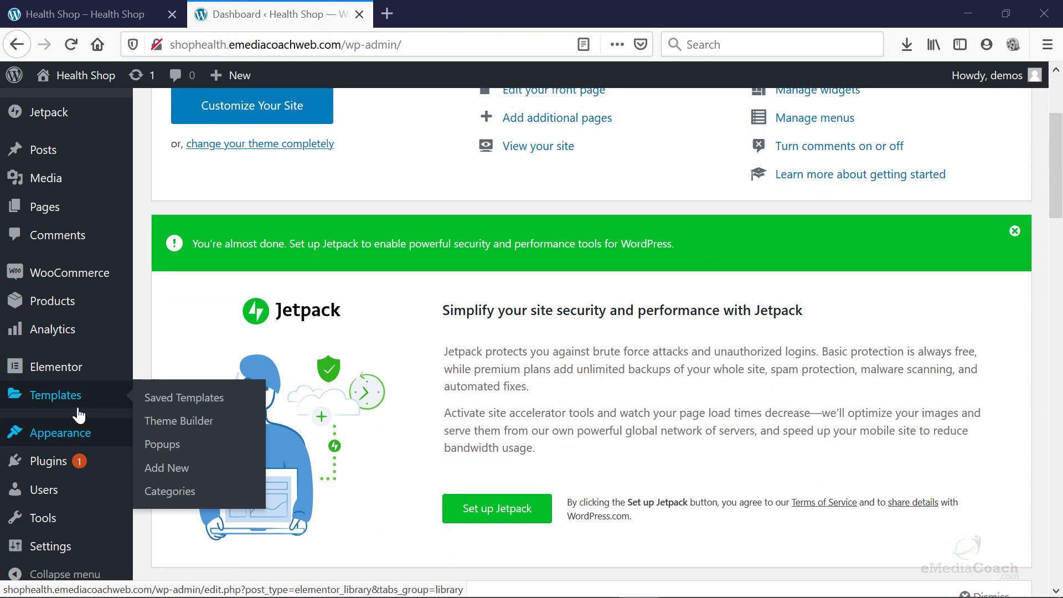
scroll(79, 437, up, 2)
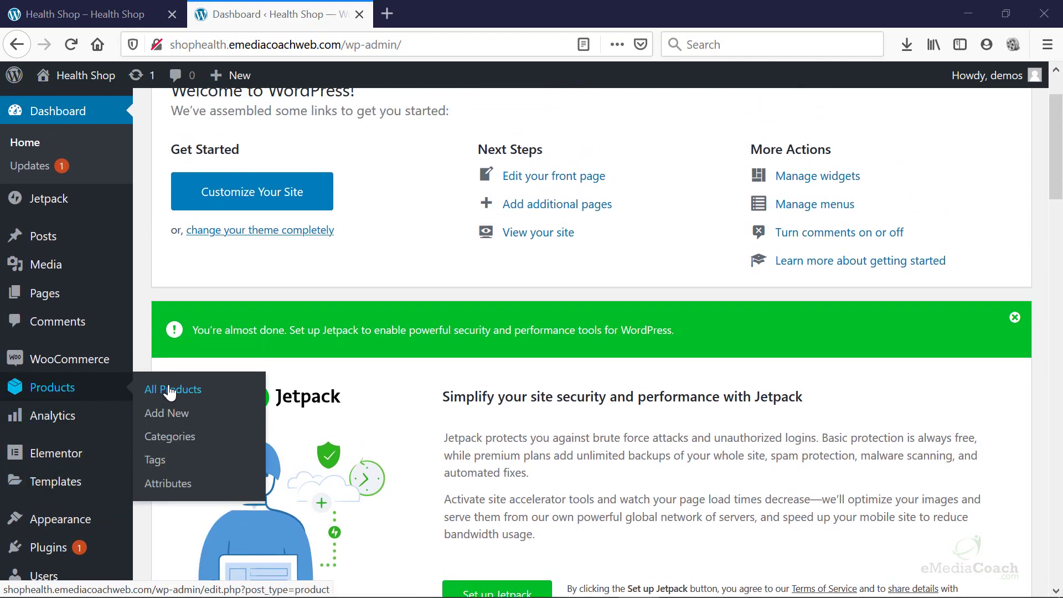
click(176, 442)
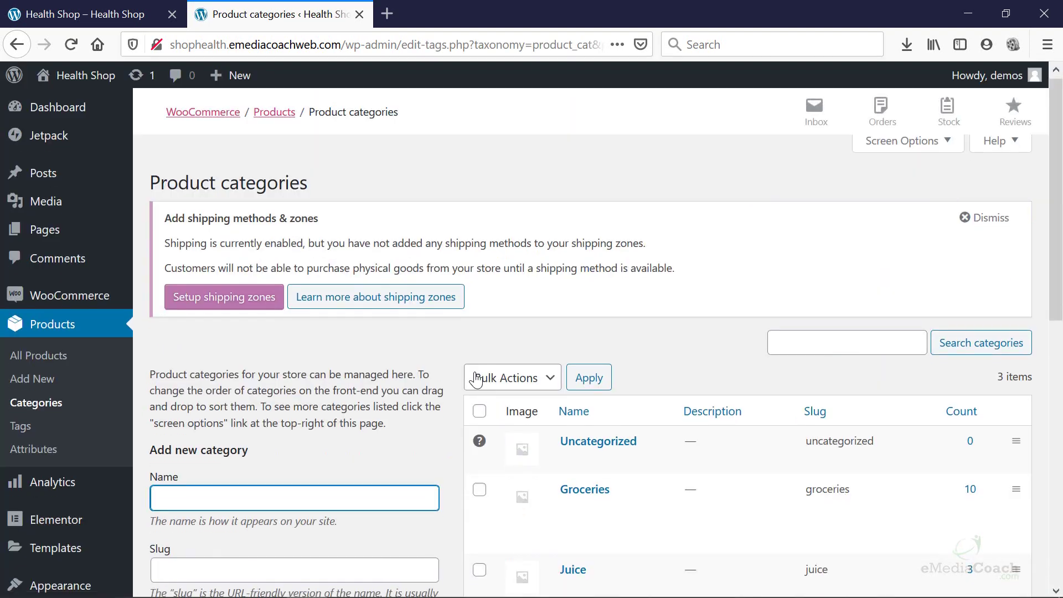
Enter Superfoods as the new category's name and slug.
scroll(482, 378, down, 3)
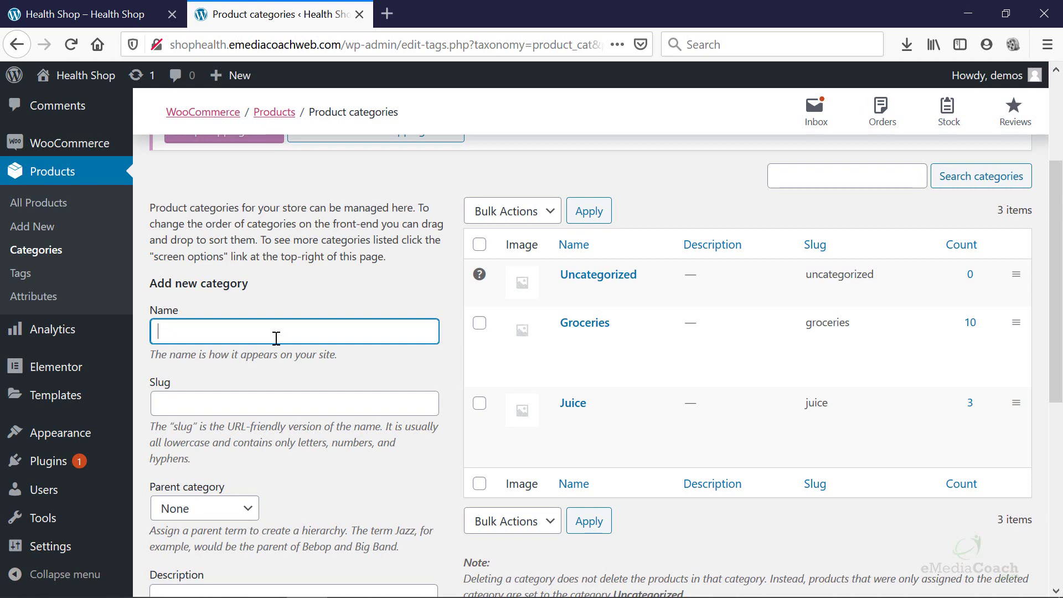
text(Superfoods)
click(235, 406)
drag(235, 331, 91, 337)
key(ctrl+c)
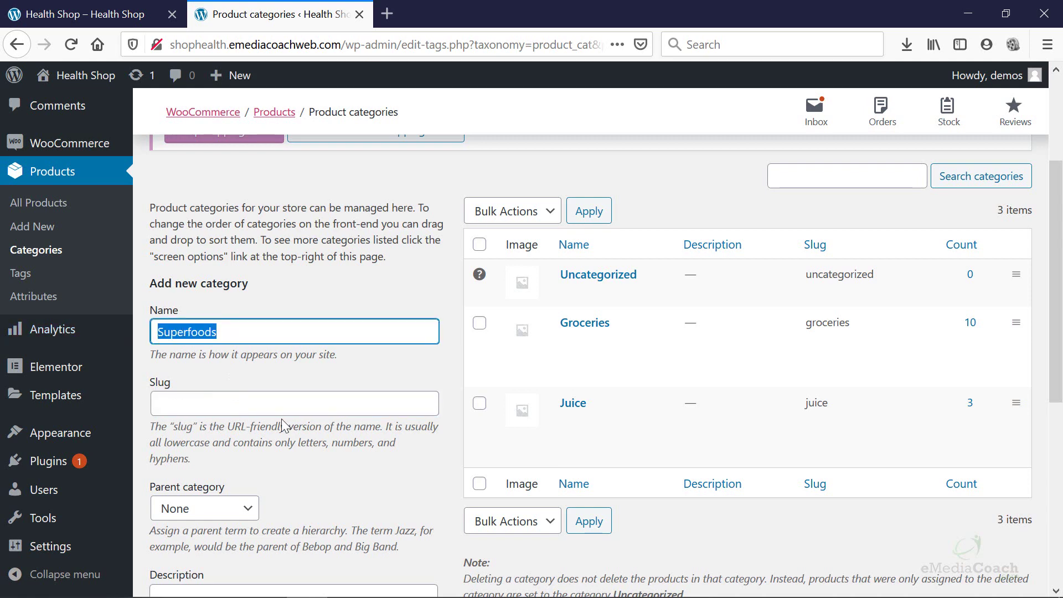
click(270, 410)
key(ctrl+v)
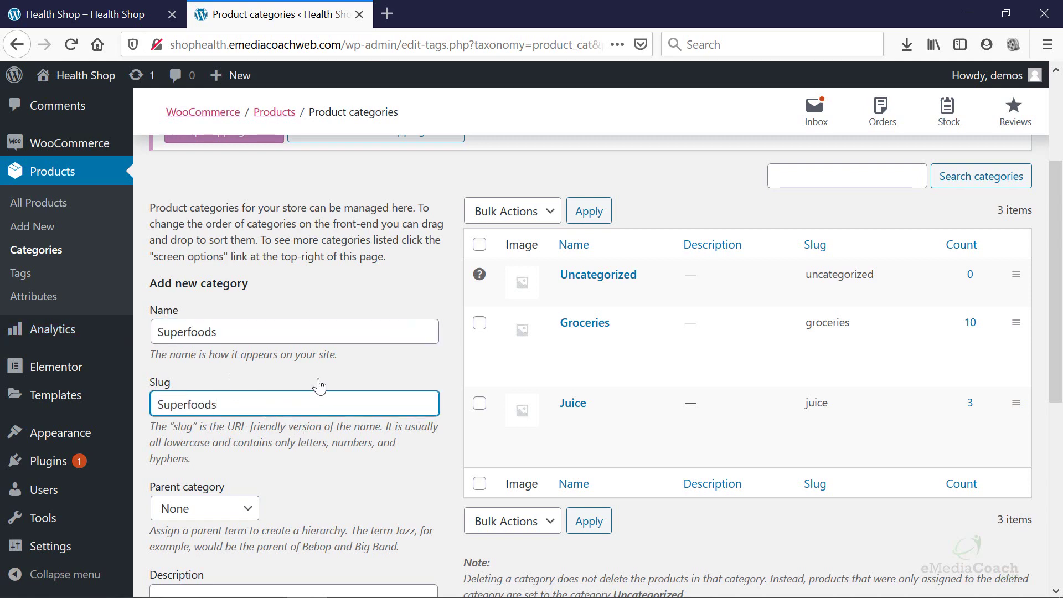
Leave the parent category as None and submit the Superfoods category.
scroll(290, 470, down, 3)
click(248, 336)
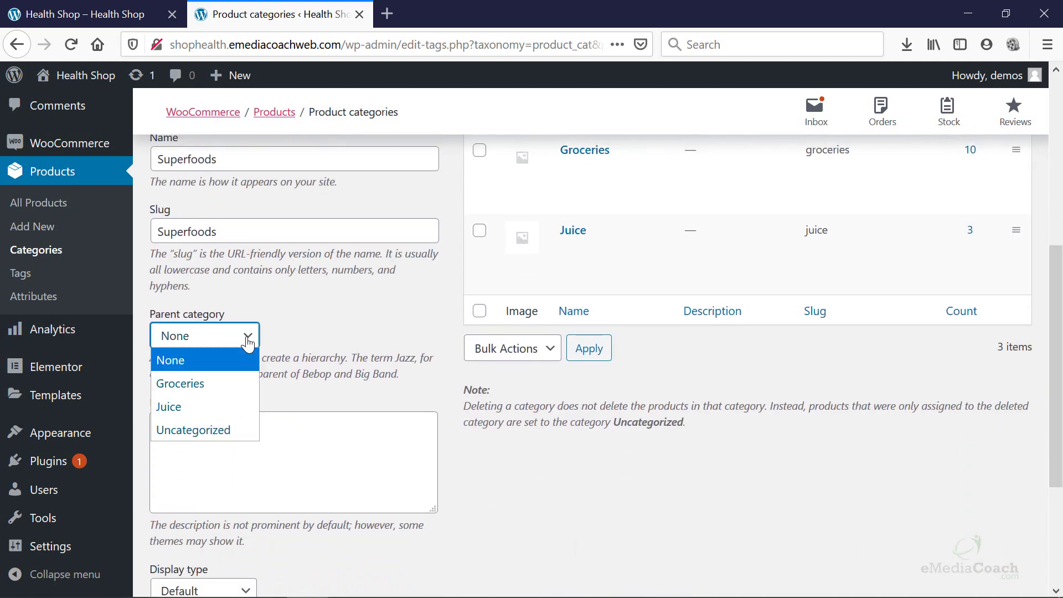
click(388, 329)
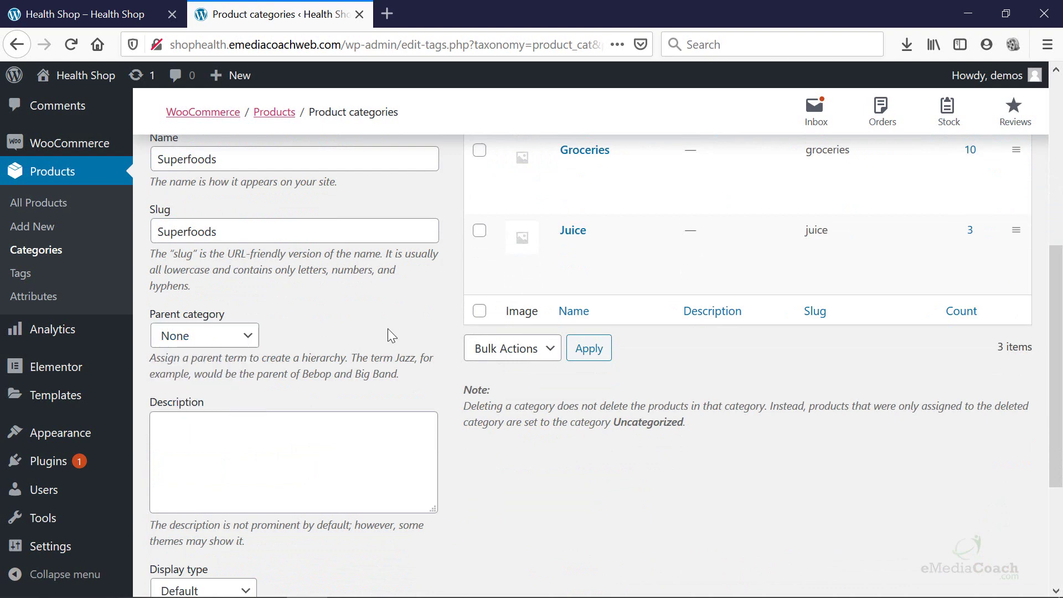
scroll(387, 328, up, 6)
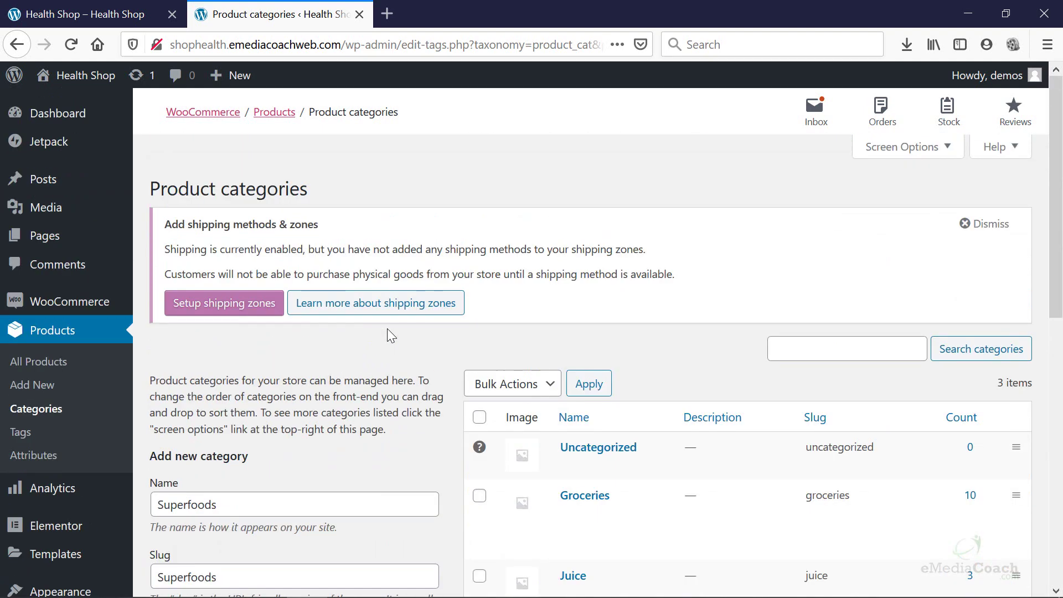
scroll(387, 357, down, 7)
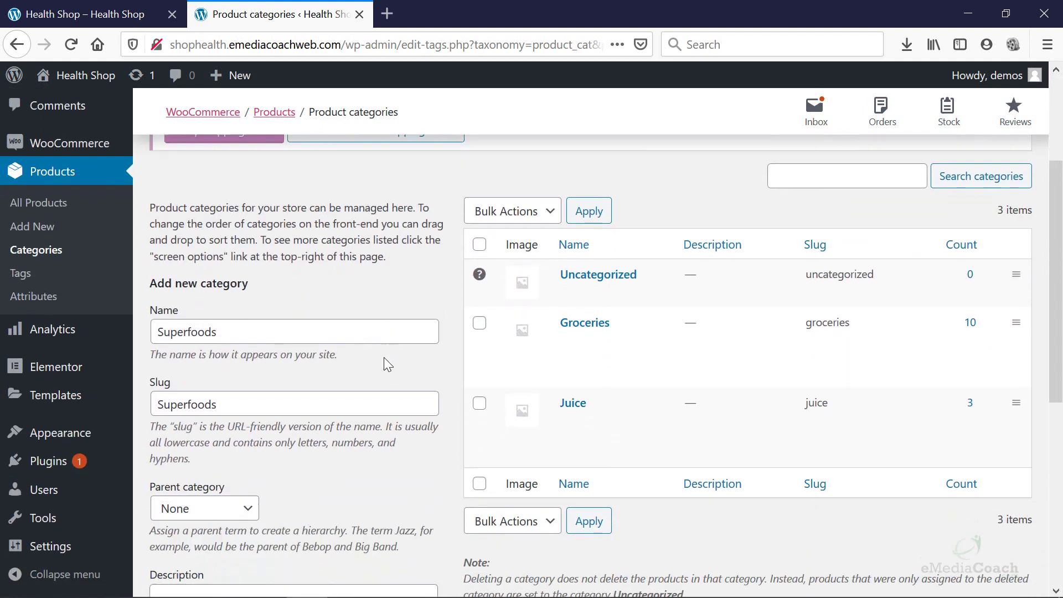
scroll(388, 366, down, 2)
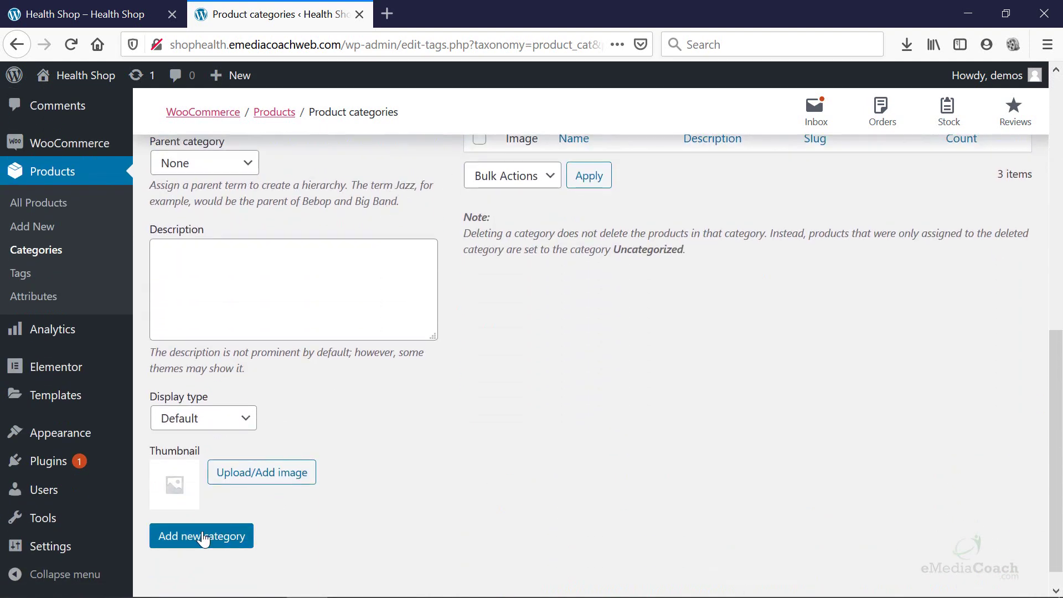
click(209, 537)
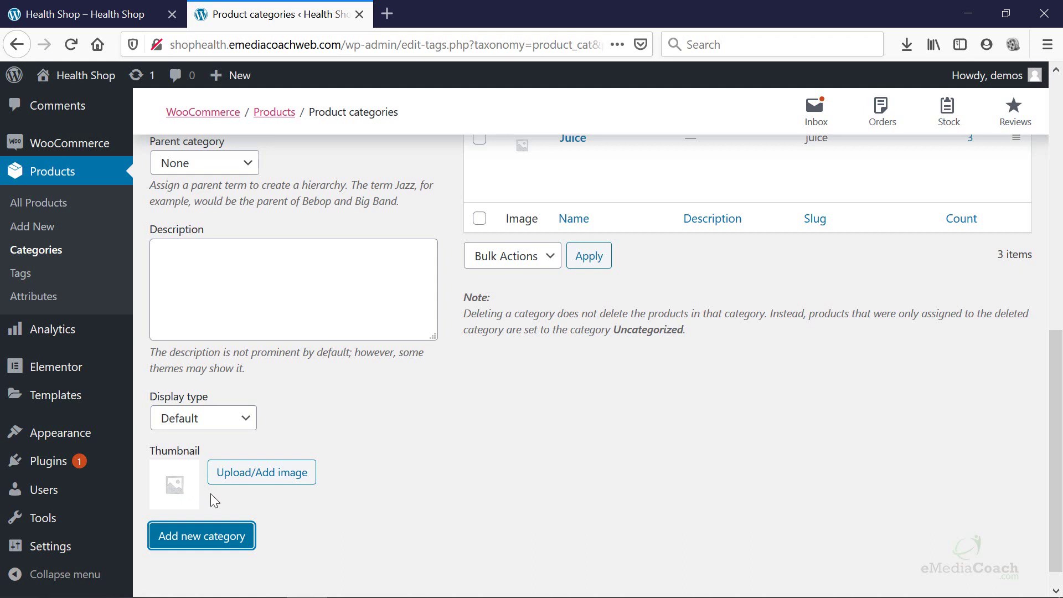
Choose the green and brown product pouches image as thumbnail and resubmit the category form.
click(229, 480)
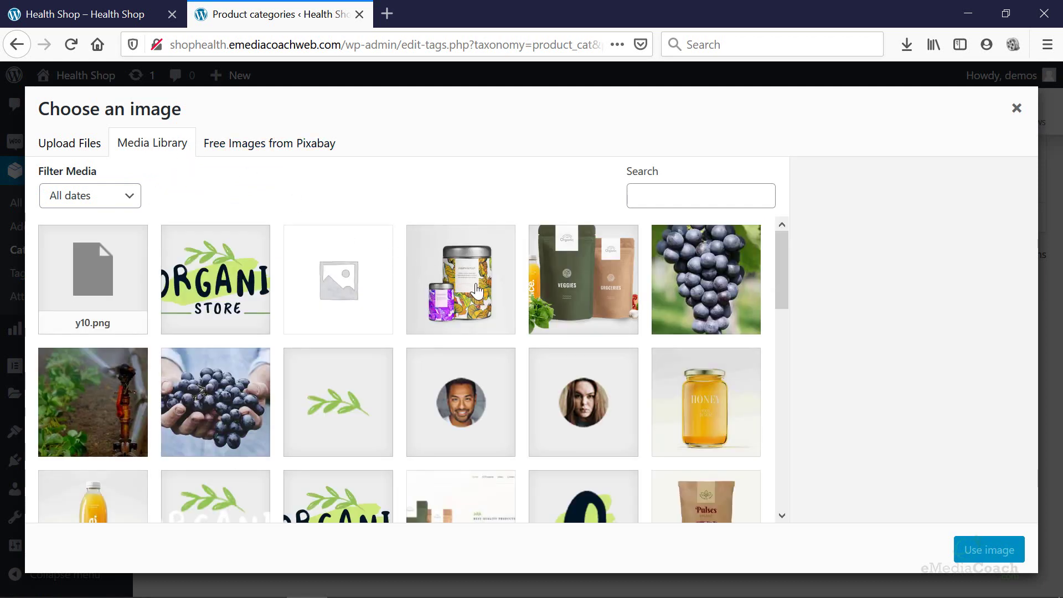
click(604, 321)
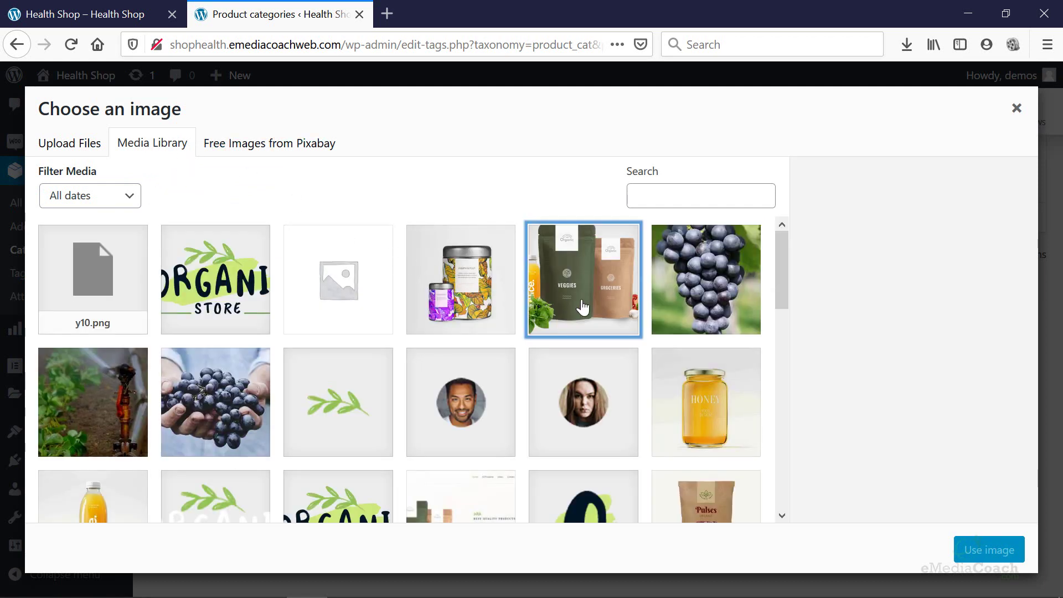
click(990, 551)
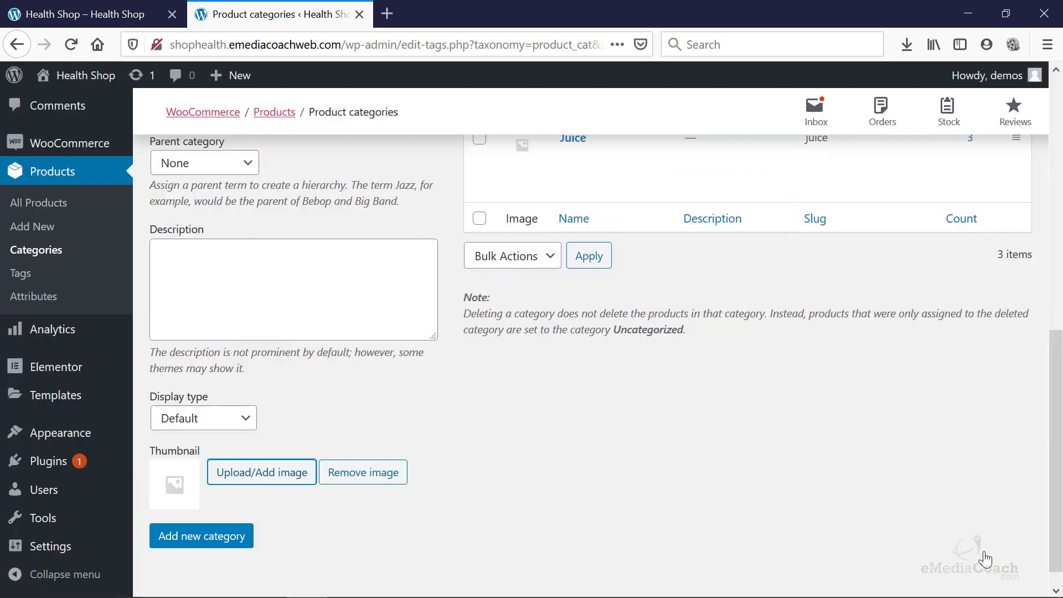
click(230, 536)
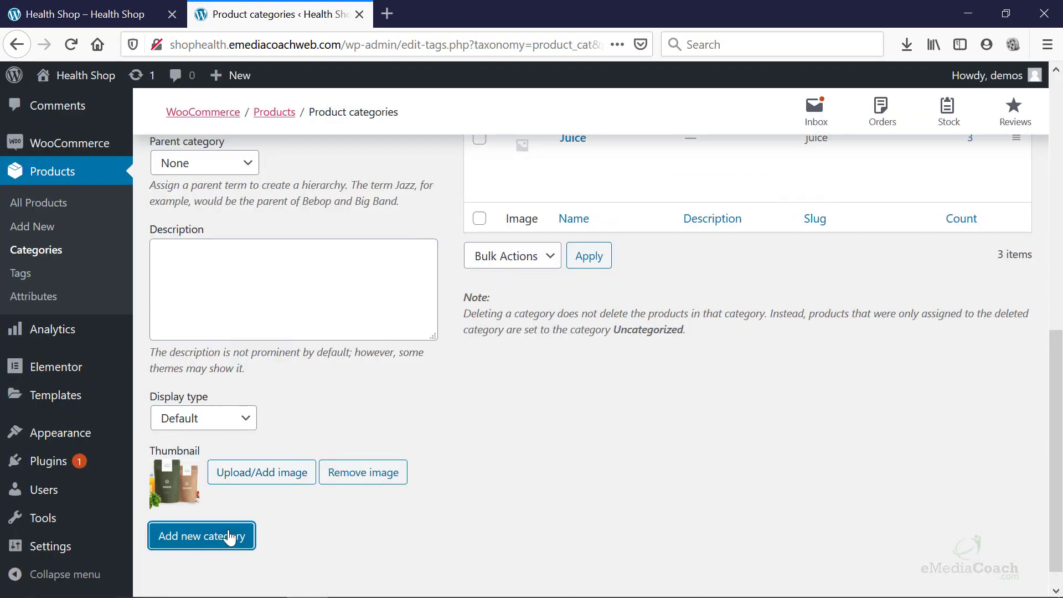
scroll(565, 354, up, 3)
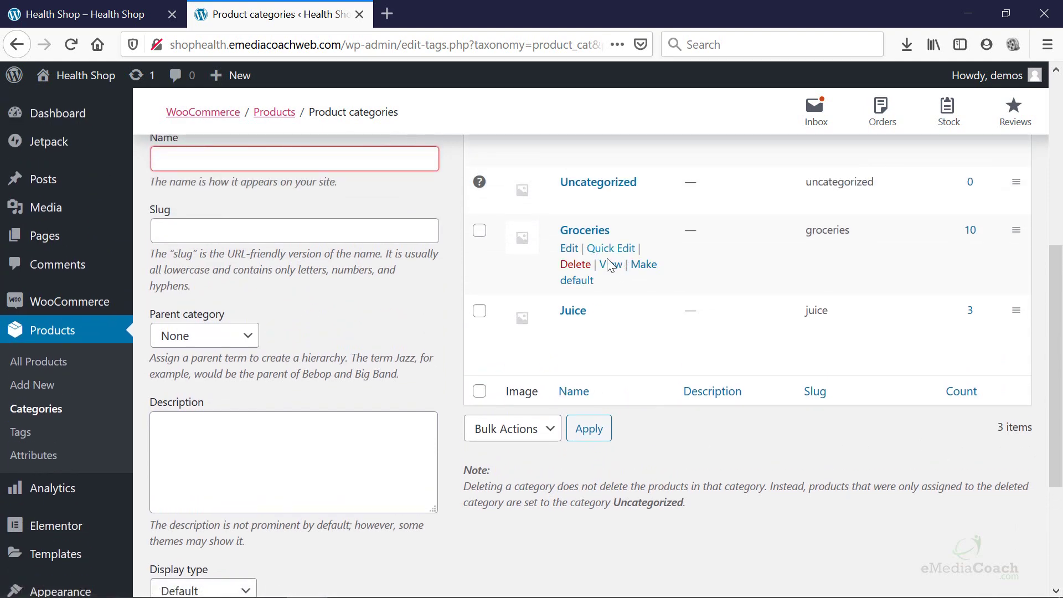
Edit Superfoods to use the veggie-pouches image as its thumbnail and update it.
scroll(615, 266, up, 3)
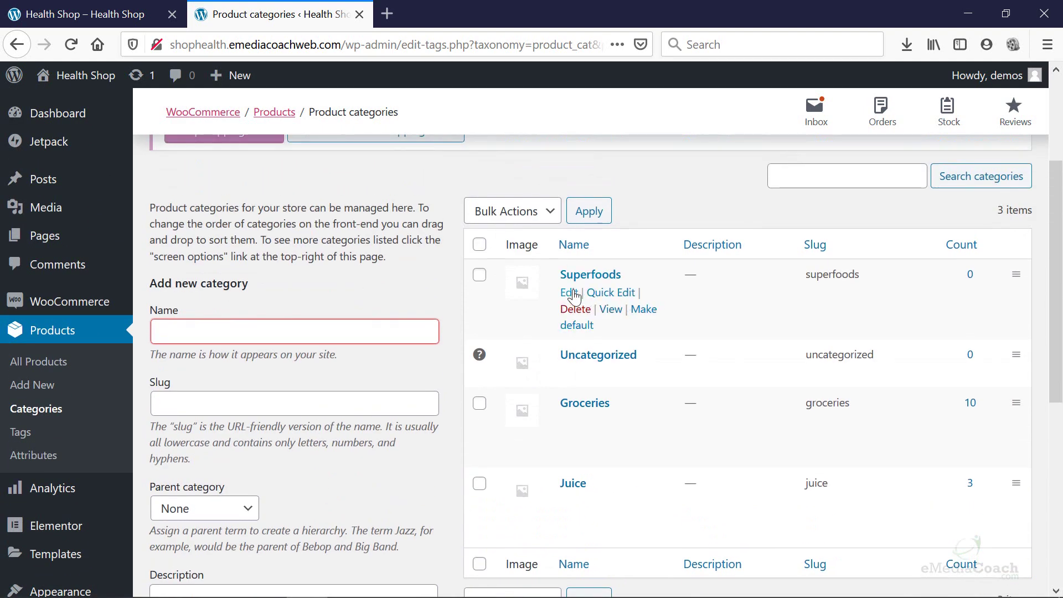
click(571, 293)
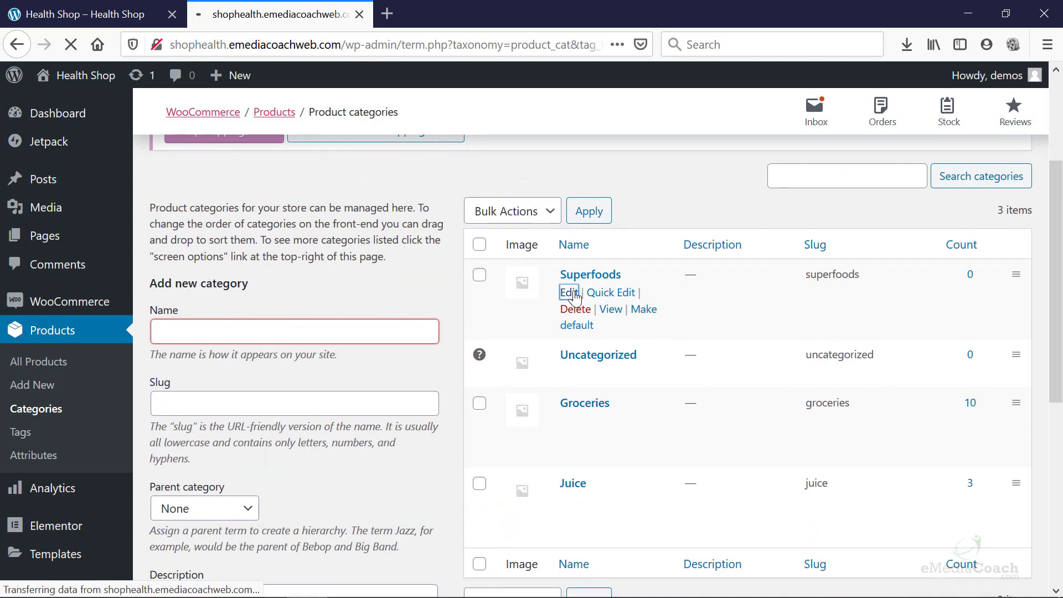
scroll(574, 290, down, 4)
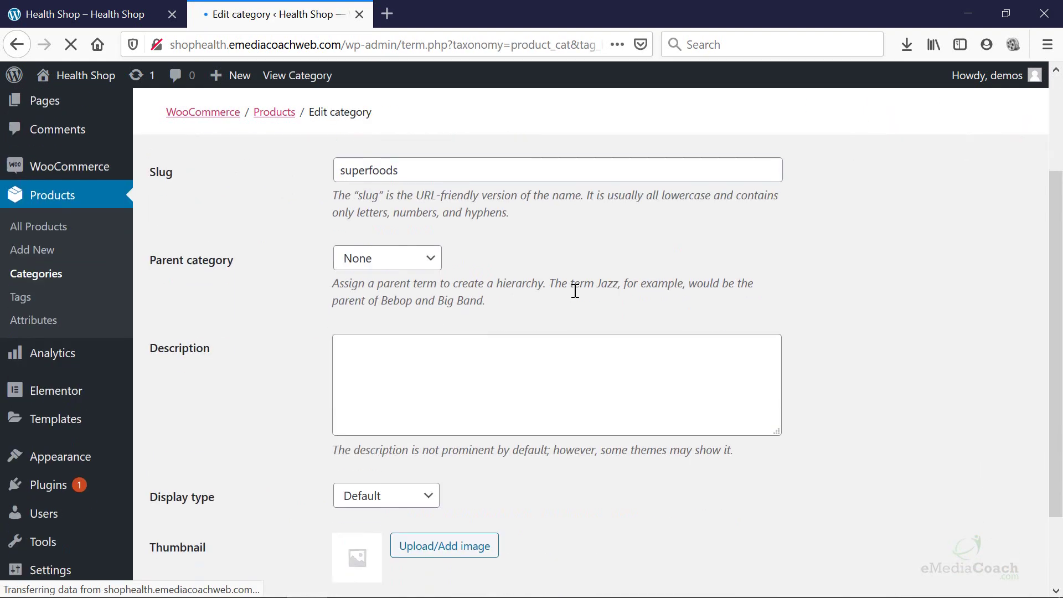
click(414, 450)
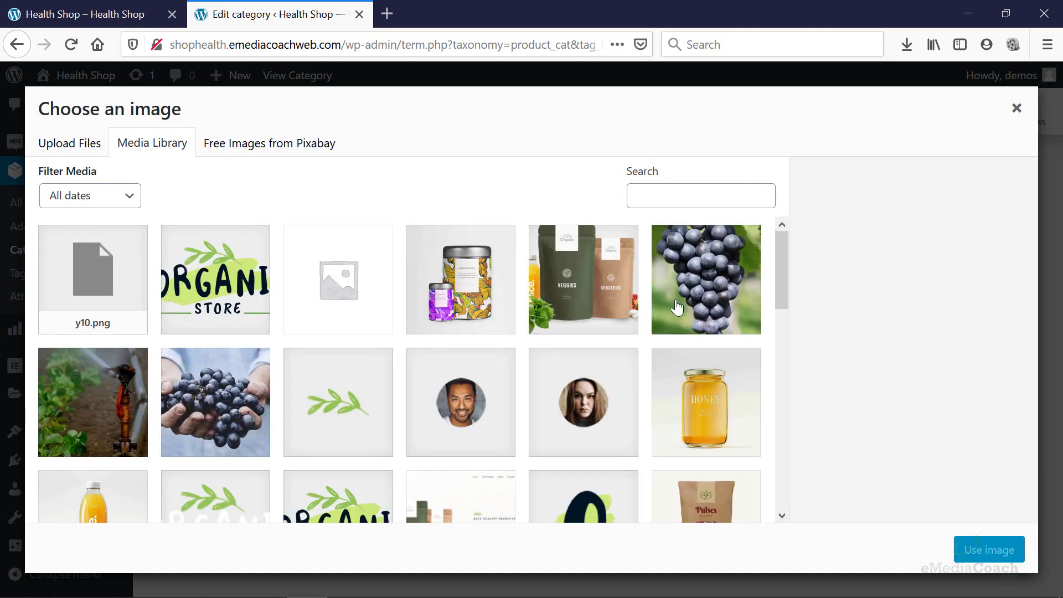
click(631, 299)
click(993, 558)
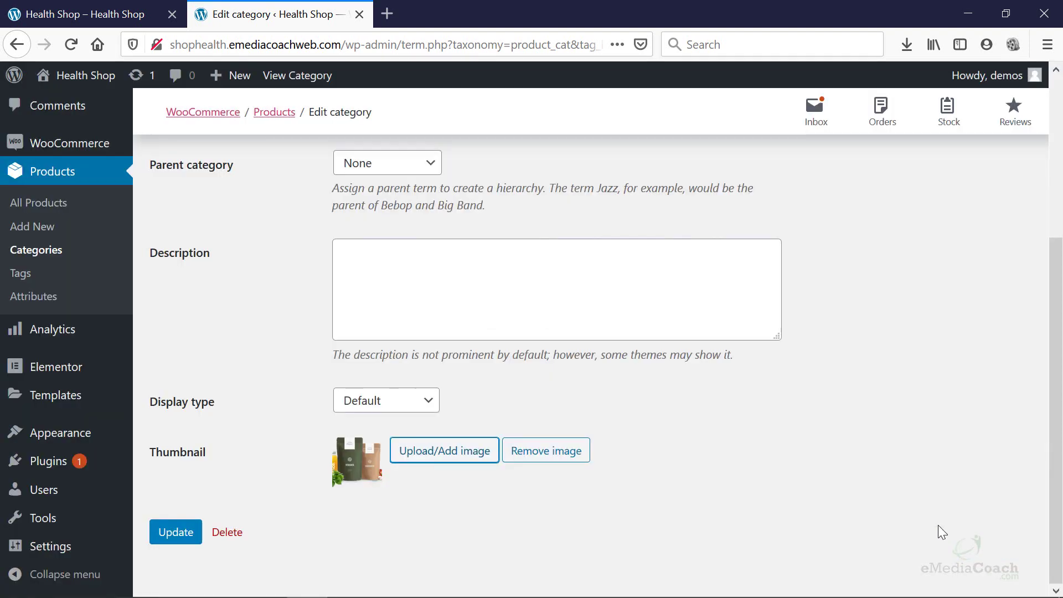
click(168, 543)
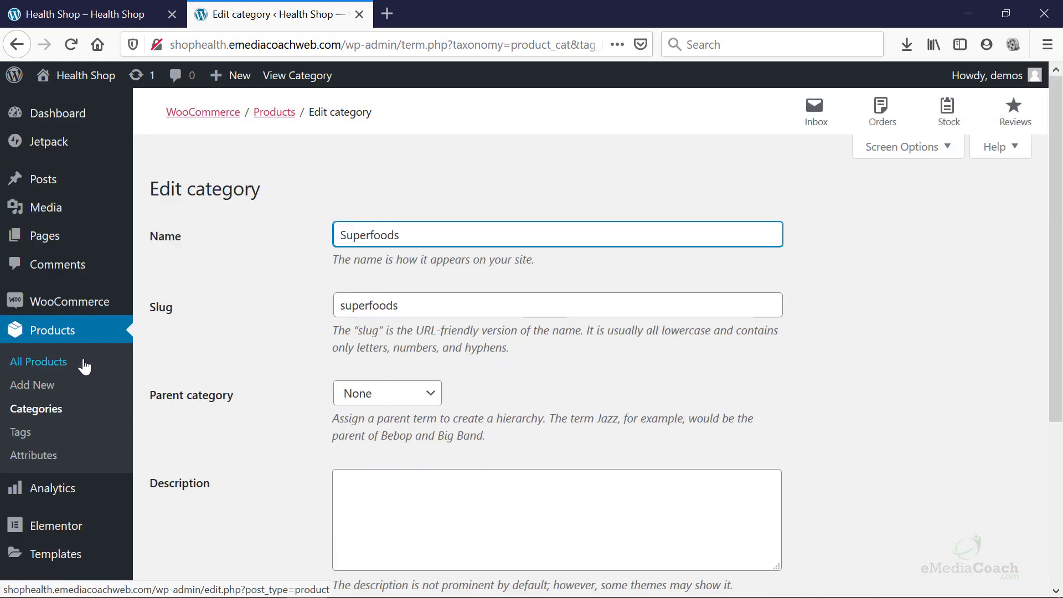
Browse the All Products list of 12 items, then begin adding a new product.
click(59, 410)
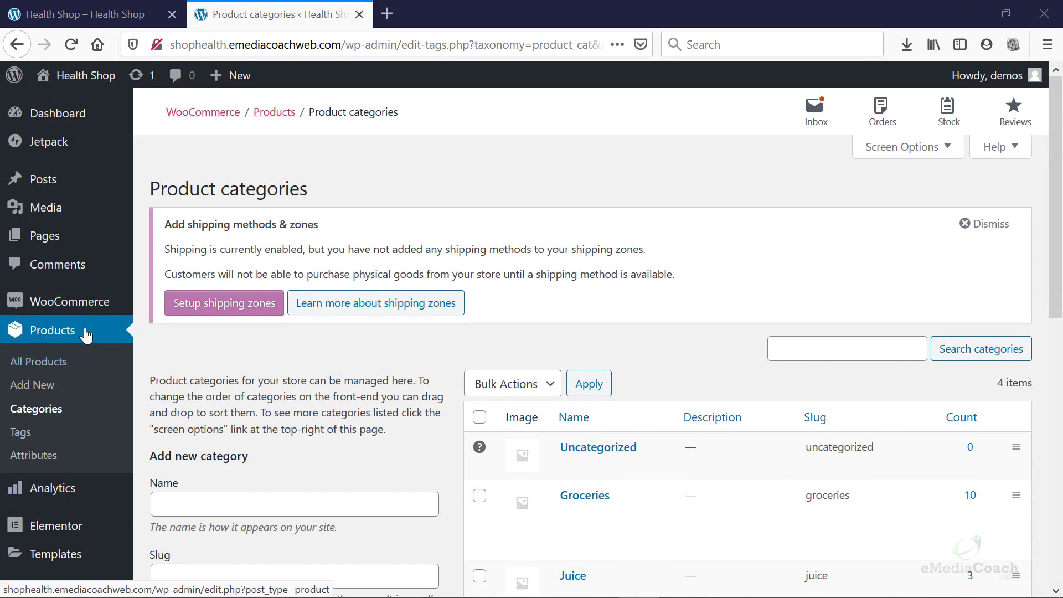
click(47, 365)
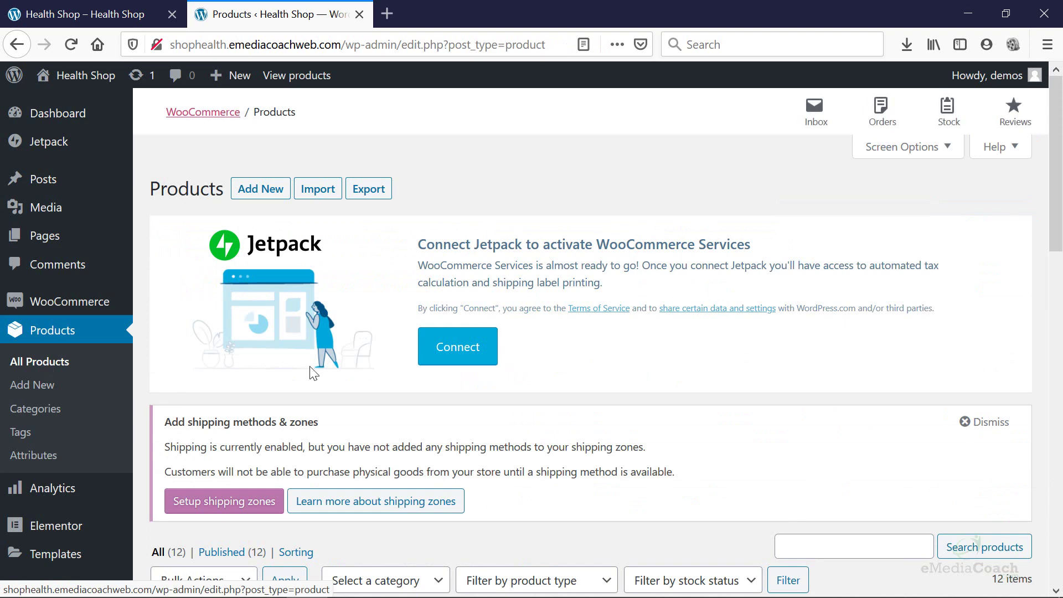
scroll(374, 371, down, 5)
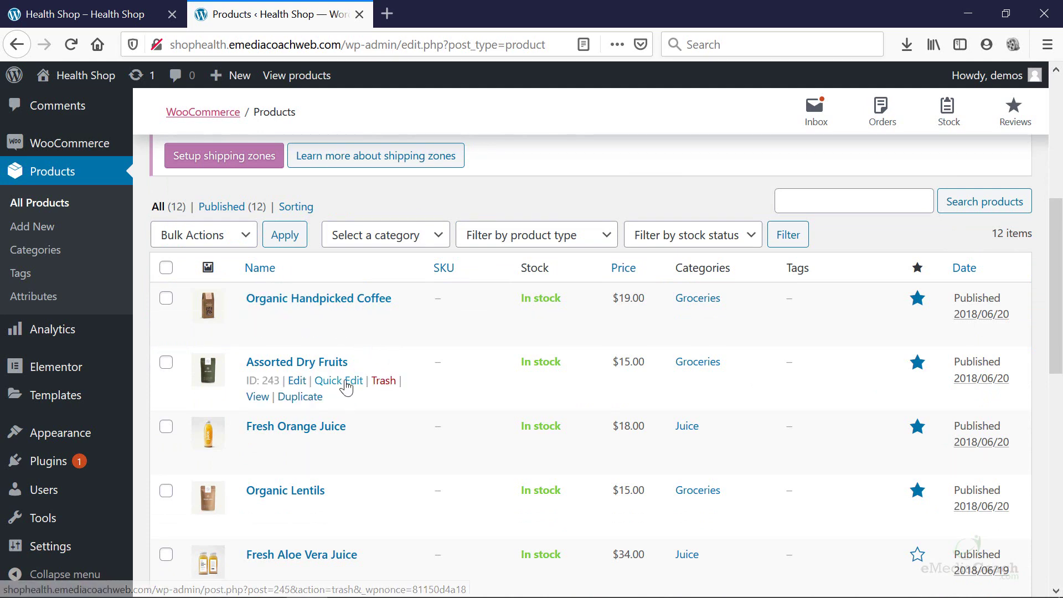
scroll(388, 386, down, 3)
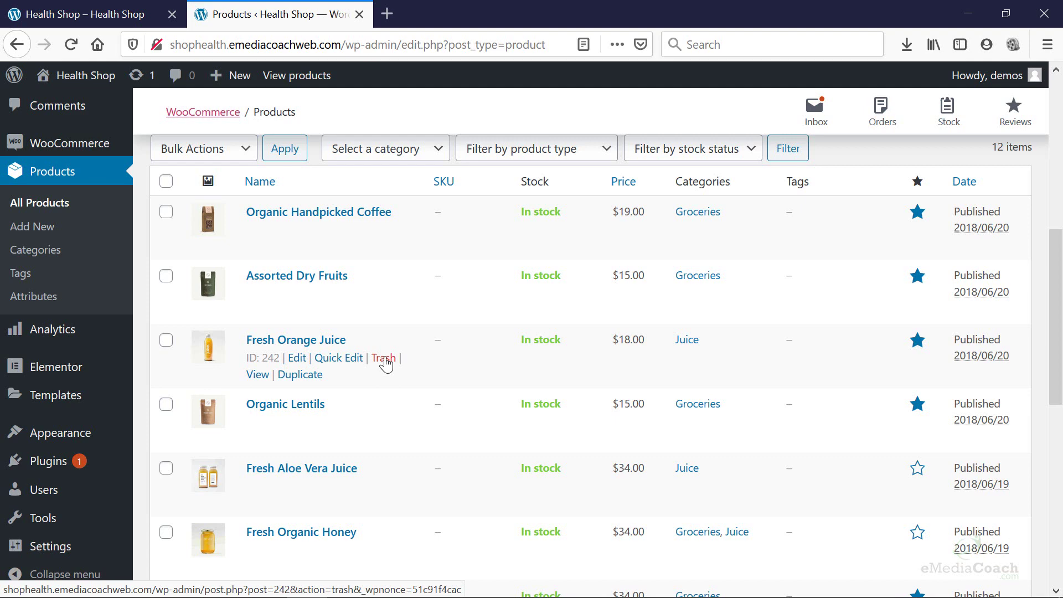
scroll(386, 364, up, 9)
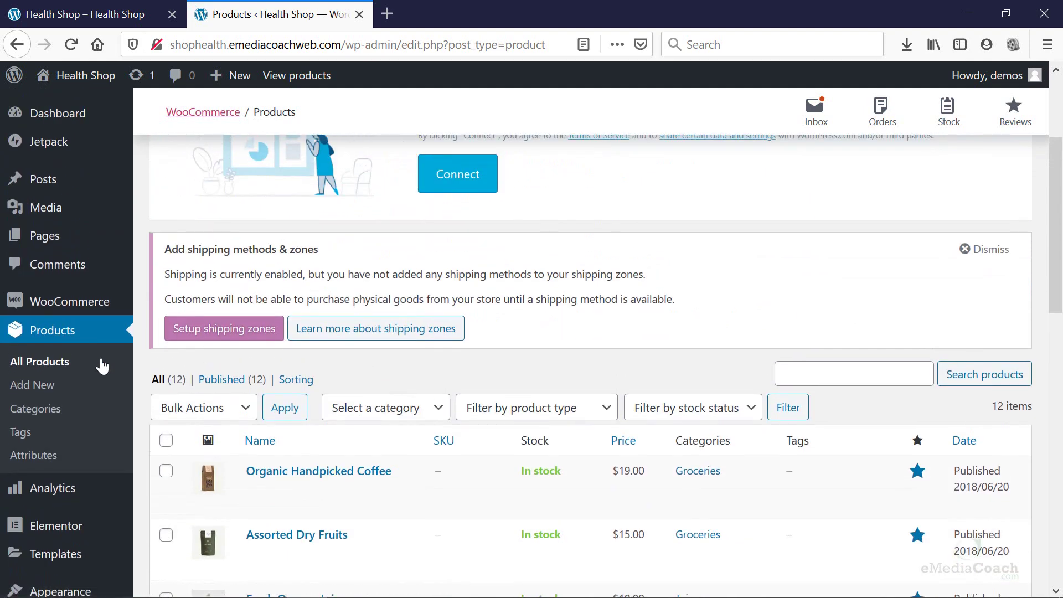
click(51, 390)
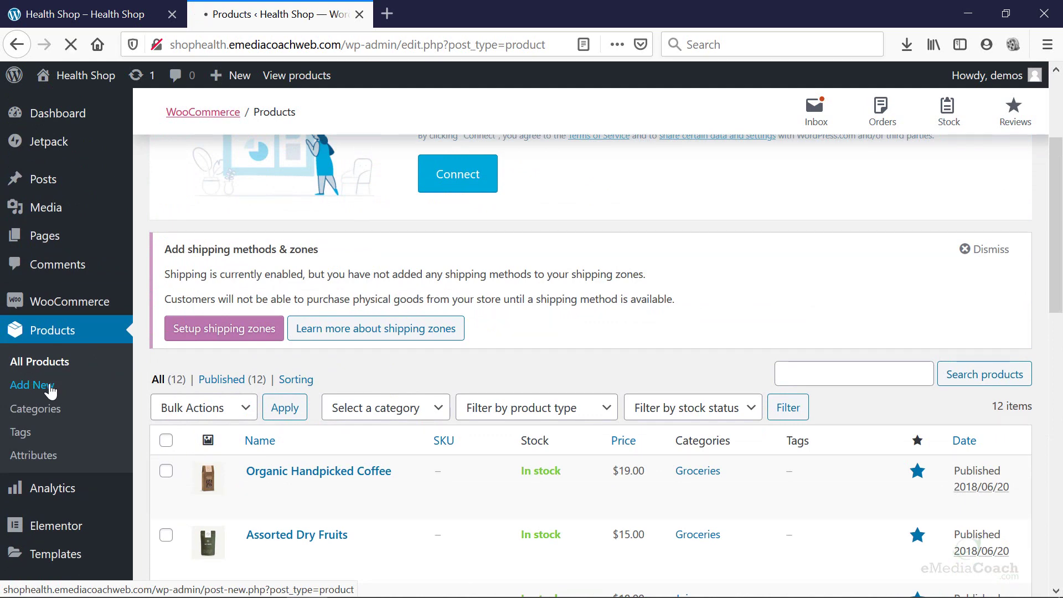
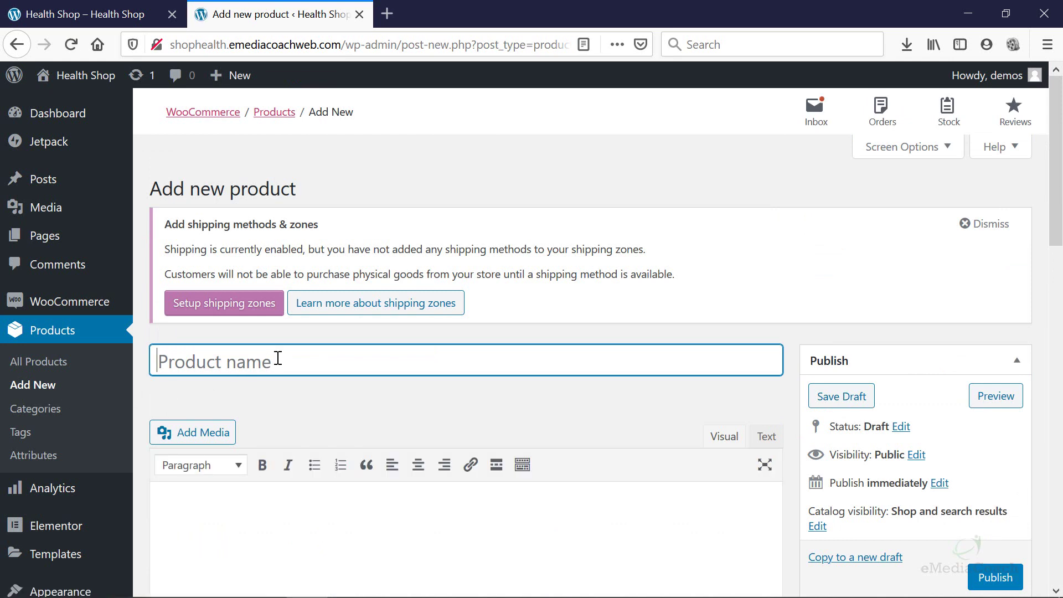
Name the new product Organic Coffee Beans and file it under Groceries.
text(Organic Coffee Beans)
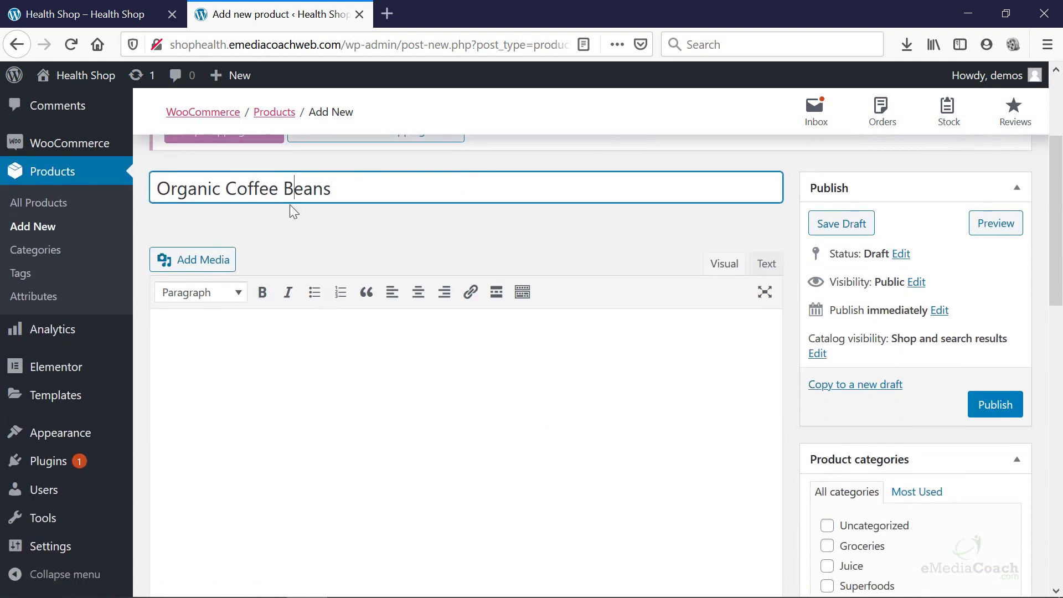
scroll(382, 201, up, 3)
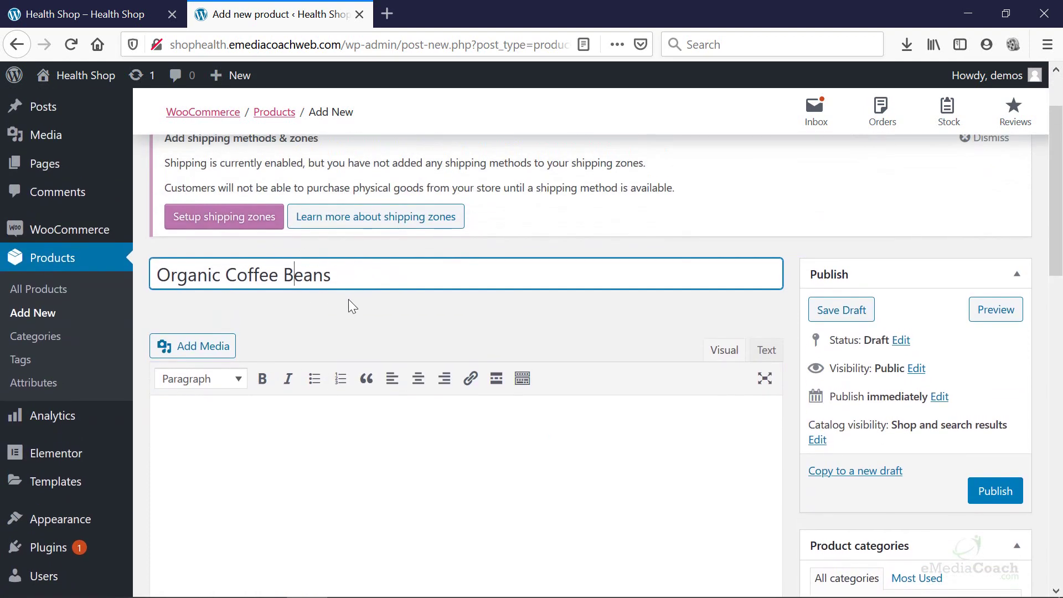
scroll(369, 302, down, 5)
scroll(534, 306, up, 3)
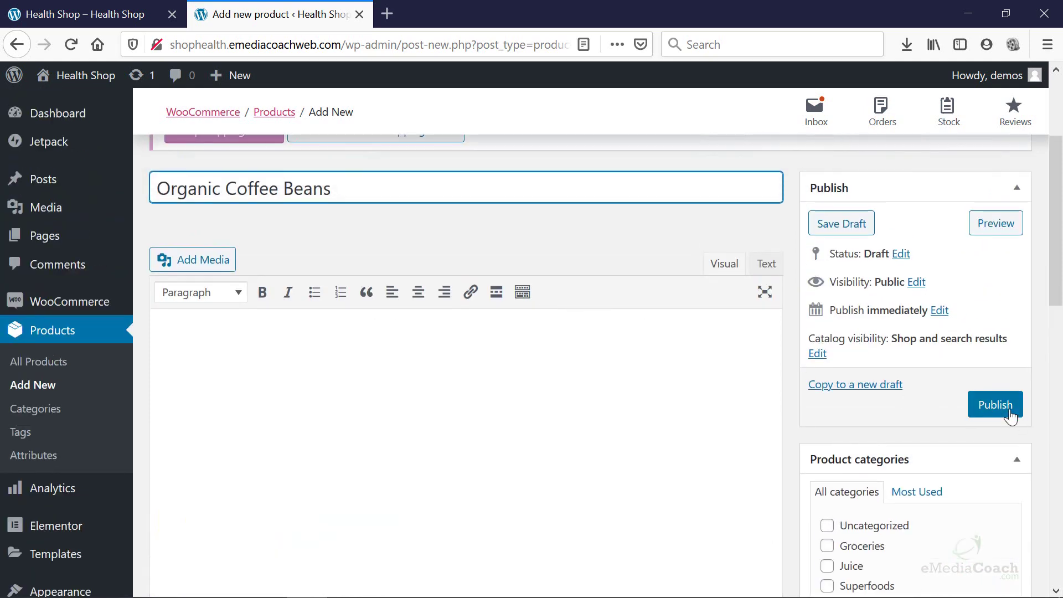
scroll(1011, 417, down, 3)
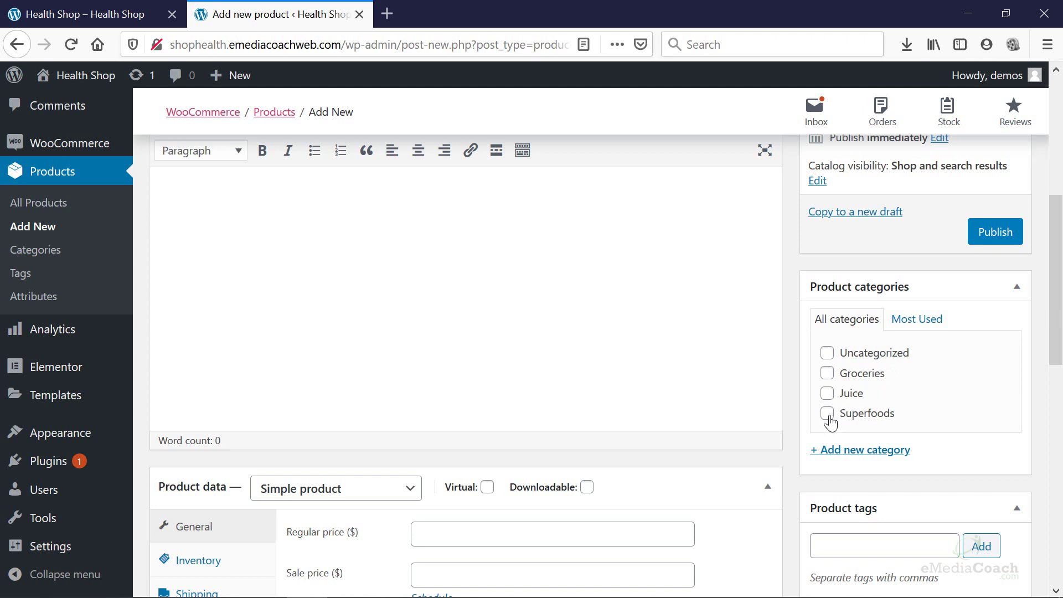
click(829, 378)
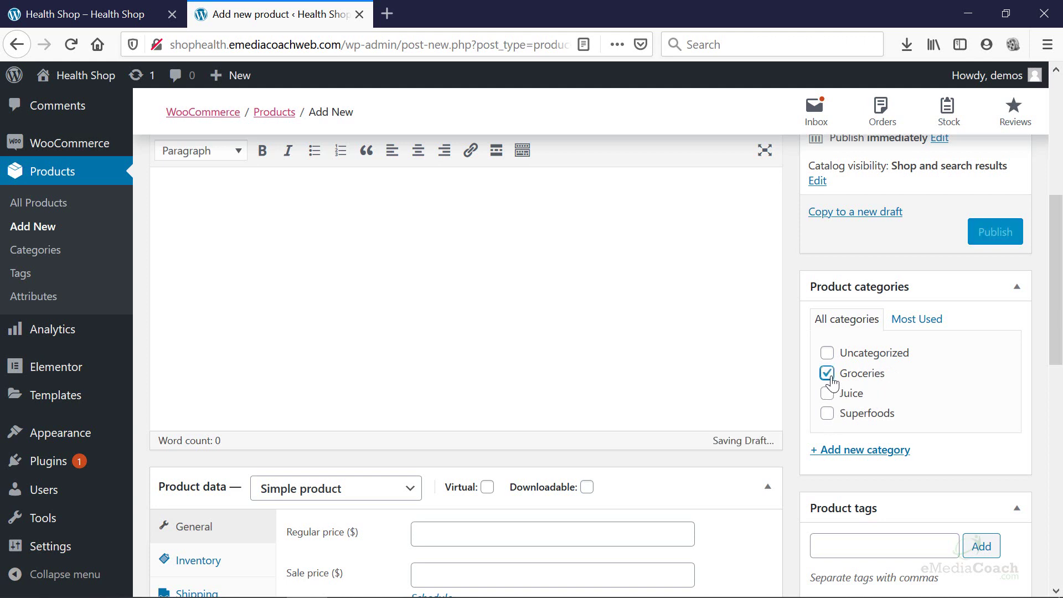
Enter regular price 19 and sale price 15, keeping it a Simple product.
scroll(835, 383, up, 3)
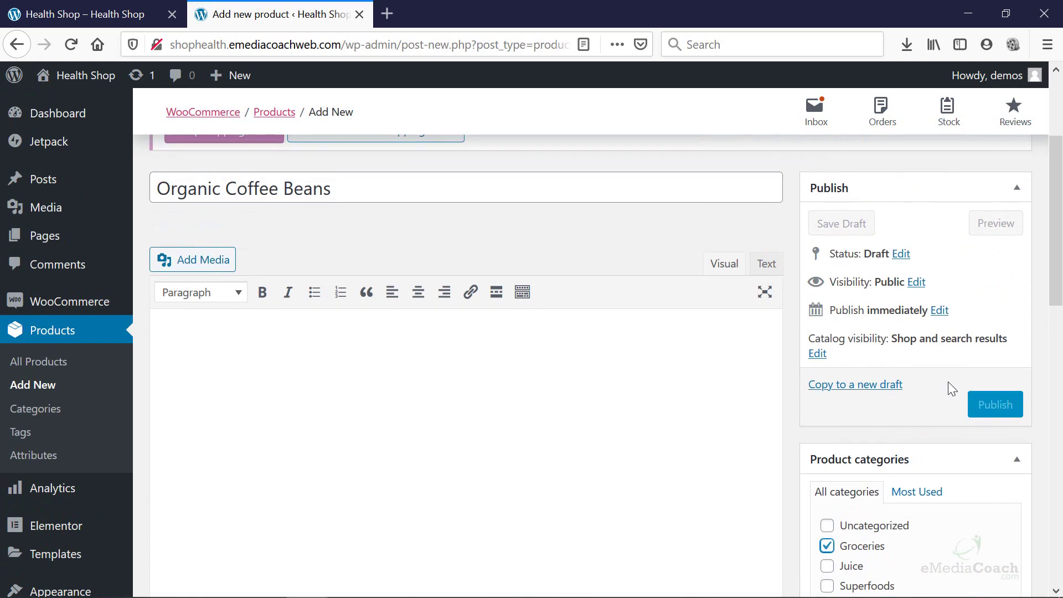
scroll(711, 425, down, 2)
scroll(692, 423, down, 5)
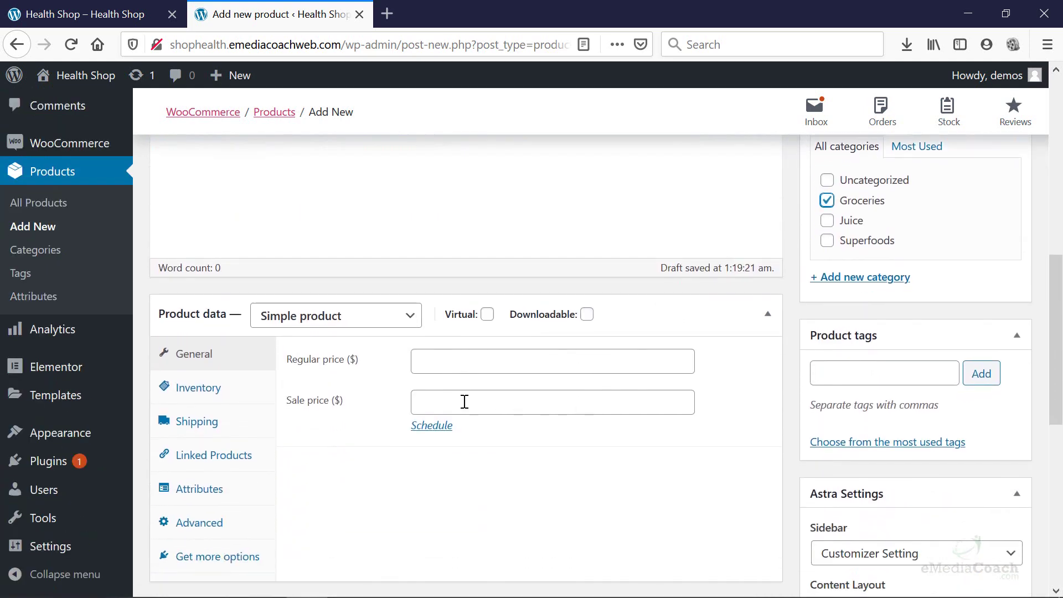
click(460, 361)
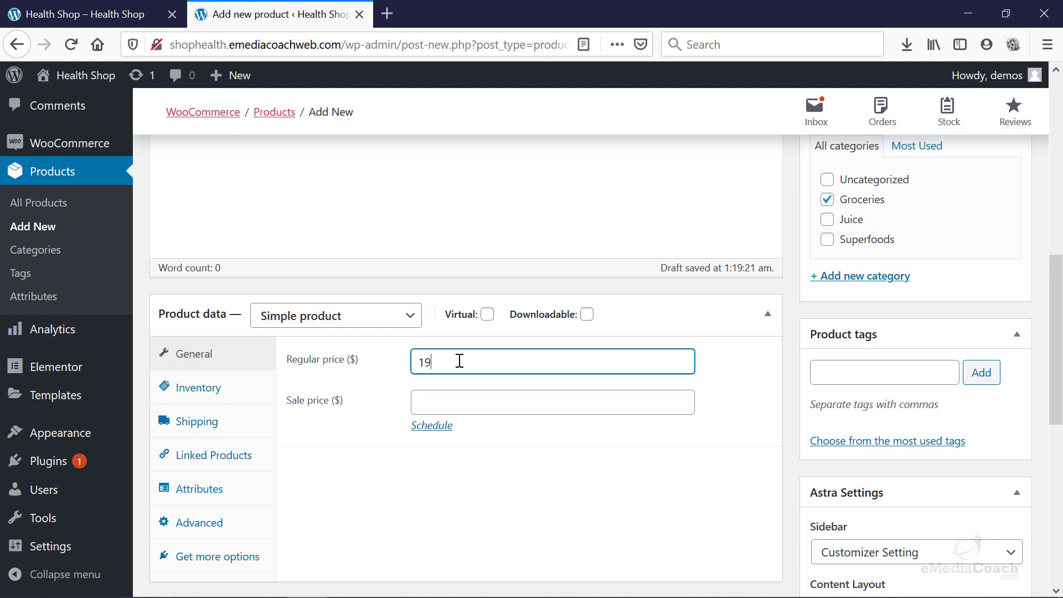
click(447, 396)
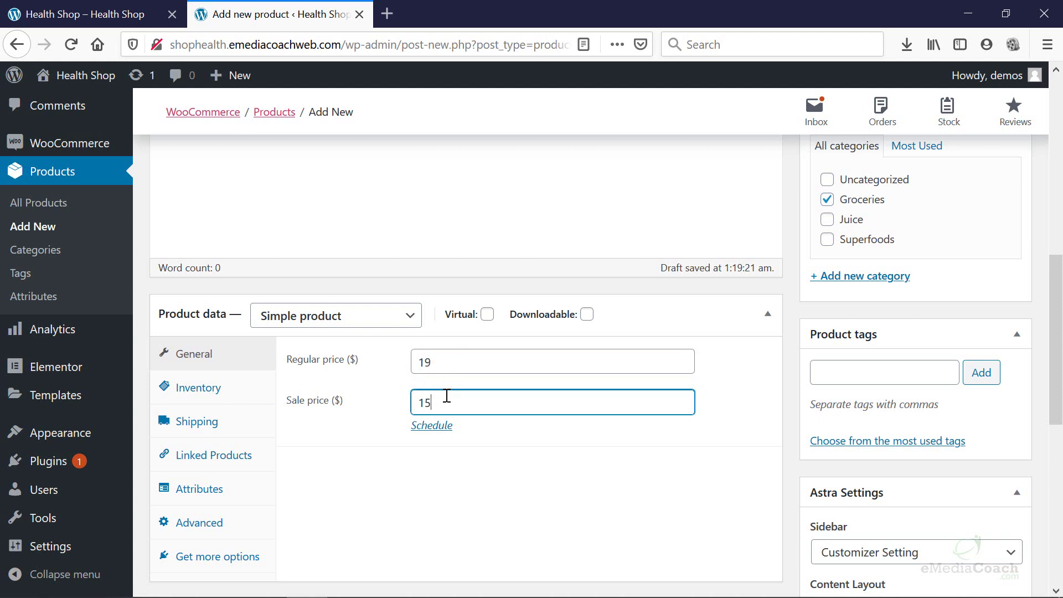
click(408, 324)
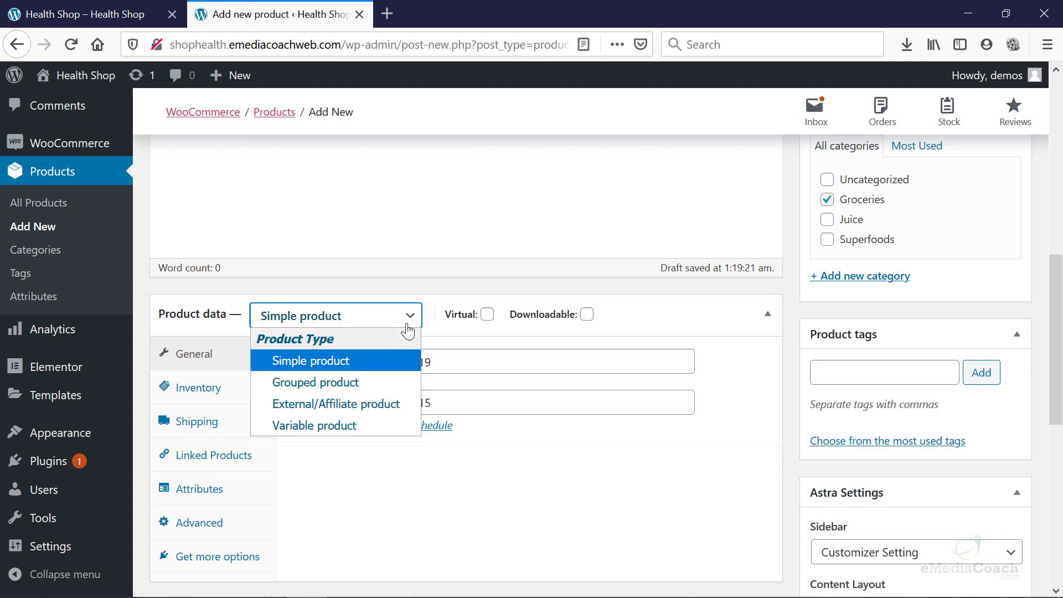
click(310, 363)
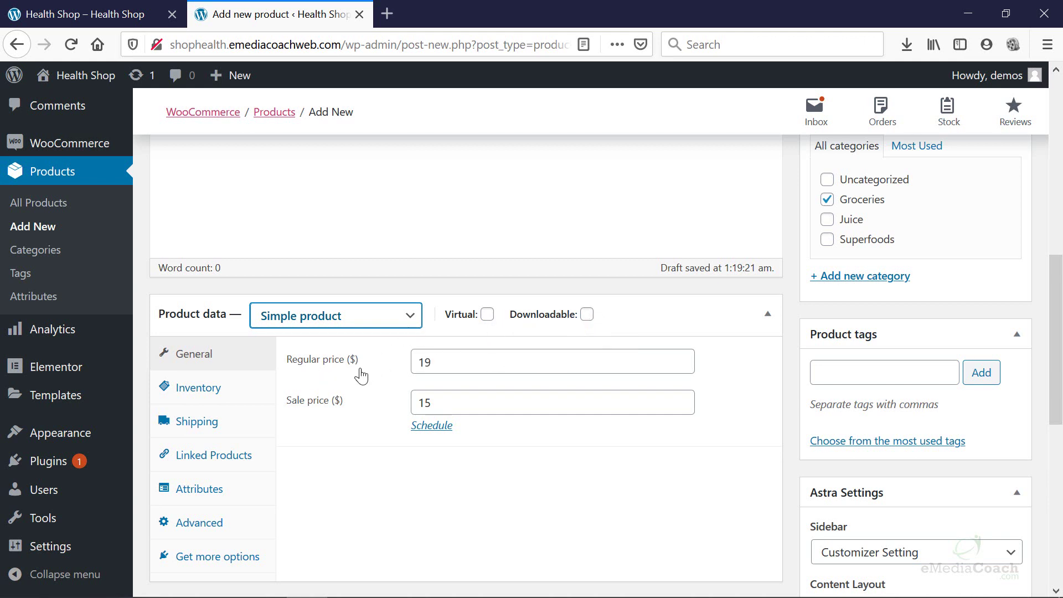
scroll(819, 332, up, 3)
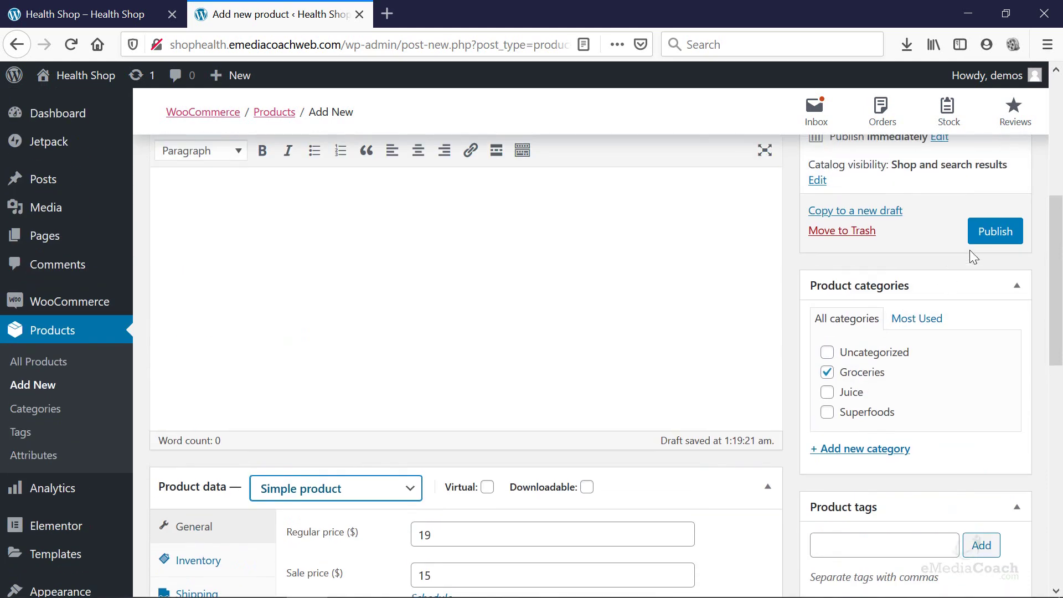
Publish Organic Coffee Beans and open its permalink in a new browser tab.
click(994, 231)
scroll(578, 306, up, 3)
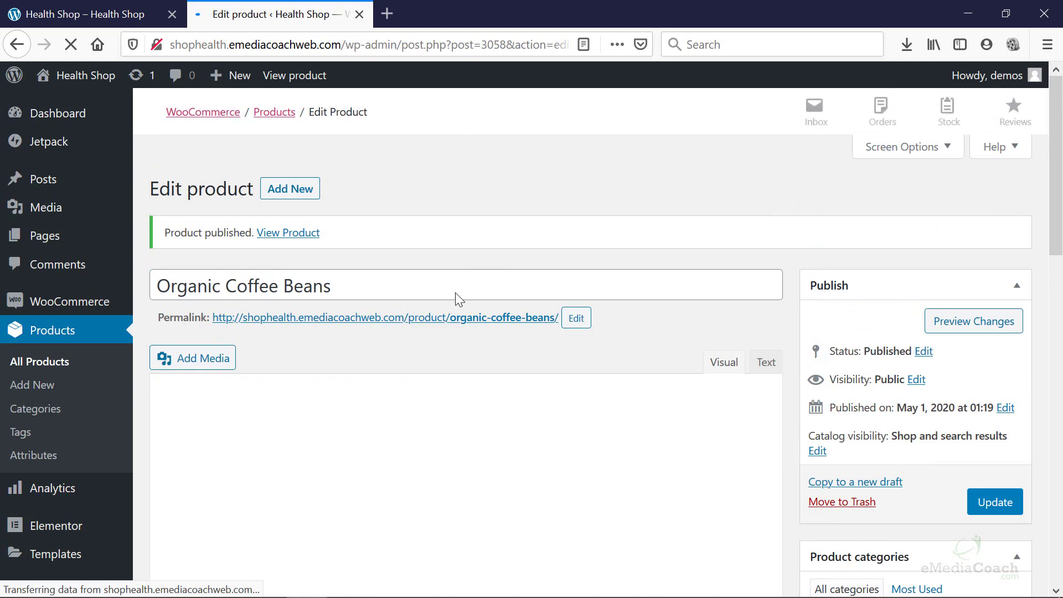
scroll(417, 422, down, 2)
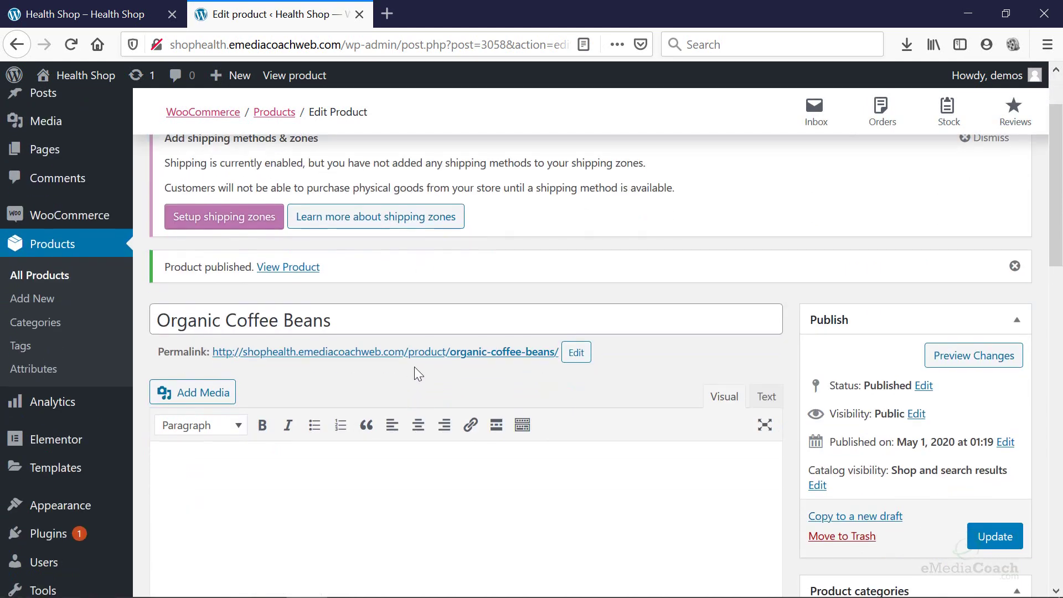
right_click(421, 352)
click(455, 359)
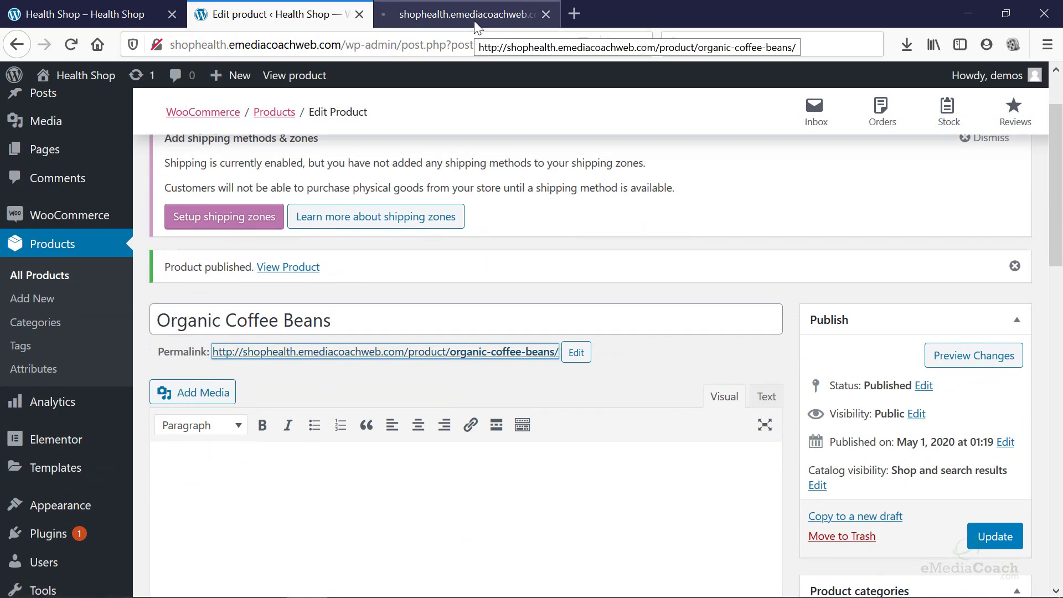
Look over the live product page showing $15.00 reduced from $19.00.
click(475, 23)
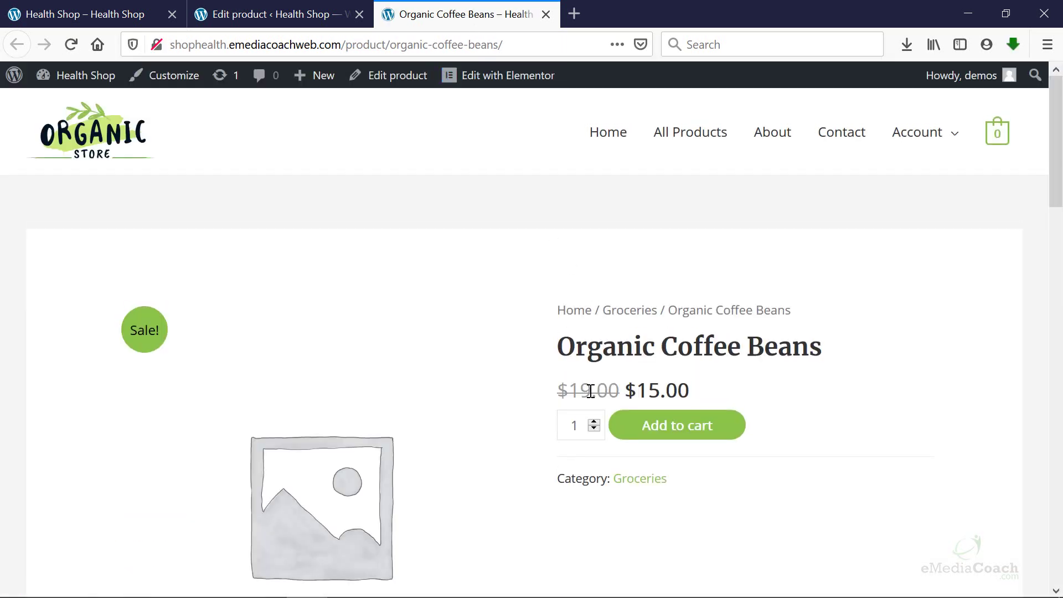
scroll(622, 367, down, 10)
Back in the editor, review Inventory and Shipping, leaving no shipping class.
click(306, 16)
scroll(408, 253, down, 10)
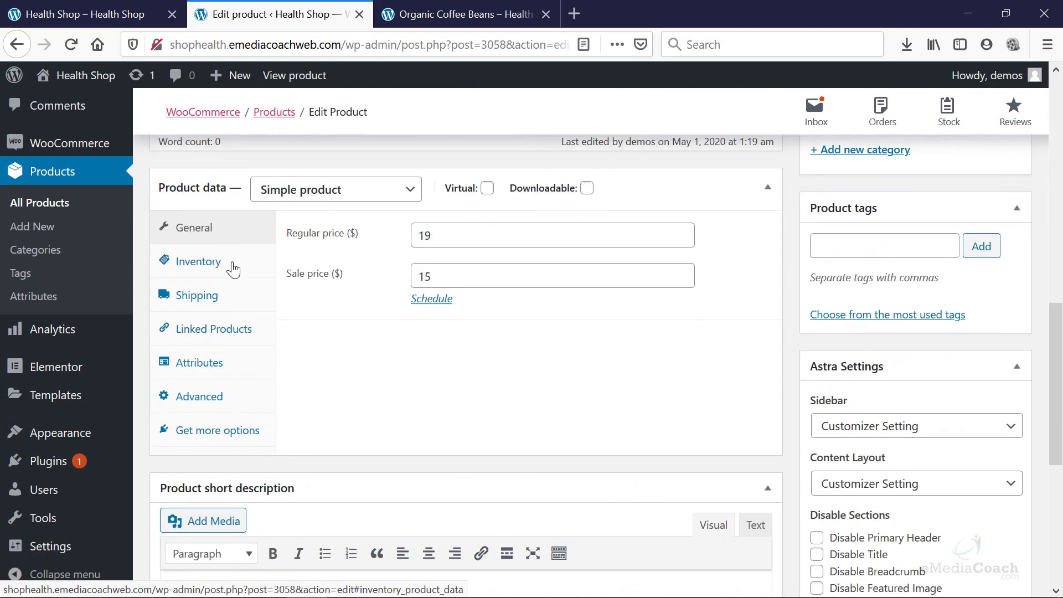
click(234, 268)
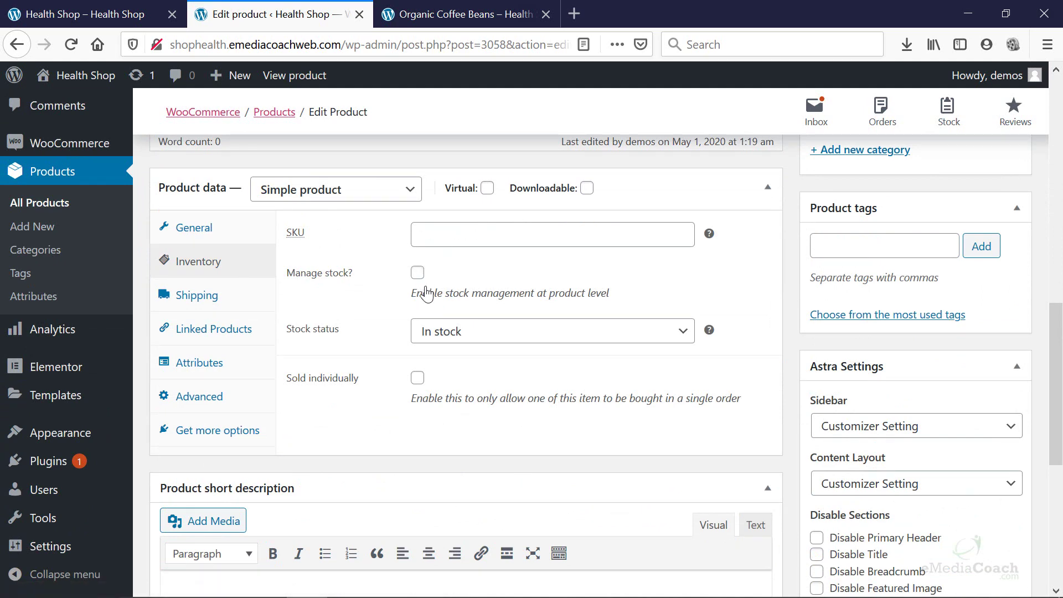
click(247, 305)
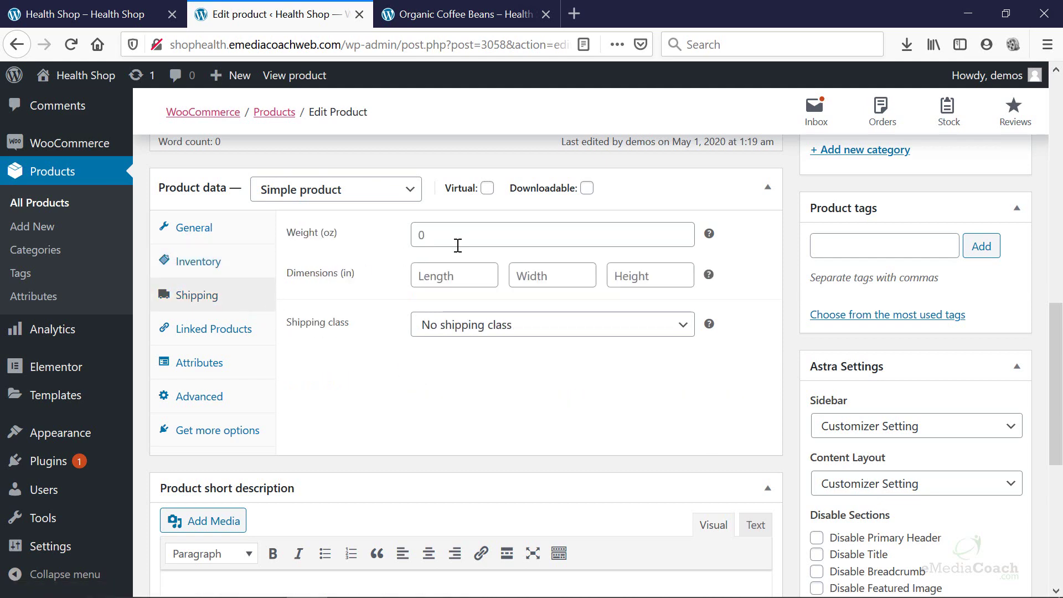
click(683, 328)
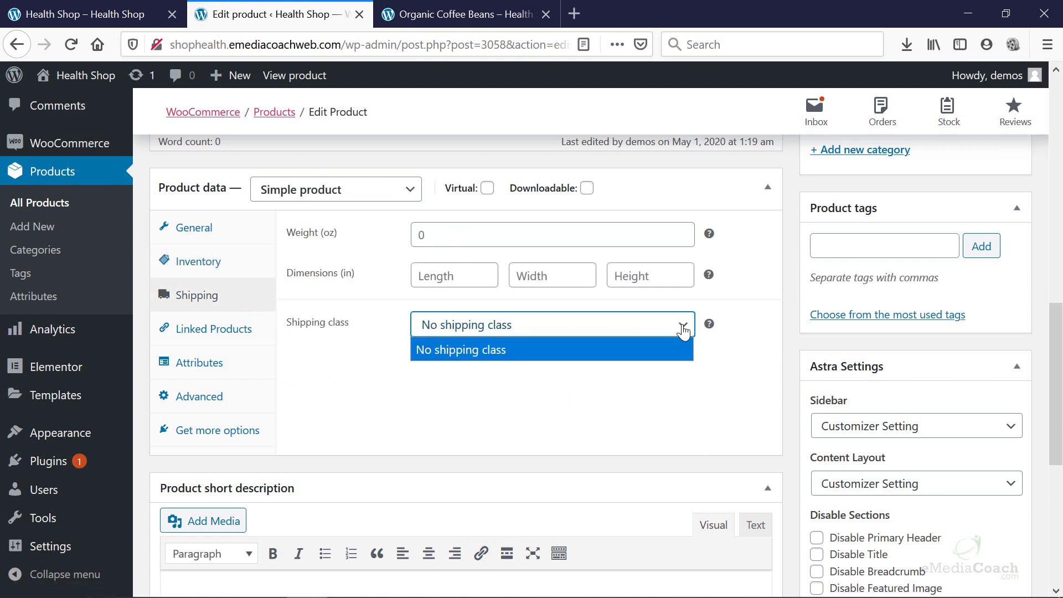
click(680, 328)
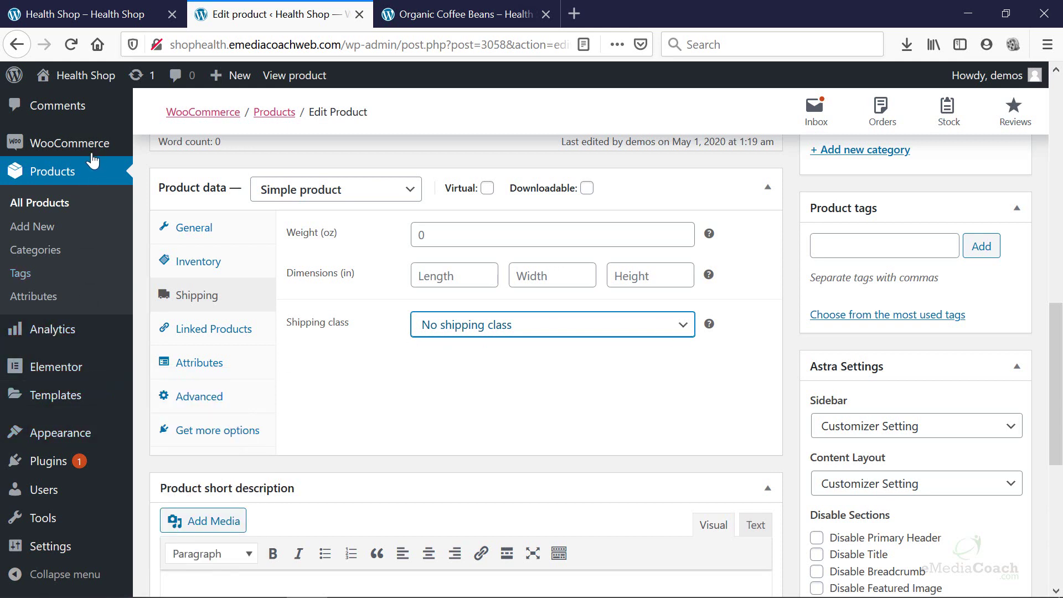
Review Linked Products, Attributes and Advanced settings, keeping the product type Simple.
mouse_move(91, 153)
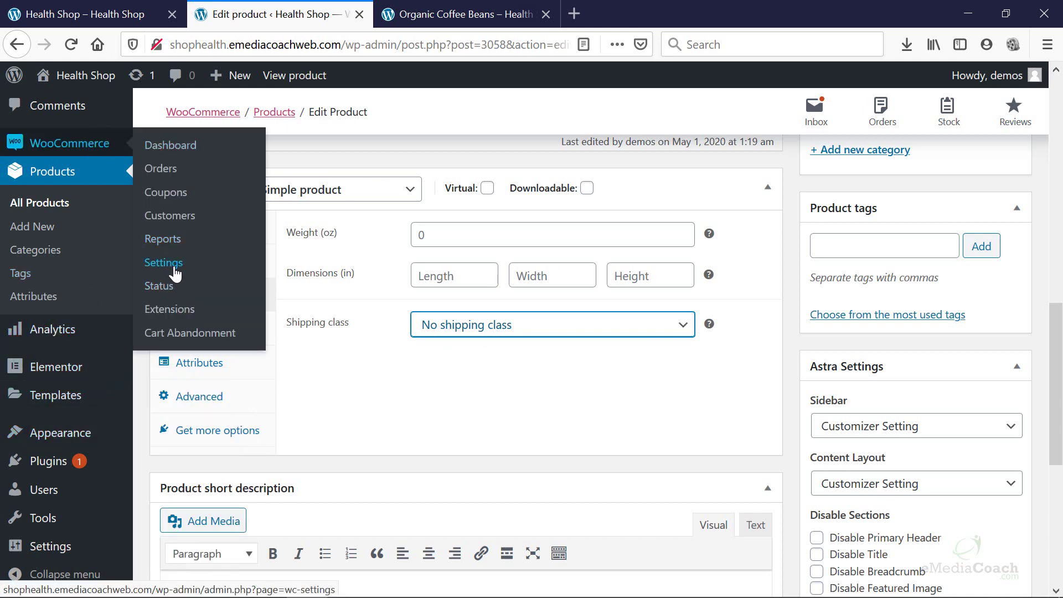
click(250, 340)
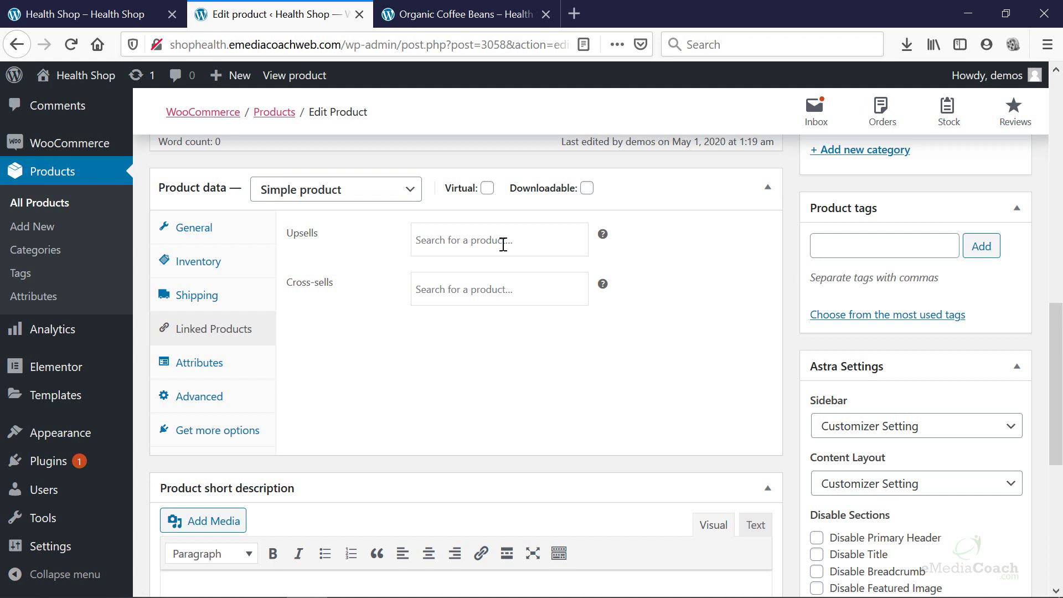
click(208, 363)
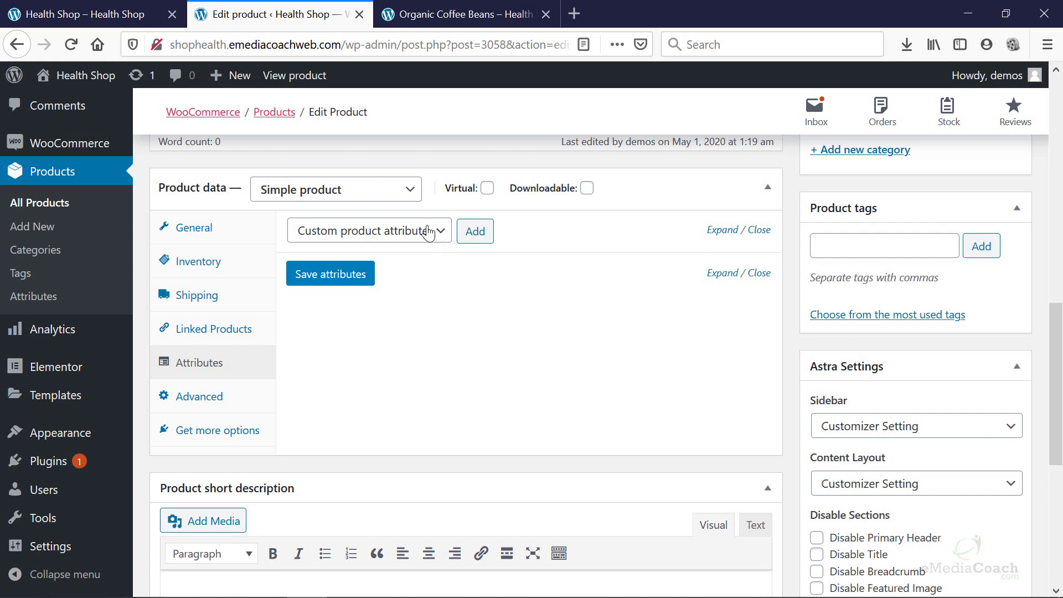
click(408, 192)
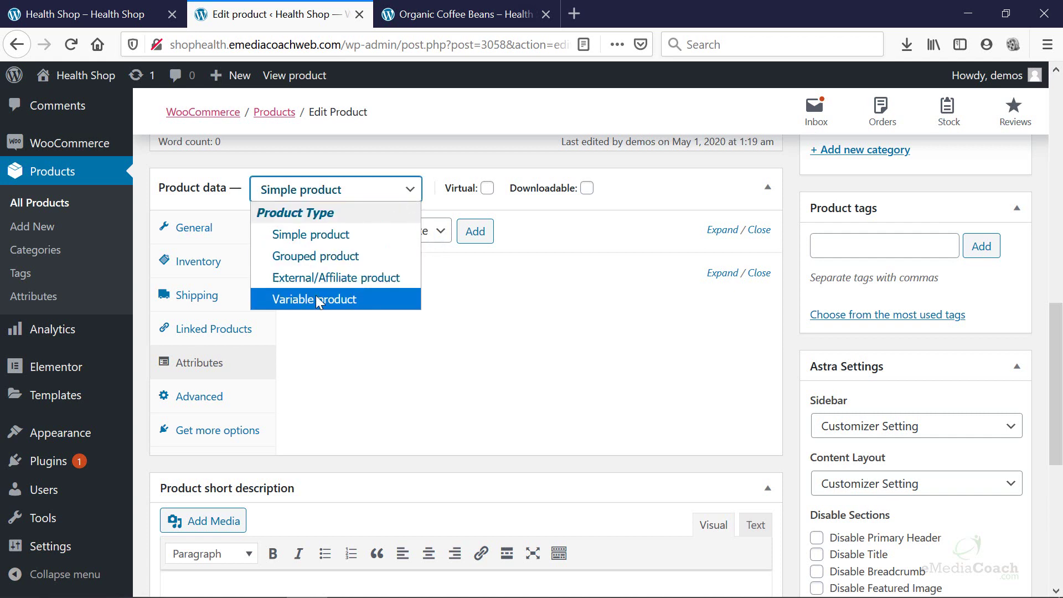
click(411, 370)
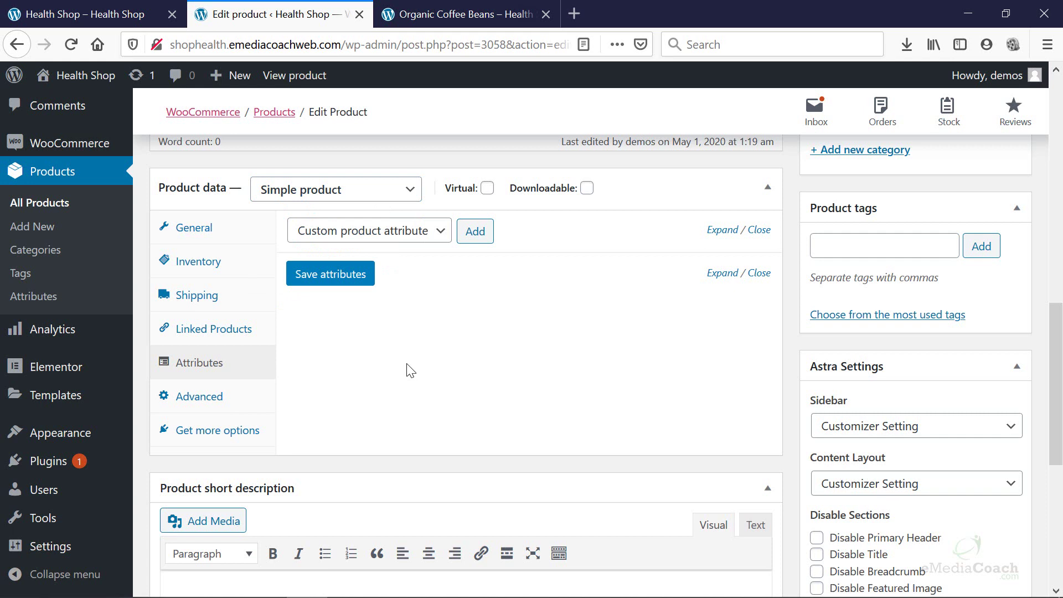
click(256, 409)
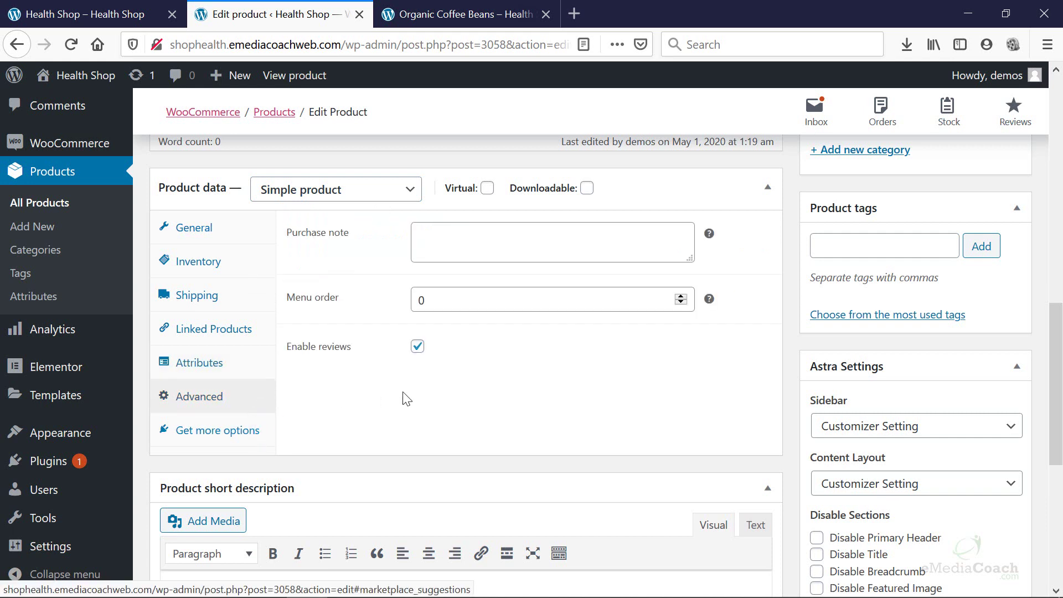
scroll(423, 393, down, 6)
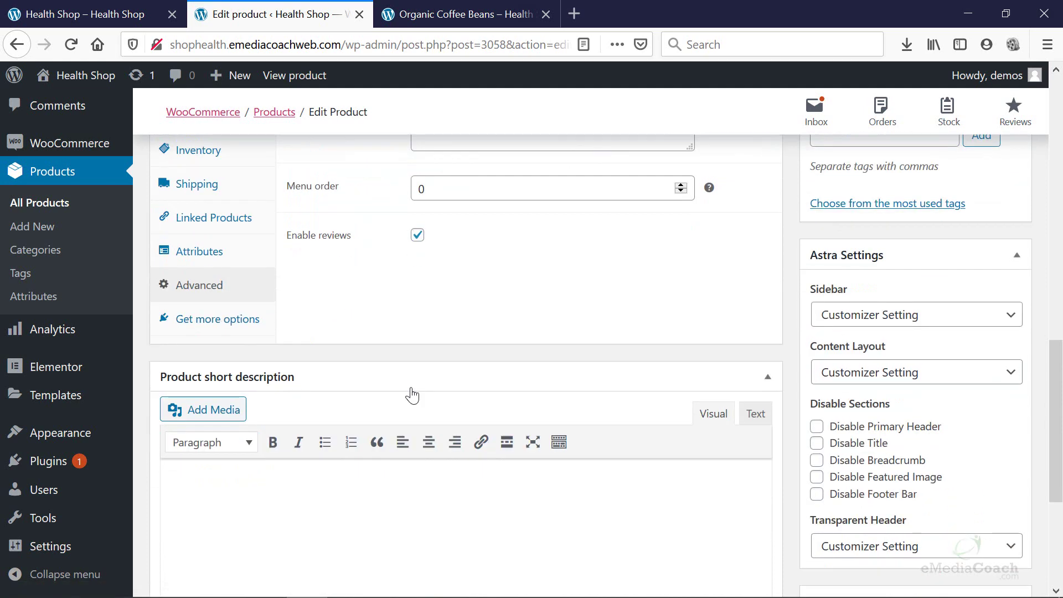
Write 'This is your product description. Enter it here to entice your customers.' twice in one paragraph.
click(295, 318)
scroll(295, 318, up, 2)
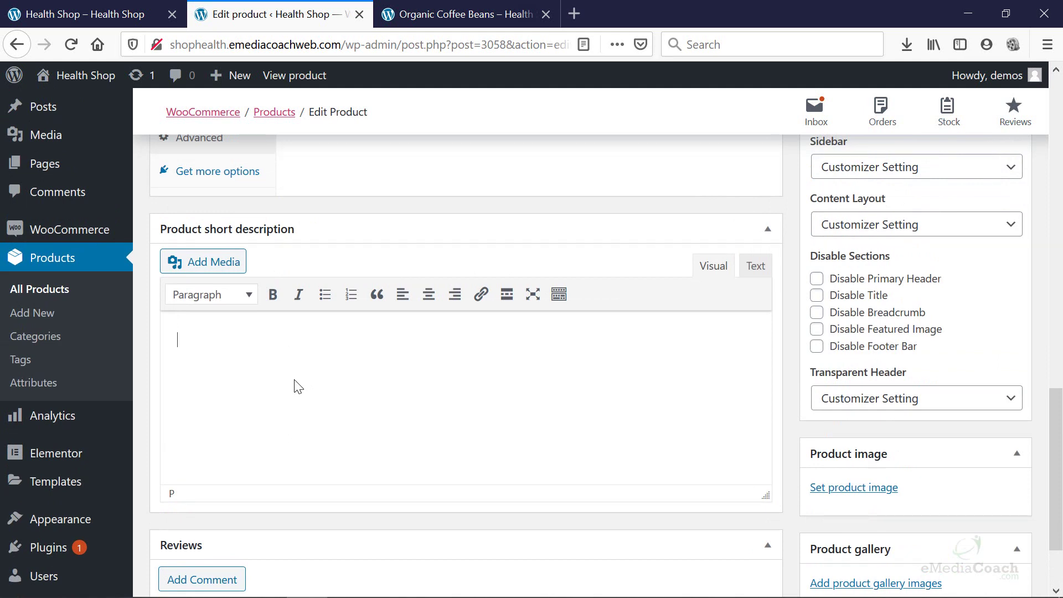
text(This is your pro)
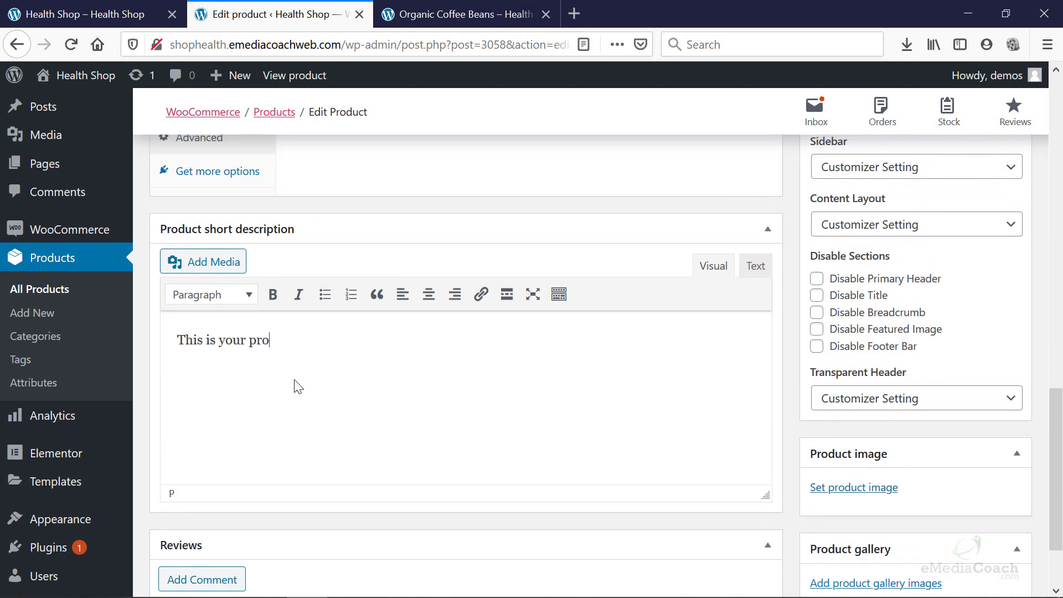
text(duct description)
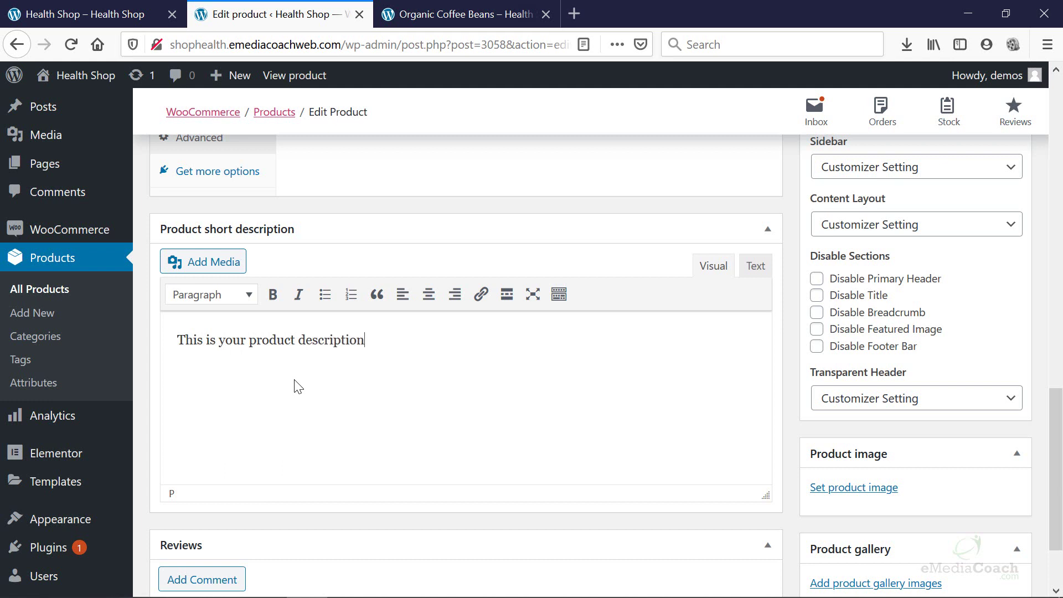
text(. Enter it here to entice yo)
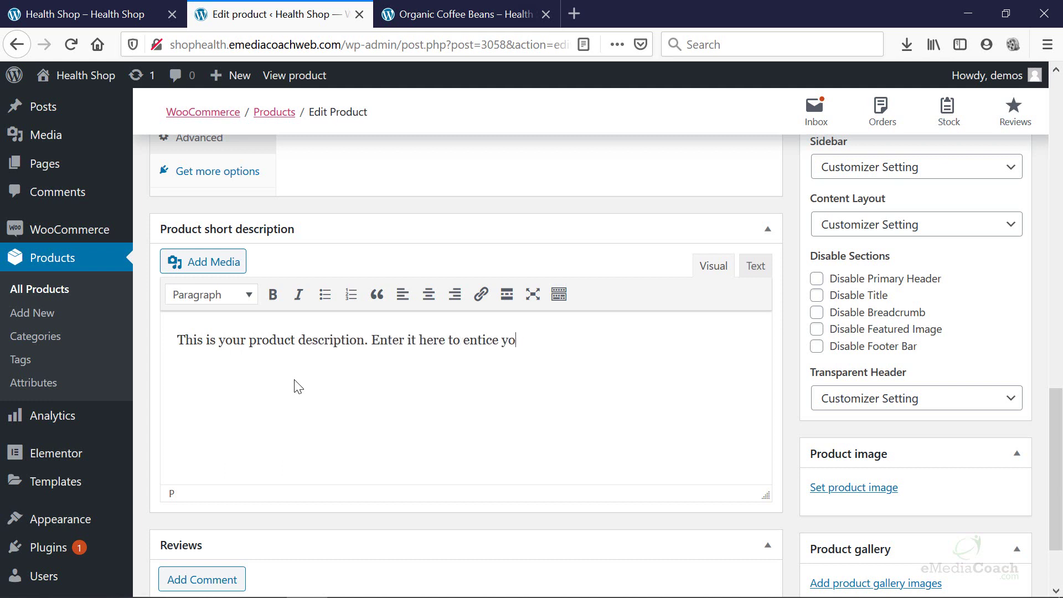
text(ur customers.)
key(ctrl+a)
key(ctrl+c)
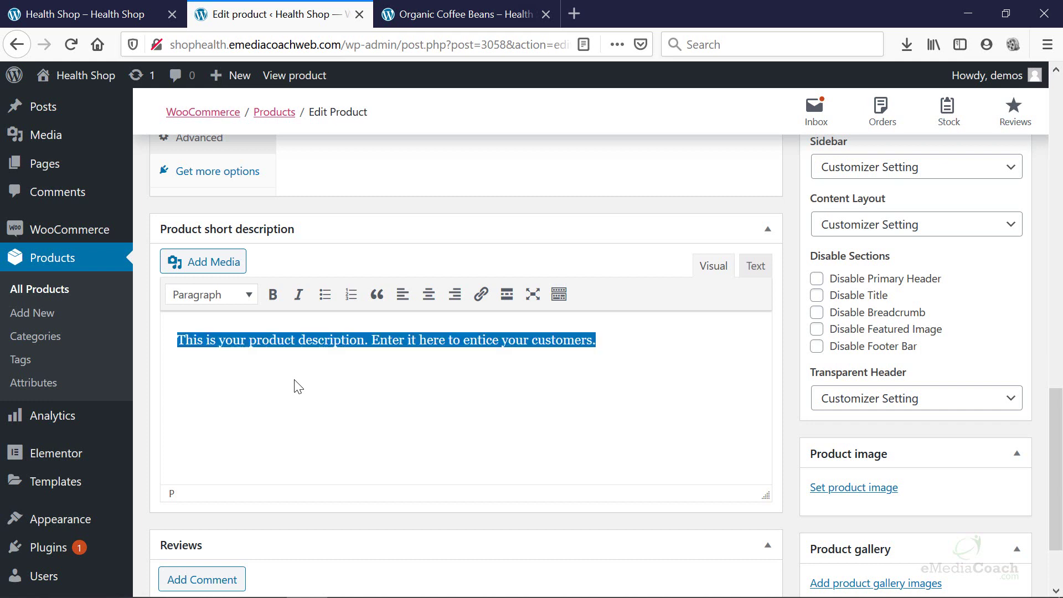
click(725, 371)
key(ctrl+v)
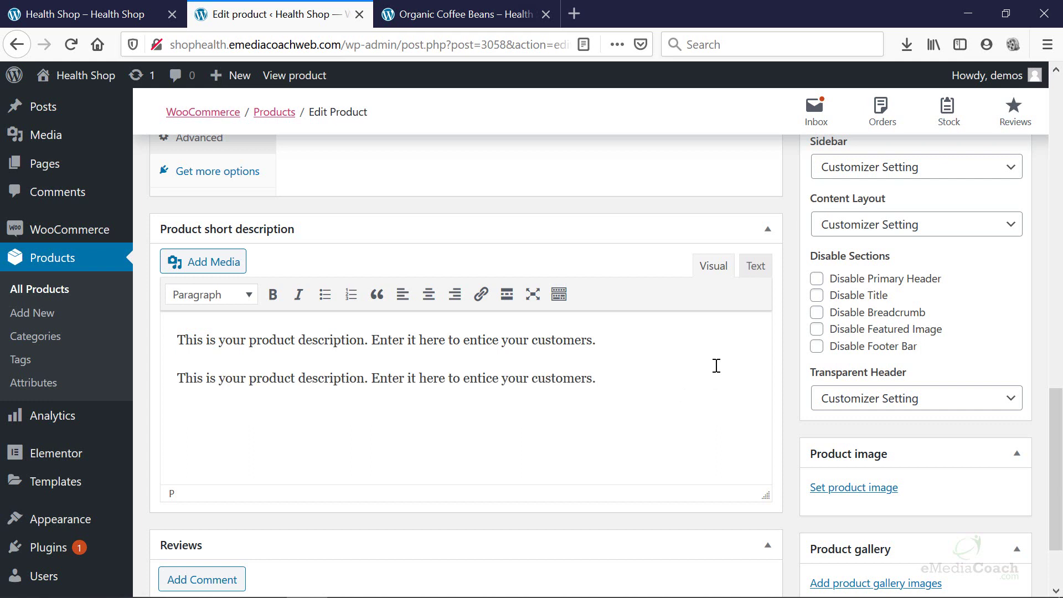
key(BackSpace)
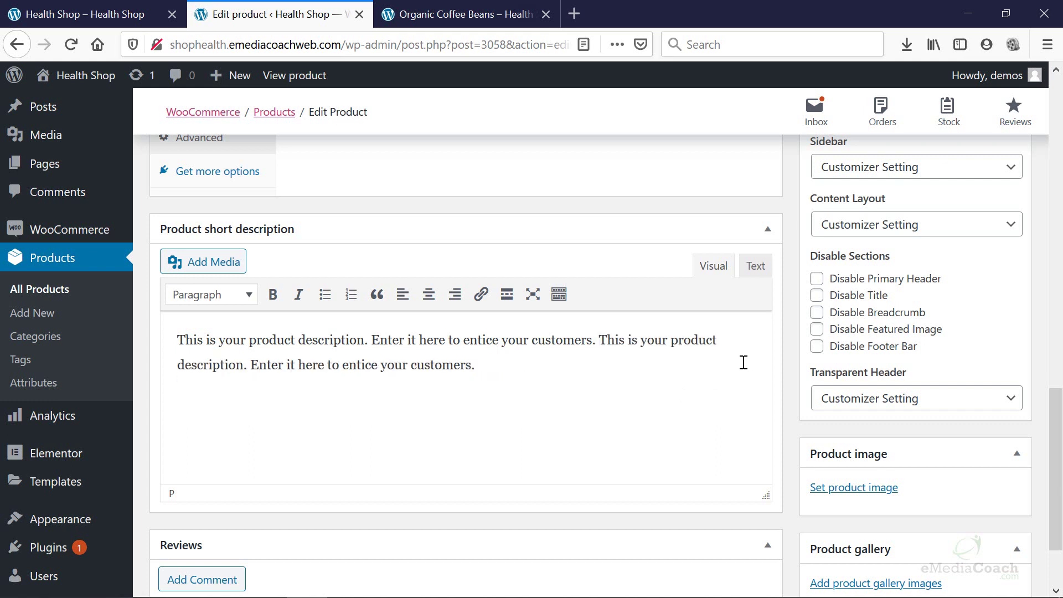
scroll(782, 375, down, 2)
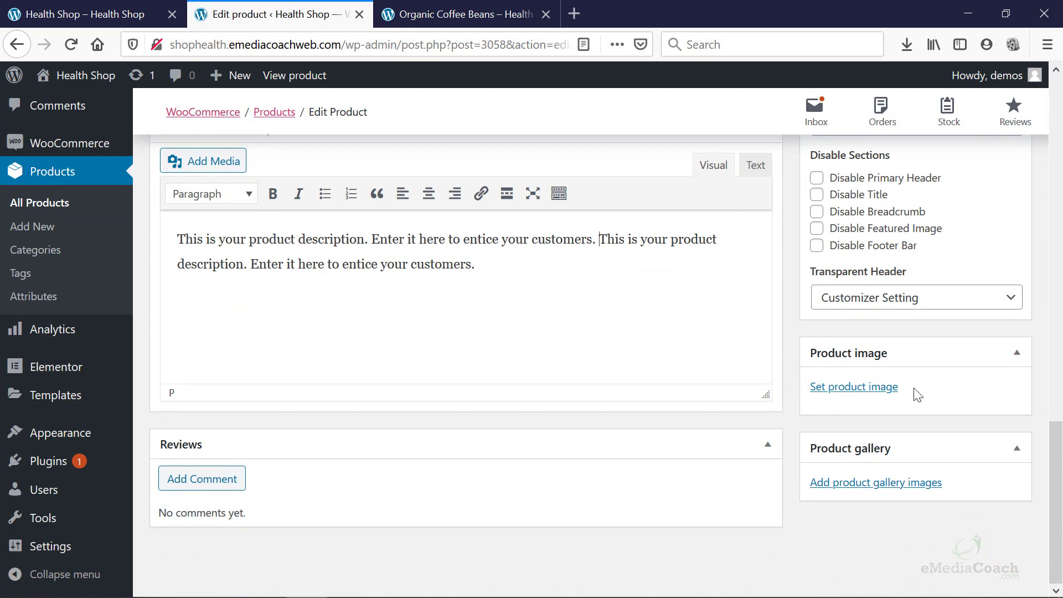
Set the Pulses bag picture product24-free-img.jpg from the Media Library as product image.
click(879, 389)
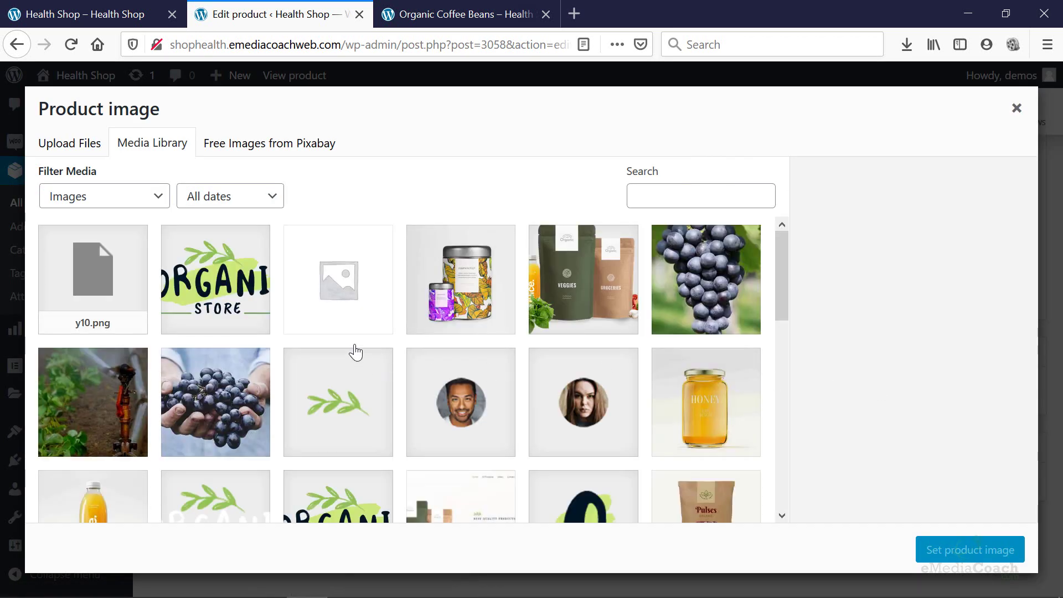
scroll(335, 323, down, 2)
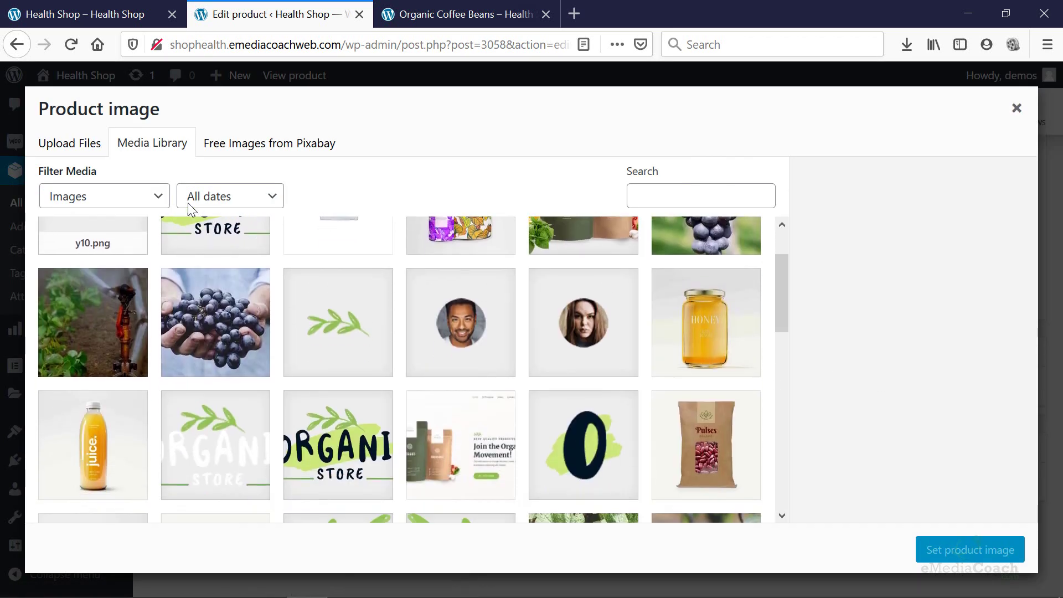
click(95, 154)
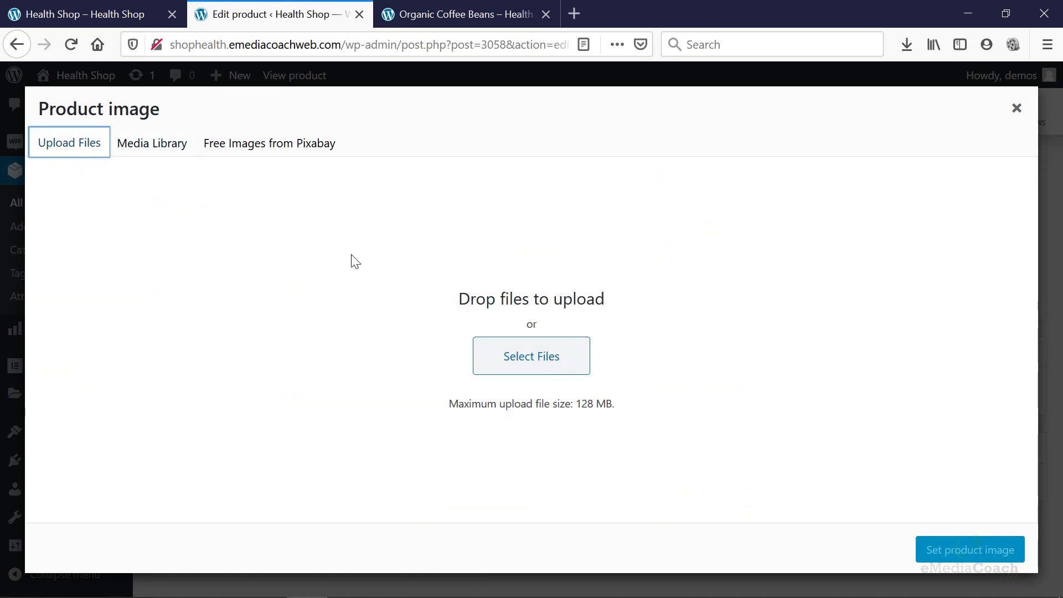
click(150, 157)
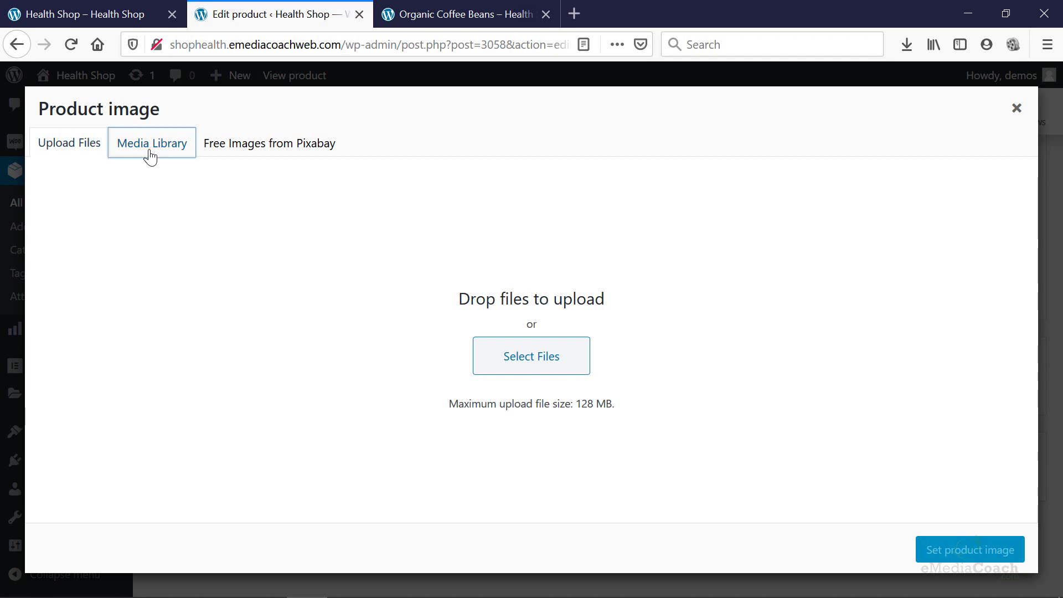
scroll(579, 360, down, 3)
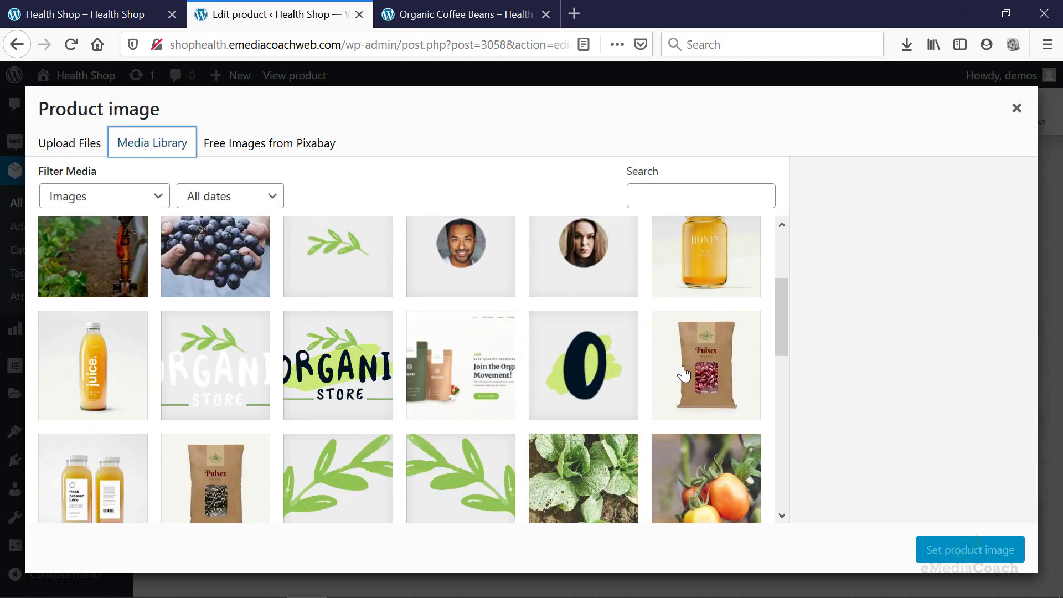
scroll(684, 374, down, 3)
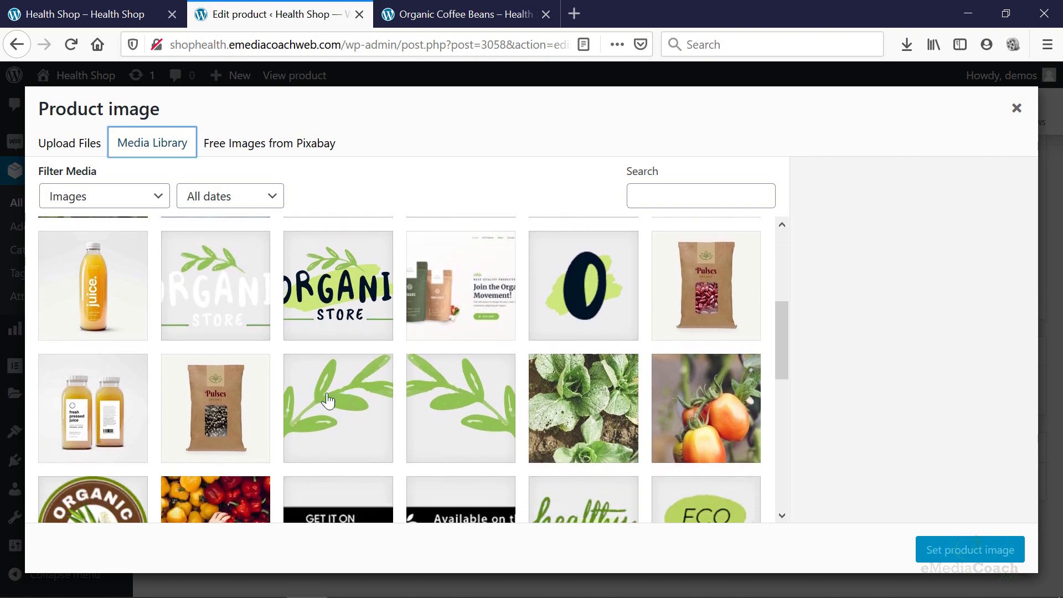
scroll(238, 421, down, 10)
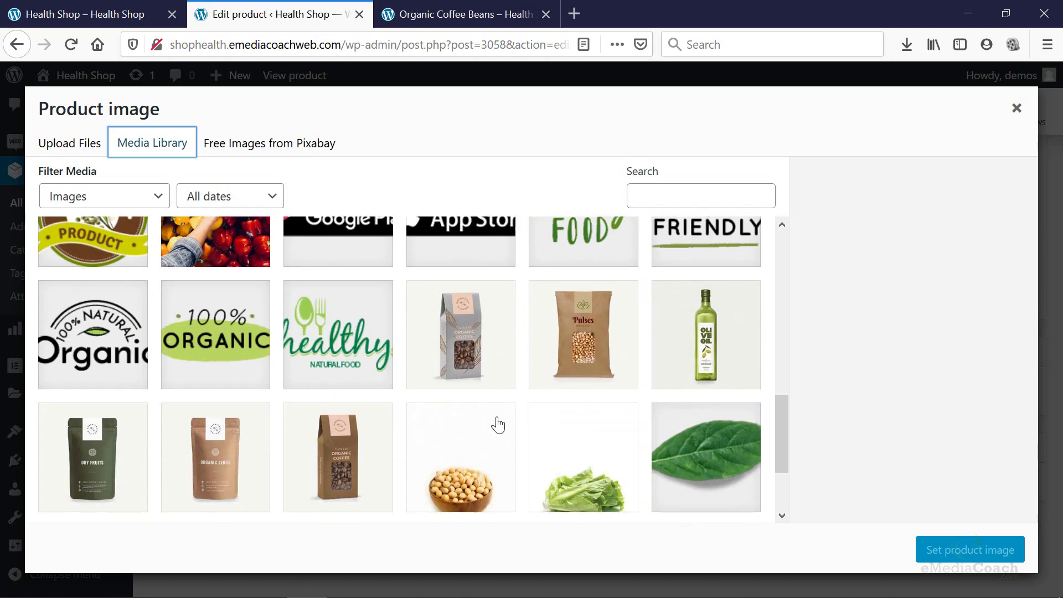
click(577, 372)
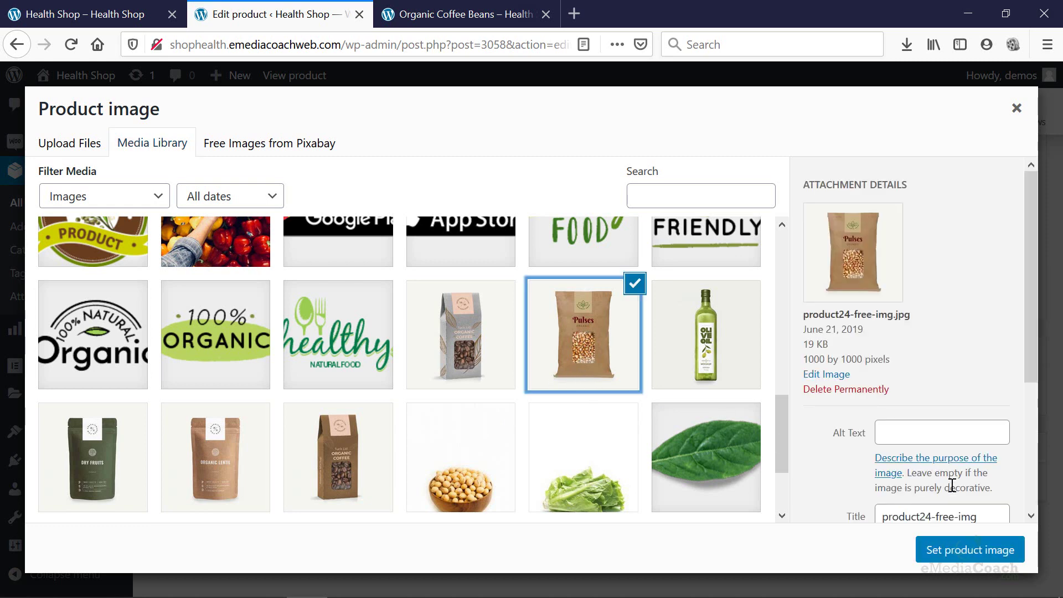
scroll(952, 485, down, 3)
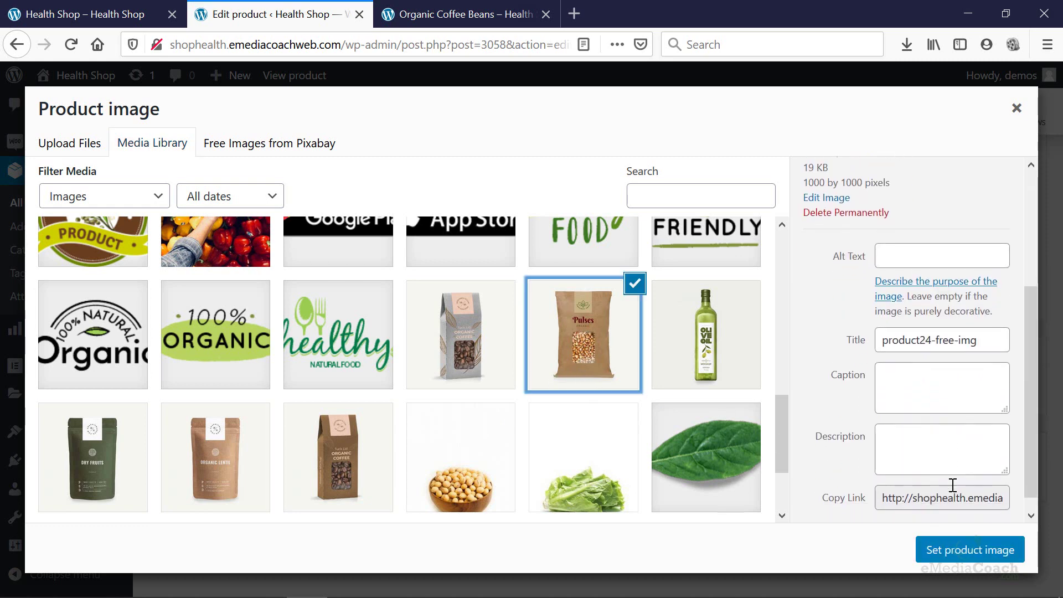
click(975, 557)
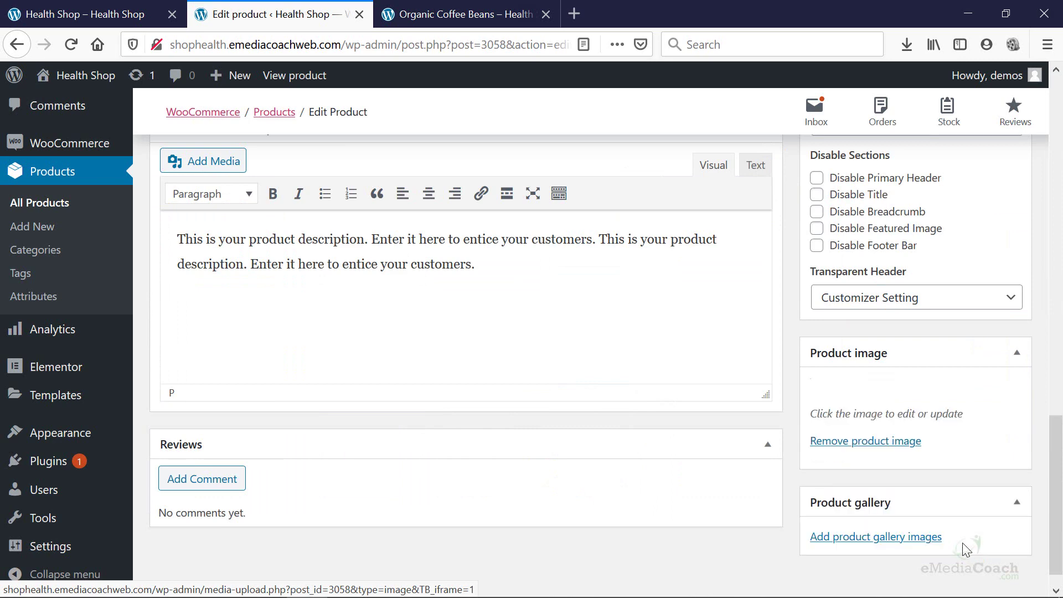
scroll(963, 543, up, 5)
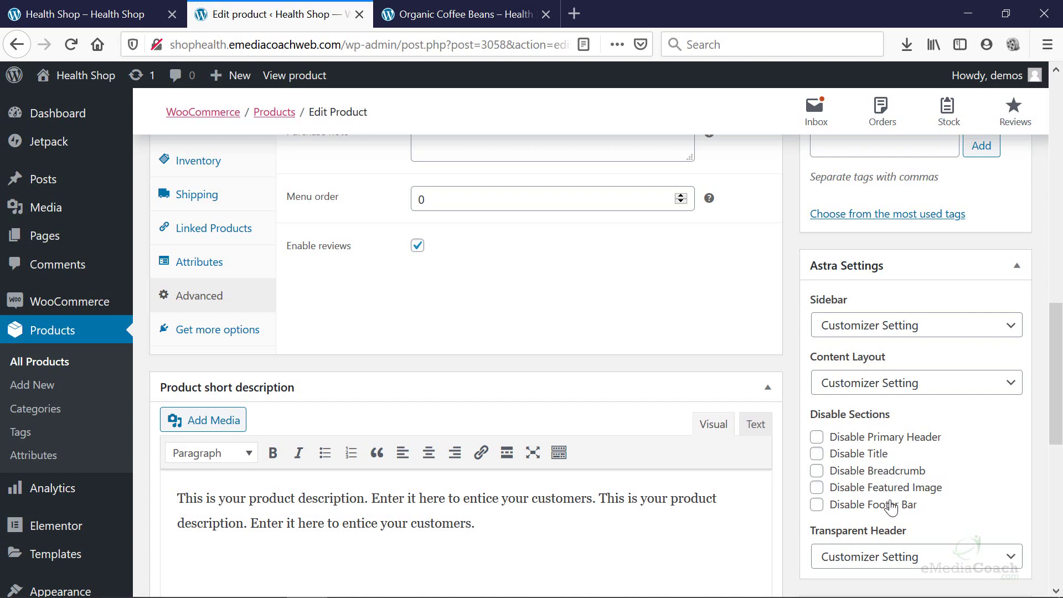
scroll(894, 505, up, 3)
scroll(895, 505, up, 4)
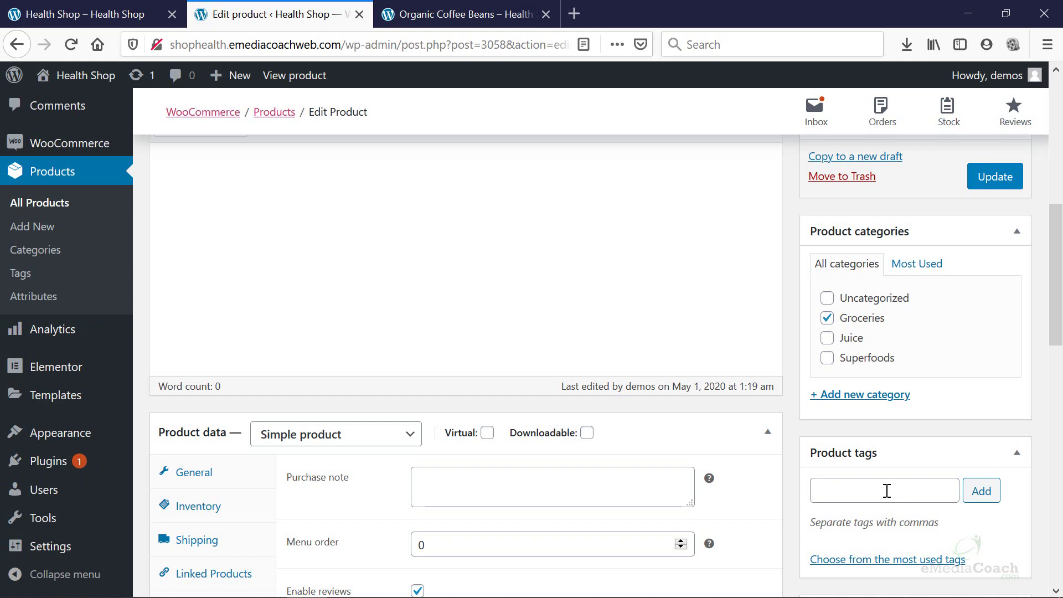
Add the product tags coffee and beans.
click(887, 492)
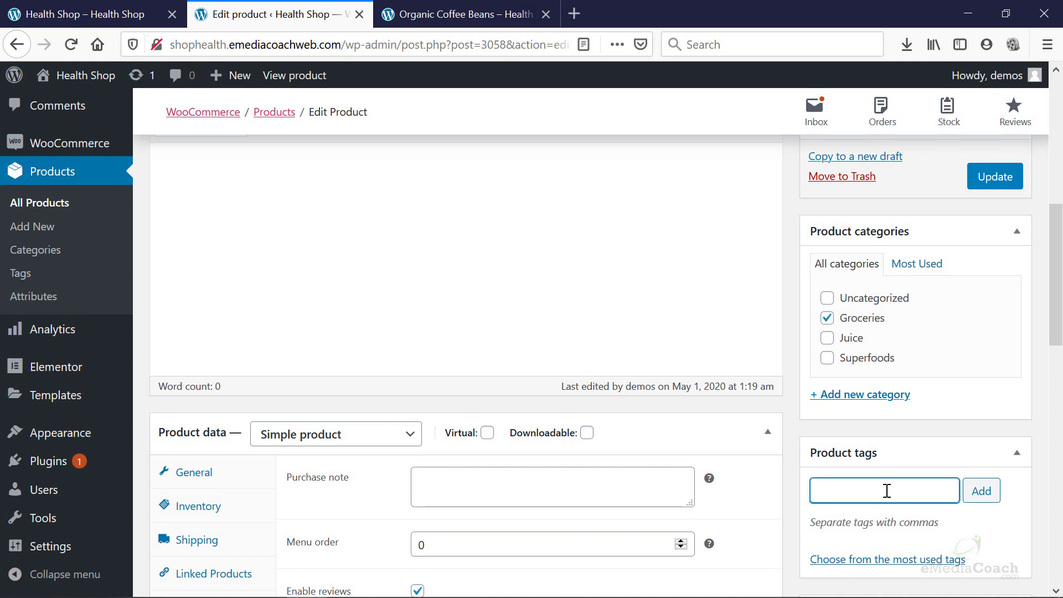
text(cod)
key(BackSpace)
text(ffee,)
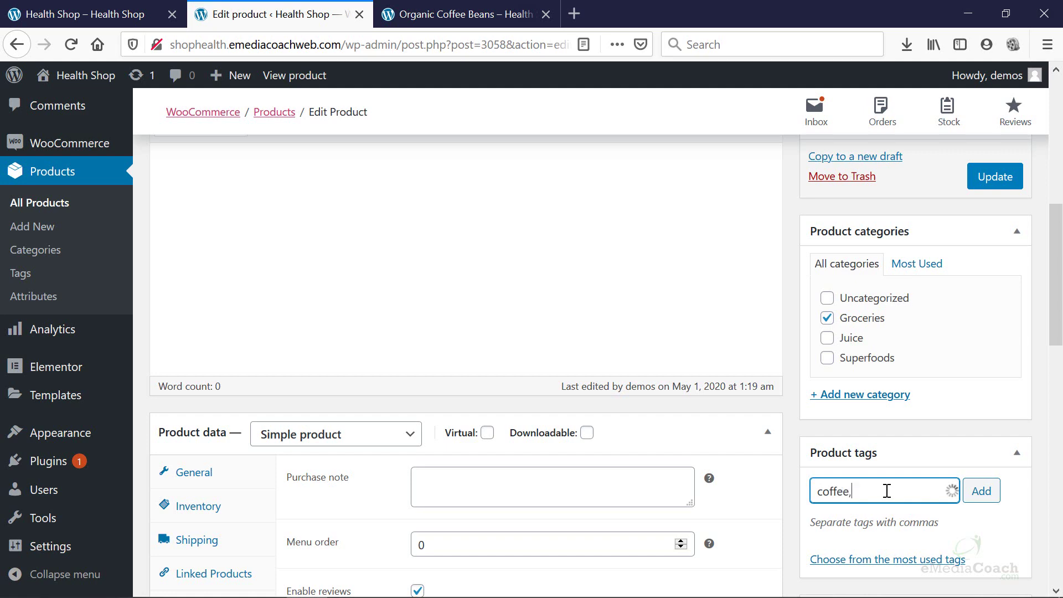
text( beans)
click(985, 500)
Update the product and reload its storefront page in the other tab.
scroll(949, 444, up, 5)
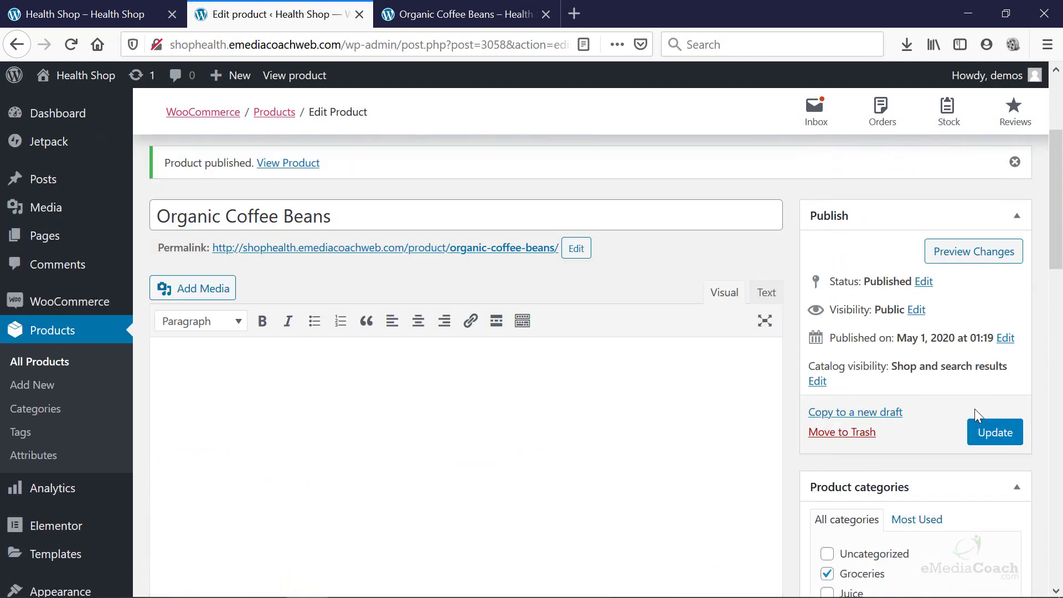
click(988, 430)
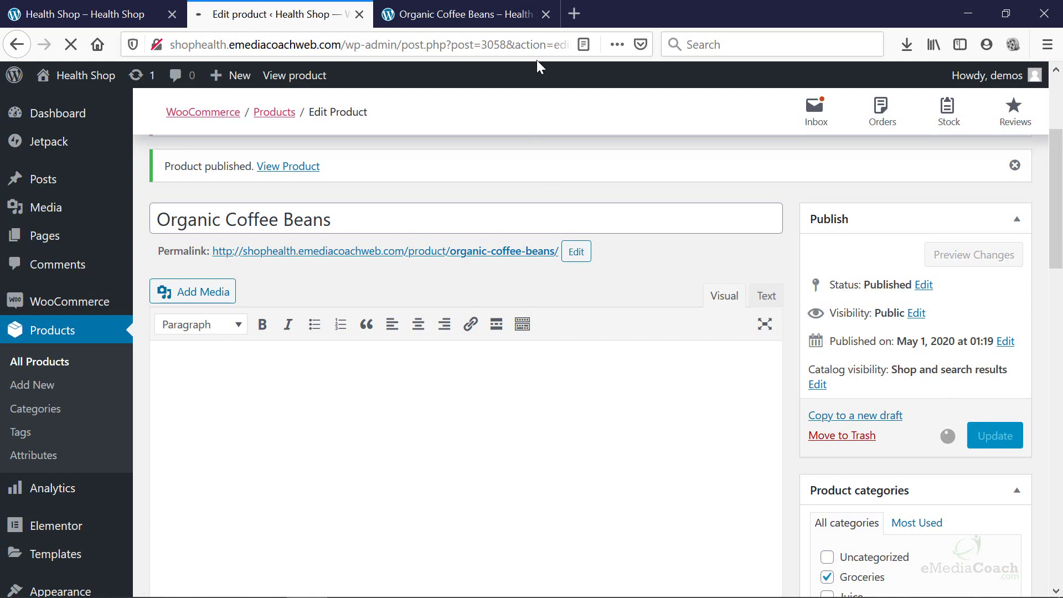
click(507, 17)
key(F5)
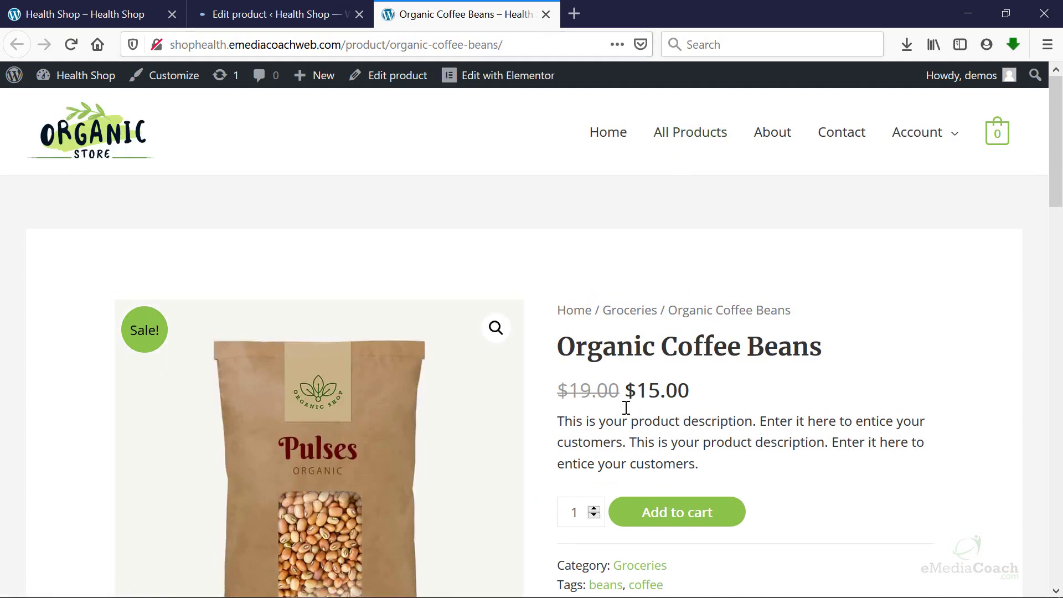
From the Organic Coffee Beans storefront page, open the Groceries category link in a new tab.
scroll(533, 288, down, 5)
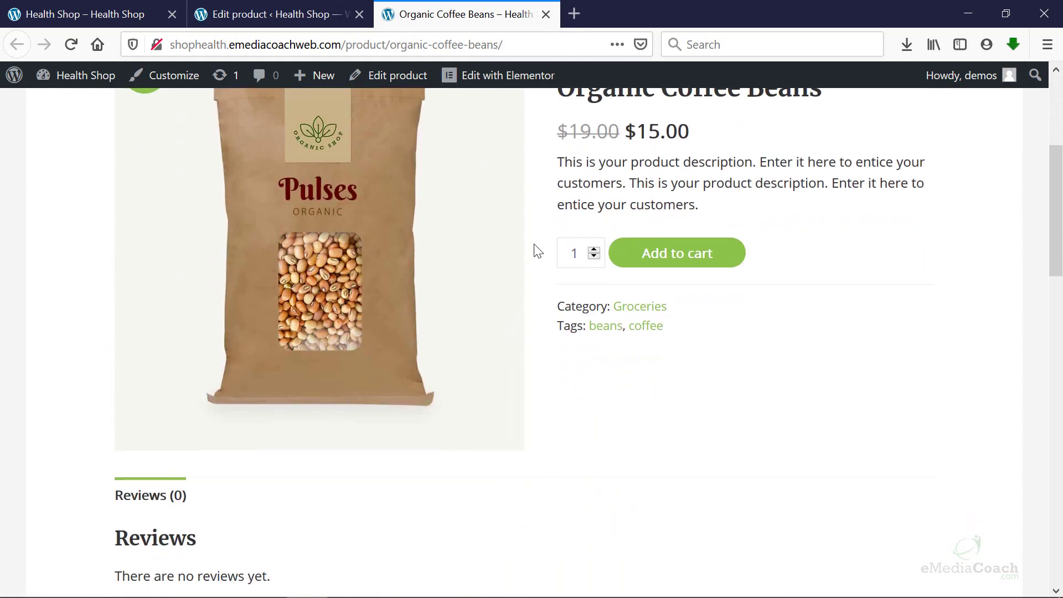
scroll(537, 251, up, 2)
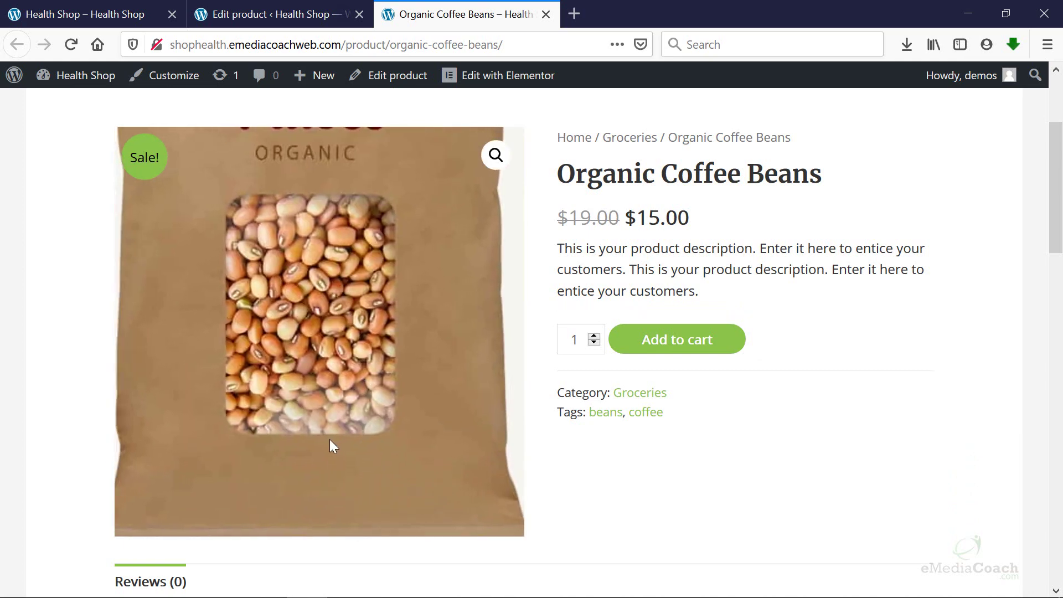
scroll(658, 526, down, 3)
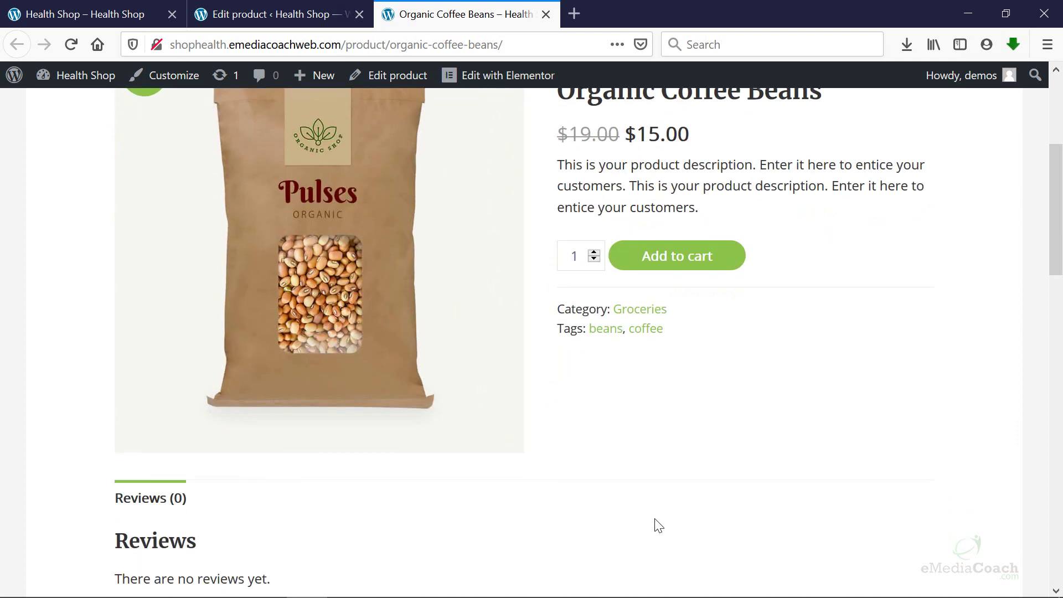
scroll(659, 526, up, 3)
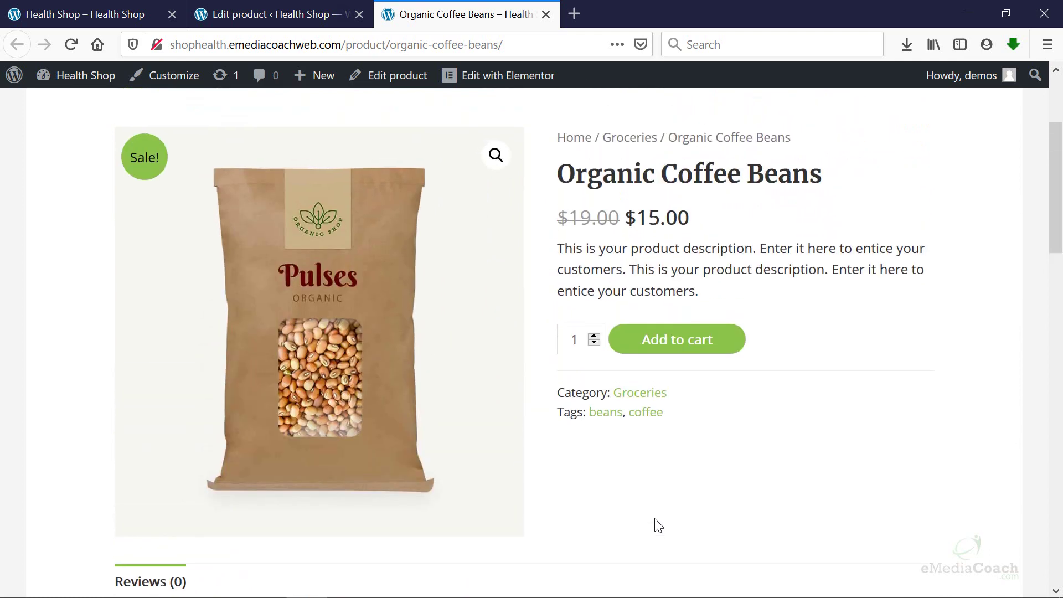
scroll(658, 527, down, 6)
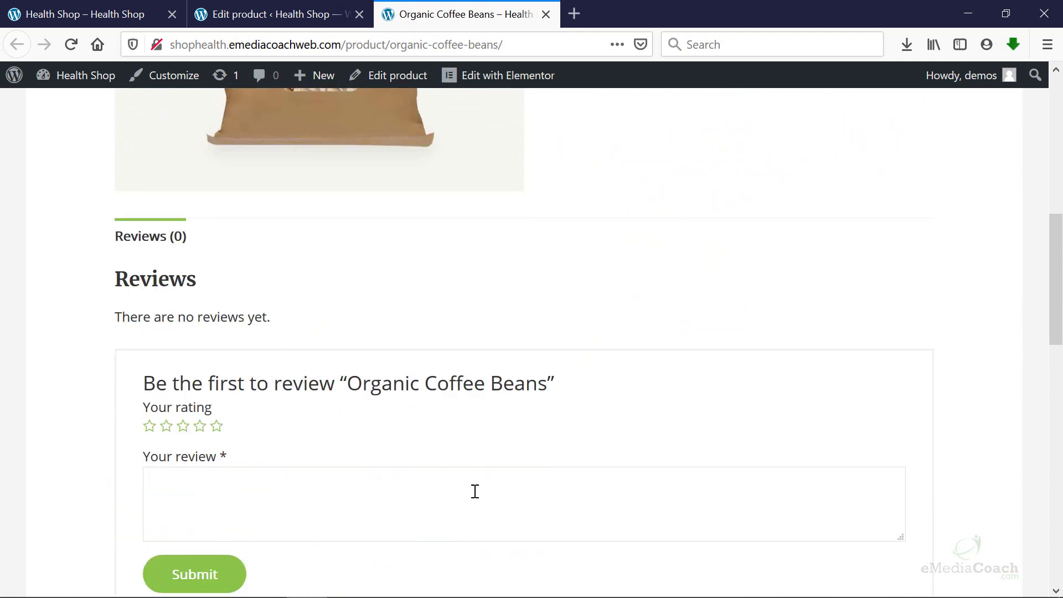
scroll(346, 479, down, 3)
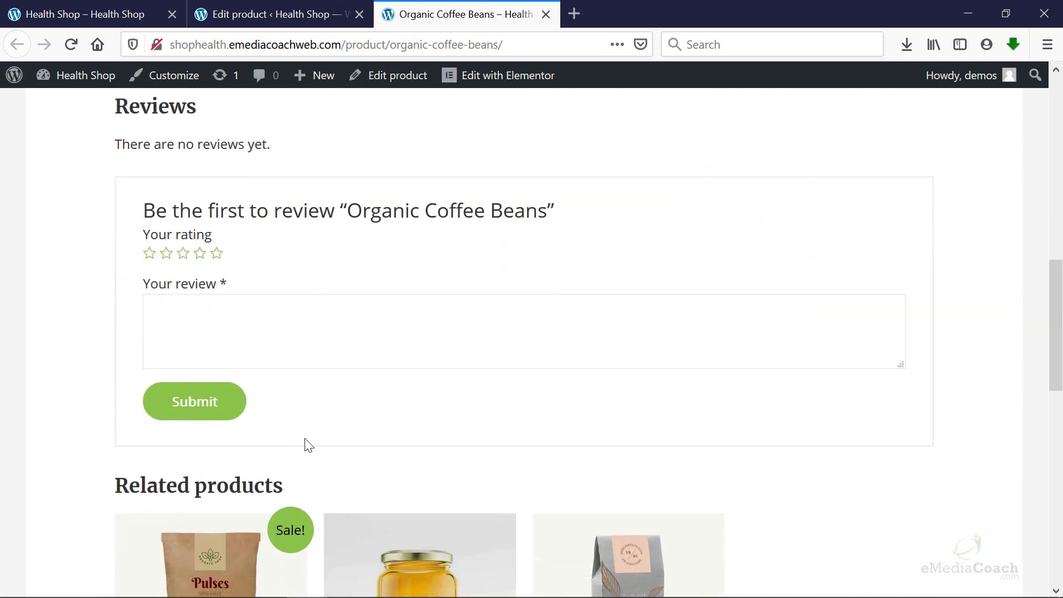
scroll(102, 445, down, 5)
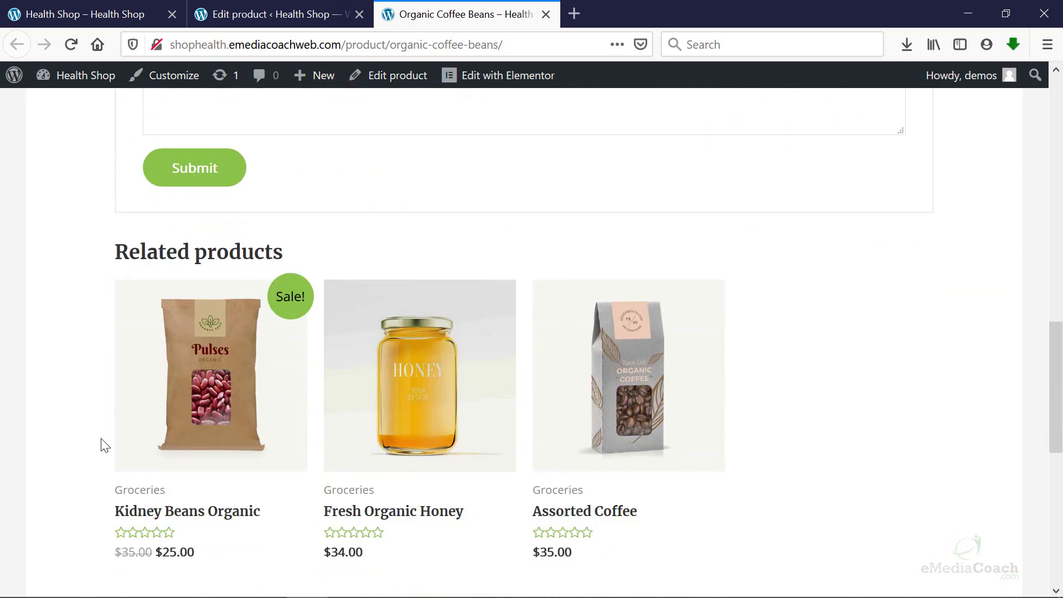
scroll(103, 439, up, 15)
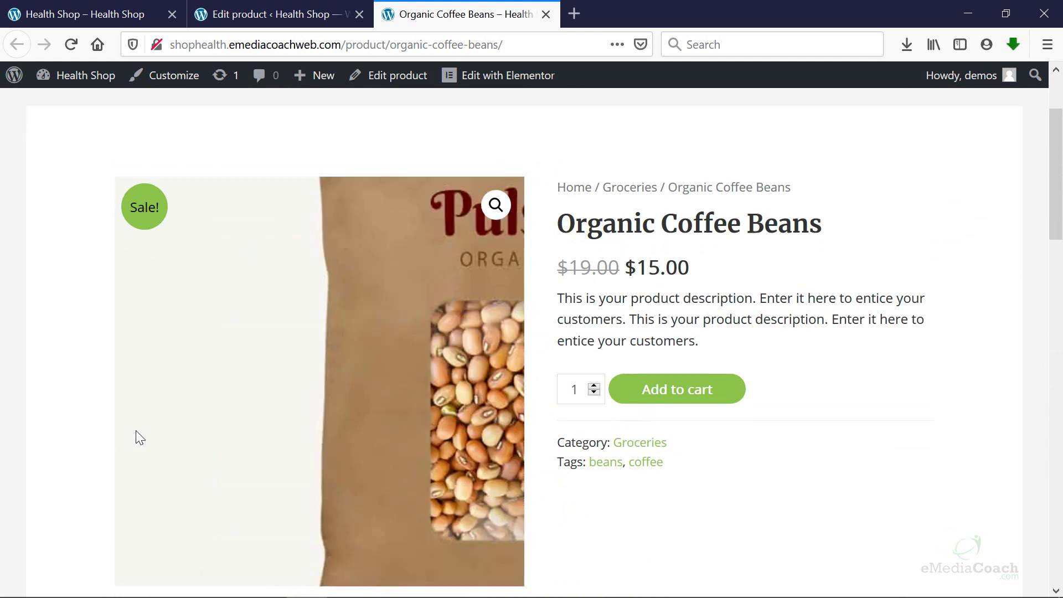
scroll(136, 437, down, 3)
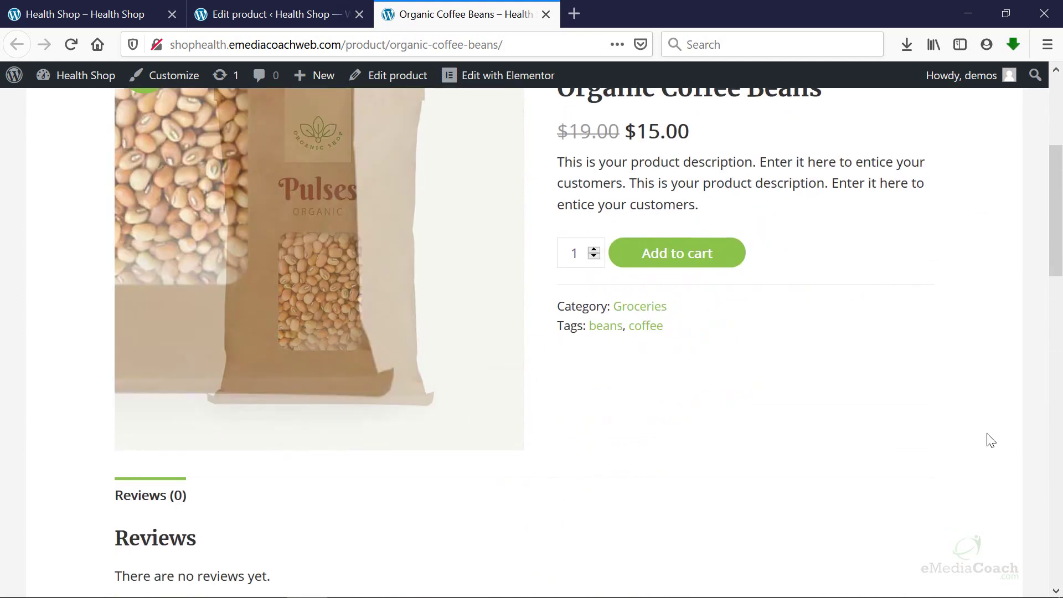
scroll(684, 441, up, 2)
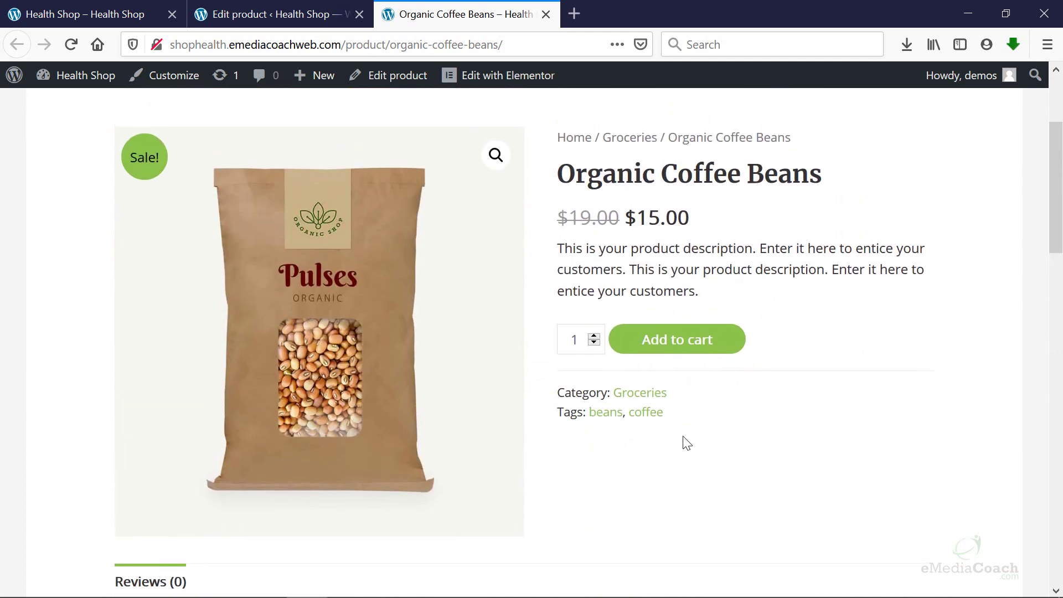
right_click(652, 396)
click(685, 407)
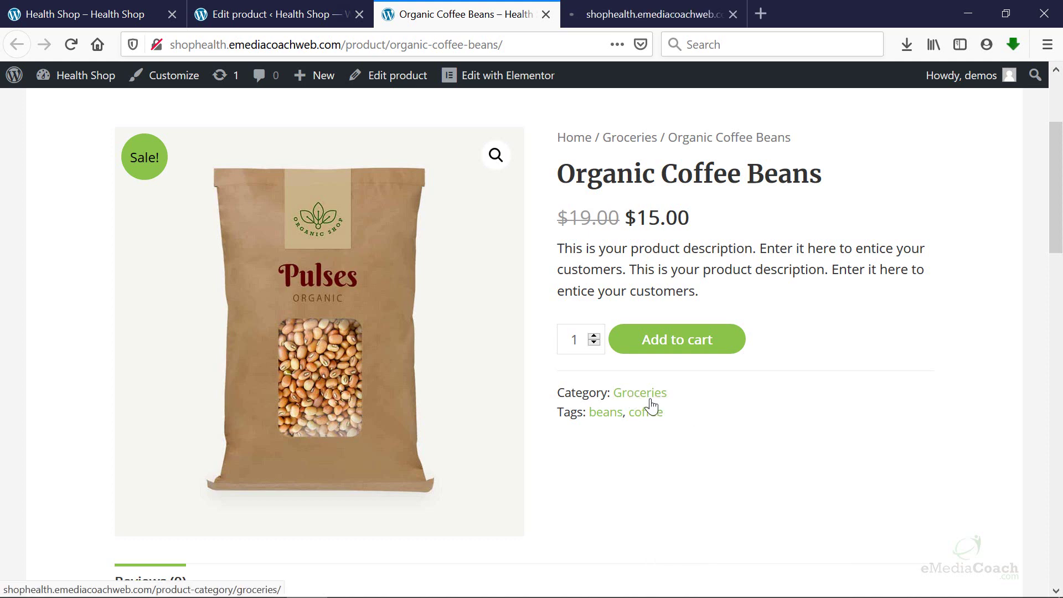
click(649, 15)
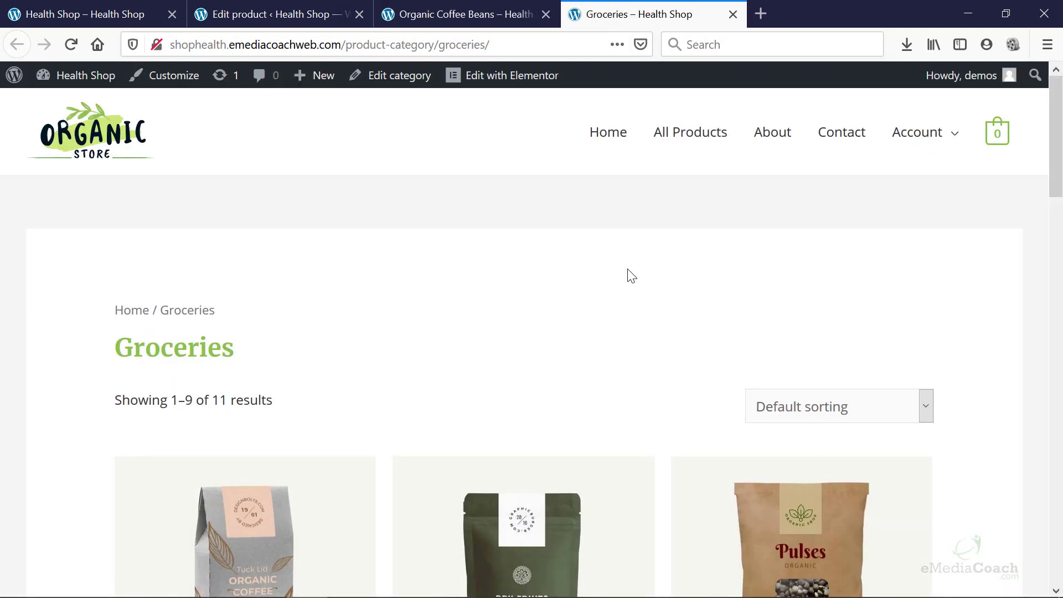
scroll(628, 280, down, 3)
scroll(624, 280, down, 2)
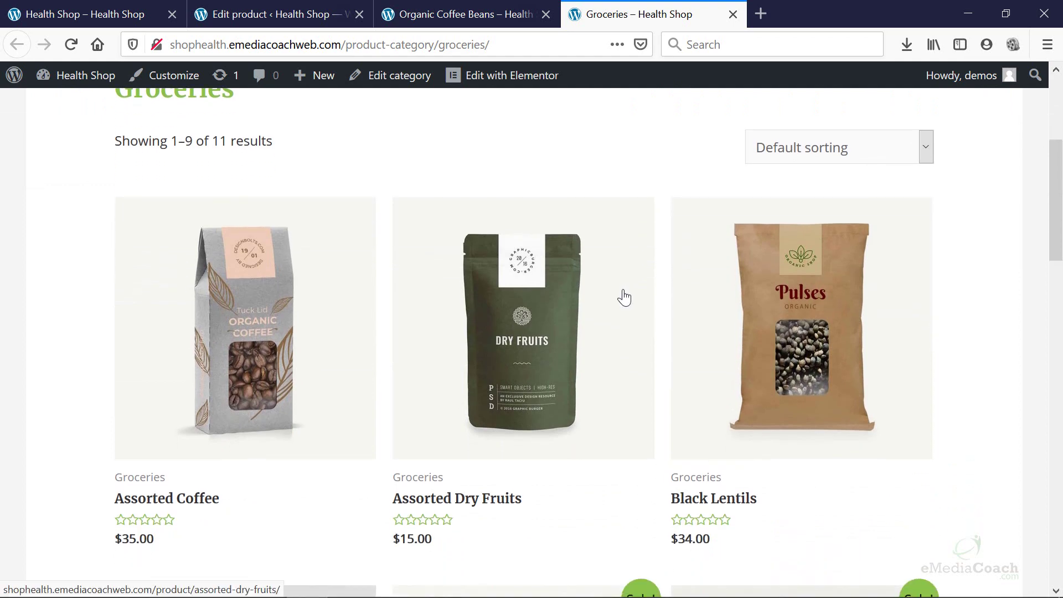
scroll(617, 435, down, 4)
scroll(625, 453, down, 4)
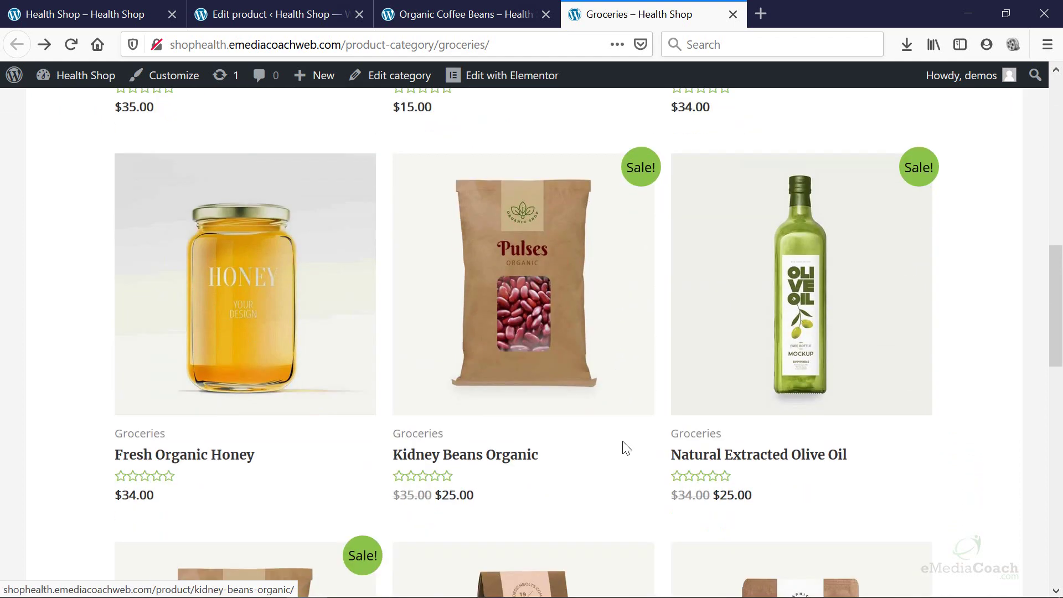
scroll(623, 448, up, 3)
scroll(623, 443, up, 10)
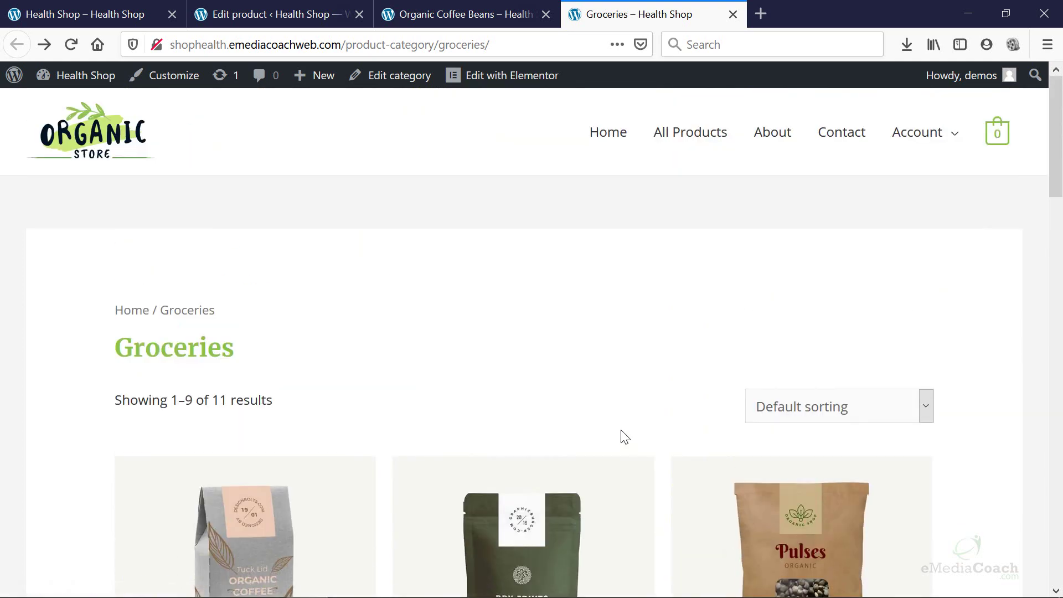
click(461, 26)
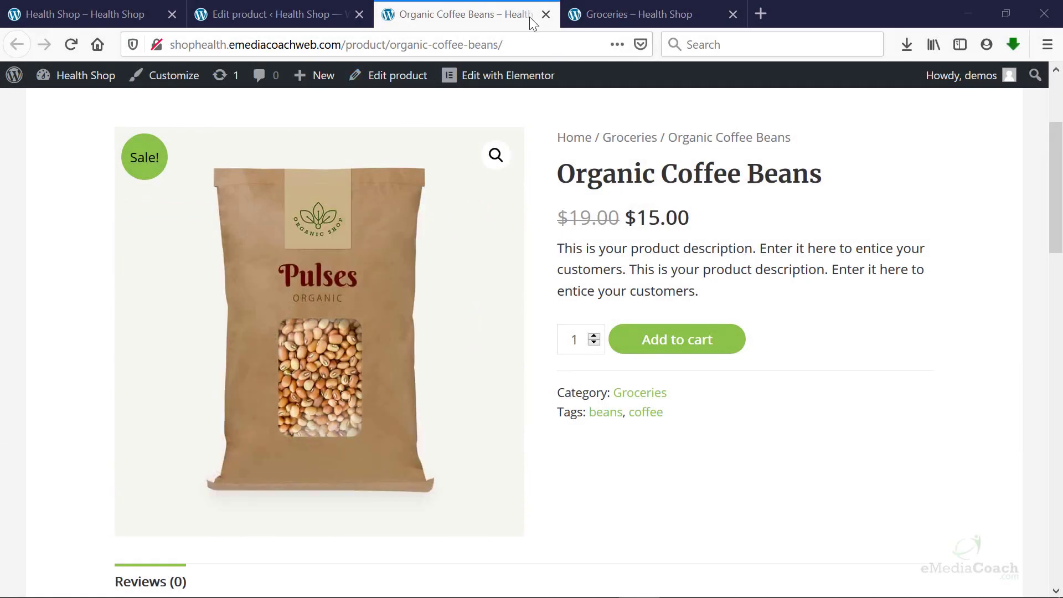
Close both storefront tabs and start a new product 'Organic Coffee Beans' in Groceries.
click(546, 14)
click(546, 14)
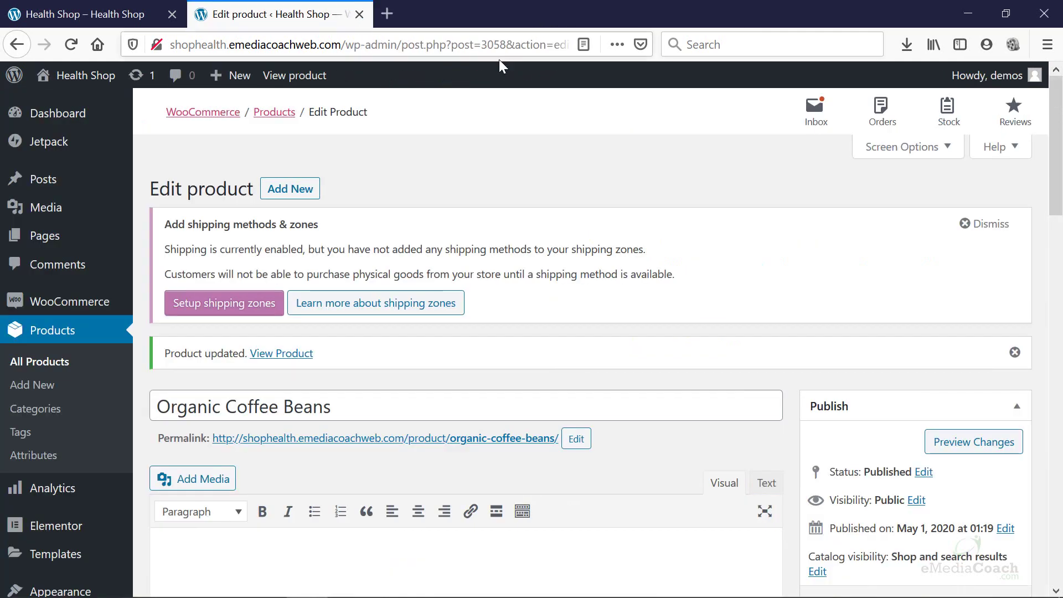
click(55, 387)
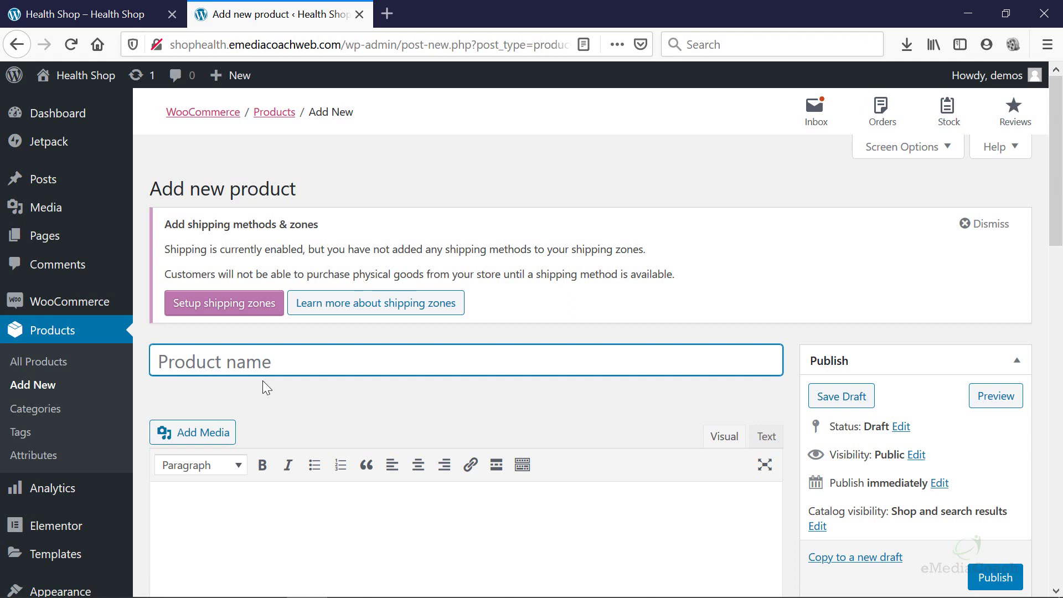
text(Organic Coff)
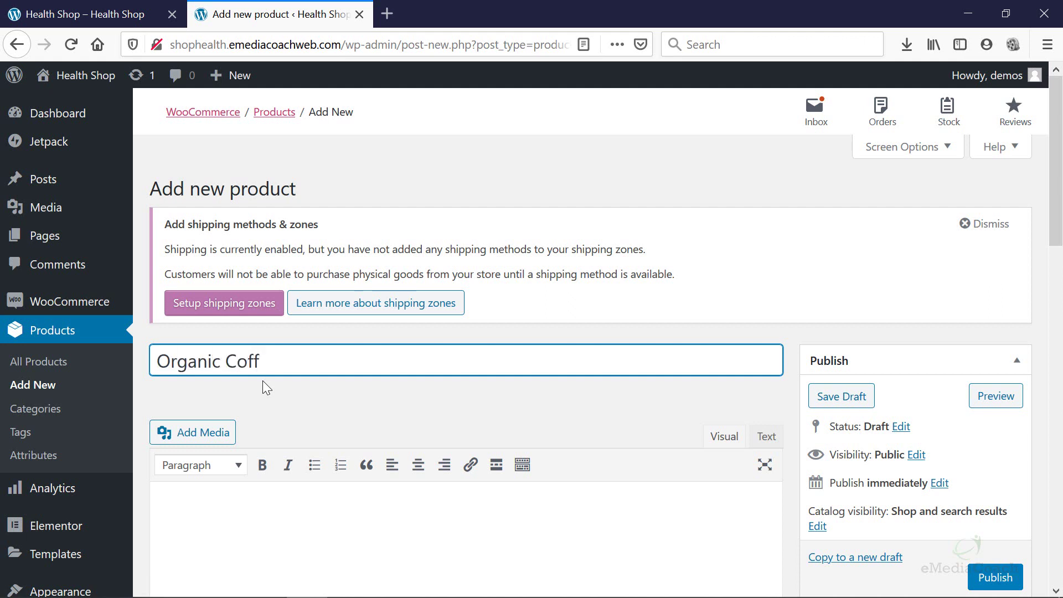
text(ee Beans)
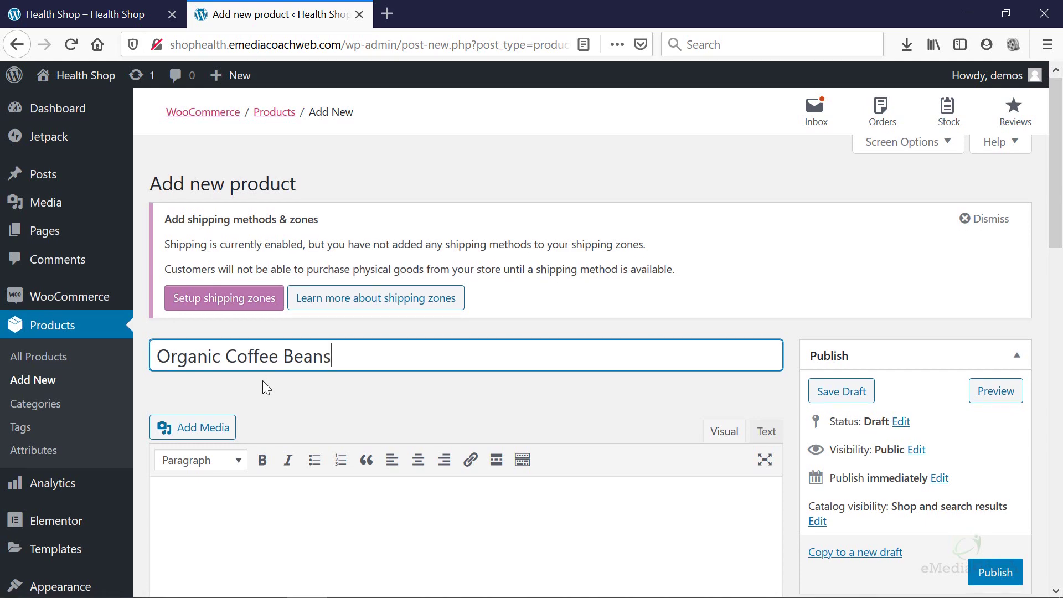
scroll(262, 380, down, 8)
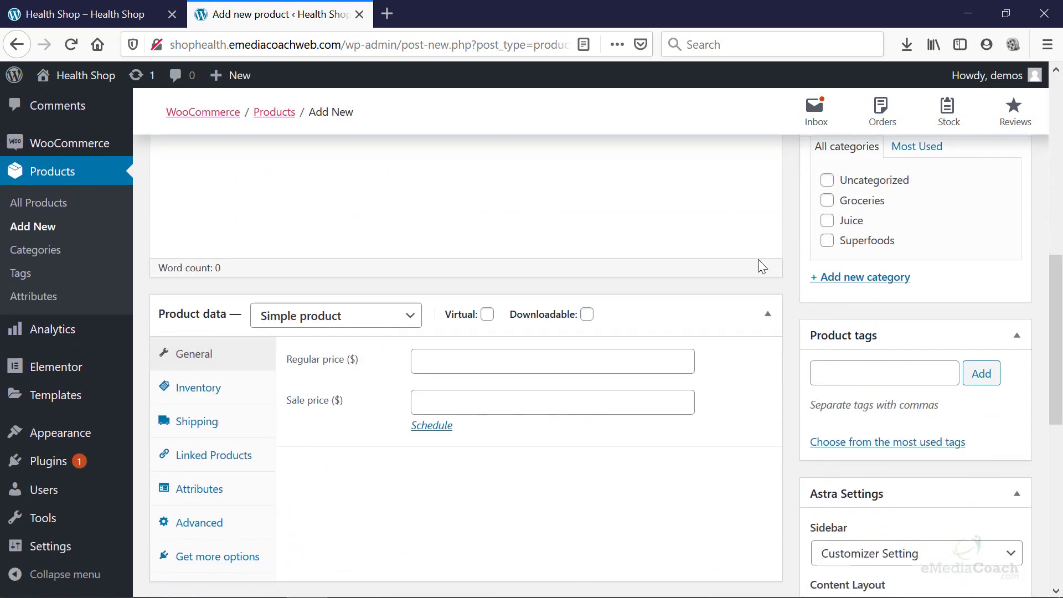
click(827, 200)
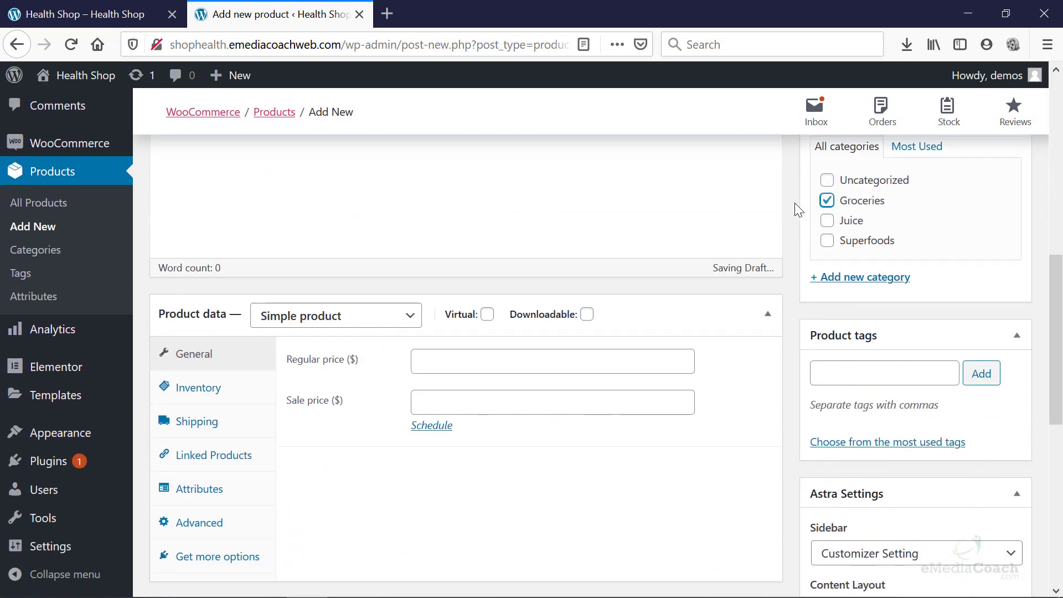
scroll(391, 260, down, 2)
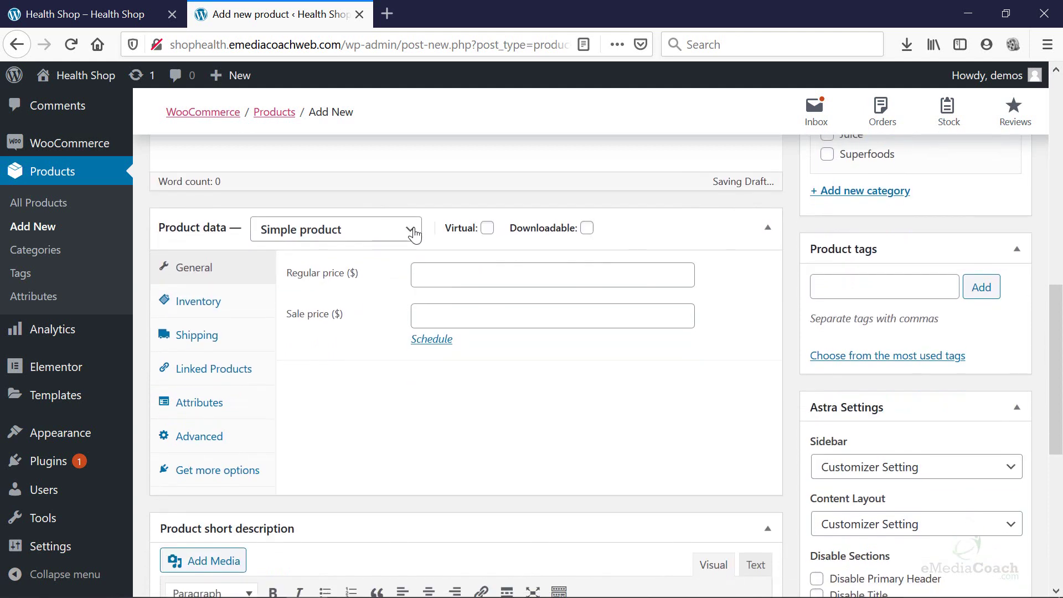
Change the product type to Variable product, then view Shipping, Linked Products and Attributes.
click(414, 233)
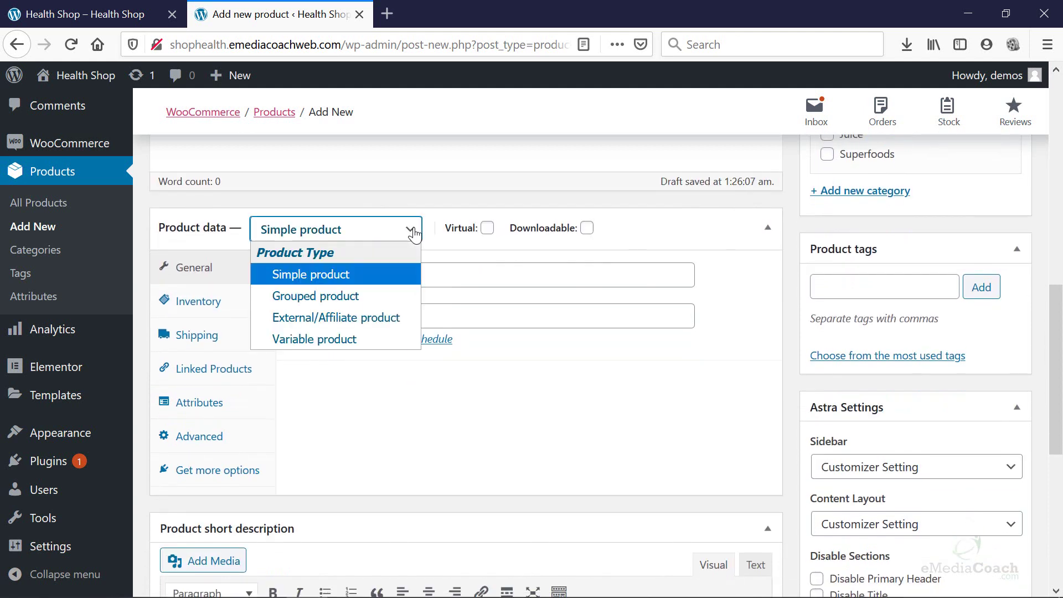
click(338, 340)
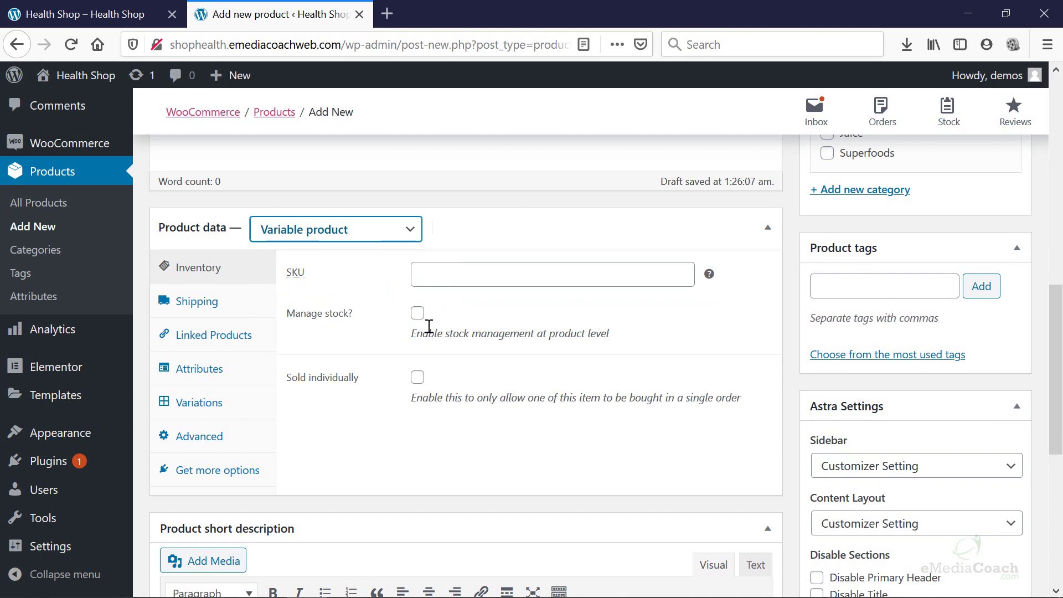
click(241, 306)
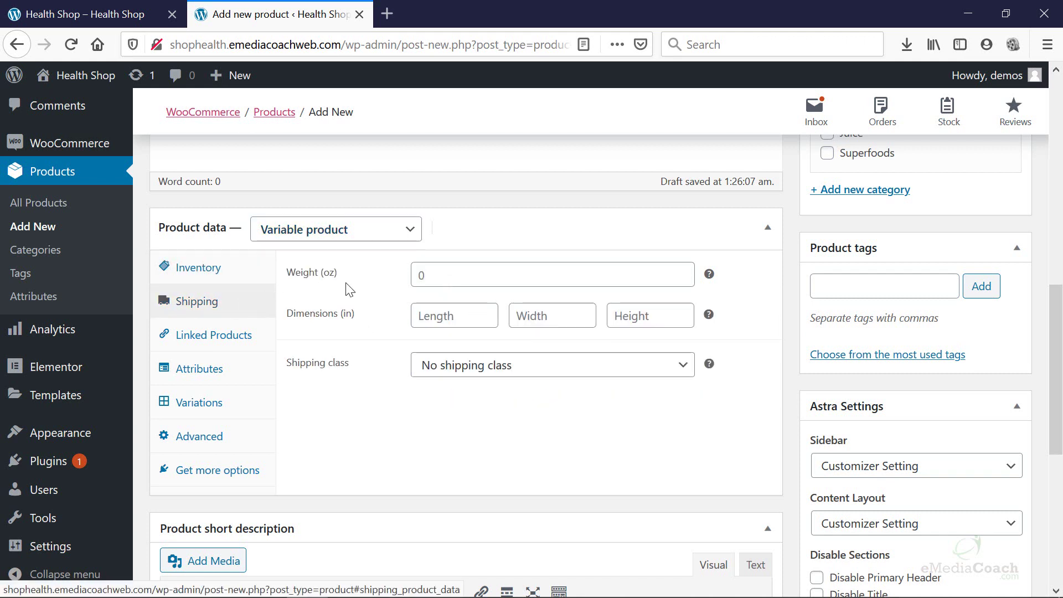
click(216, 342)
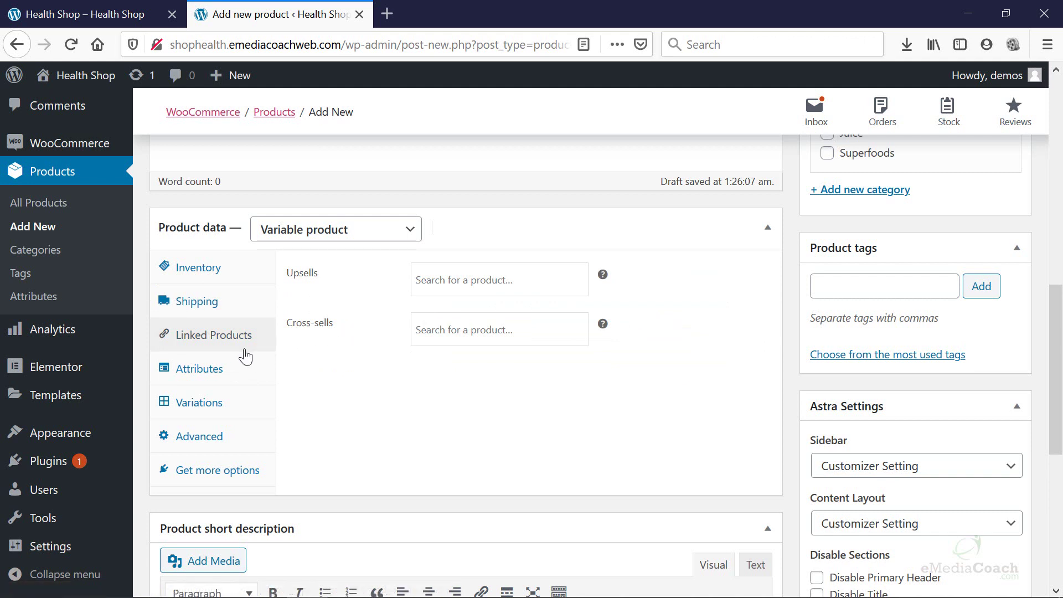
click(227, 379)
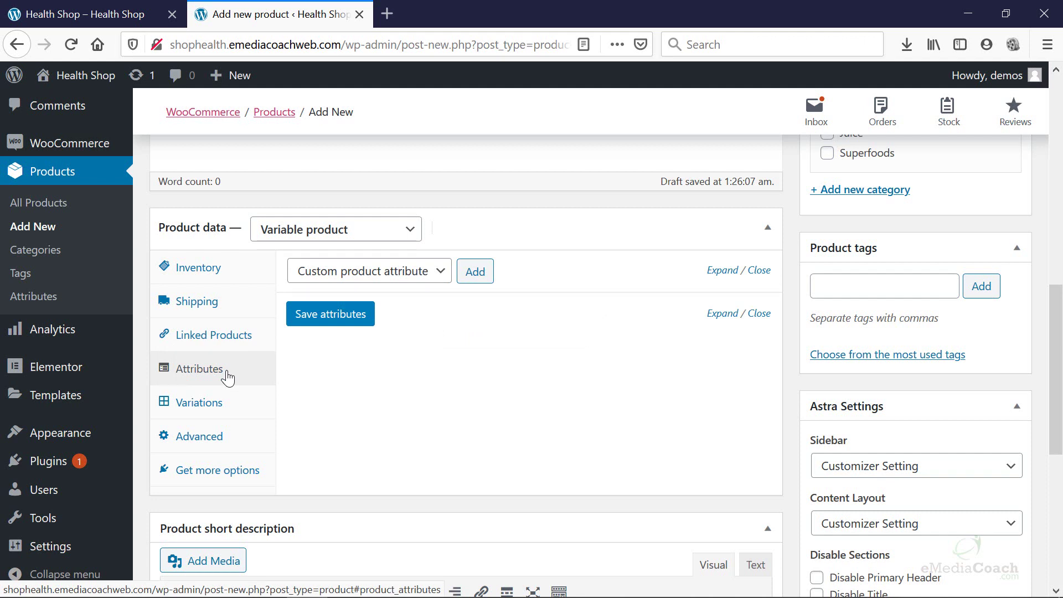
Add a new custom product attribute row to the product.
click(450, 272)
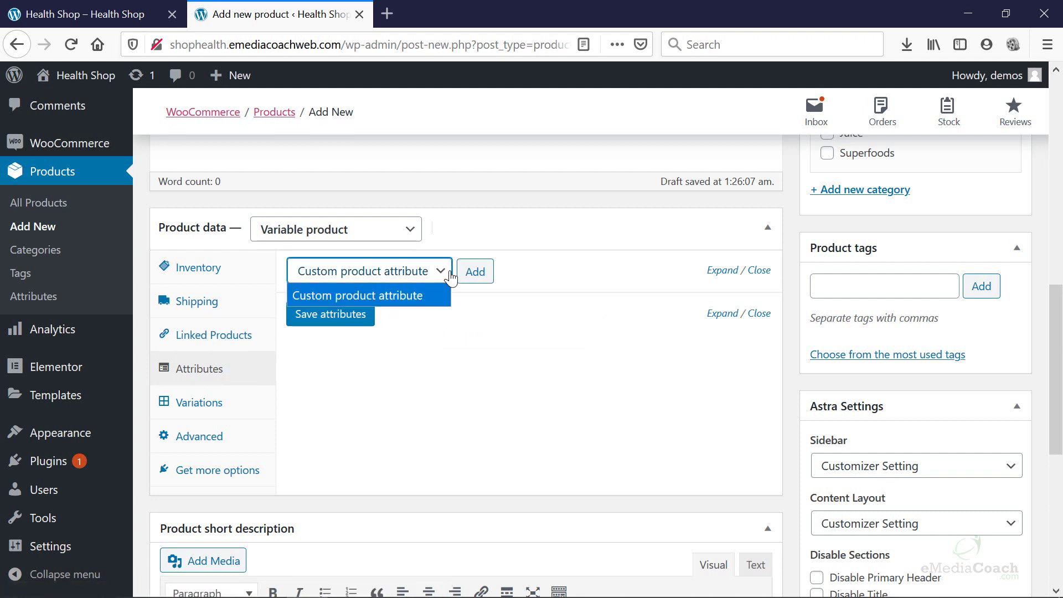
click(449, 273)
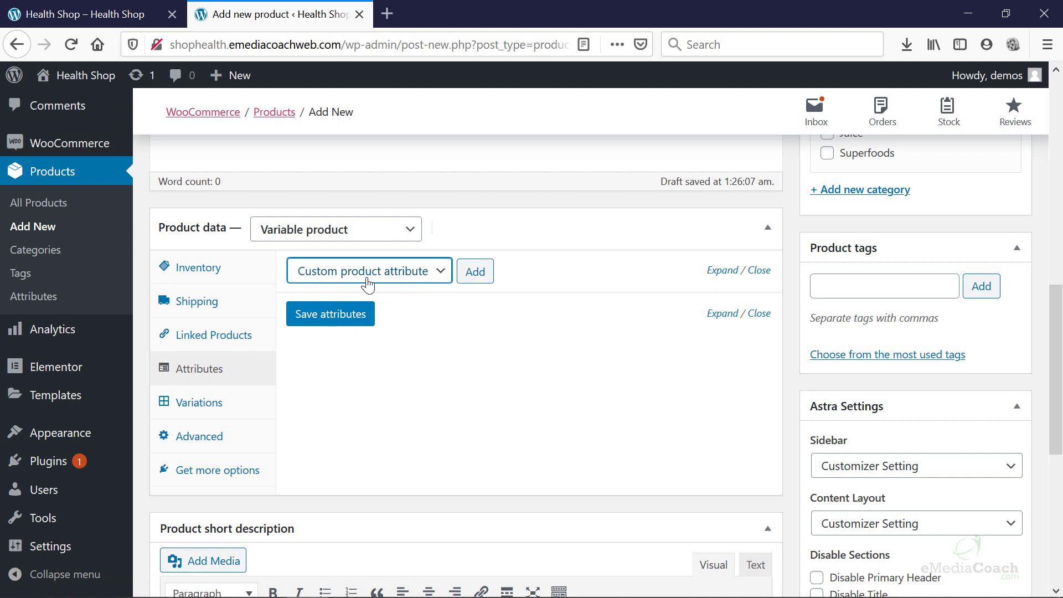
click(476, 272)
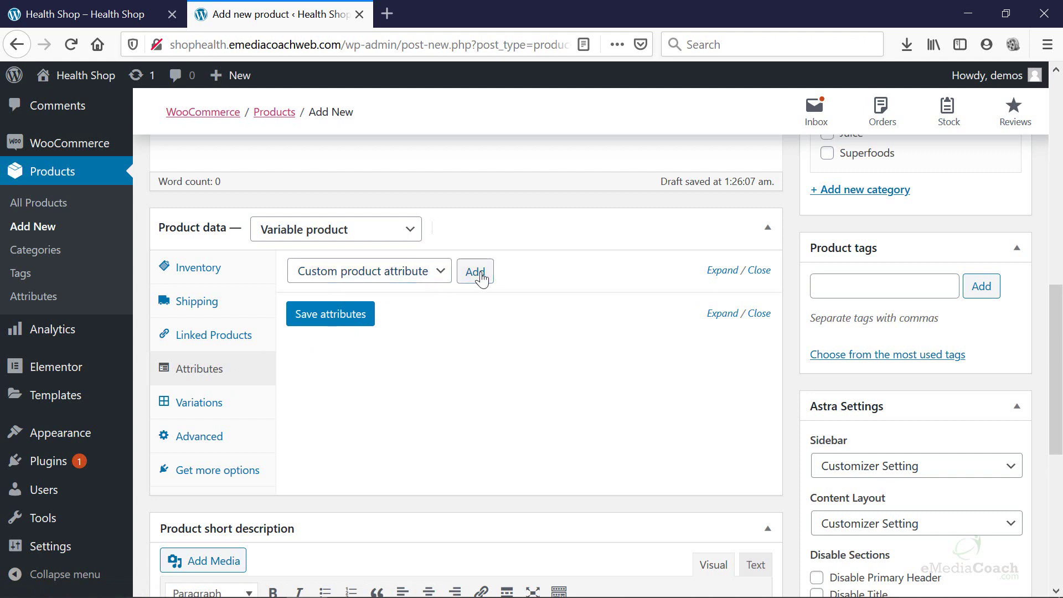
click(481, 276)
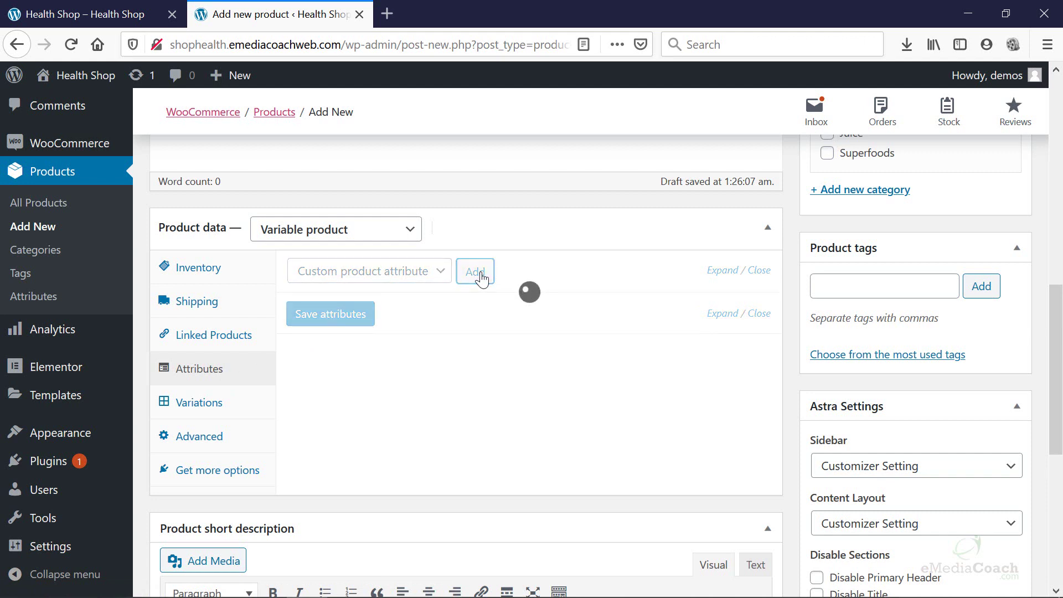
Name the attribute Strength and leave its Value(s) field empty after clearing Medium.
click(390, 369)
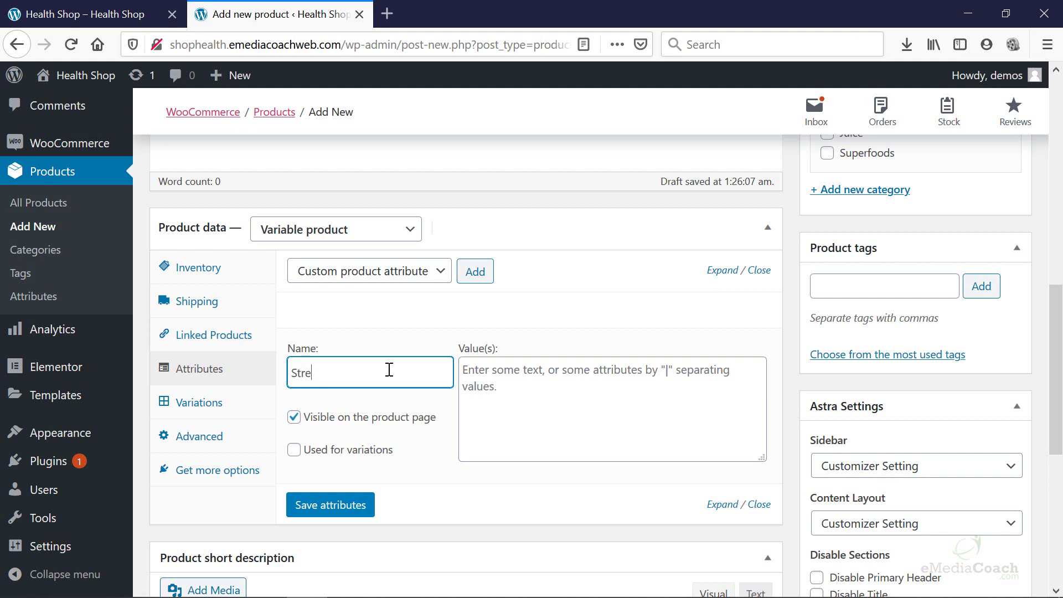
text(ngth)
click(563, 370)
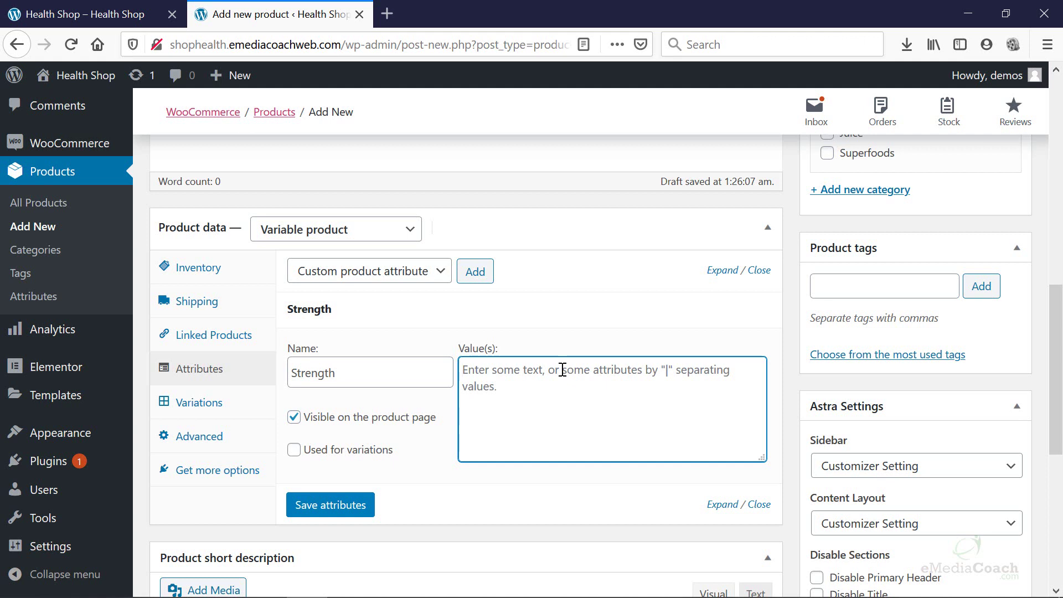
text(Medium)
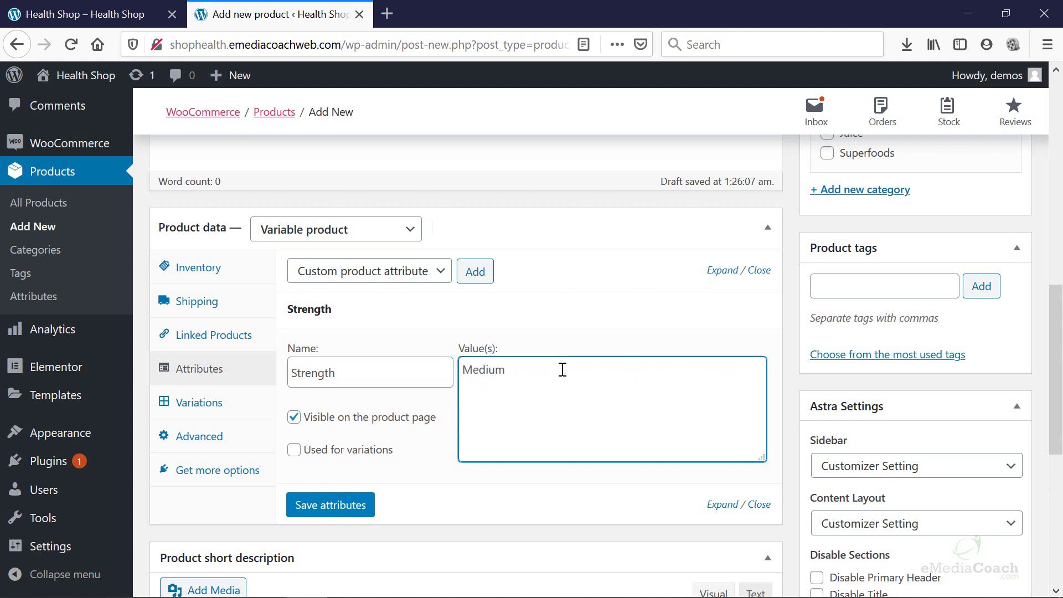
drag(558, 368, 444, 365)
key(BackSpace)
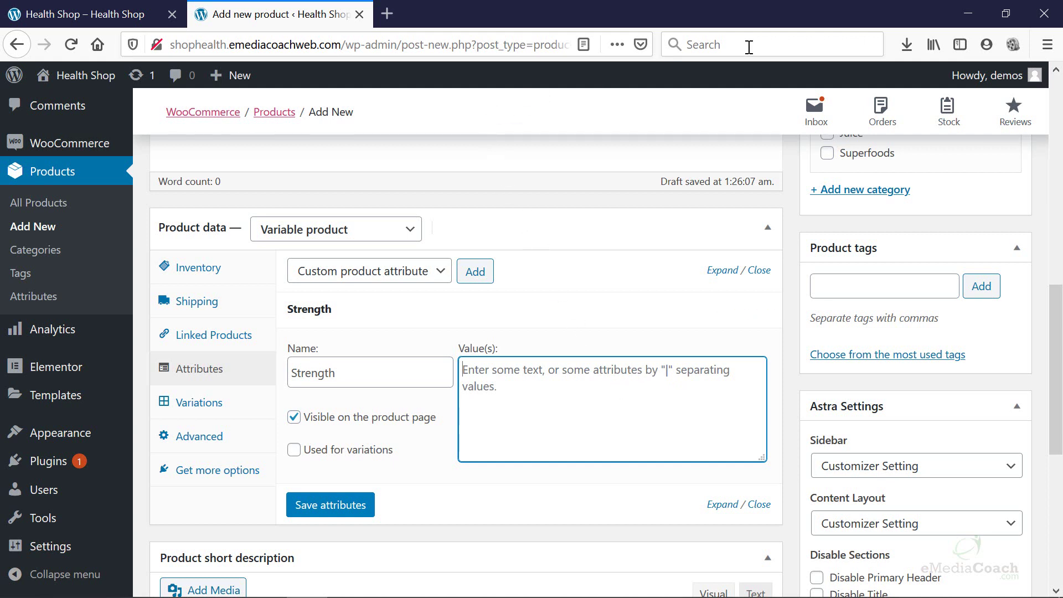
Search Google for 'pipe symbol' in a new browser tab.
click(388, 14)
click(724, 43)
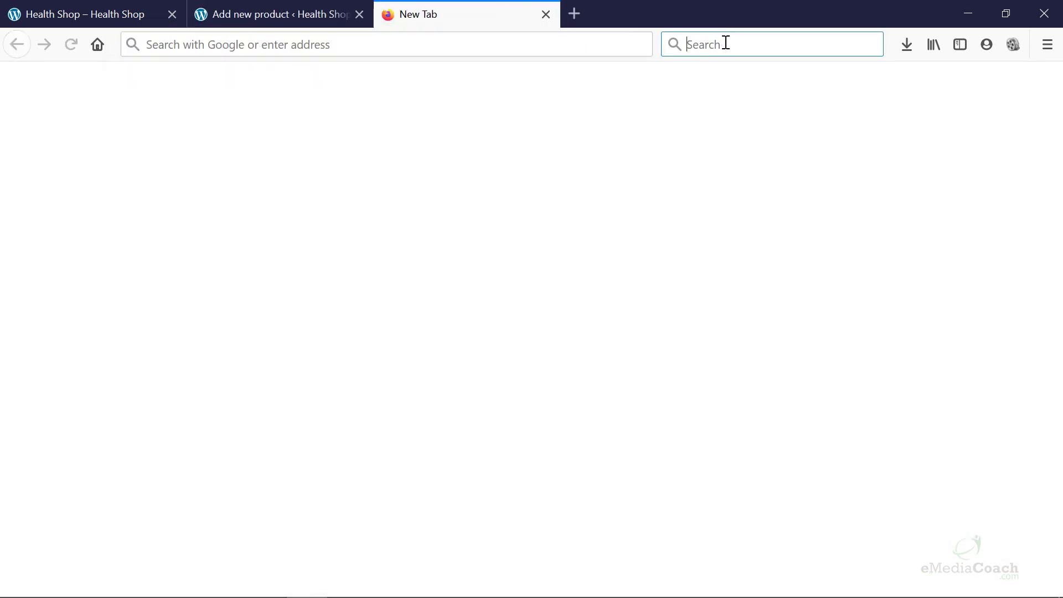
text(pip)
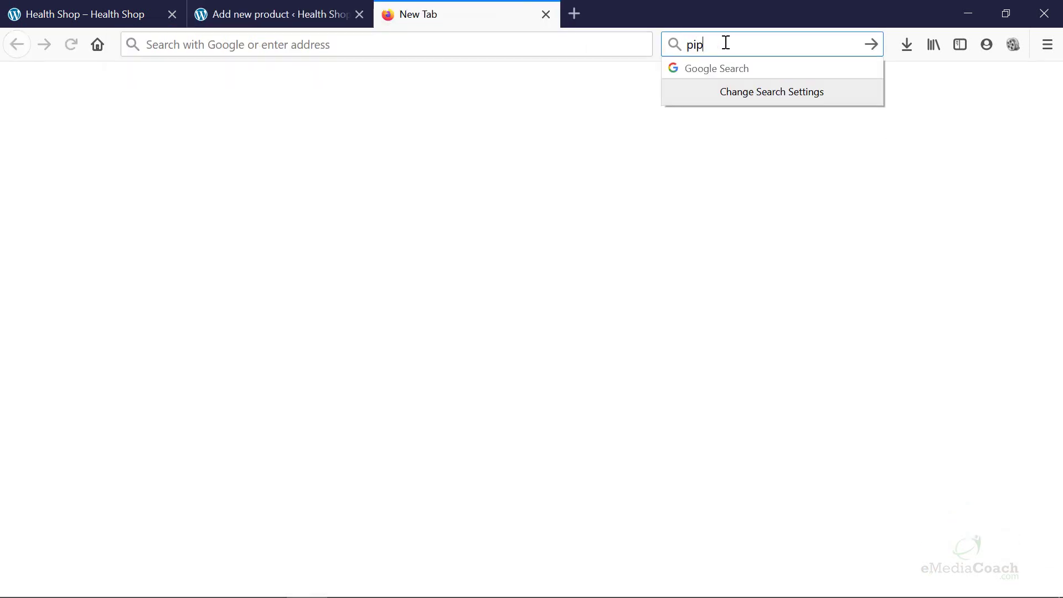
text(e symbol)
key(Return)
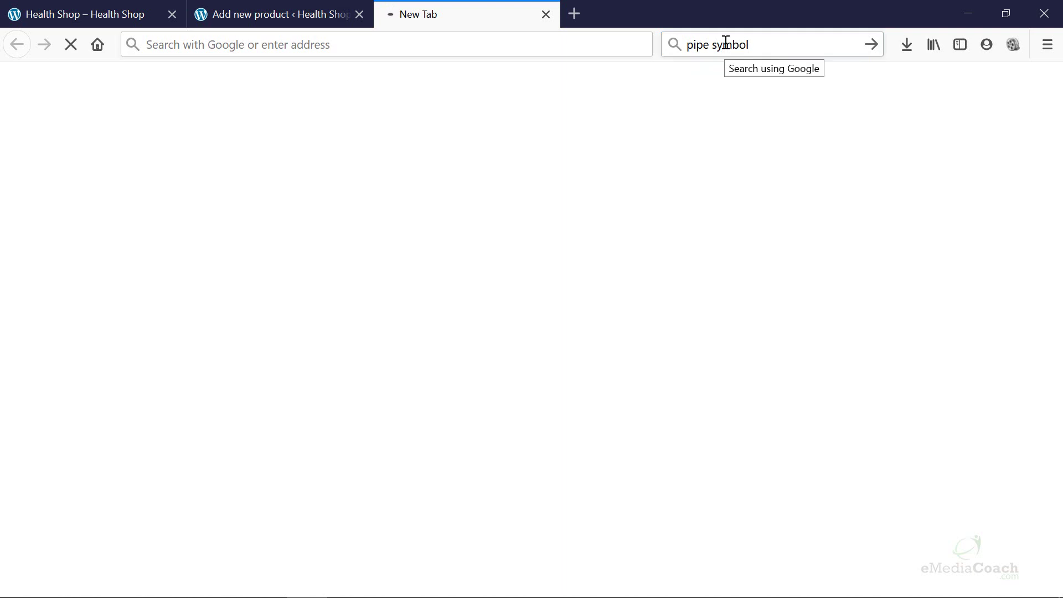
scroll(304, 303, down, 5)
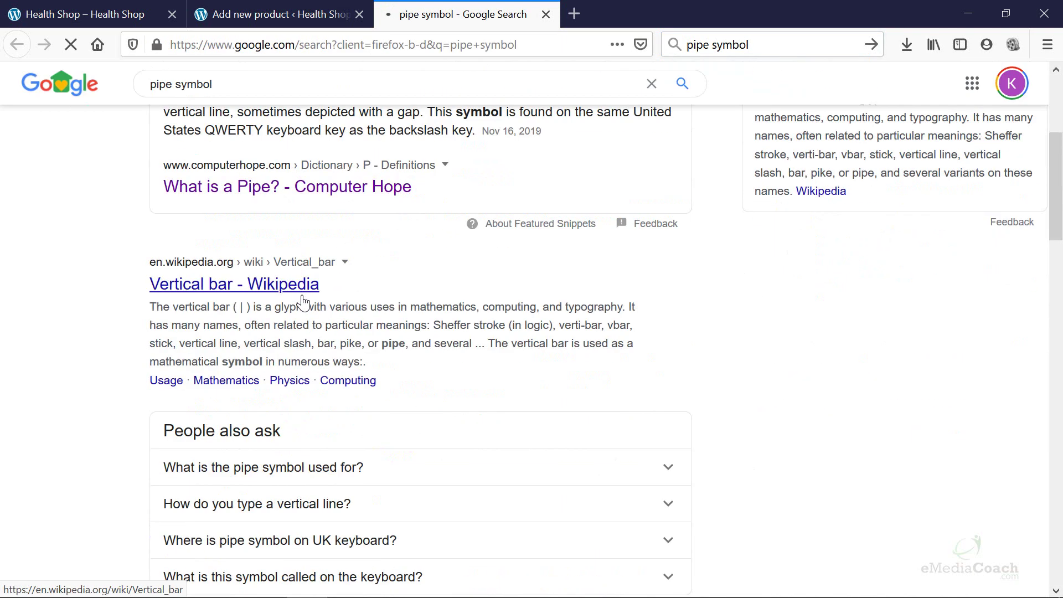
Copy the | character from the results snippet and return to the product form.
double_click(243, 308)
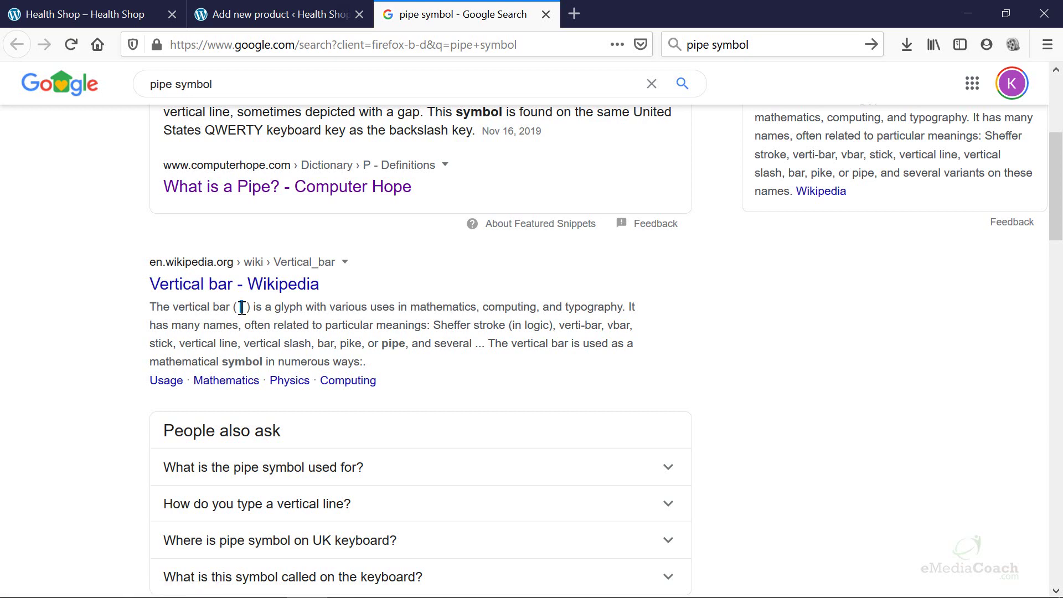
right_click(242, 308)
click(267, 314)
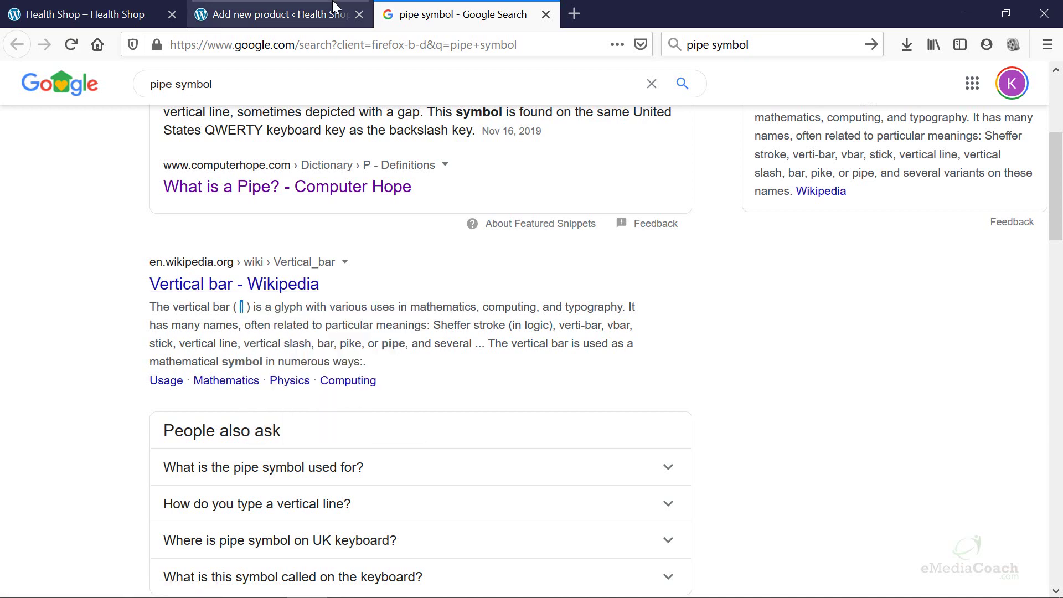
click(282, 15)
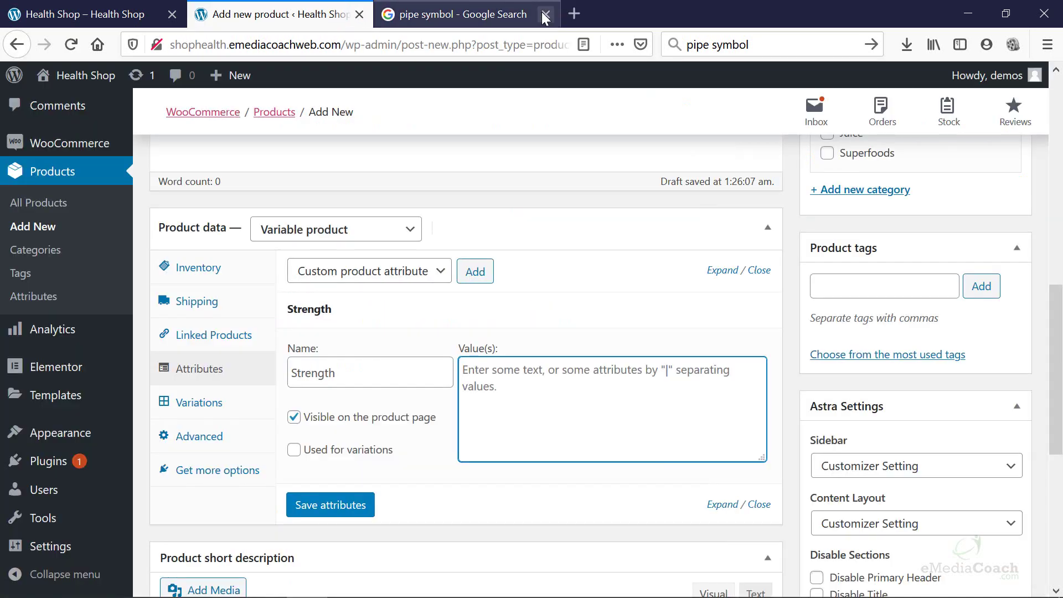
Enter 'Medium | Strong' as the Strength attribute's values, pasting the pipe separator.
click(546, 15)
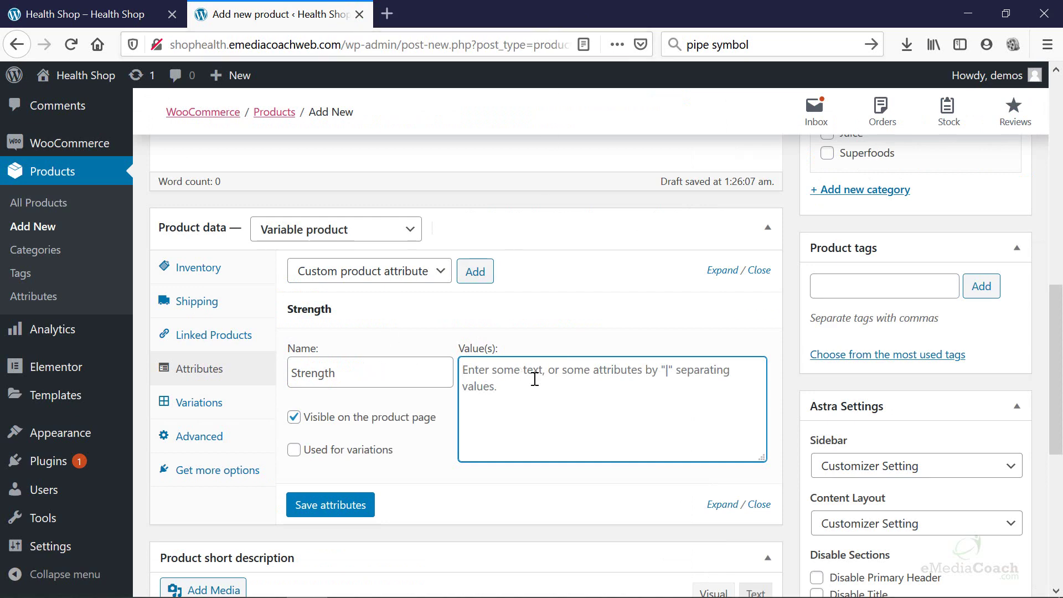
text(Medium)
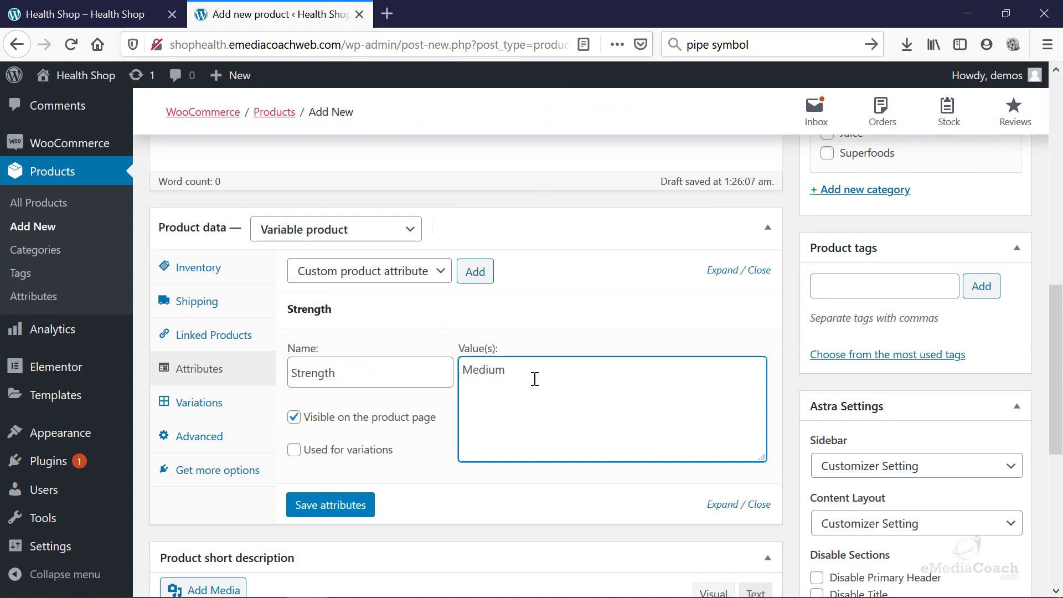
right_click(532, 371)
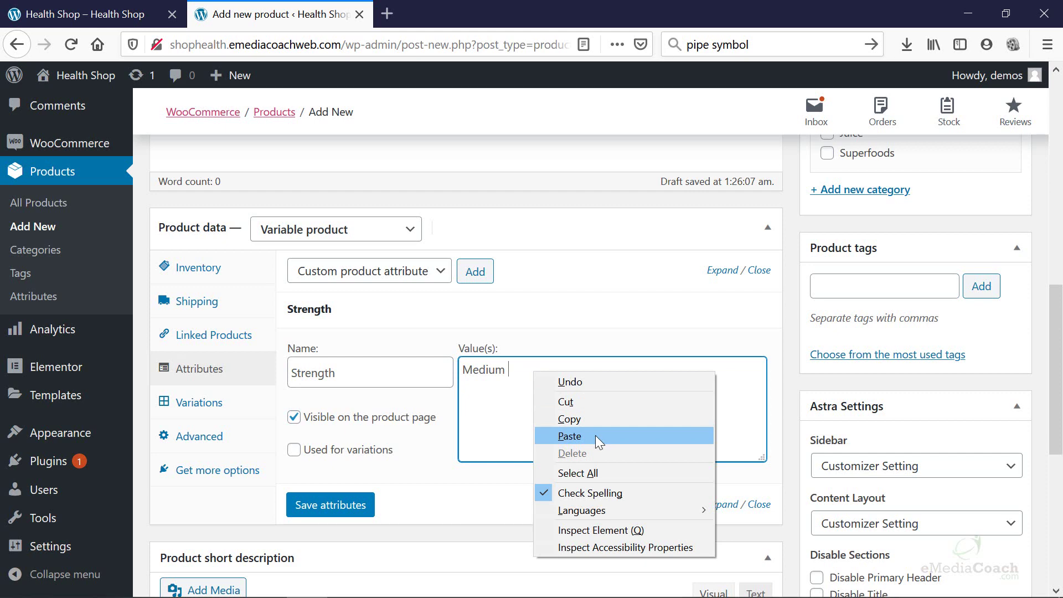
click(570, 436)
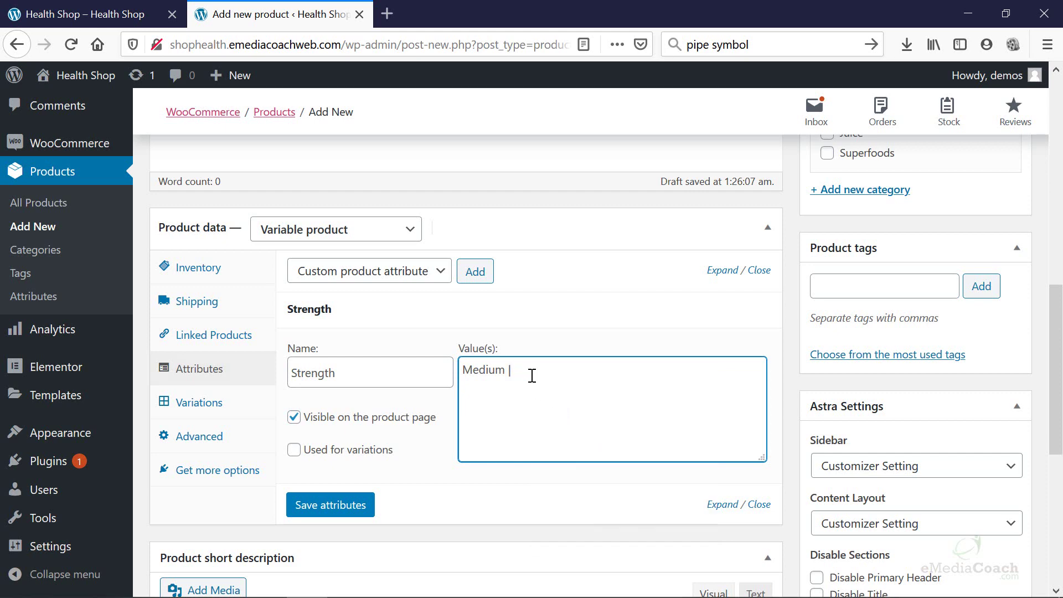
text(Strong)
double_click(486, 361)
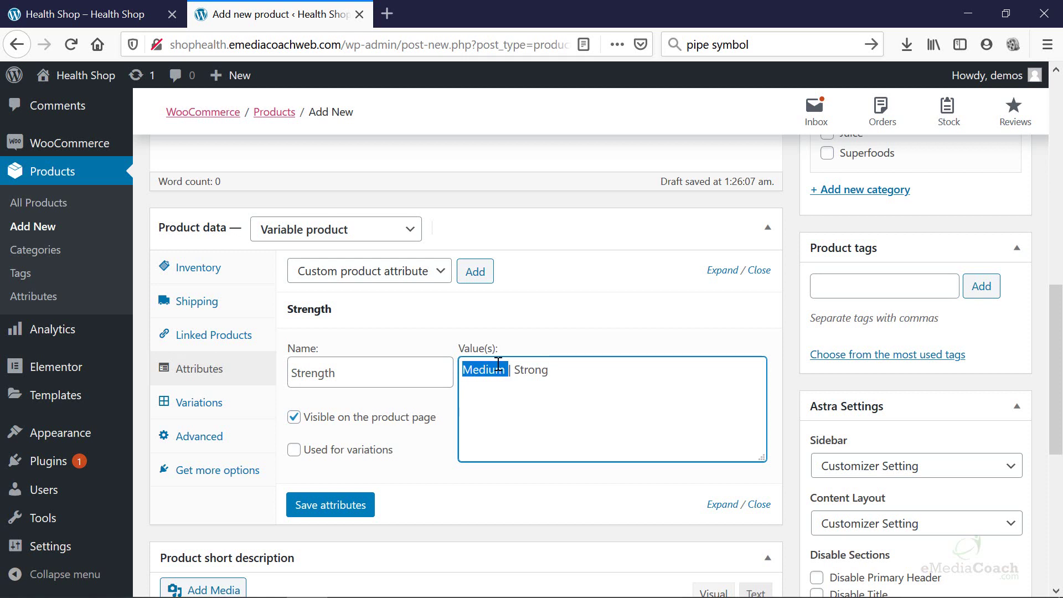
click(506, 364)
click(515, 369)
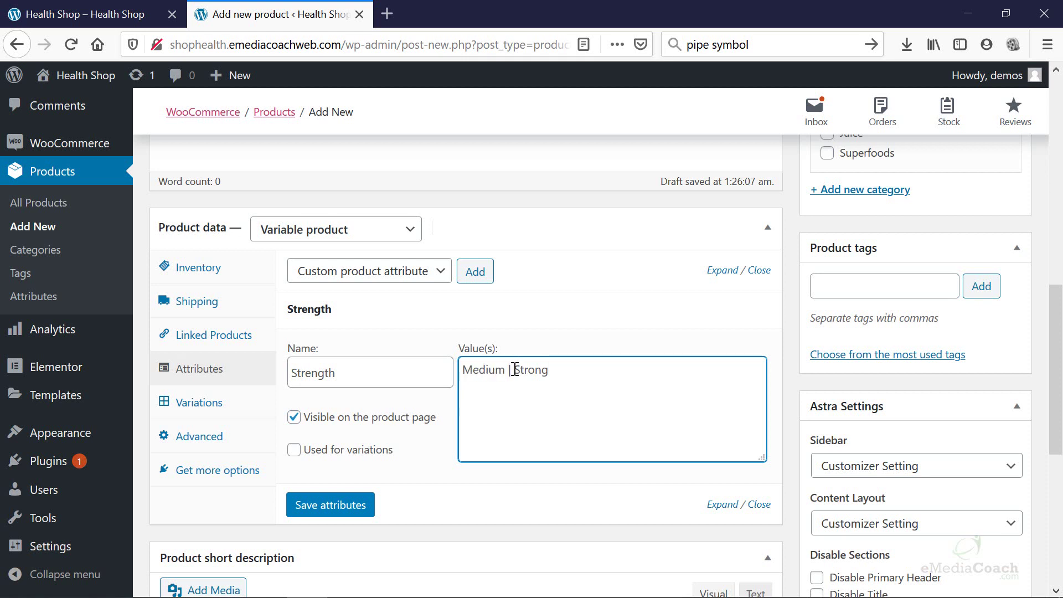
click(575, 365)
Mark Strength as used for variations, save the attributes, and review the saved attribute.
click(294, 449)
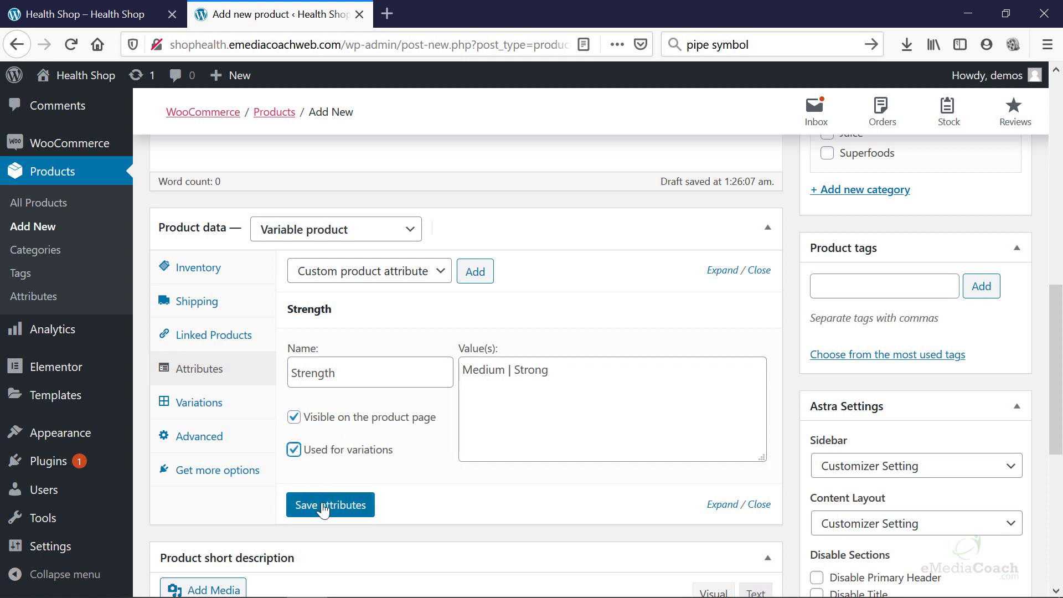
click(324, 511)
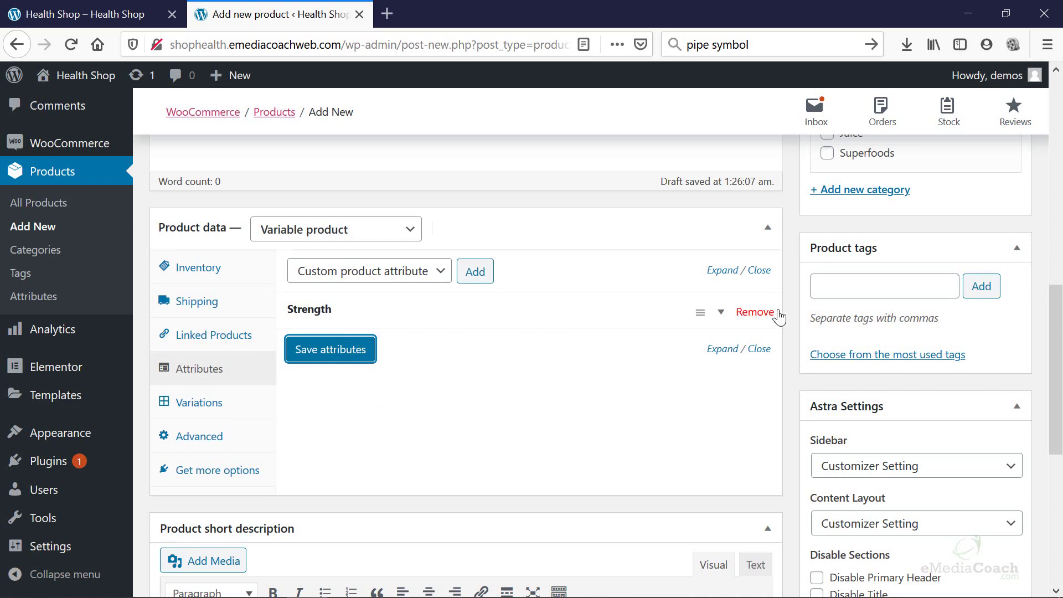
click(720, 313)
click(720, 312)
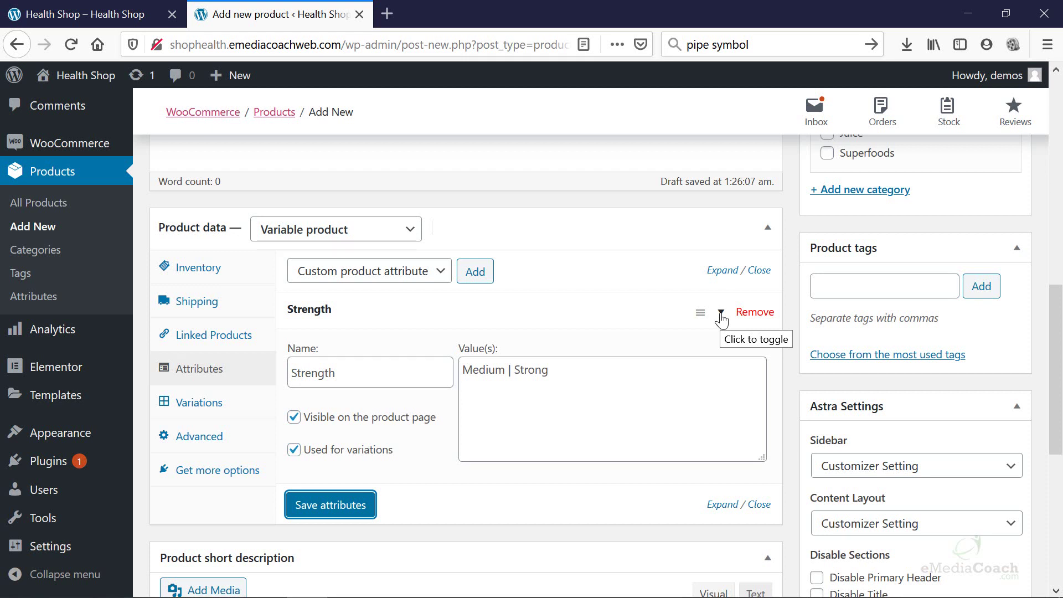
click(722, 315)
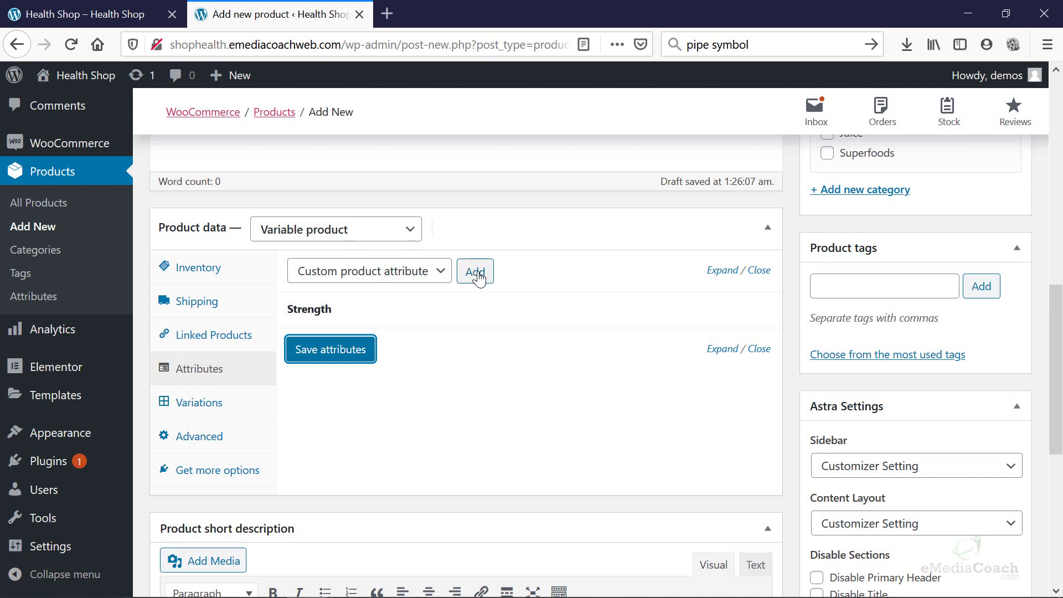
Add a second custom attribute named Weight with values 250g | 500g | 1kg.
click(478, 275)
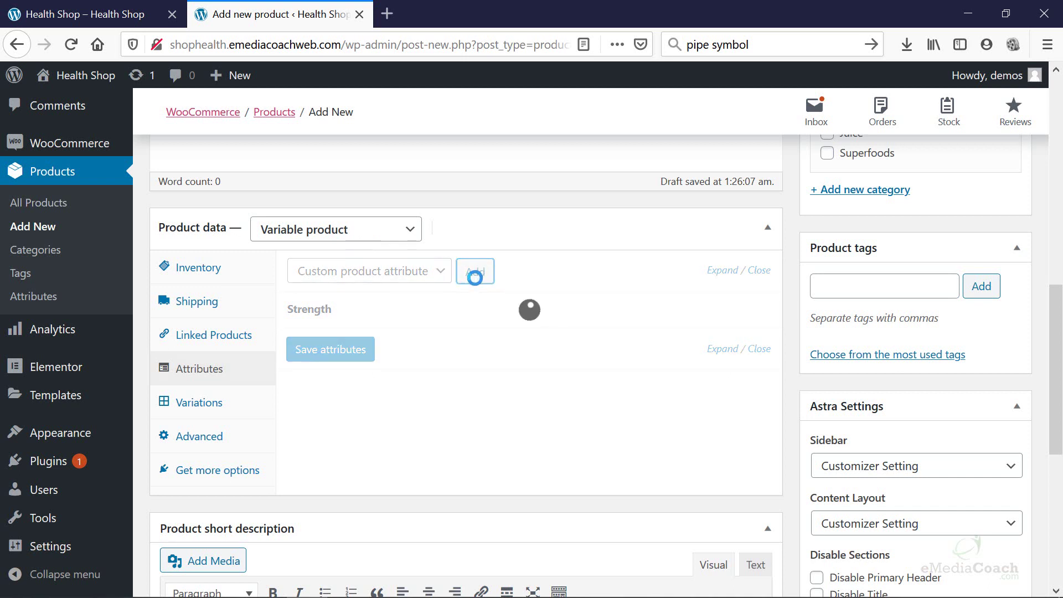
click(370, 404)
text(Weight)
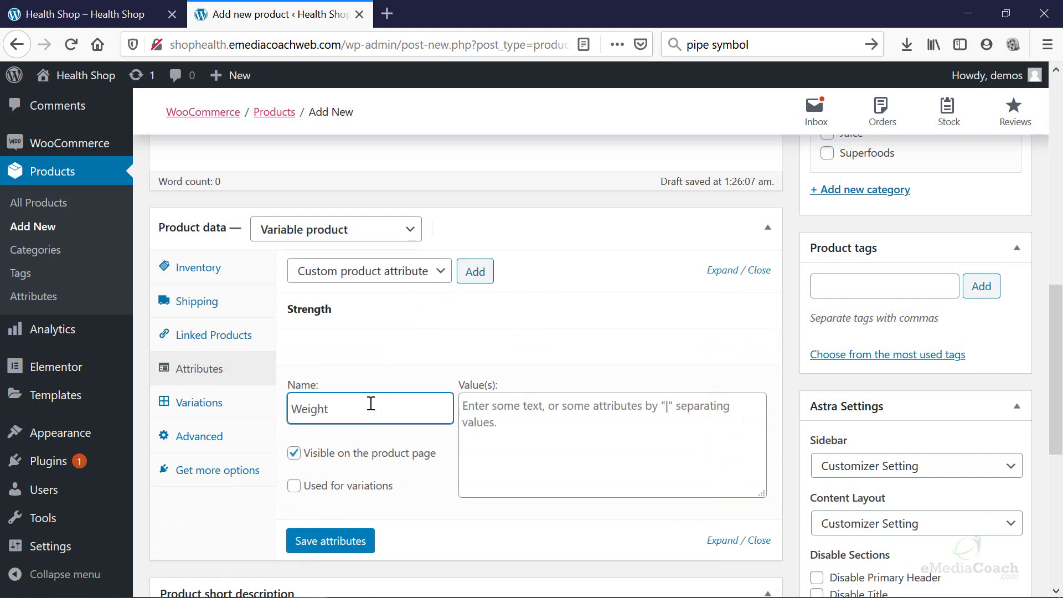
click(526, 415)
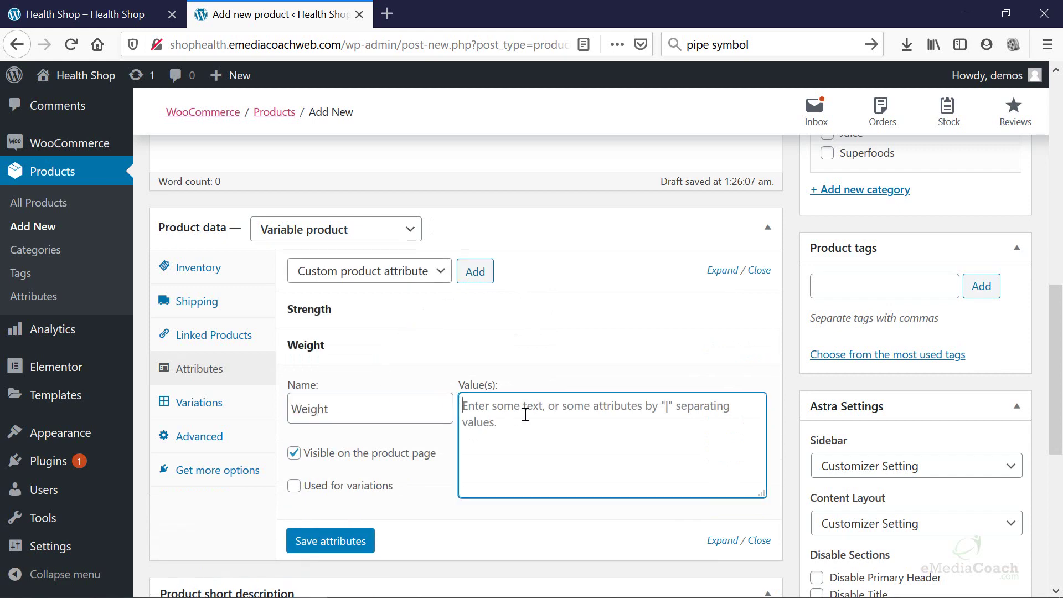
text(250g)
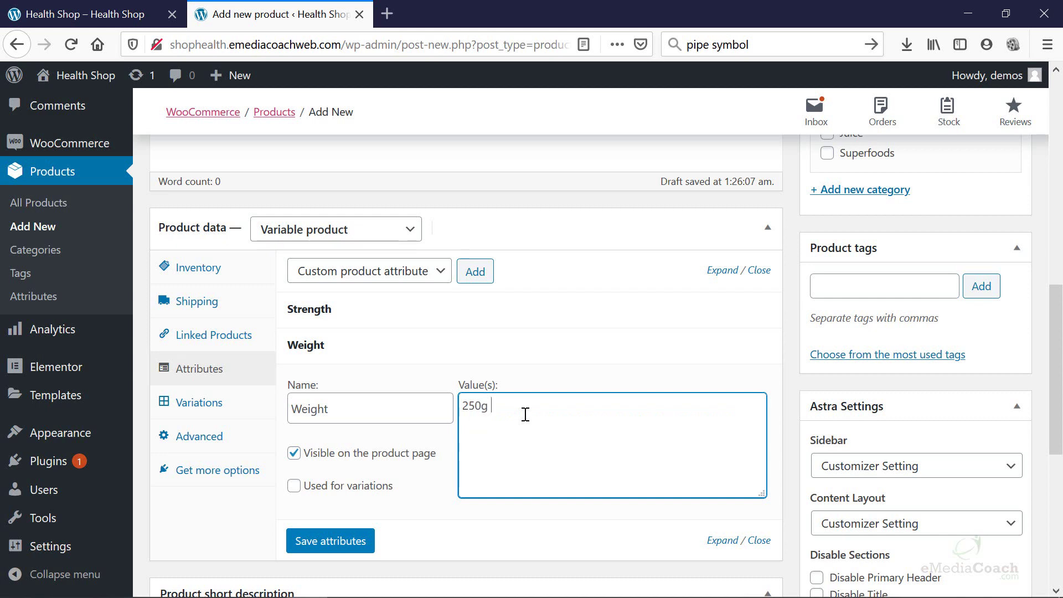
text( | 500g | 1kg)
Mark Weight as used for variations, save, and check both Strength and Weight attributes.
click(298, 487)
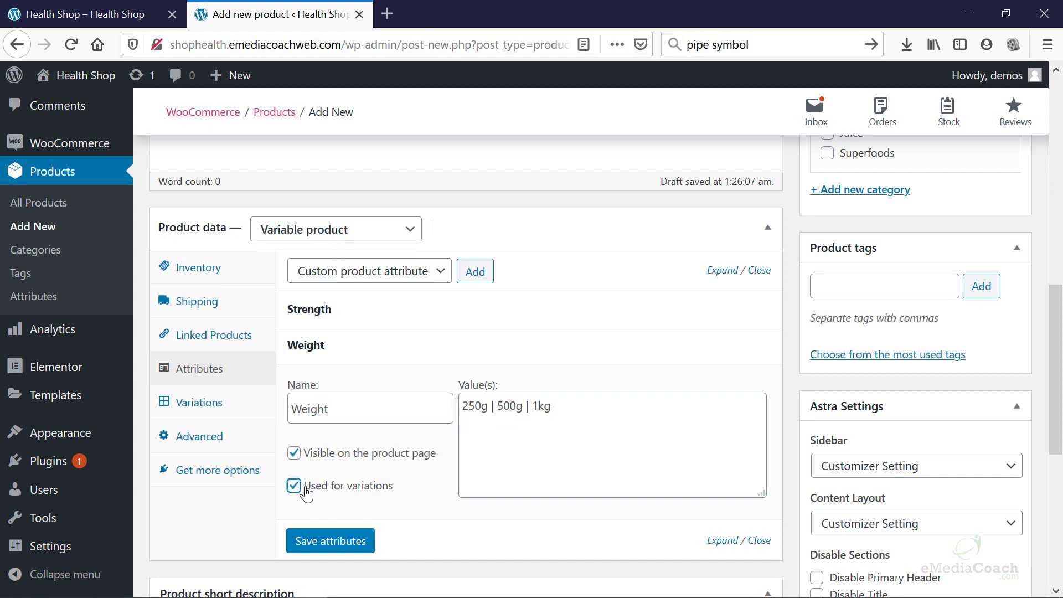
click(338, 548)
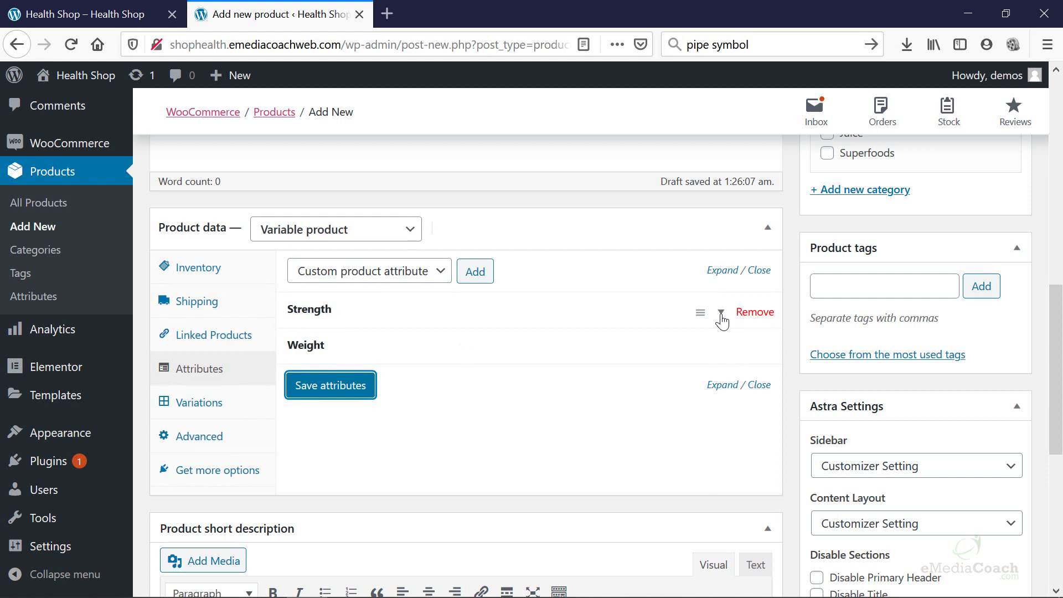
click(722, 322)
click(721, 319)
click(722, 350)
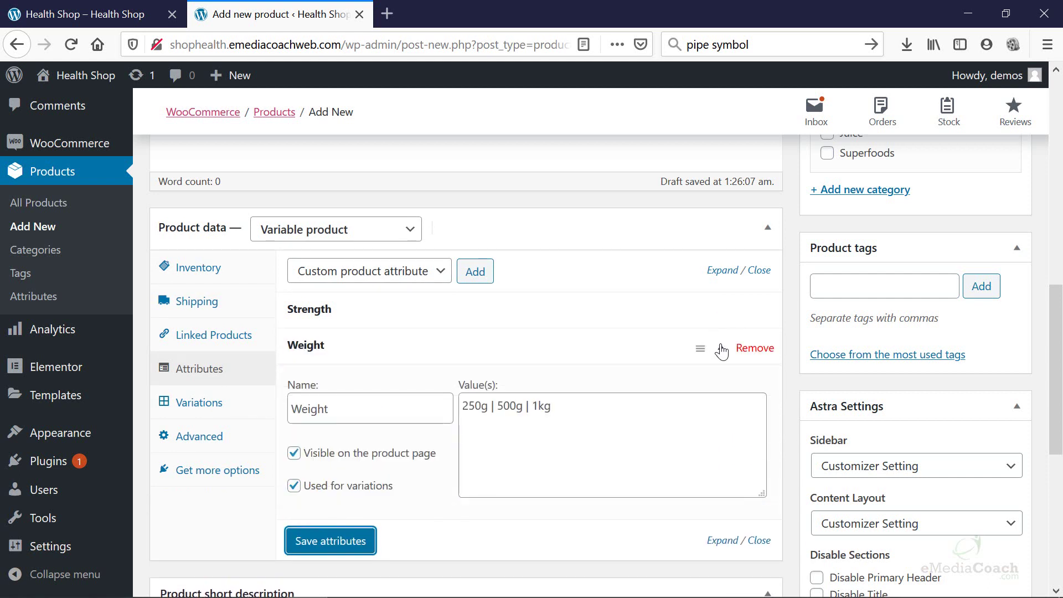
click(721, 351)
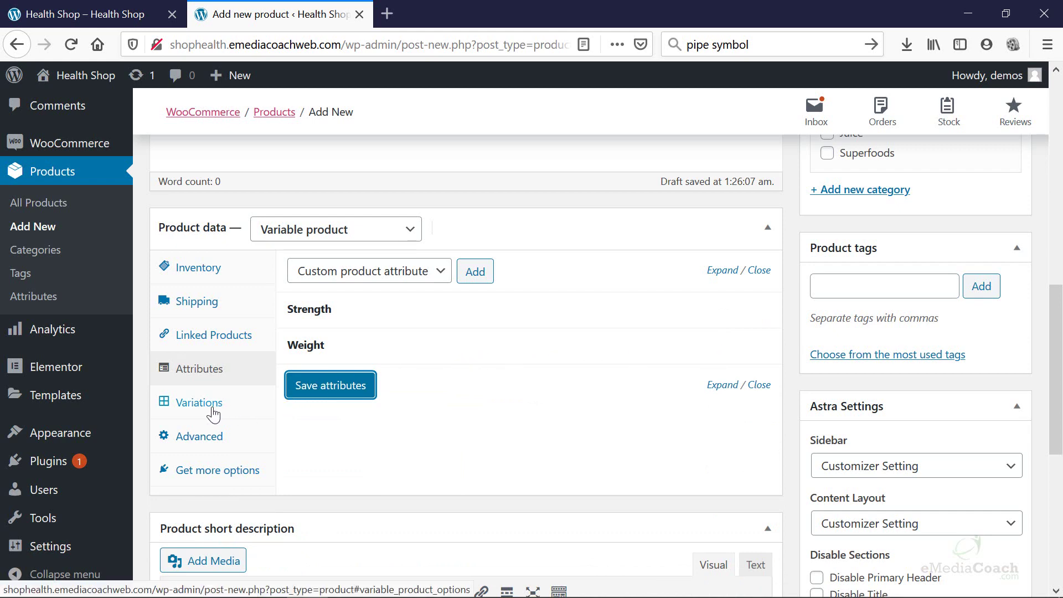
Create variations from all attributes, confirming both prompts to generate six variations (#3060–#3065).
click(213, 415)
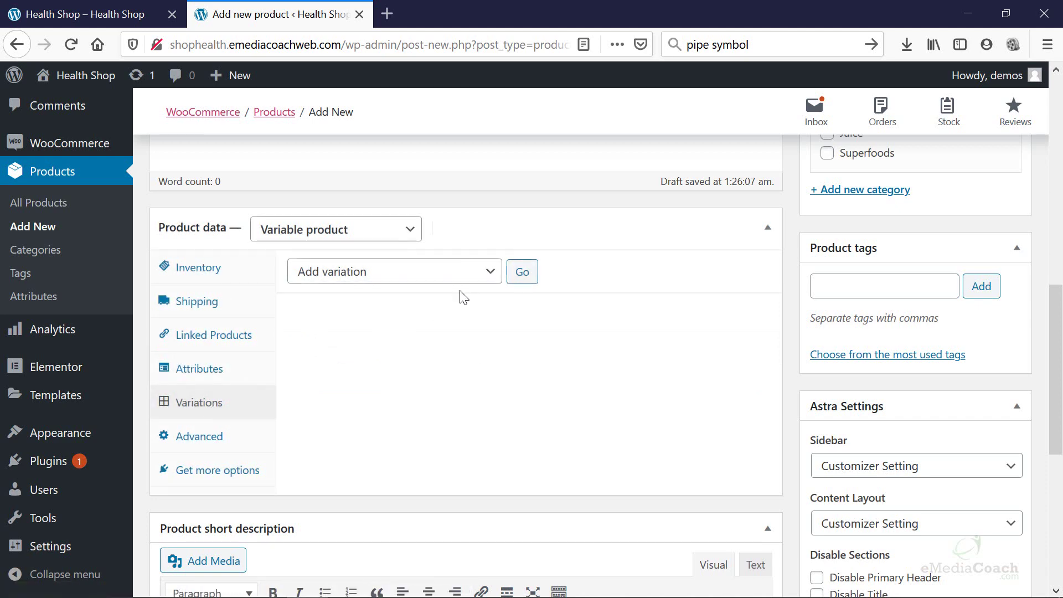
click(490, 278)
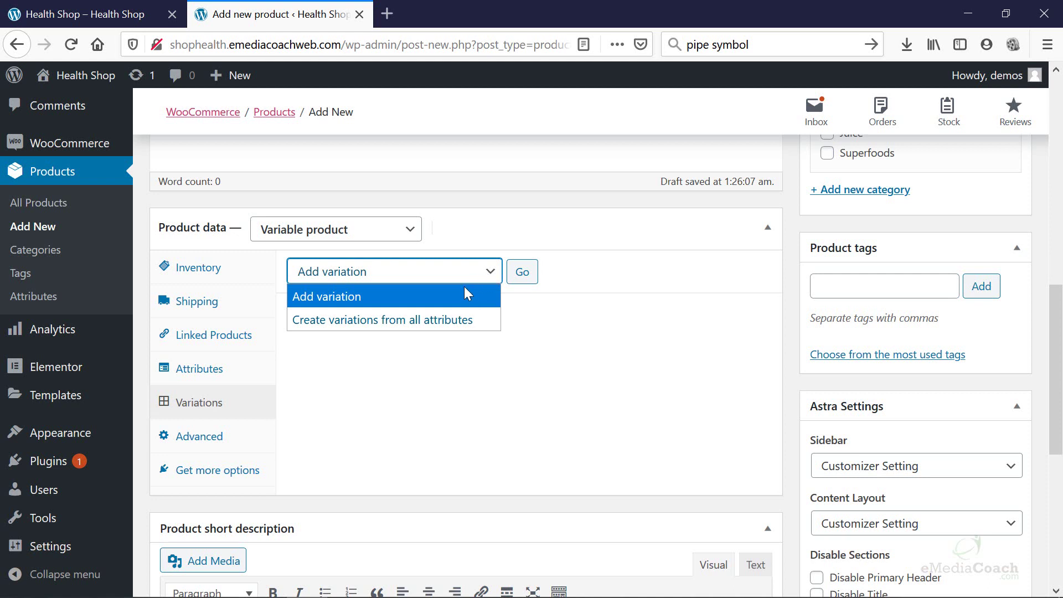
click(411, 320)
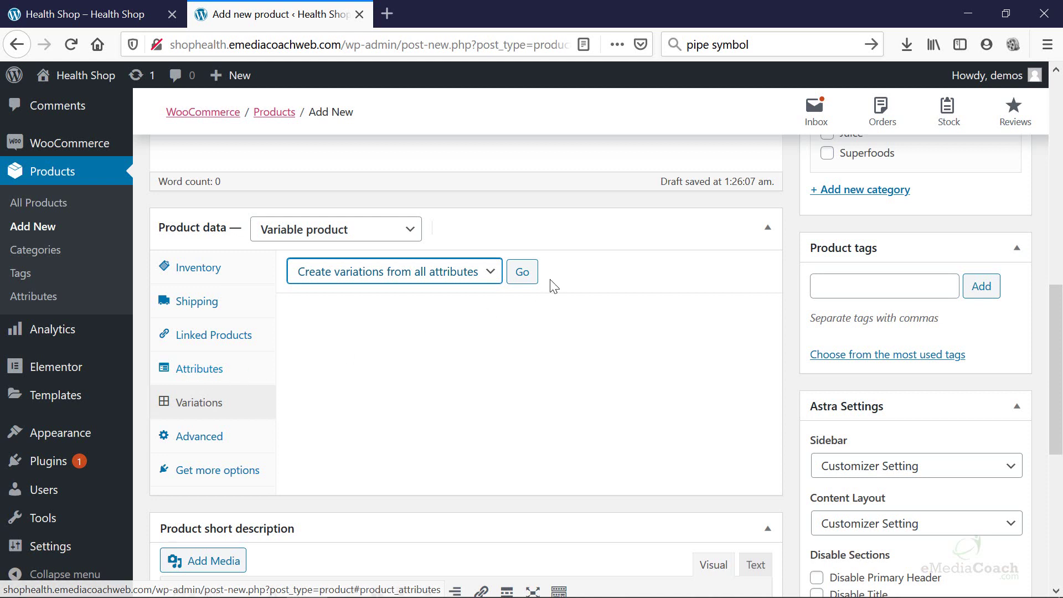
click(533, 284)
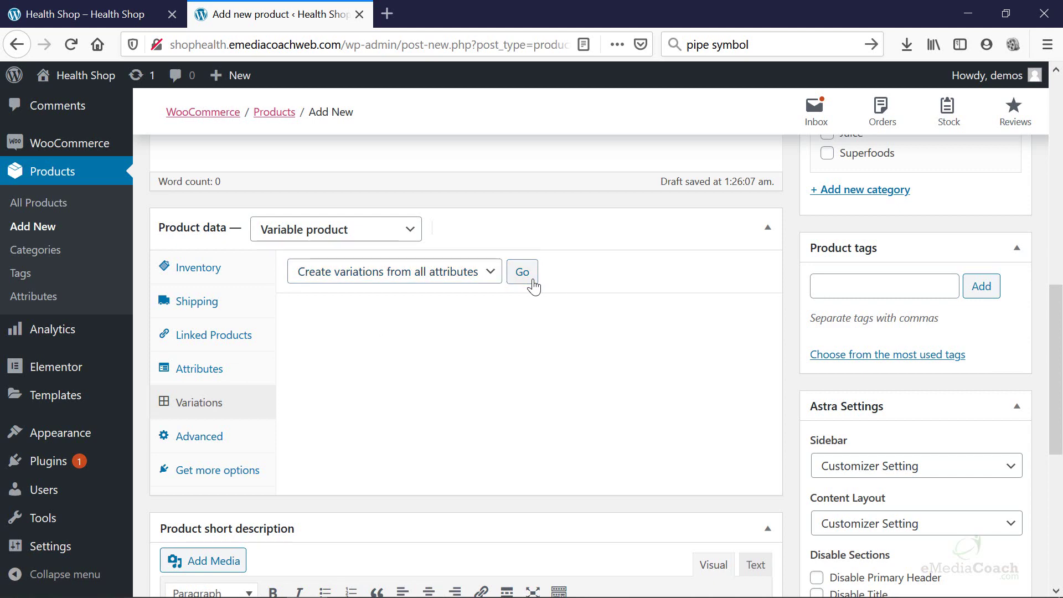
click(533, 285)
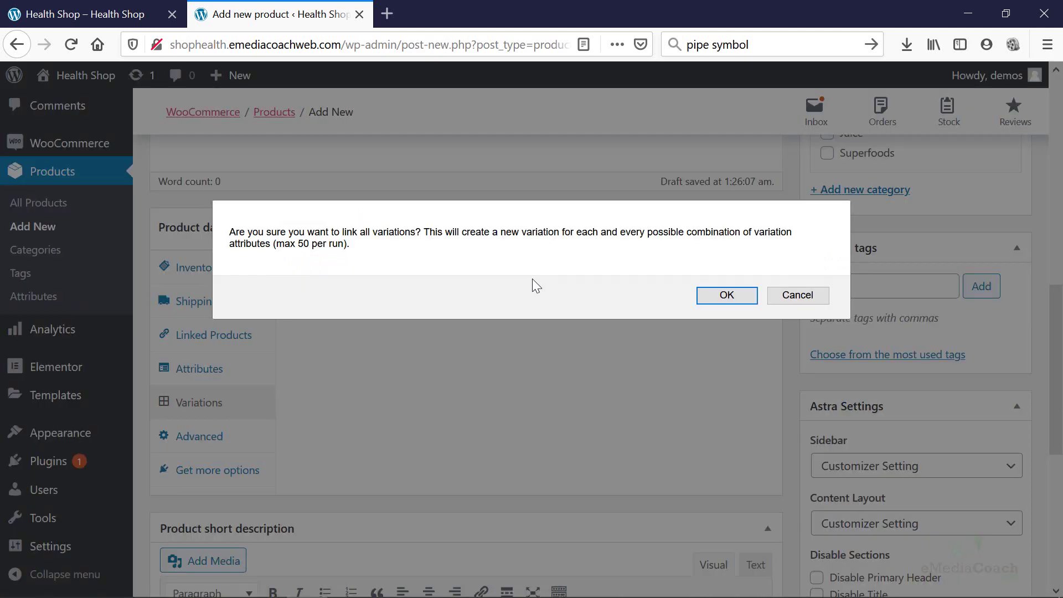
click(743, 298)
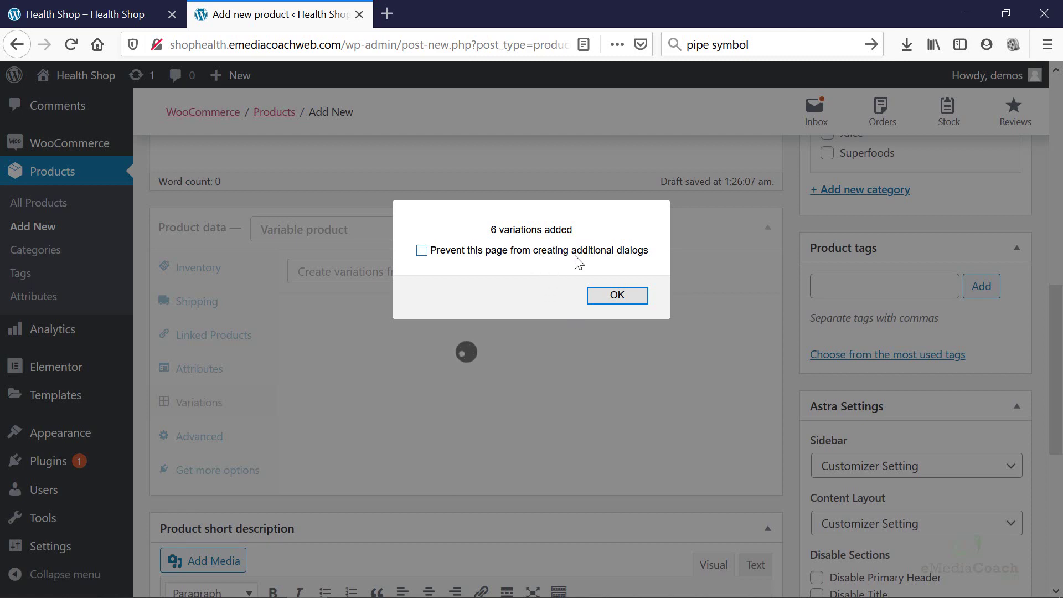
click(615, 295)
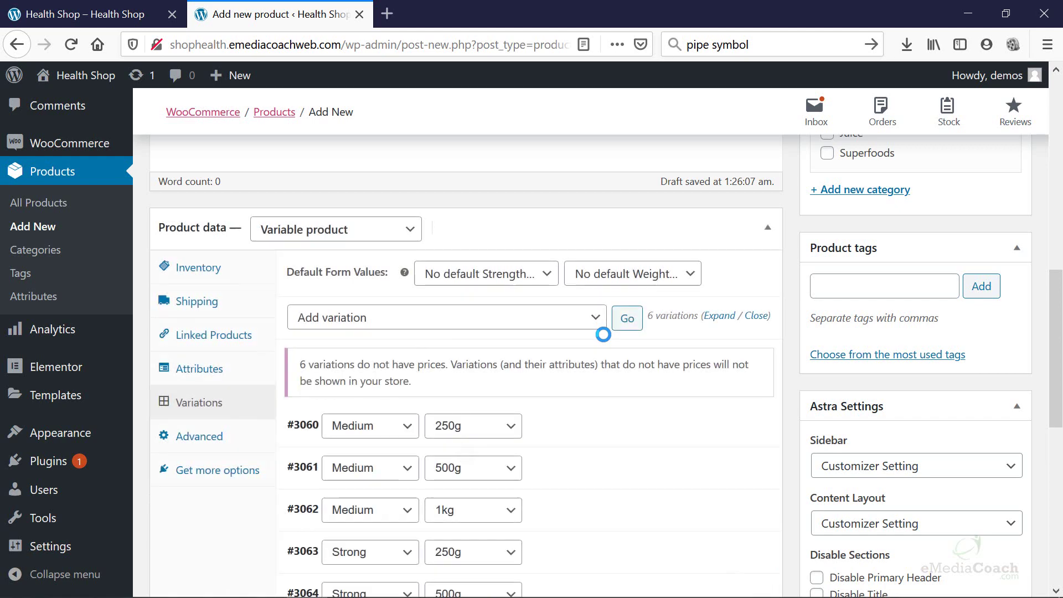
scroll(663, 334, down, 3)
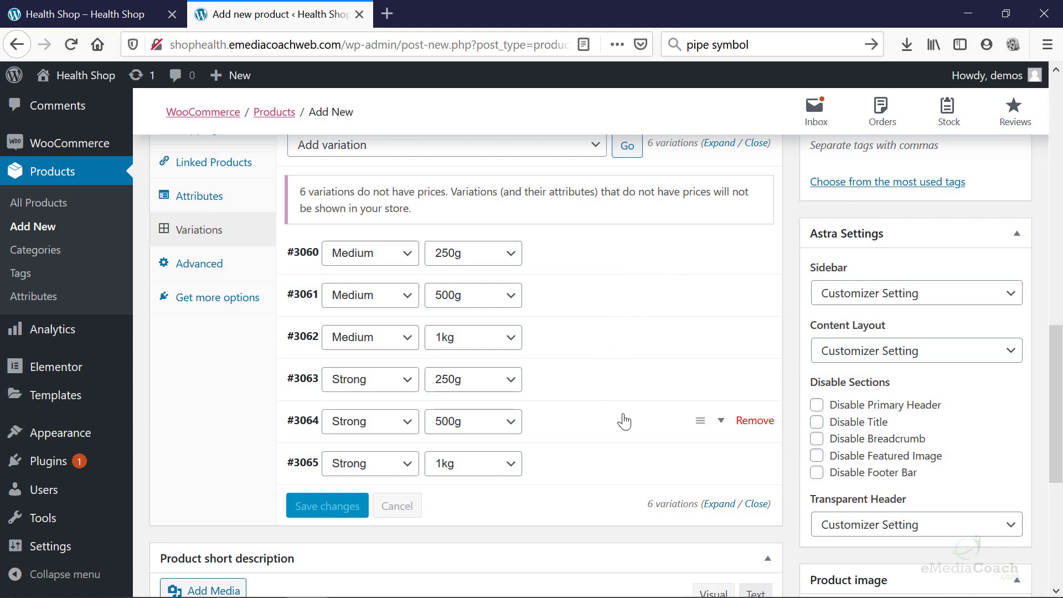
Publish the Organic Coffee Beans product and open its permalink in a new tab.
scroll(715, 398, up, 15)
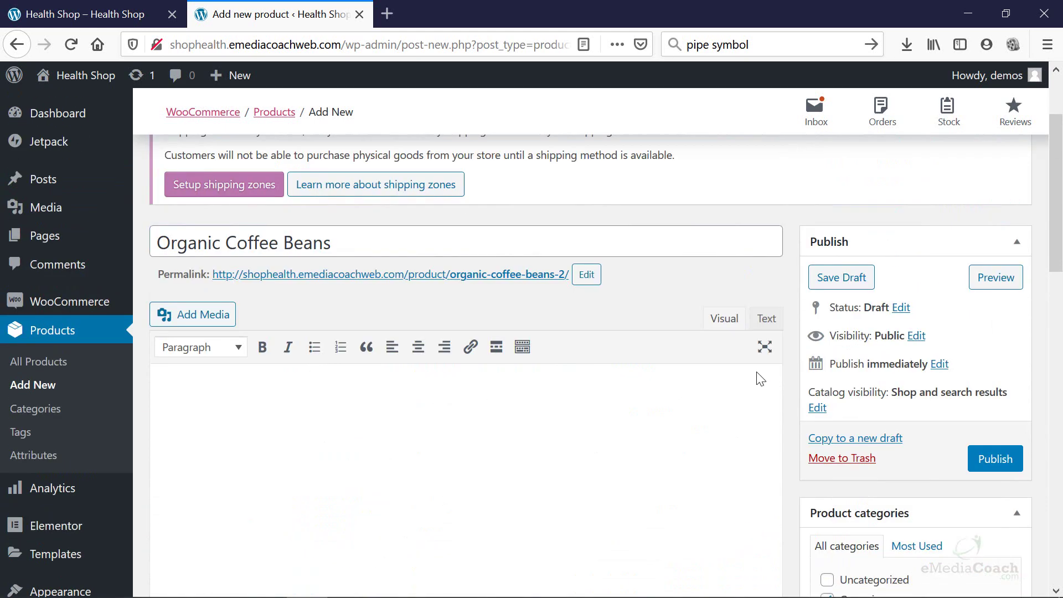
click(991, 501)
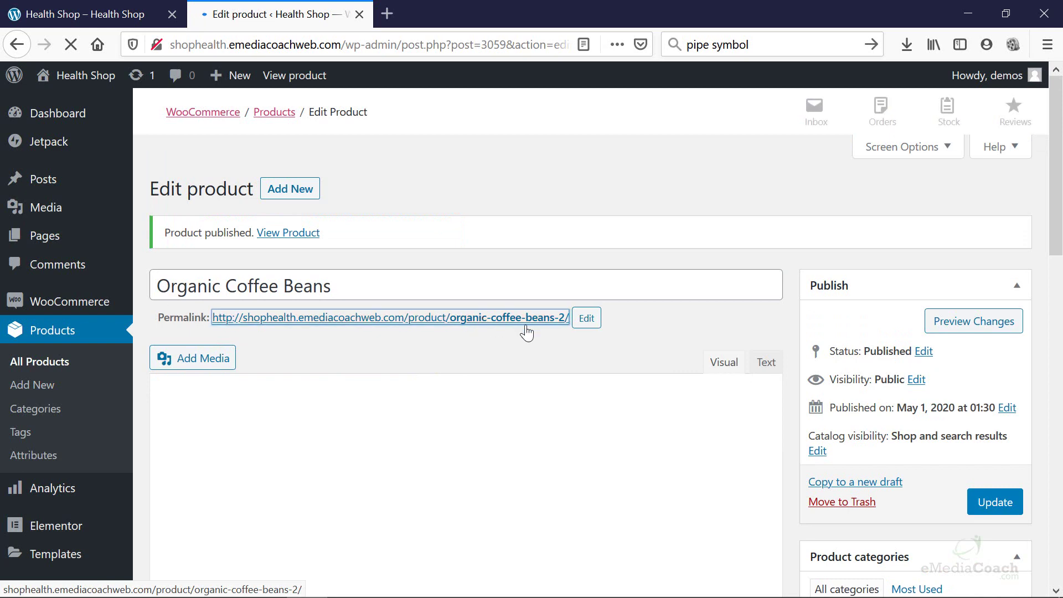
right_click(483, 323)
click(543, 327)
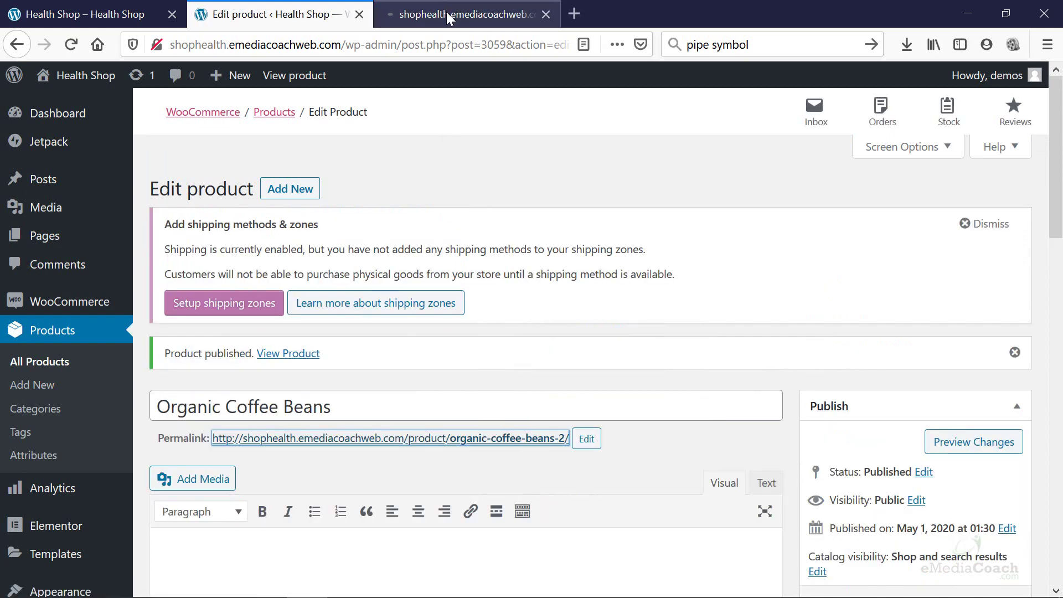
Check the live product page, which reads out of stock, then return to the editor.
click(449, 15)
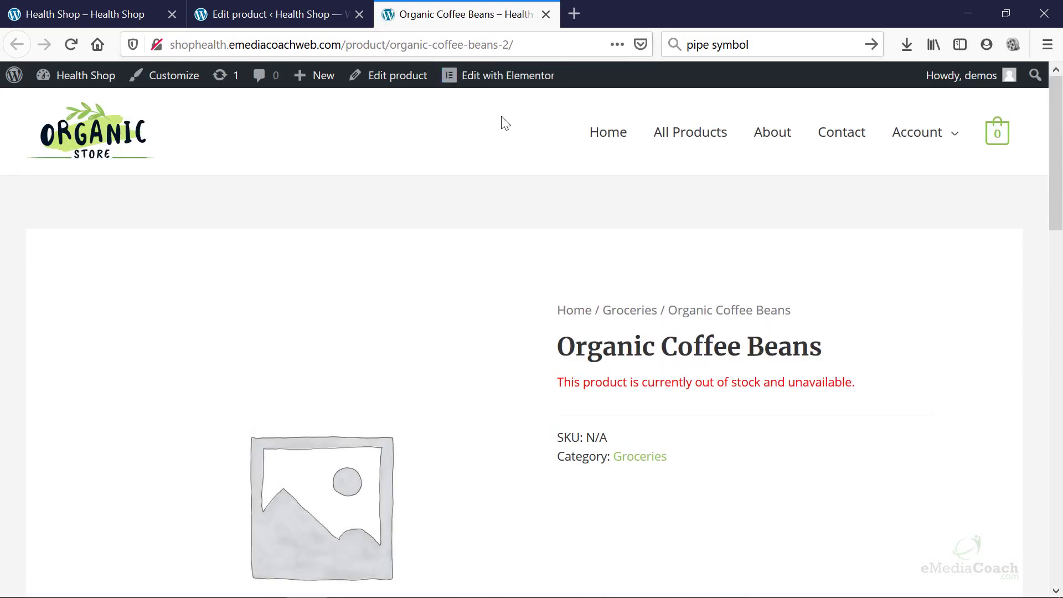
scroll(548, 183, down, 3)
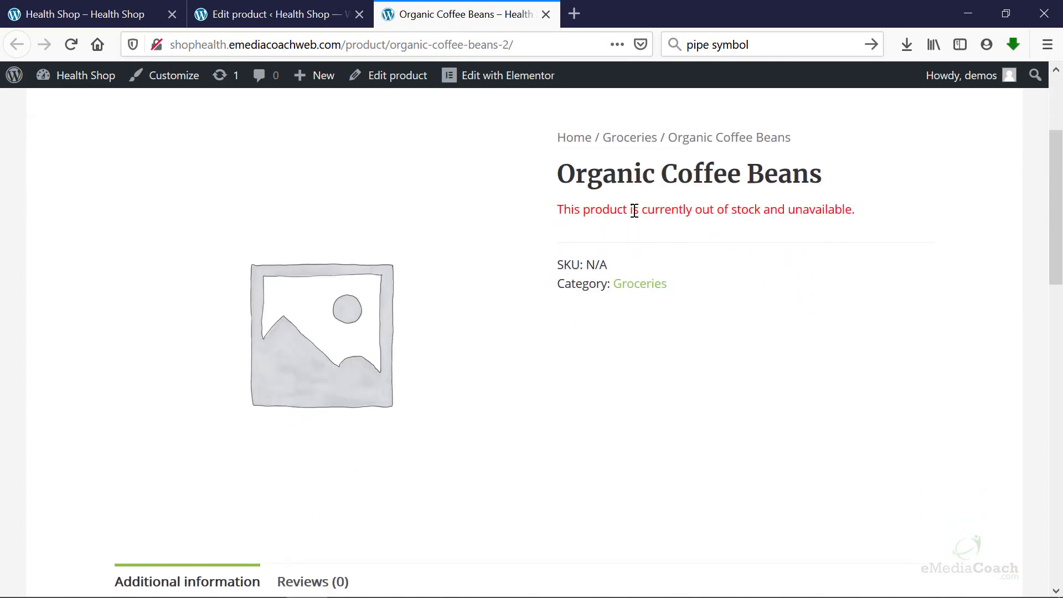
click(293, 25)
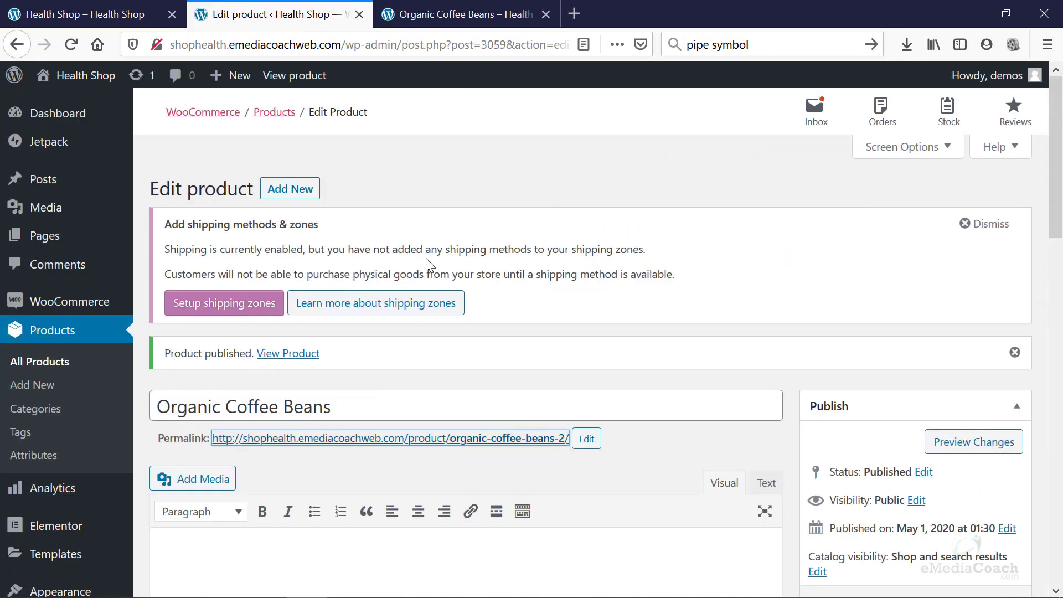
scroll(430, 268, down, 10)
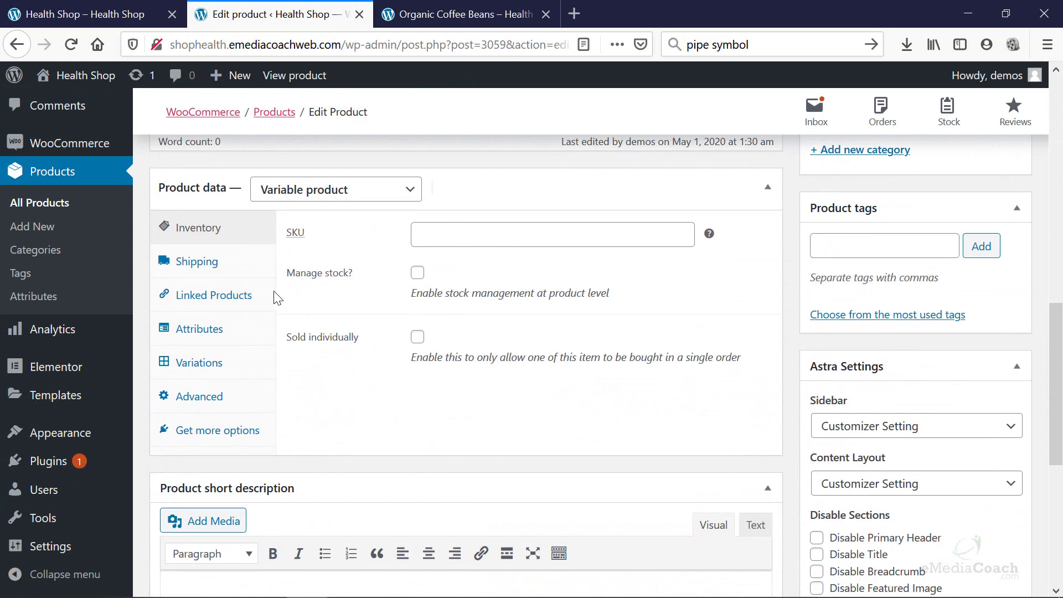
Show the six product variations in Product data and expand variation #3060.
click(225, 373)
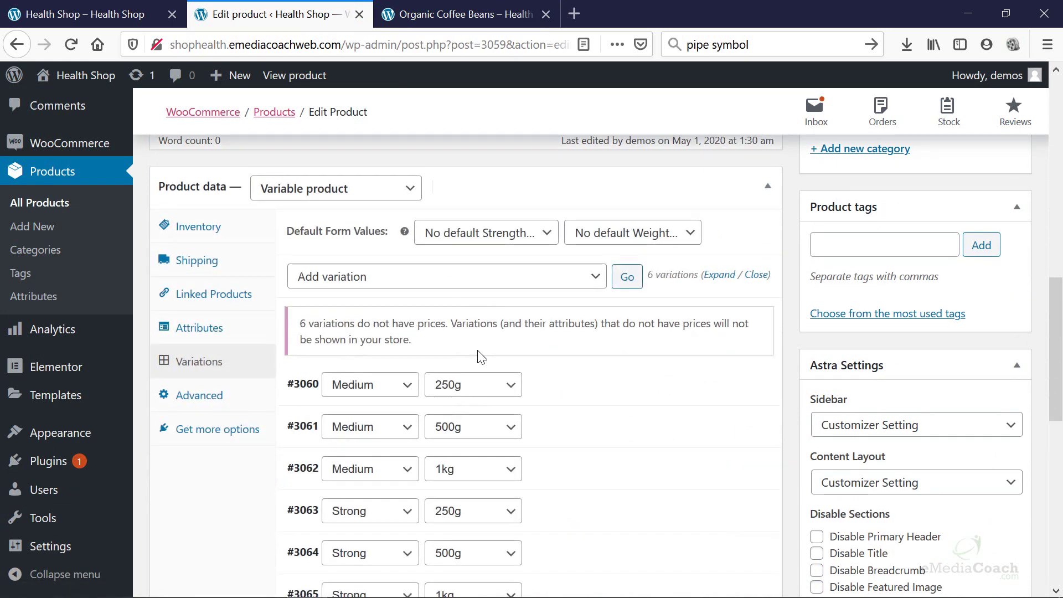
scroll(499, 349, down, 2)
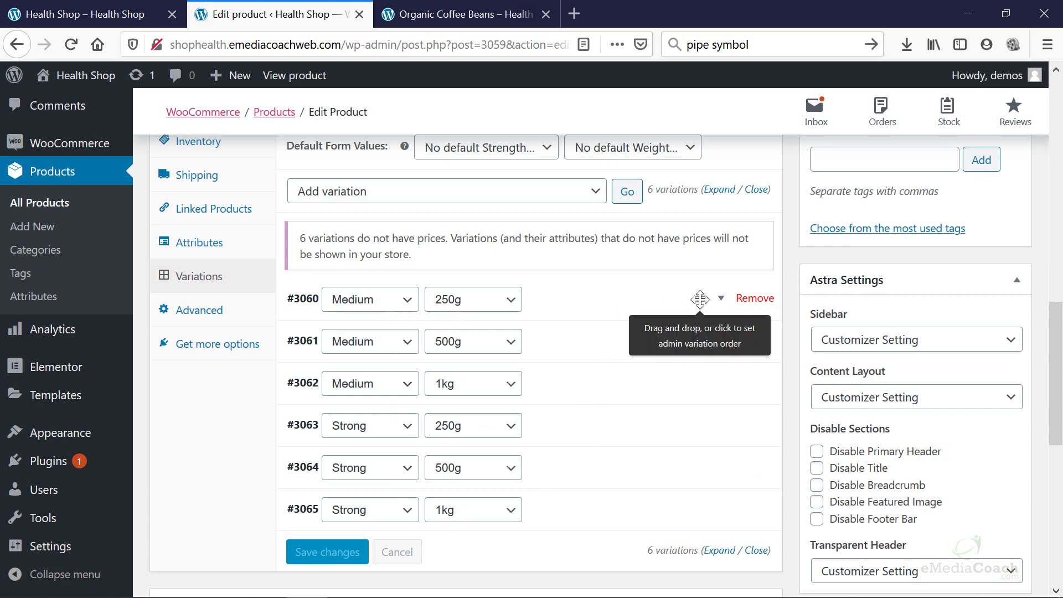
click(701, 301)
click(720, 301)
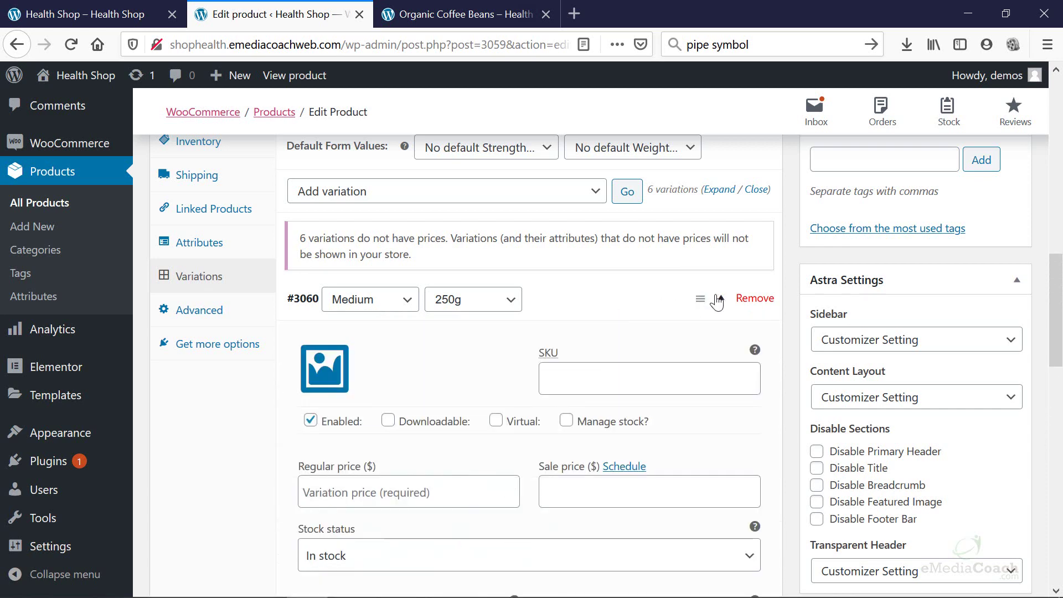
scroll(687, 320, down, 3)
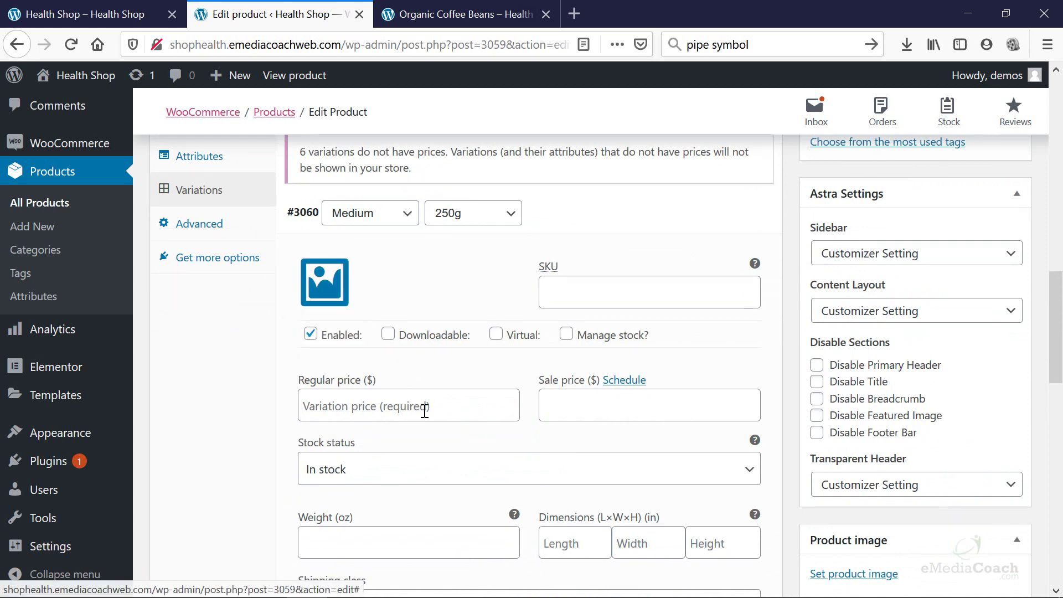
Look through variation #3060's unpriced fields, then collapse it again.
scroll(410, 396, down, 3)
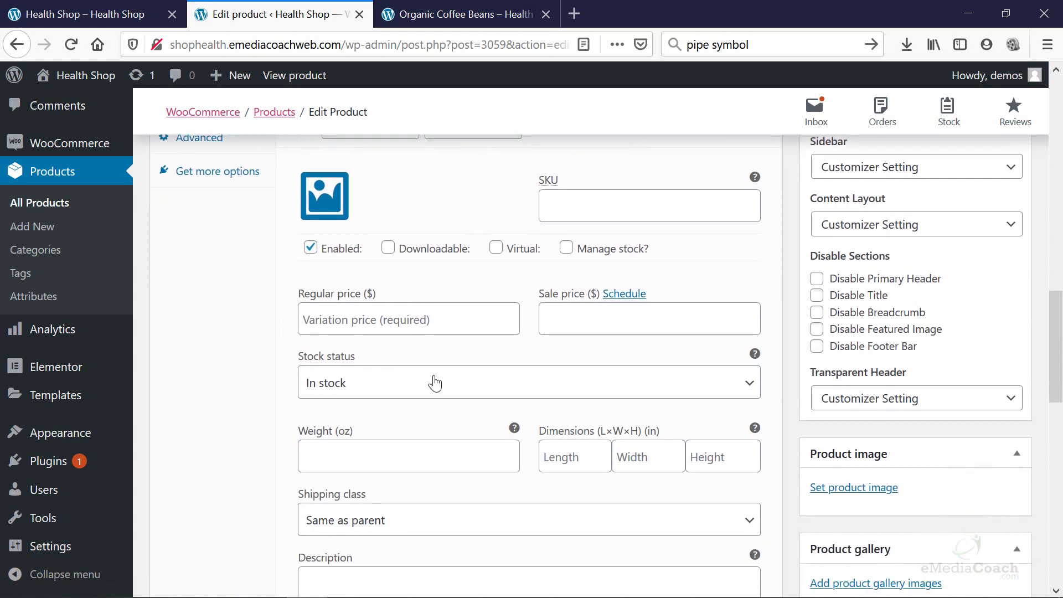
scroll(435, 383, down, 6)
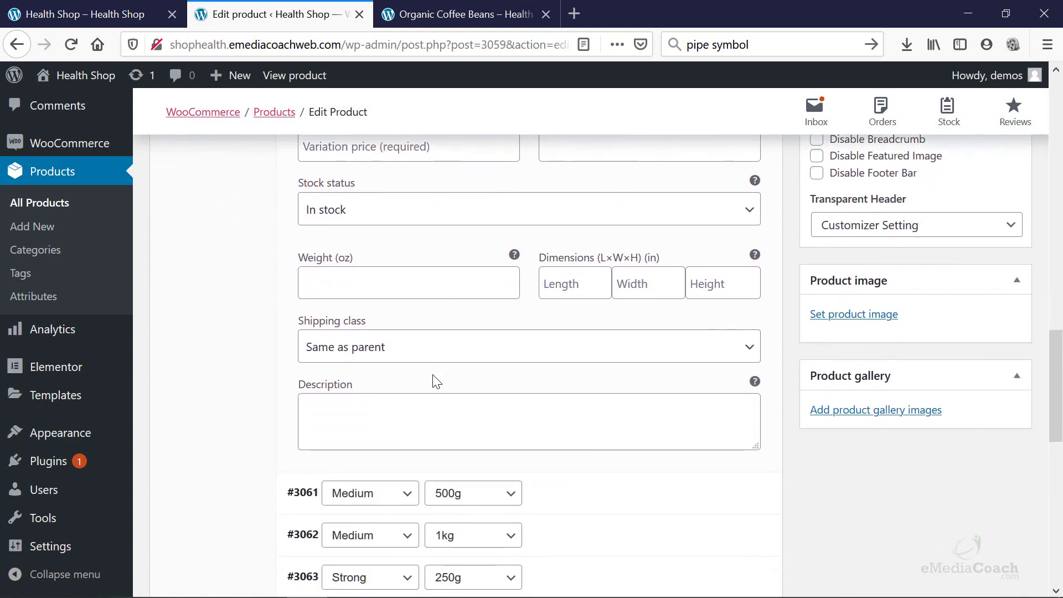
scroll(440, 365, down, 3)
scroll(499, 332, up, 9)
scroll(659, 321, up, 12)
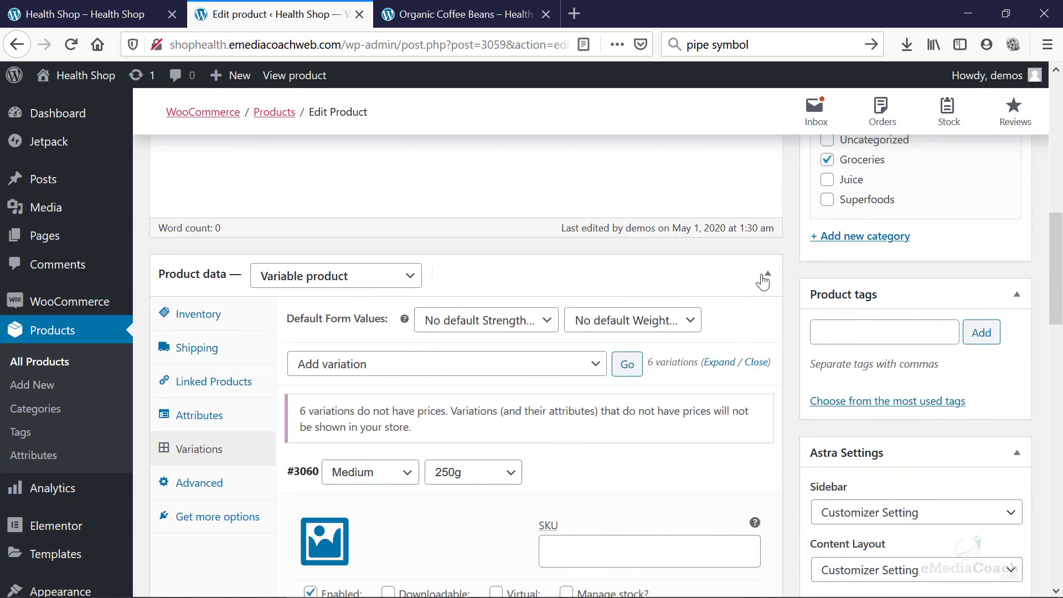
mouse_move(691, 501)
click(721, 472)
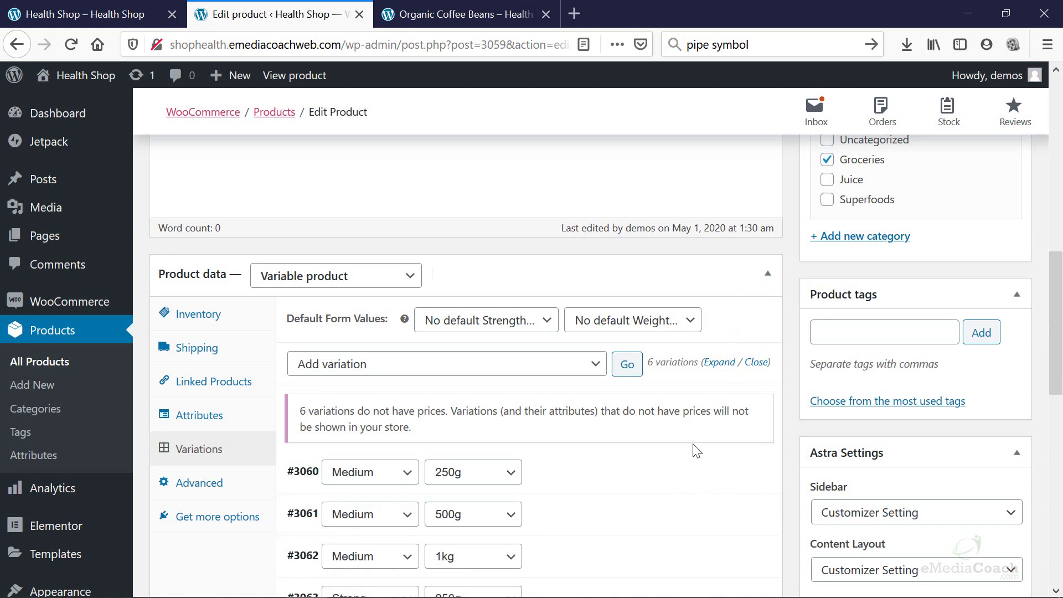
scroll(692, 443, down, 3)
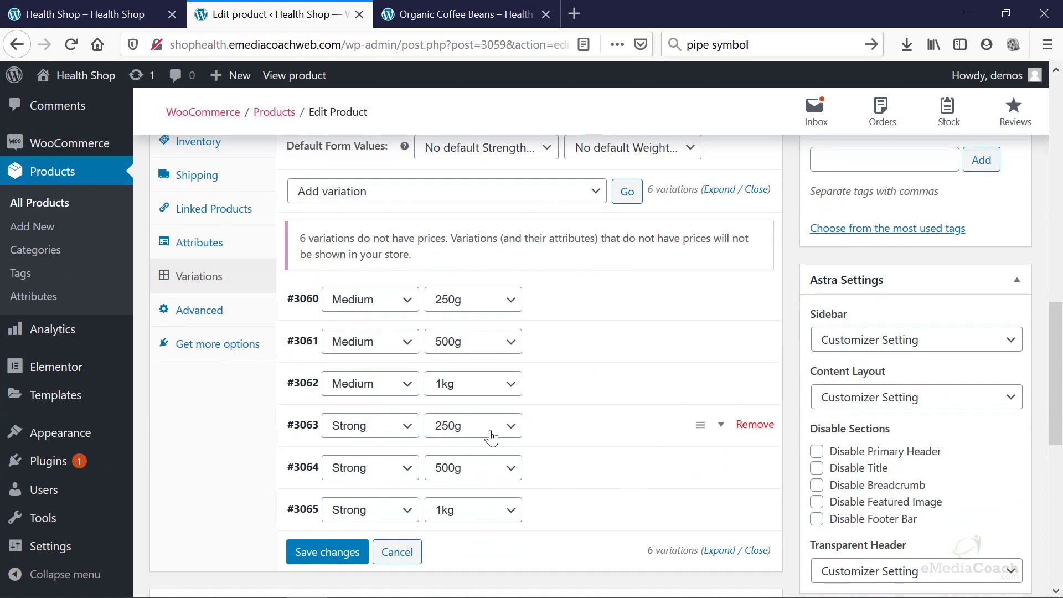
Remove the Strong 250g (#3063) and Strong 500g (#3064) variations, confirming each deletion.
click(755, 429)
click(505, 296)
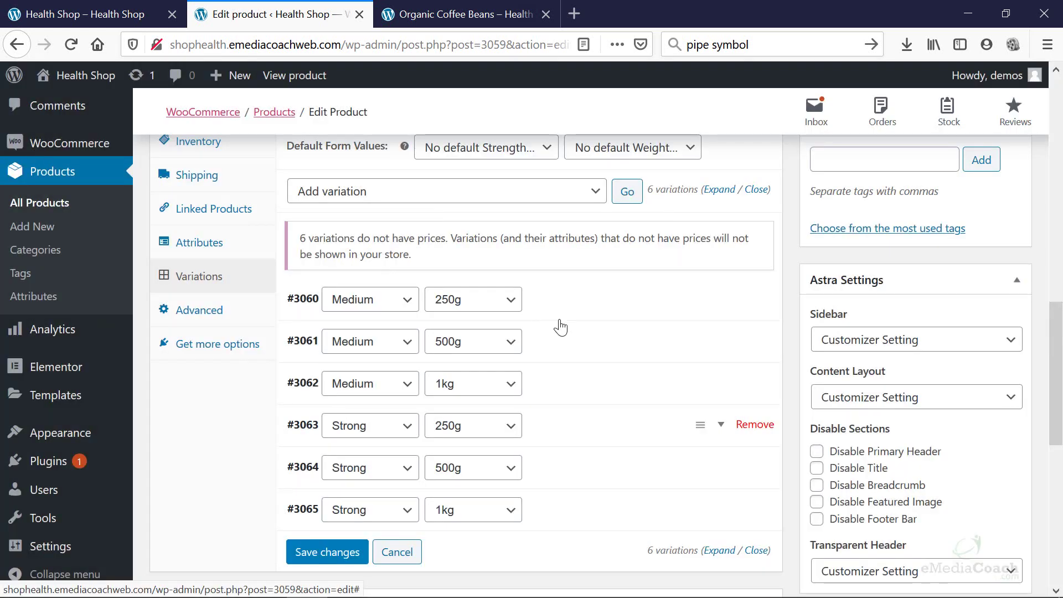
click(568, 299)
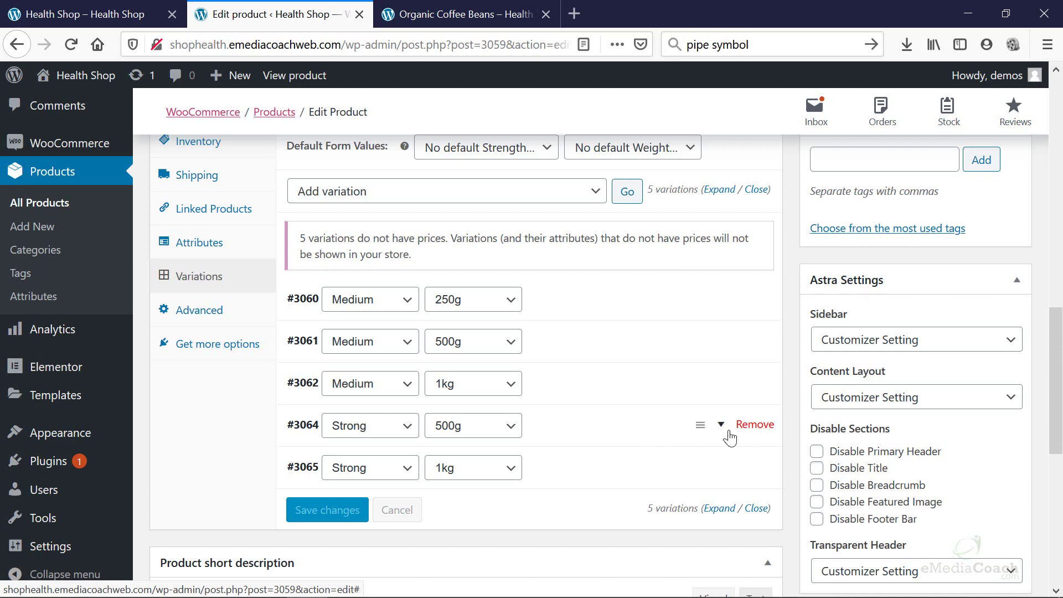
click(753, 426)
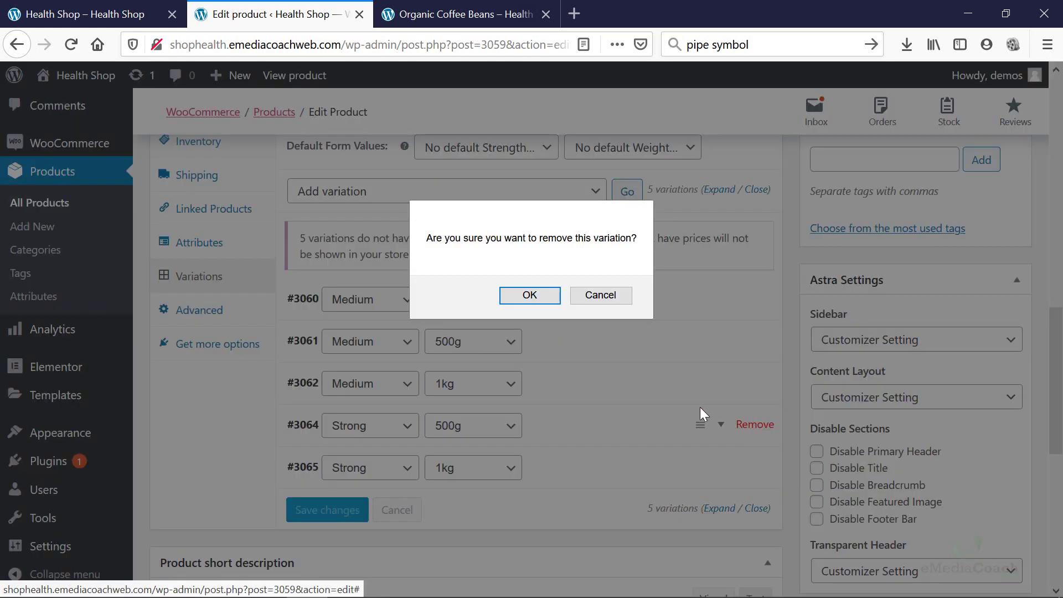
click(541, 298)
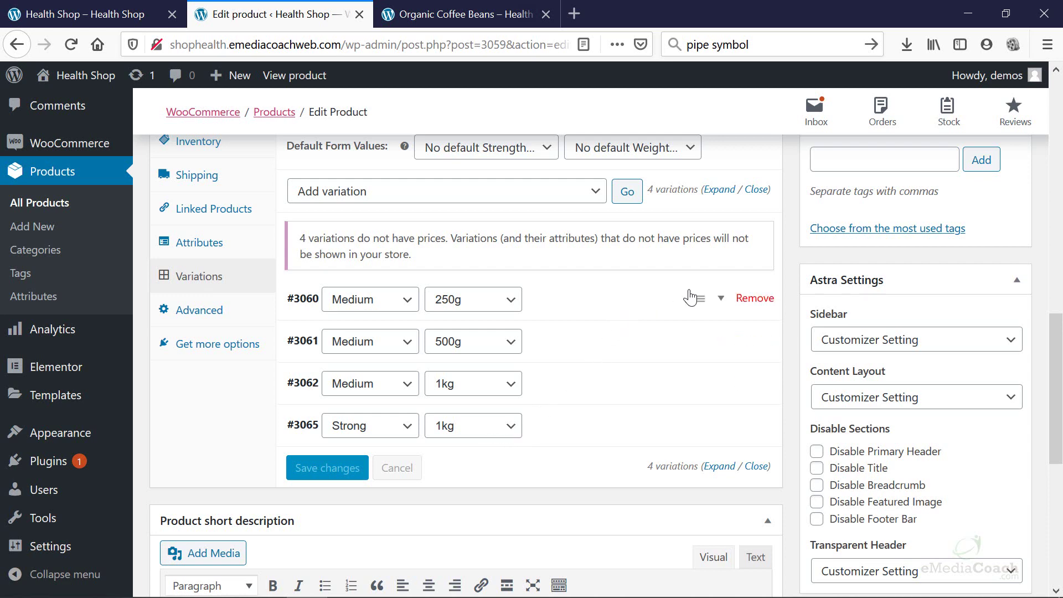
click(721, 305)
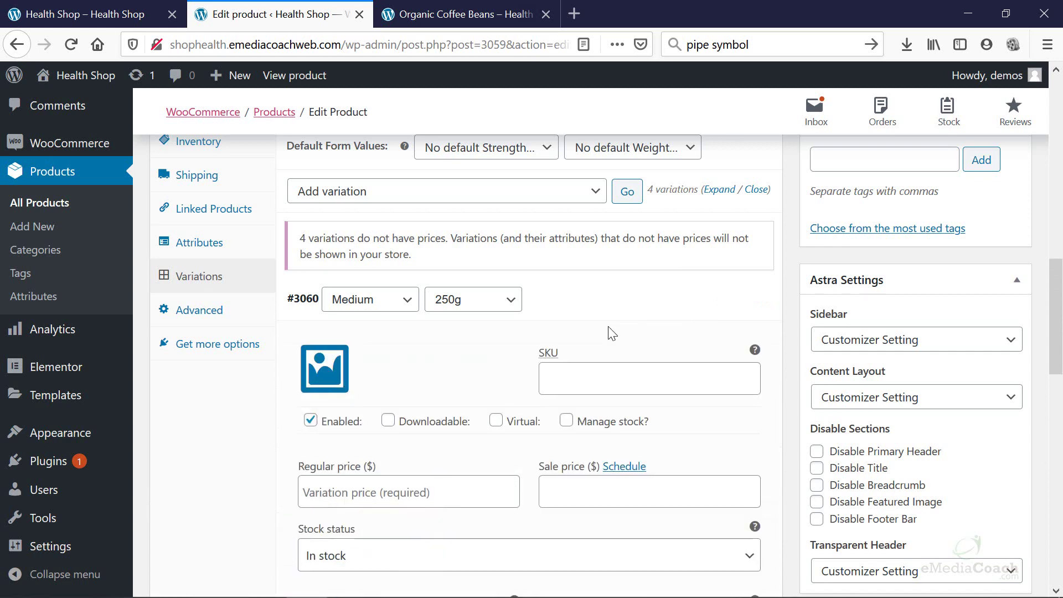
Set the Pulses bag picture product26-free-img as variation #3060's image from the Media Library.
scroll(720, 302, down, 3)
scroll(377, 266, up, 3)
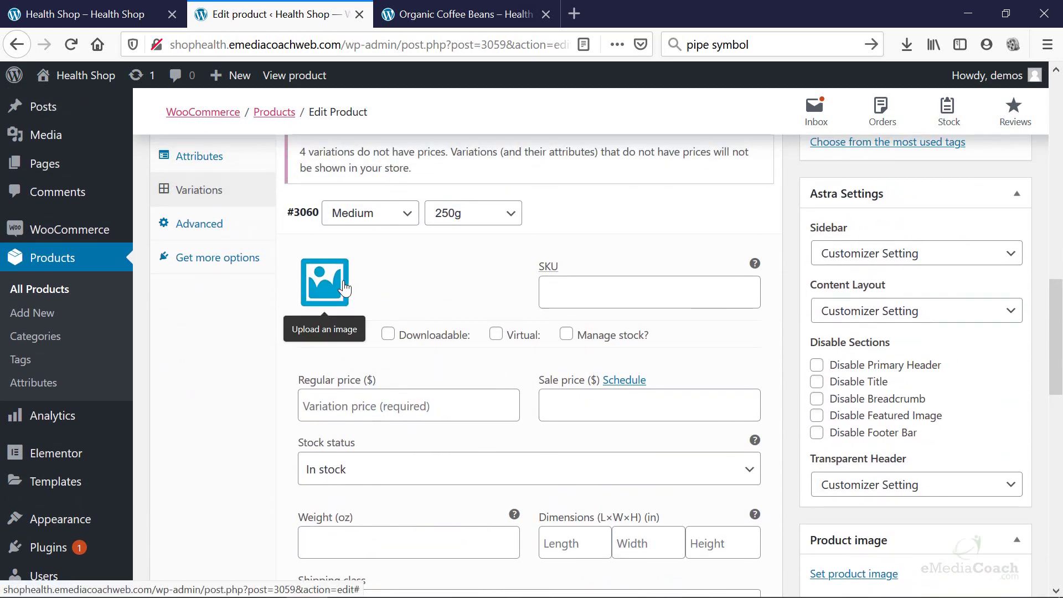
click(343, 287)
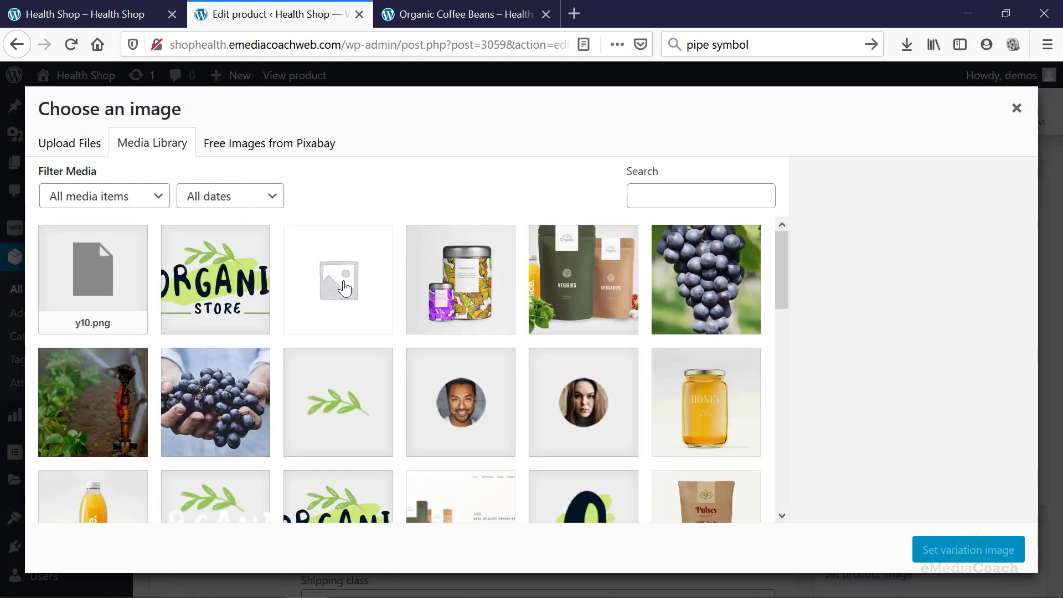
scroll(363, 291, down, 3)
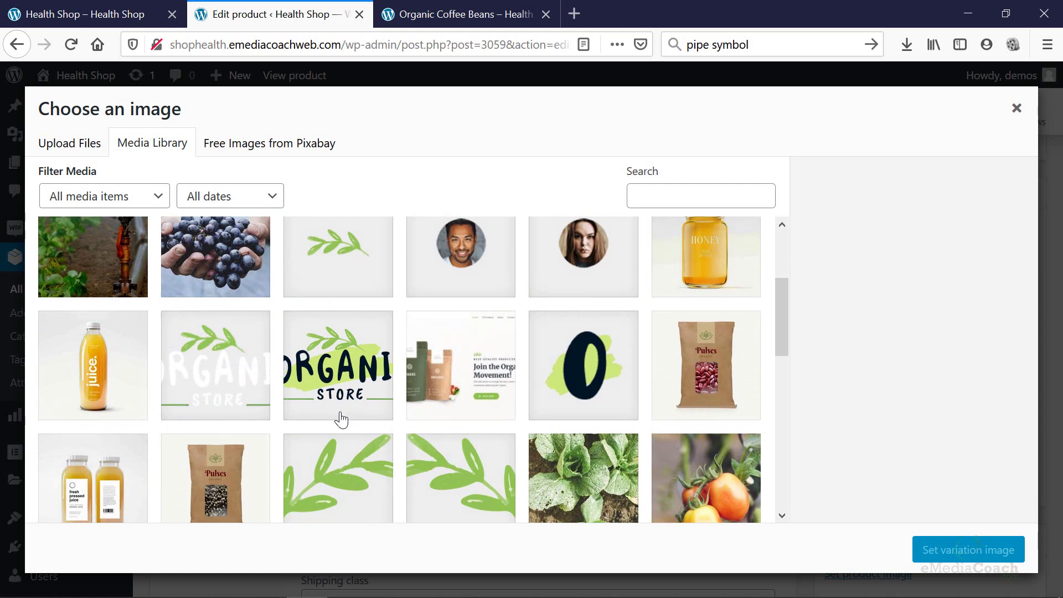
click(232, 486)
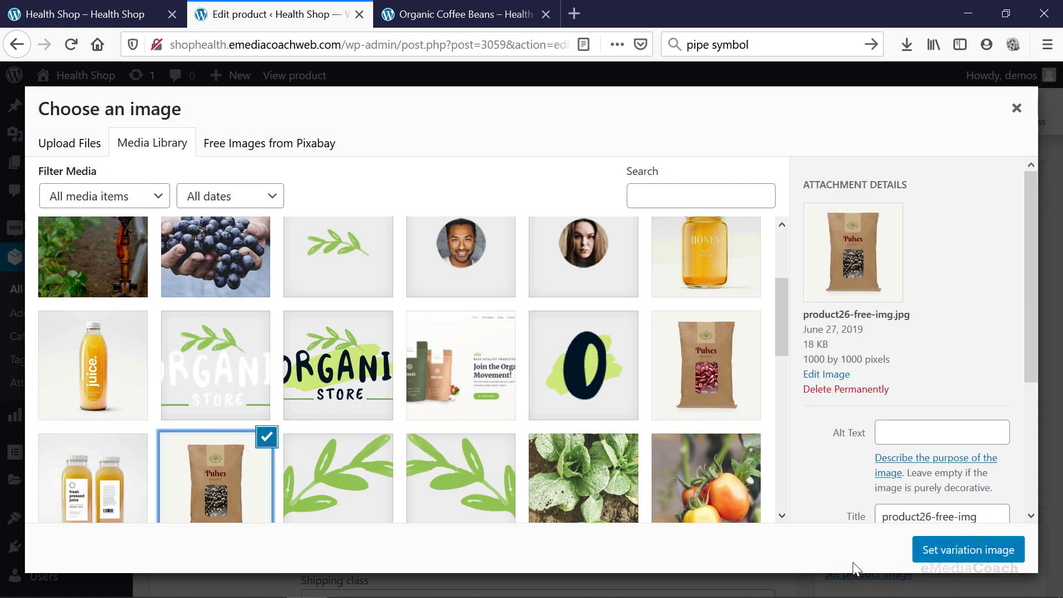
click(978, 556)
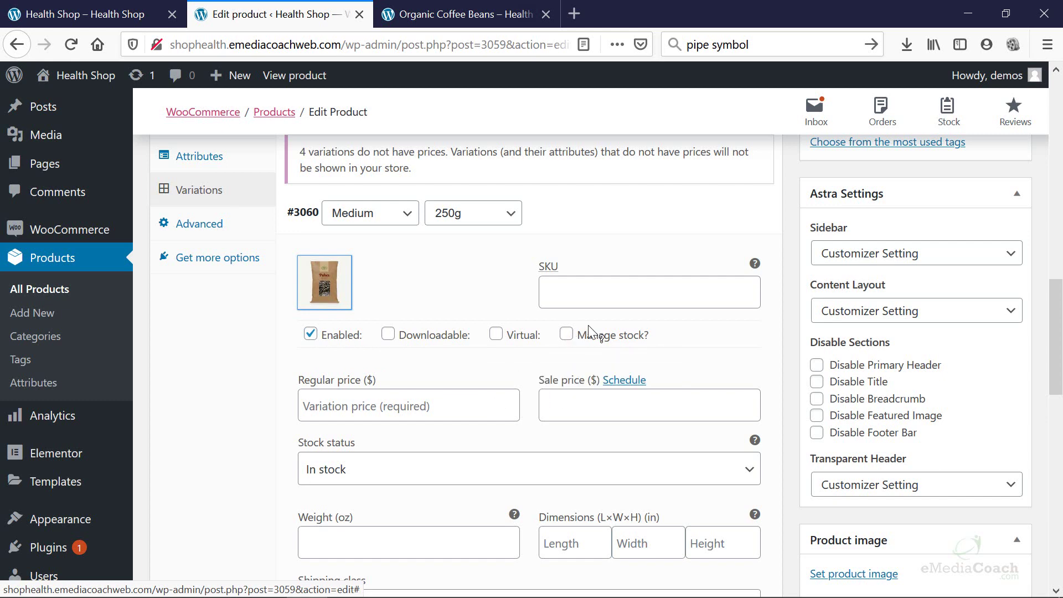
Leave stock tracking off for variation #3060 and keep its stock status In stock.
click(566, 335)
scroll(534, 451, down, 3)
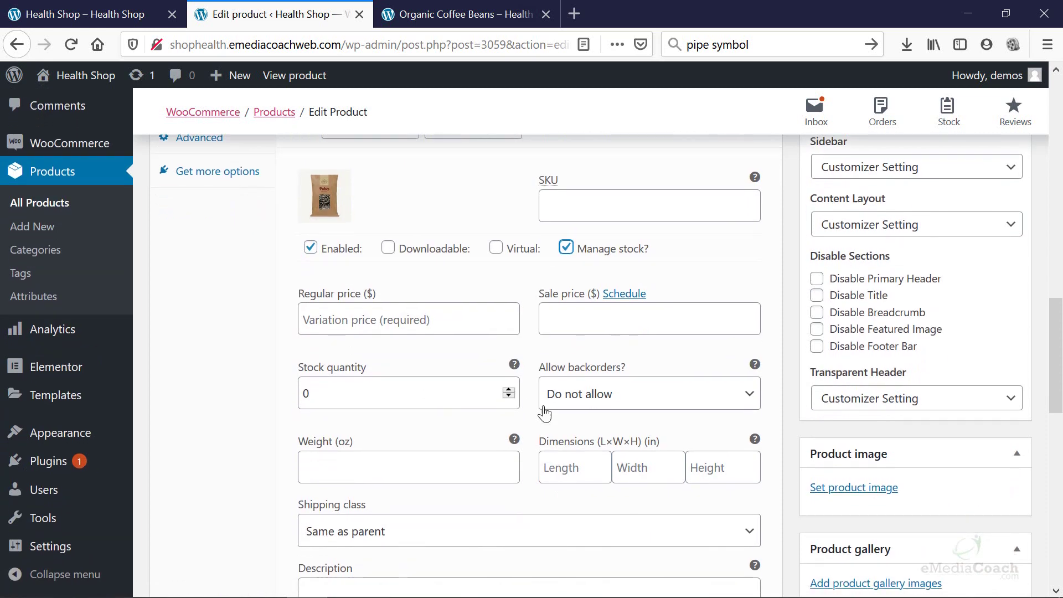
click(388, 393)
double_click(402, 396)
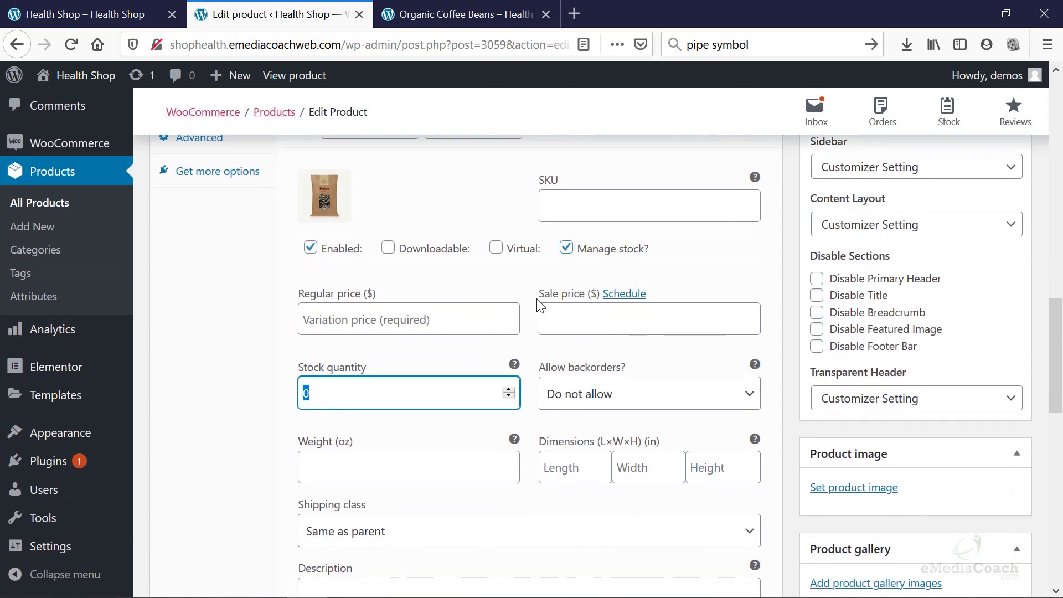
click(568, 251)
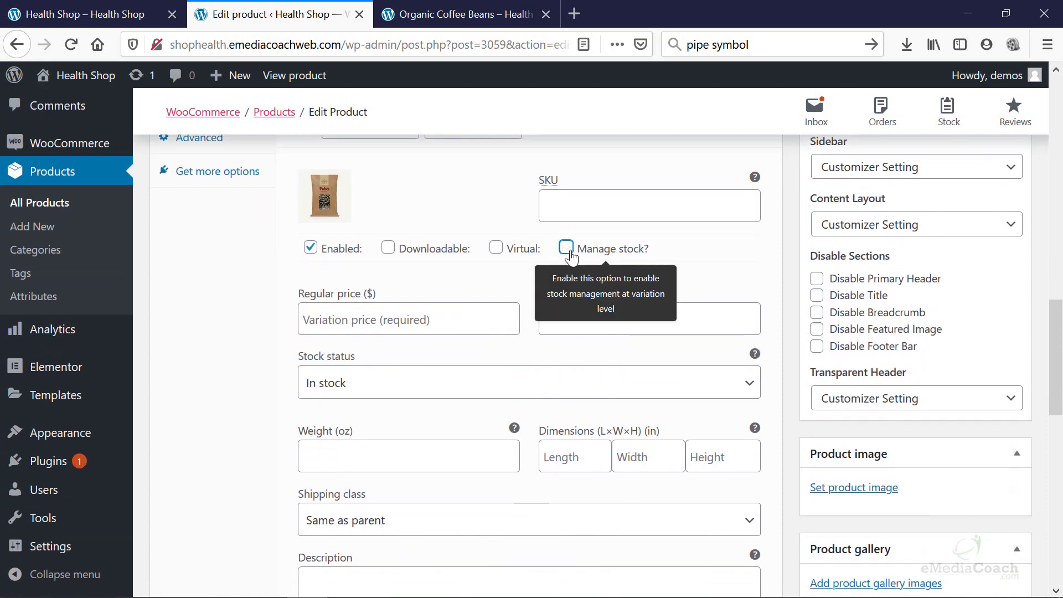
click(389, 387)
click(388, 388)
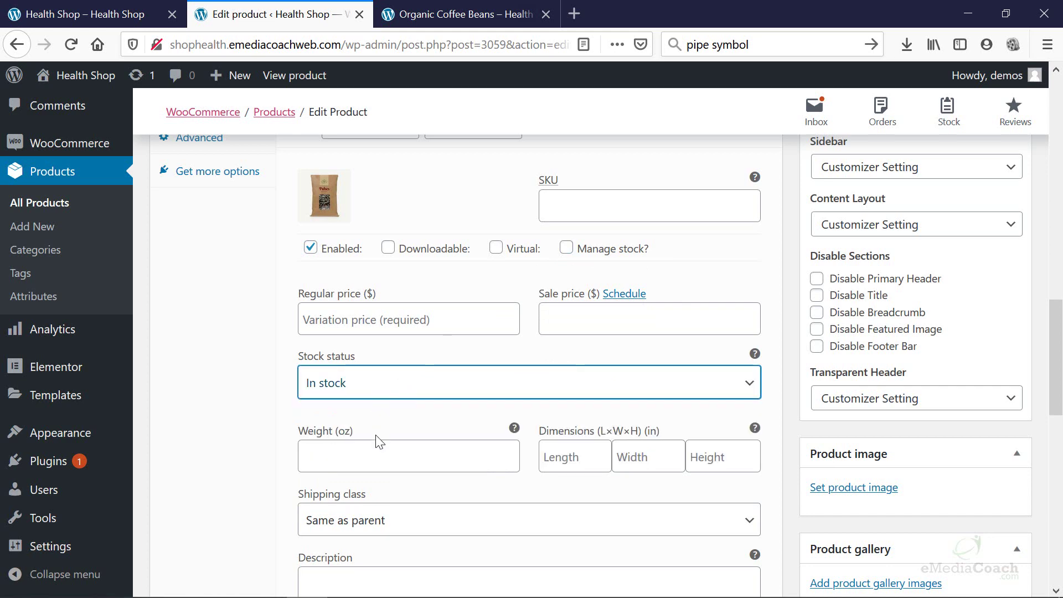
scroll(475, 467, down, 5)
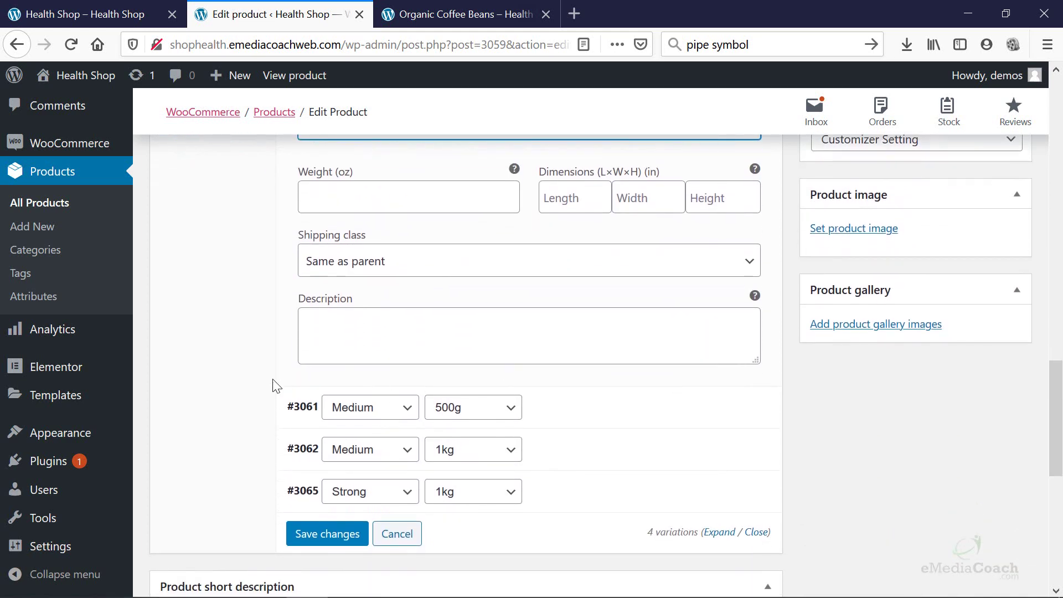
Write the variation description 'Medium 250g. Here is the description for this variation.'.
click(363, 344)
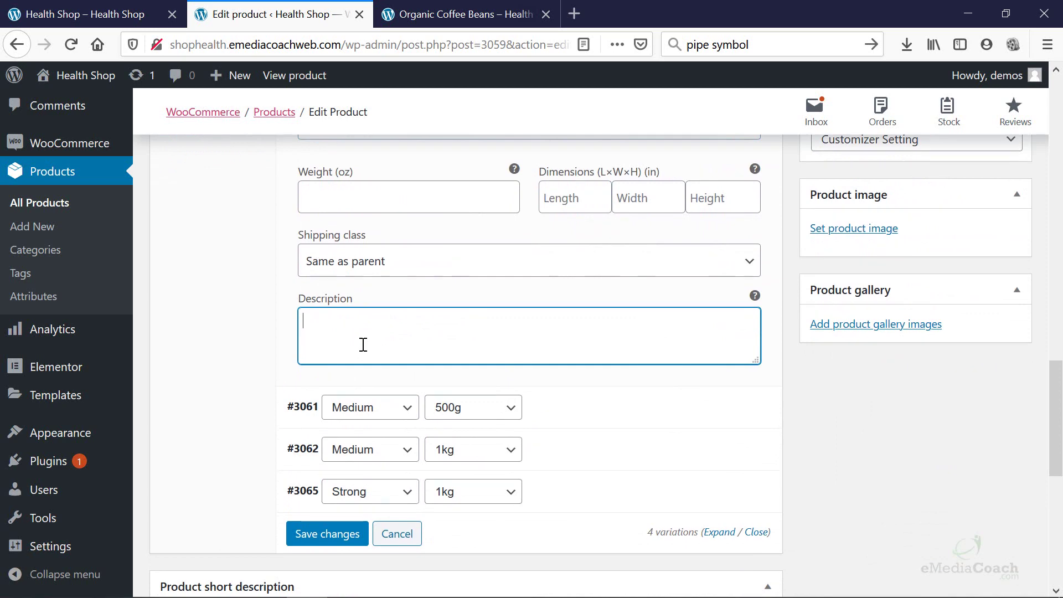
text(Here is the descrip)
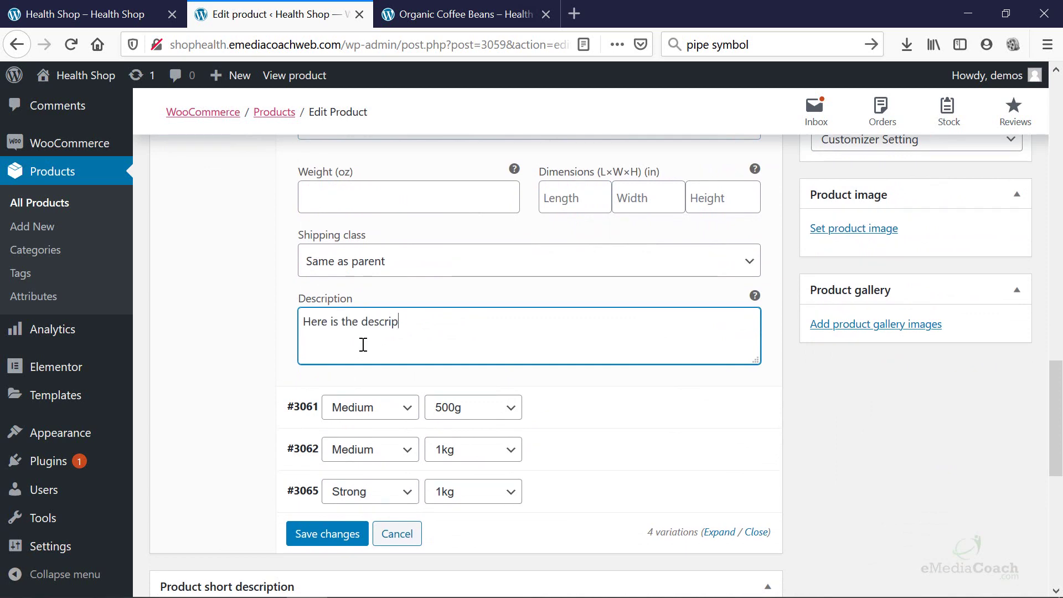
text(tion for this variation.)
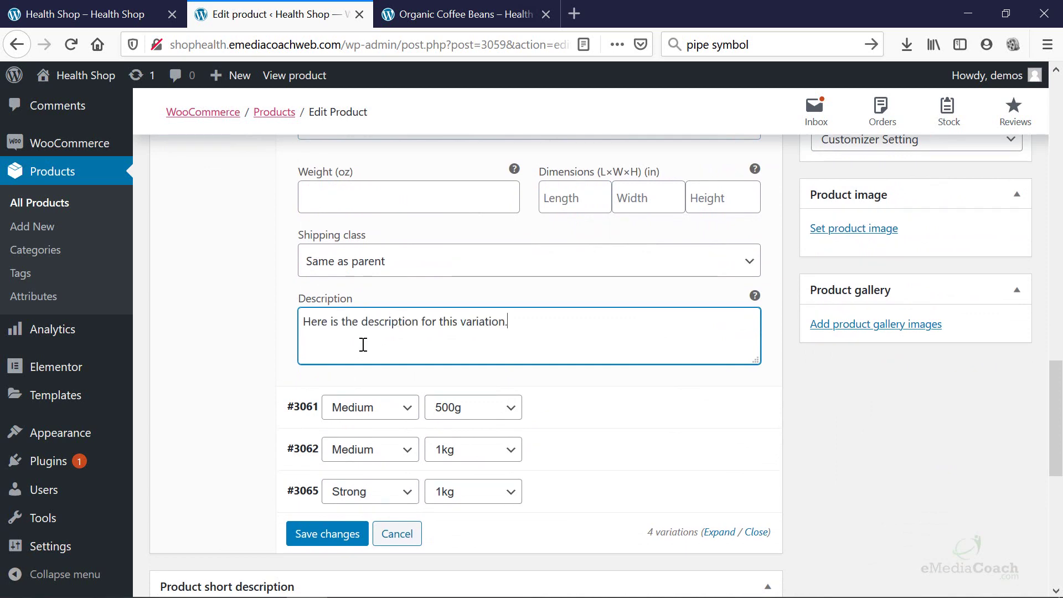
text(Medium 250g)
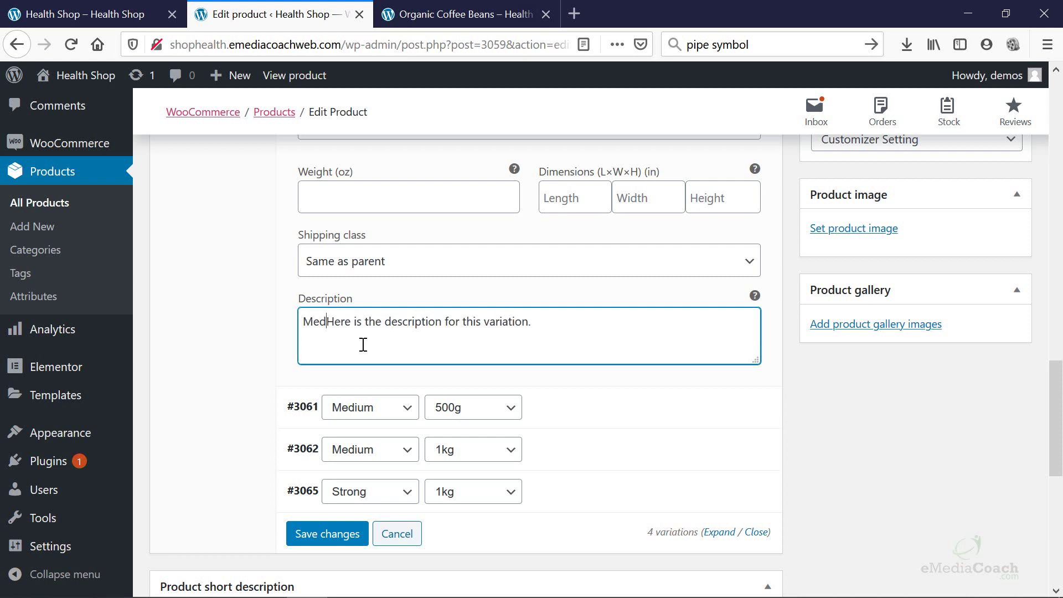
text(.)
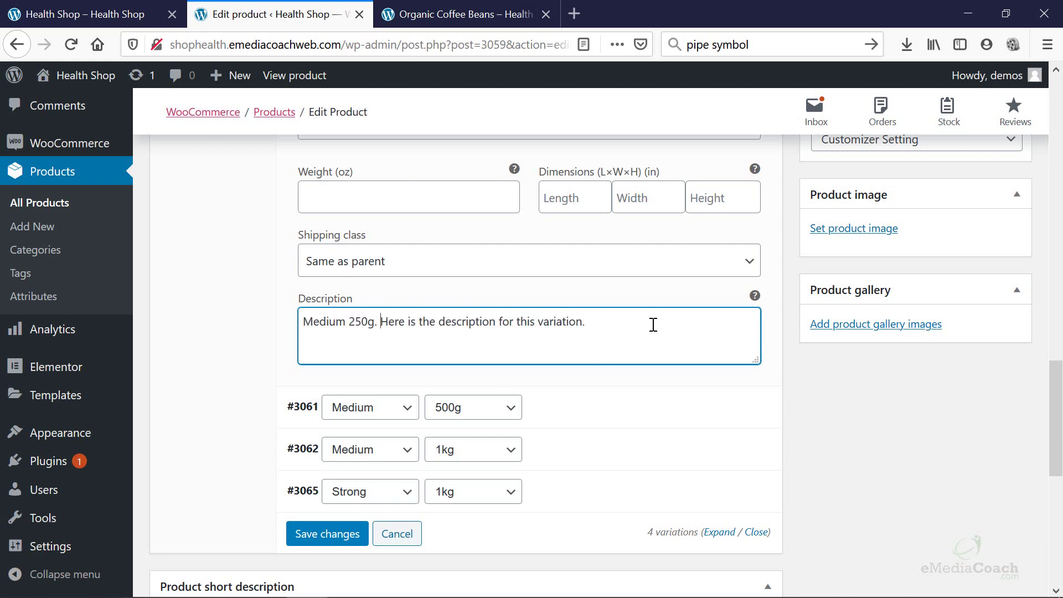
key(ctrl+a)
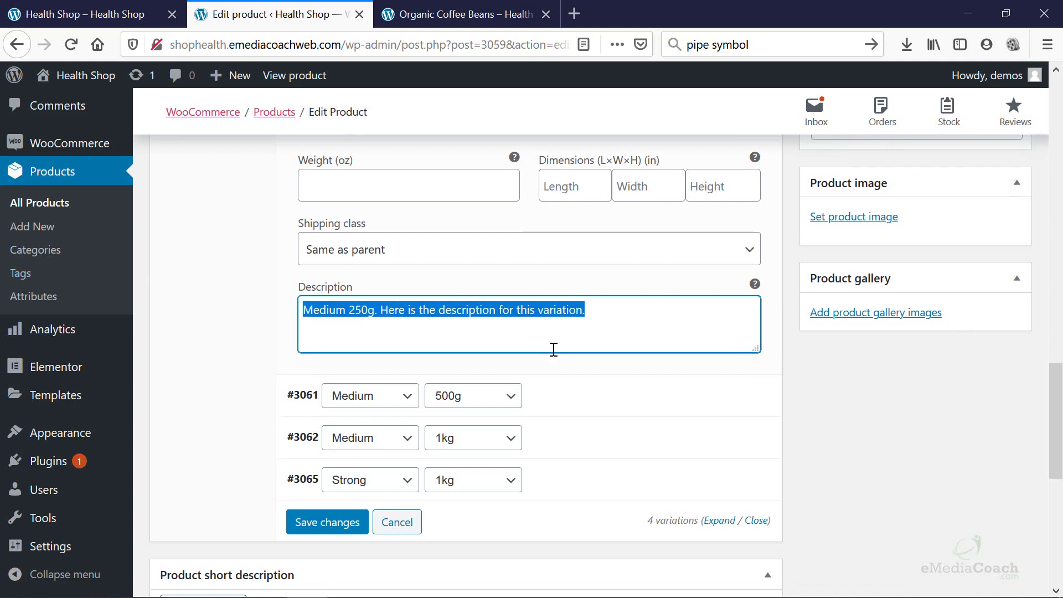
scroll(554, 349, down, 3)
Collapse the Medium 500g variation #3061 so the remaining rows sit compactly.
click(584, 344)
click(590, 333)
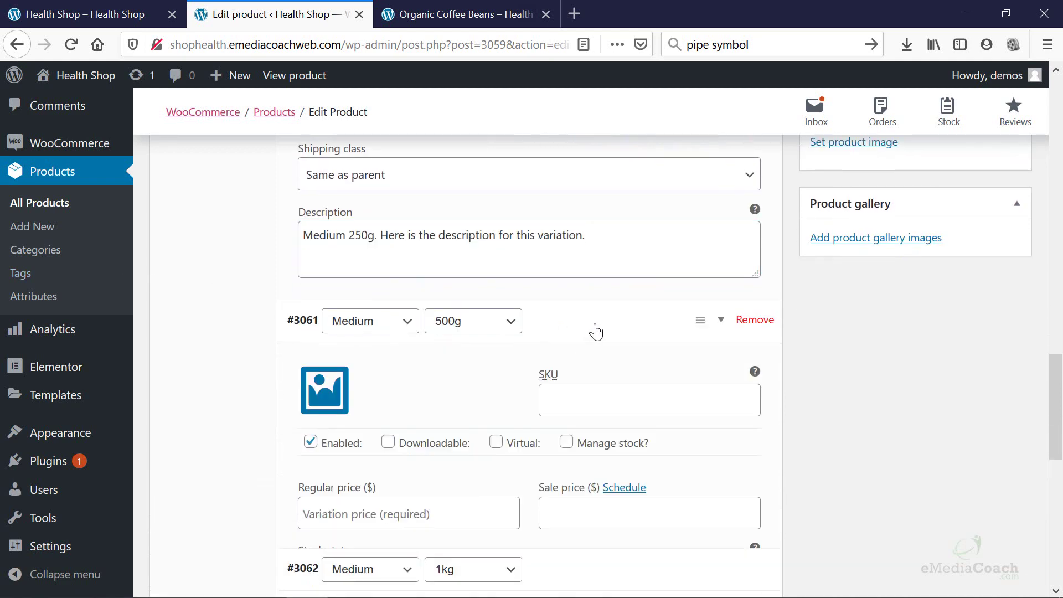
scroll(594, 332, up, 5)
scroll(593, 339, up, 2)
scroll(574, 351, down, 5)
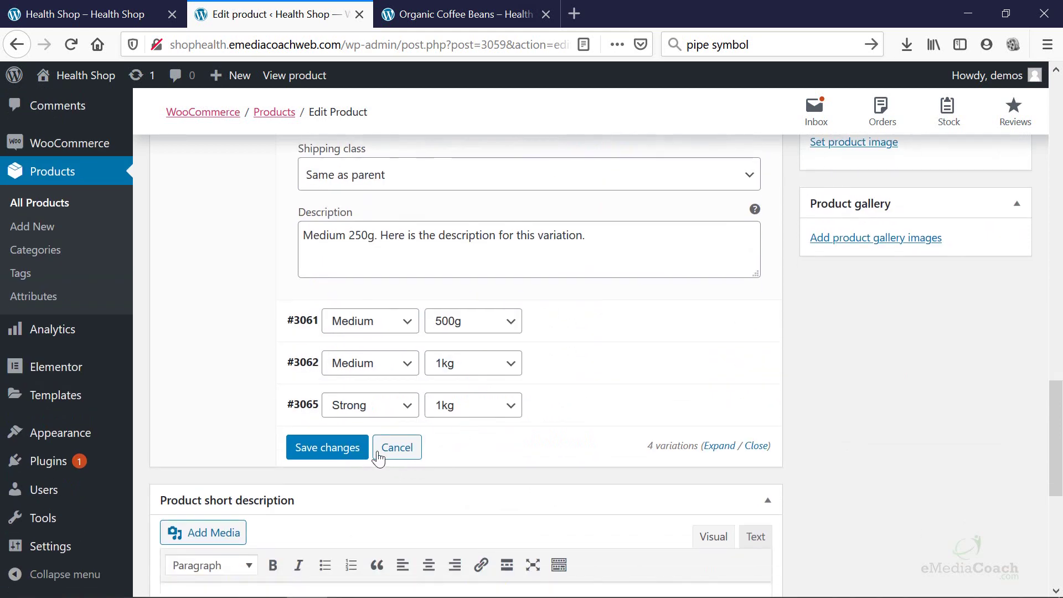
Save the variation changes.
click(342, 446)
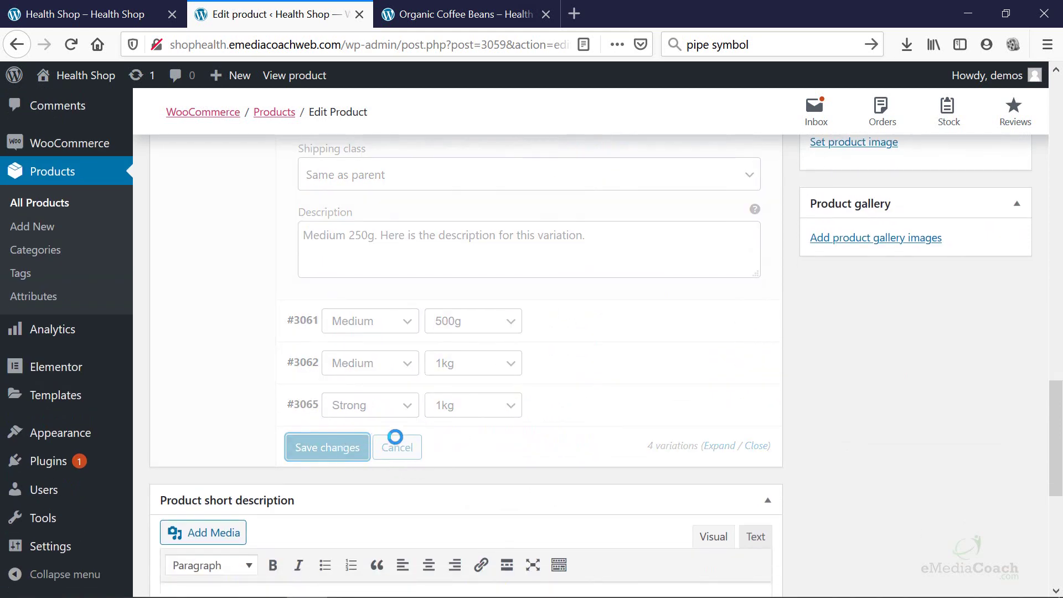
scroll(441, 408, up, 5)
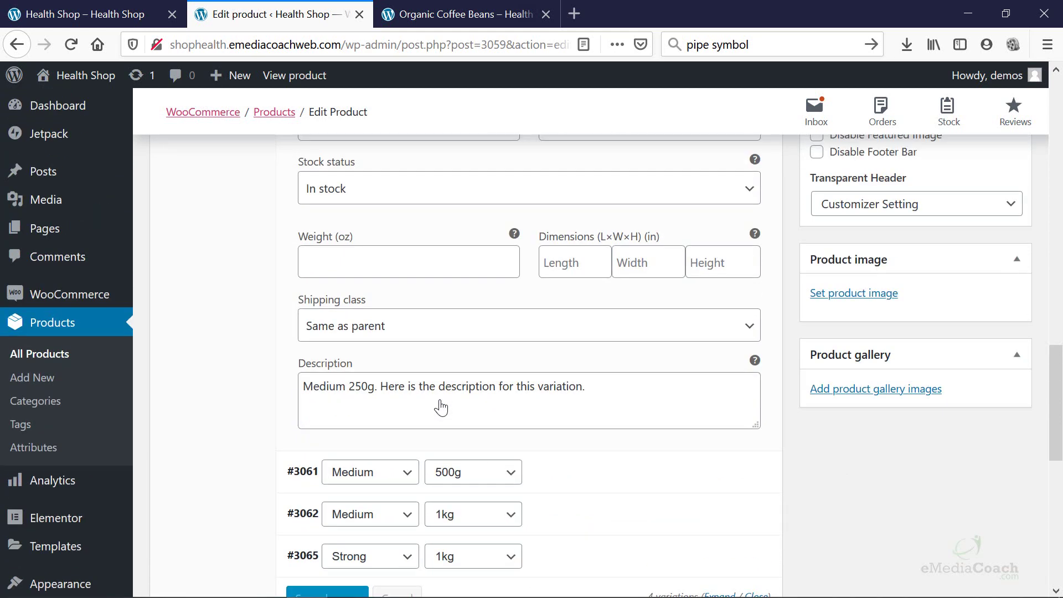
scroll(451, 401, down, 10)
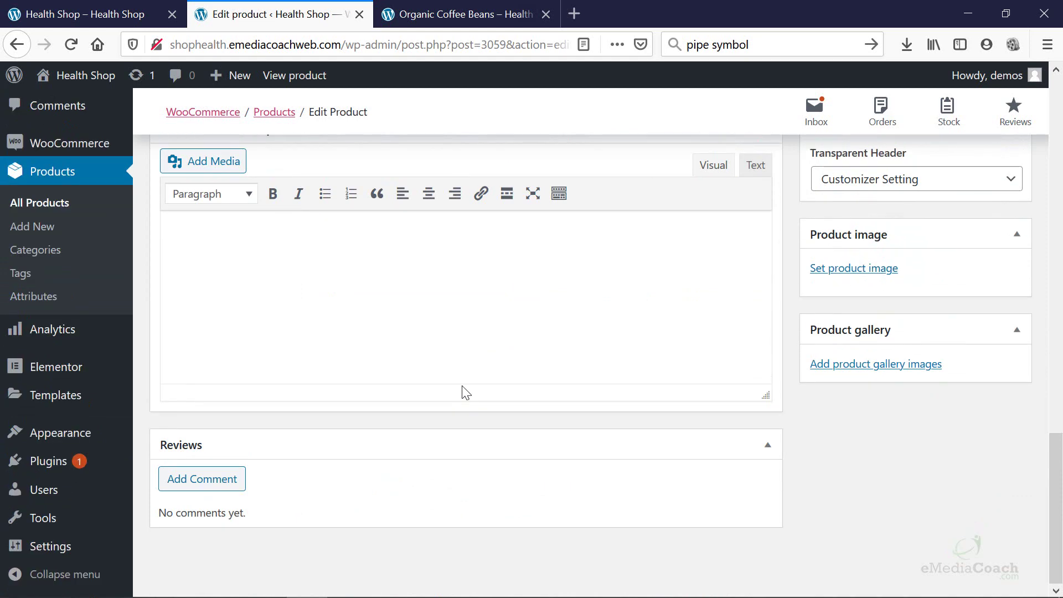
scroll(464, 390, up, 10)
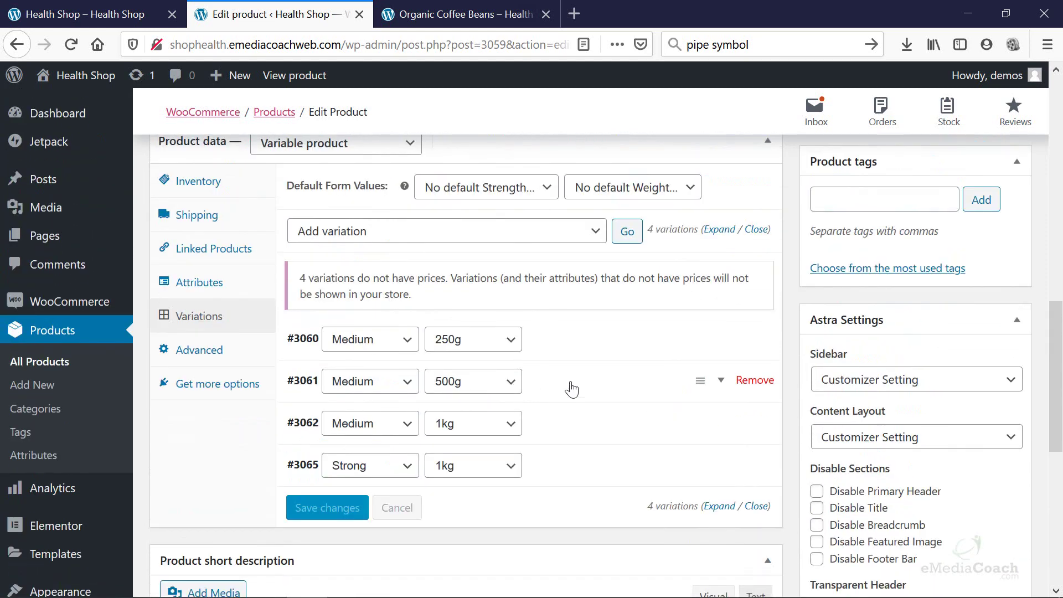
Set the pumpkin-pulp-tin picture as the Medium 500g variation's (#3061) image.
click(572, 390)
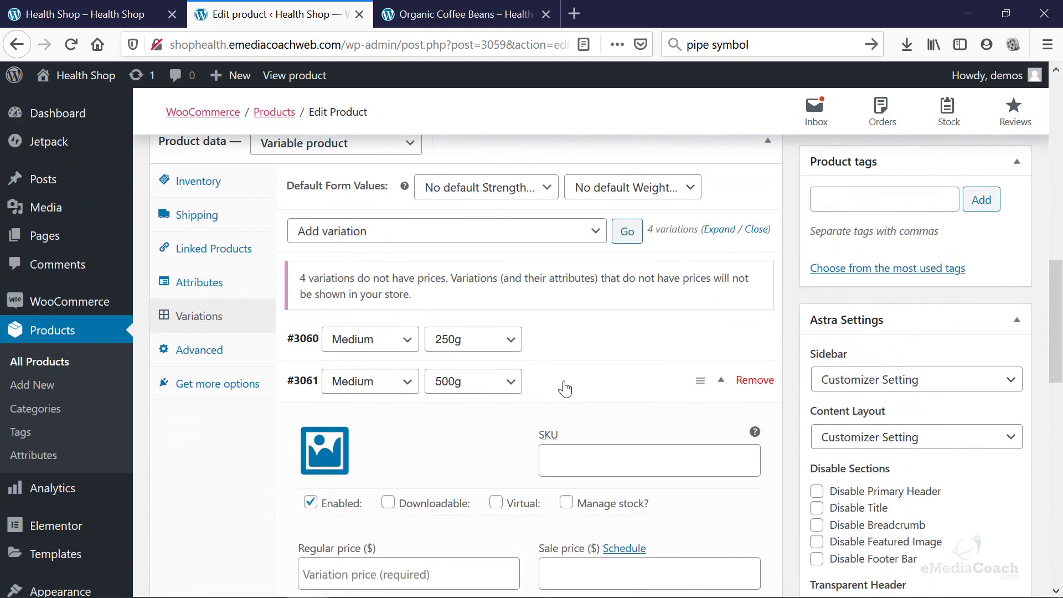
click(329, 461)
scroll(415, 352, down, 2)
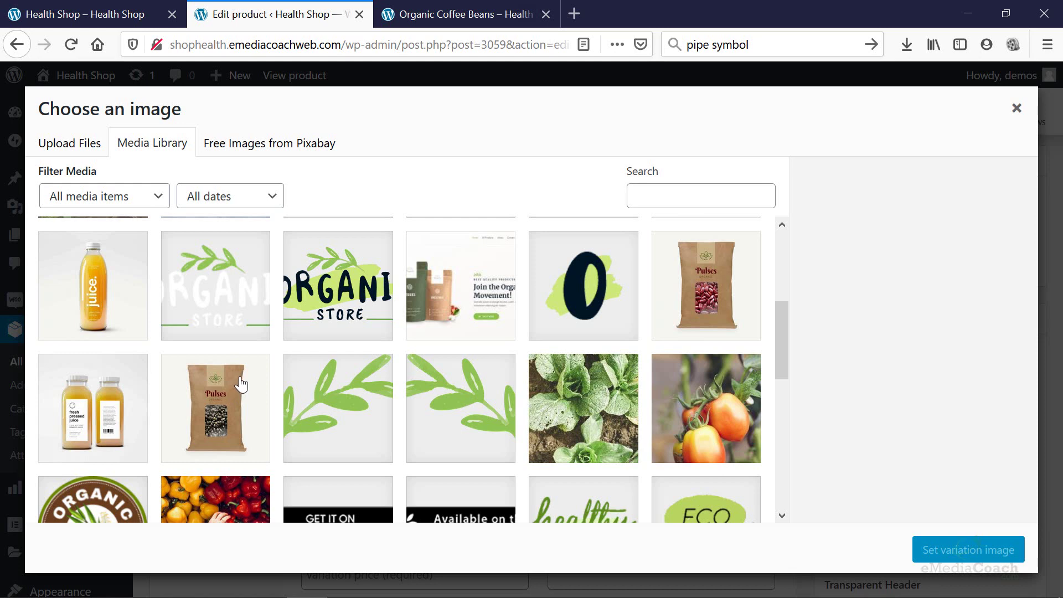
scroll(302, 382, down, 3)
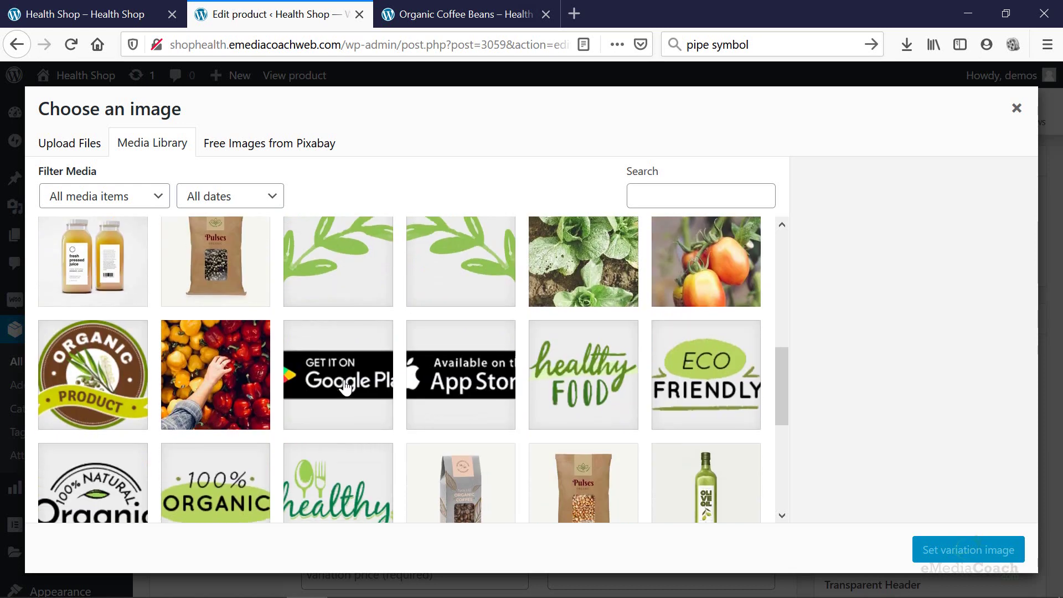
scroll(693, 357, up, 4)
click(721, 363)
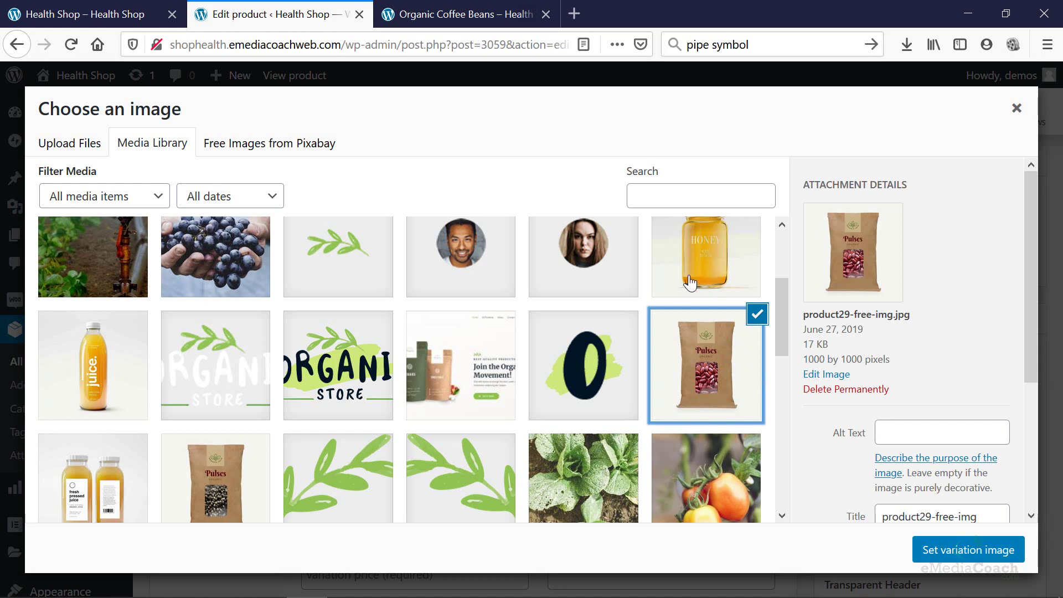
scroll(541, 361, up, 3)
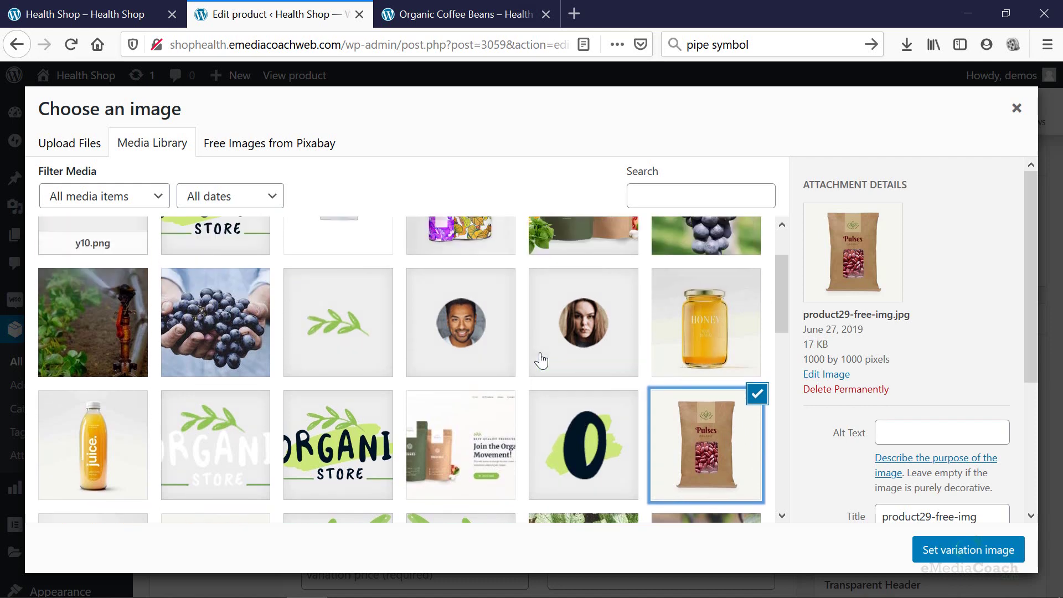
click(486, 287)
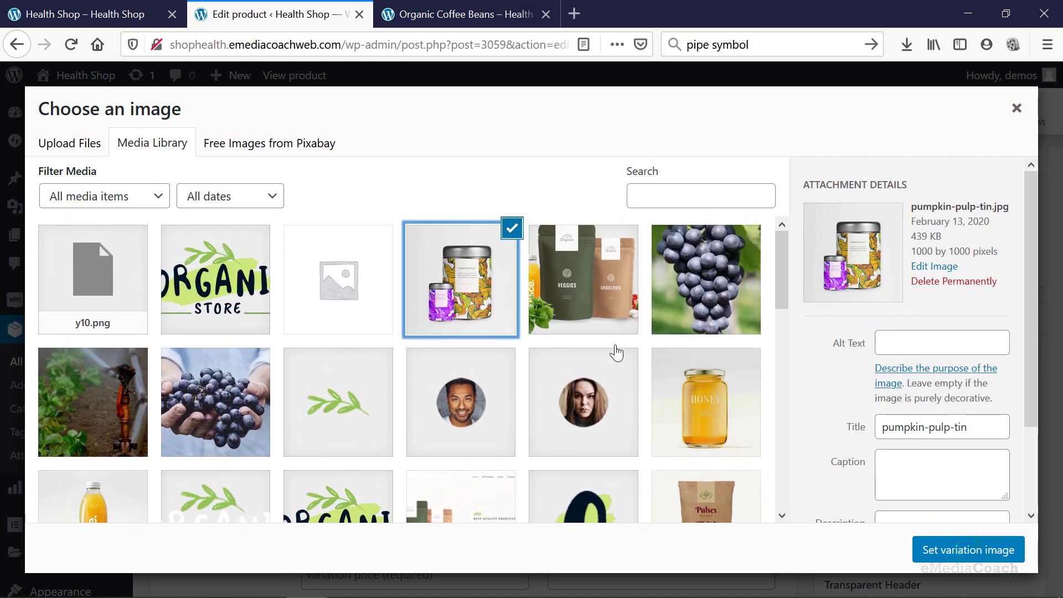
click(966, 550)
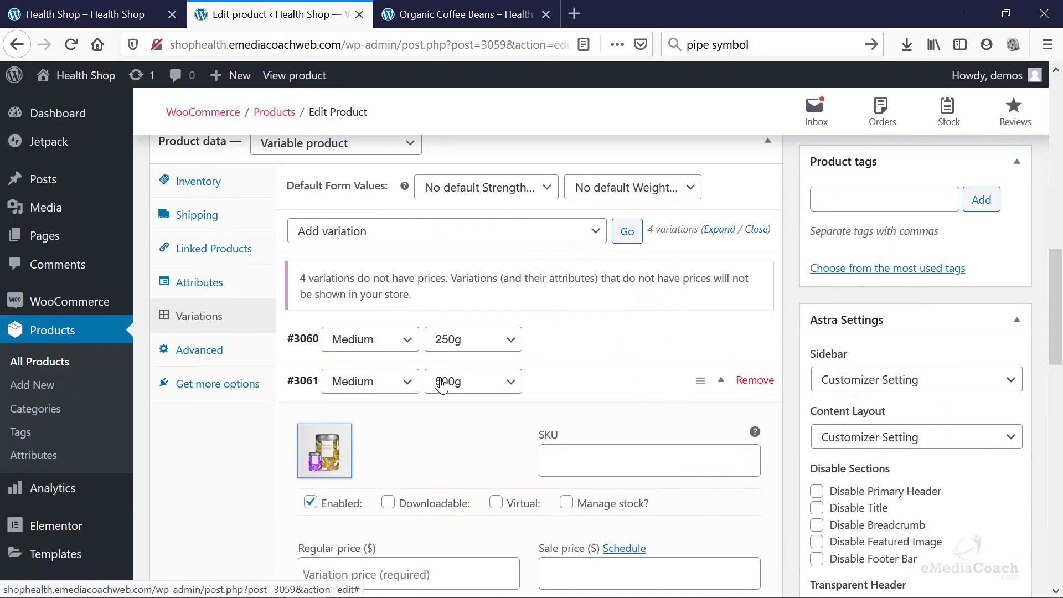
Enter regular prices of 29 for Medium 250g and 39 for Medium 500g.
scroll(531, 451, down, 3)
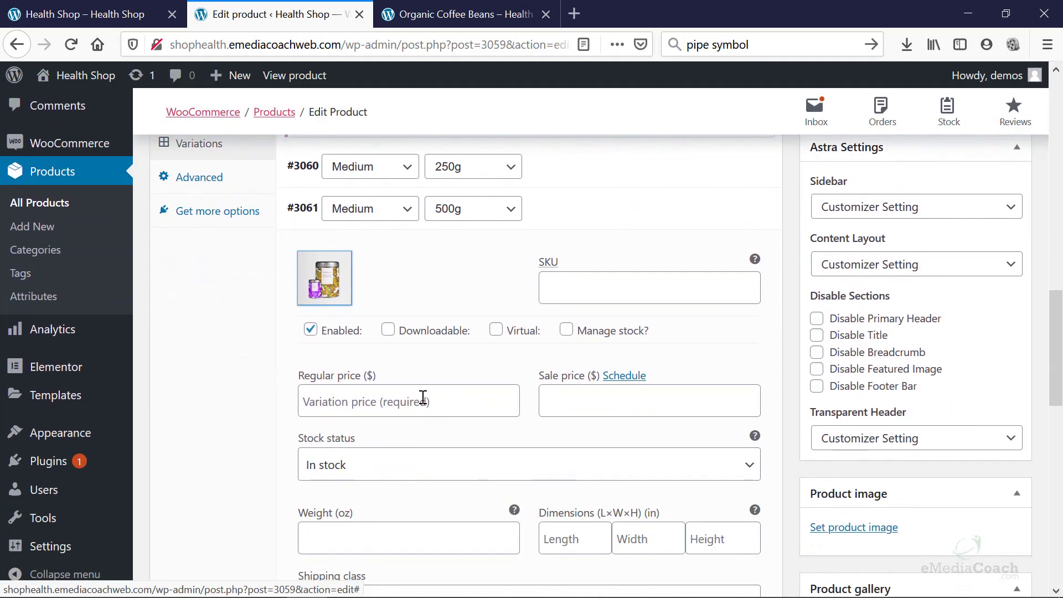
scroll(423, 397, up, 3)
click(599, 438)
scroll(517, 432, down, 1)
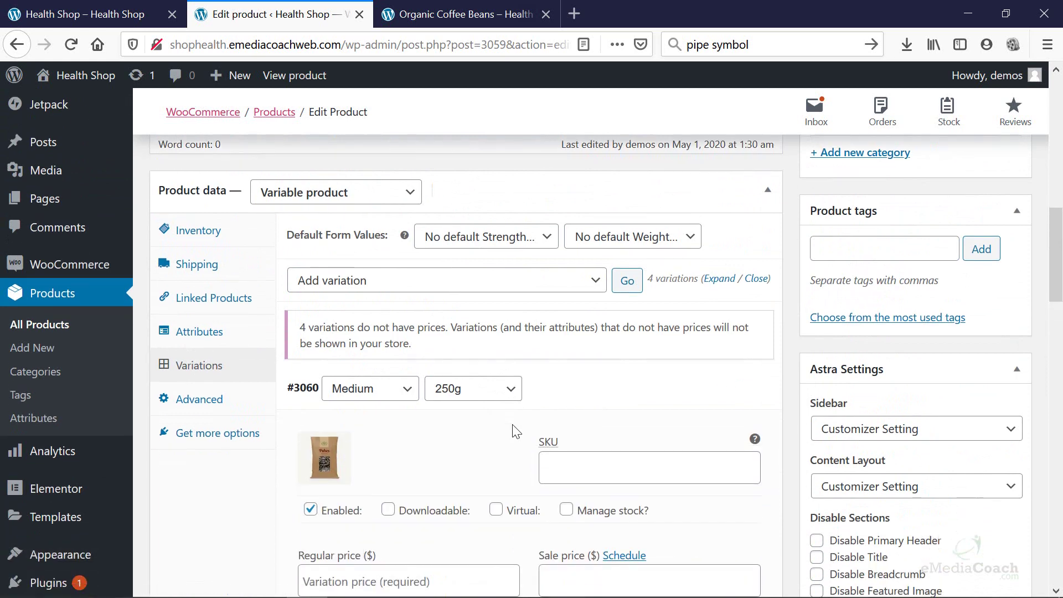
scroll(517, 432, down, 2)
click(426, 446)
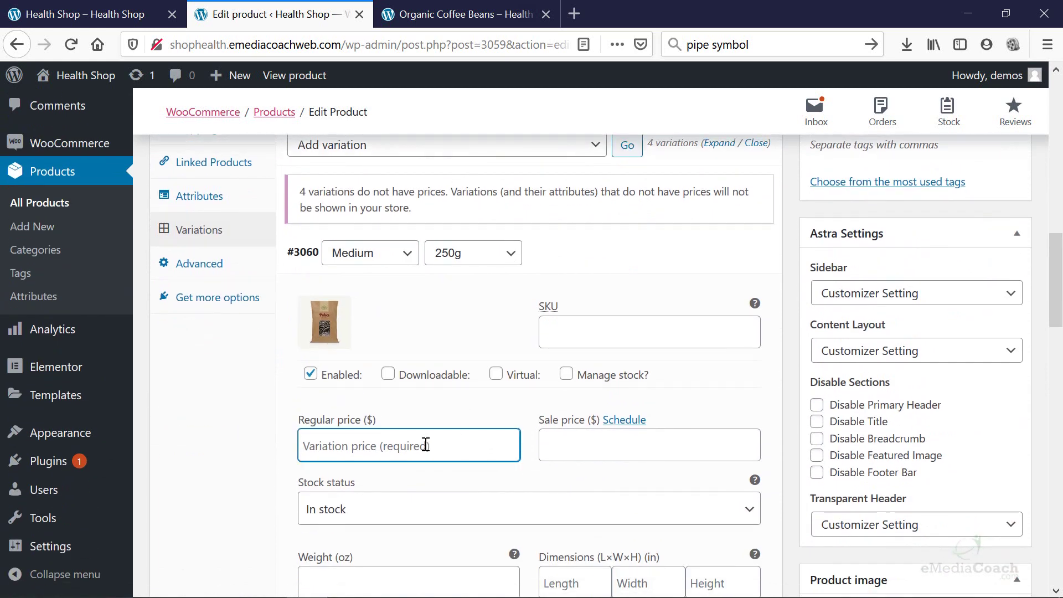
text(29)
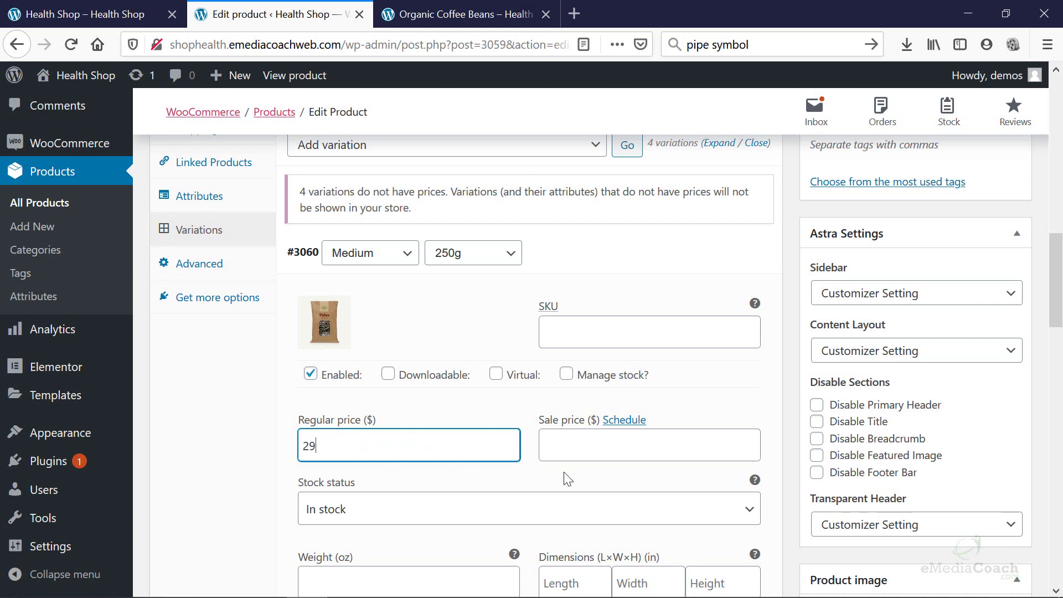
scroll(481, 403, down, 3)
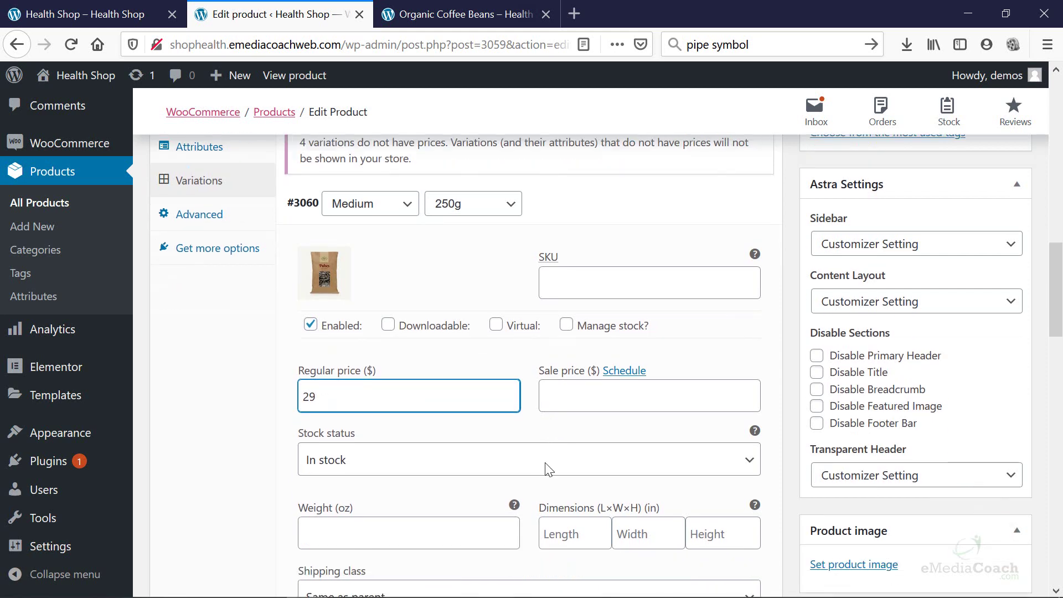
scroll(445, 432, down, 1)
scroll(445, 432, down, 3)
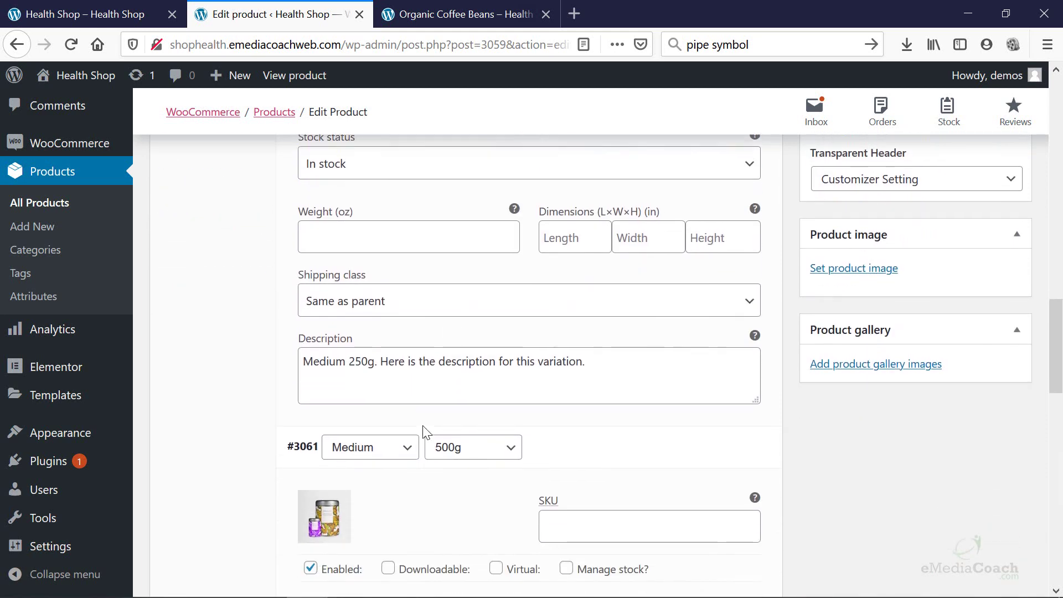
click(388, 547)
text(39)
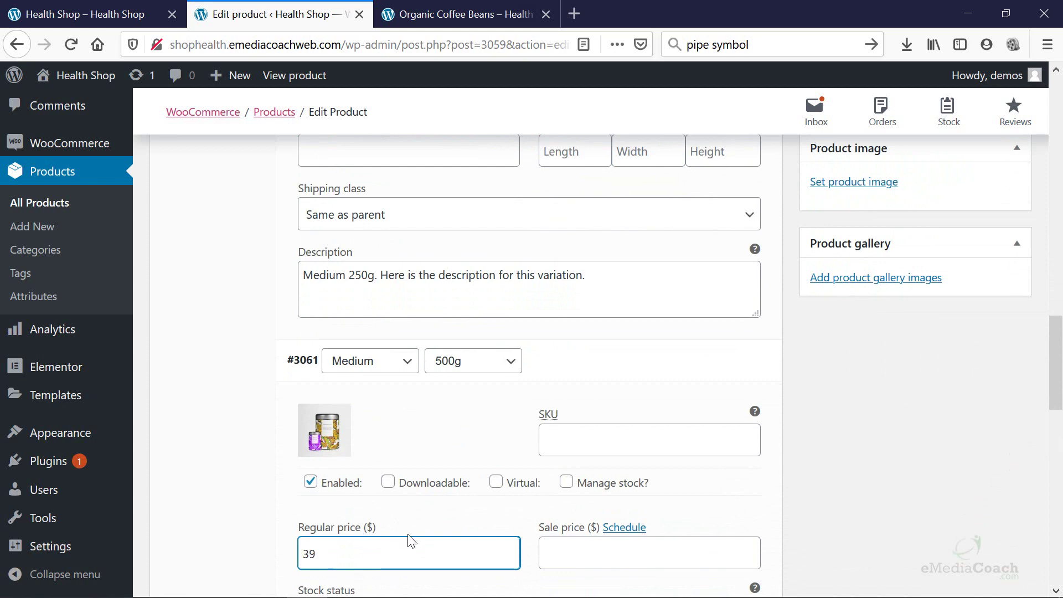
Paste the sample description into the 500g variation, changing 250g to 500g.
scroll(418, 535, down, 2)
scroll(423, 526, down, 1)
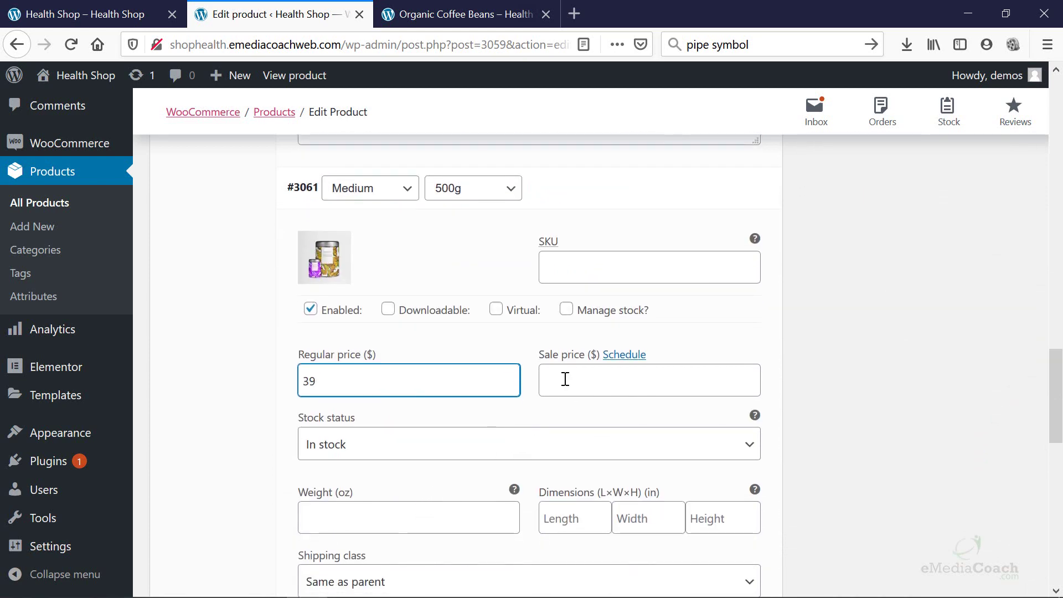
scroll(565, 379, down, 3)
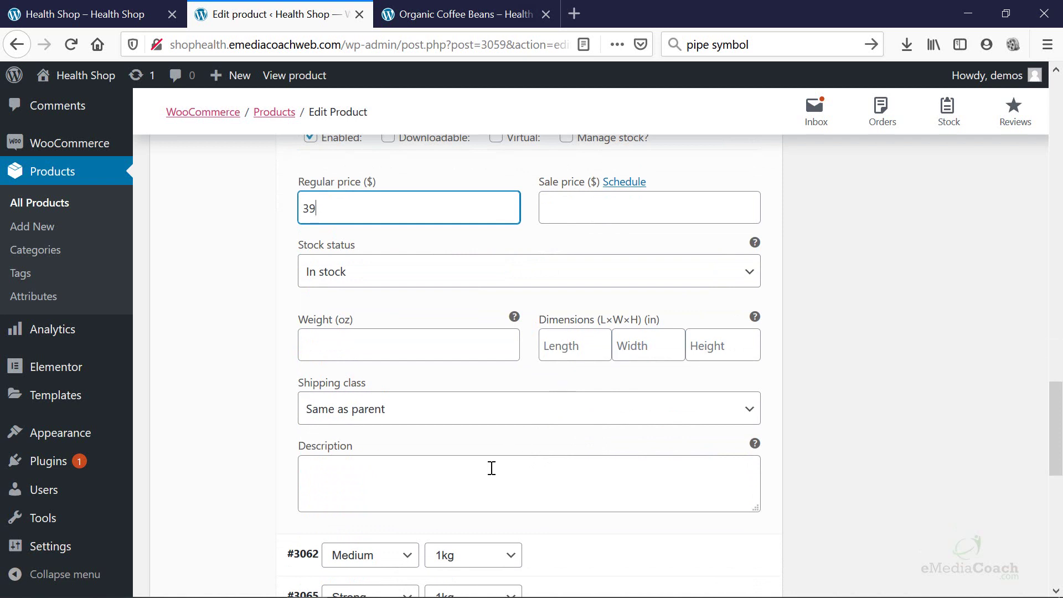
click(491, 468)
text(Medium 250g. Here is the description for this variation.)
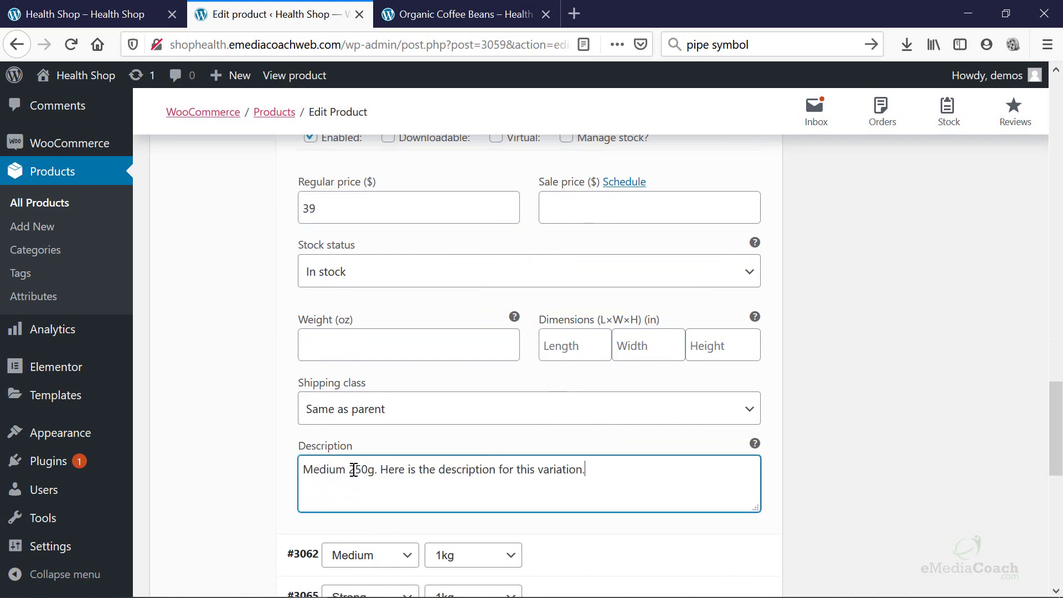
double_click(363, 470)
text(500g)
scroll(564, 448, down, 2)
Give the Medium 1kg variation regular price 49 and sale price 43.
click(565, 472)
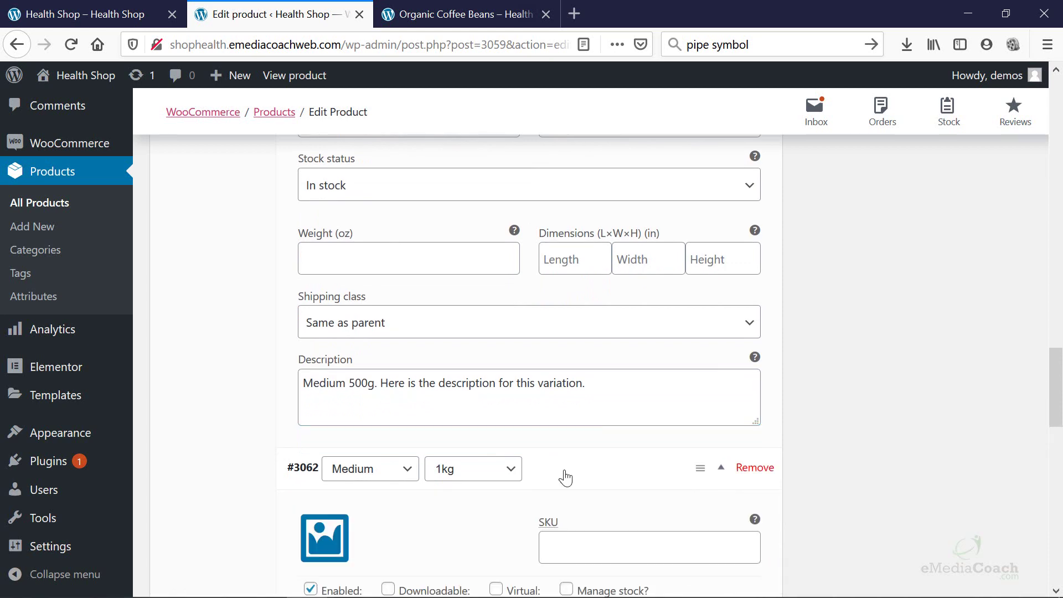
scroll(554, 474, down, 4)
click(355, 483)
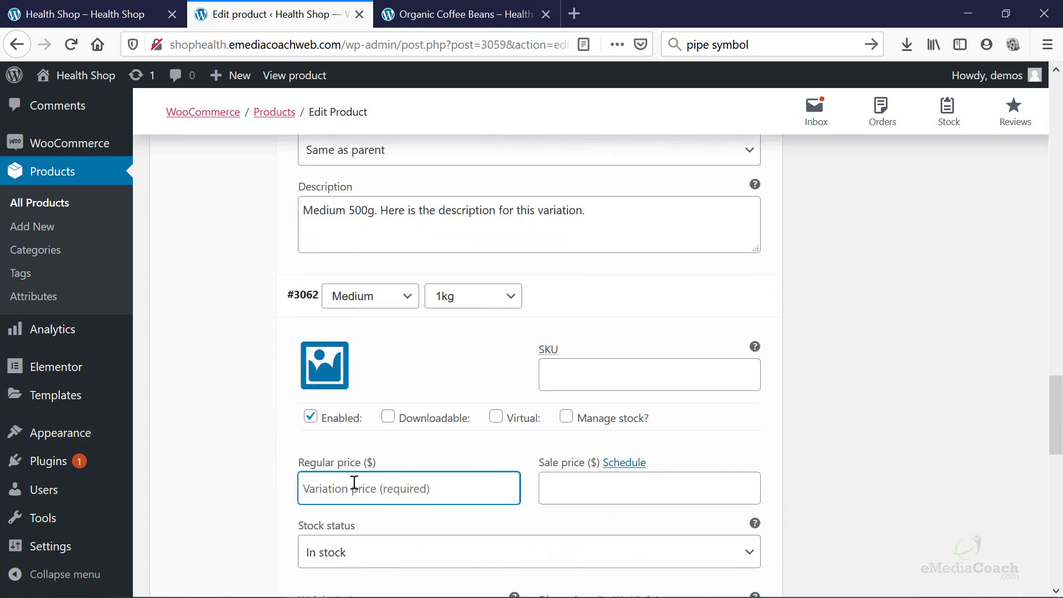
text(49)
click(630, 483)
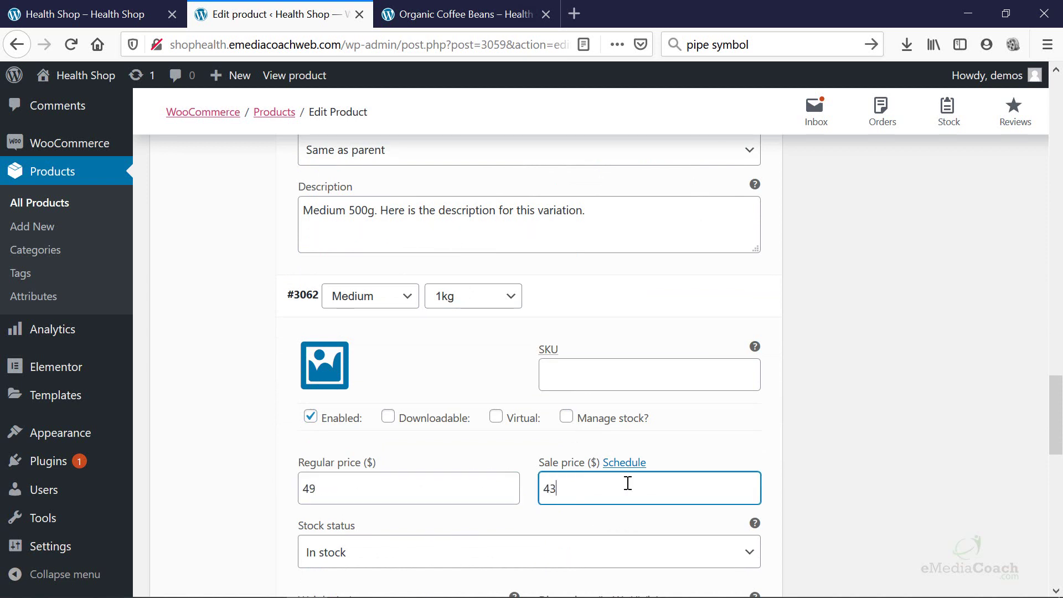
scroll(504, 285, up, 6)
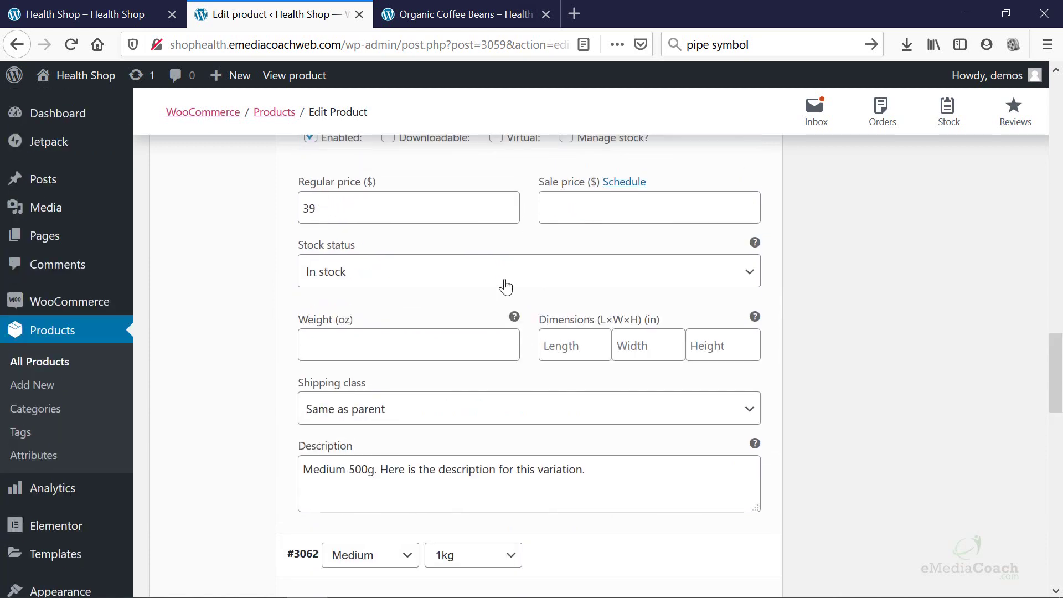
scroll(496, 305, down, 6)
Set the organic-products pouches picture as the 1kg variation's image.
click(344, 372)
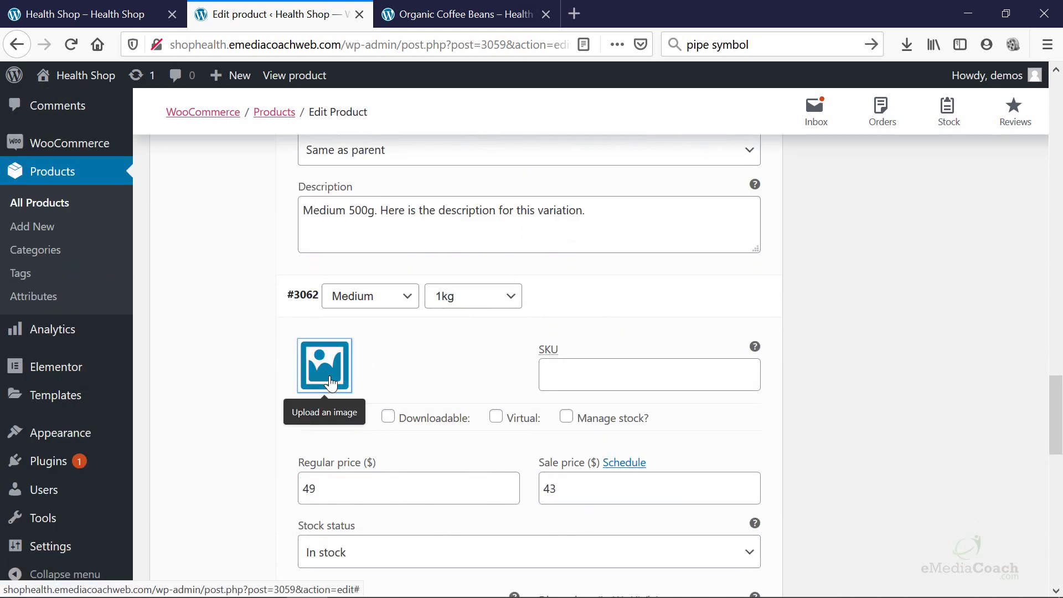
click(548, 287)
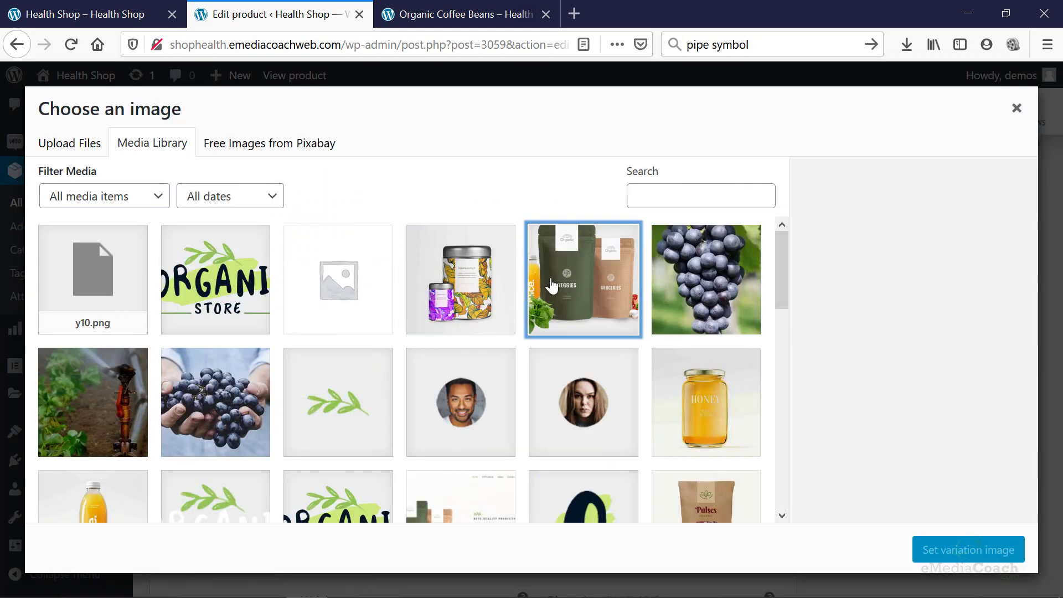
click(941, 549)
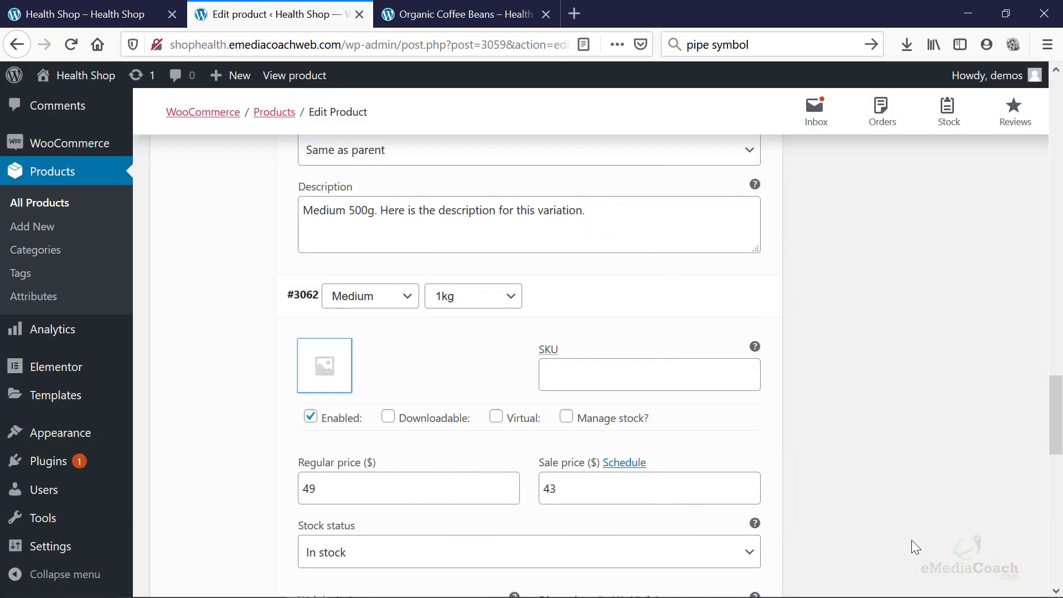
scroll(340, 433, up, 9)
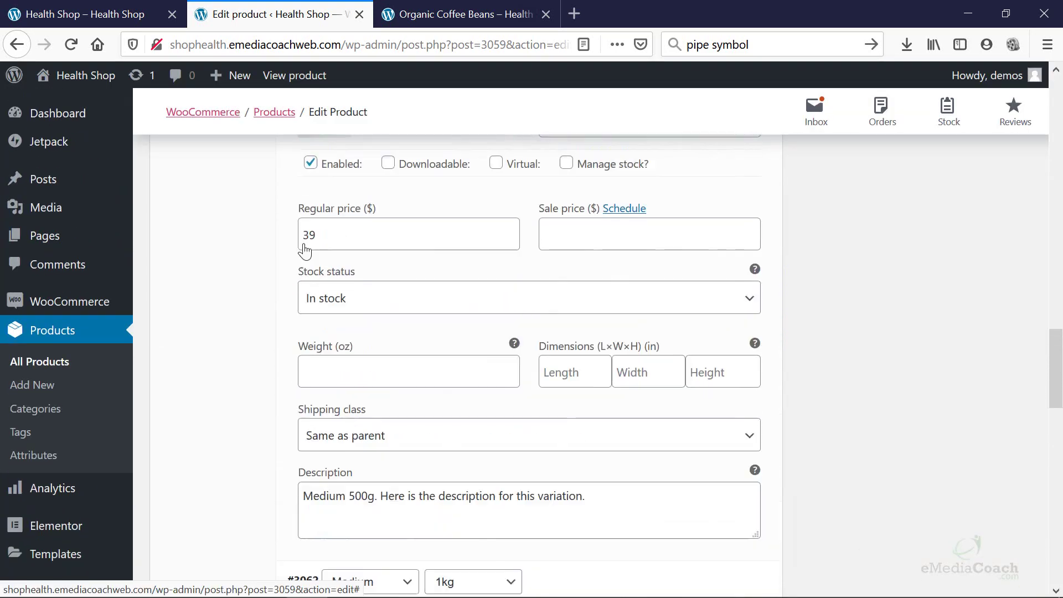
scroll(354, 408, down, 8)
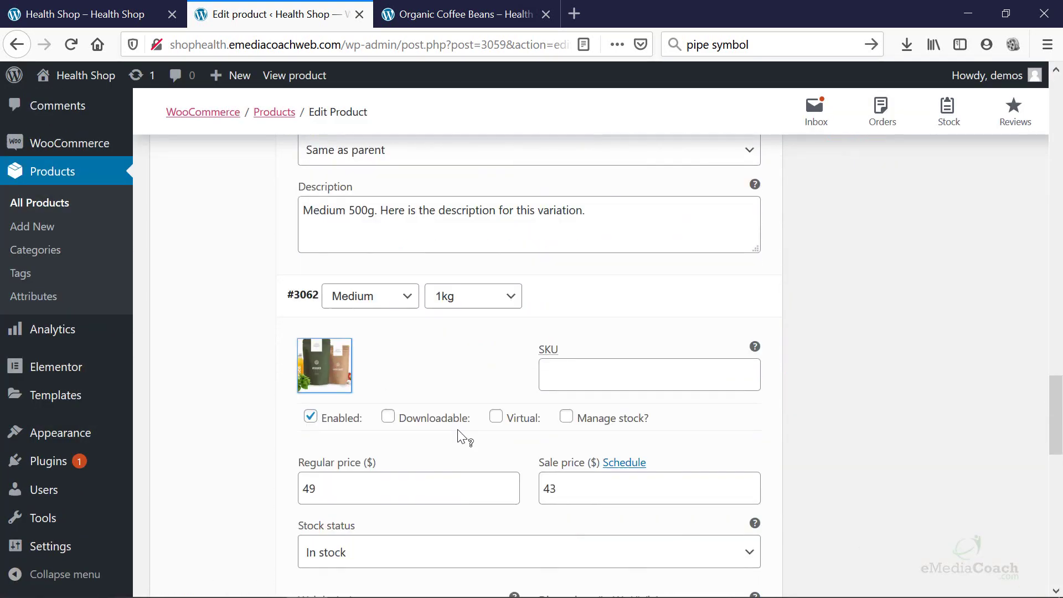
scroll(429, 413, down, 2)
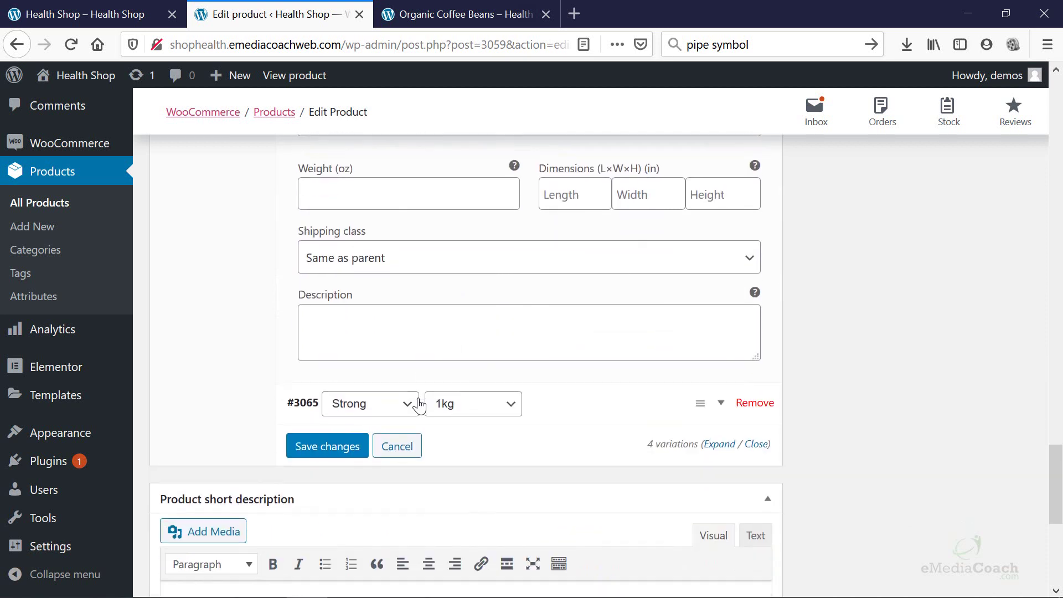
Paste the sample description into a 1kg variation, changing its weight to 1kg.
click(567, 403)
click(485, 327)
text(Medium 250g. Here is the description for this variation.)
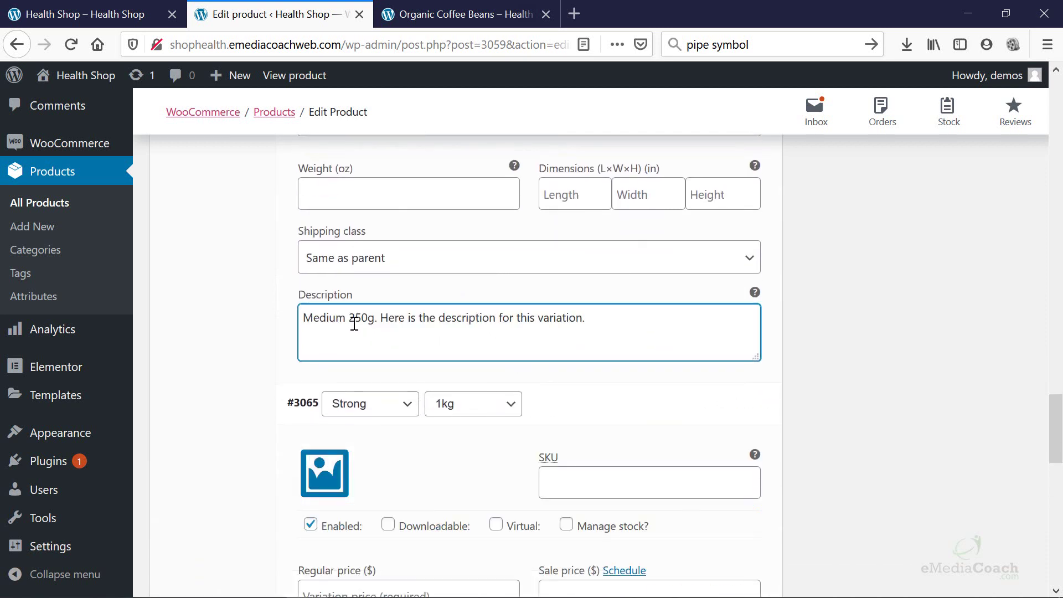
double_click(355, 319)
text(1)
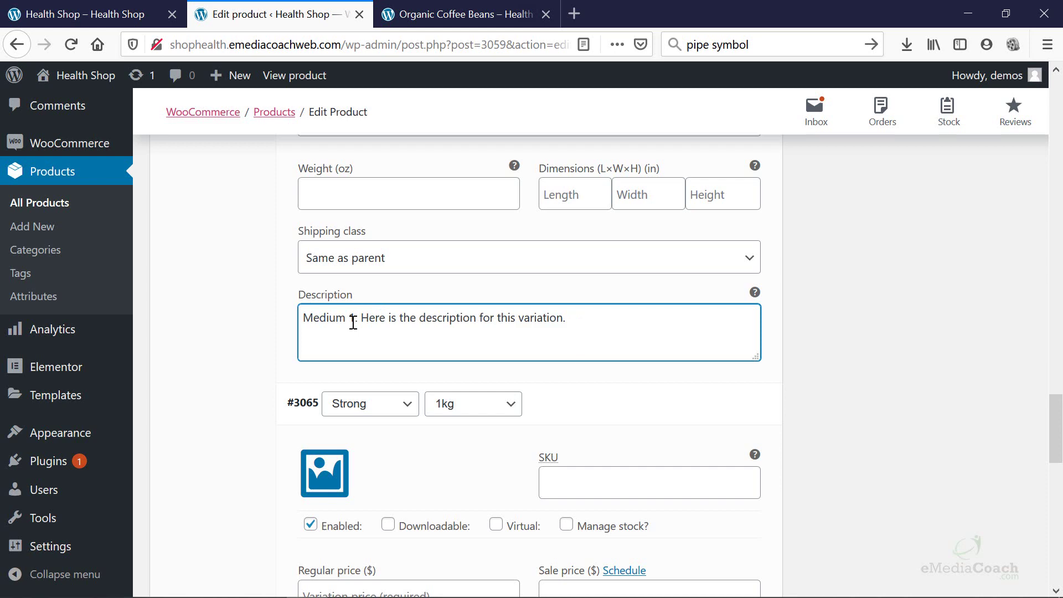
text(kg)
scroll(360, 327, down, 3)
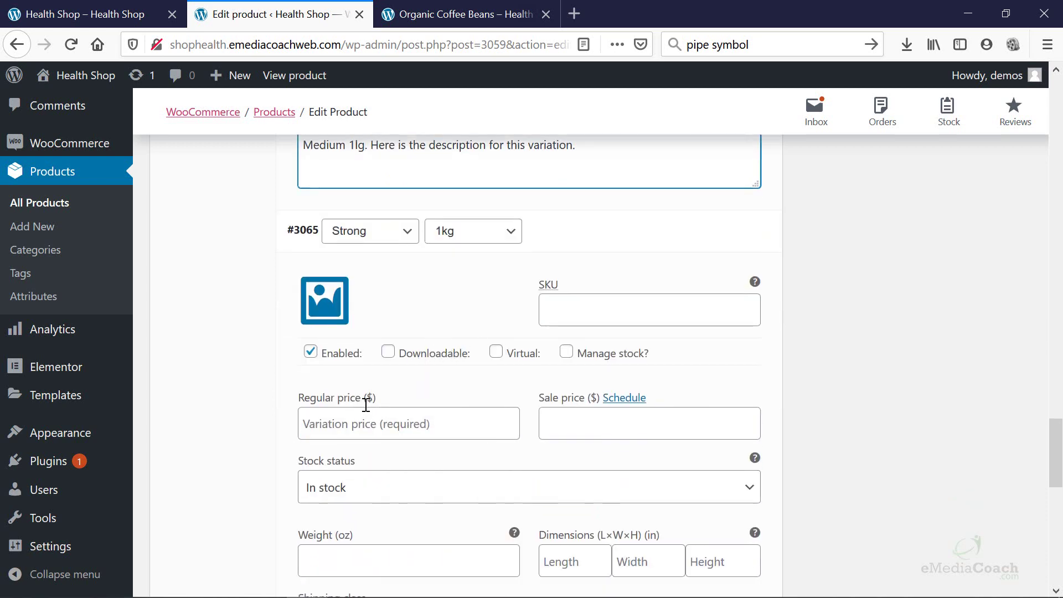
Set the organic coffee bag picture as the Strong 1kg variation's image.
click(344, 304)
scroll(742, 393, down, 10)
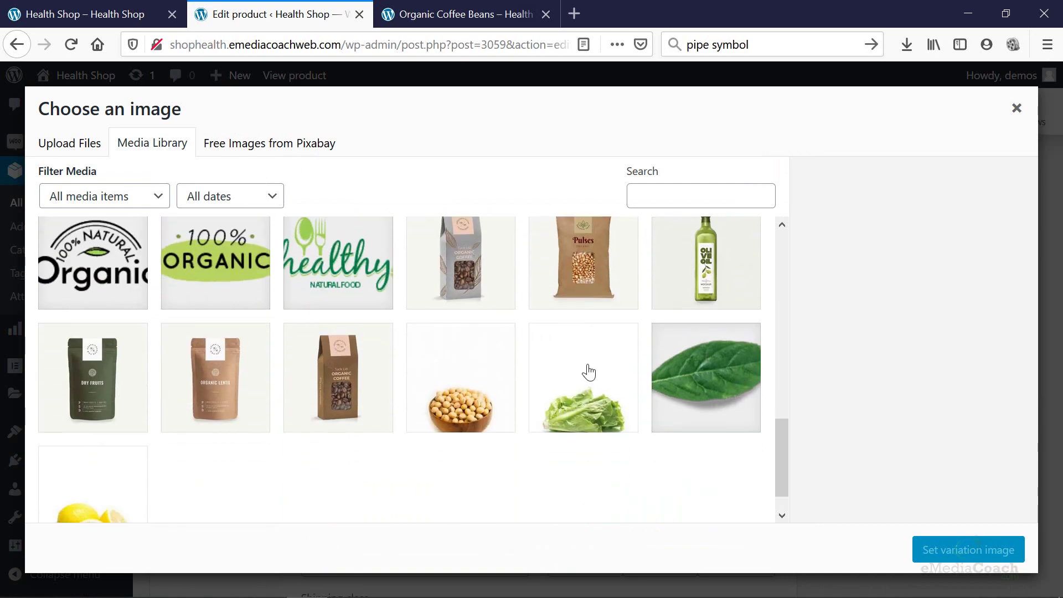
scroll(587, 373, up, 1)
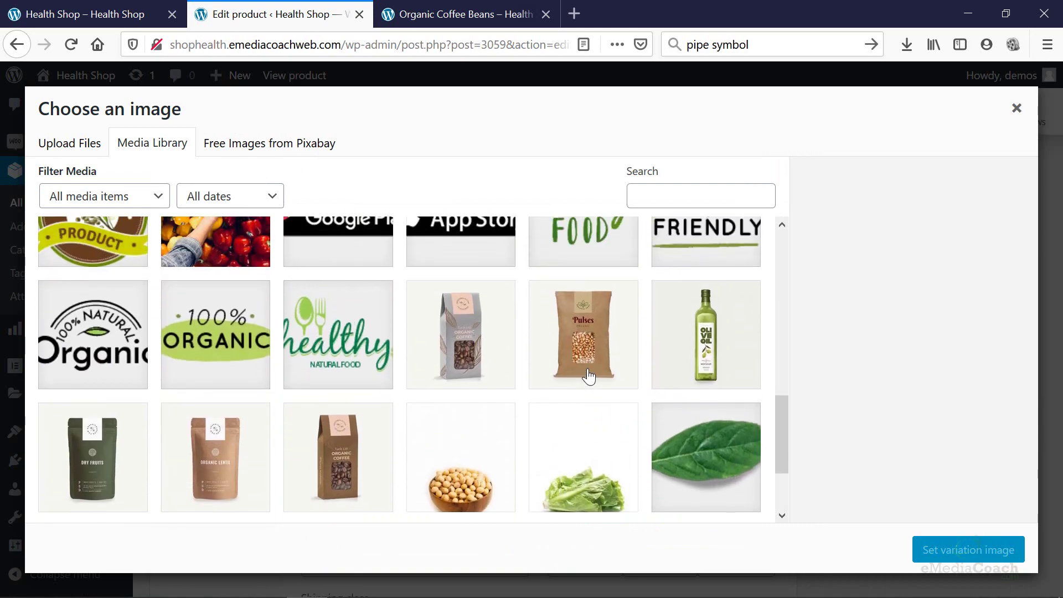
click(356, 461)
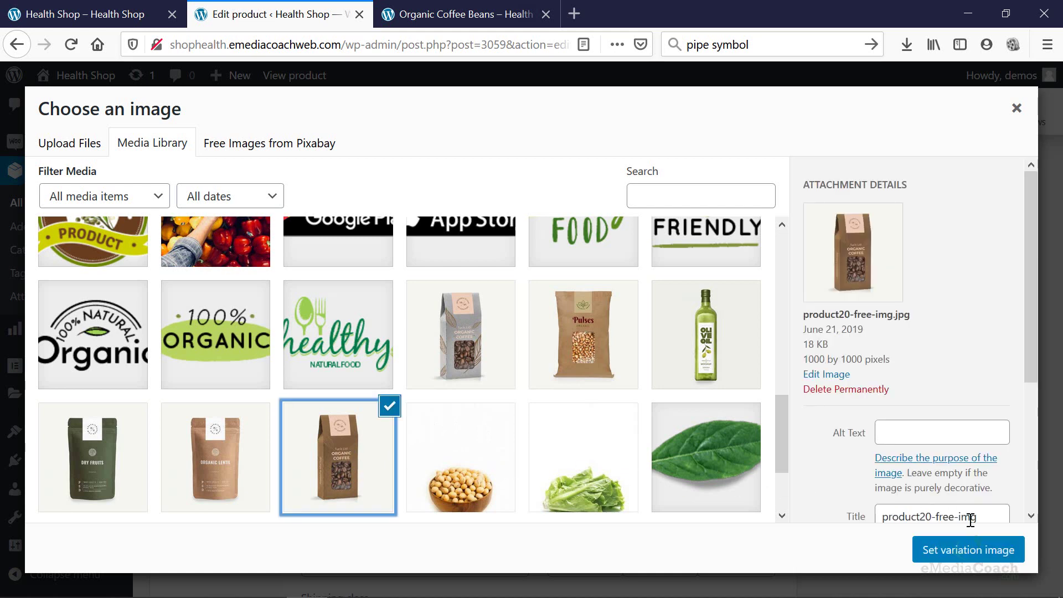
click(966, 551)
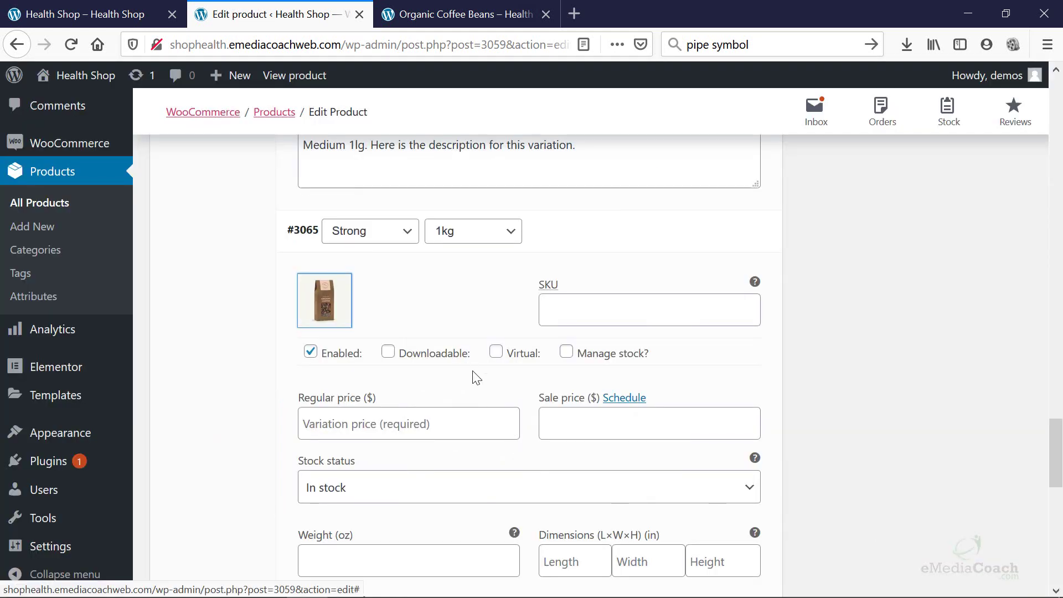
scroll(437, 379, down, 3)
Enter regular price 50 and sale price 40 for the Strong 1kg variation.
click(397, 335)
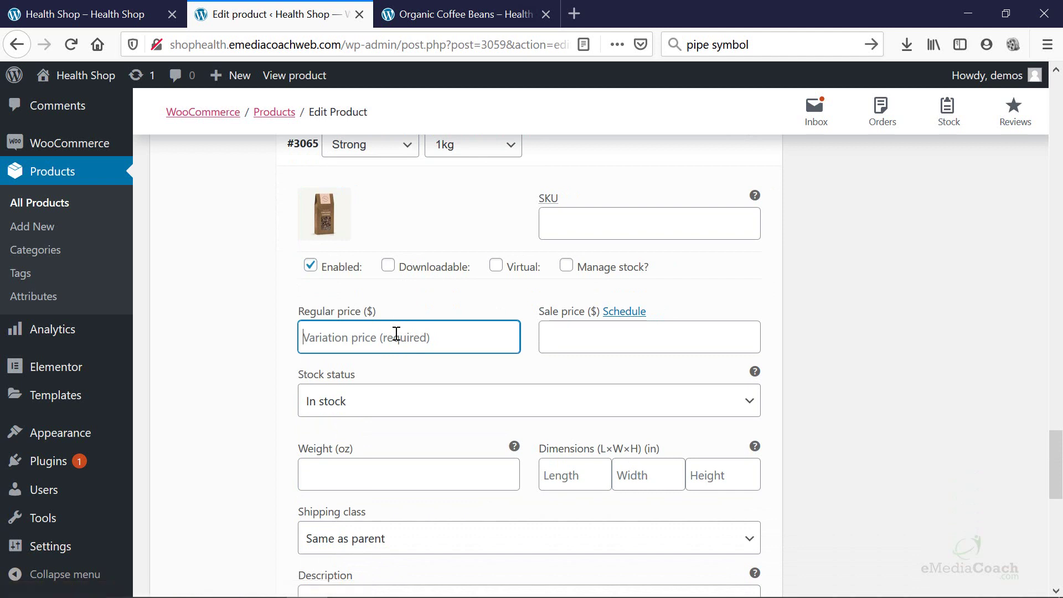
text(50)
click(585, 336)
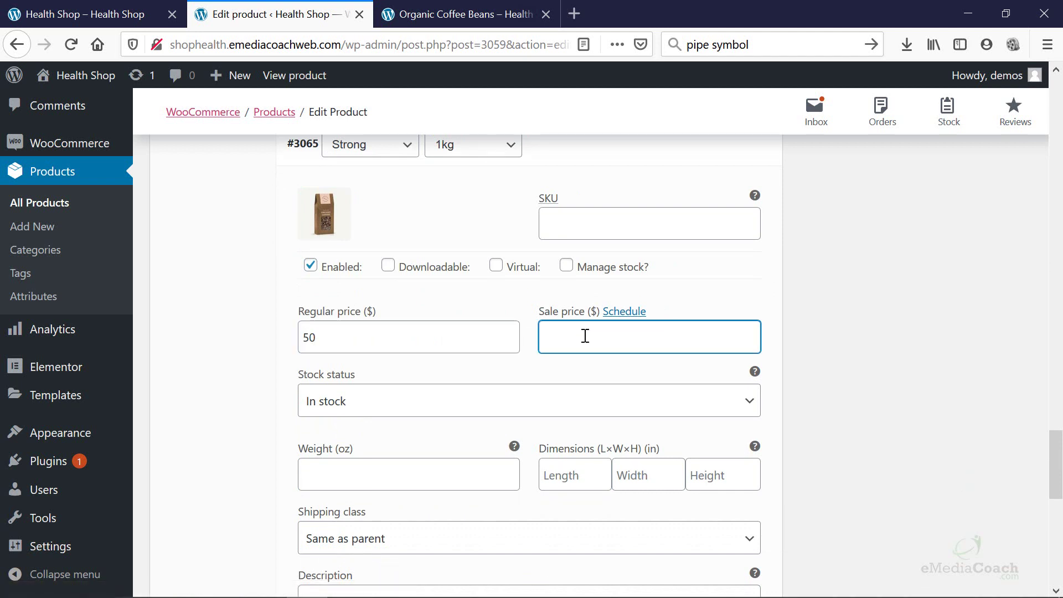
text(40)
scroll(378, 410, down, 5)
Rewrite the Strong variation's description to start with 'Extra Strong beans' and 1kg.
click(394, 334)
text(Medium 250g. Here is the description for this variation.)
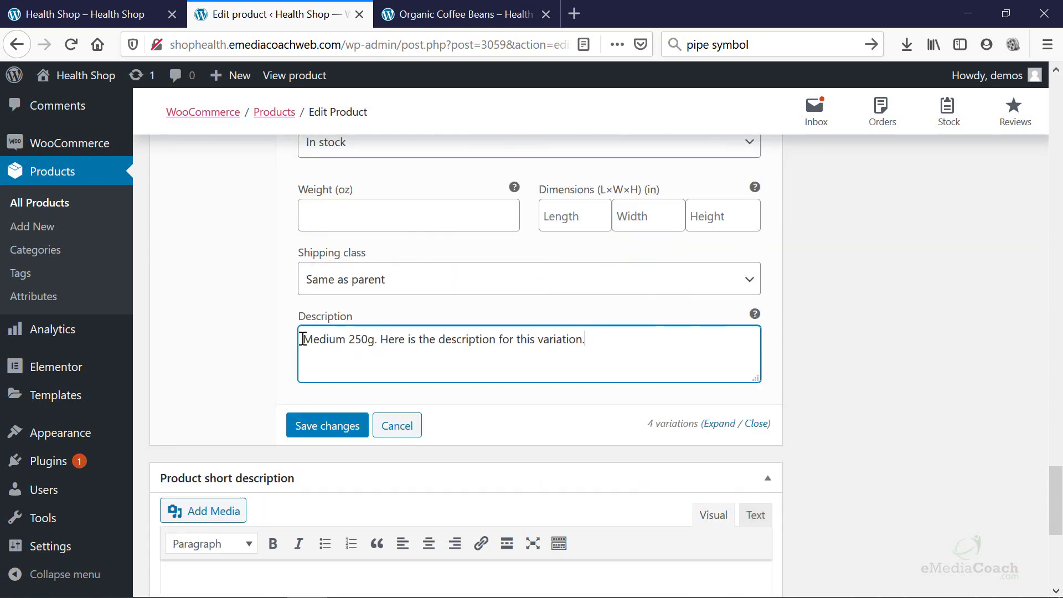
double_click(310, 339)
text(Extra)
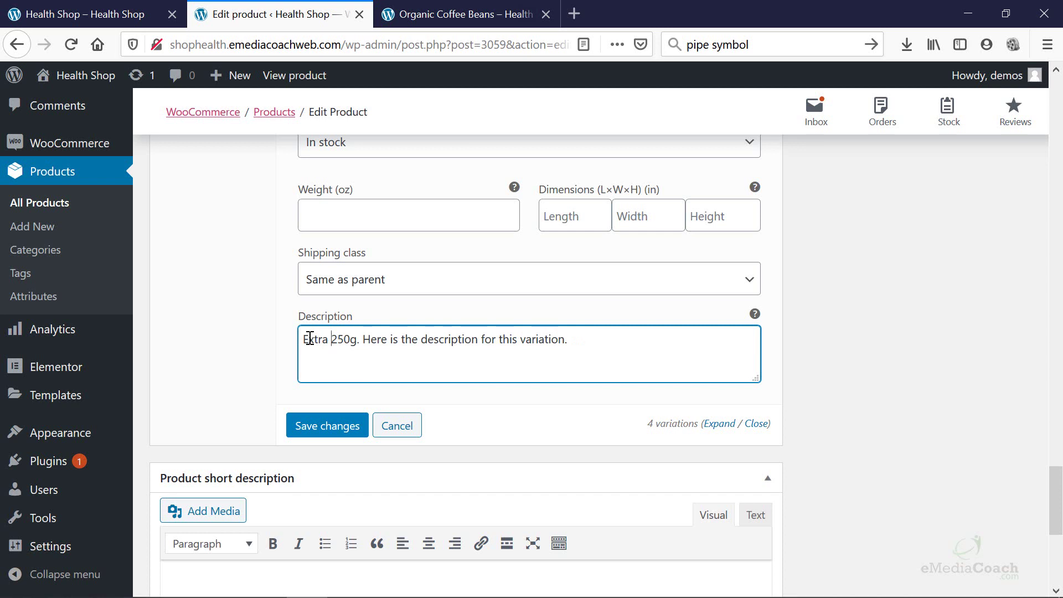
text( Strong)
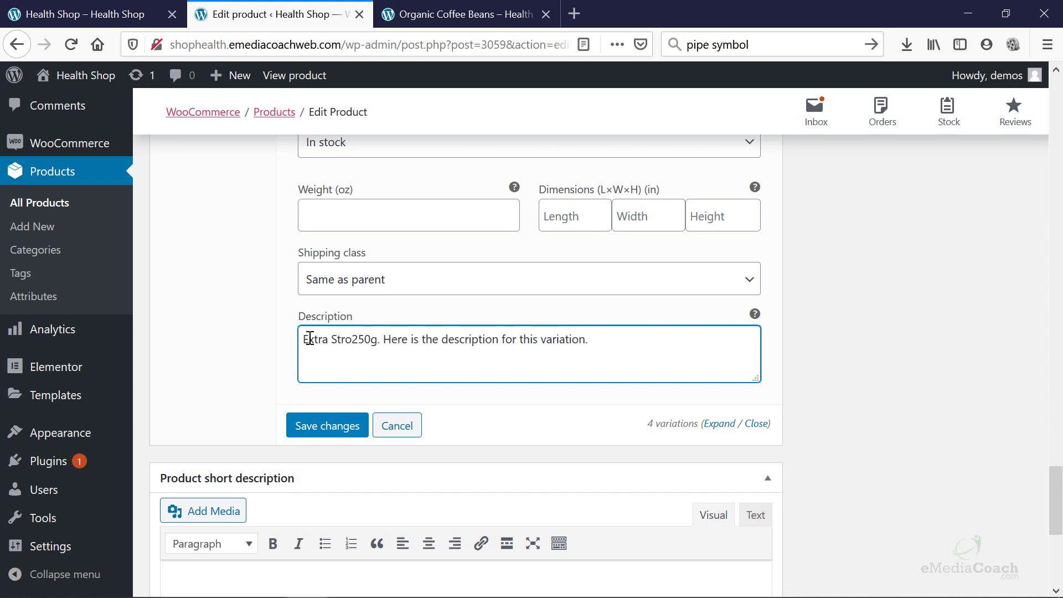
text( beans)
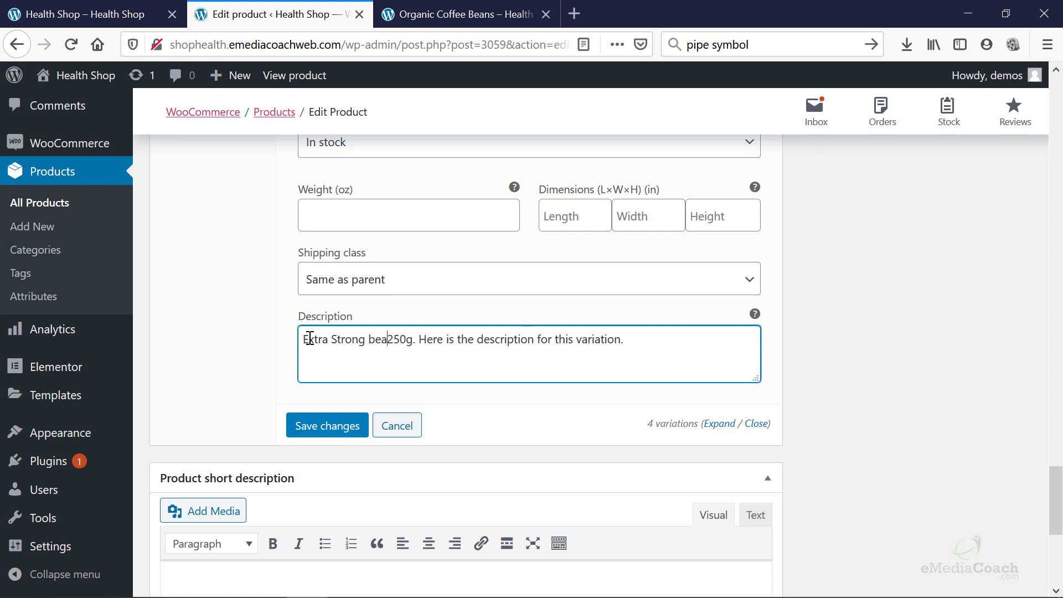
key(Delete)
key(Delete)
key(Delete)
key(Delete)
key(BackSpace)
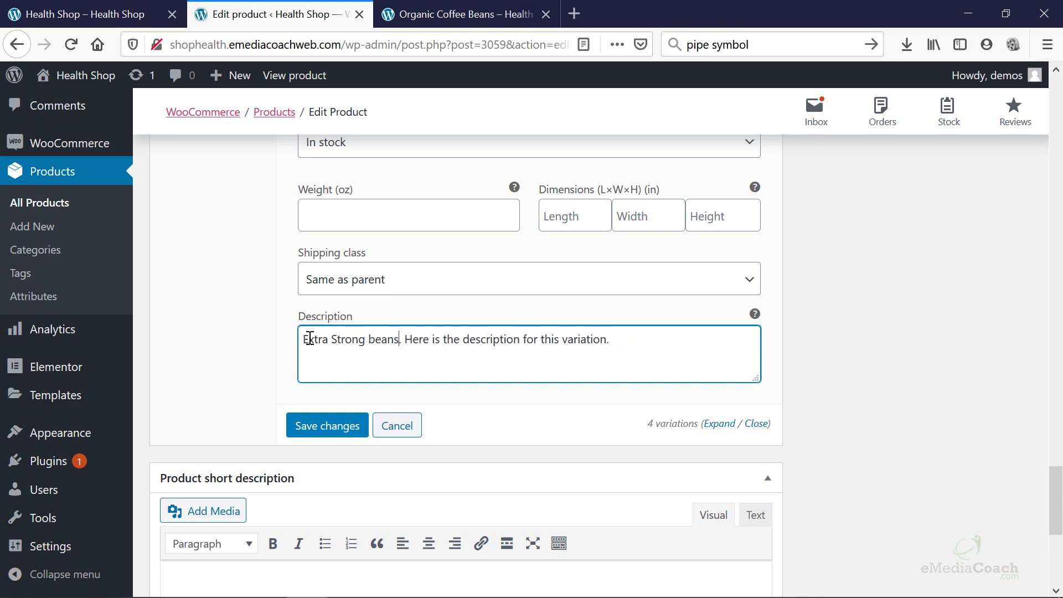
text(!)
text( 1kg)
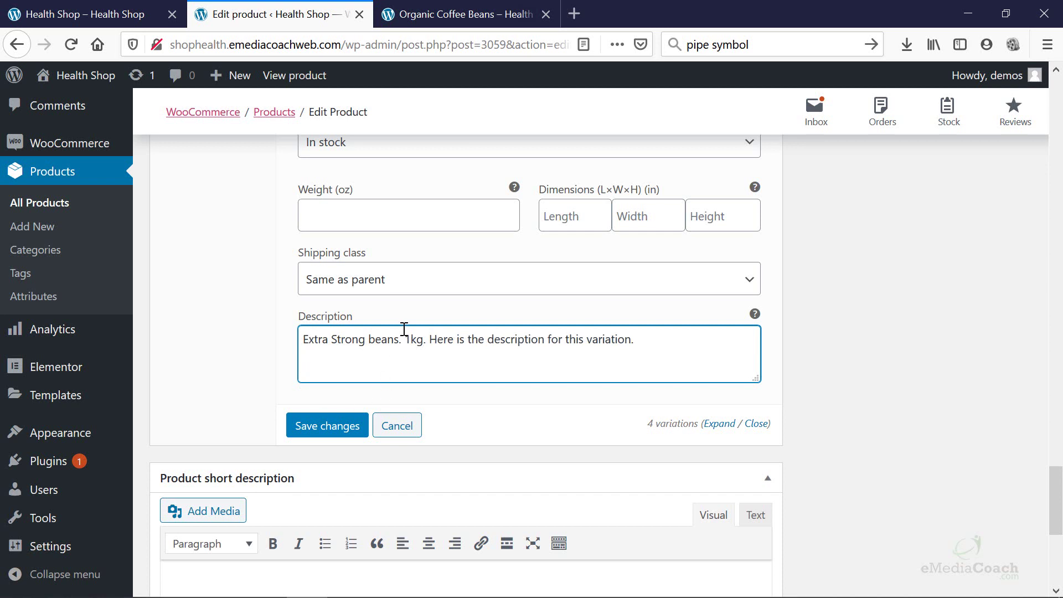
Save the variation edits.
click(340, 430)
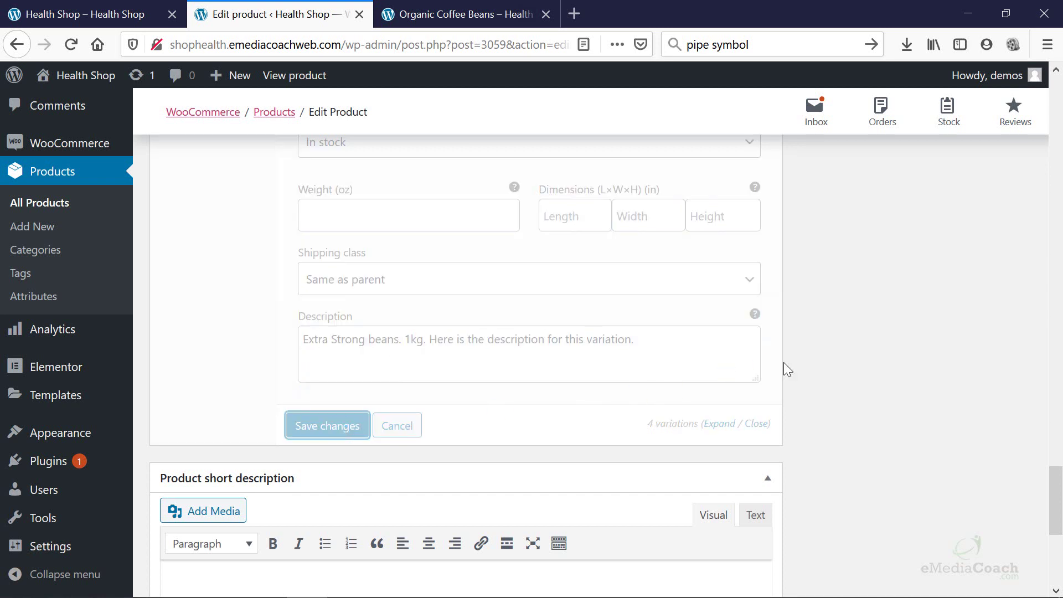
scroll(783, 362, up, 5)
scroll(784, 364, up, 10)
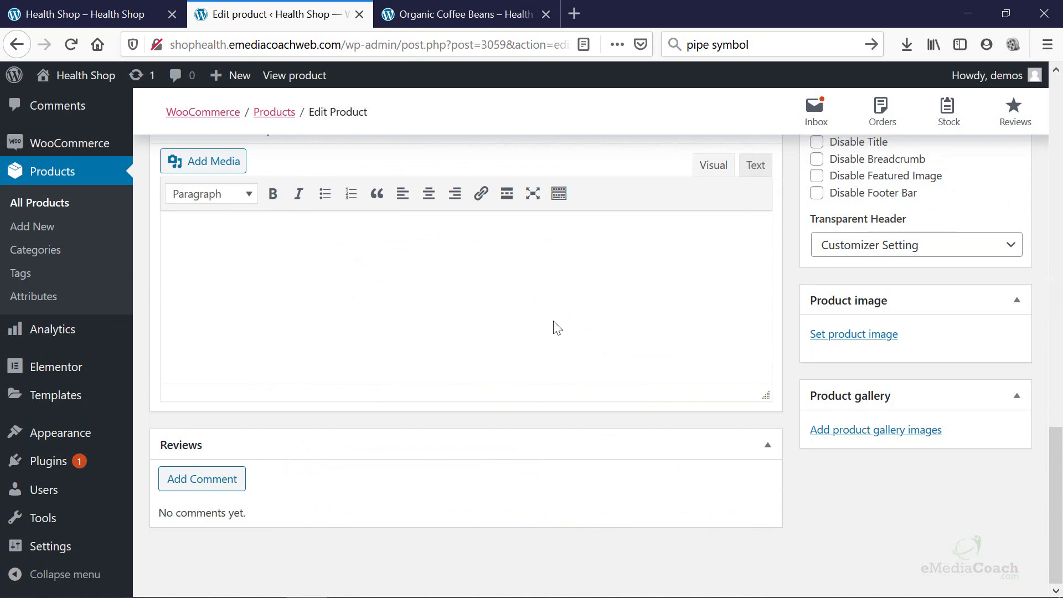
scroll(569, 339, up, 6)
scroll(715, 327, down, 6)
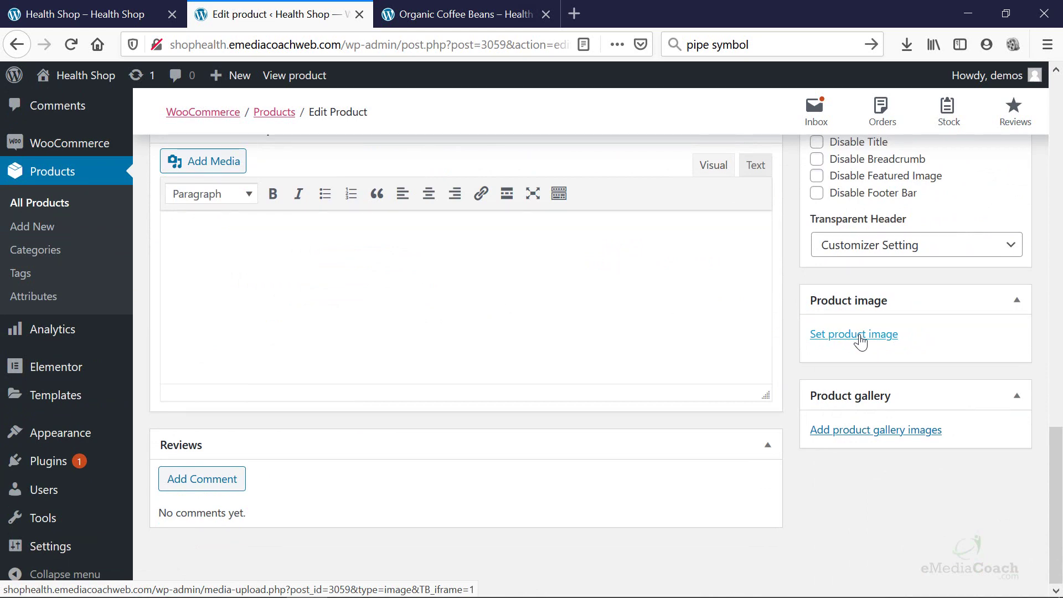
Set the brown paper bag picture as Organic Coffee Beans' main product image.
click(860, 342)
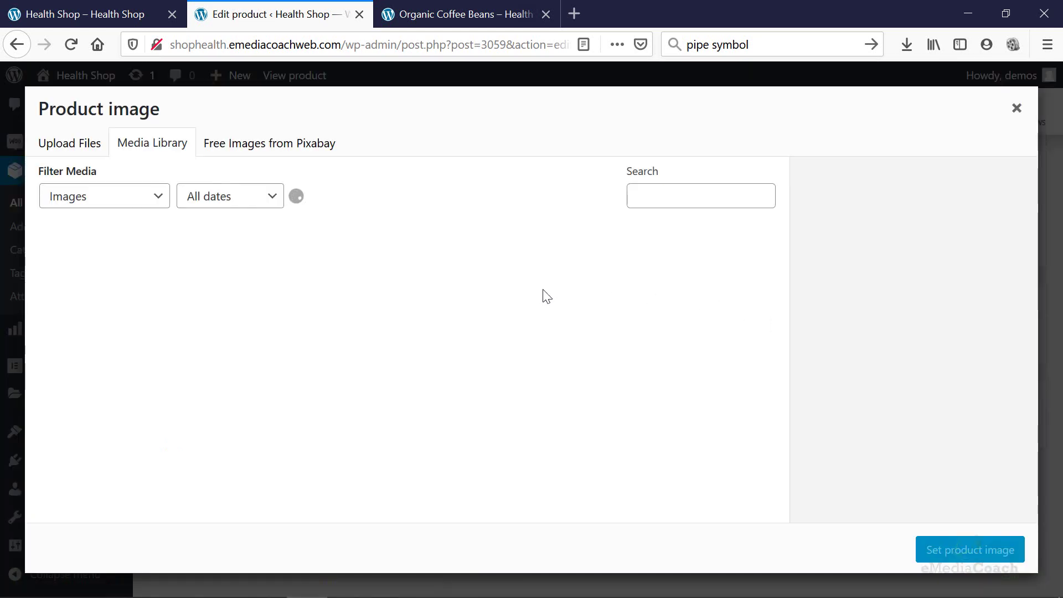
scroll(548, 310, down, 2)
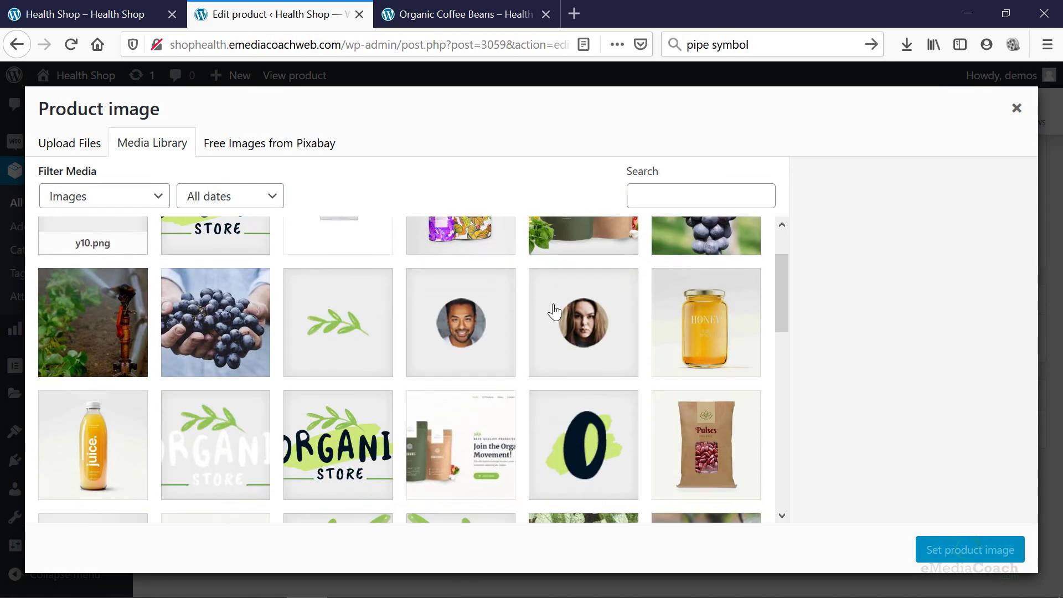
scroll(555, 309, up, 1)
scroll(556, 308, down, 2)
scroll(555, 308, up, 3)
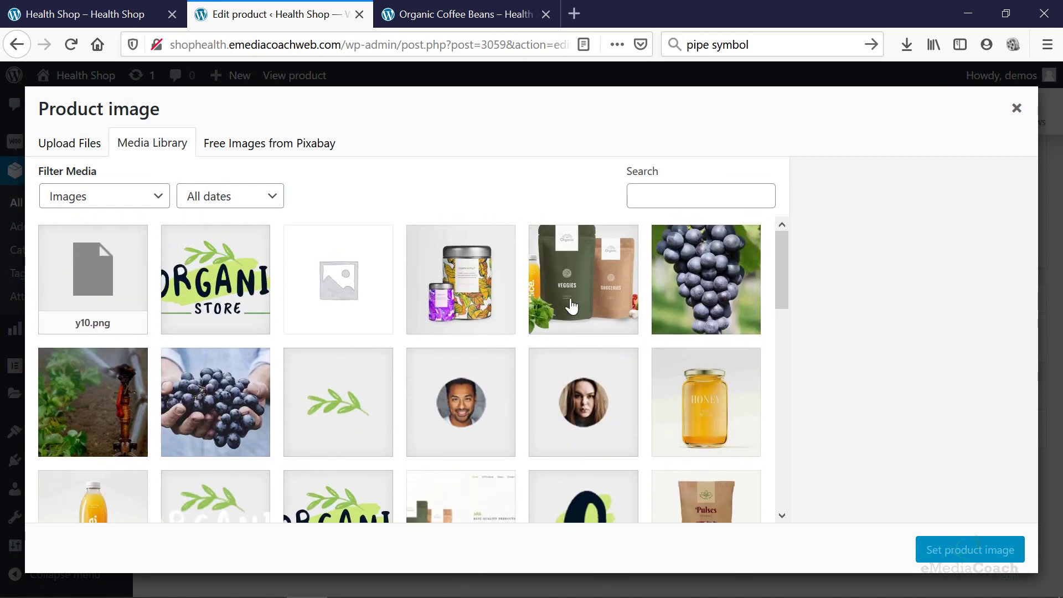
click(571, 304)
scroll(715, 388, down, 6)
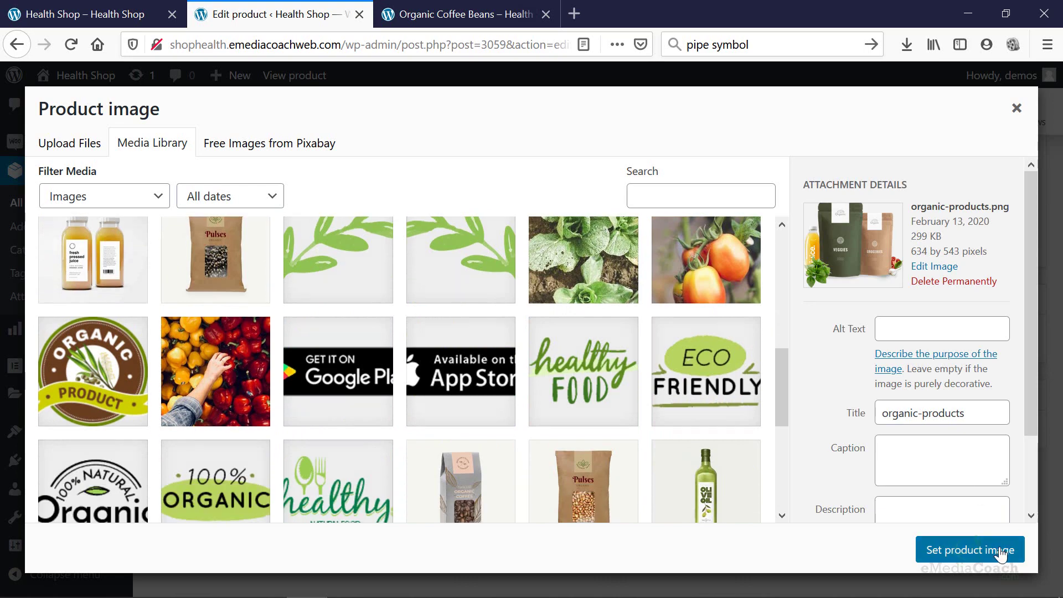
scroll(621, 438, down, 4)
scroll(603, 432, up, 10)
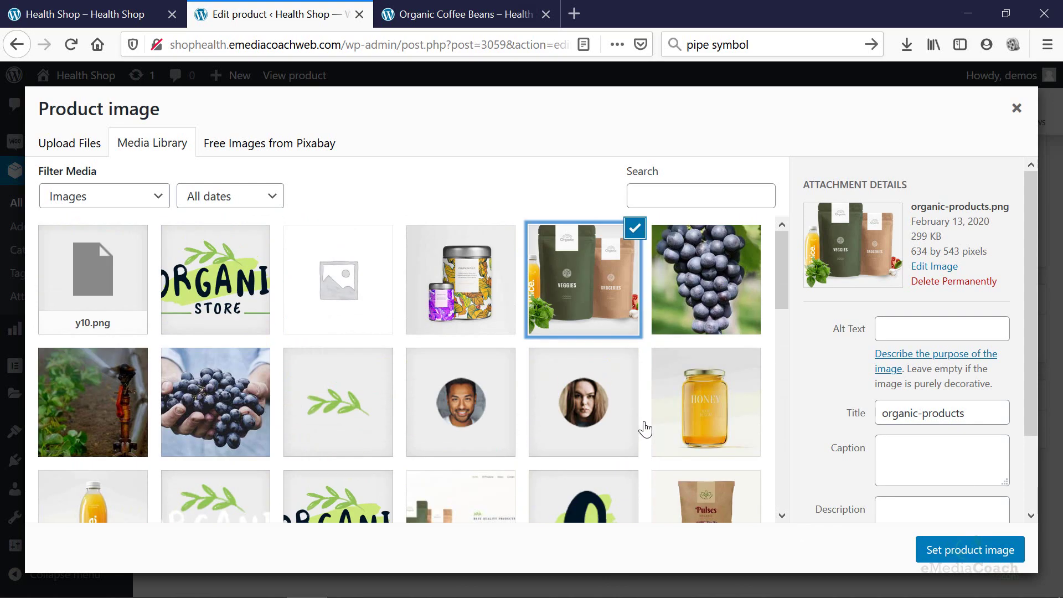
scroll(643, 430, down, 7)
scroll(324, 465, down, 3)
click(78, 368)
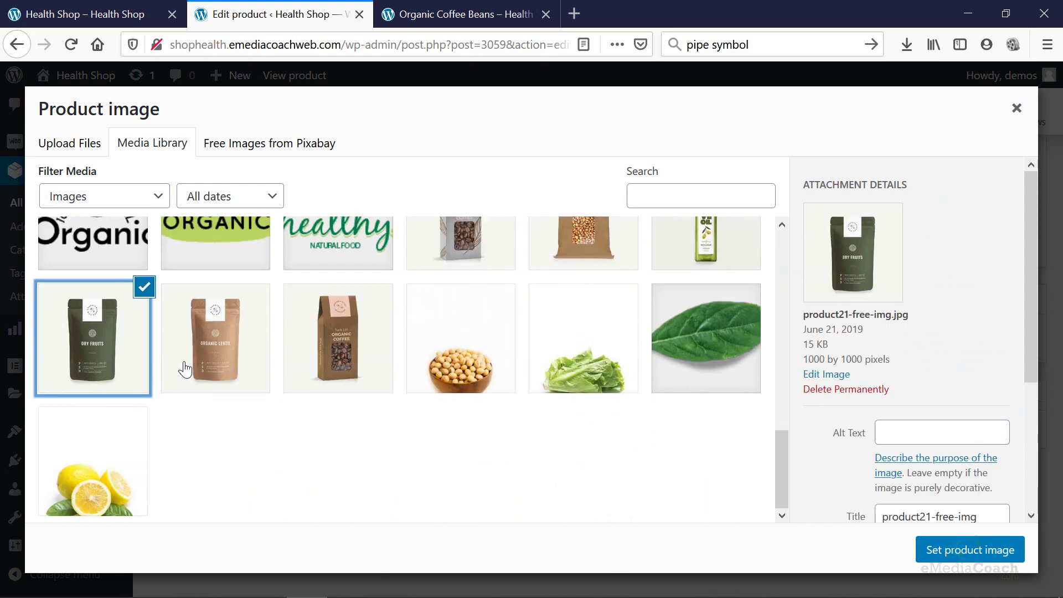
click(229, 371)
click(981, 549)
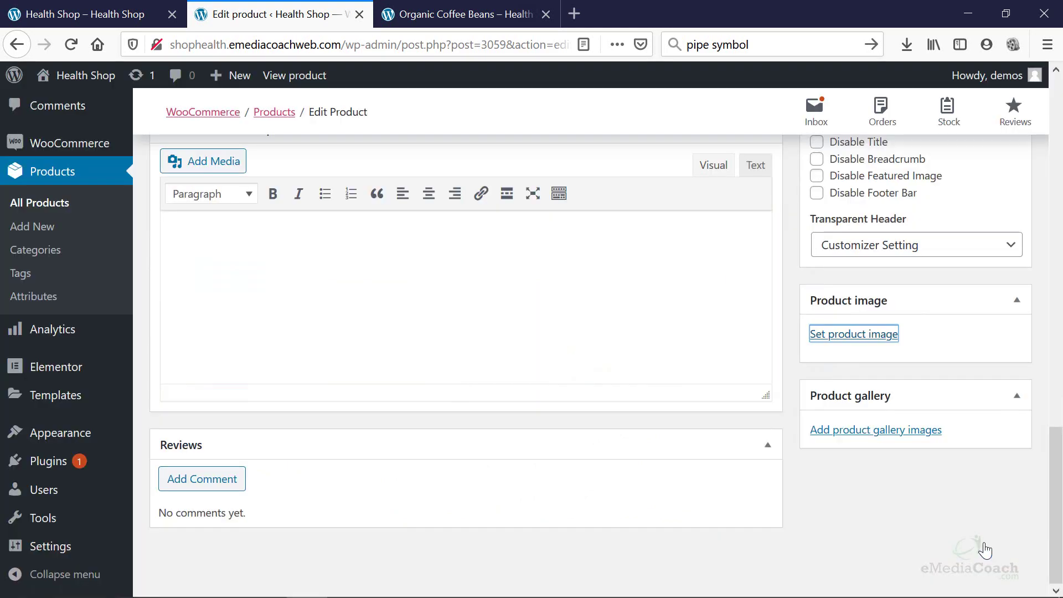
Update the published Organic Coffee Beans product.
scroll(926, 402, up, 3)
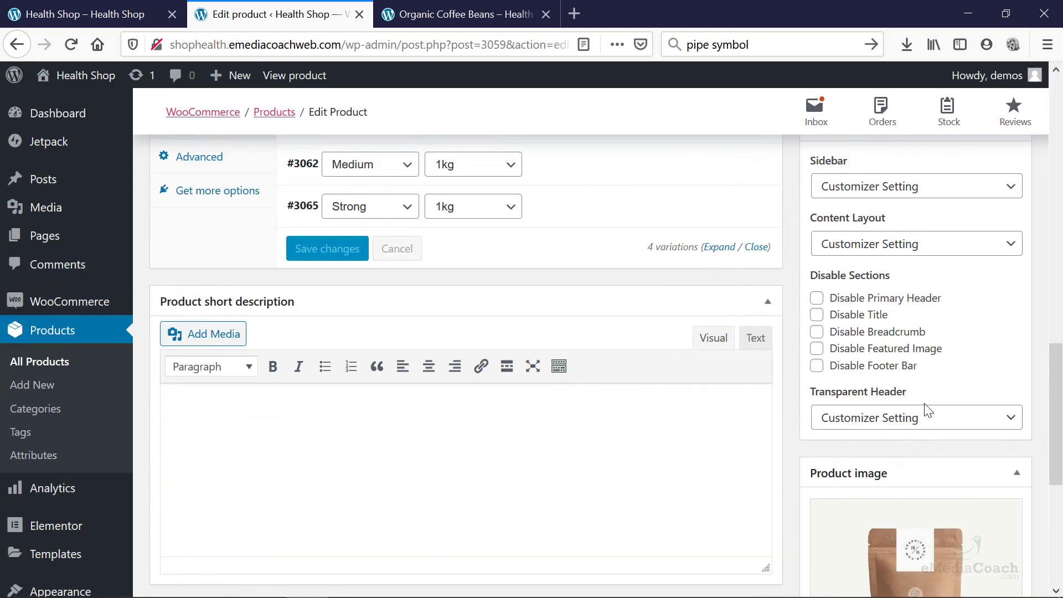
scroll(930, 410, up, 4)
scroll(941, 387, up, 5)
scroll(991, 333, down, 4)
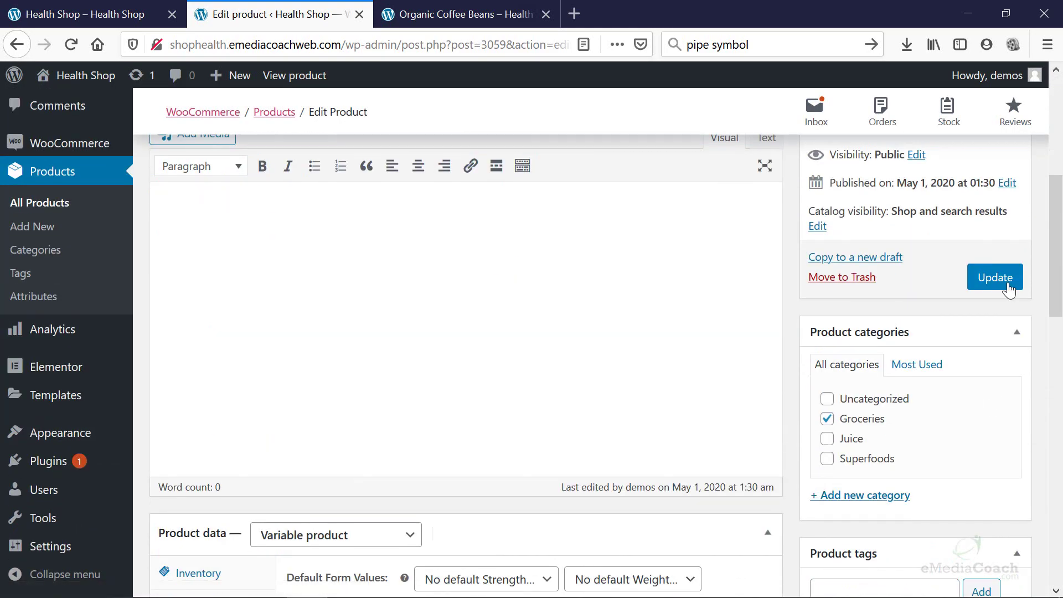
click(994, 279)
scroll(919, 327, down, 8)
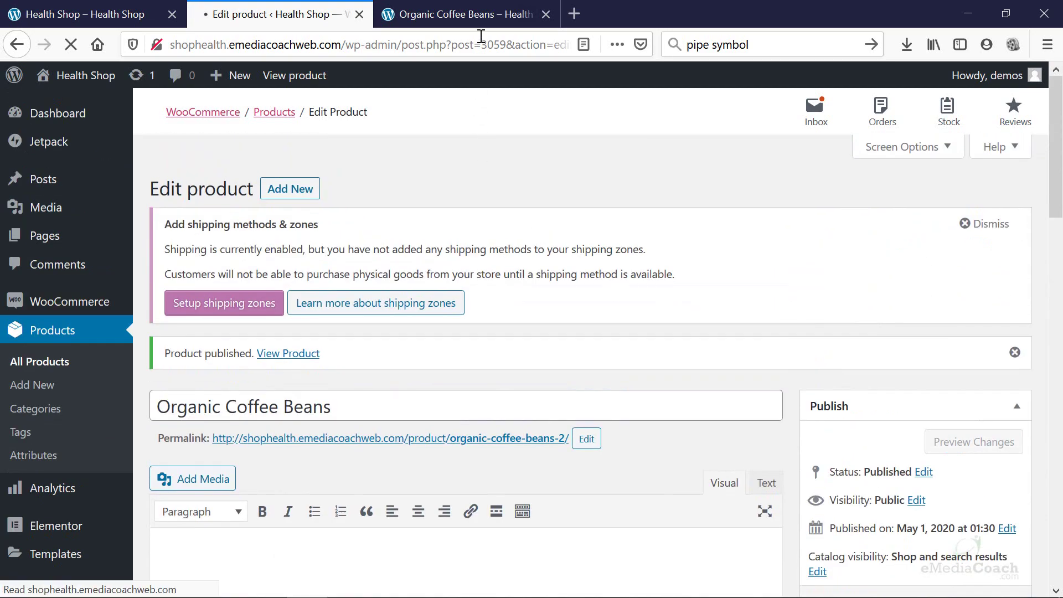
click(556, 9)
Reload the storefront product page and highlight its $29.00 – $43.00 price range.
key(F5)
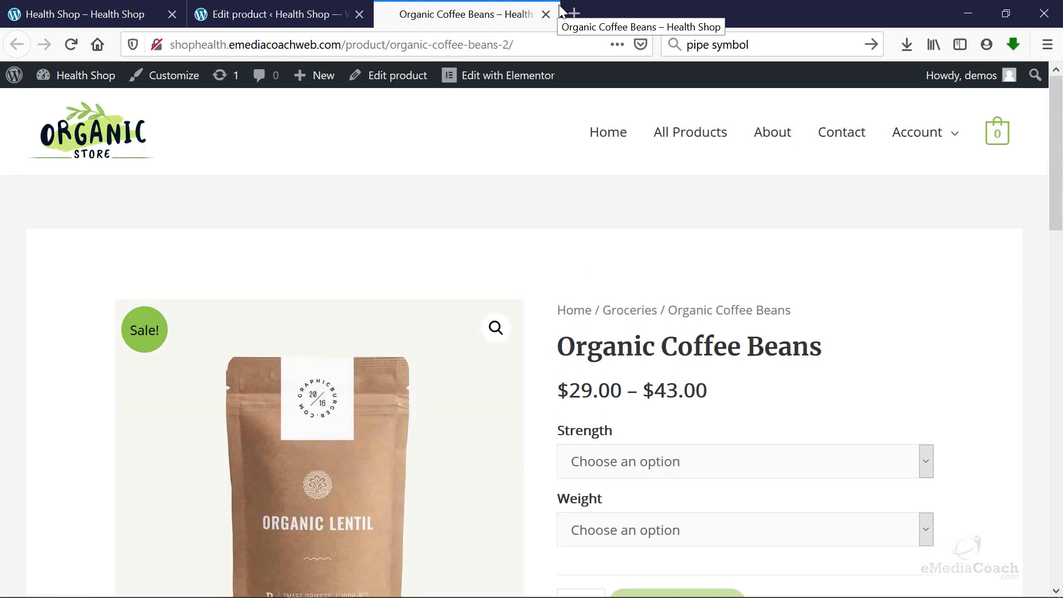
scroll(311, 352, down, 2)
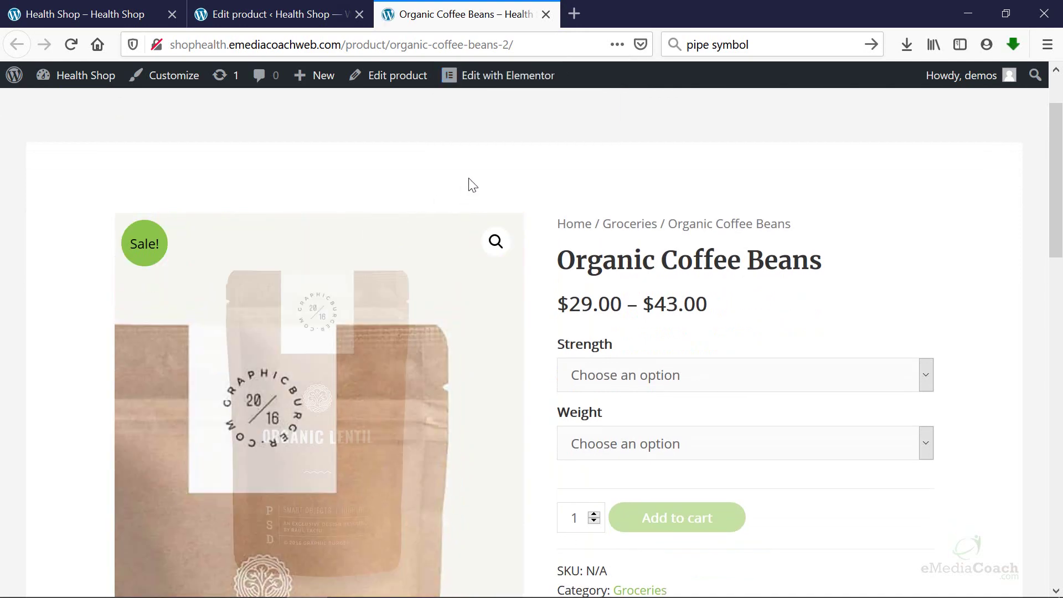
scroll(370, 250, down, 3)
click(250, 11)
scroll(897, 368, down, 10)
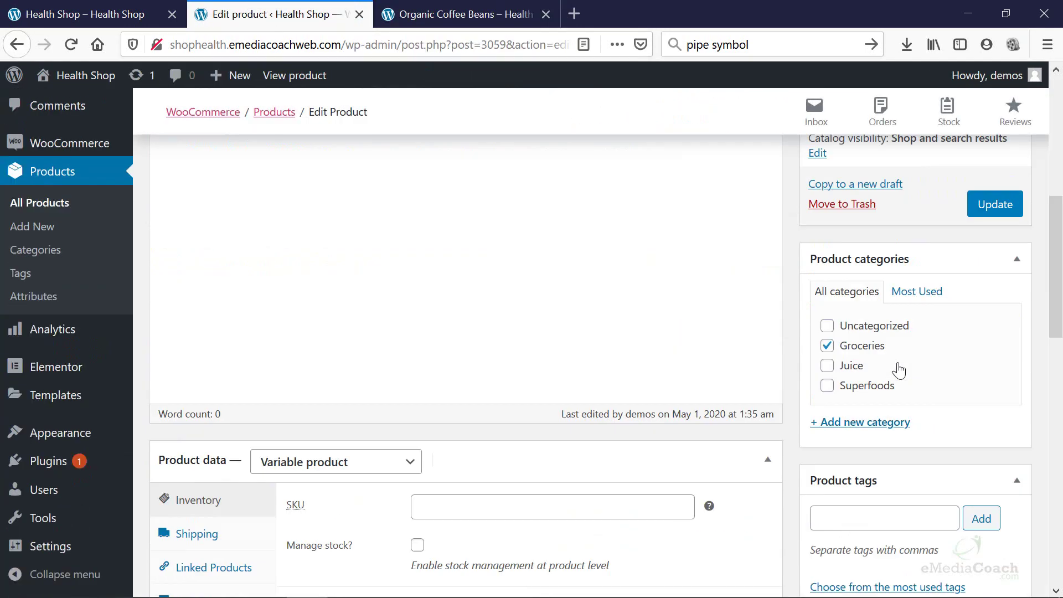
scroll(901, 370, down, 6)
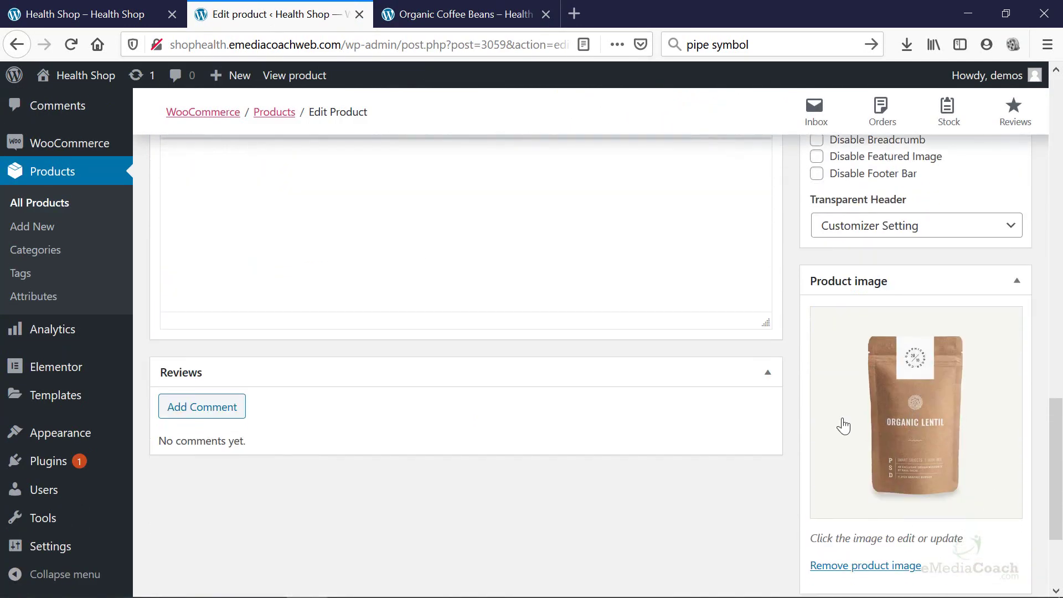
scroll(600, 316, up, 10)
click(438, 13)
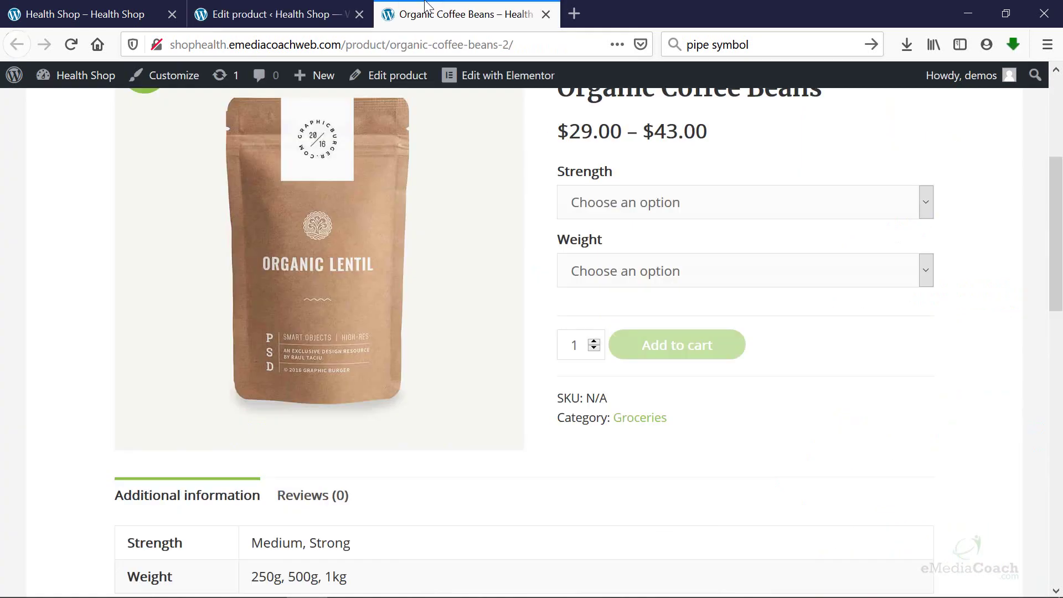
scroll(736, 216, up, 2)
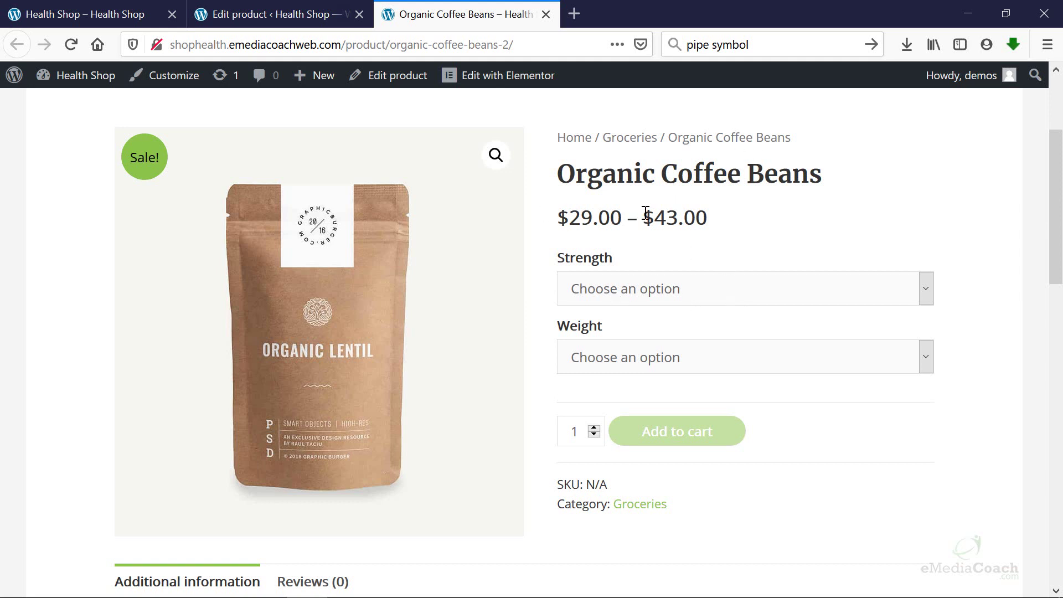
drag(569, 221, 773, 213)
Select Medium strength and step through the 250g, 500g and 1kg weights.
click(774, 213)
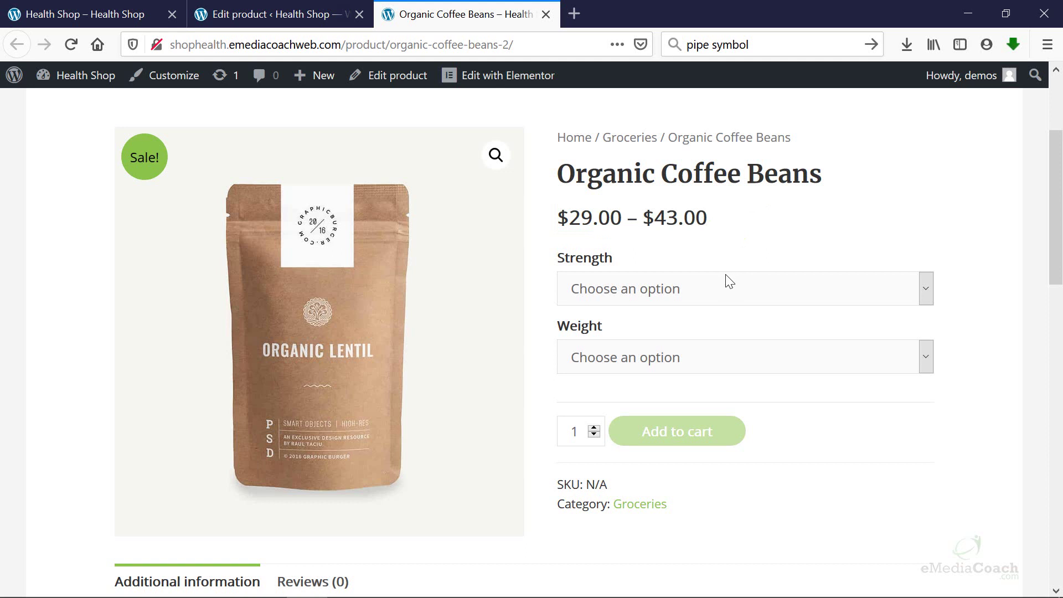
click(705, 296)
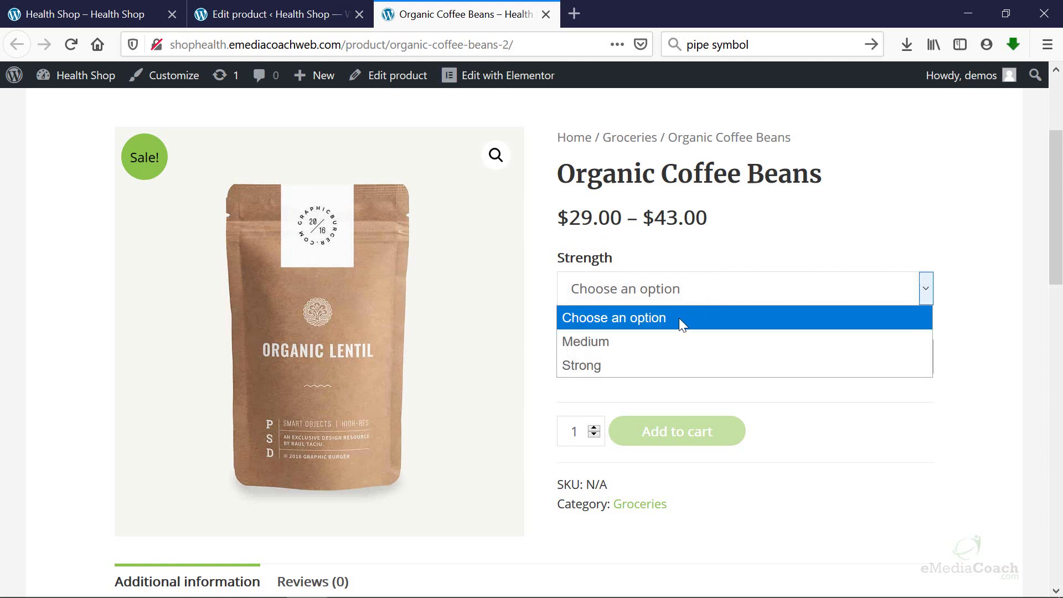
click(652, 340)
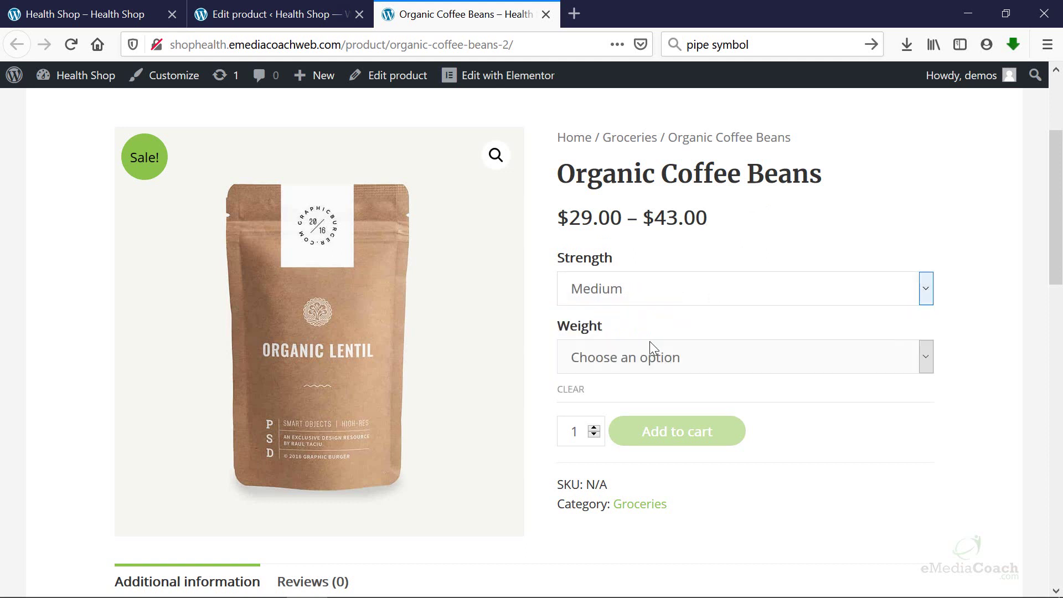
click(655, 351)
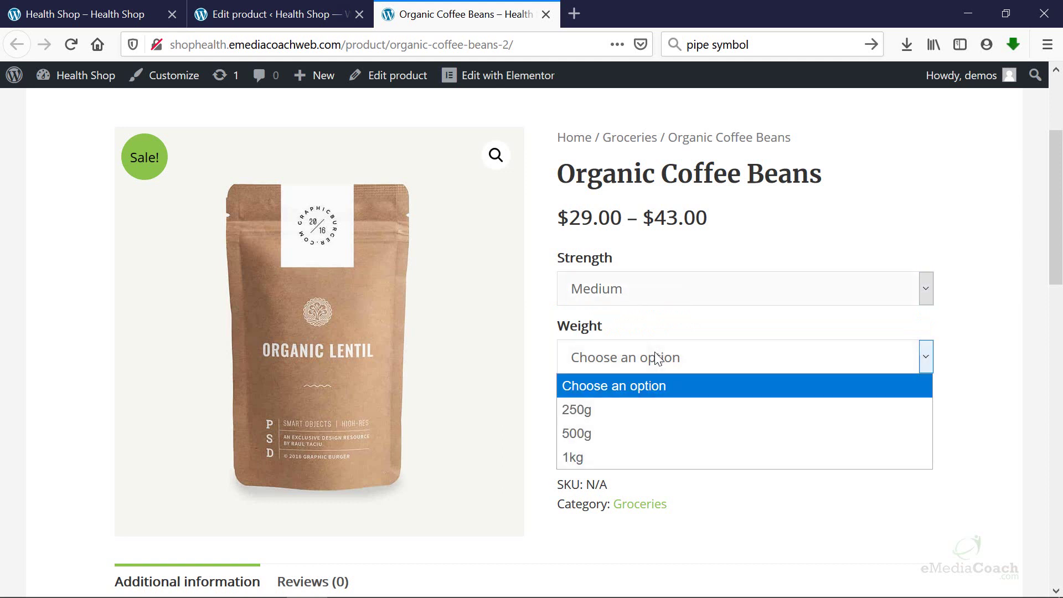
click(622, 410)
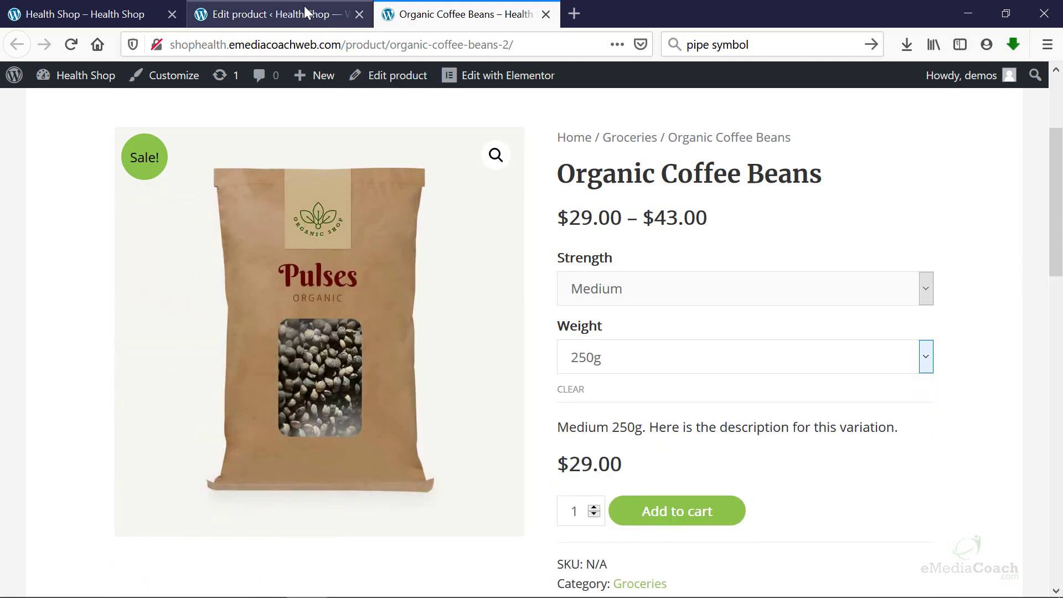
click(635, 358)
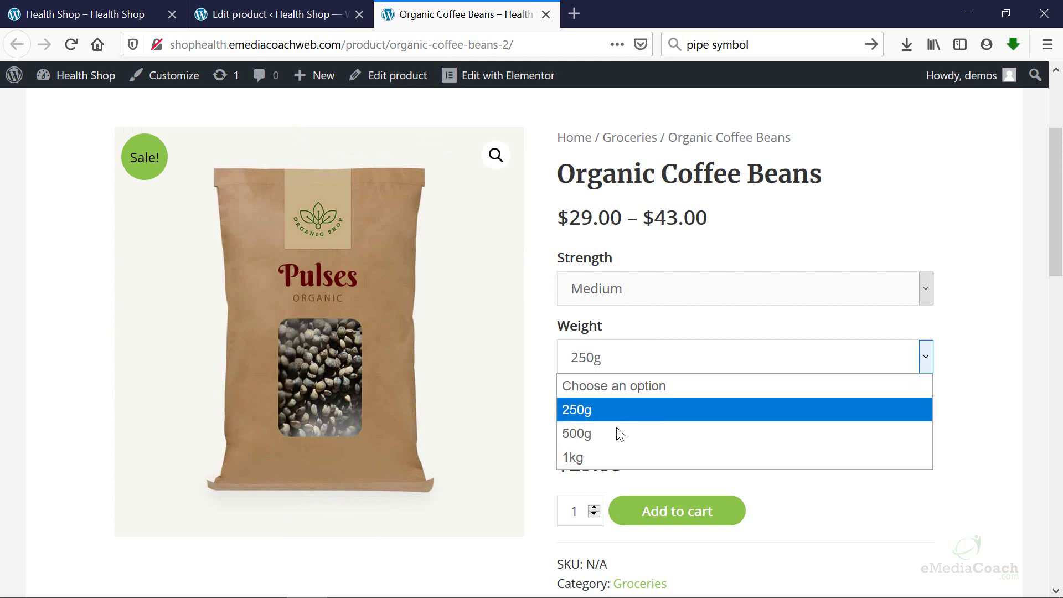
click(615, 434)
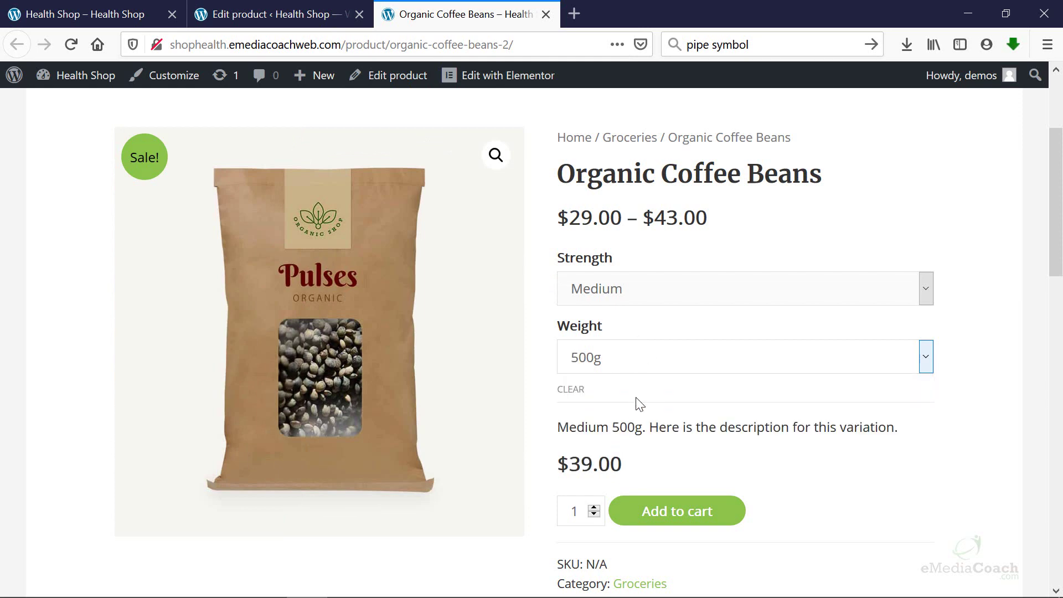
click(655, 361)
click(595, 460)
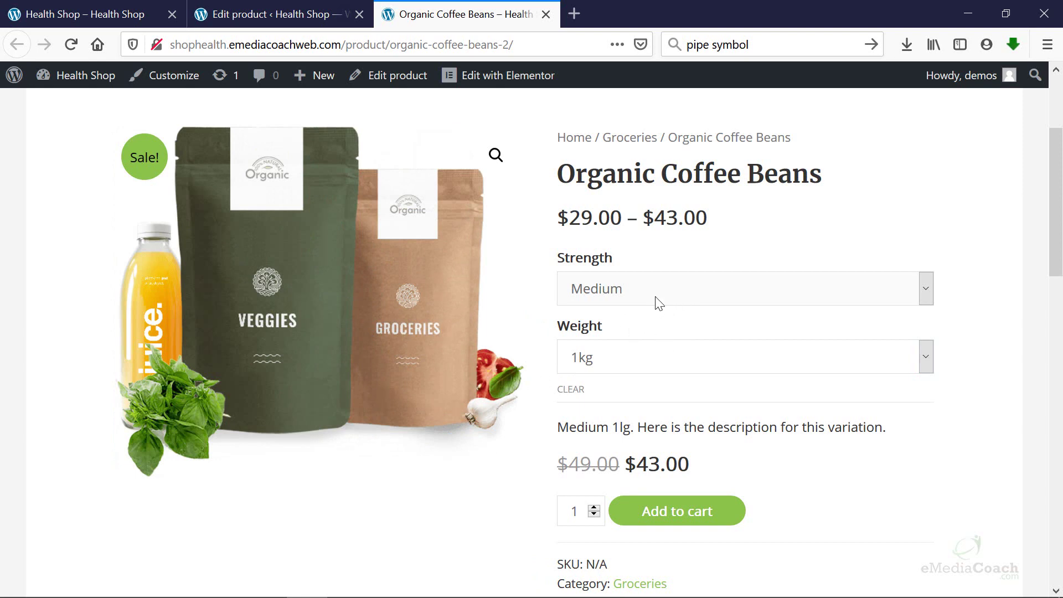
Choose Strong with 1kg to show the Extra Strong beans variation at $40.00.
click(657, 296)
click(611, 365)
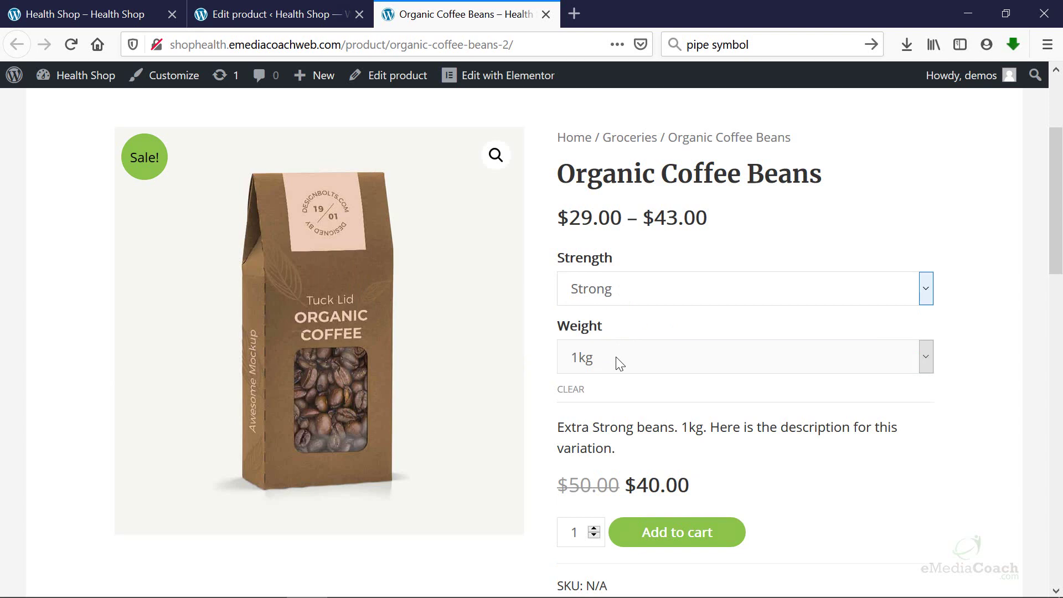
click(618, 358)
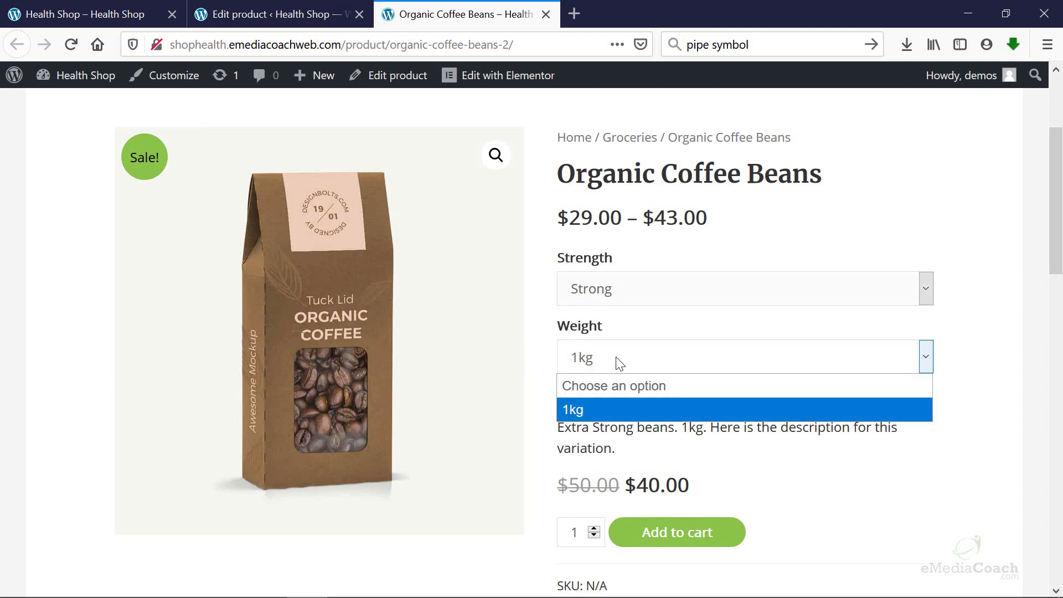
click(627, 410)
scroll(502, 334, down, 1)
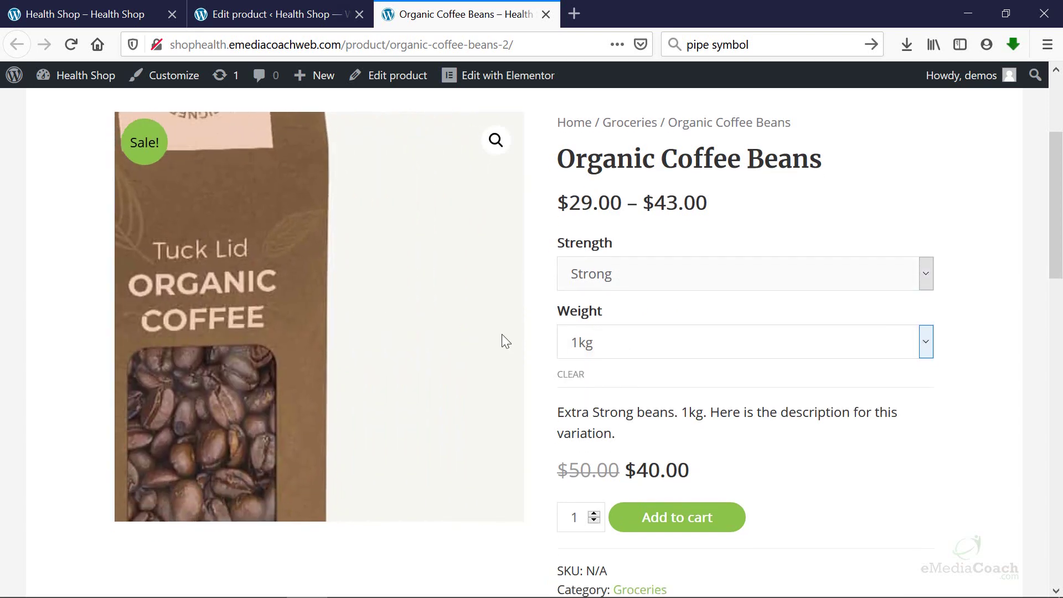
scroll(502, 334, down, 1)
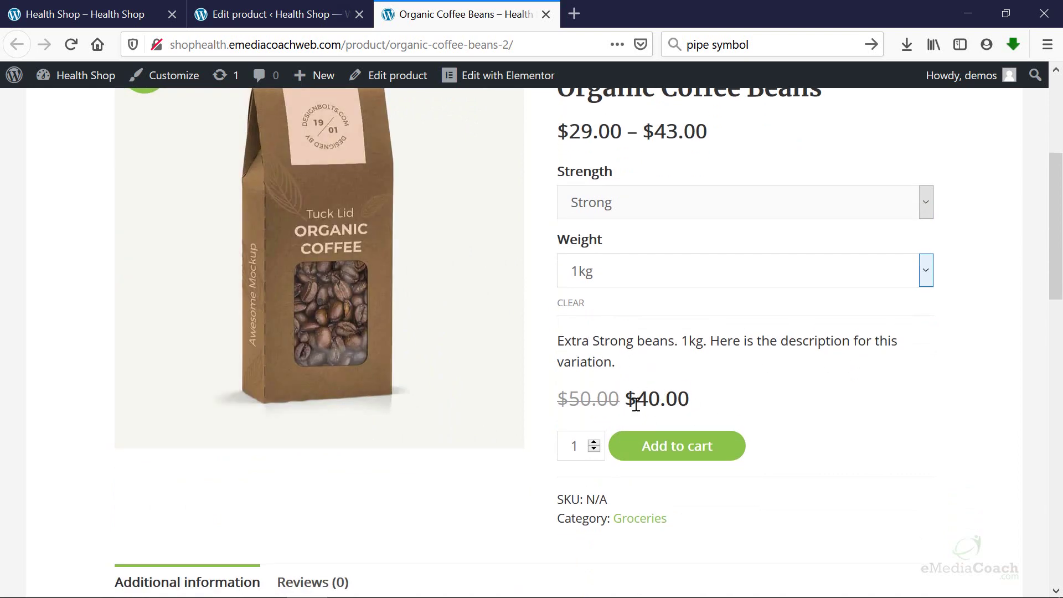
Select Medium strength and try the 250g and 500g weights.
click(645, 200)
click(625, 254)
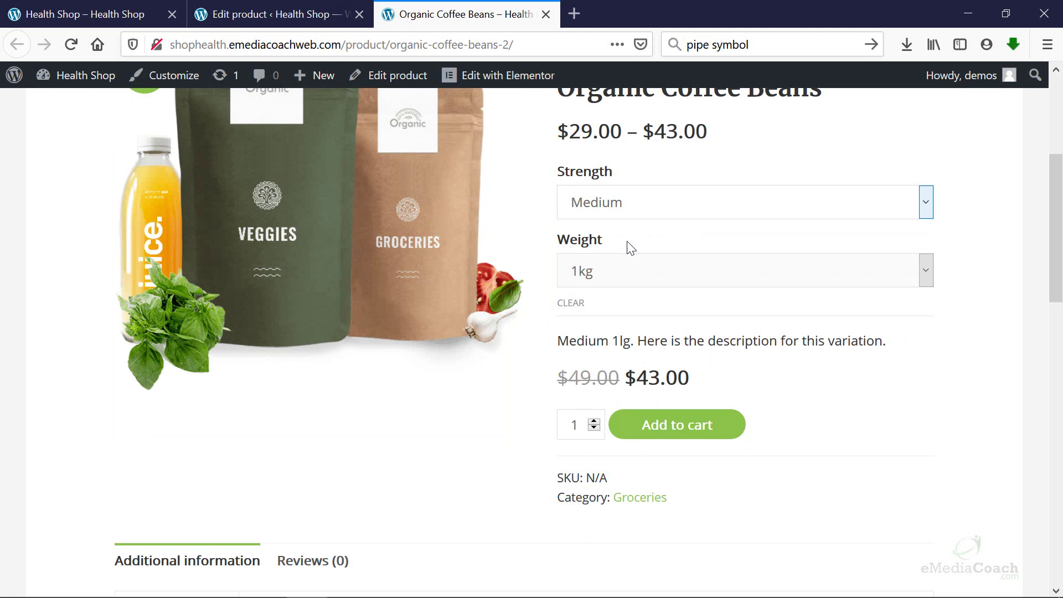
click(635, 270)
click(620, 317)
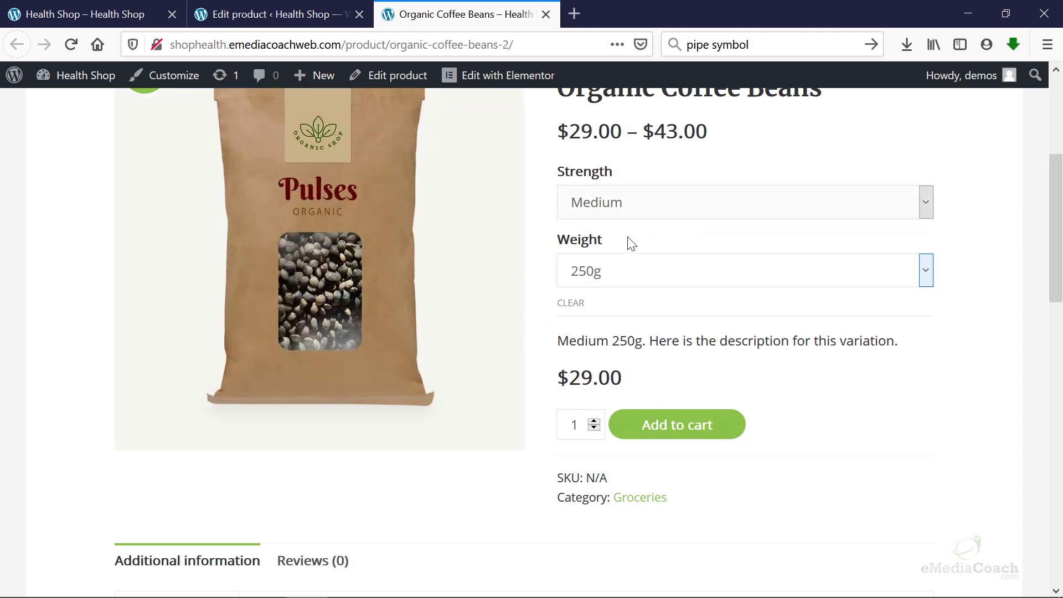
click(643, 211)
click(643, 209)
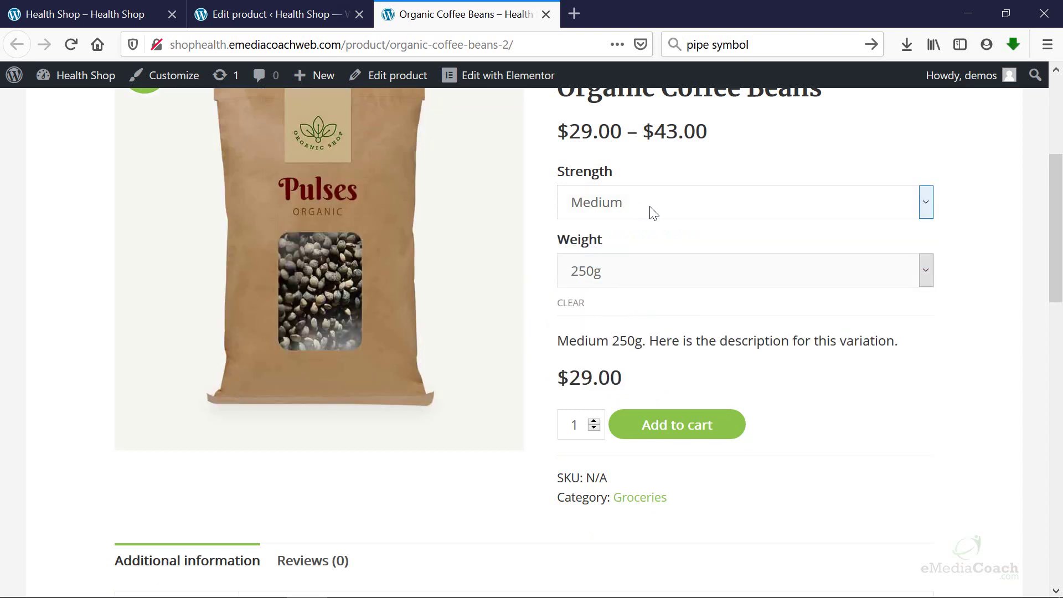
click(654, 213)
click(640, 252)
click(645, 271)
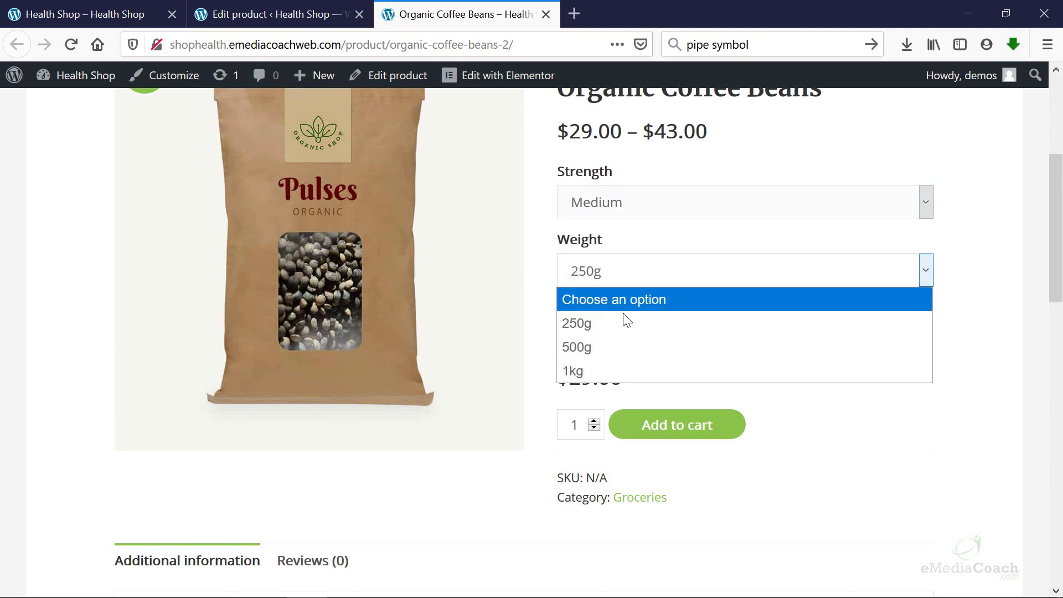
click(612, 343)
Switch to Medium 1kg, showing the pouches image and $43.00 price.
click(654, 211)
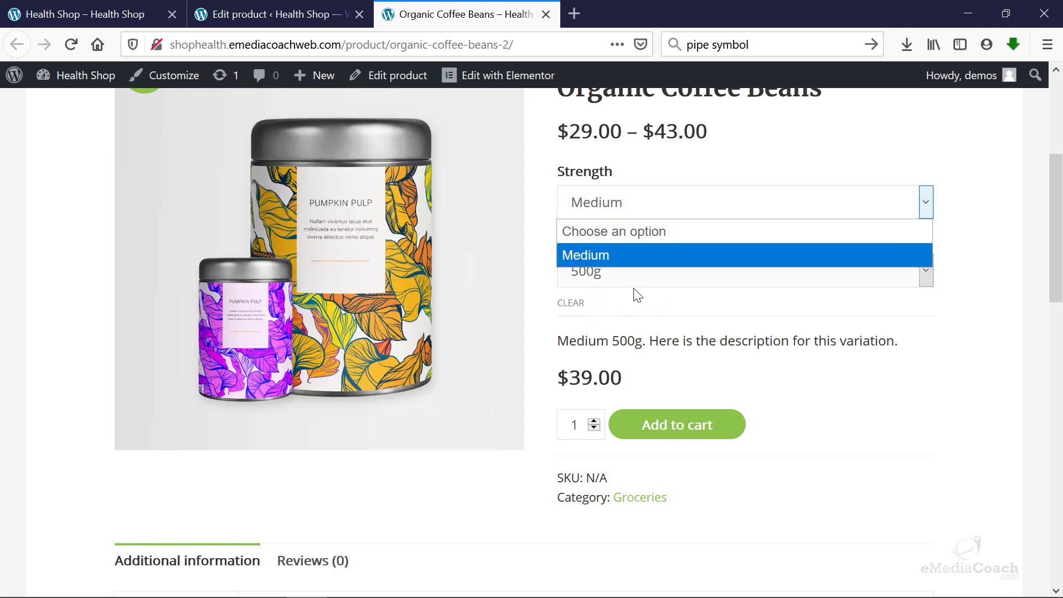
click(716, 322)
click(681, 280)
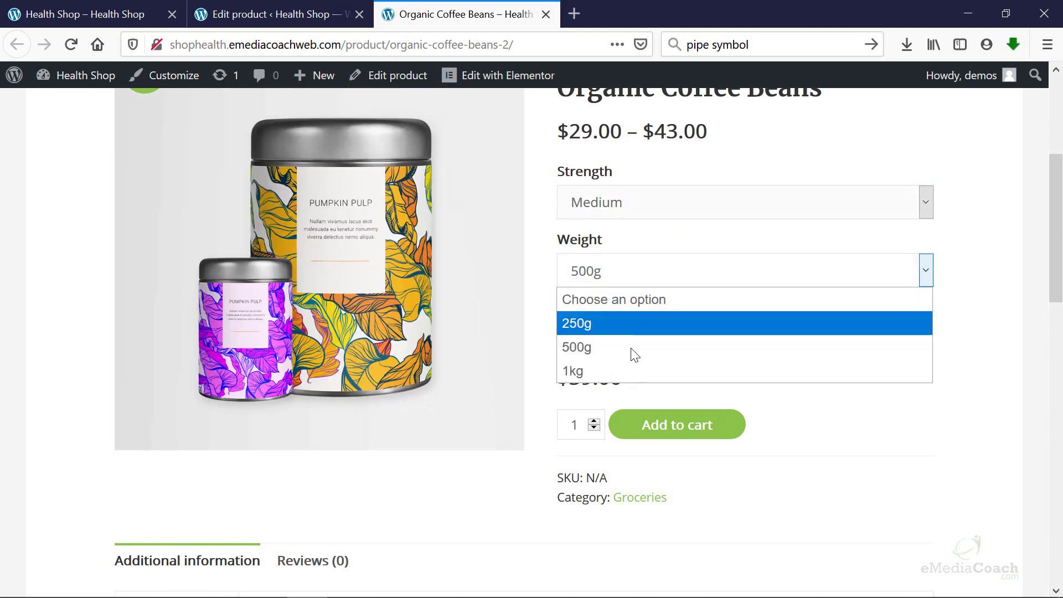
click(616, 372)
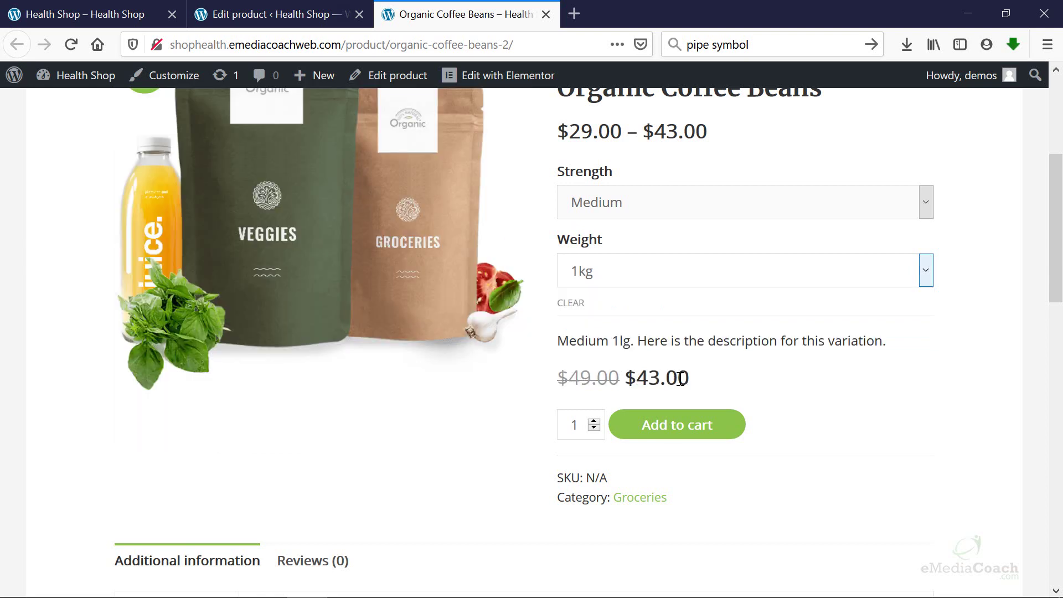
scroll(681, 379, down, 2)
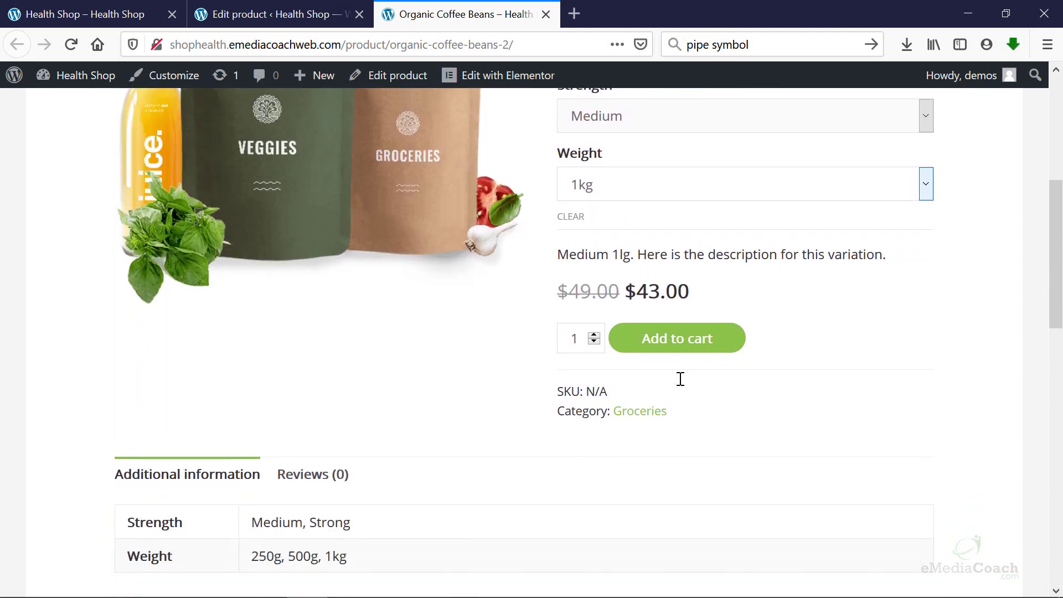
scroll(364, 458, down, 3)
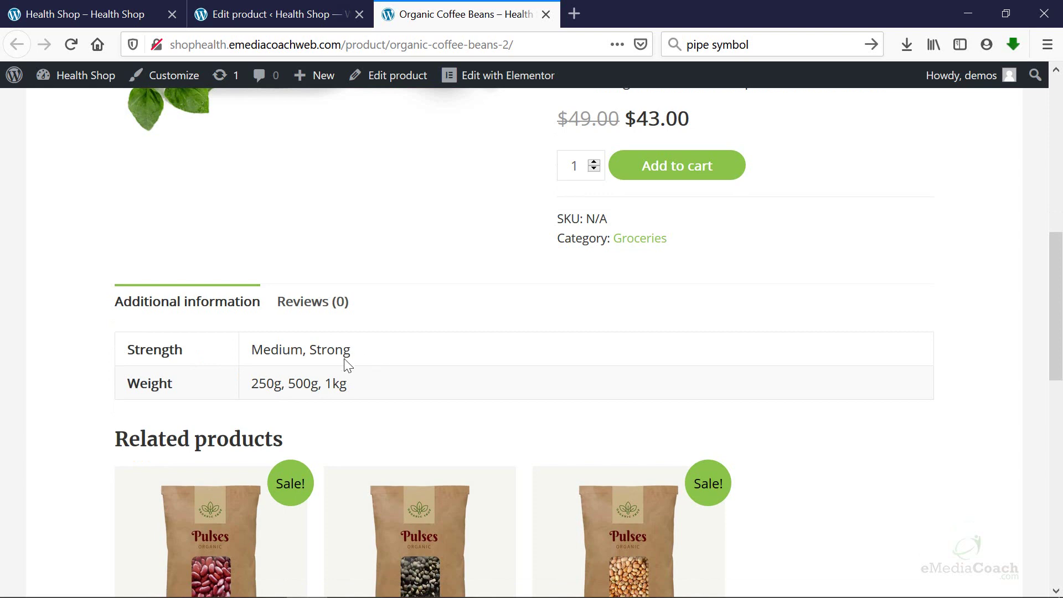
scroll(404, 392, up, 6)
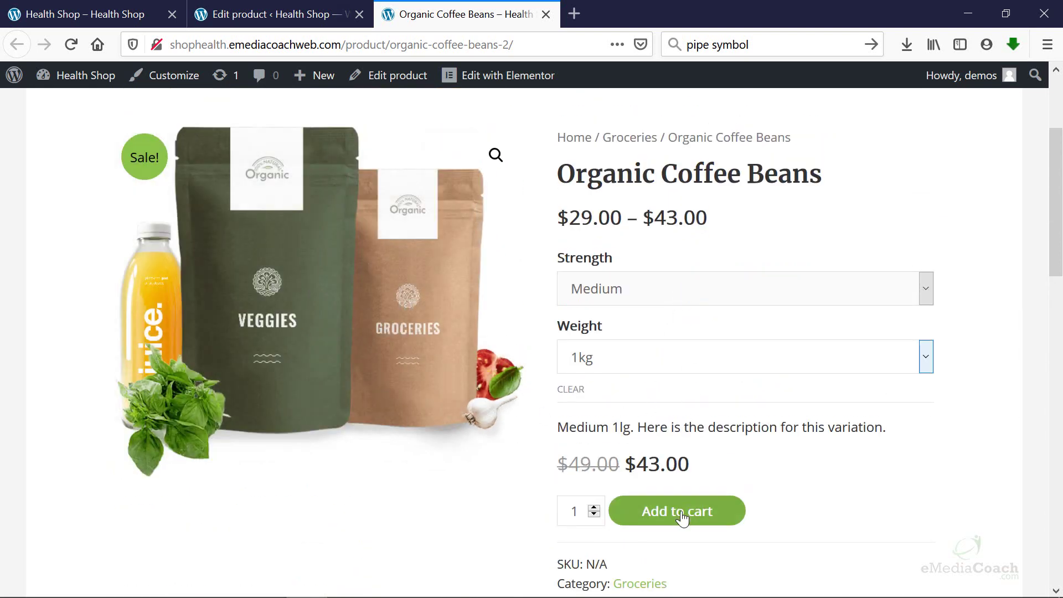
Add the Medium 1kg Organic Coffee Beans variation to the cart and check the confirmation message.
click(682, 513)
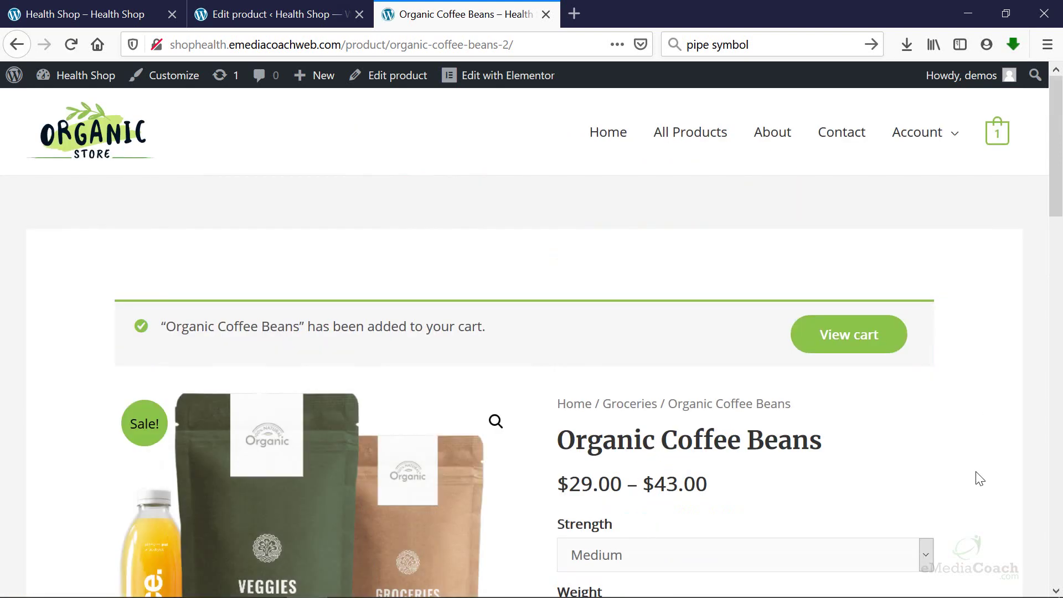
scroll(979, 479, down, 3)
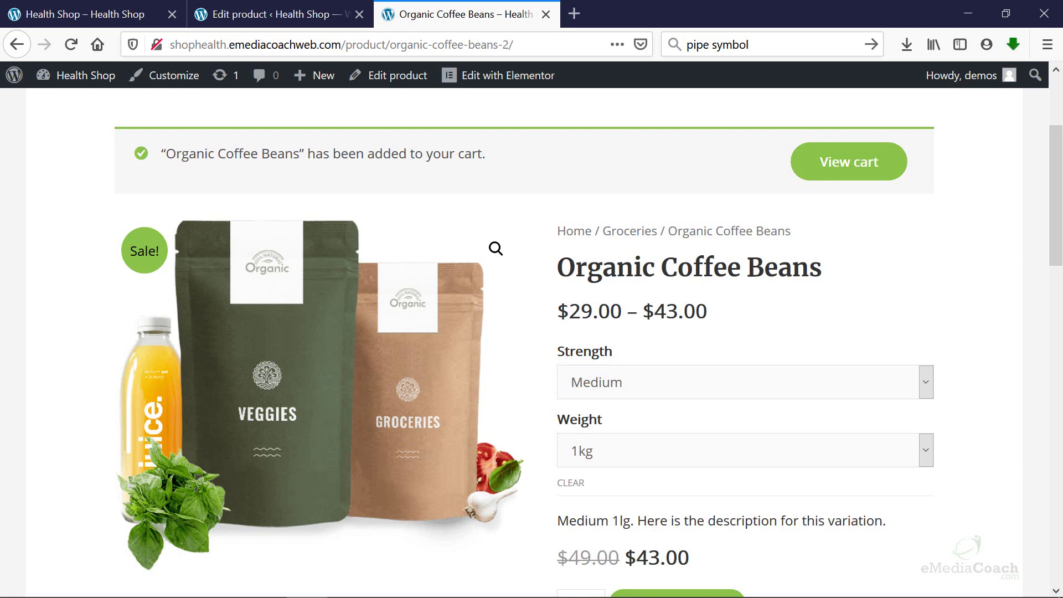
scroll(1016, 500, up, 3)
scroll(934, 384, down, 3)
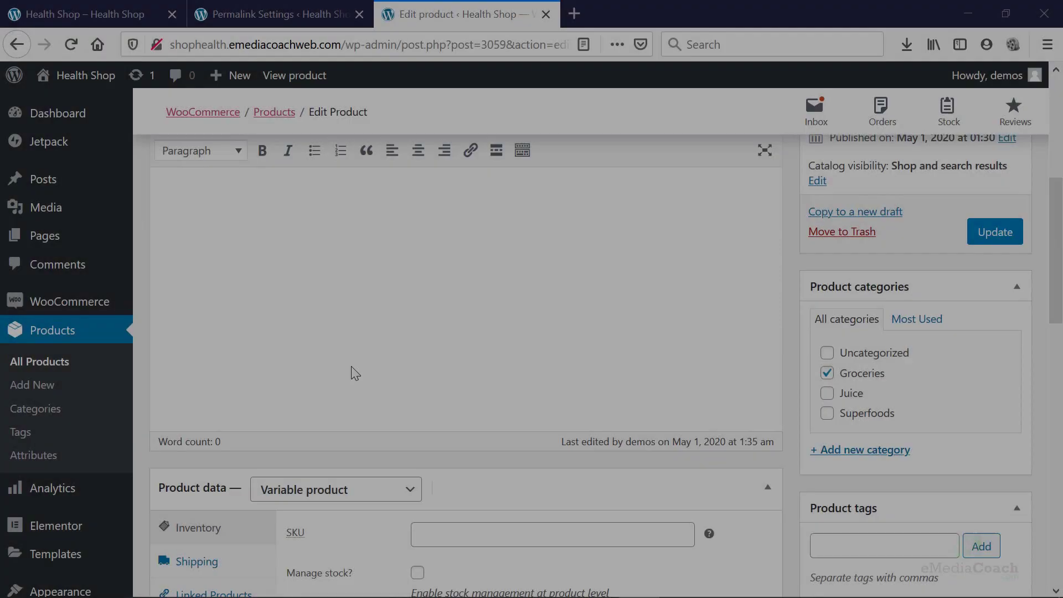
scroll(351, 367, up, 3)
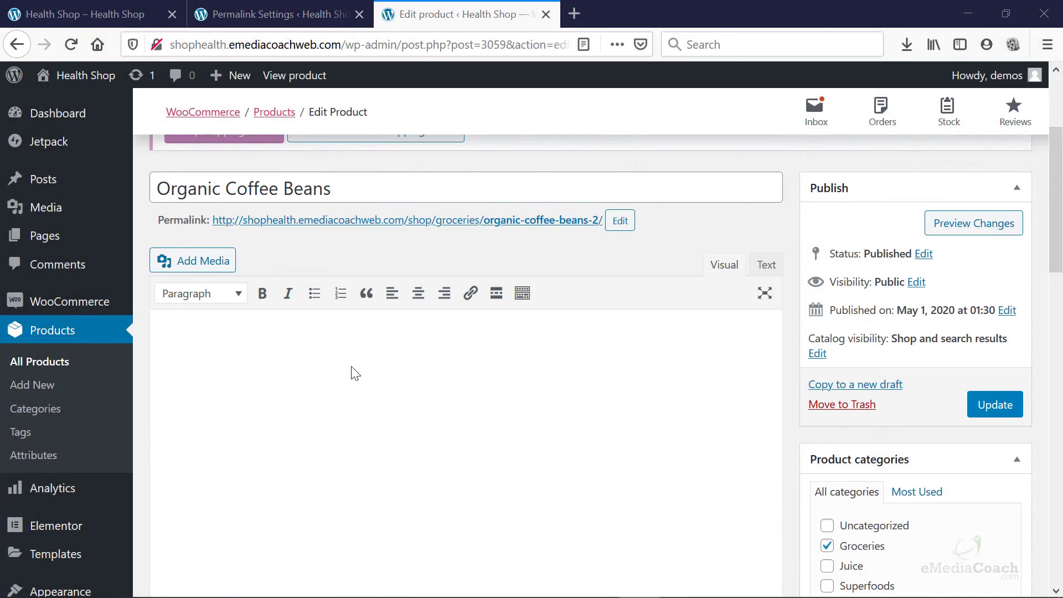
Show the Linked Products section of the Organic Coffee Beans Product data box.
scroll(351, 366, down, 6)
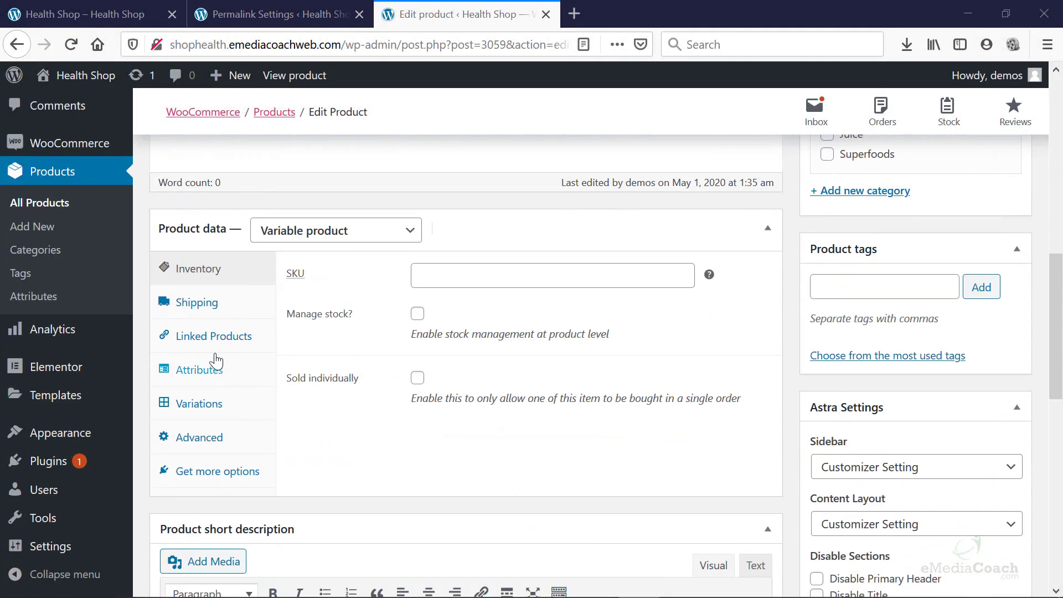
click(217, 346)
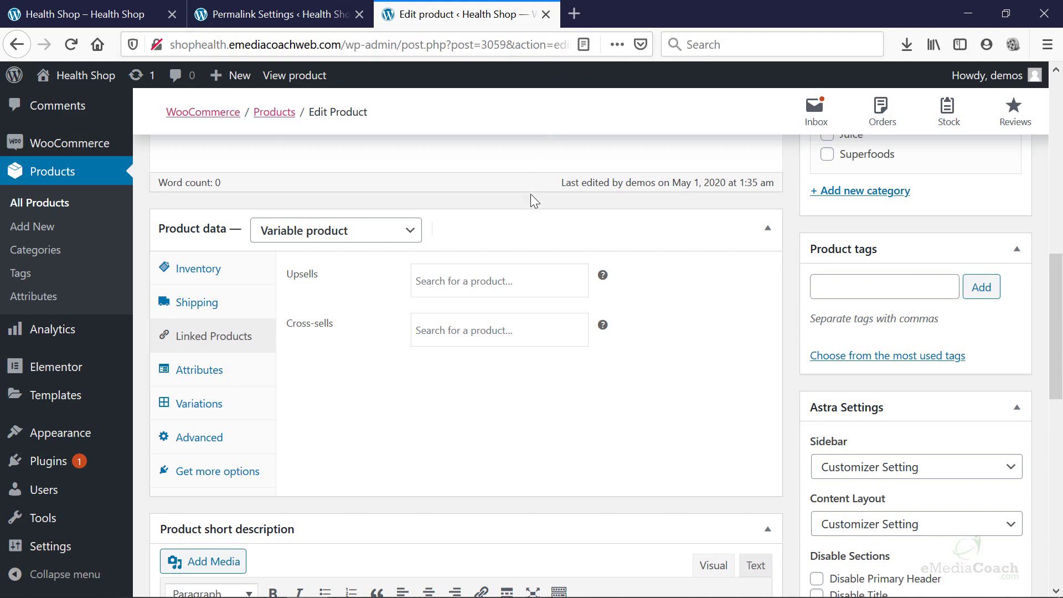
Search 'coffee' in Upsells and add Organic Handpicked Coffee as an upsell.
click(525, 280)
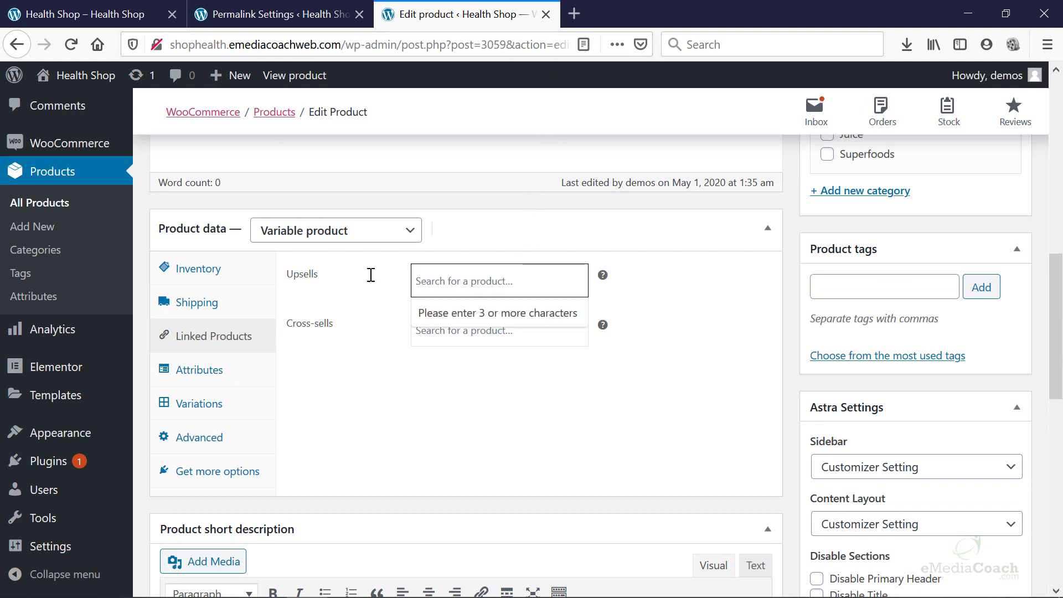
scroll(448, 200, up, 5)
scroll(484, 363, down, 3)
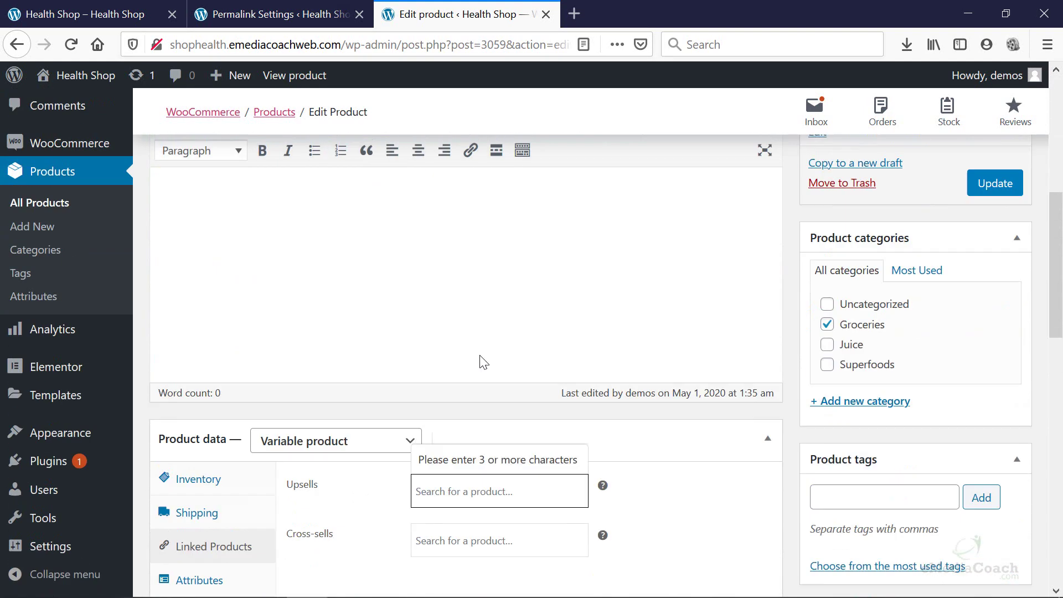
scroll(484, 363, down, 2)
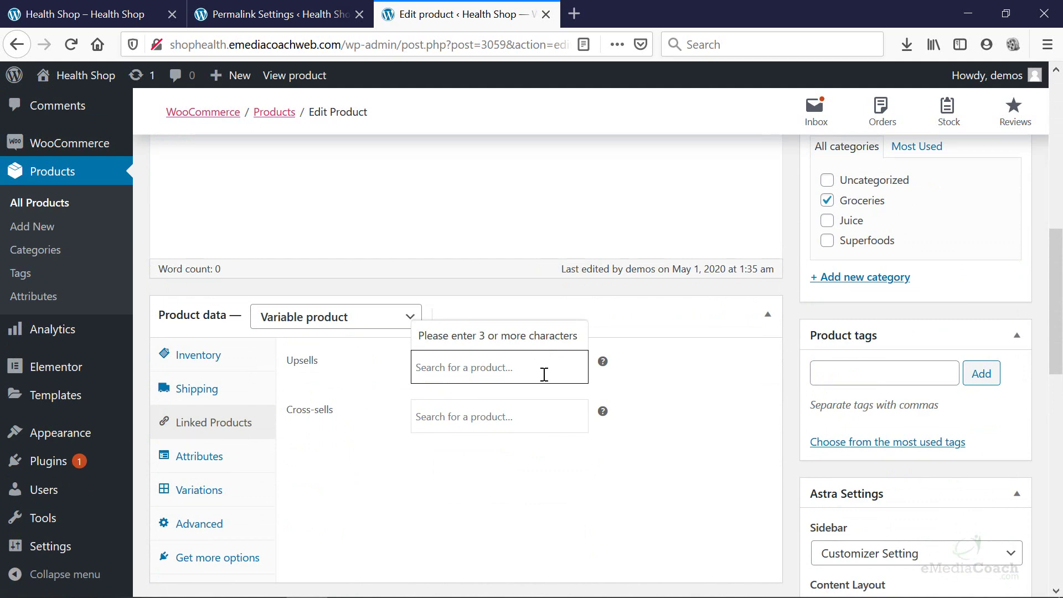
text(coffee)
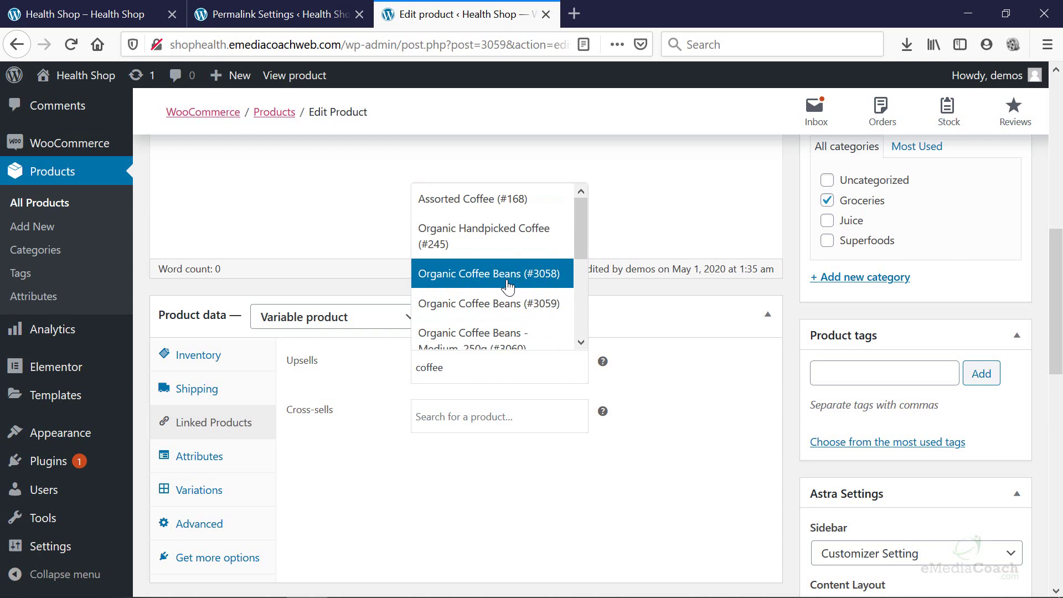
click(504, 235)
Search 'jui' in Cross-sells and add Fresh Aloe Vera Juice and Fresh Orange Juice.
click(492, 334)
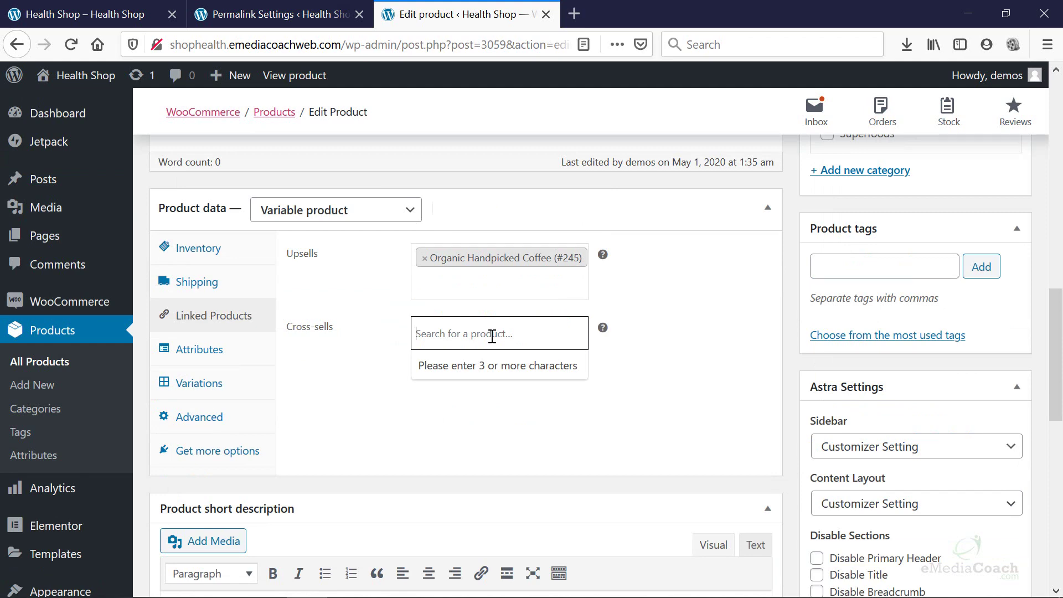
text(jui)
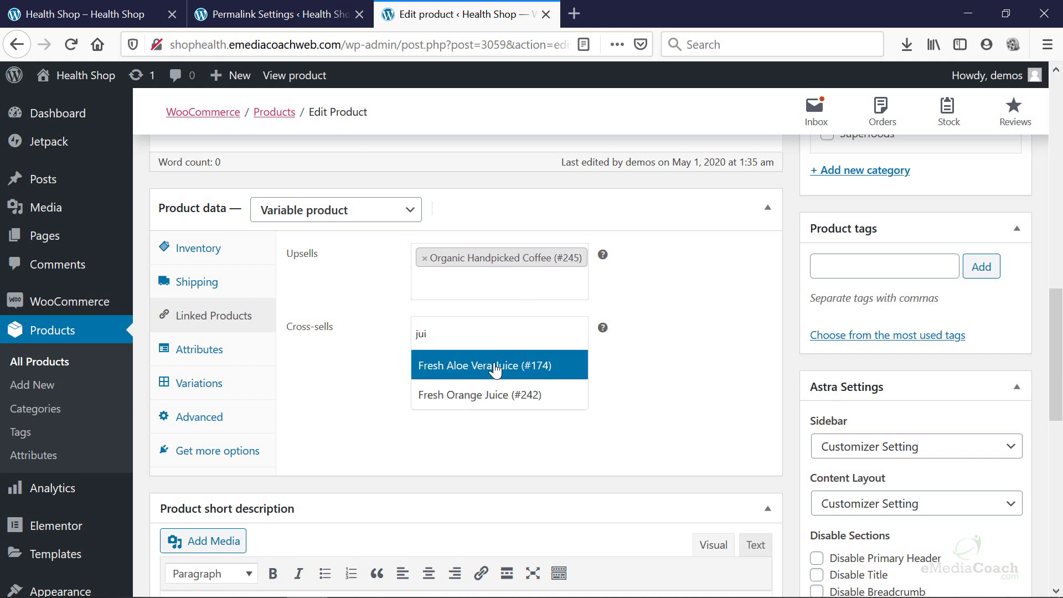
click(496, 366)
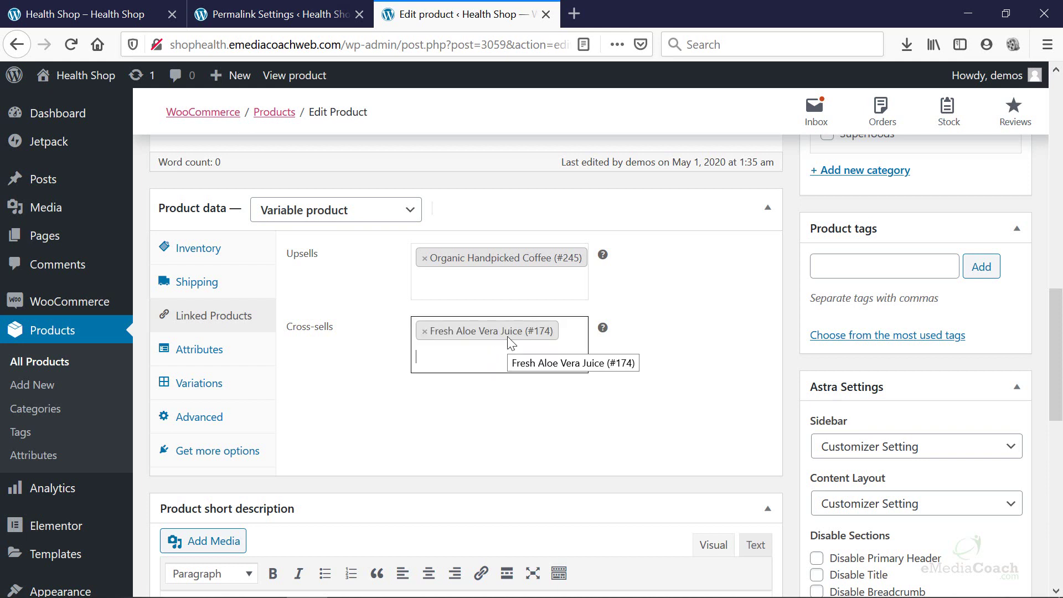
text(jui)
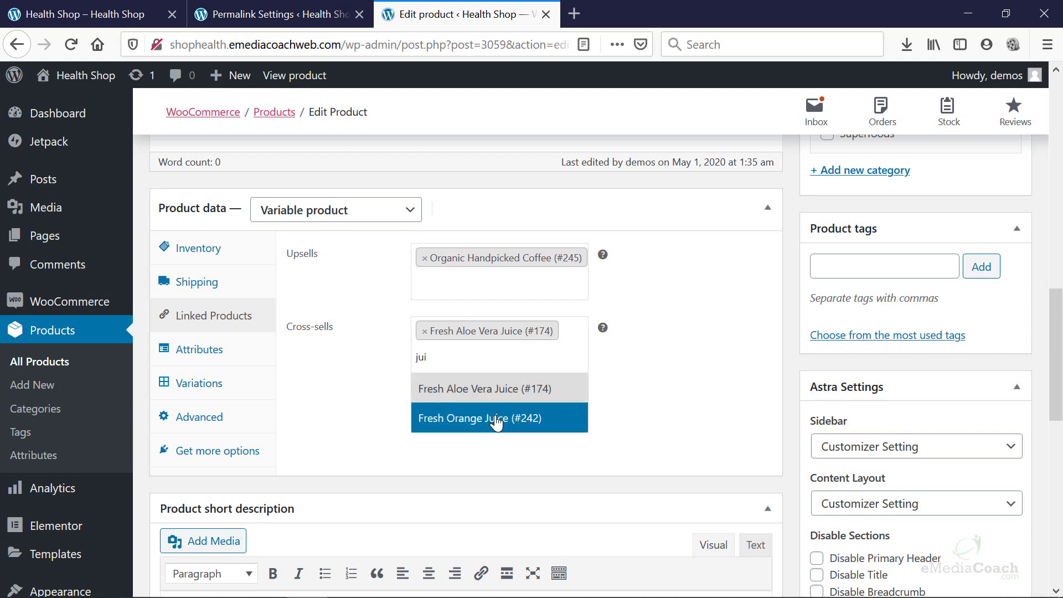
click(497, 420)
scroll(695, 402, up, 3)
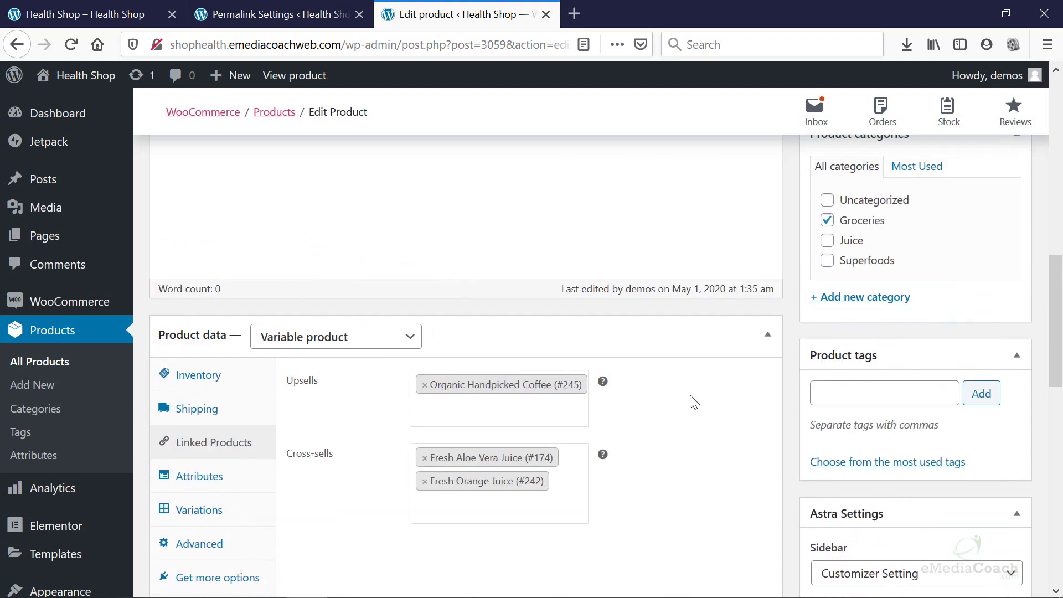
scroll(695, 402, down, 5)
scroll(694, 402, up, 2)
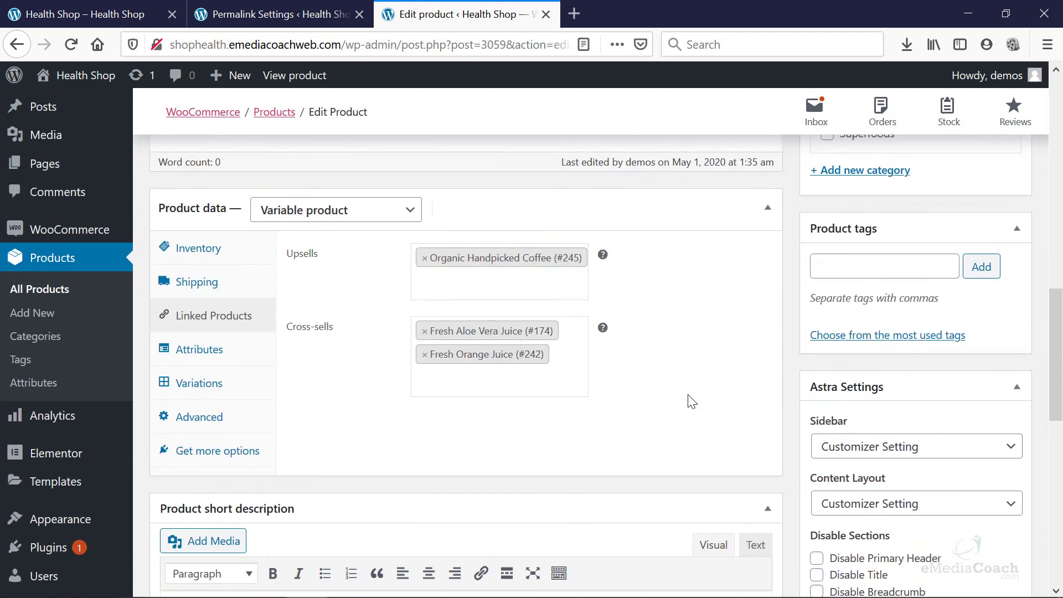
scroll(690, 400, up, 10)
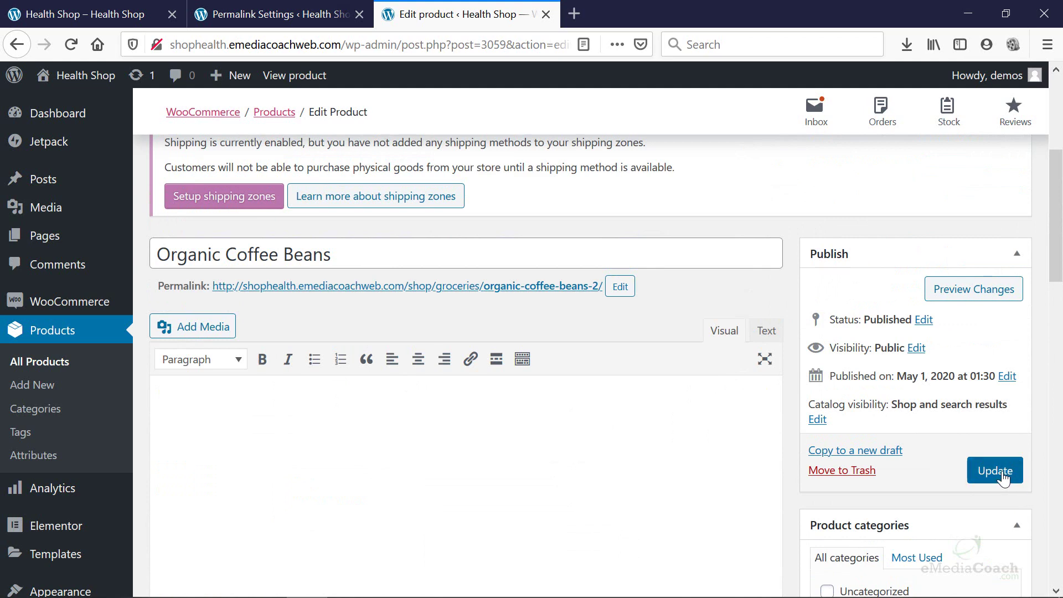
Update the product and open its live page in a new tab.
click(991, 470)
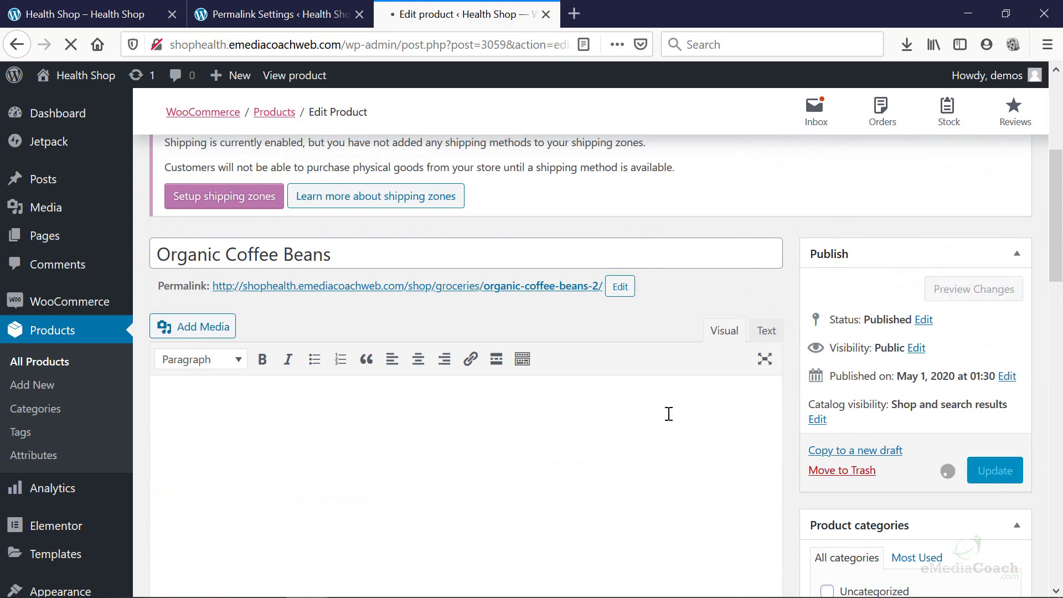
right_click(438, 283)
click(467, 285)
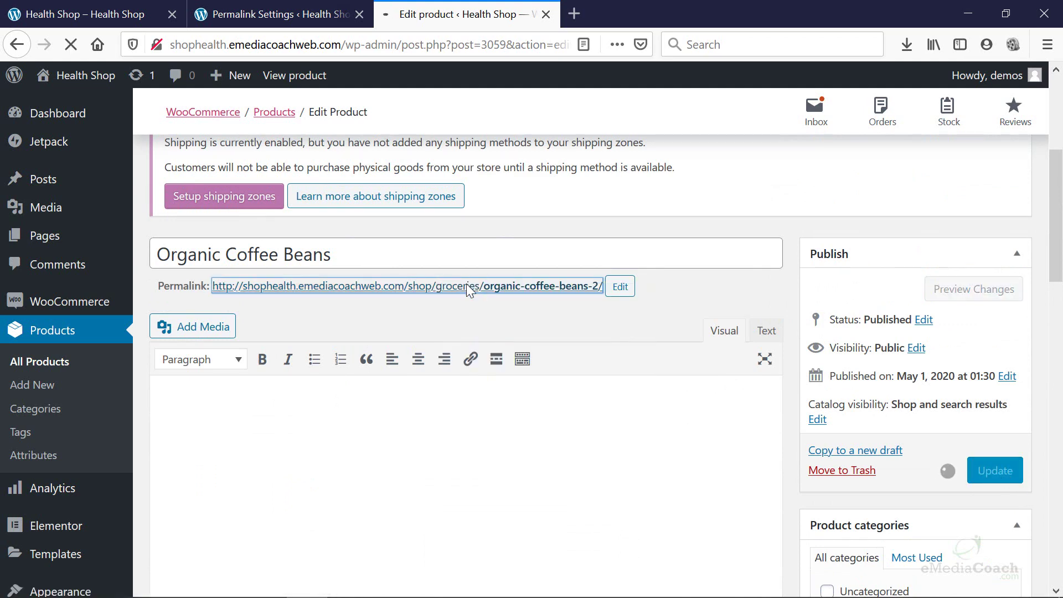
click(630, 16)
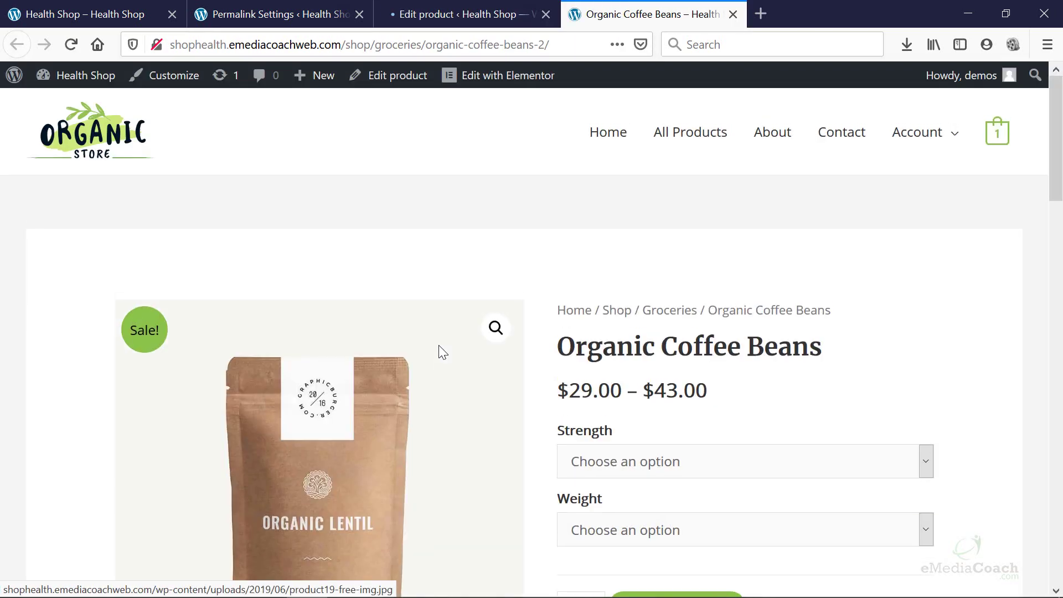
Add Organic Coffee Beans in Medium strength, 250g to the cart.
scroll(523, 213, down, 6)
scroll(523, 221, down, 5)
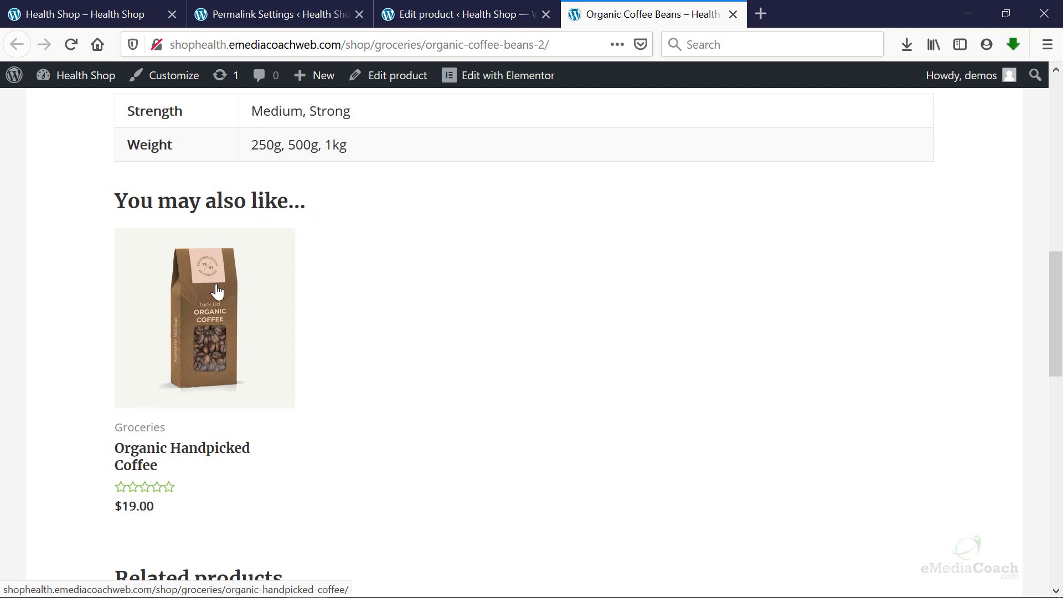
scroll(211, 283, up, 1)
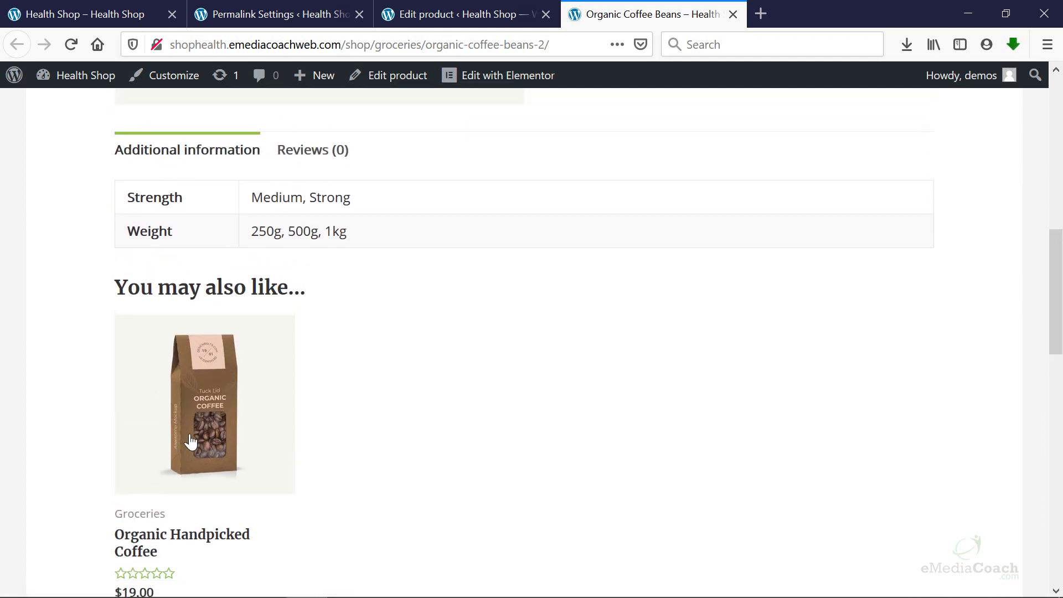
scroll(205, 429, down, 3)
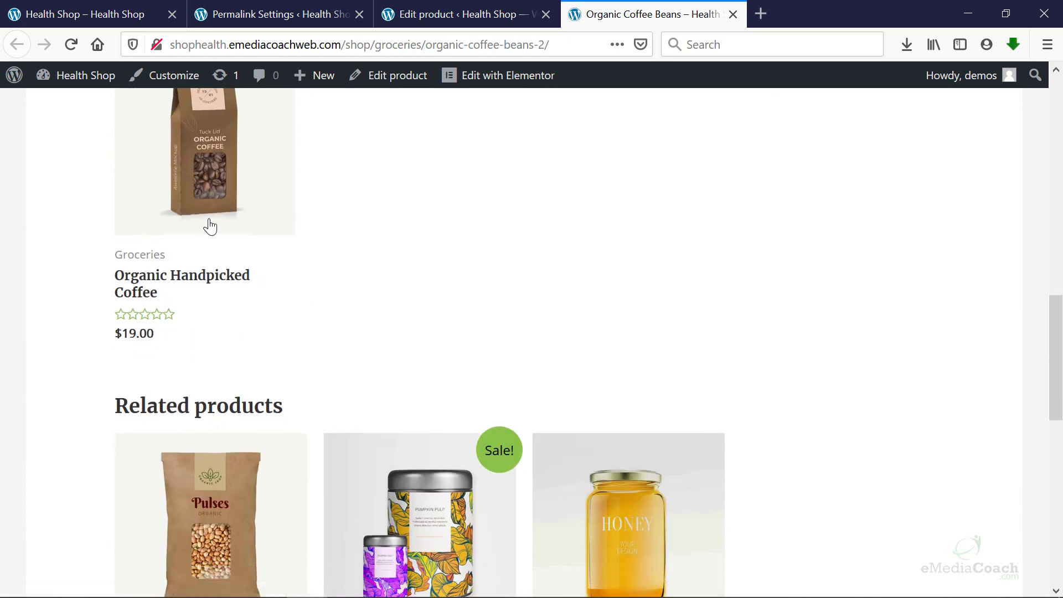
scroll(382, 291, up, 8)
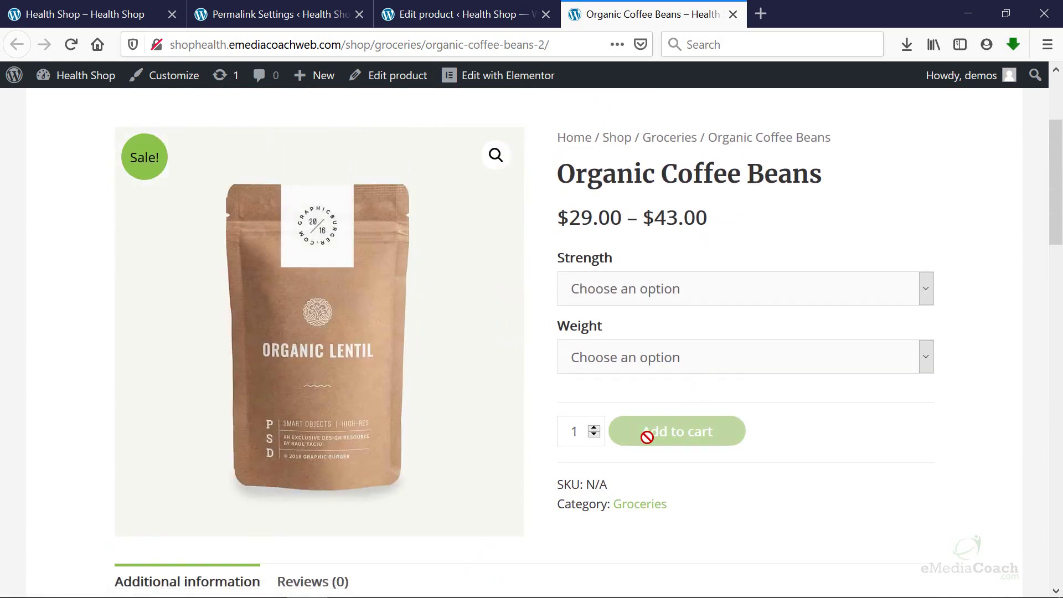
click(652, 292)
click(626, 346)
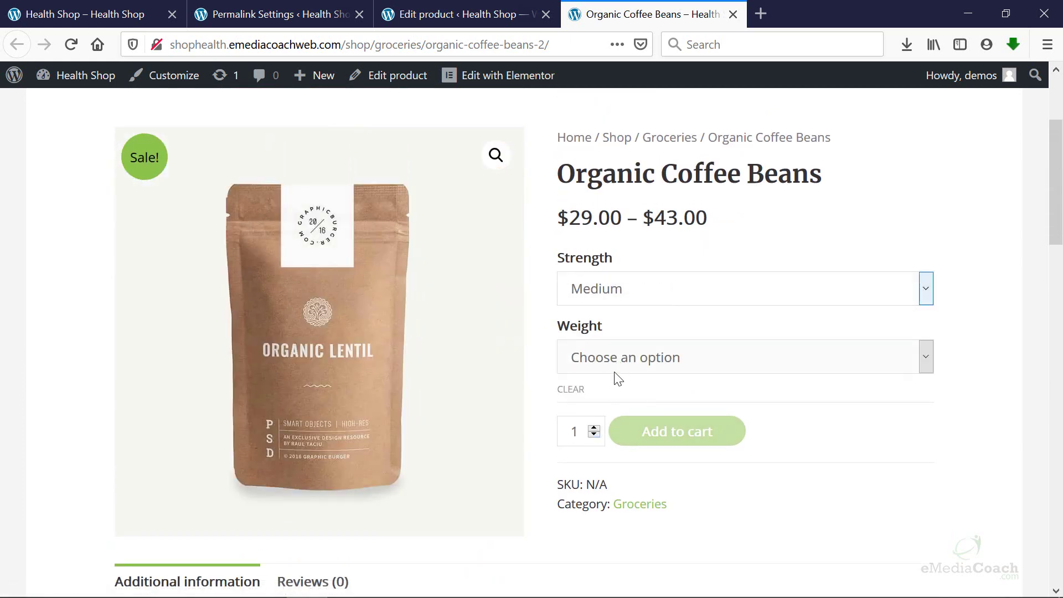
click(613, 370)
click(610, 409)
click(665, 511)
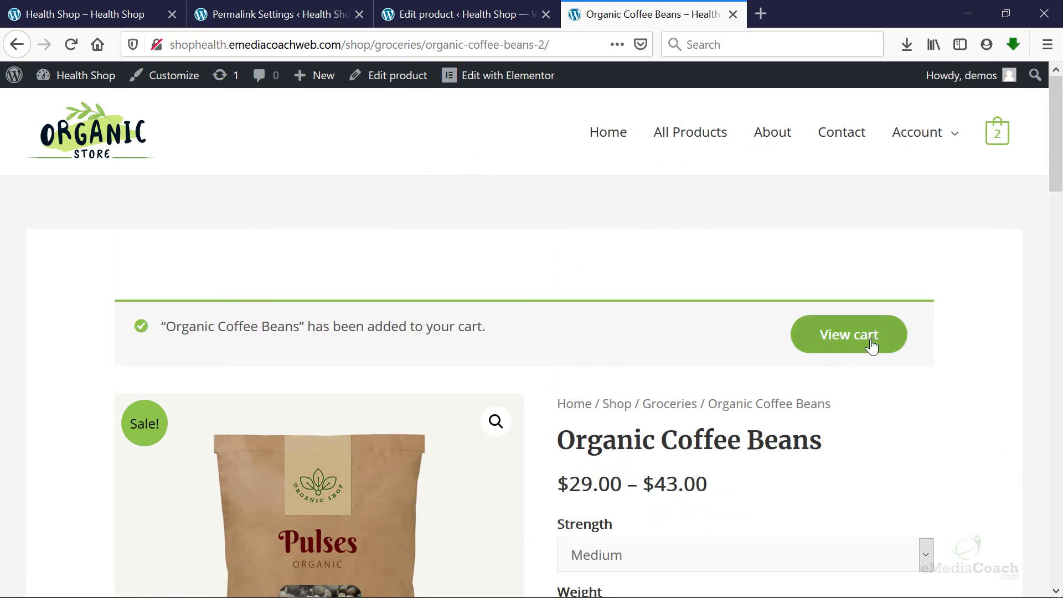
View the cart and its 'You may be interested in…' suggestions.
click(872, 338)
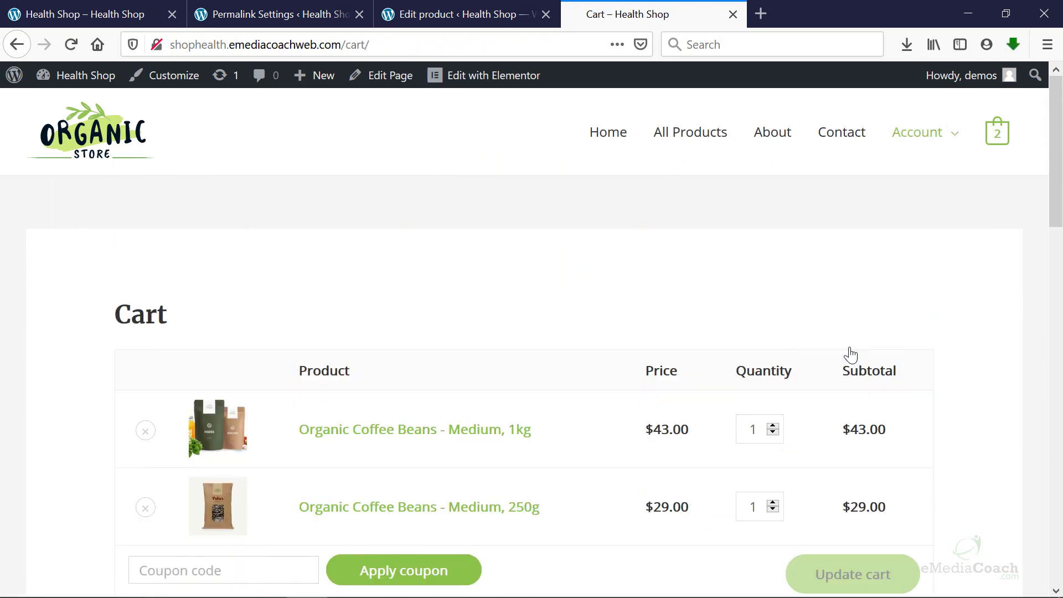
scroll(654, 252, down, 1)
scroll(654, 252, down, 6)
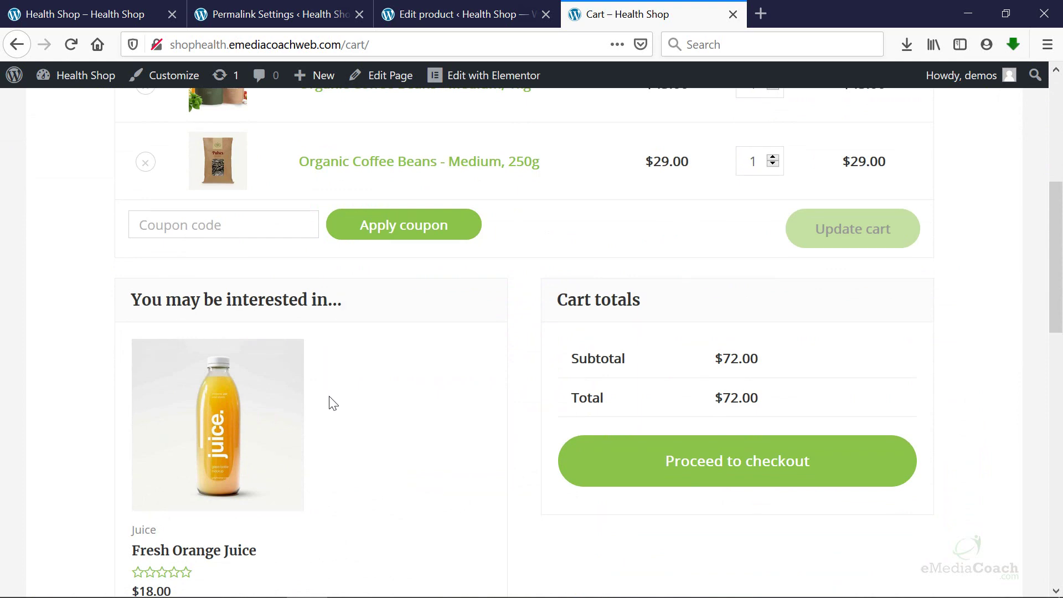
scroll(750, 316, up, 5)
scroll(802, 325, down, 3)
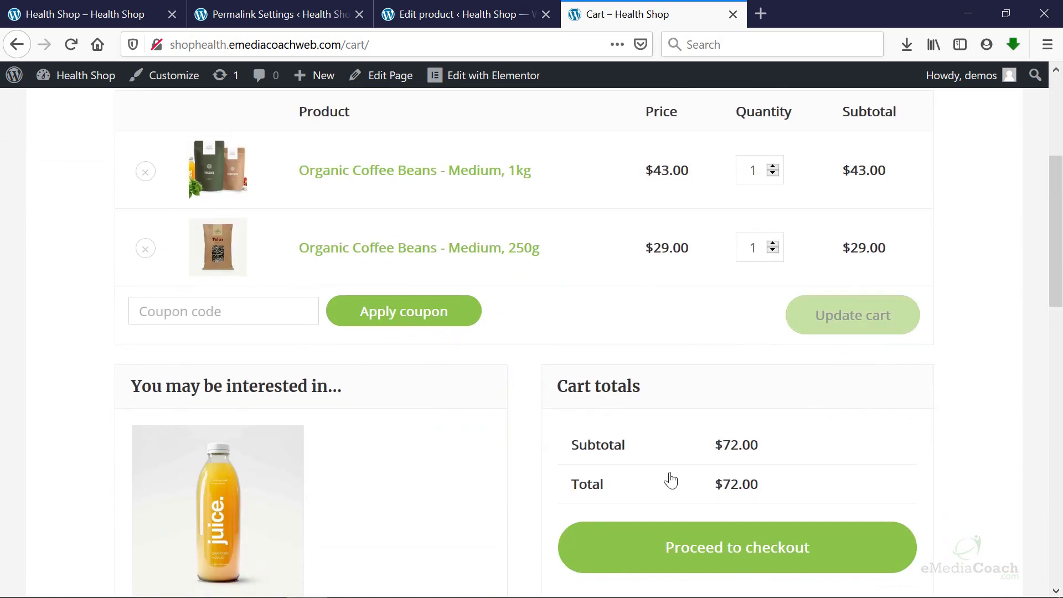
scroll(348, 404, down, 5)
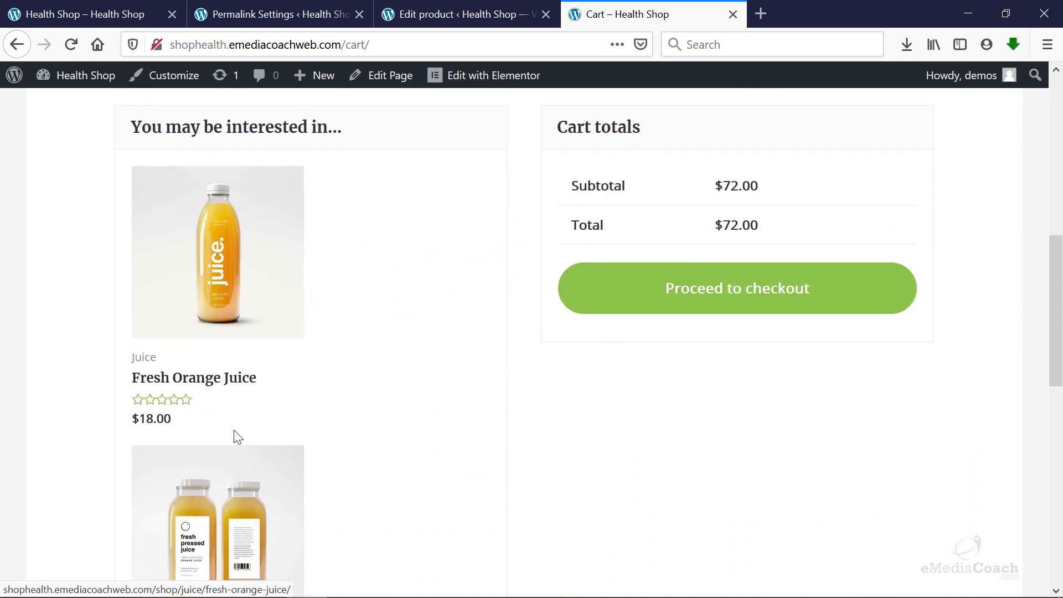
Open the suggested Fresh Orange Juice and add it ($18.00) to the cart.
click(256, 294)
scroll(256, 294, down, 3)
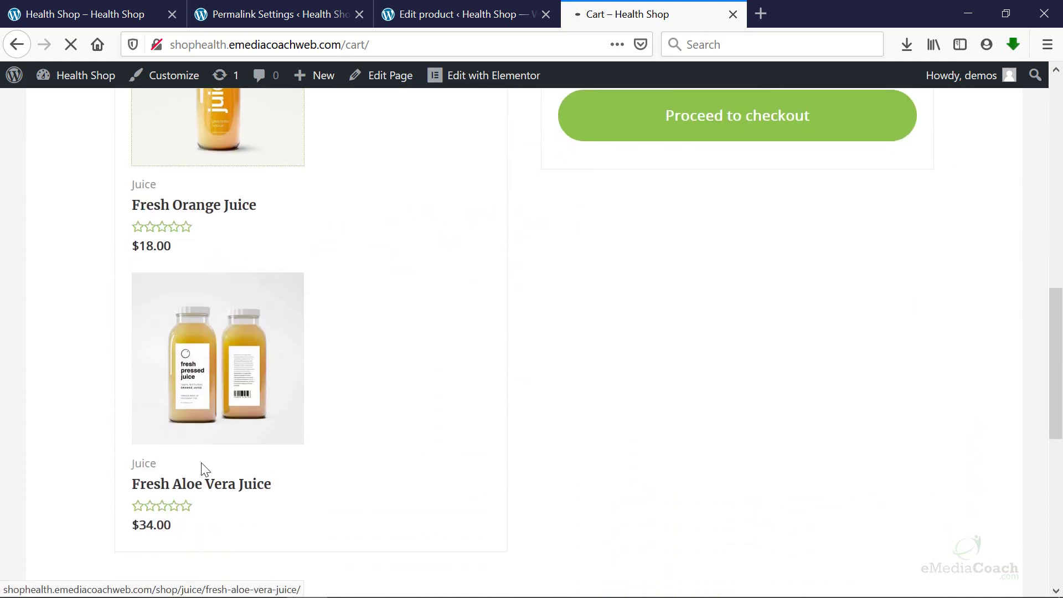
scroll(200, 454, up, 5)
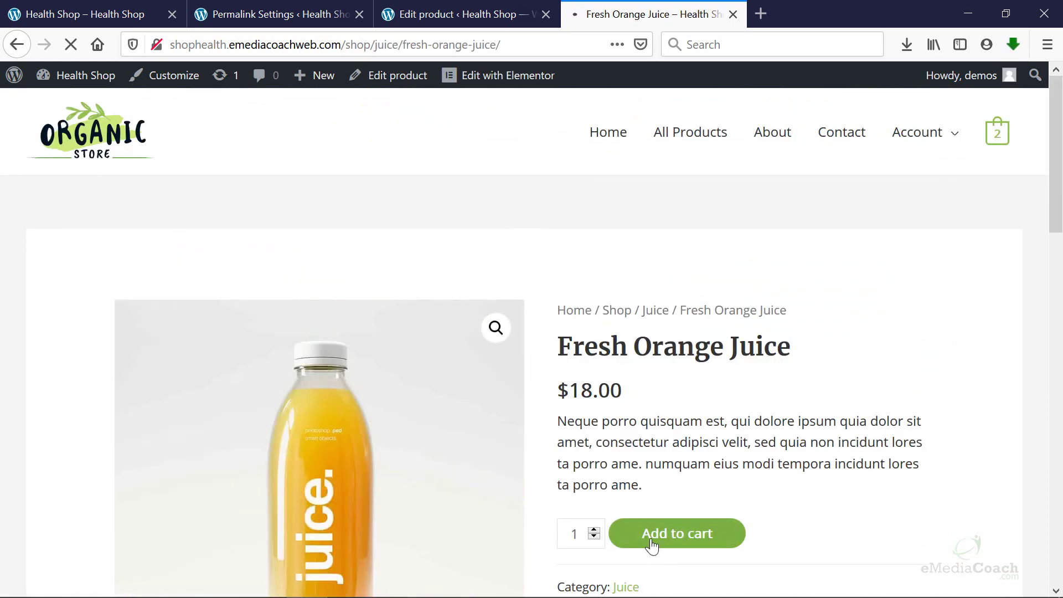
click(652, 544)
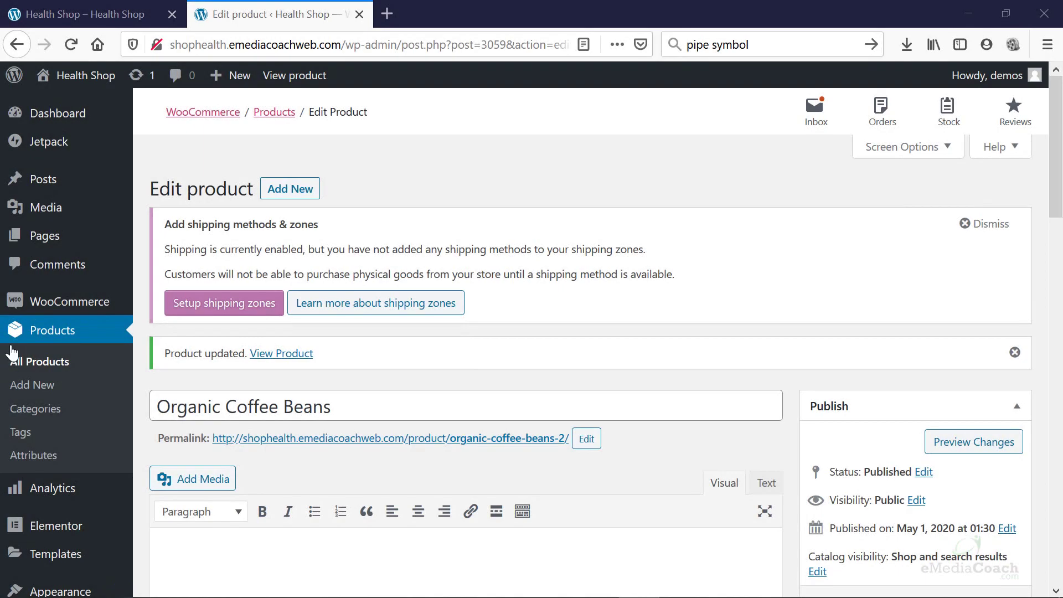
Open Settings > Permalinks and scroll to Product permalinks, currently Custom base product/.
scroll(99, 292, down, 5)
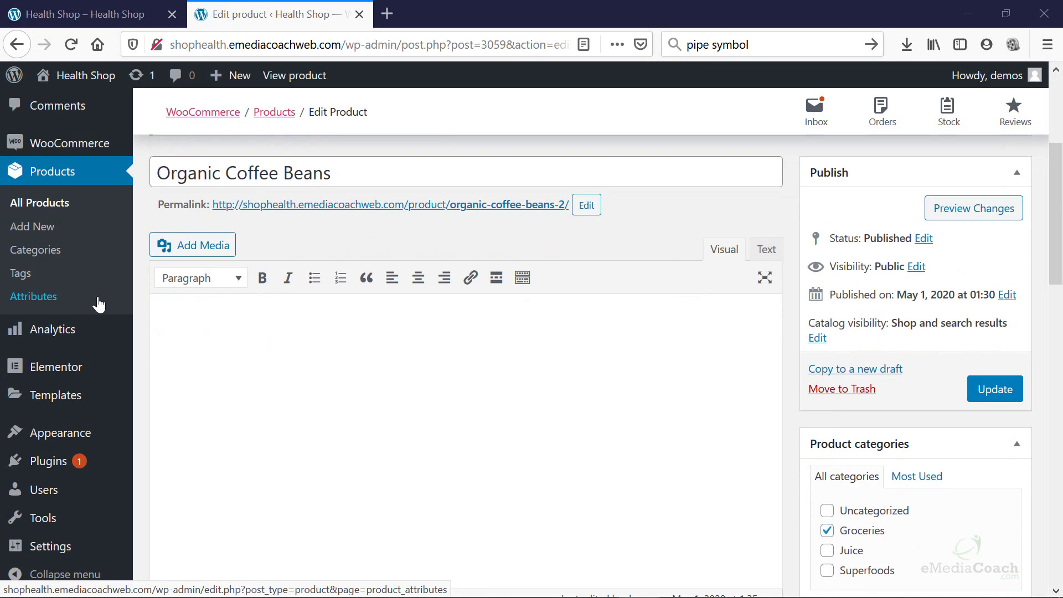
mouse_move(77, 464)
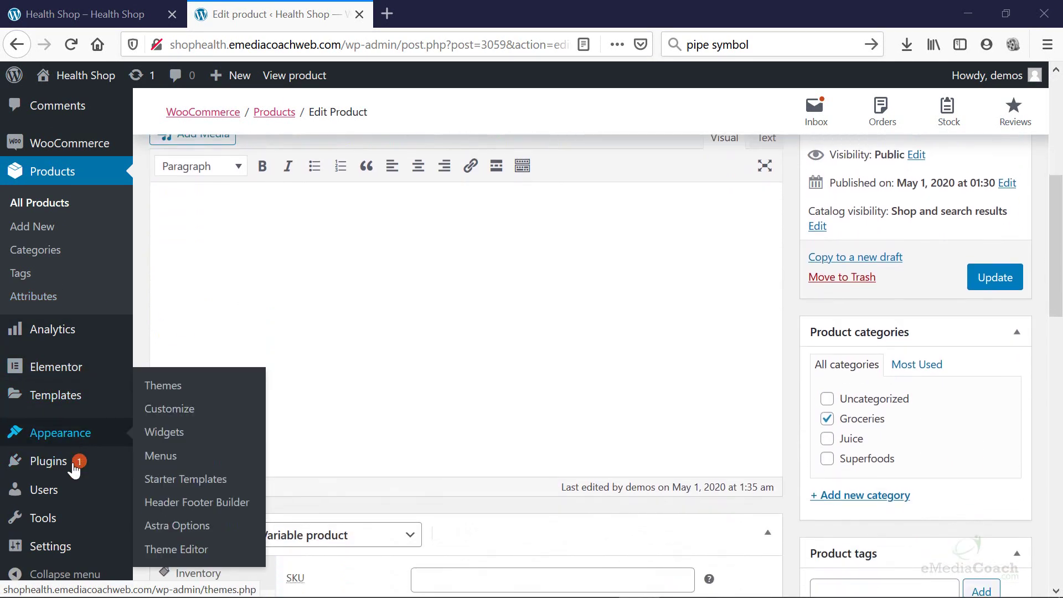
mouse_move(75, 547)
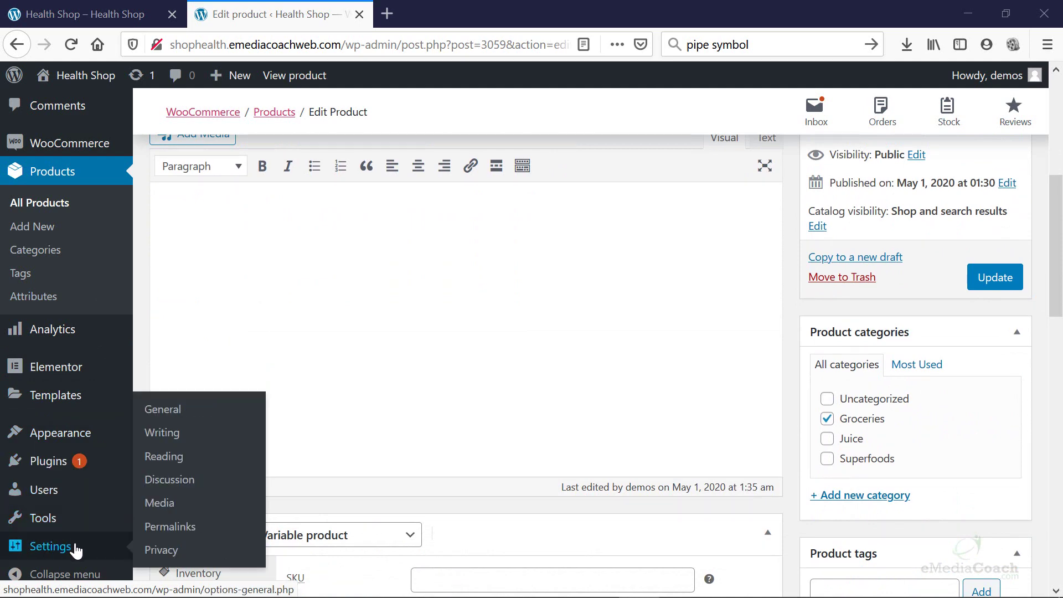
click(190, 530)
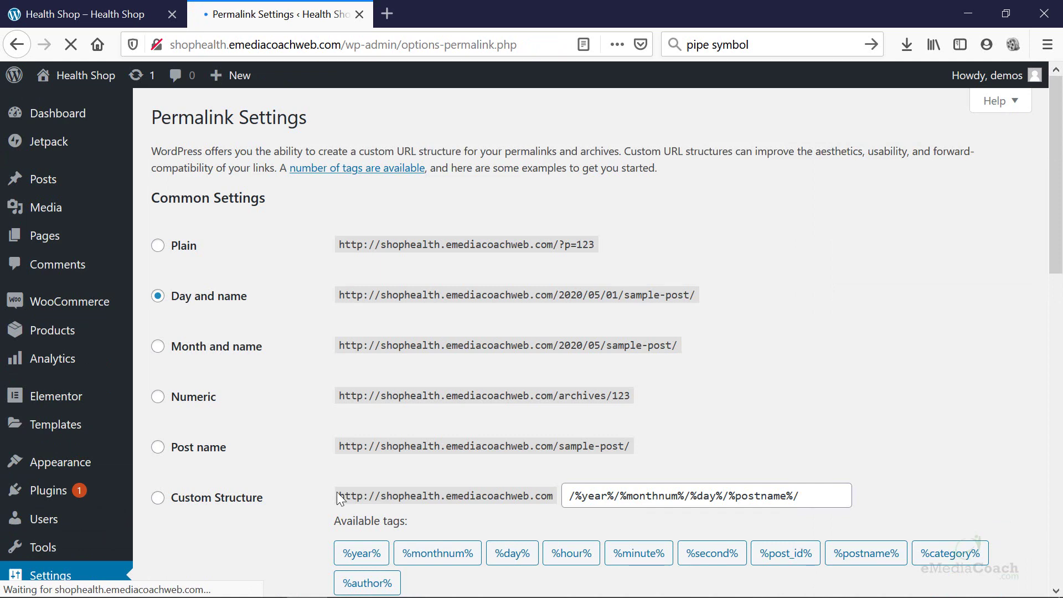
scroll(586, 380, down, 7)
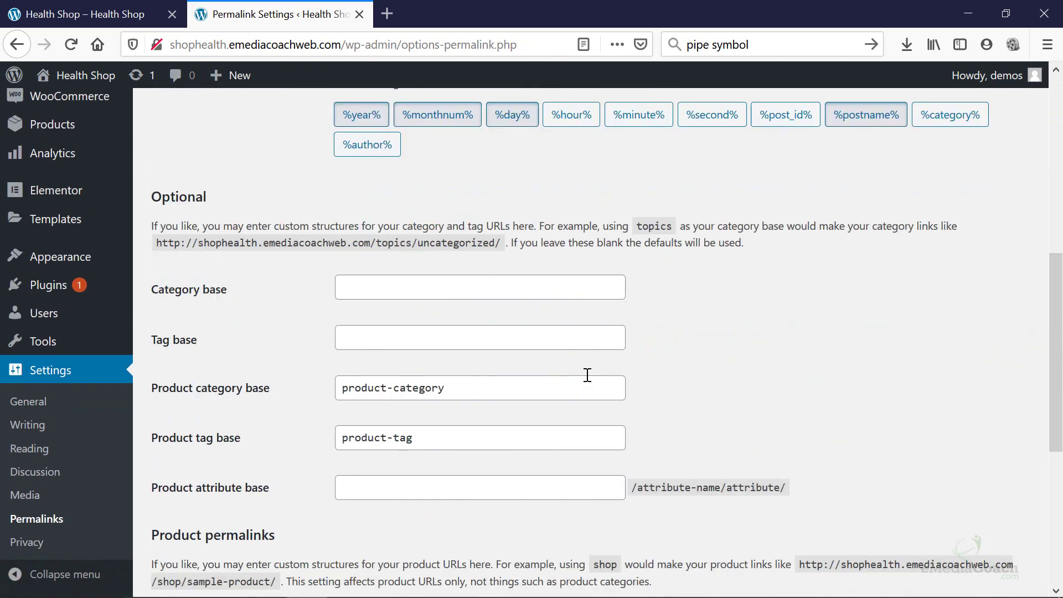
scroll(588, 376, down, 4)
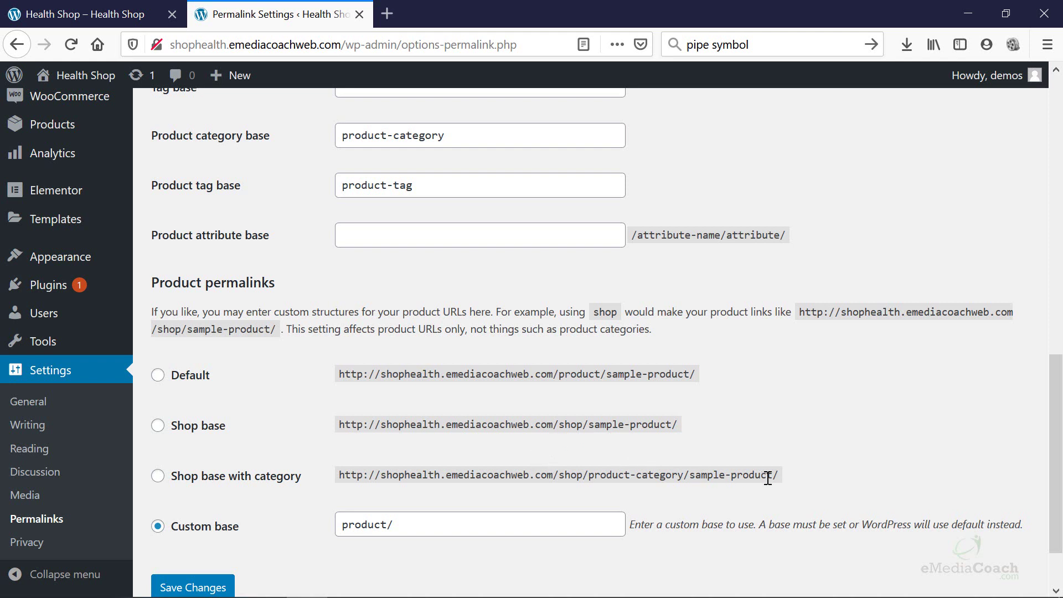
Compare the Shop base with category example URL against the Custom base option.
drag(784, 478, 327, 477)
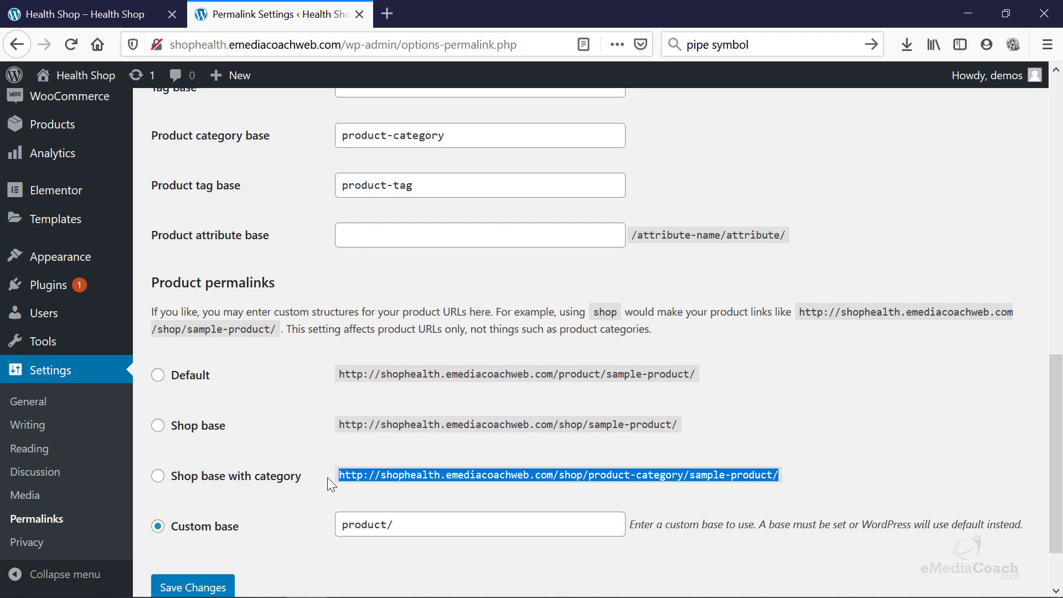
click(327, 478)
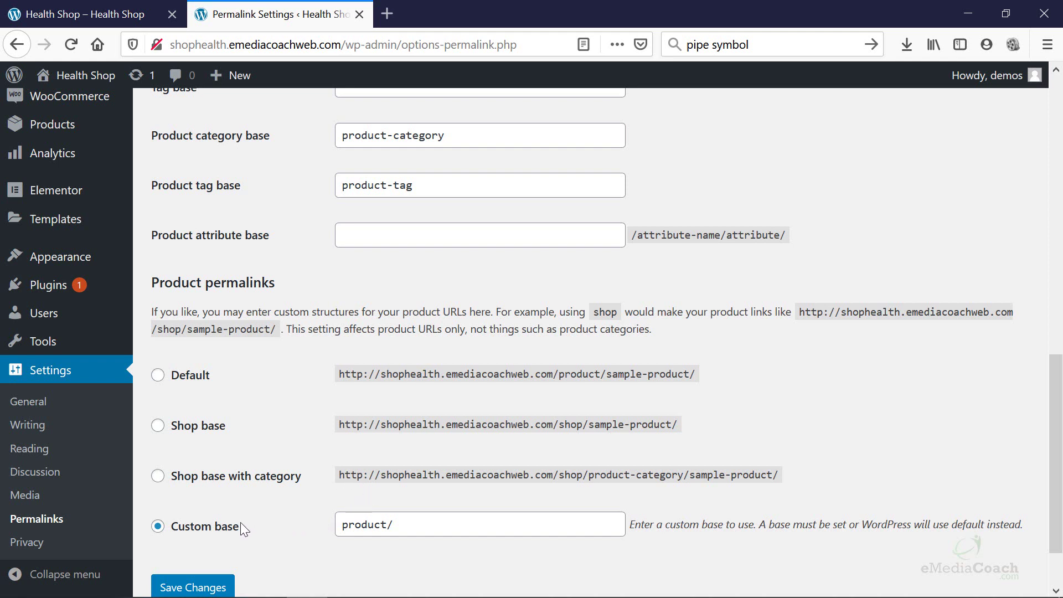
click(205, 530)
click(418, 526)
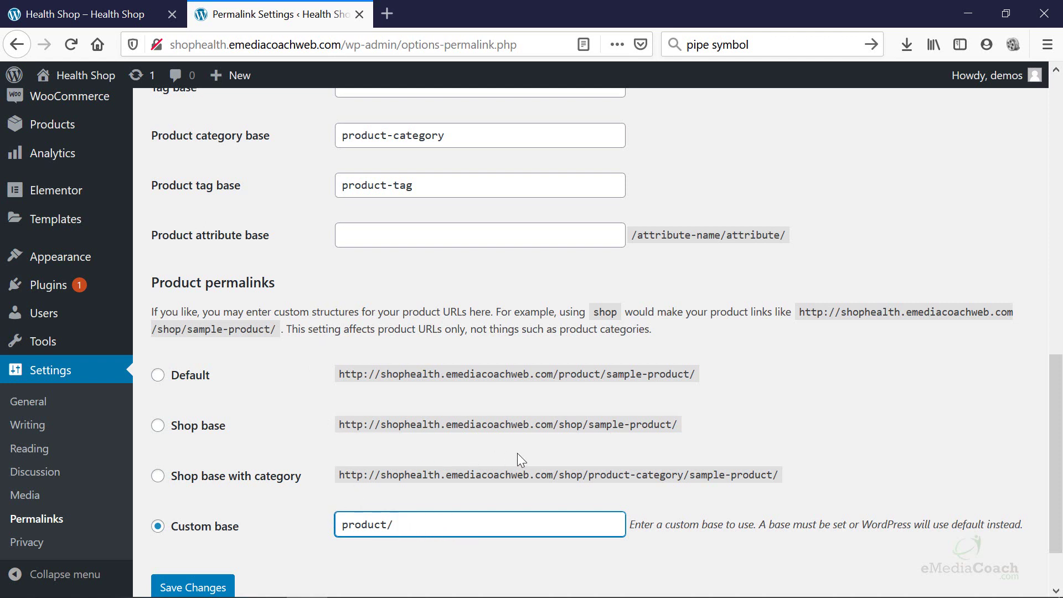
Save product permalinks as Shop base with category (/shop/%product_cat%/), then view the store homepage.
click(211, 477)
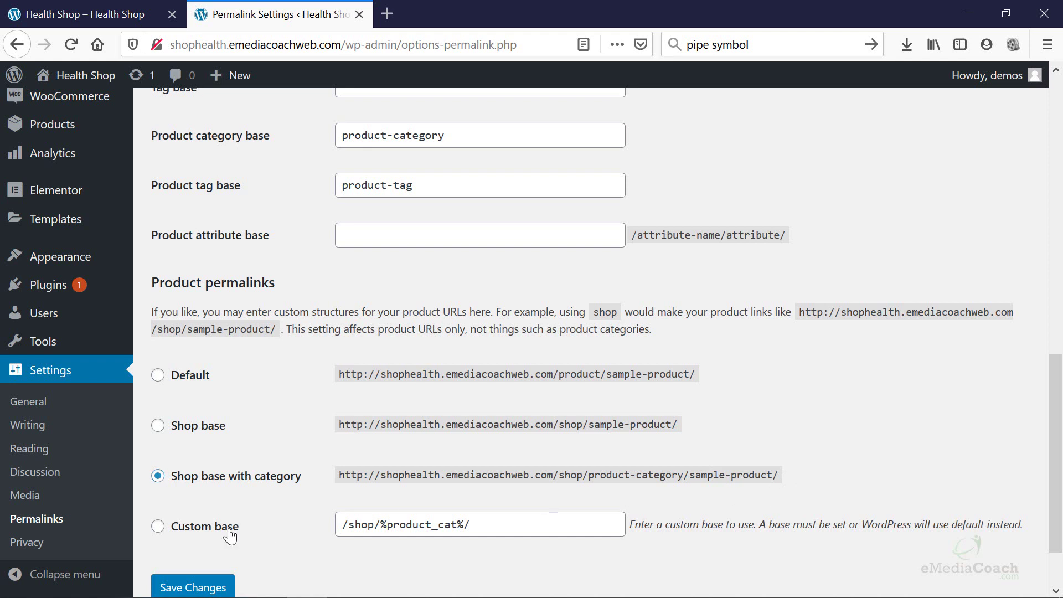
click(247, 521)
click(235, 483)
drag(779, 474, 361, 486)
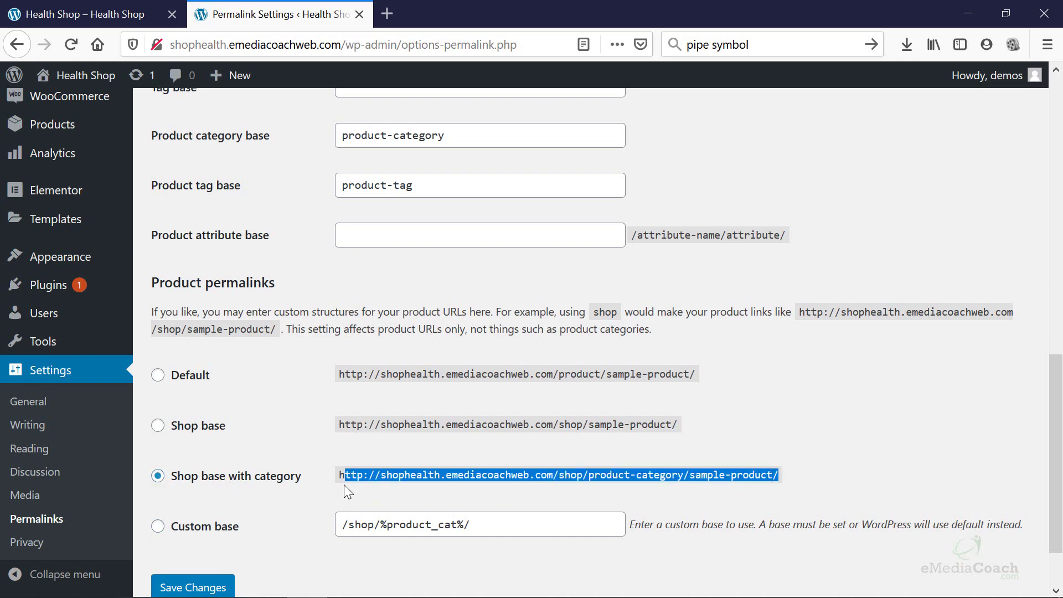
click(215, 483)
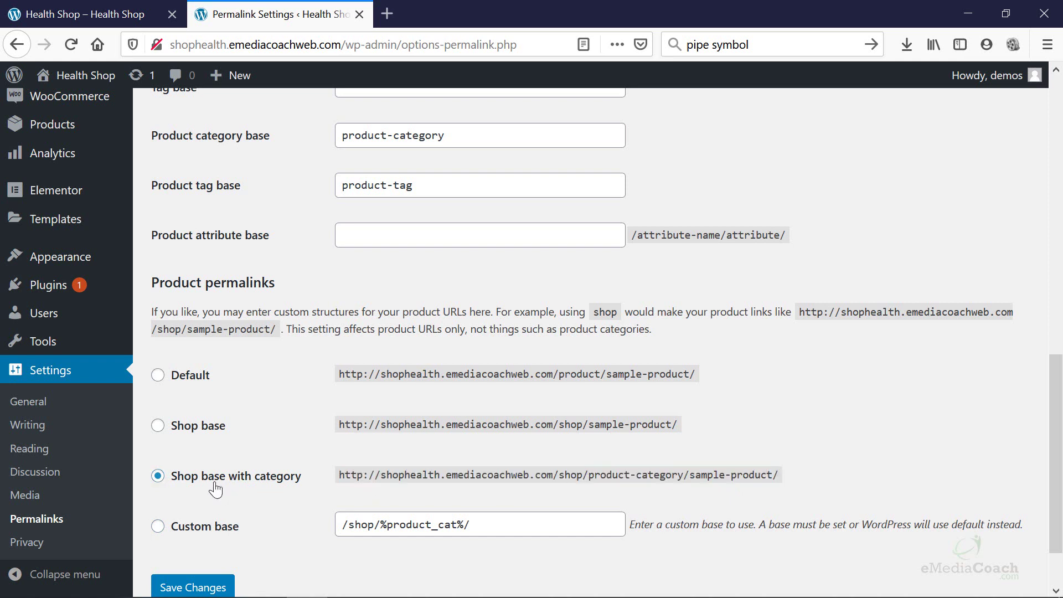
click(210, 585)
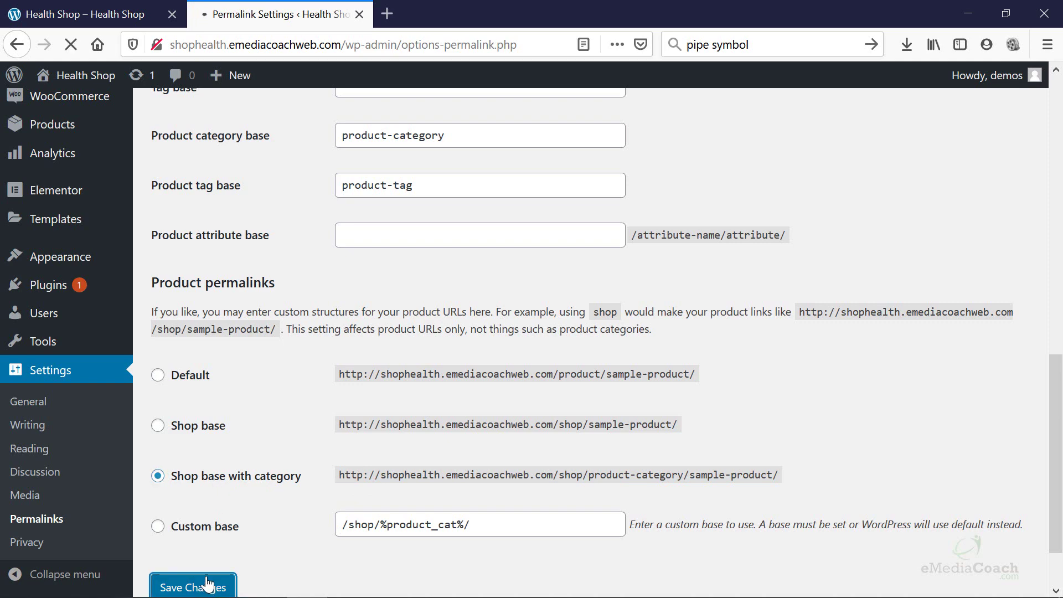
click(121, 28)
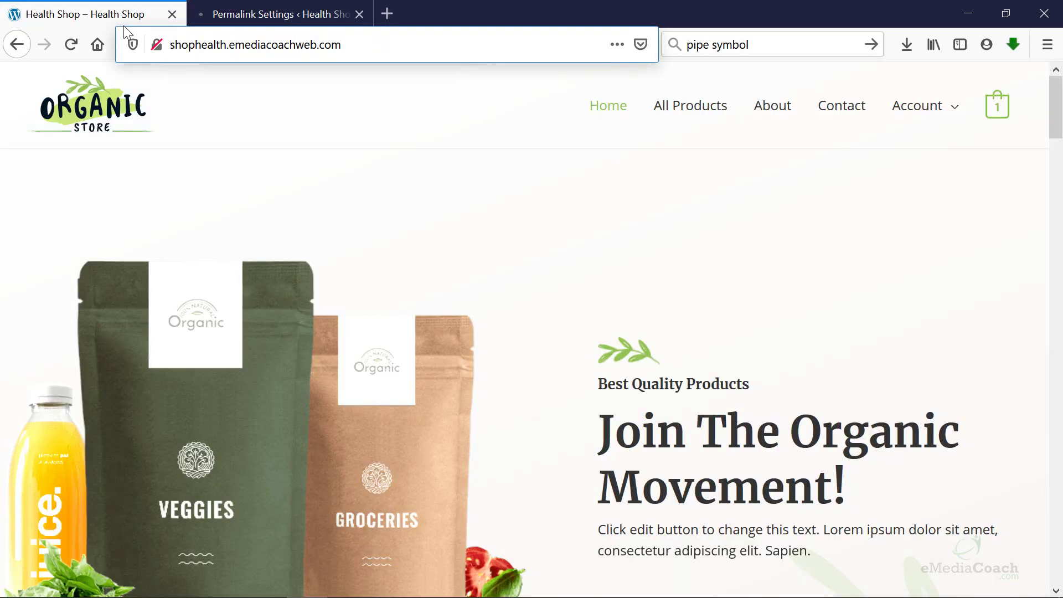
Open All Products, then the Organic Coffee Beans page, confirming its URL includes shop/groceries.
click(349, 15)
mouse_move(90, 302)
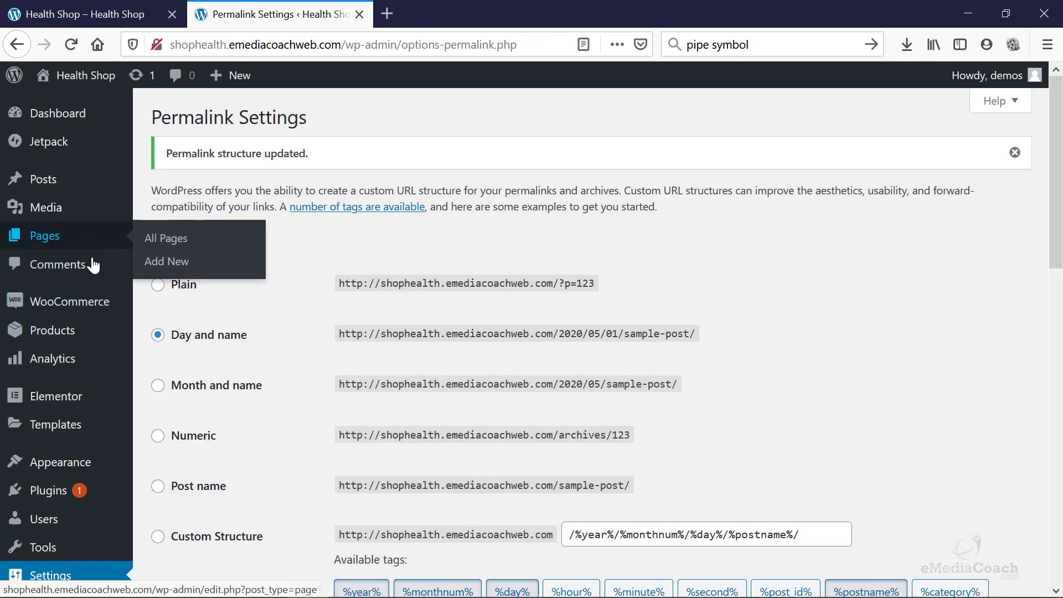
mouse_move(94, 336)
middle_click(175, 334)
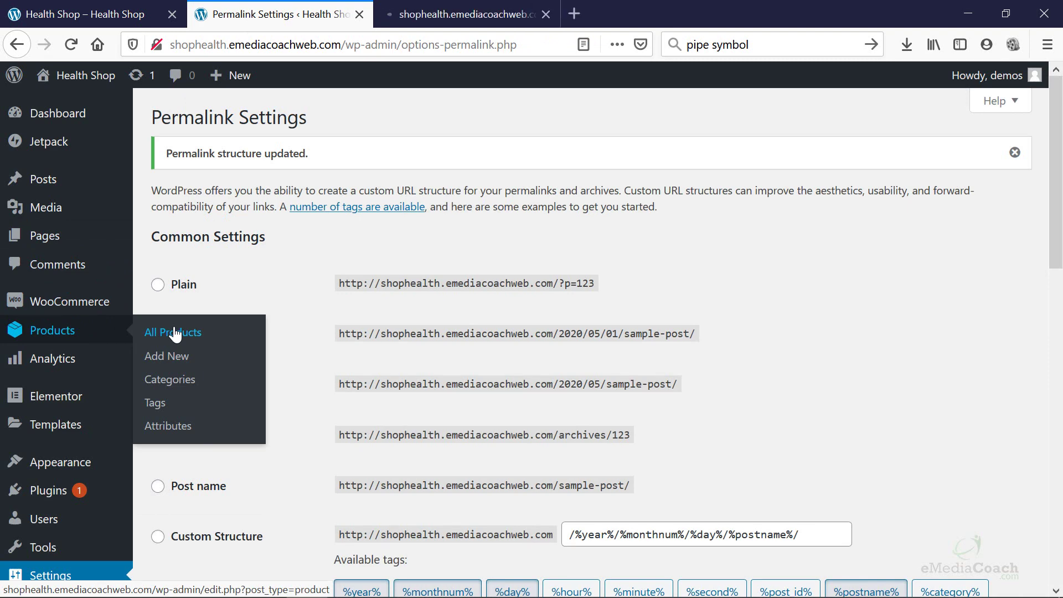
click(465, 14)
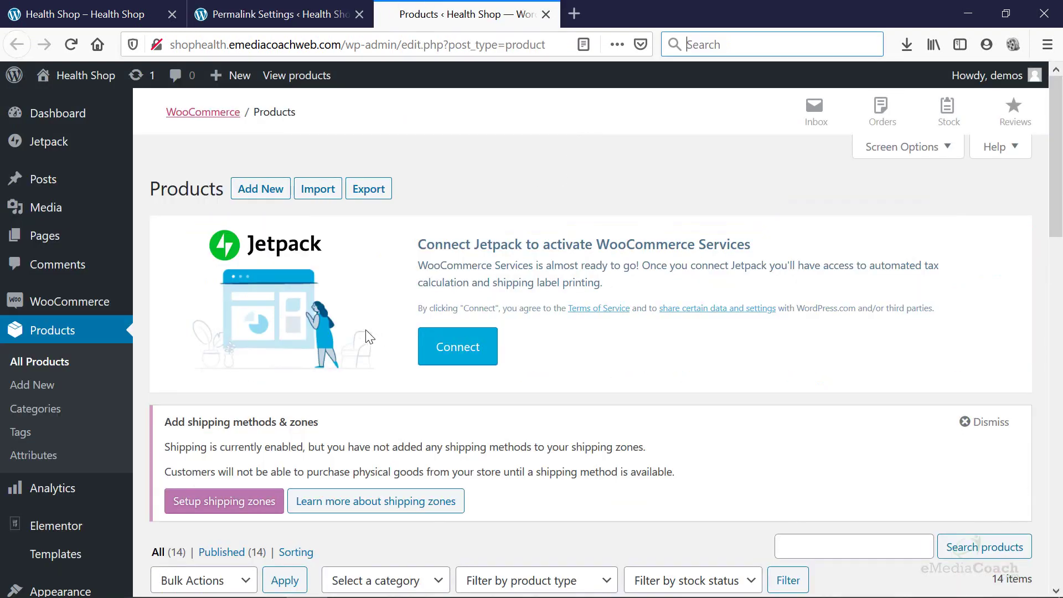
scroll(368, 336, down, 3)
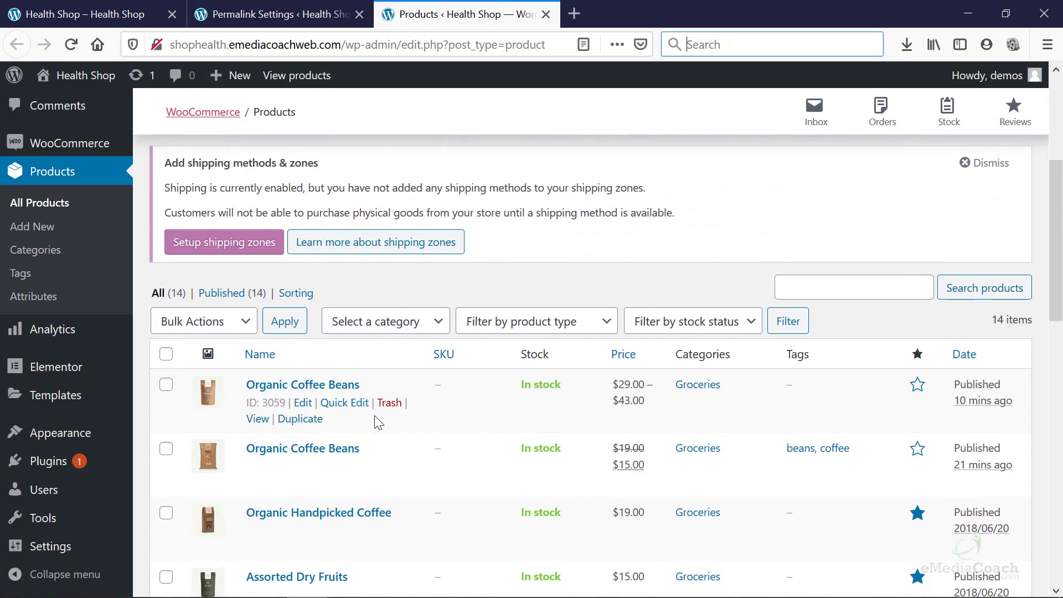
middle_click(258, 420)
click(646, 13)
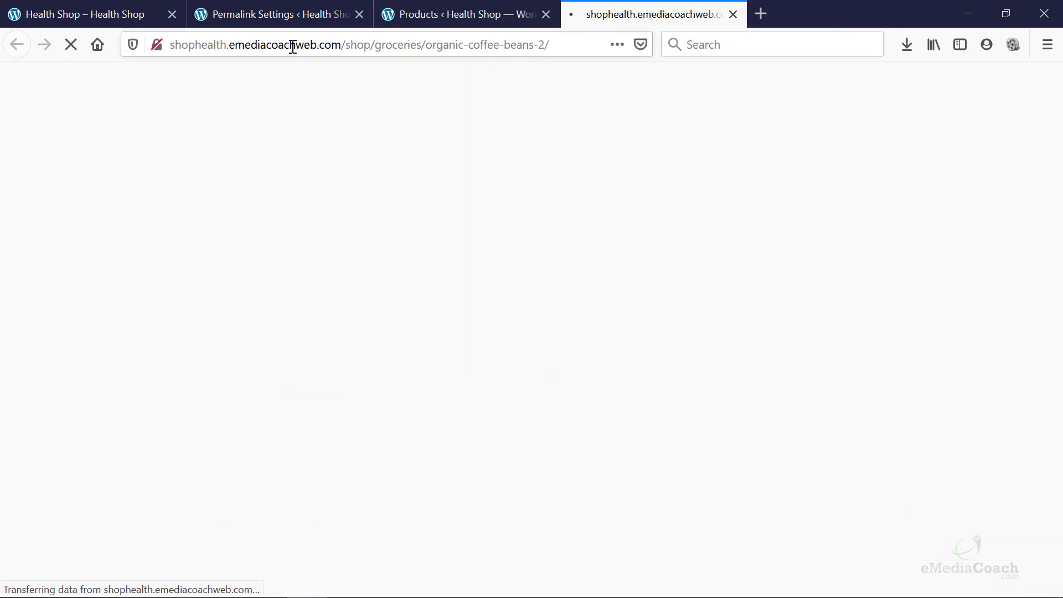
drag(351, 45, 561, 37)
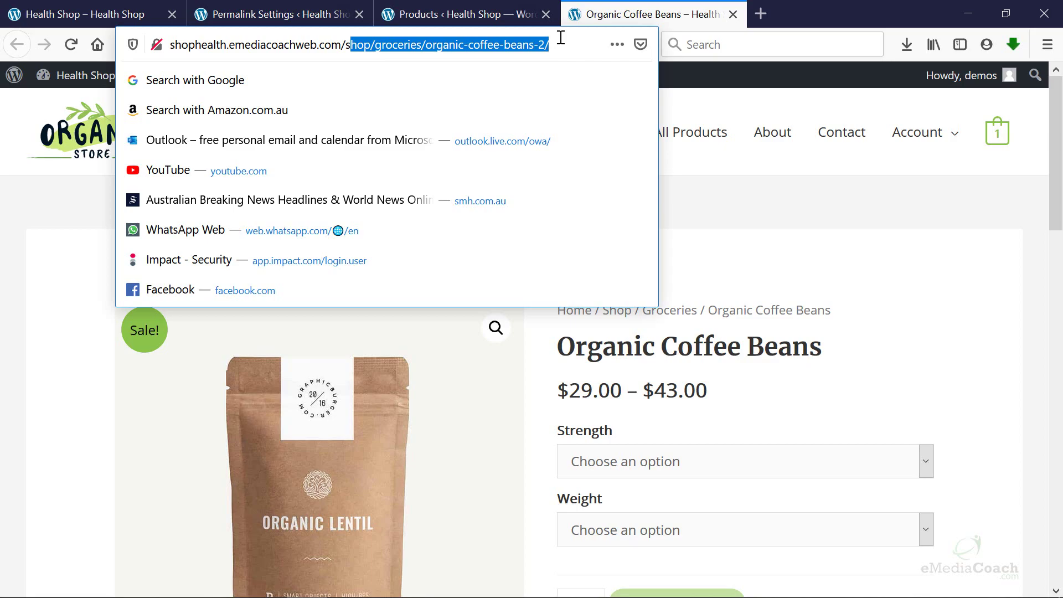
click(561, 38)
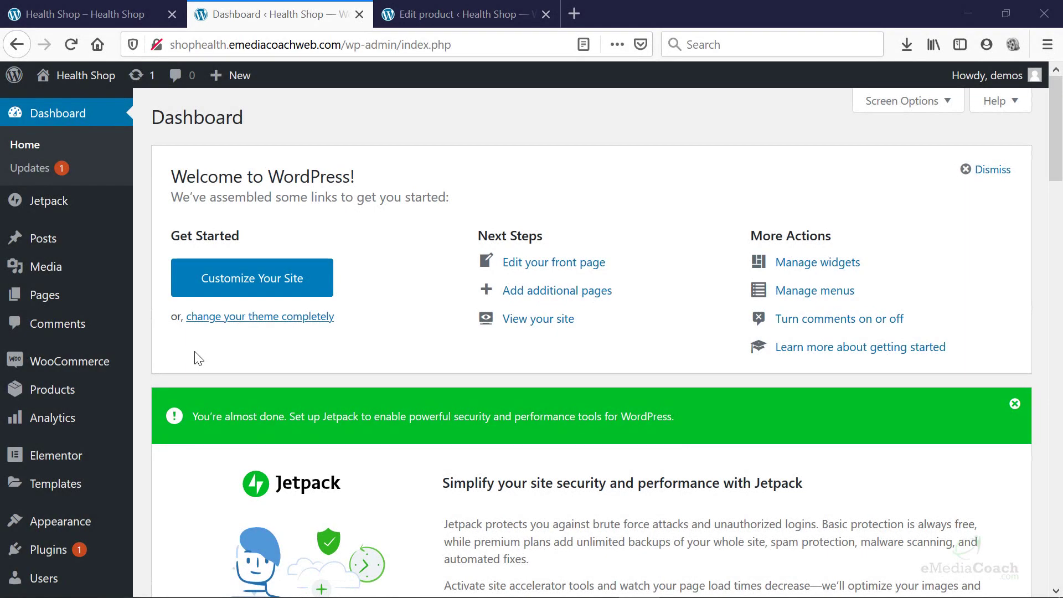
Add a new coupon with code discount20, keeping Fixed cart discount as its type.
mouse_move(115, 368)
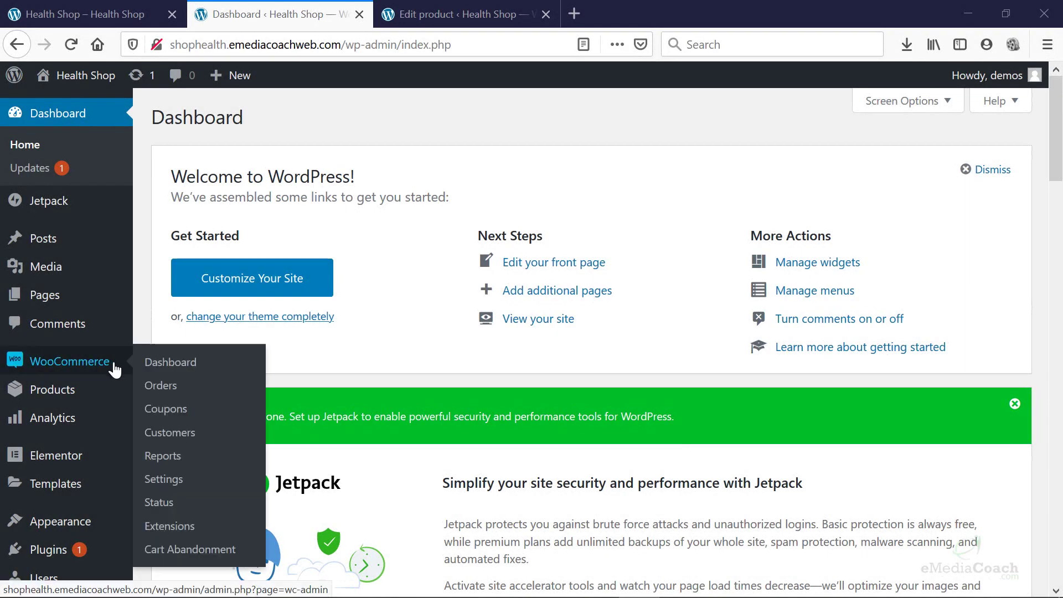
click(179, 412)
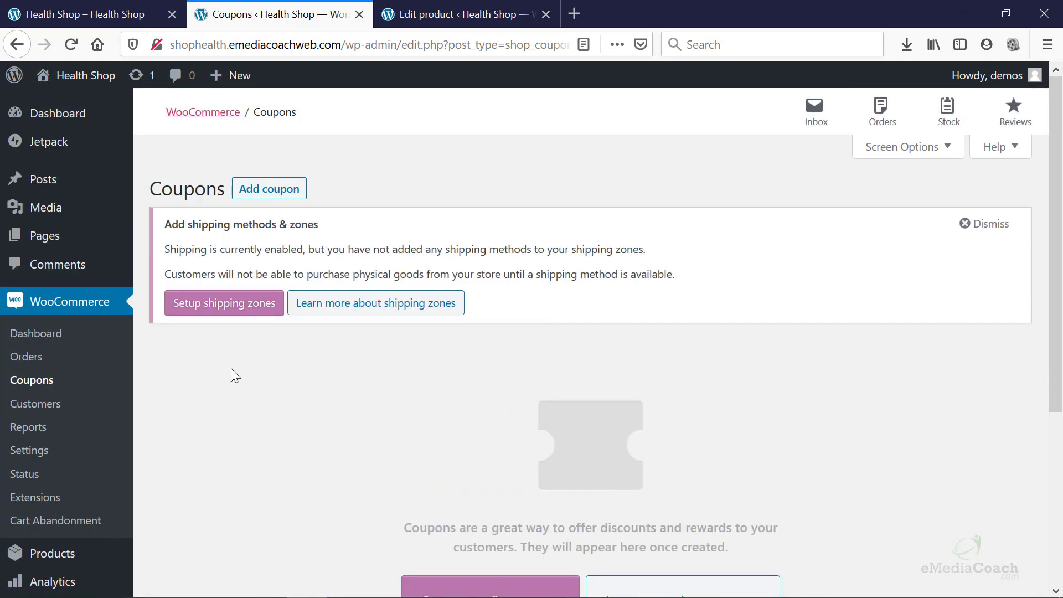
click(270, 191)
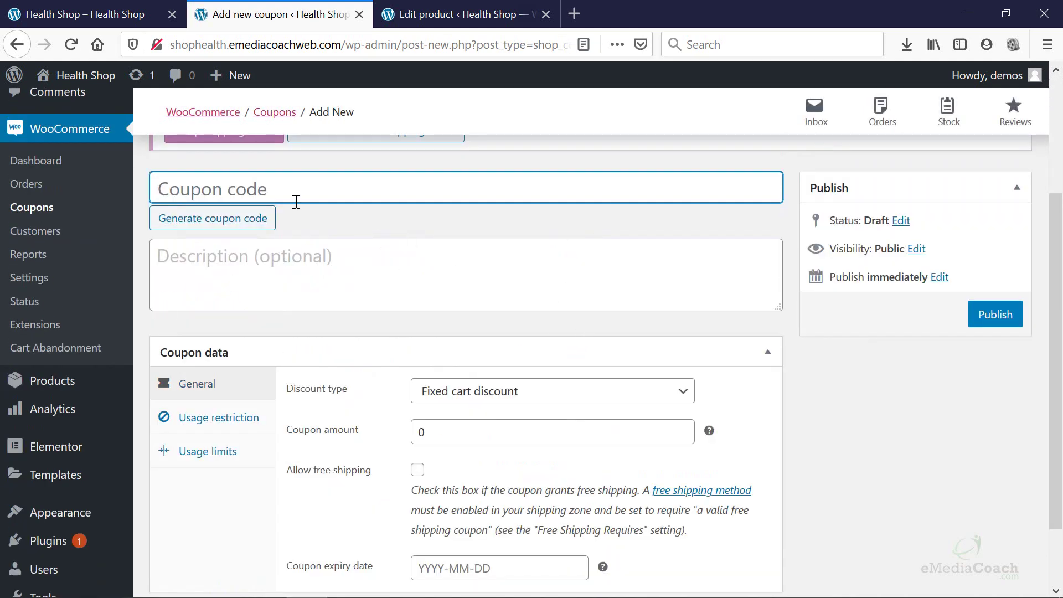
text(di)
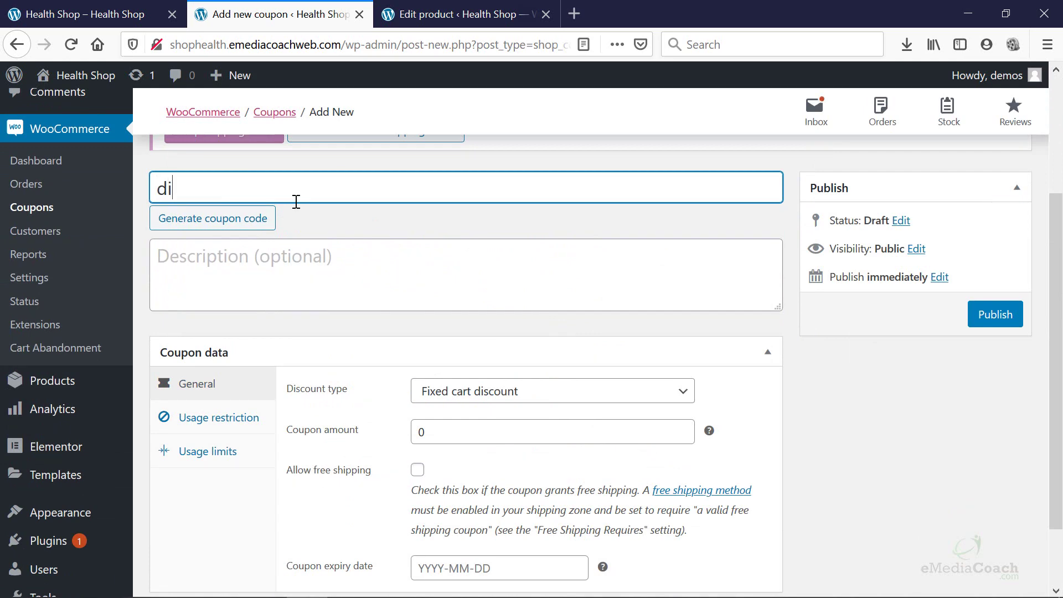
text(scount20)
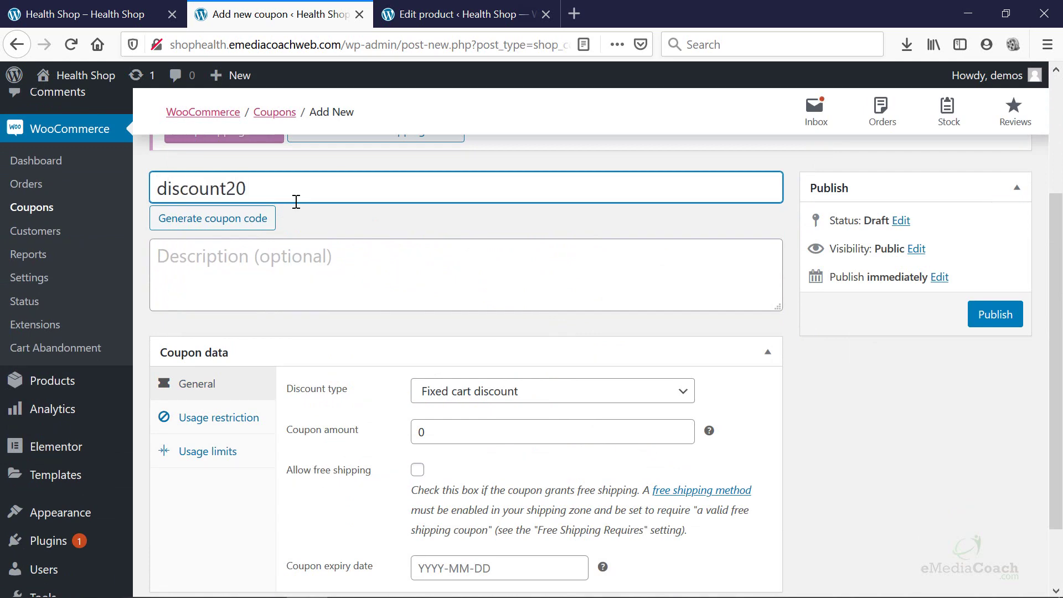
click(528, 391)
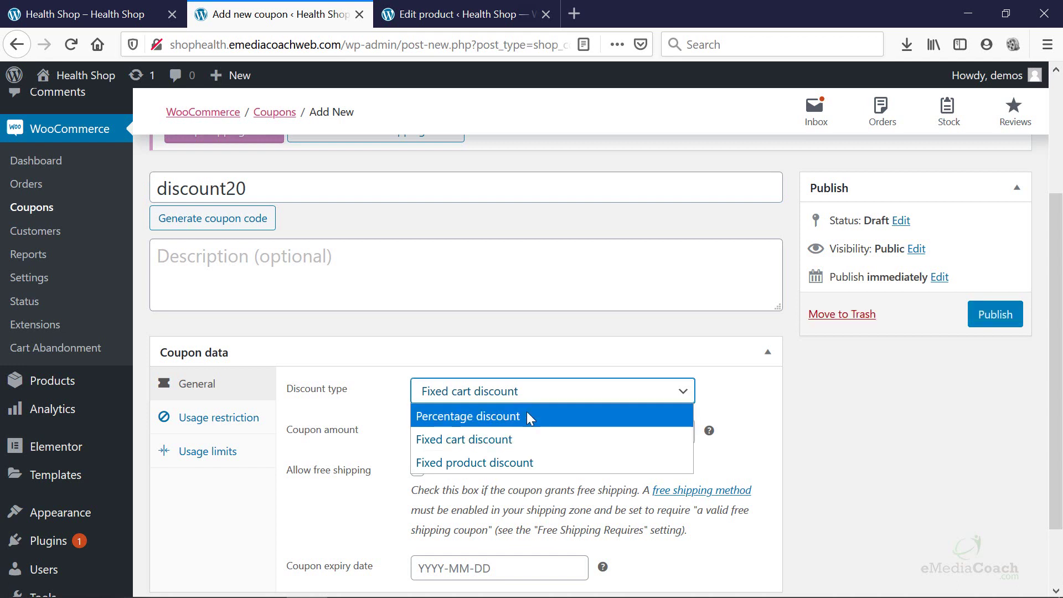
click(378, 511)
scroll(388, 471, down, 3)
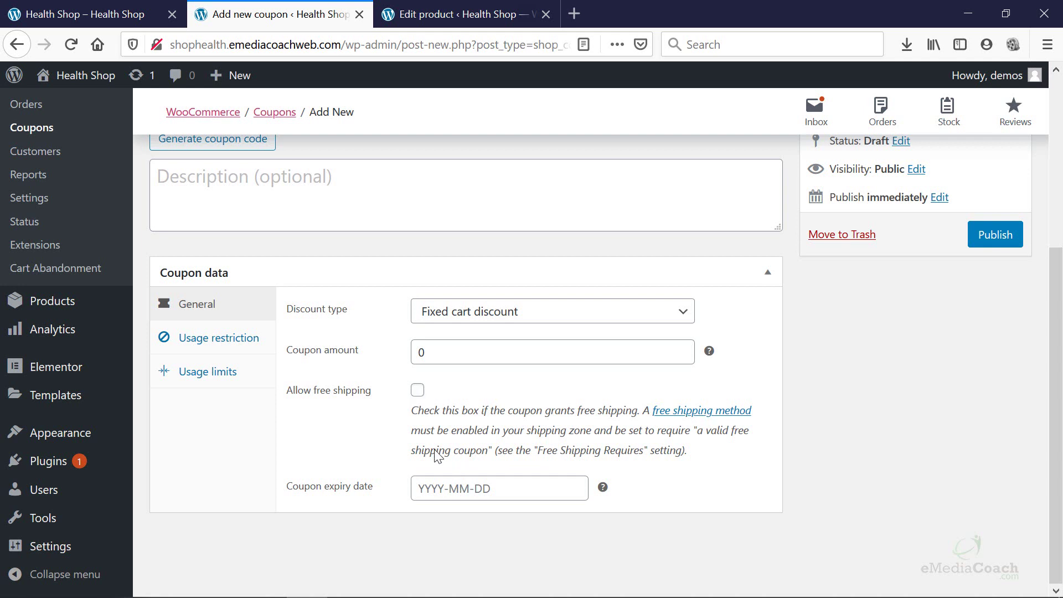
Review the discount20 coupon's Usage restriction and Usage limits settings.
click(249, 340)
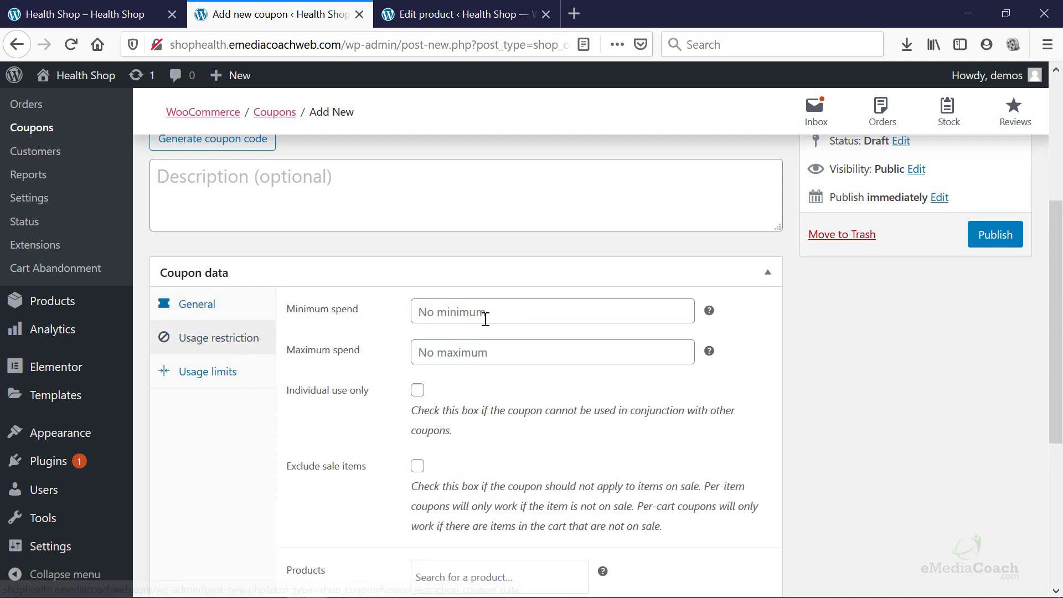
scroll(491, 349, down, 1)
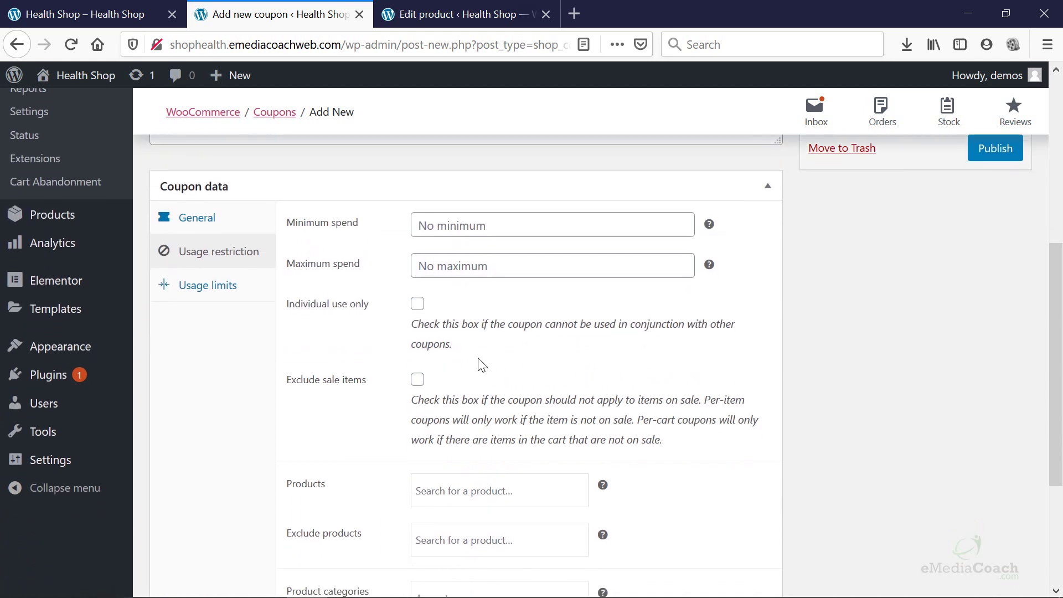
scroll(477, 482, down, 1)
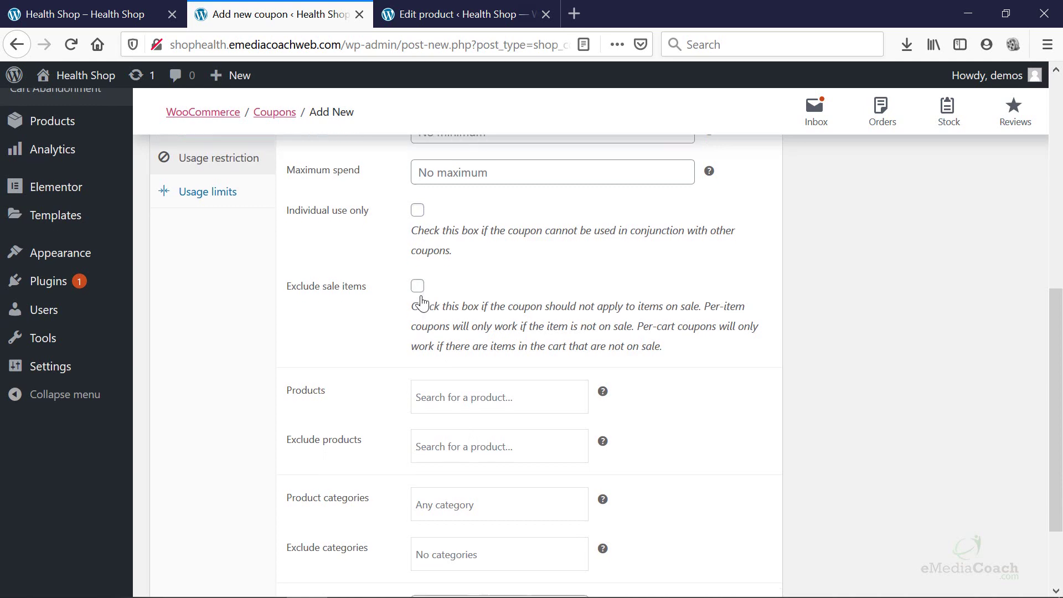
scroll(437, 377, down, 2)
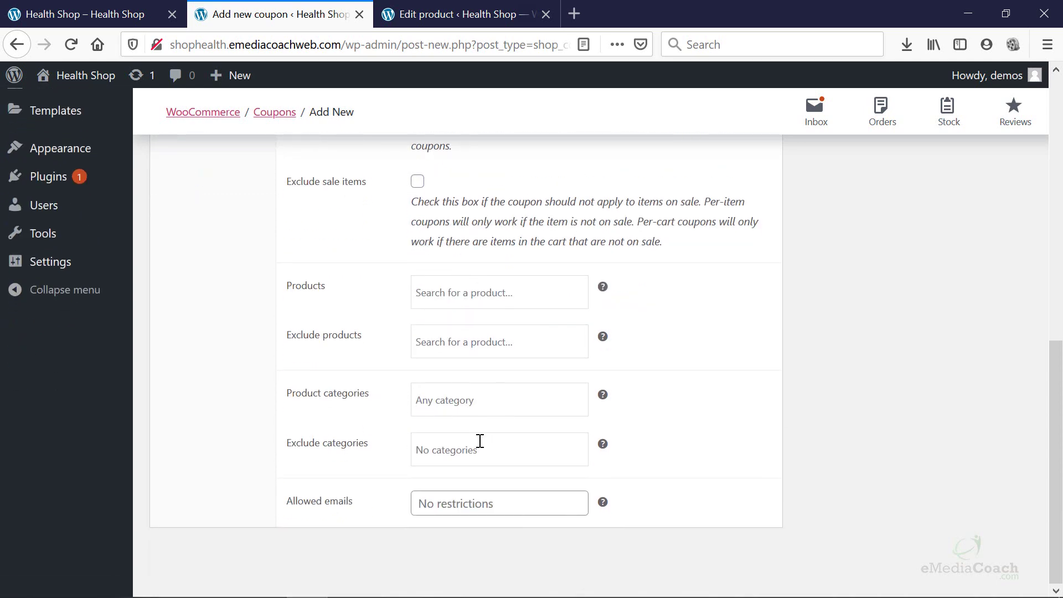
scroll(480, 441, up, 3)
click(225, 269)
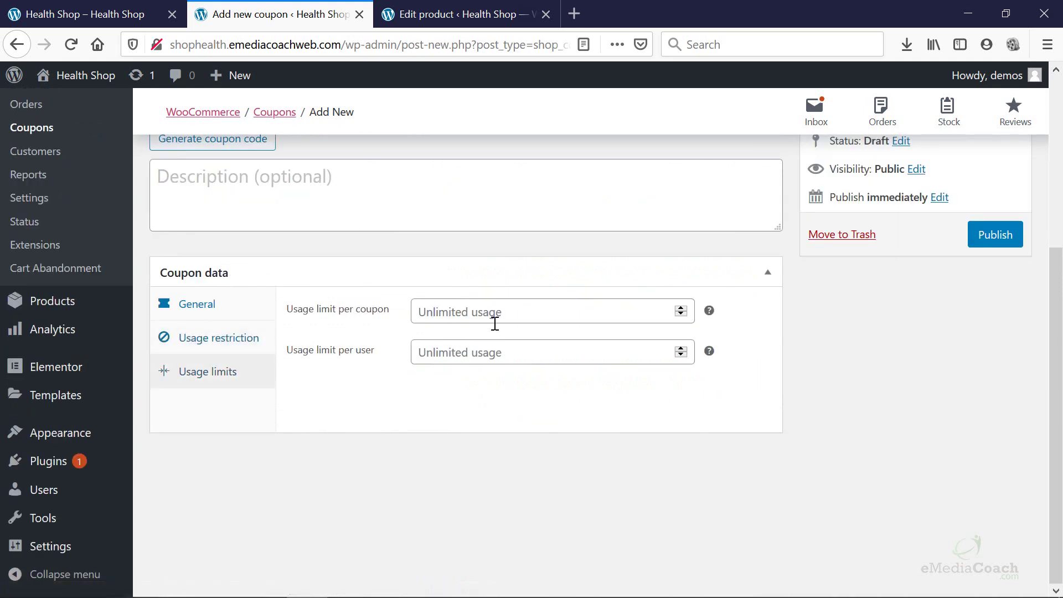
scroll(486, 334, up, 5)
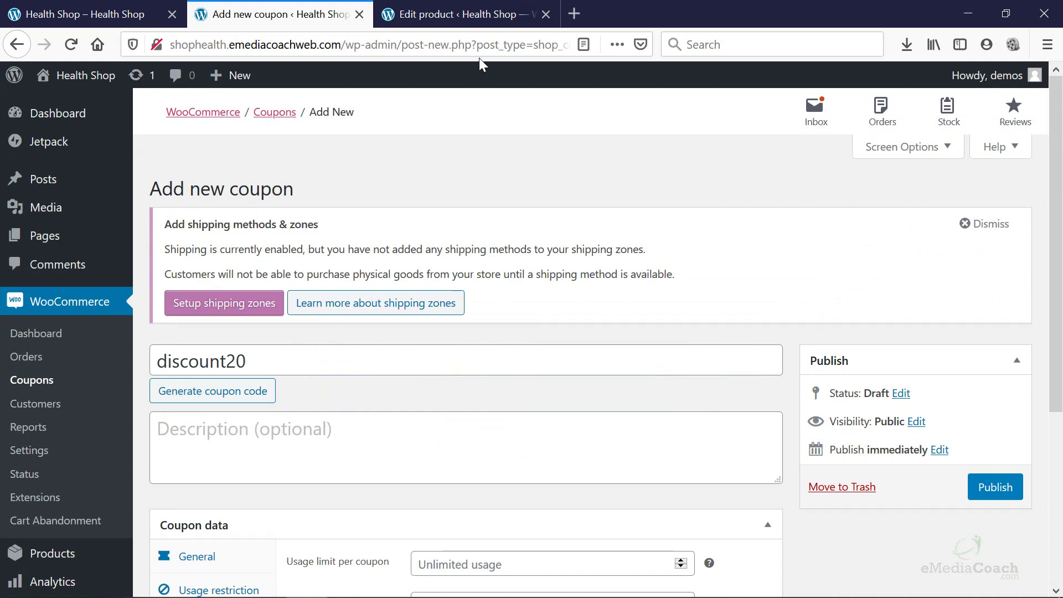
Return to the discount20 coupon, select its code, and reopen Usage restriction.
click(457, 15)
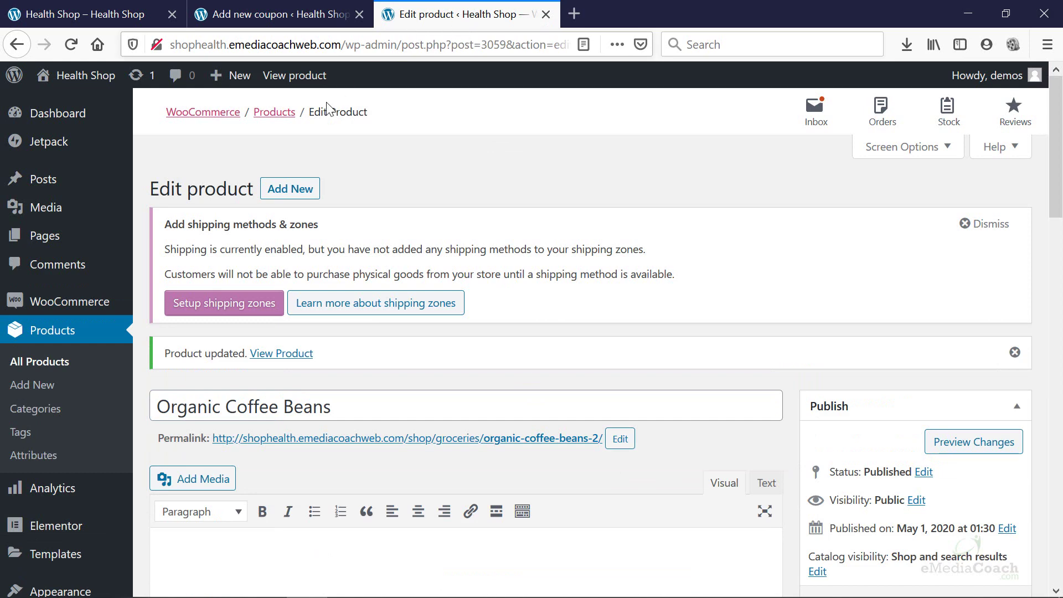
click(339, 7)
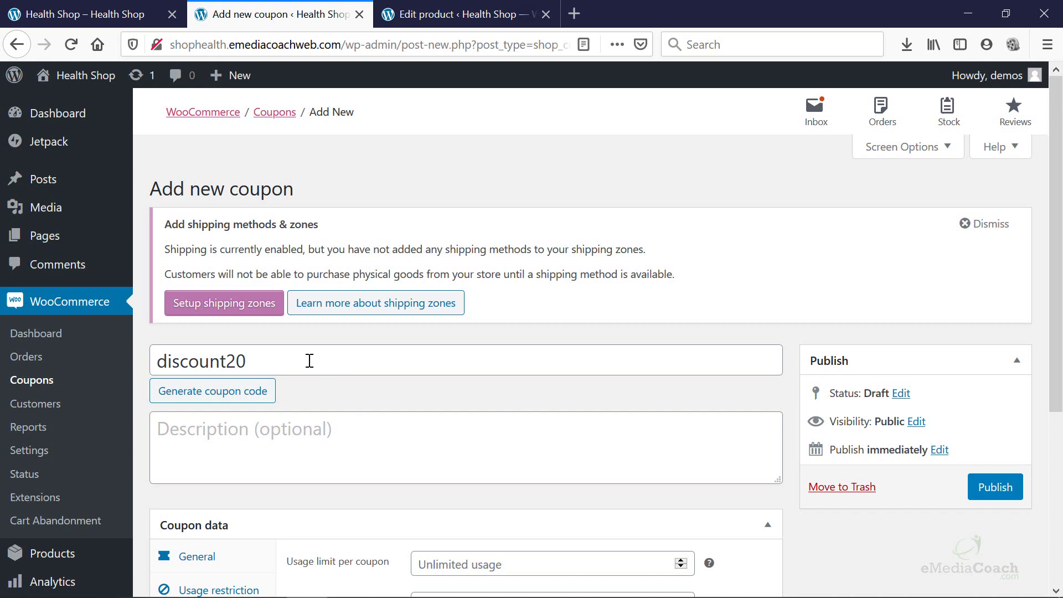
drag(310, 361, 110, 349)
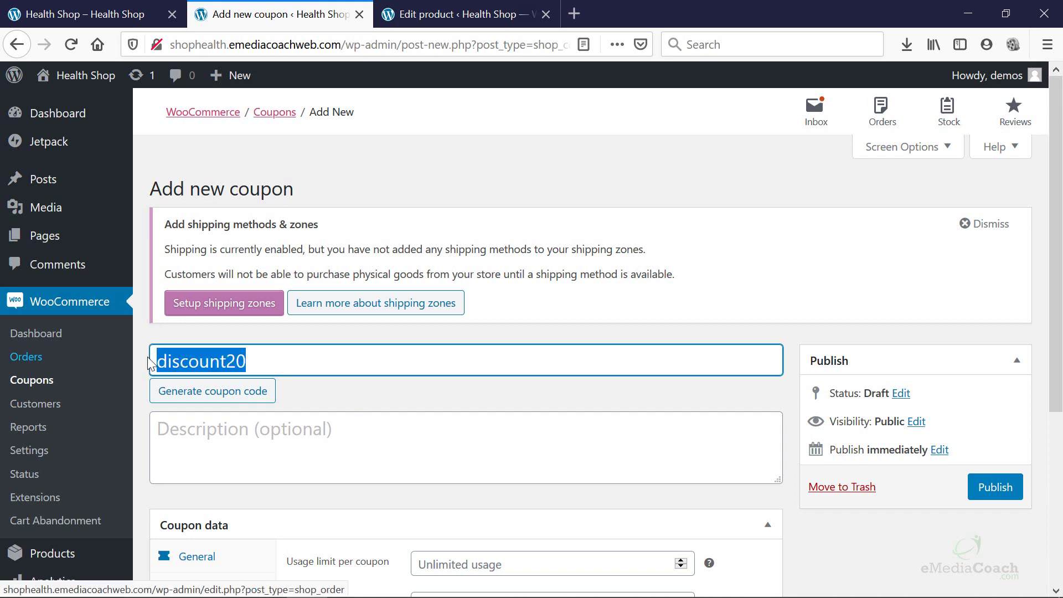
scroll(257, 349, down, 5)
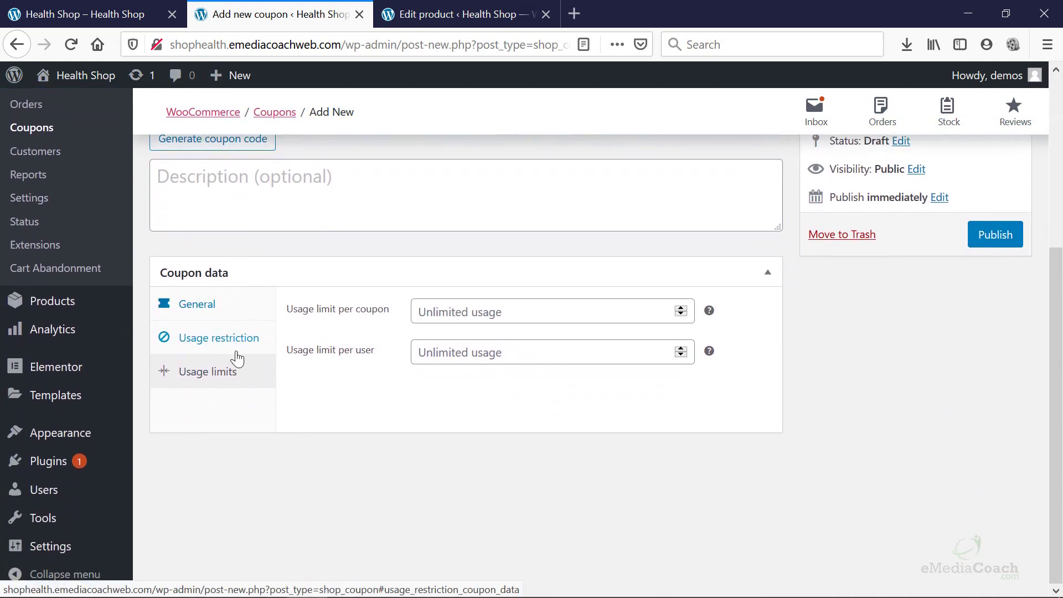
click(237, 350)
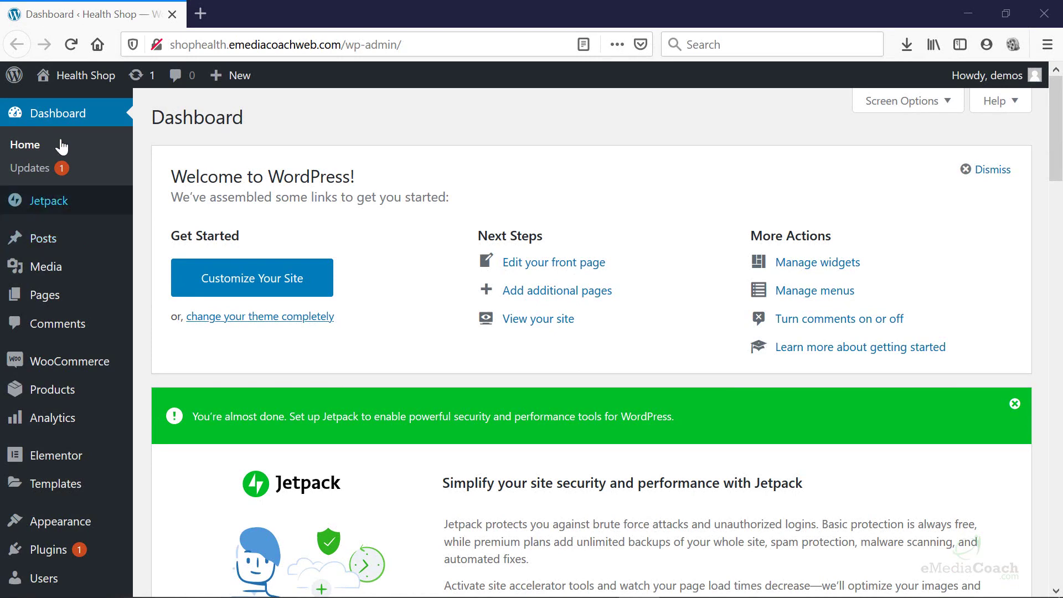
Visit the live Health Shop site and scroll through the Join The Organic Movement! home page.
mouse_move(75, 89)
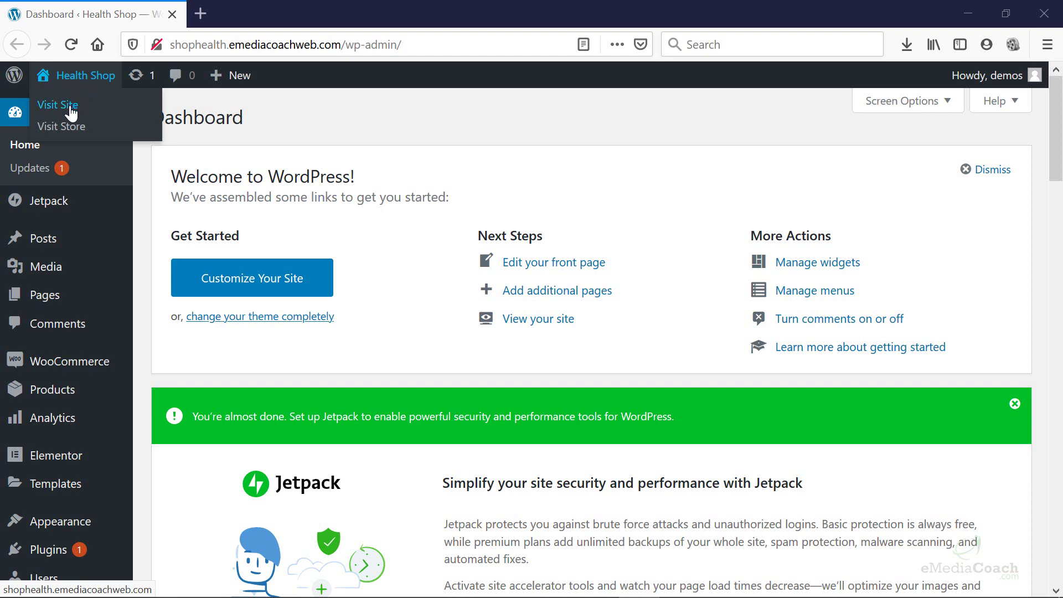
click(71, 111)
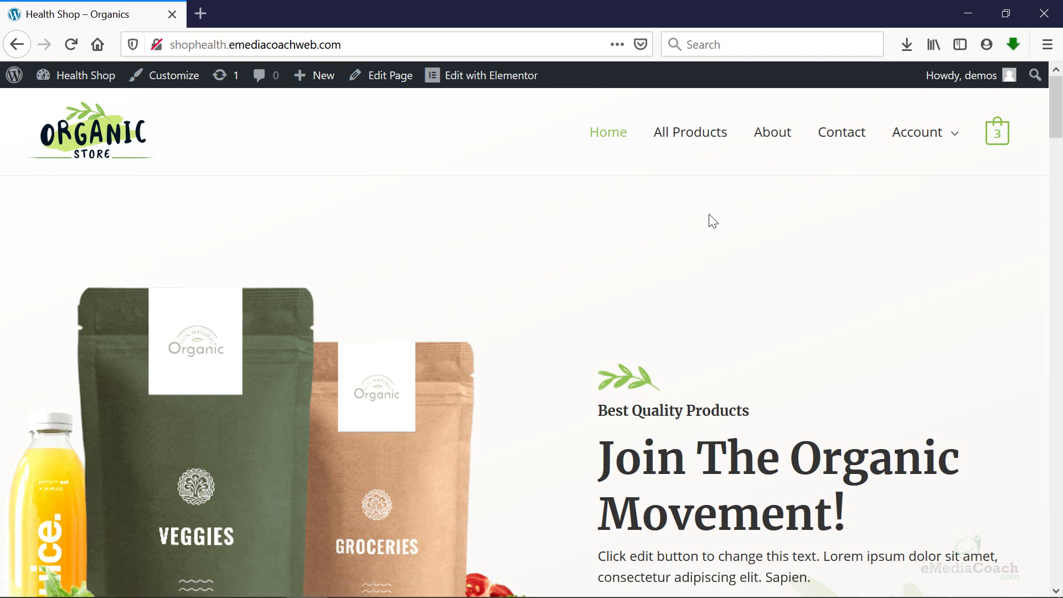
scroll(711, 218, down, 3)
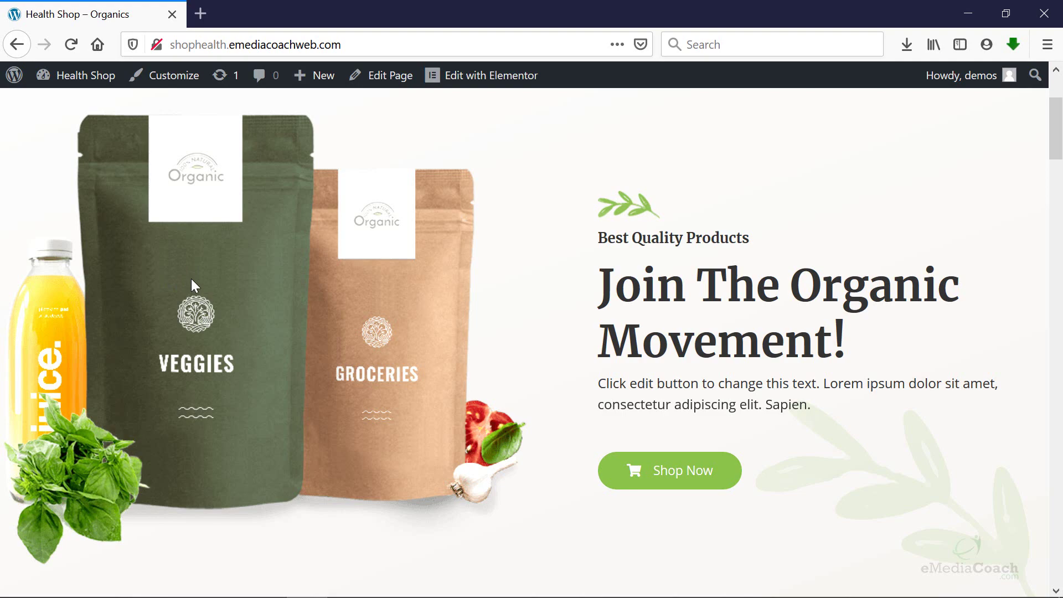
scroll(603, 341, down, 10)
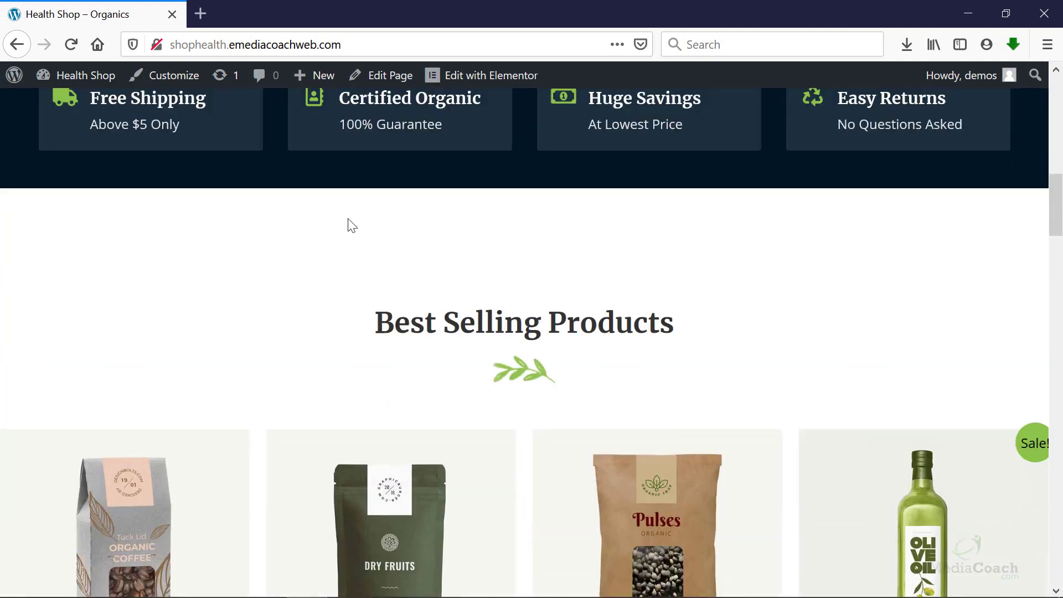
scroll(570, 240, up, 15)
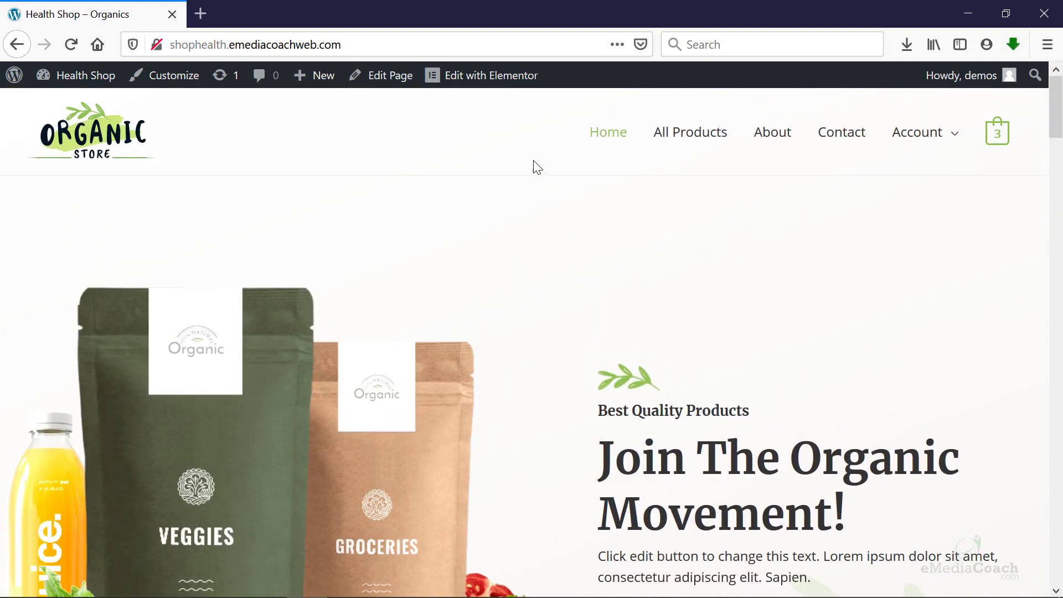
Open the home page in Elementor and select the Join The Organic Movement! heading.
mouse_move(476, 79)
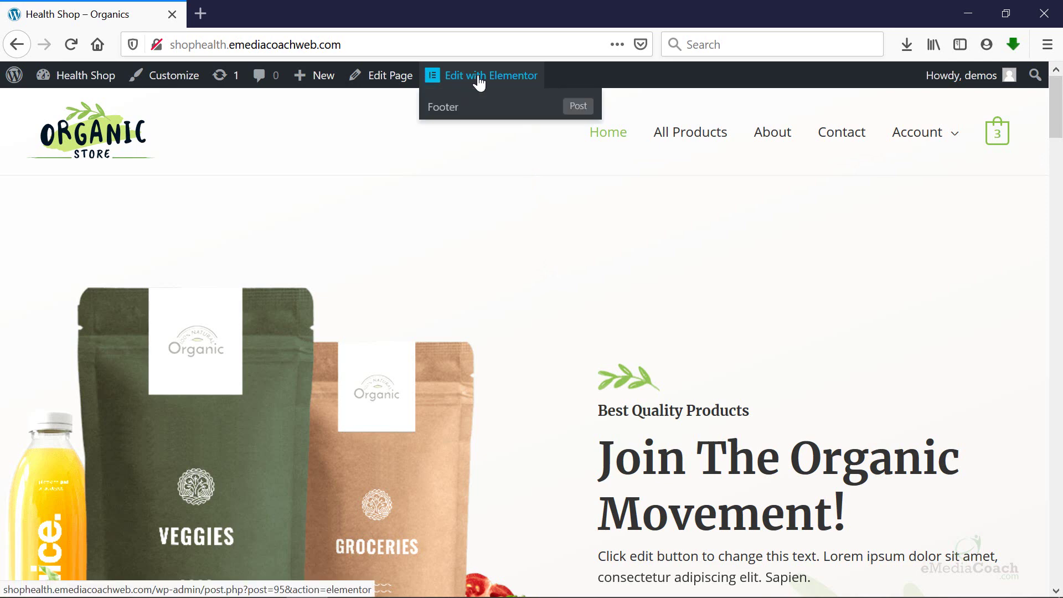
click(479, 82)
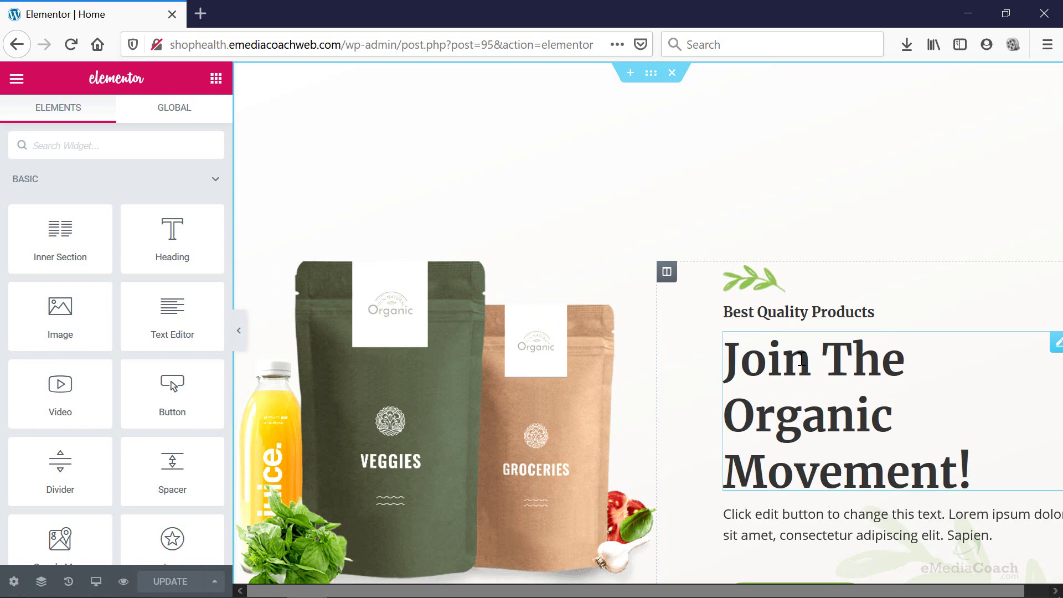
click(802, 359)
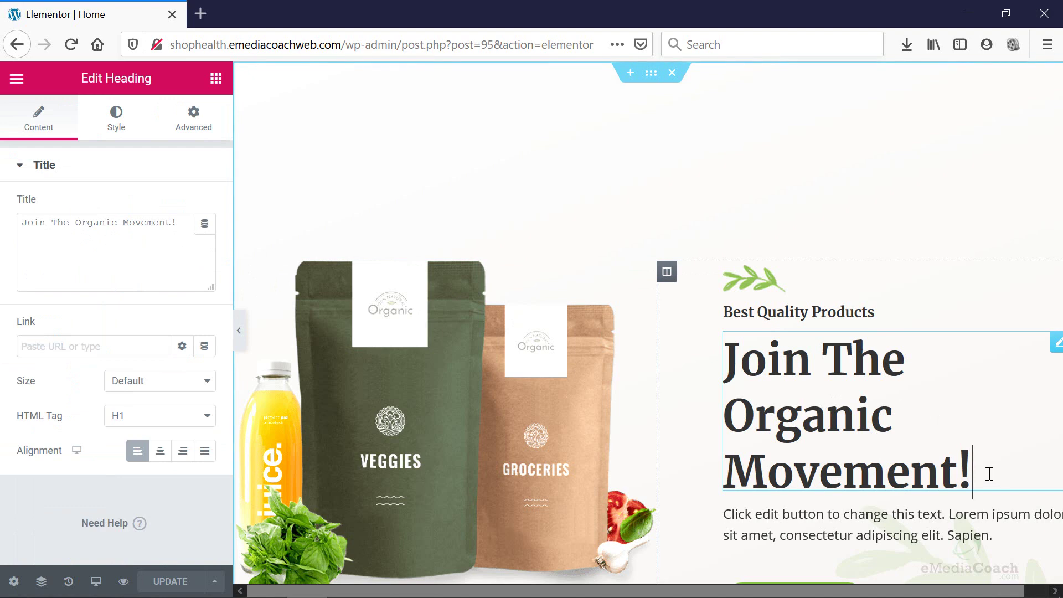
Replace Best Quality Products with 'Highest Rated Products' and update the page.
click(885, 320)
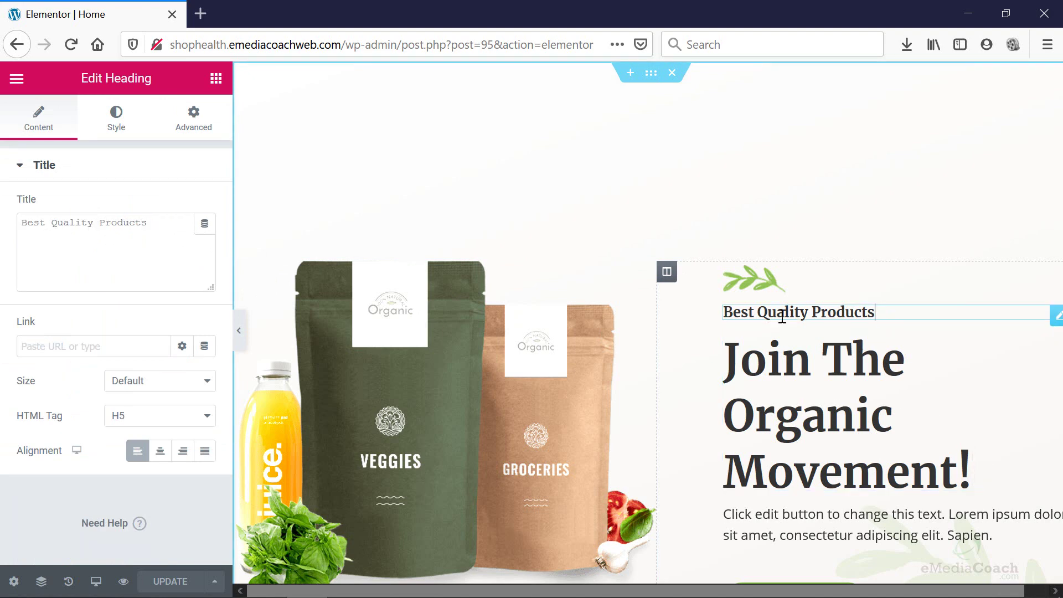
drag(886, 312, 718, 313)
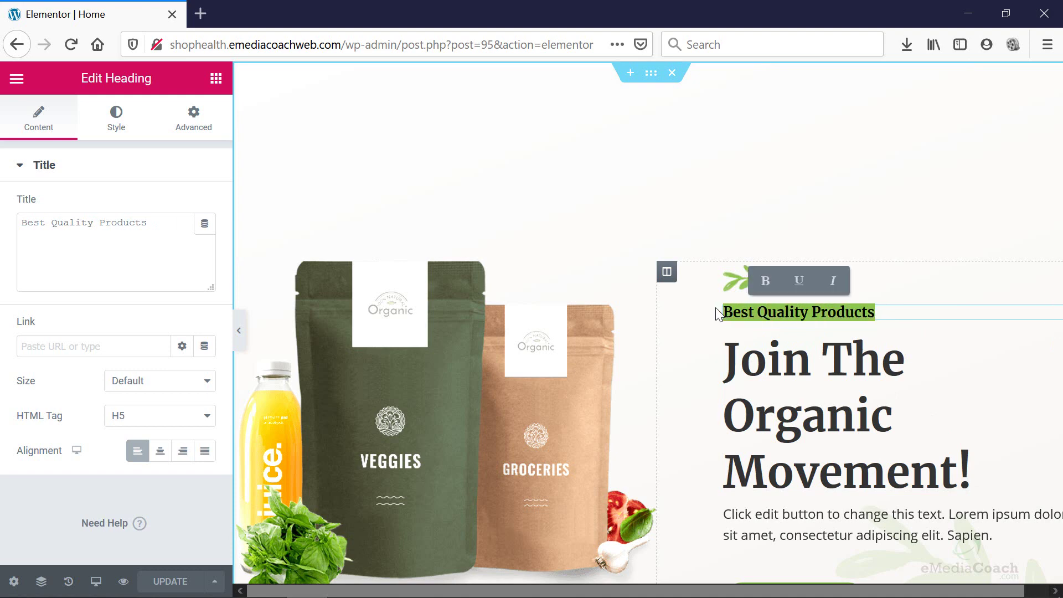
text(Highest Ra)
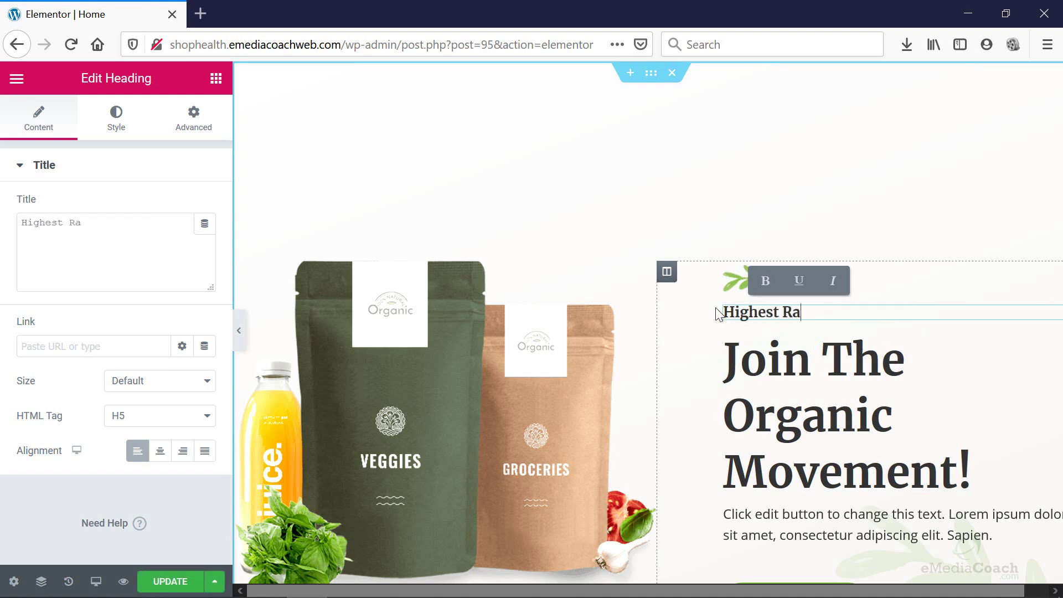
text(tes Products)
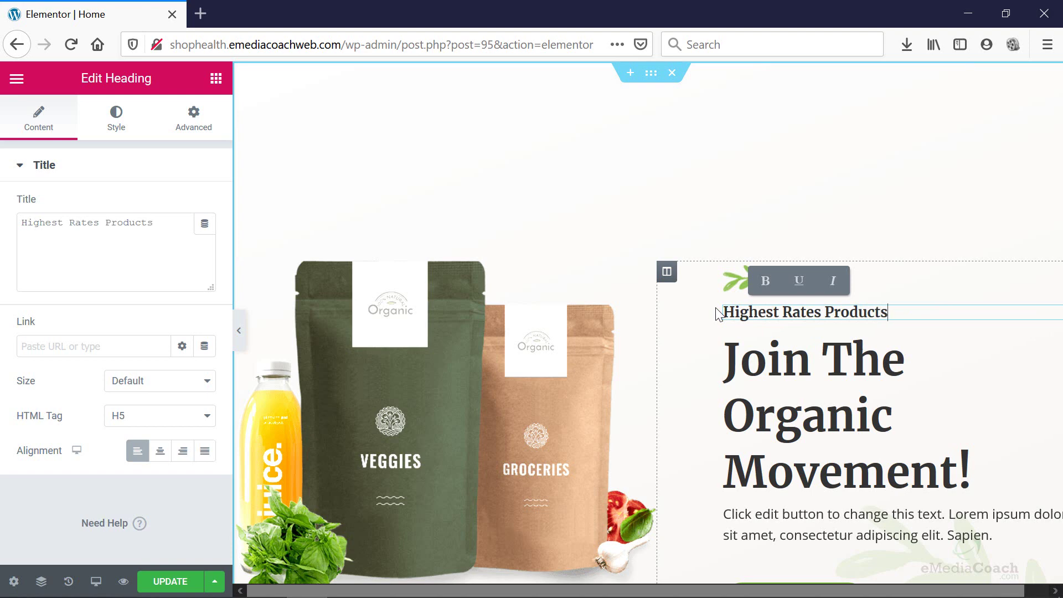
drag(813, 312, 824, 312)
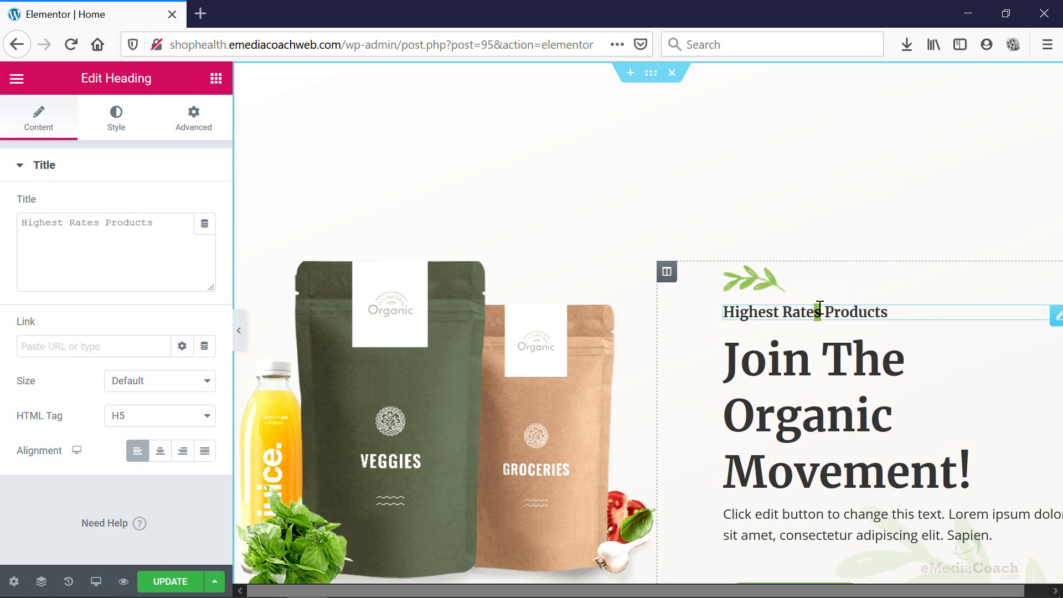
text(d)
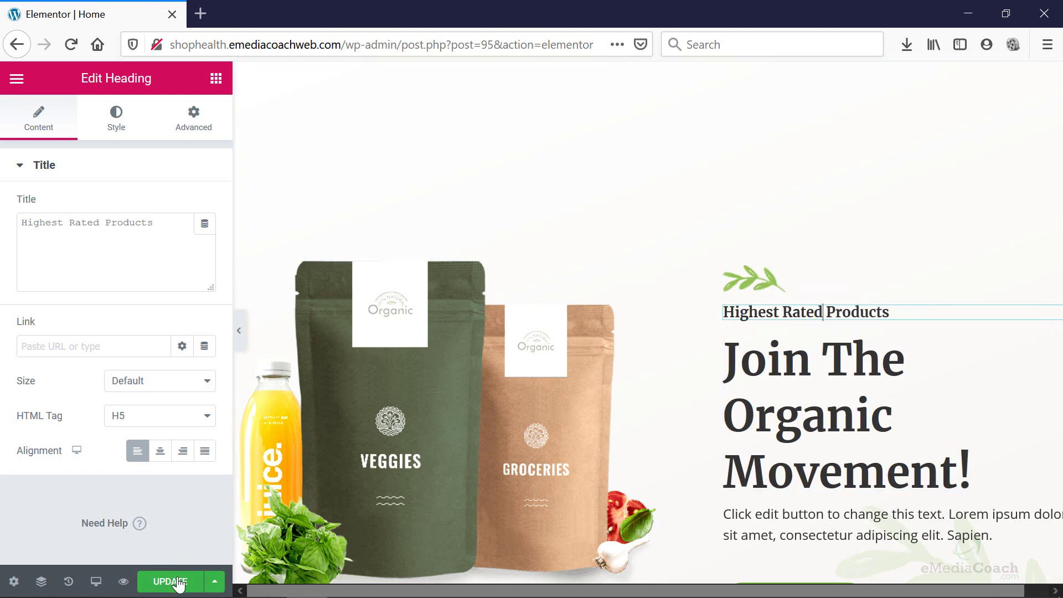
click(177, 581)
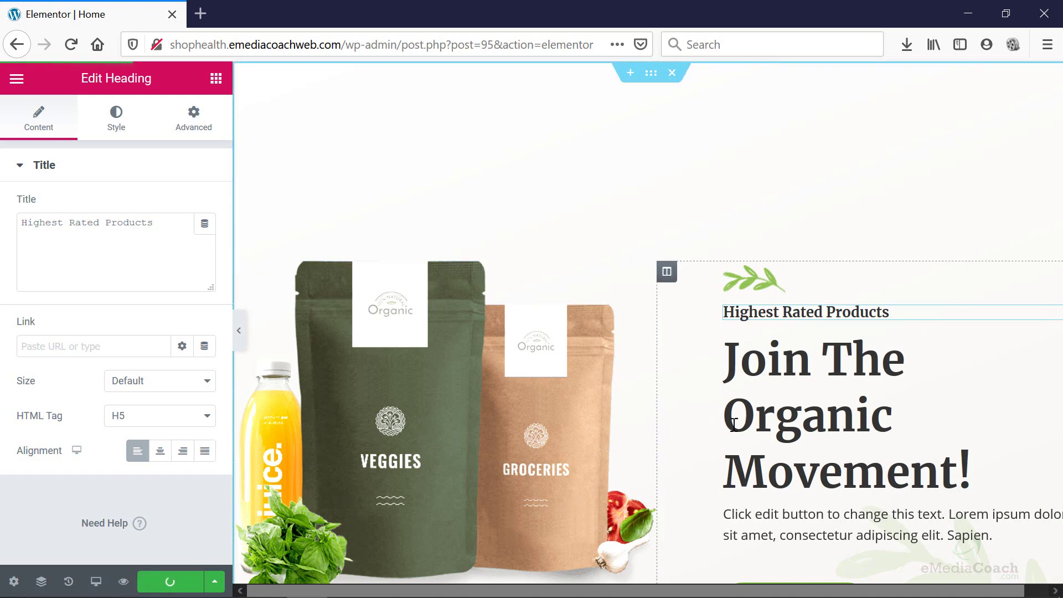
scroll(736, 424, down, 3)
scroll(509, 353, up, 2)
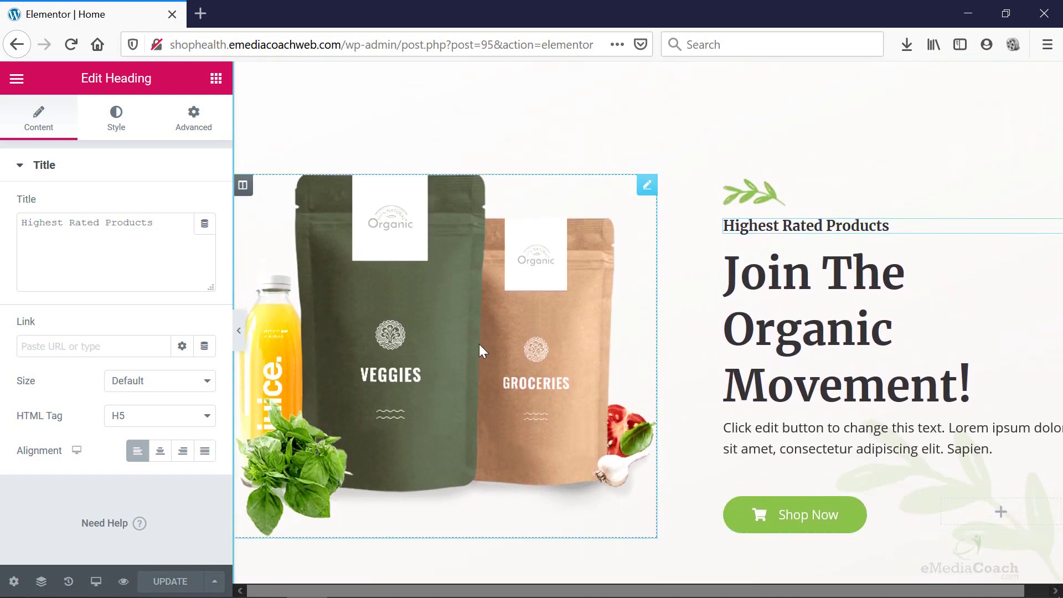
click(442, 328)
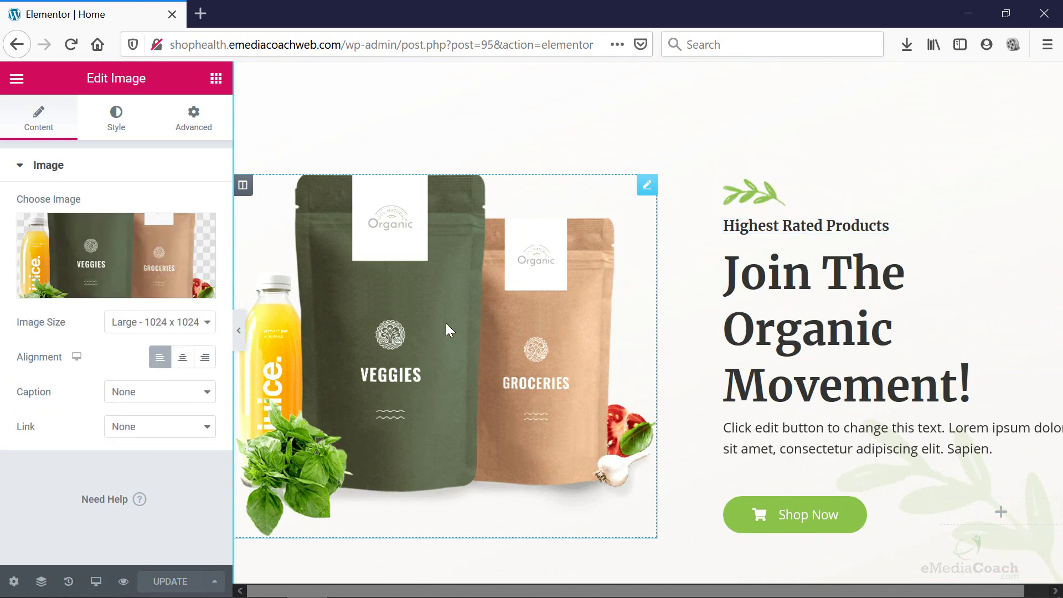
mouse_move(170, 285)
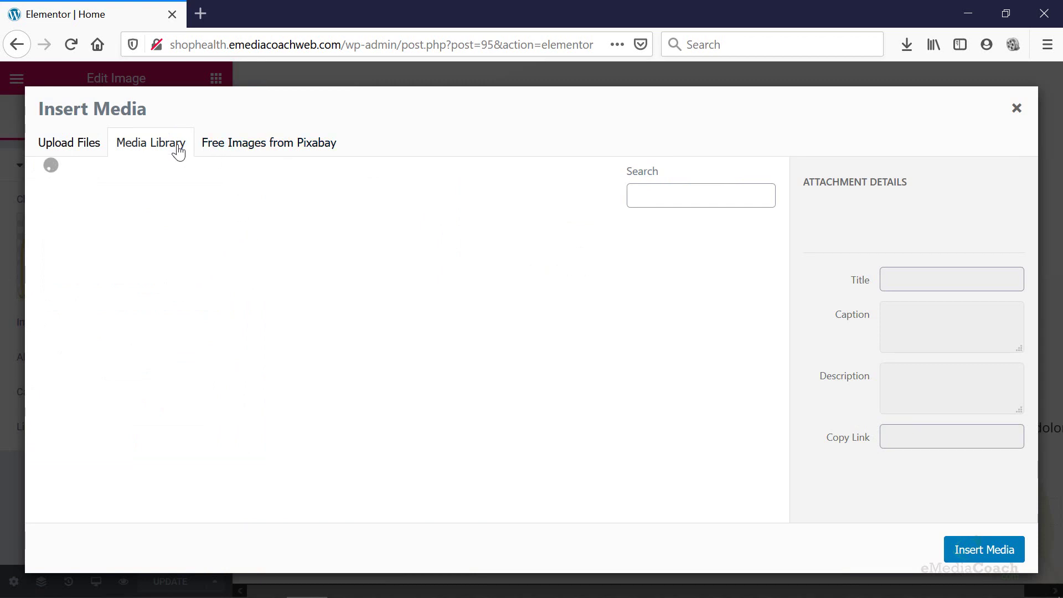
click(70, 145)
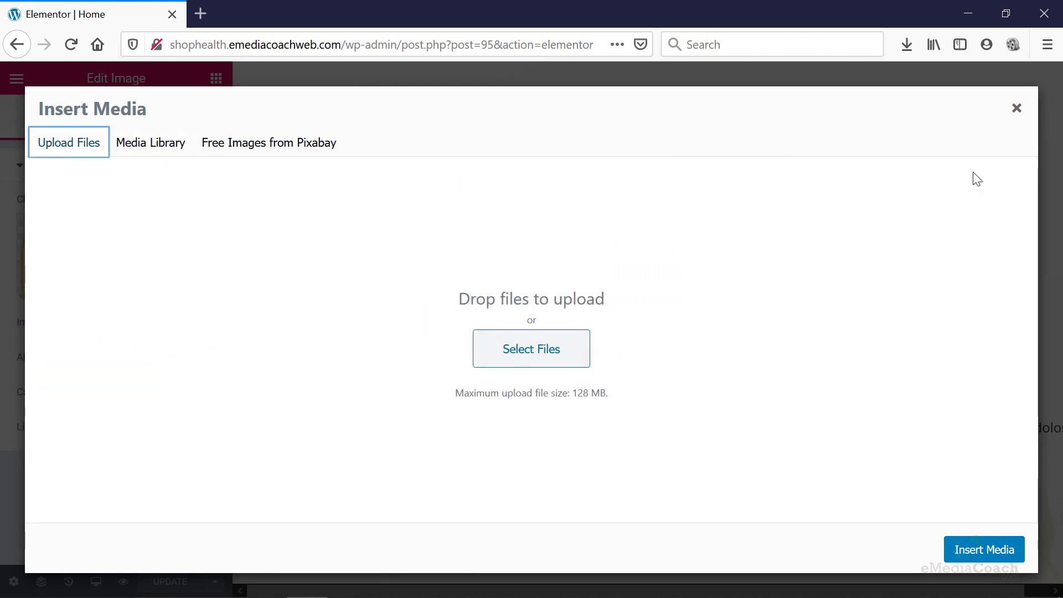
click(1018, 109)
scroll(681, 386, down, 3)
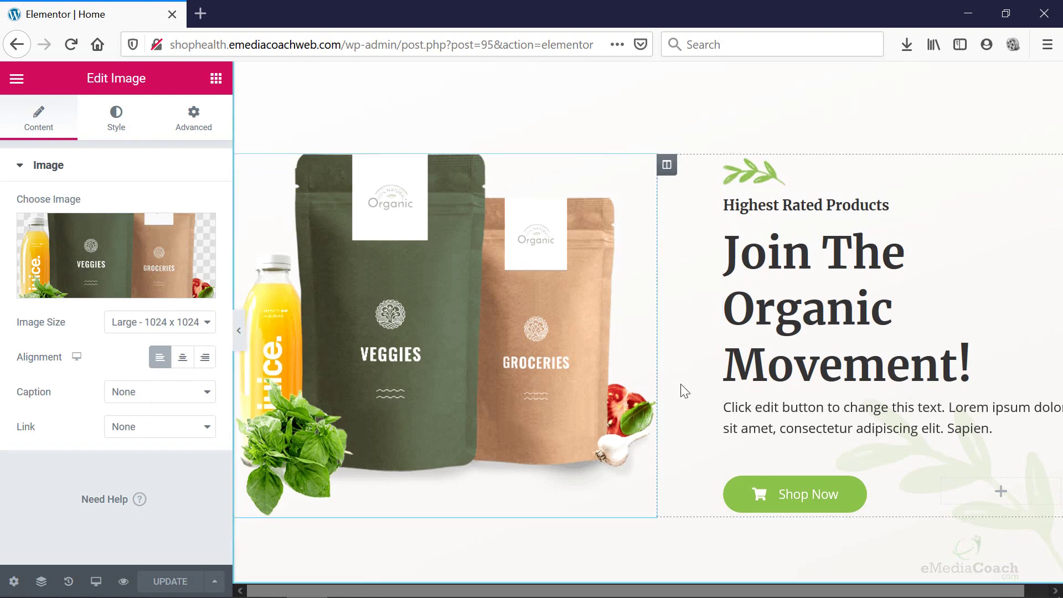
click(824, 427)
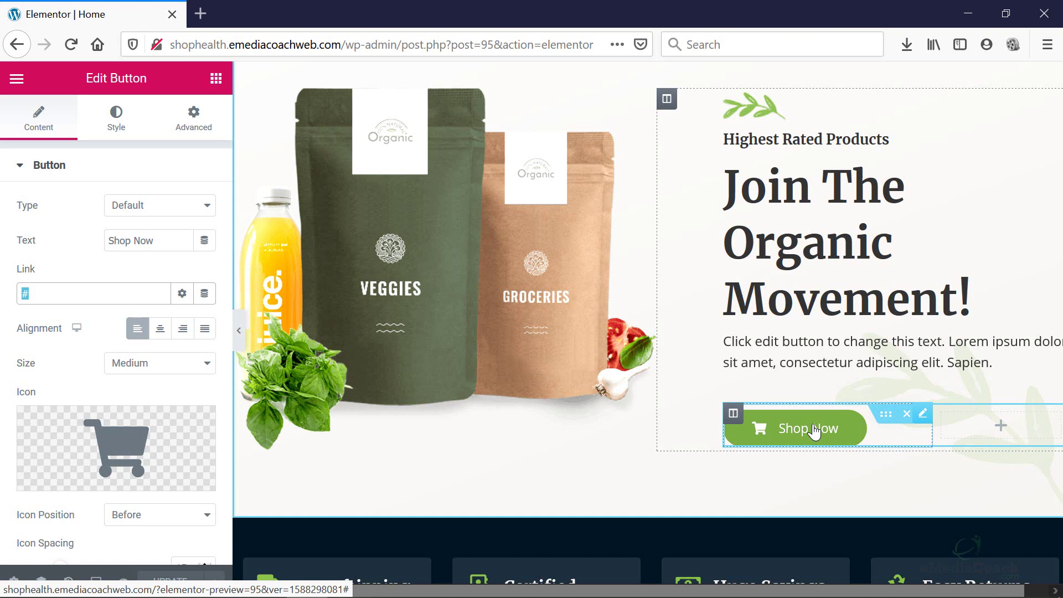
click(186, 335)
click(165, 337)
click(169, 337)
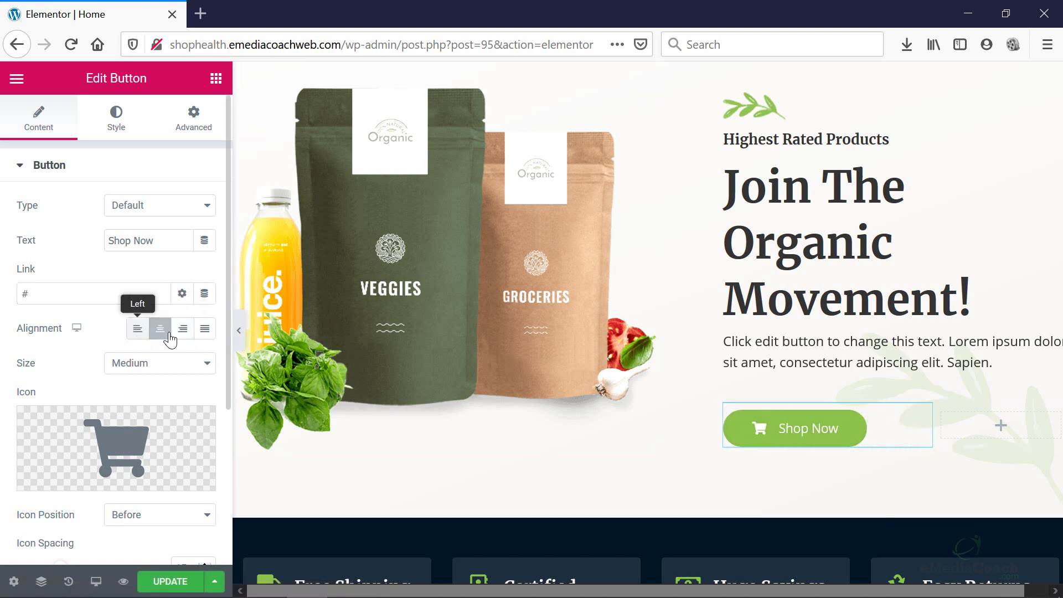
click(791, 280)
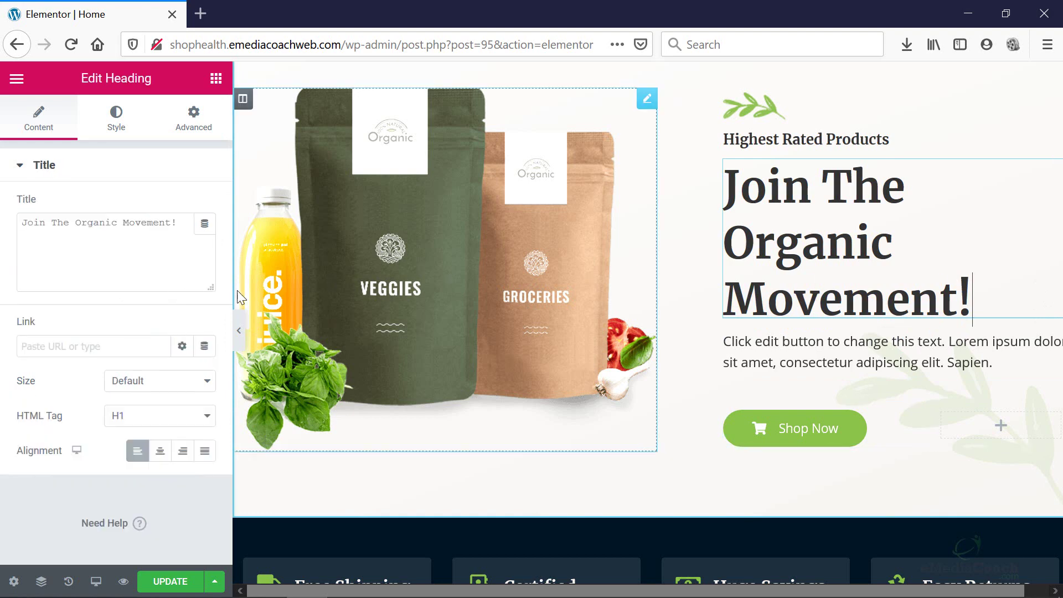
click(182, 451)
click(160, 451)
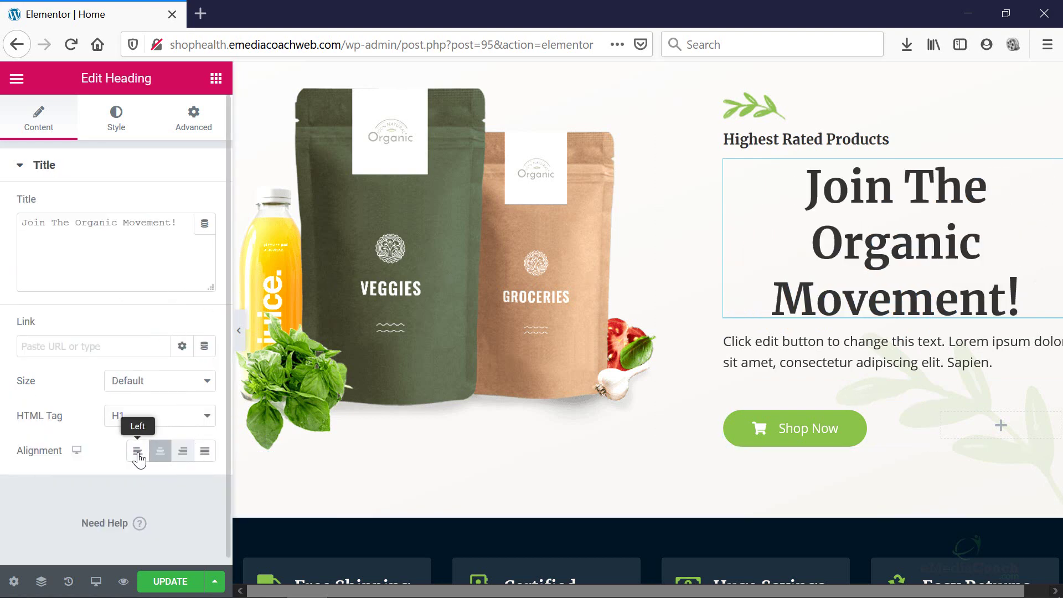
click(137, 453)
scroll(446, 392, down, 3)
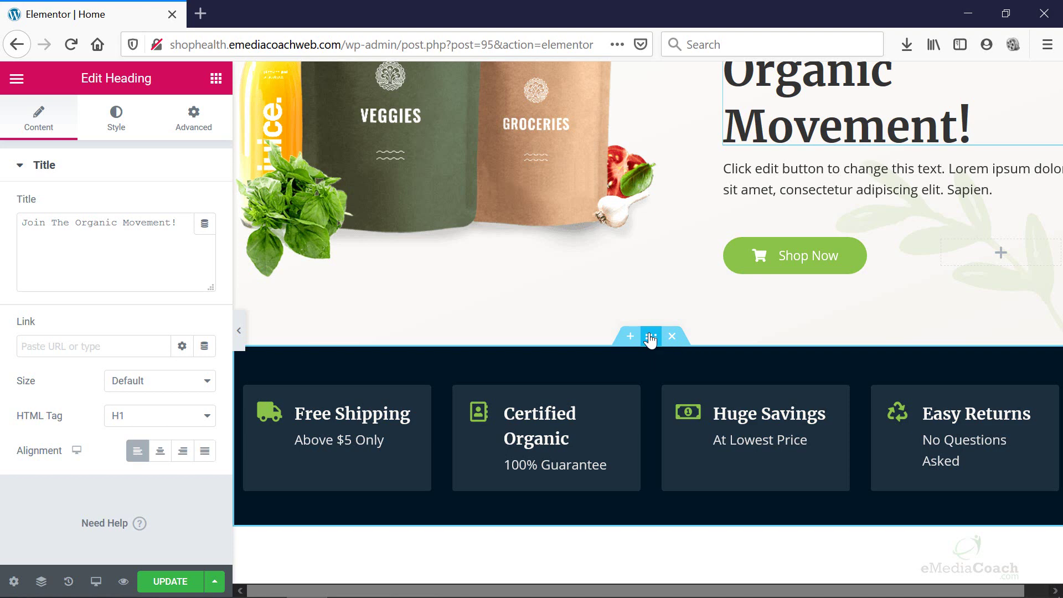
Drag the Free Shipping / Certified Organic features row above Best Selling Products and select the Free Shipping box.
drag(650, 337, 669, 489)
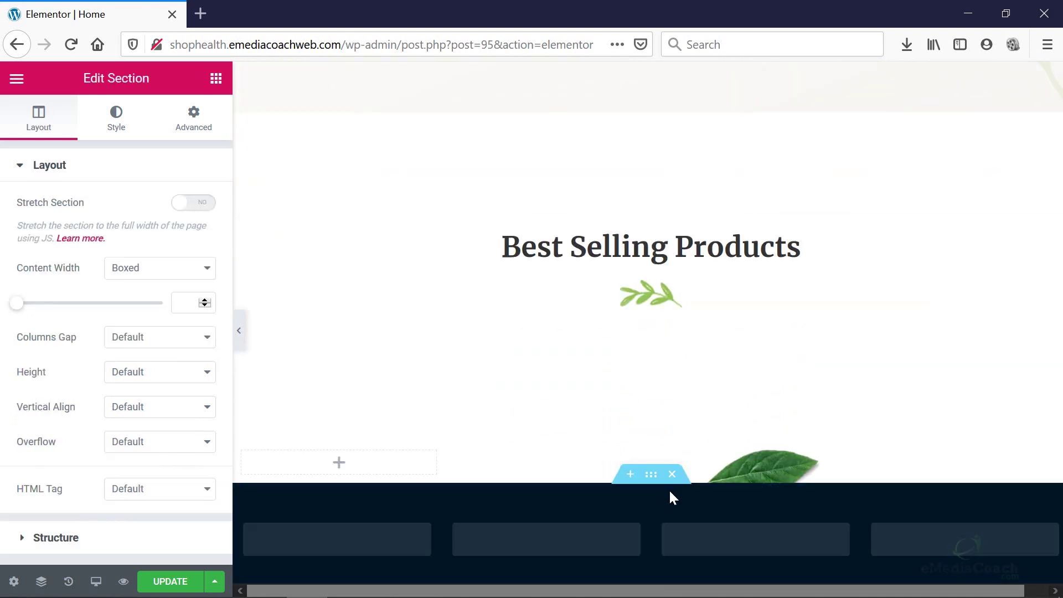
scroll(667, 426, down, 3)
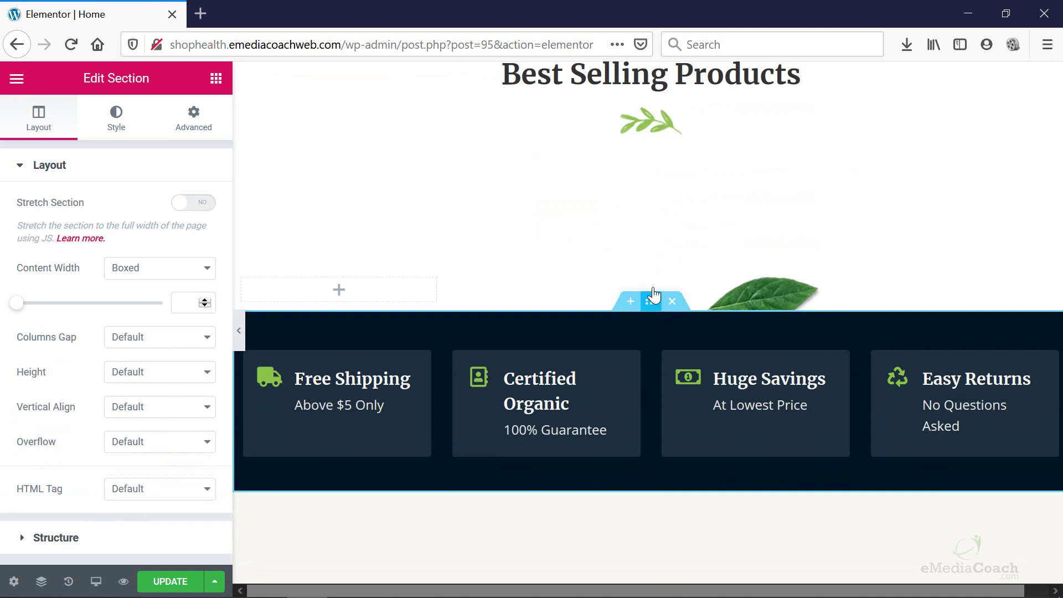
drag(654, 296, 646, 95)
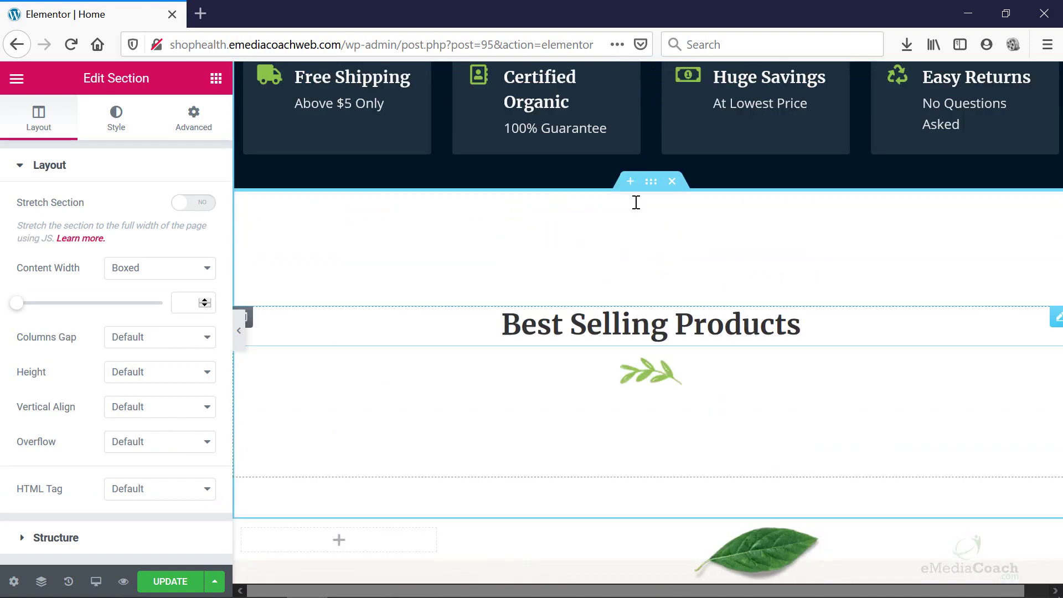
scroll(636, 263, up, 3)
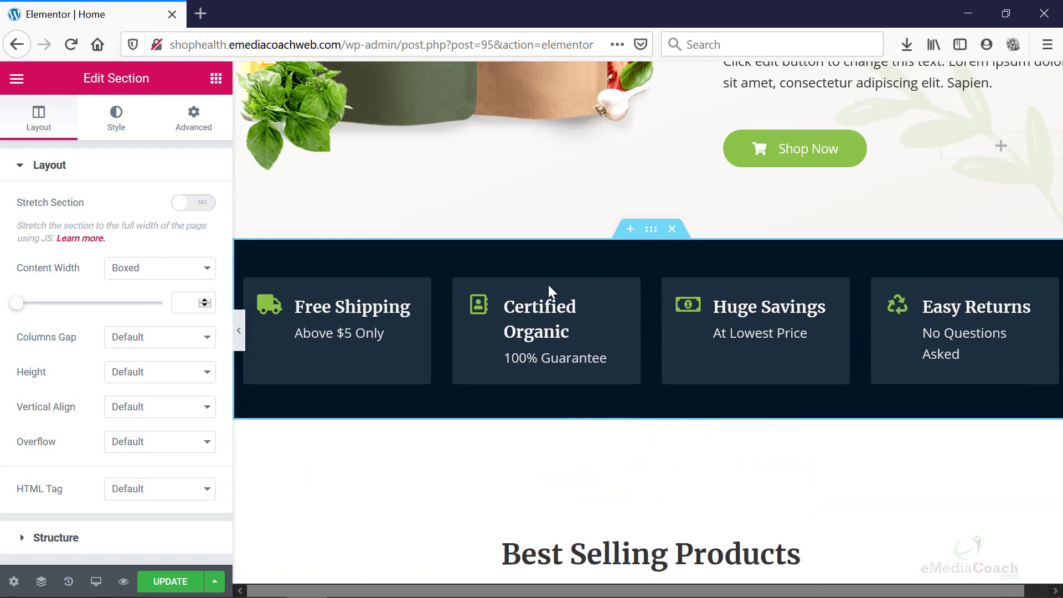
click(386, 324)
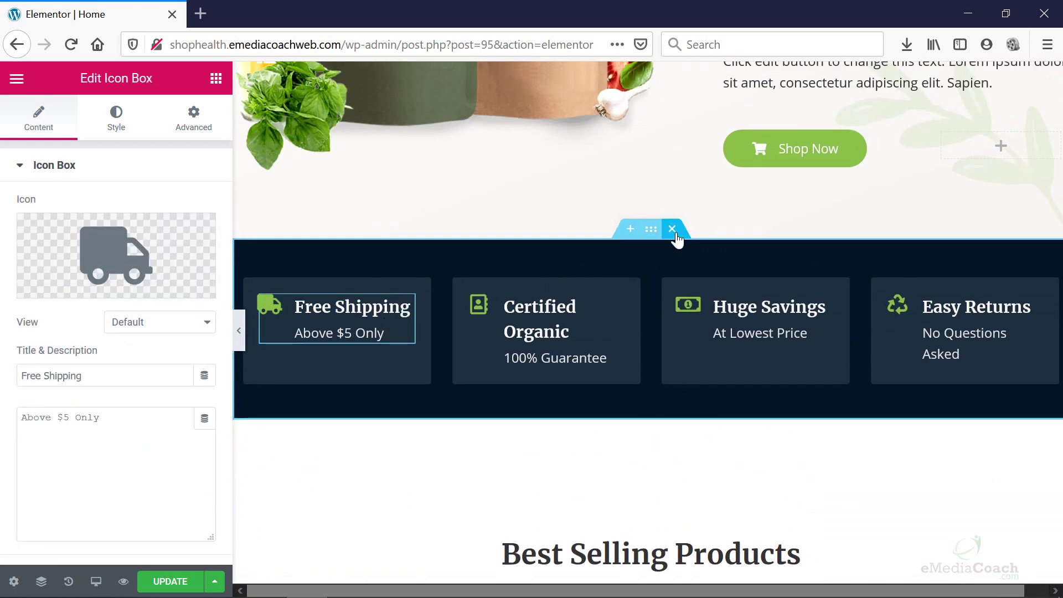
scroll(435, 296, up, 4)
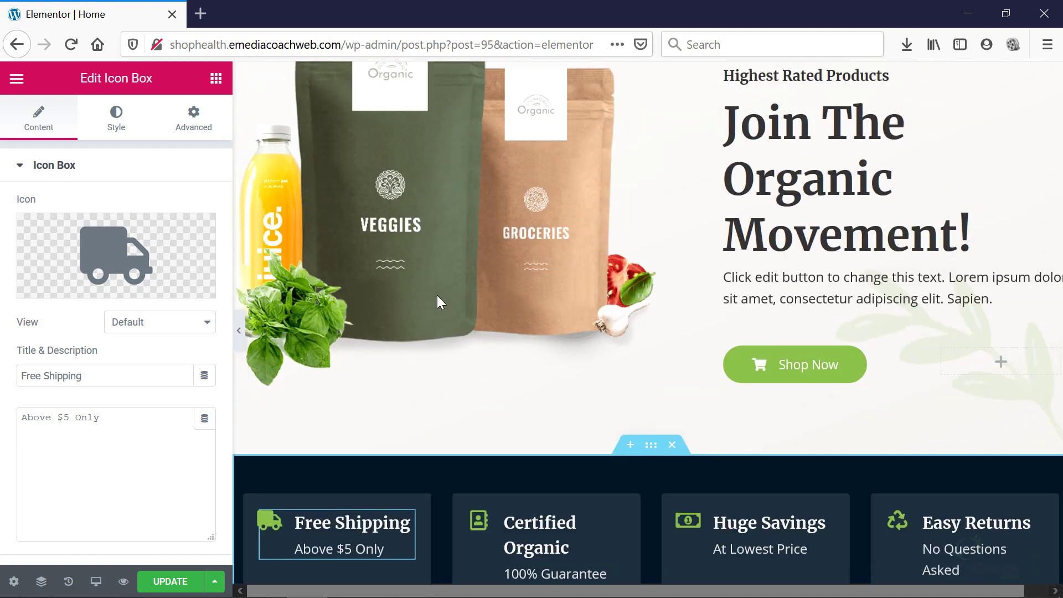
scroll(439, 297, up, 2)
scroll(440, 307, down, 3)
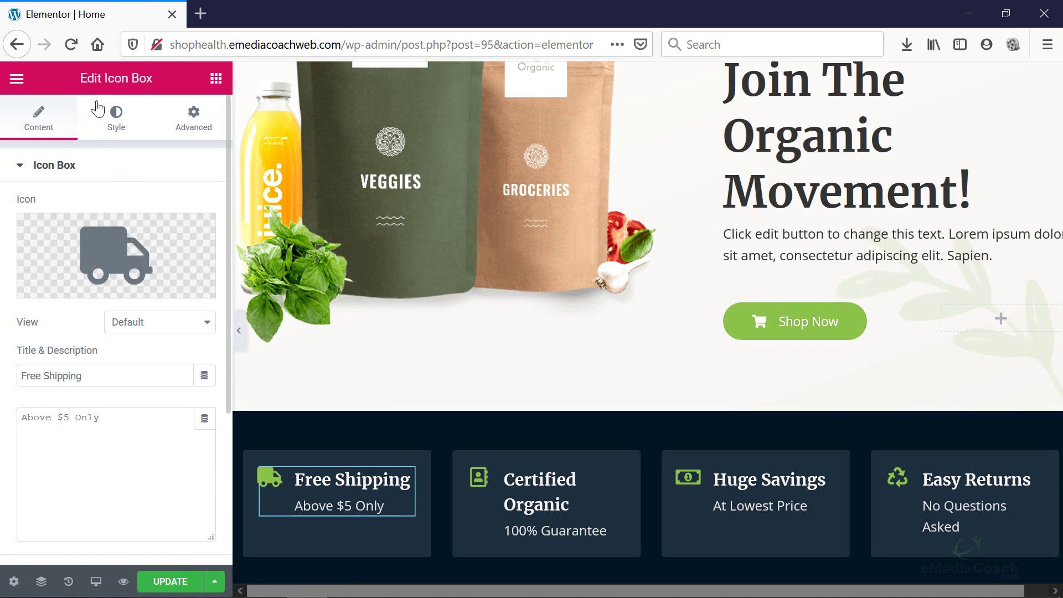
Drop a Video widget below the features row and preview its default YouTube clip.
click(216, 79)
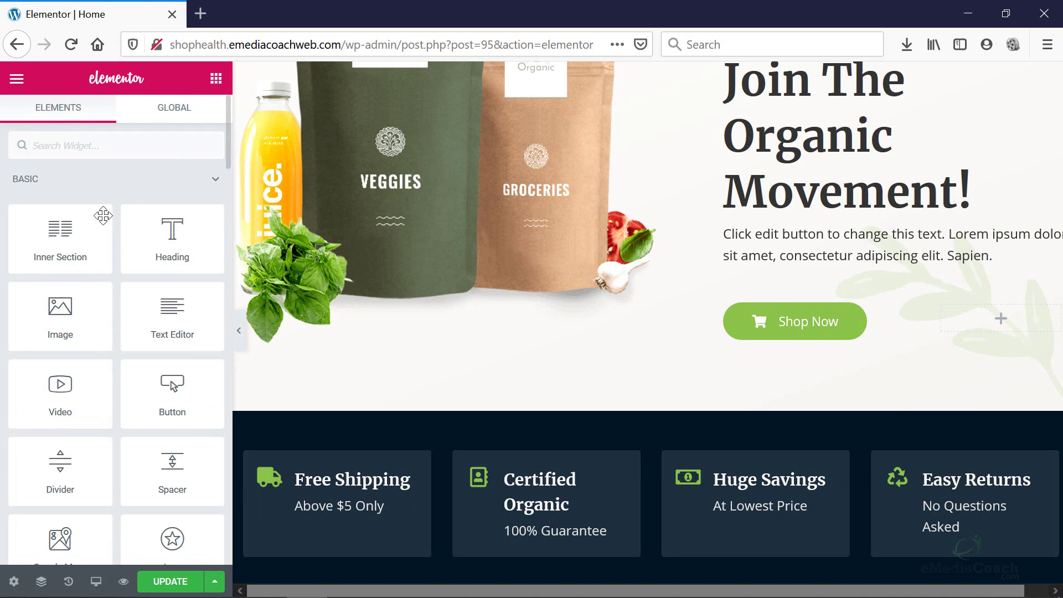
scroll(86, 231, down, 1)
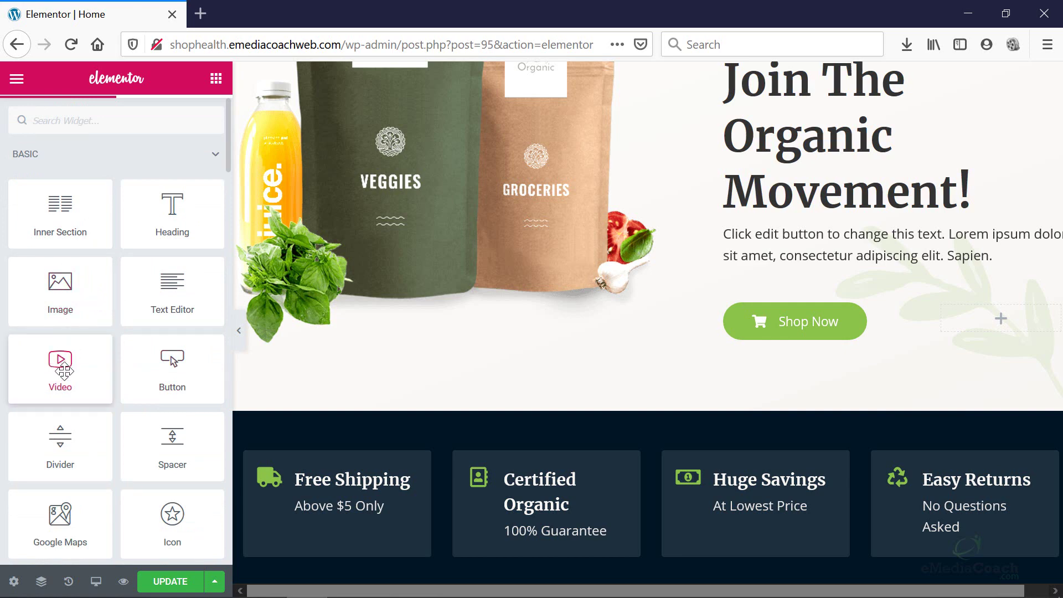
scroll(110, 365, down, 1)
scroll(546, 358, down, 5)
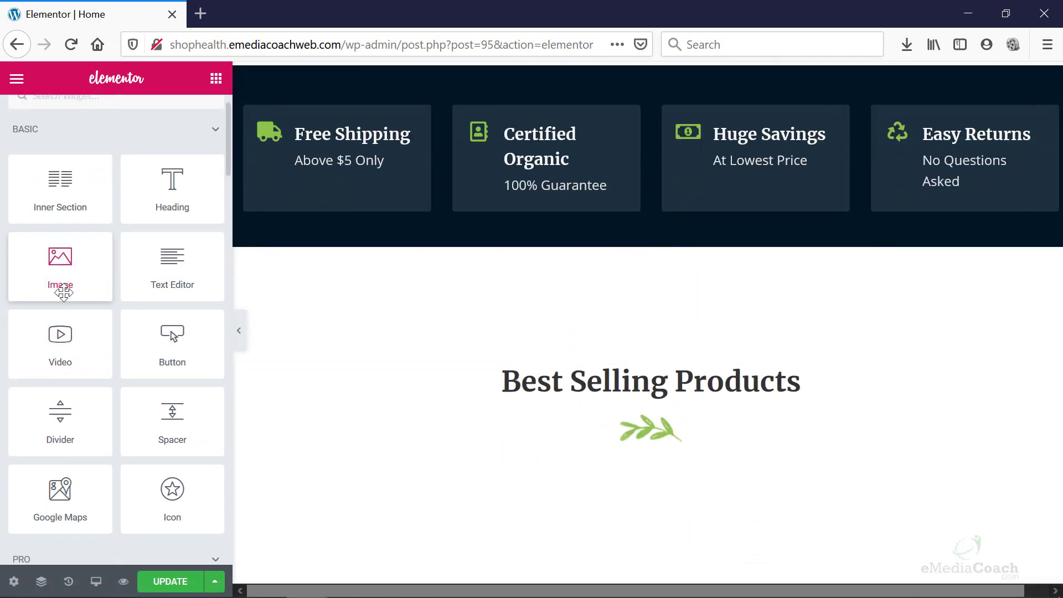
drag(60, 335, 673, 368)
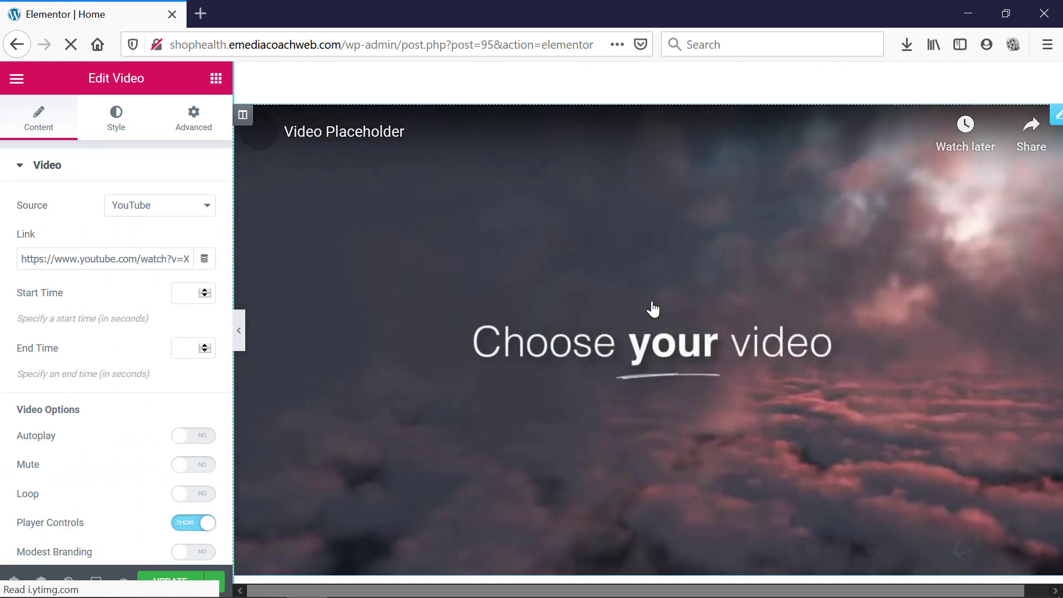
click(654, 309)
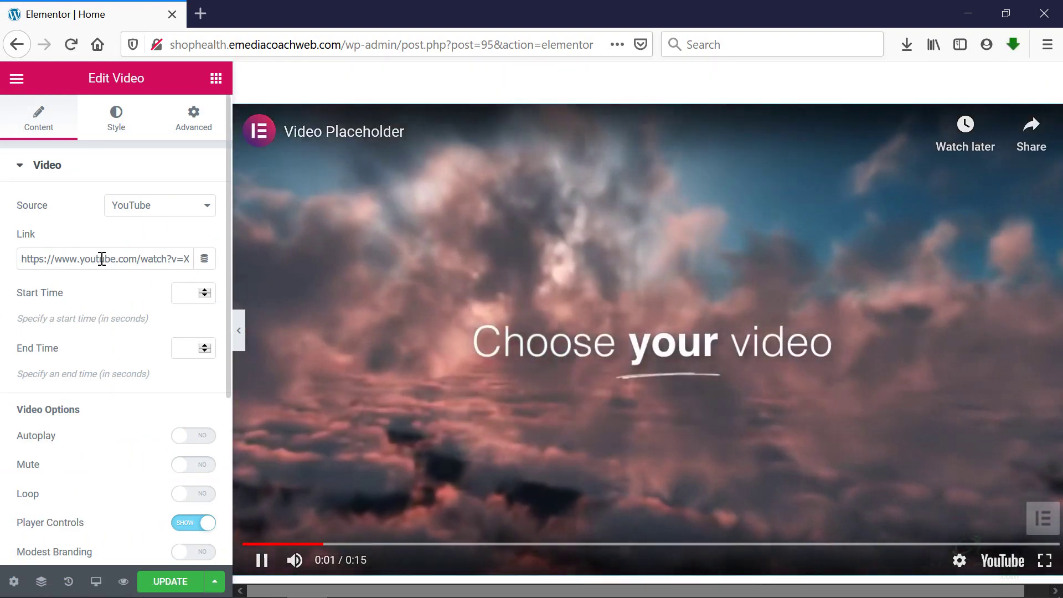
scroll(132, 298, down, 1)
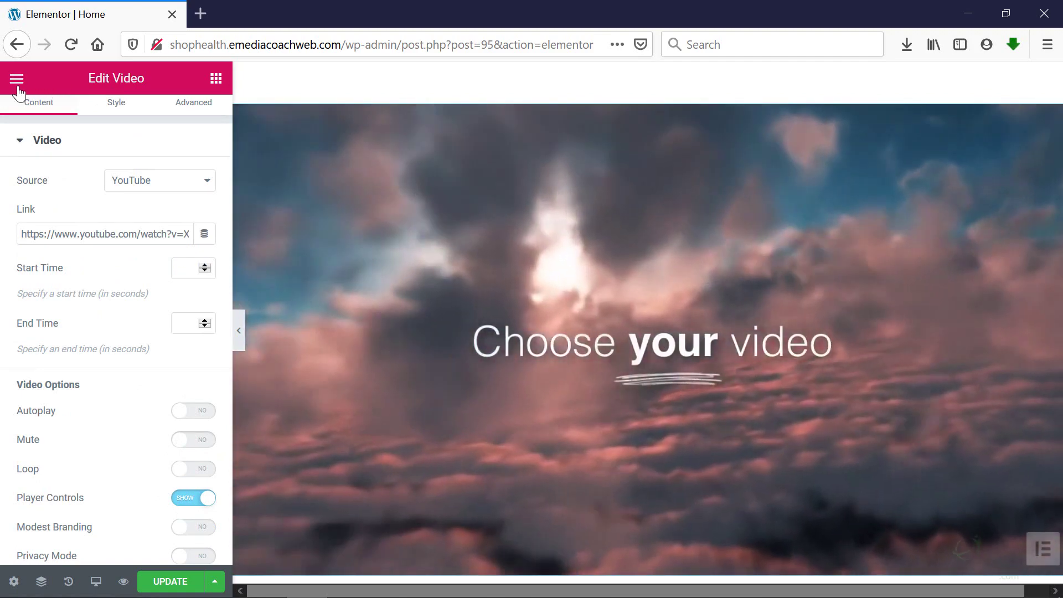
Switch Editing Handles to YES in the Elementor Preferences.
click(17, 86)
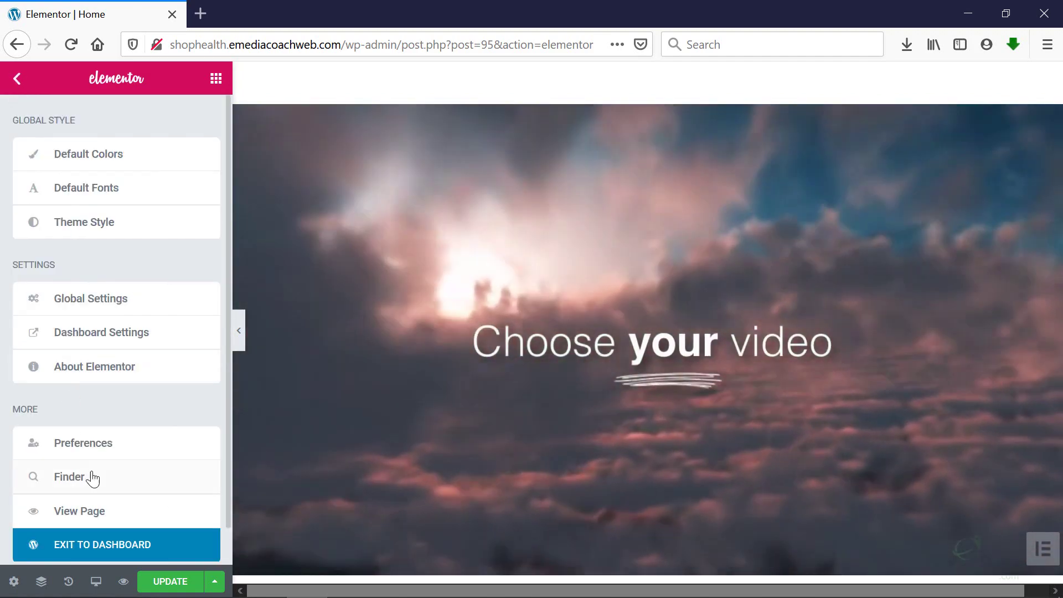
click(106, 454)
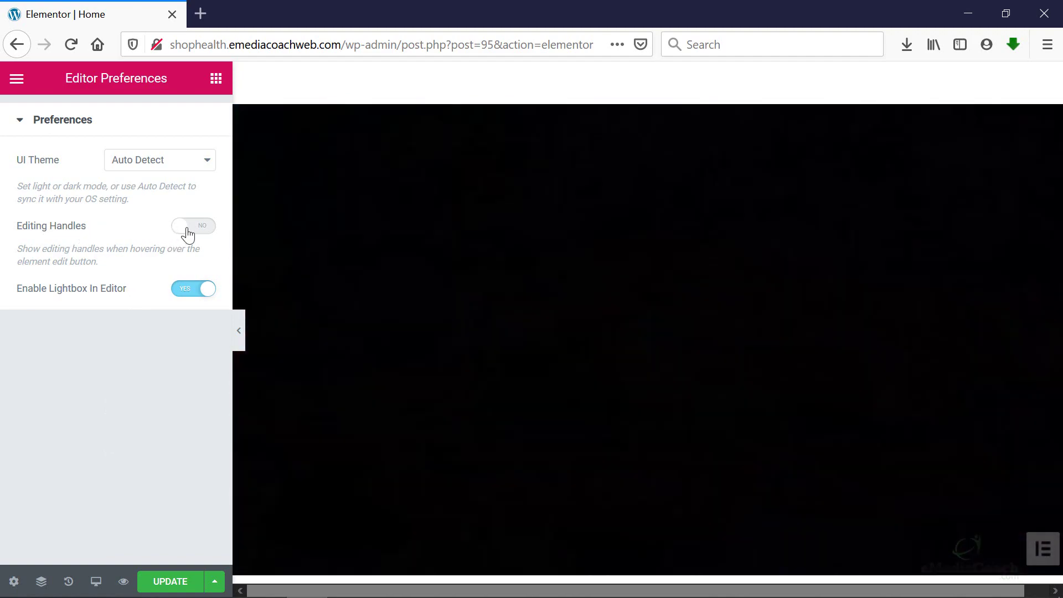
click(187, 228)
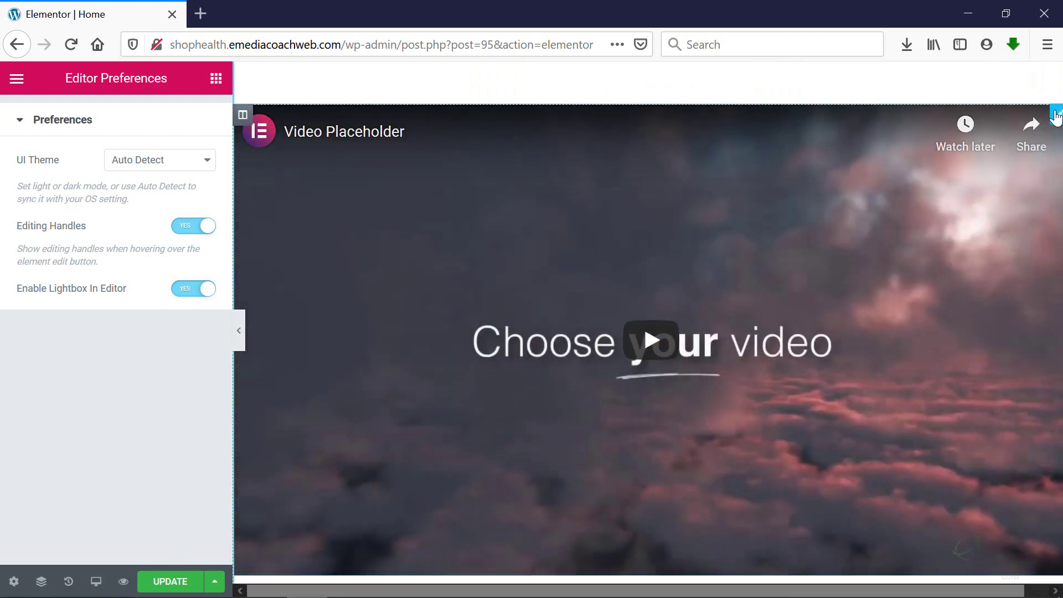
Delete the test video widget and the lorem ipsum paragraph under Join The Organic Movement!
mouse_move(1058, 120)
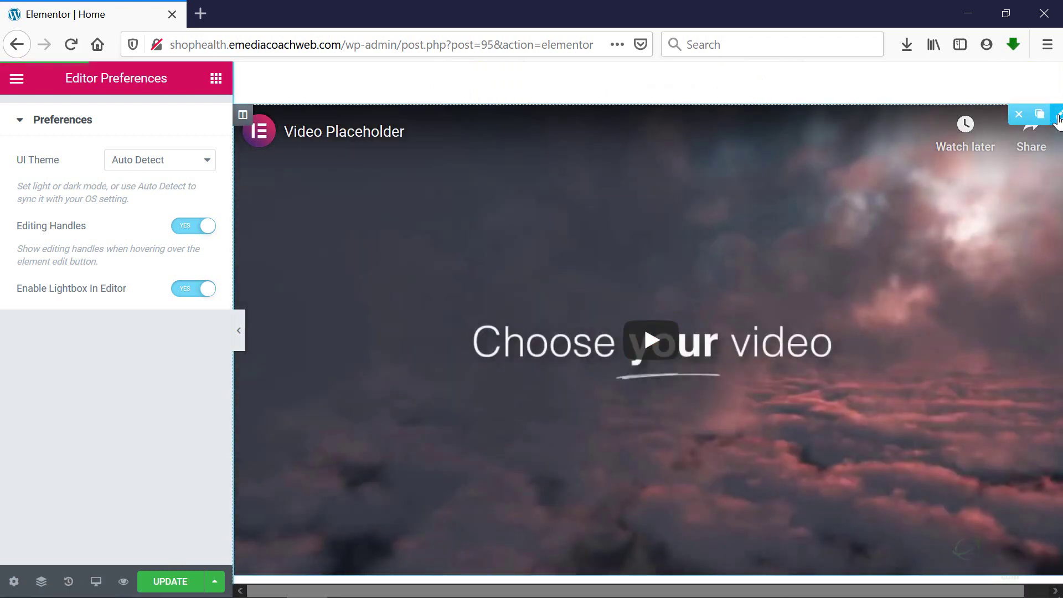
click(1020, 114)
scroll(717, 266, up, 10)
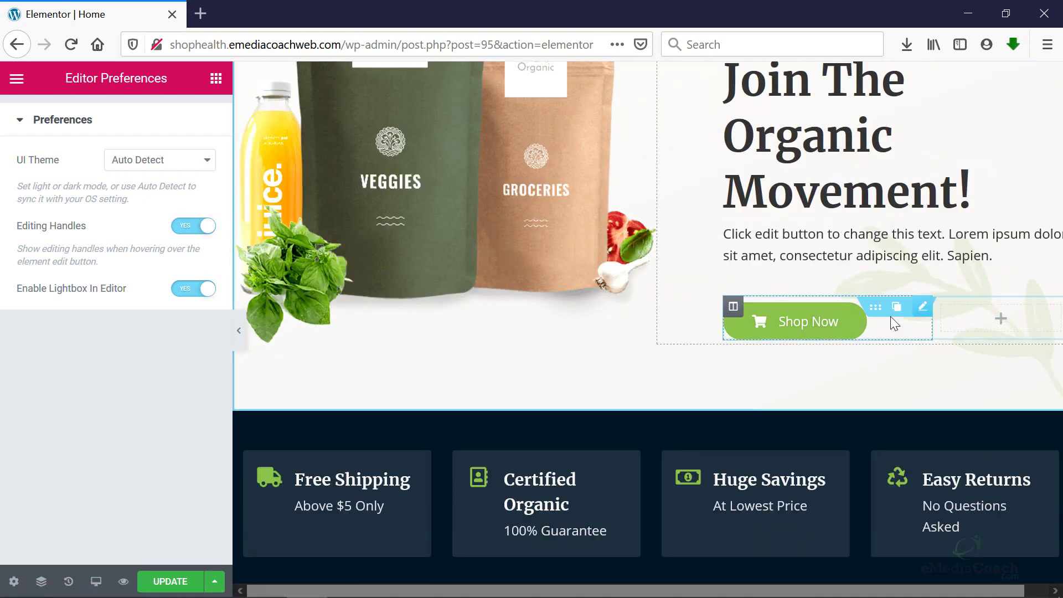
scroll(863, 167, up, 3)
scroll(1014, 200, up, 2)
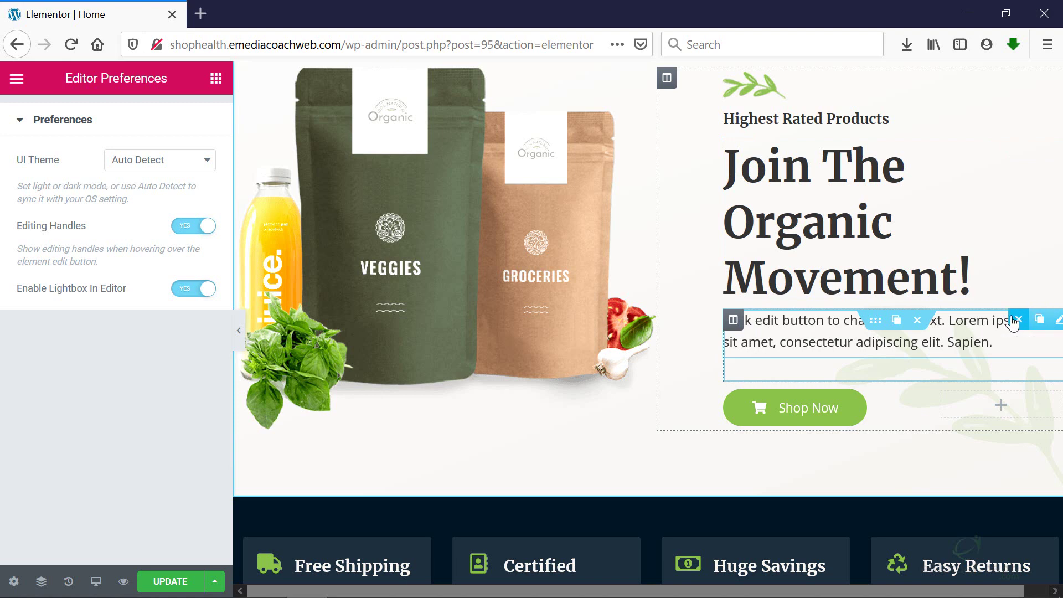
click(1017, 320)
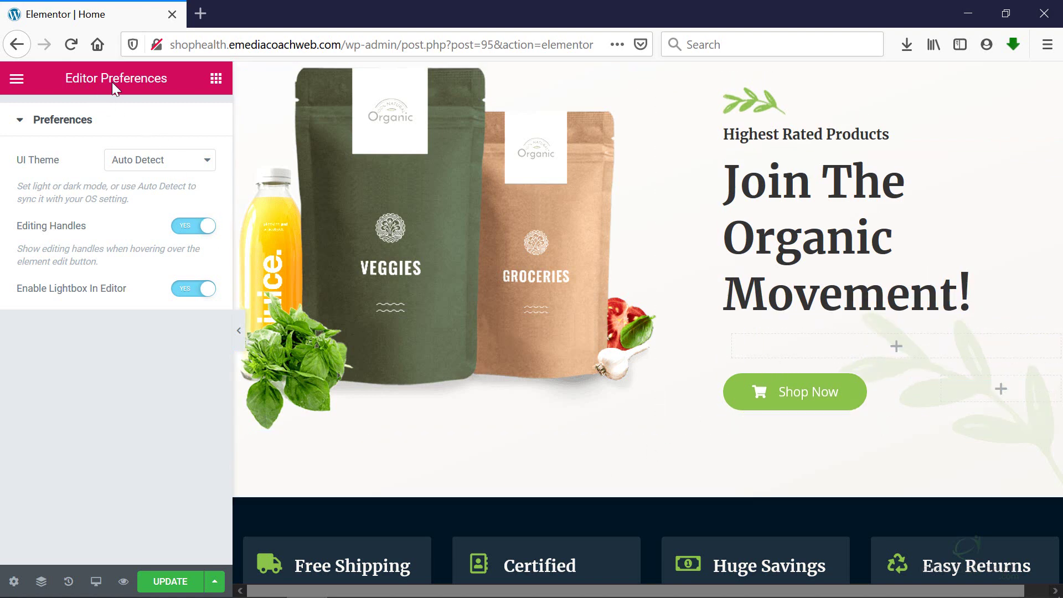
Add a Text Editor block above Shop Now, then delete it, leaving the widget list open.
click(216, 78)
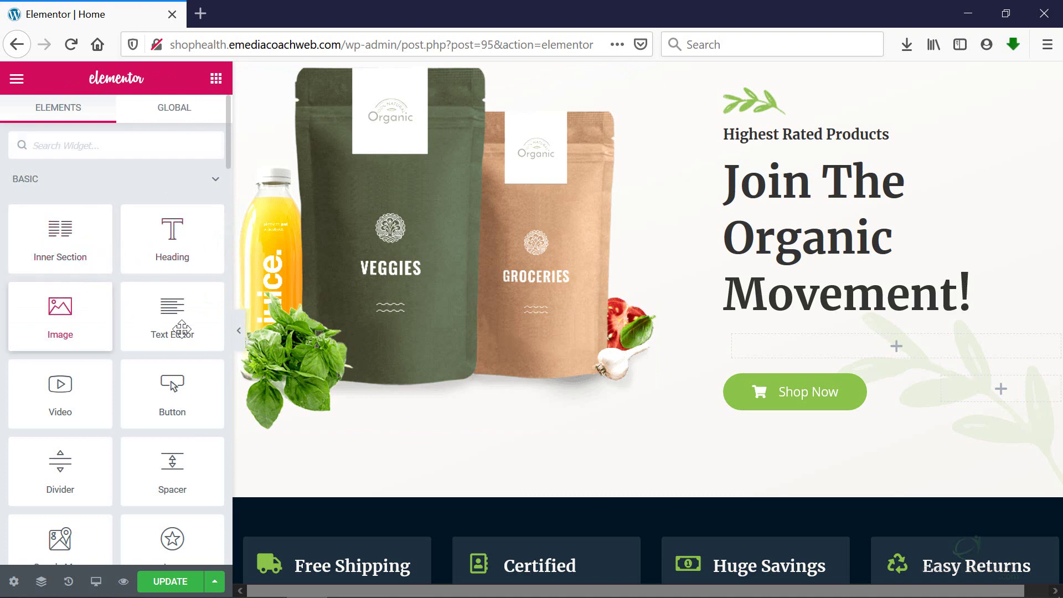
drag(176, 326, 891, 356)
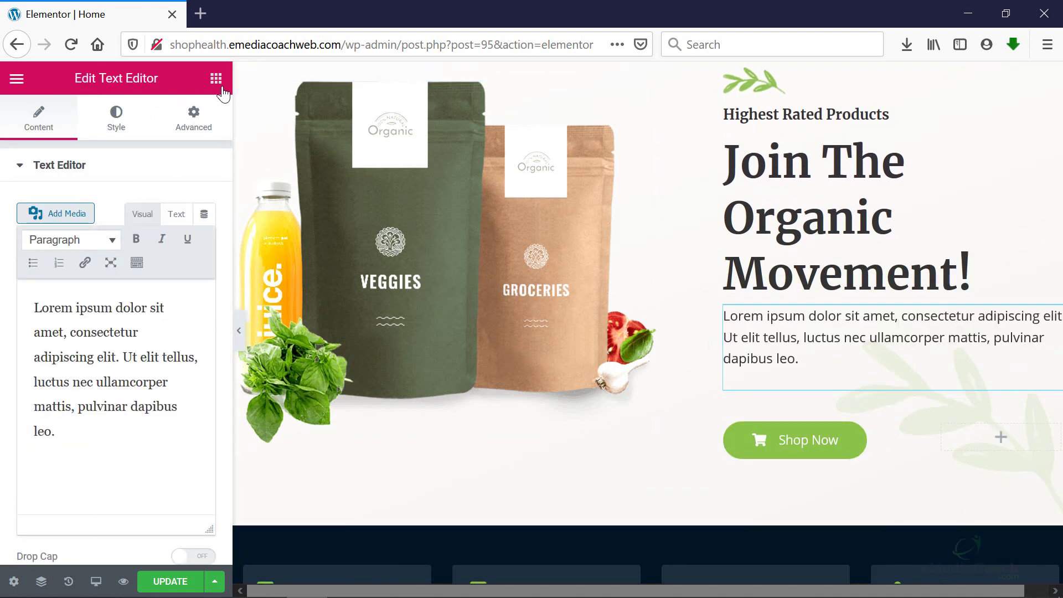
click(222, 88)
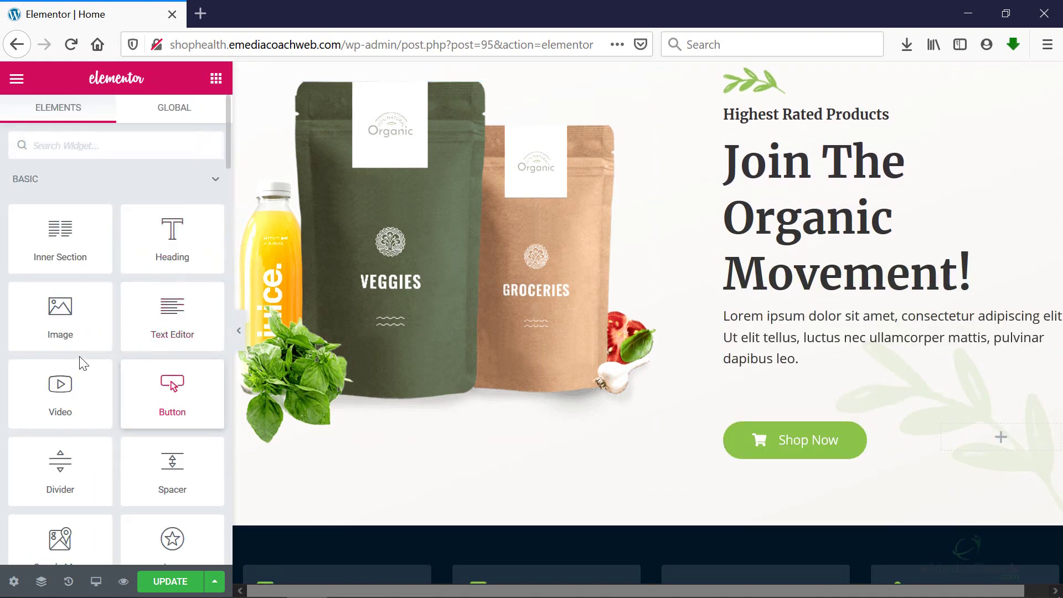
scroll(129, 451, down, 1)
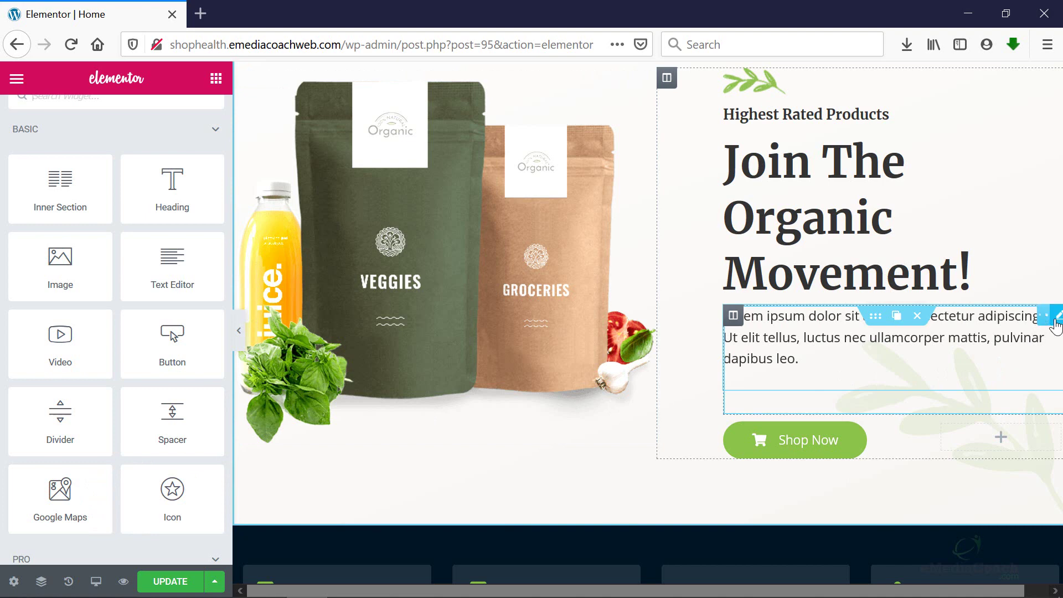
click(1019, 316)
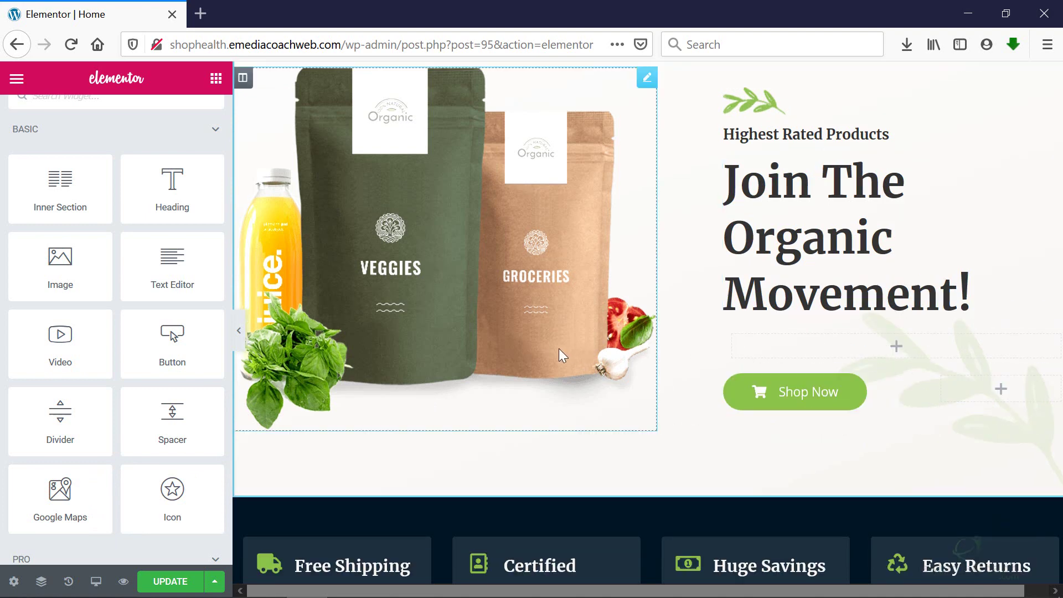
Scroll through the Home page to the footer and back, then bring up the editor's main menu.
scroll(560, 349, down, 5)
scroll(545, 354, down, 5)
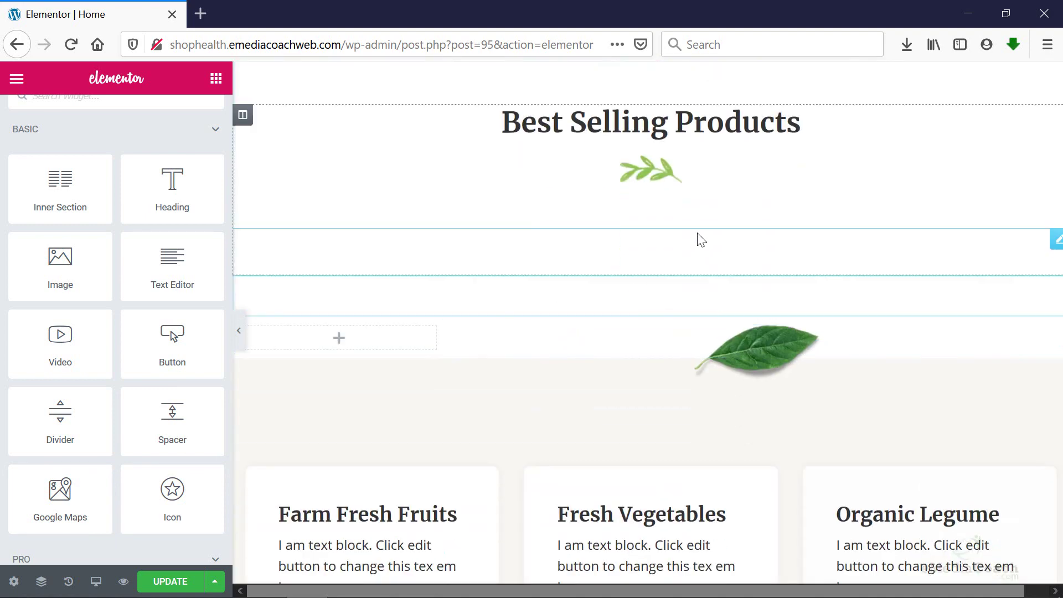
scroll(712, 233, up, 3)
scroll(714, 245, down, 10)
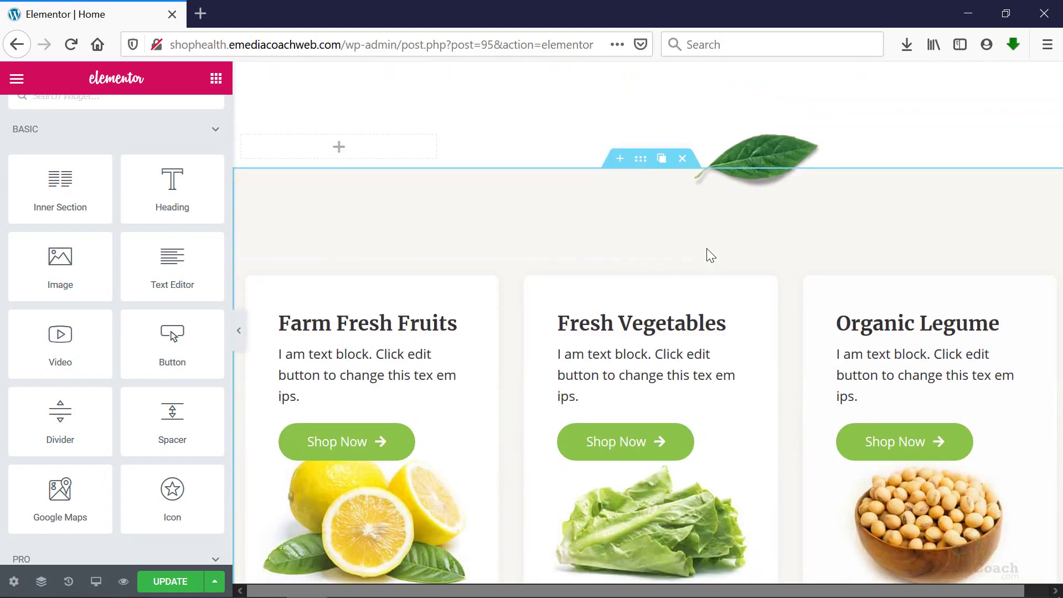
scroll(708, 255, down, 10)
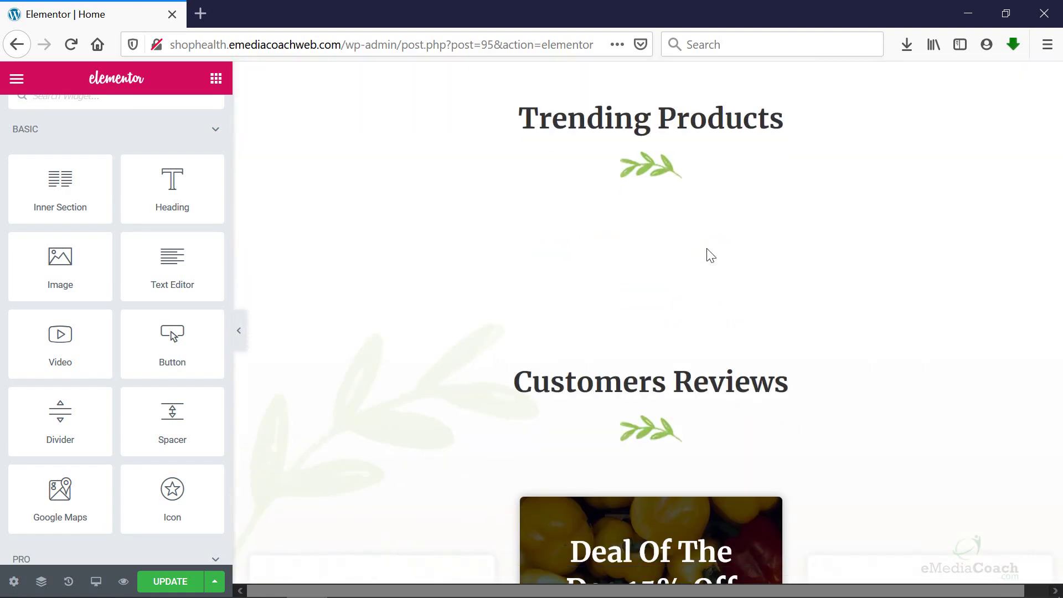
scroll(707, 248, down, 10)
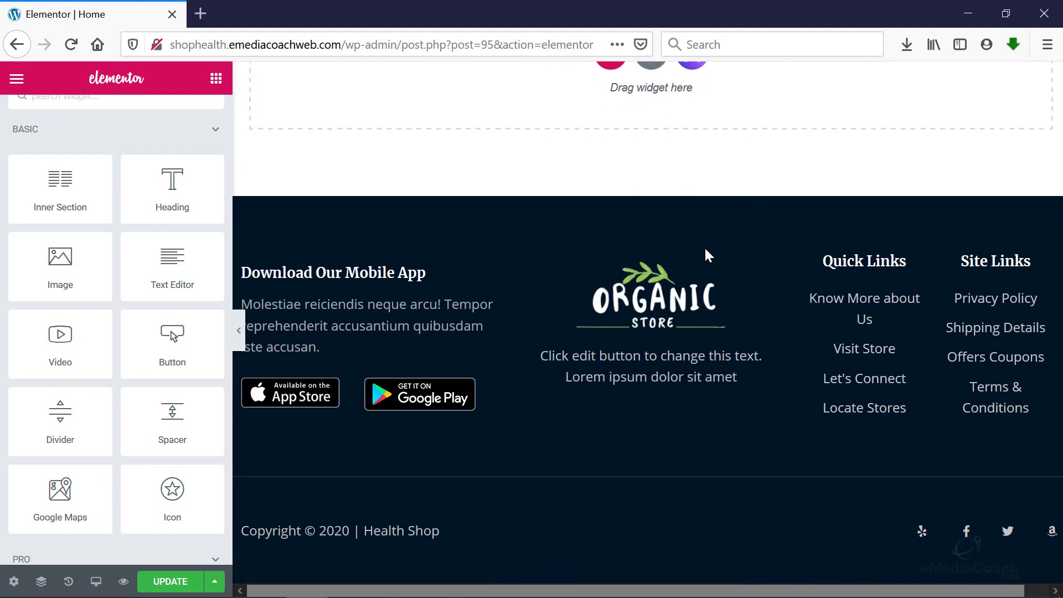
scroll(704, 247, up, 12)
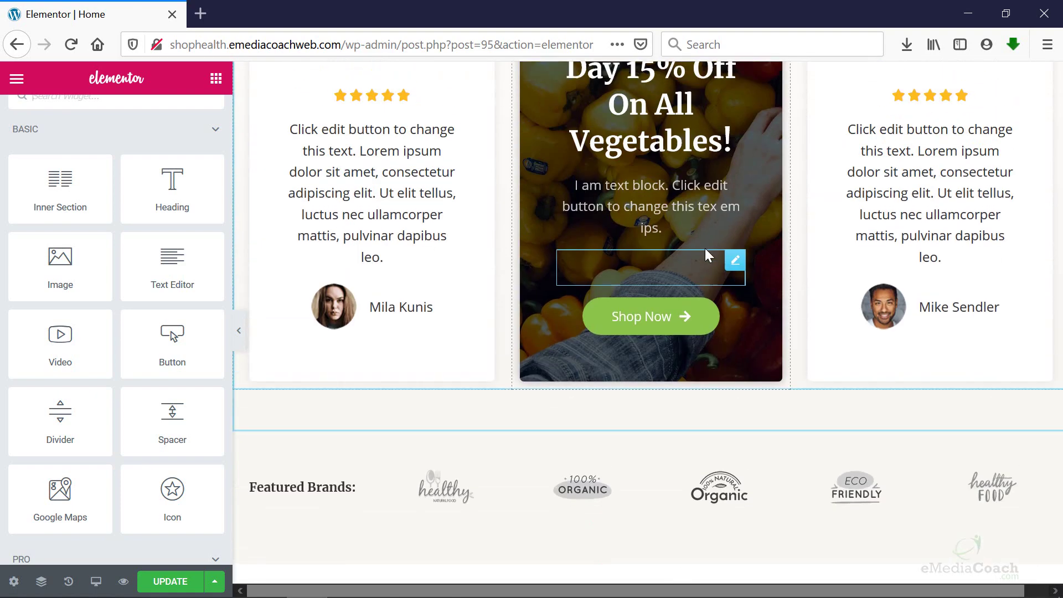
scroll(706, 248, up, 15)
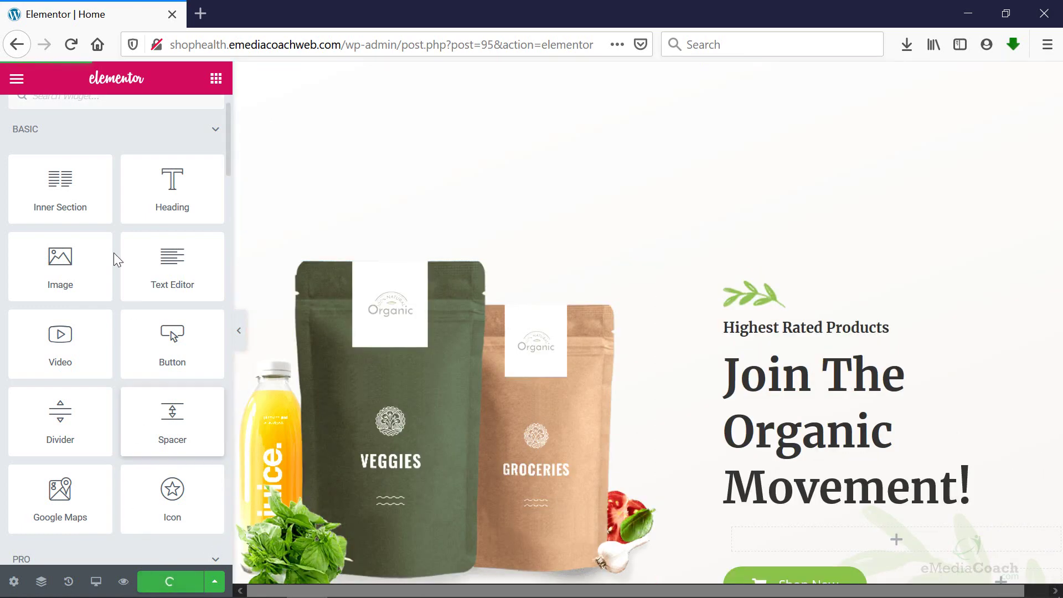
click(16, 82)
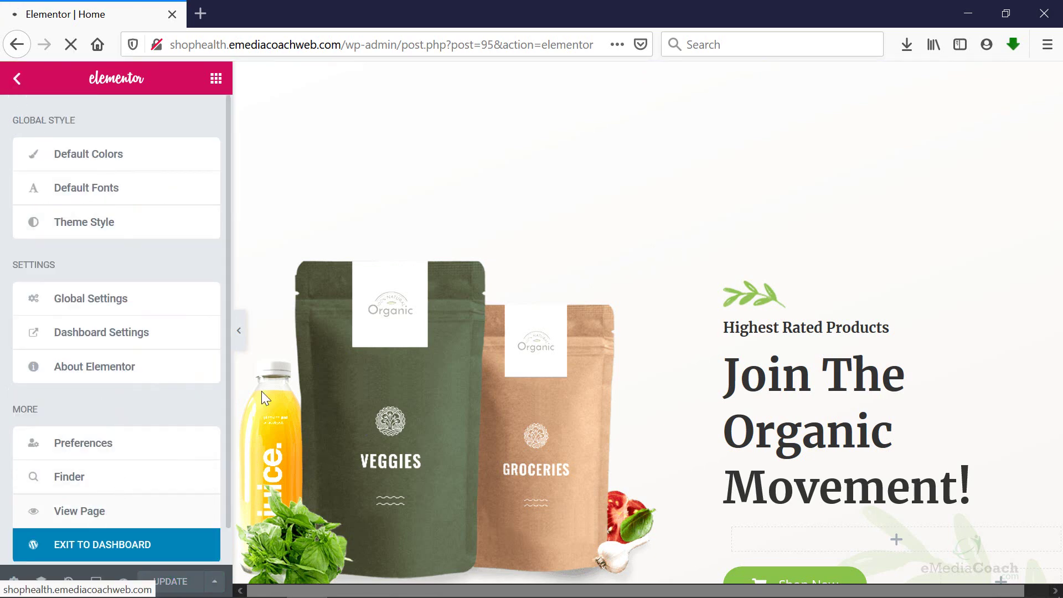
View the live store, scroll through the Shop page, and follow the header's About link.
click(78, 514)
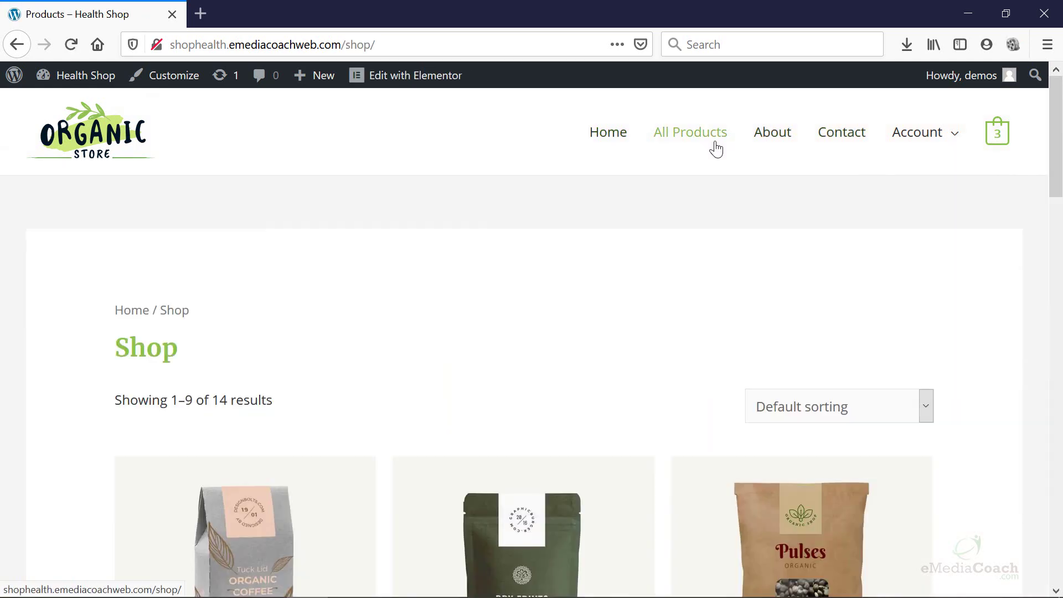
mouse_move(421, 76)
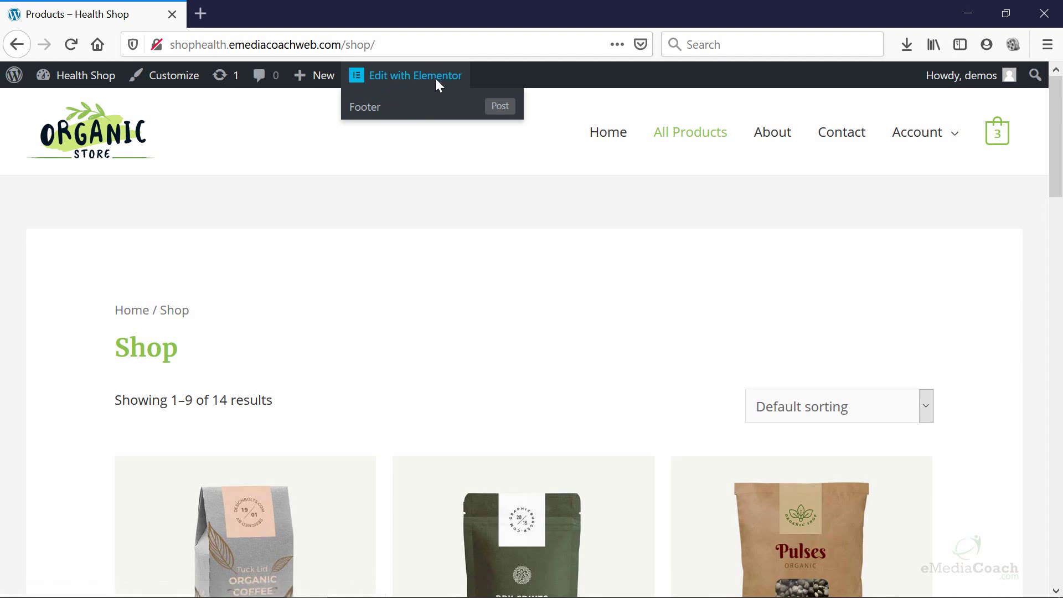
scroll(553, 166, down, 2)
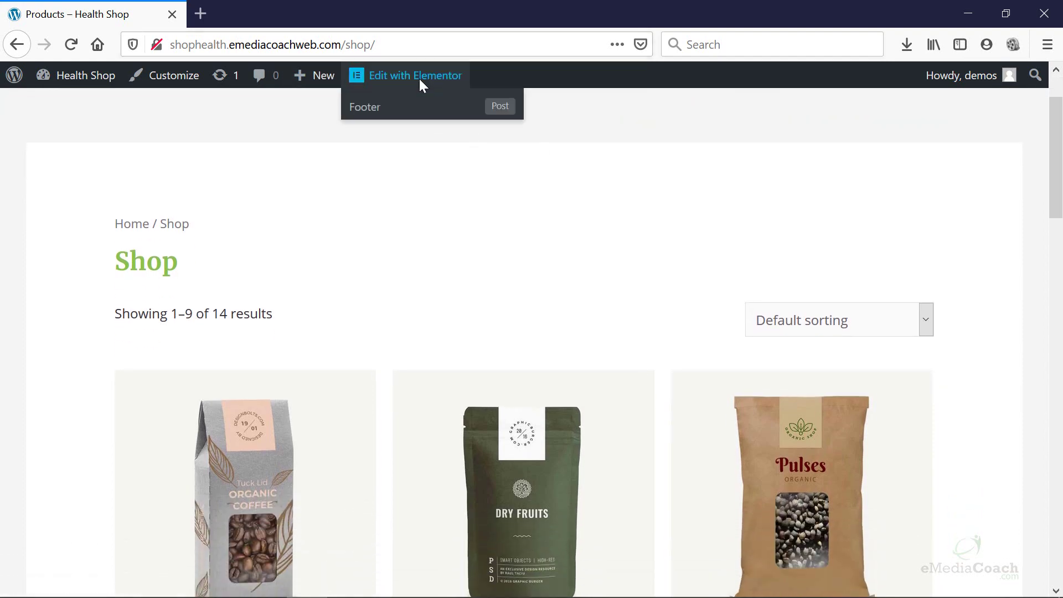
scroll(477, 249, down, 10)
scroll(488, 269, down, 10)
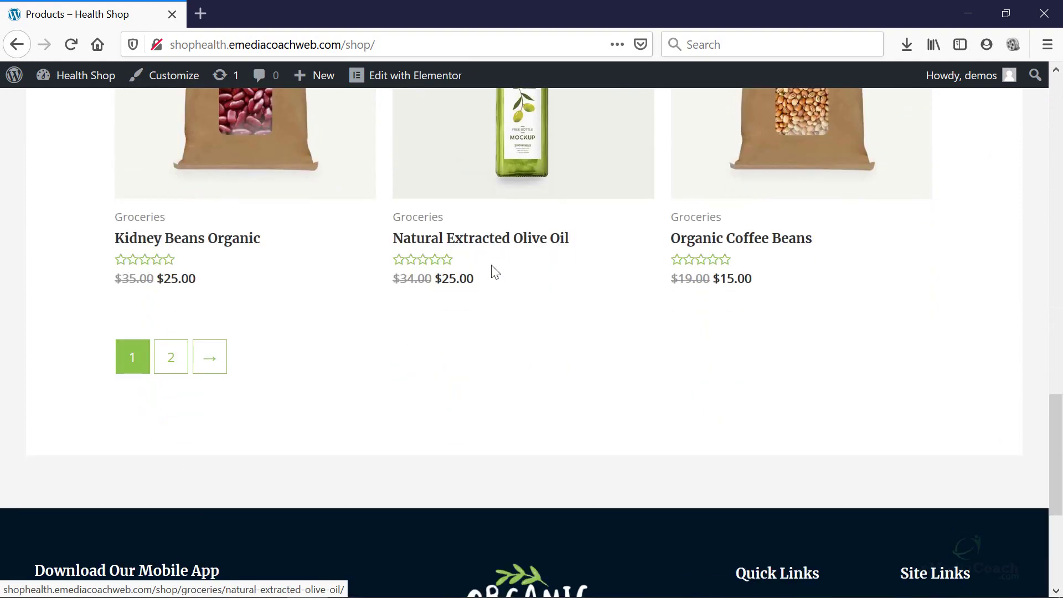
scroll(108, 377, up, 7)
scroll(443, 385, up, 13)
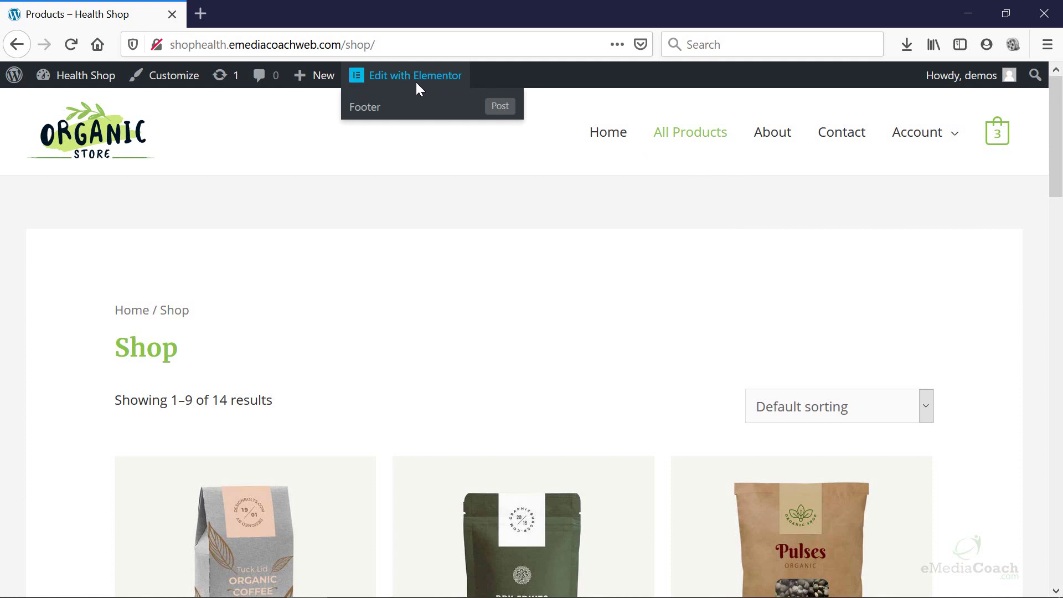
click(773, 138)
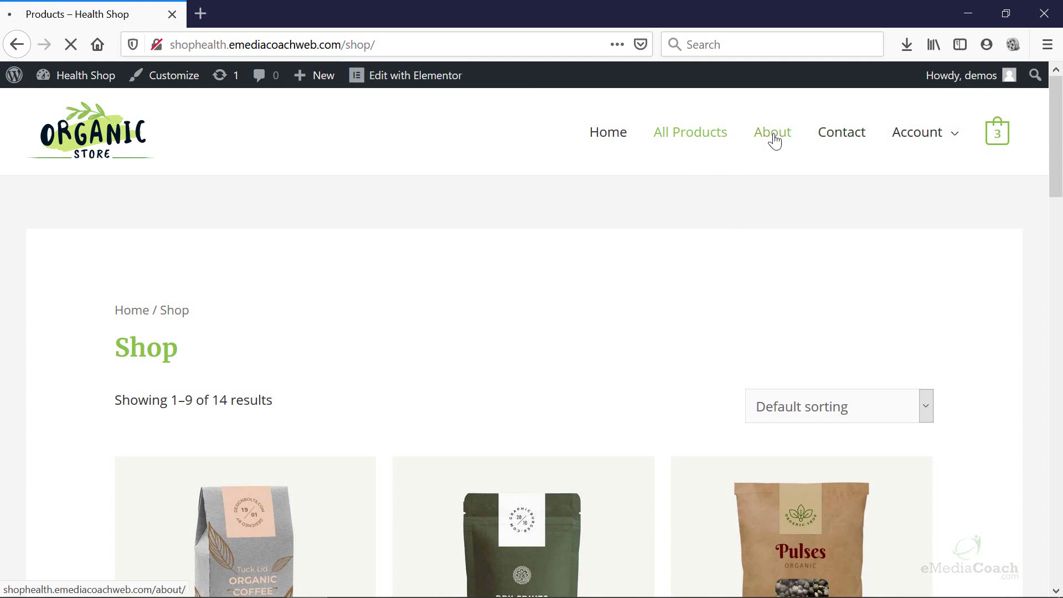
Load the About page, scroll through its template layout, and bring up the editor's general options.
click(773, 133)
scroll(632, 394, down, 6)
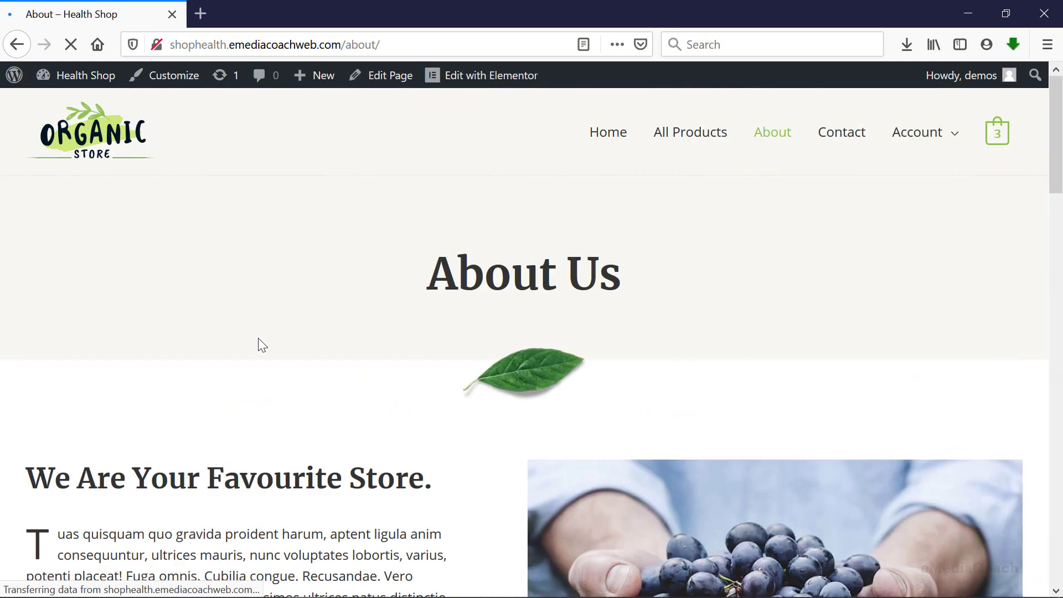
mouse_move(453, 82)
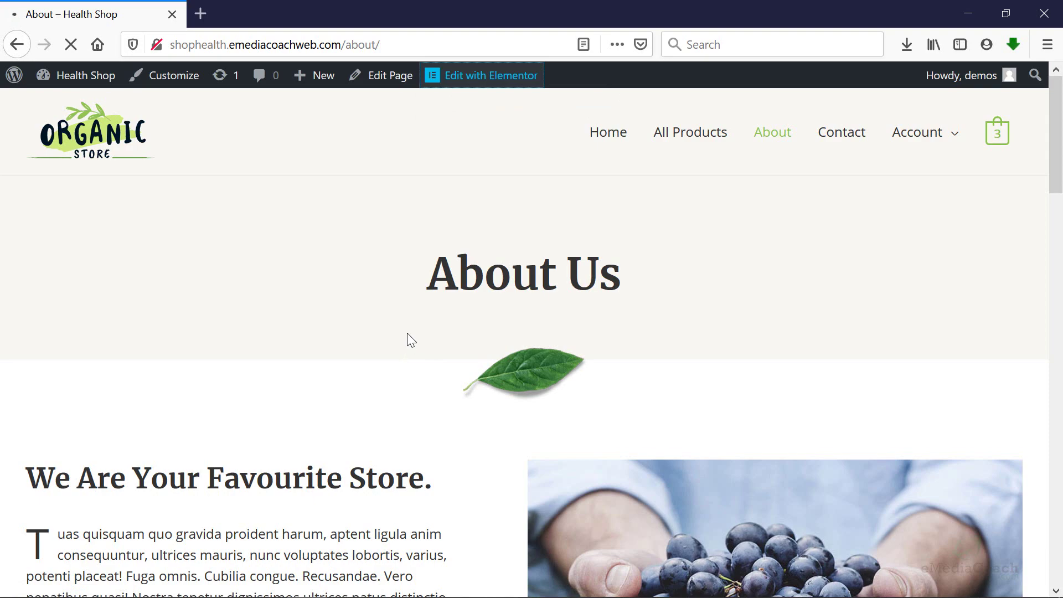
scroll(409, 341, down, 7)
scroll(409, 329, down, 10)
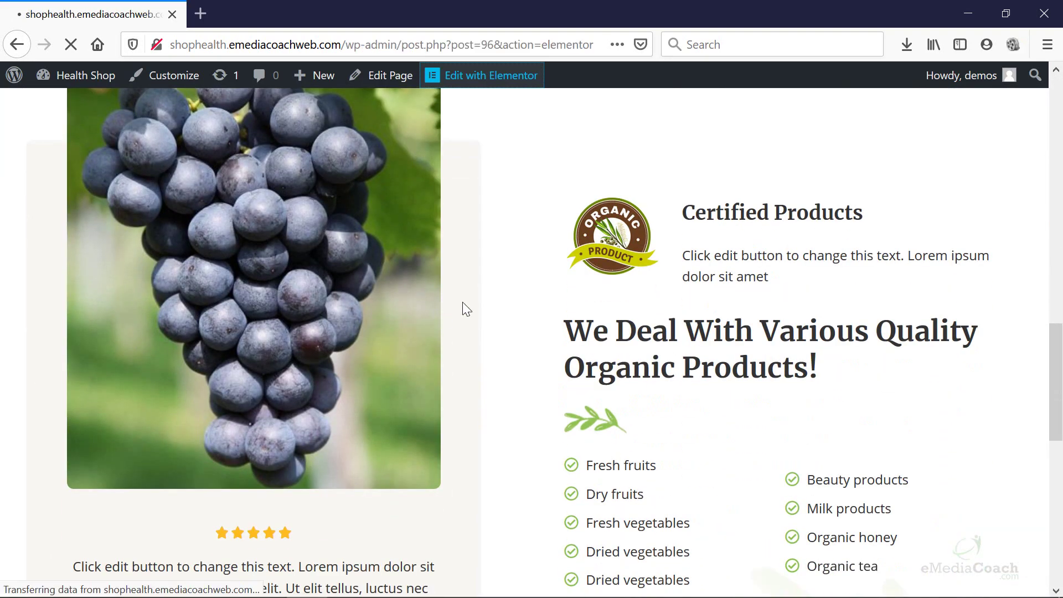
scroll(464, 300, down, 3)
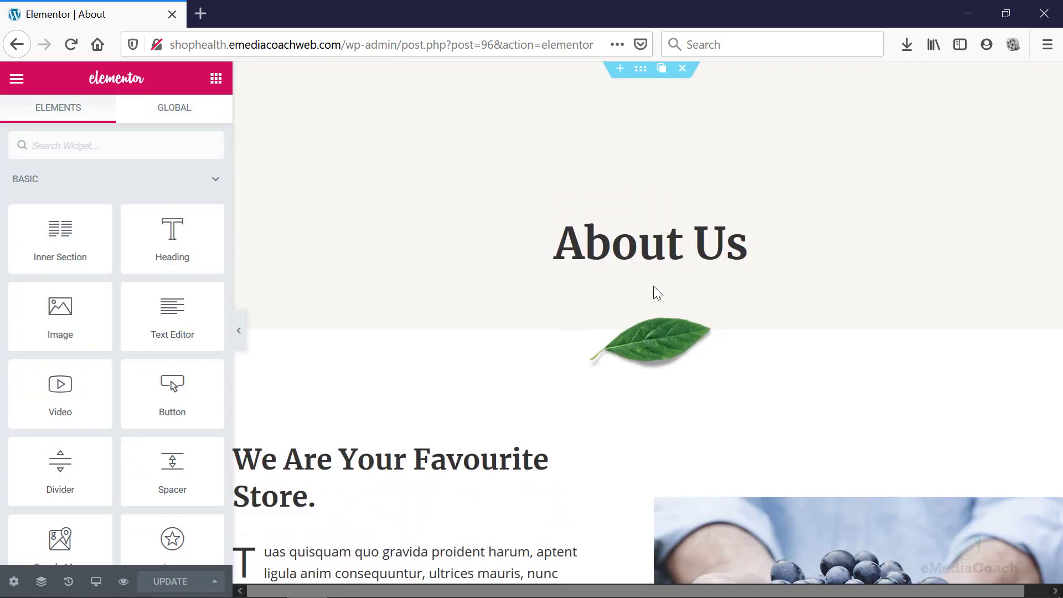
scroll(493, 368, down, 10)
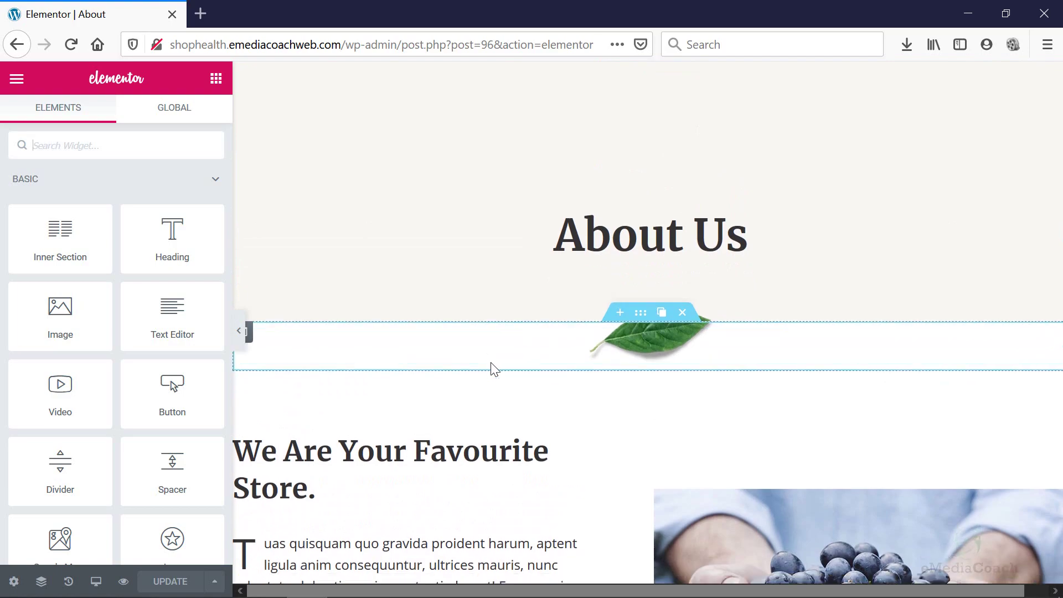
scroll(615, 365, down, 10)
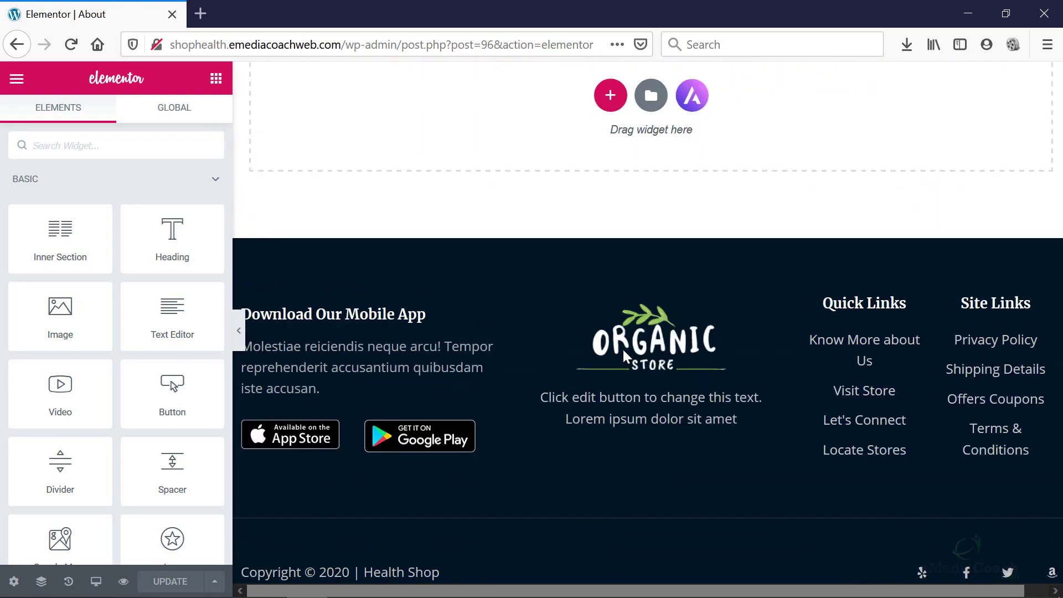
scroll(623, 350, up, 5)
scroll(451, 310, up, 5)
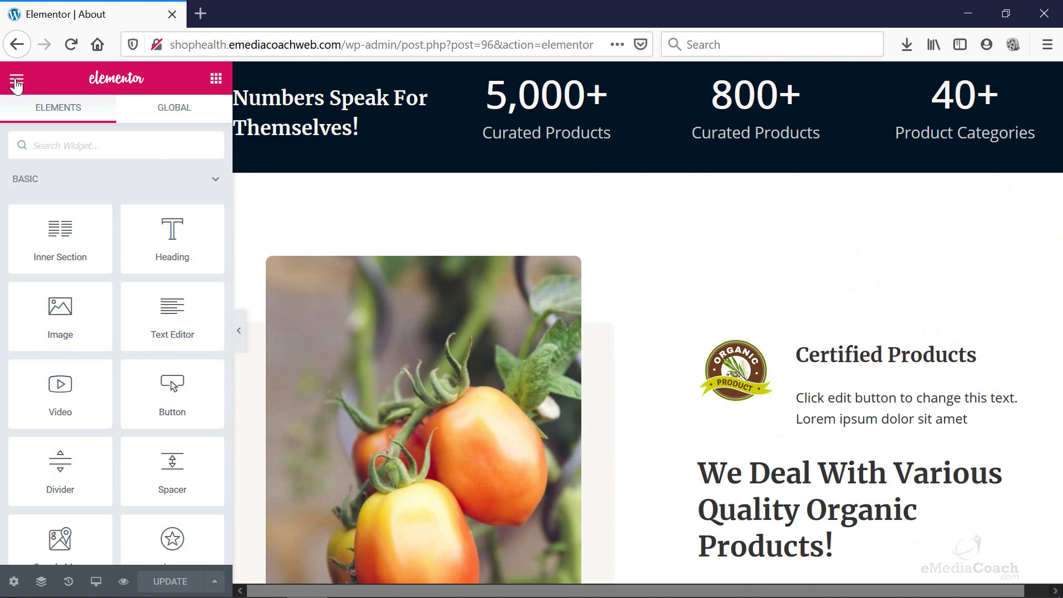
click(16, 82)
Exit Elementor to the dashboard, dismiss the welcome tour, and return to the Pages list.
click(130, 549)
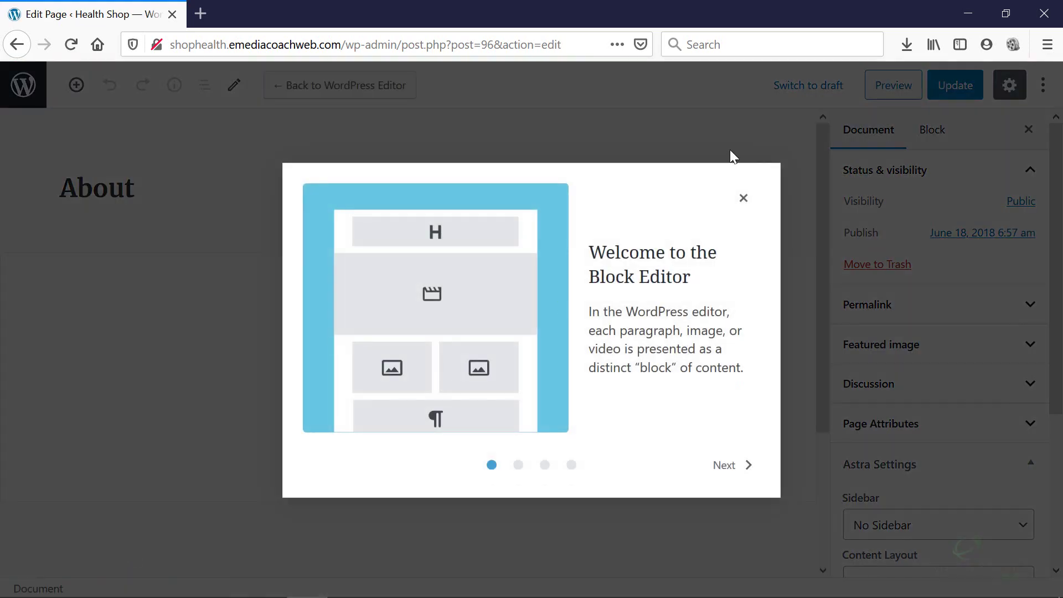
click(742, 199)
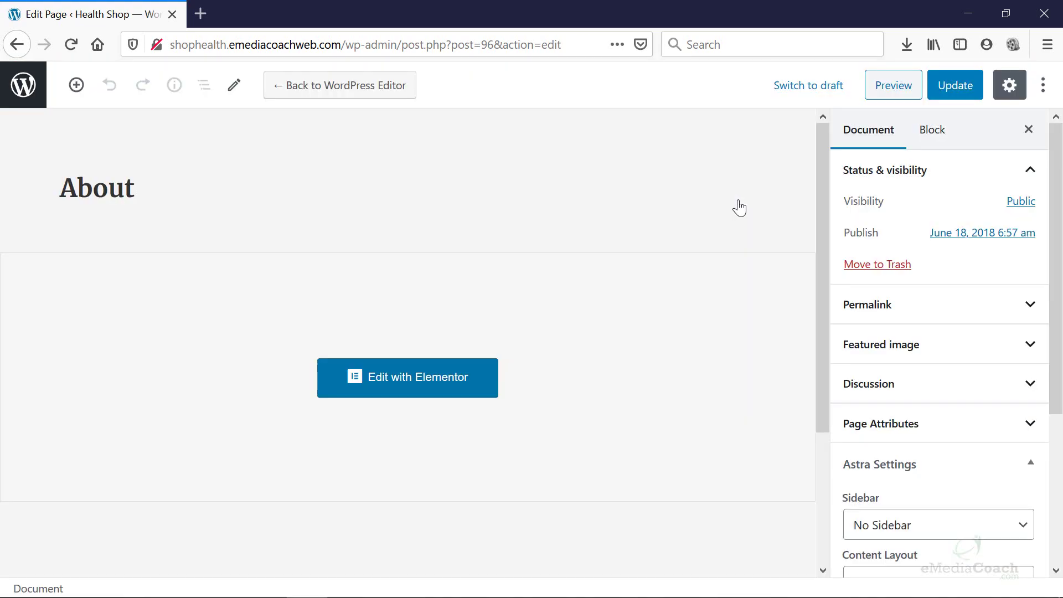
click(10, 86)
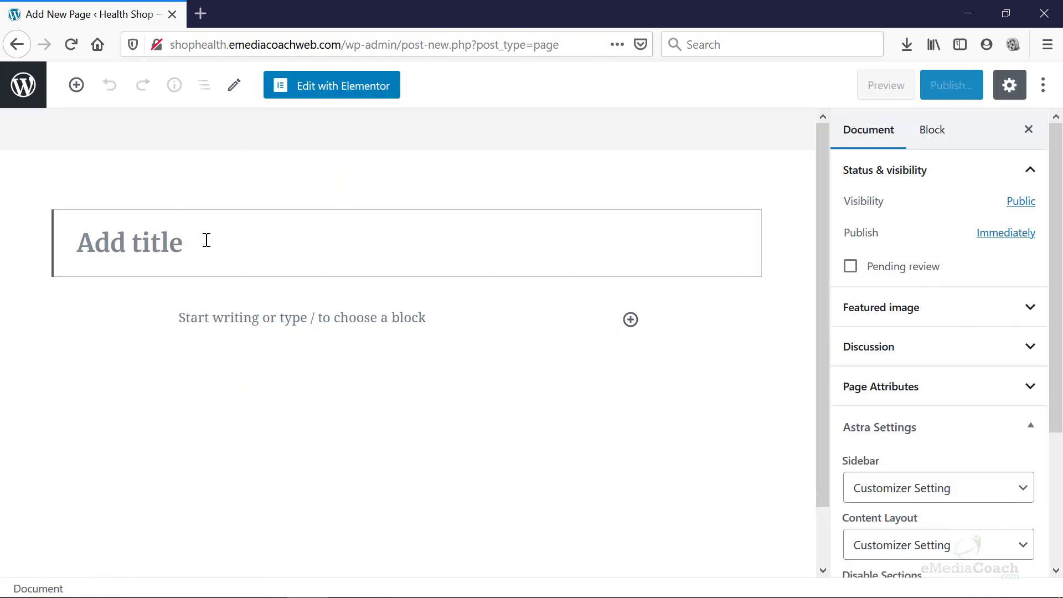
Create and publish a new page titled 'Our Story' at the our-story address.
text(O)
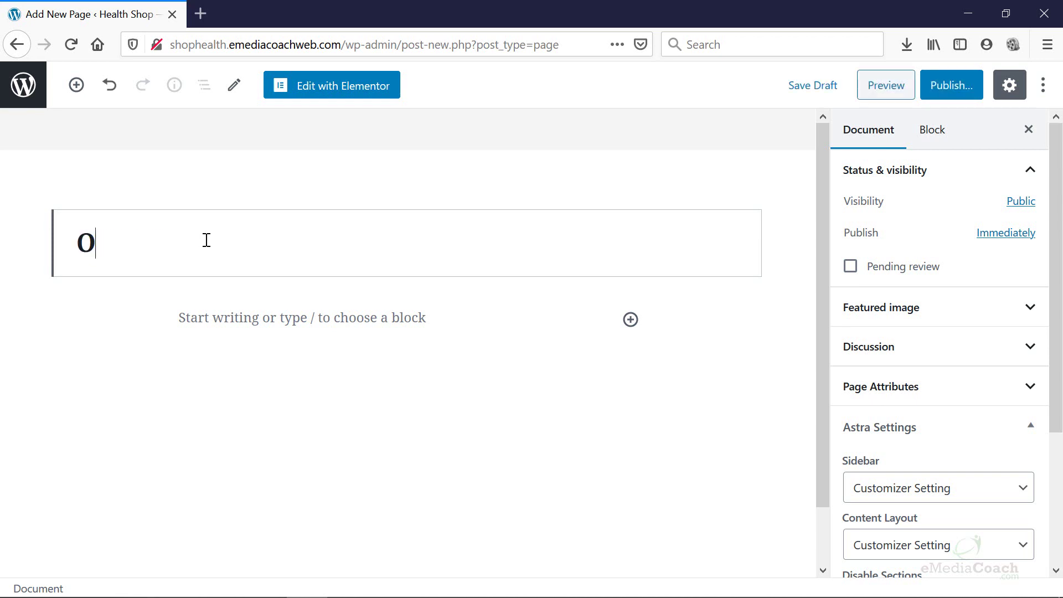
text(ur Story)
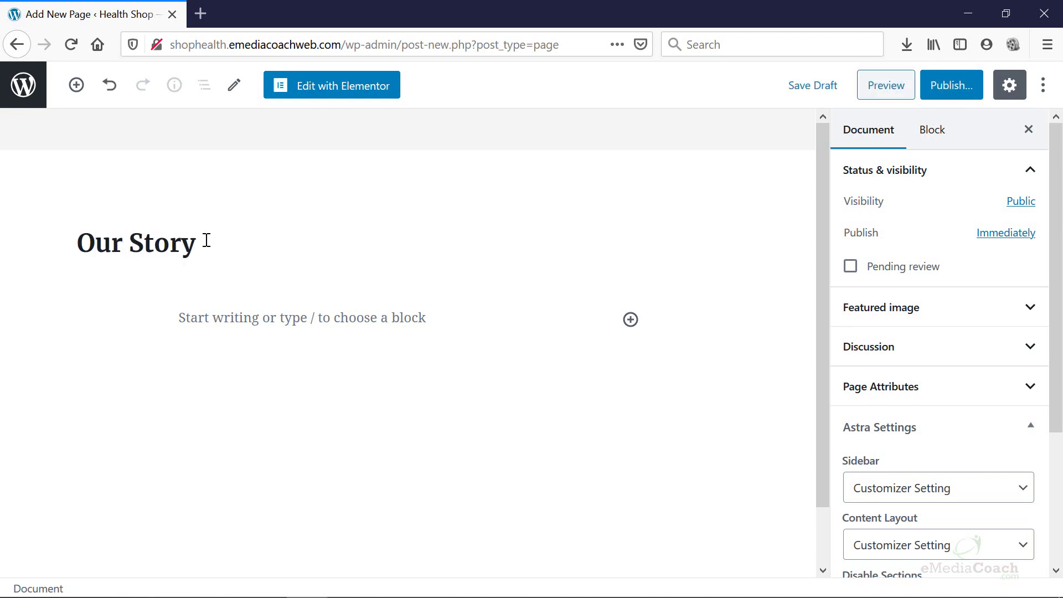
click(956, 91)
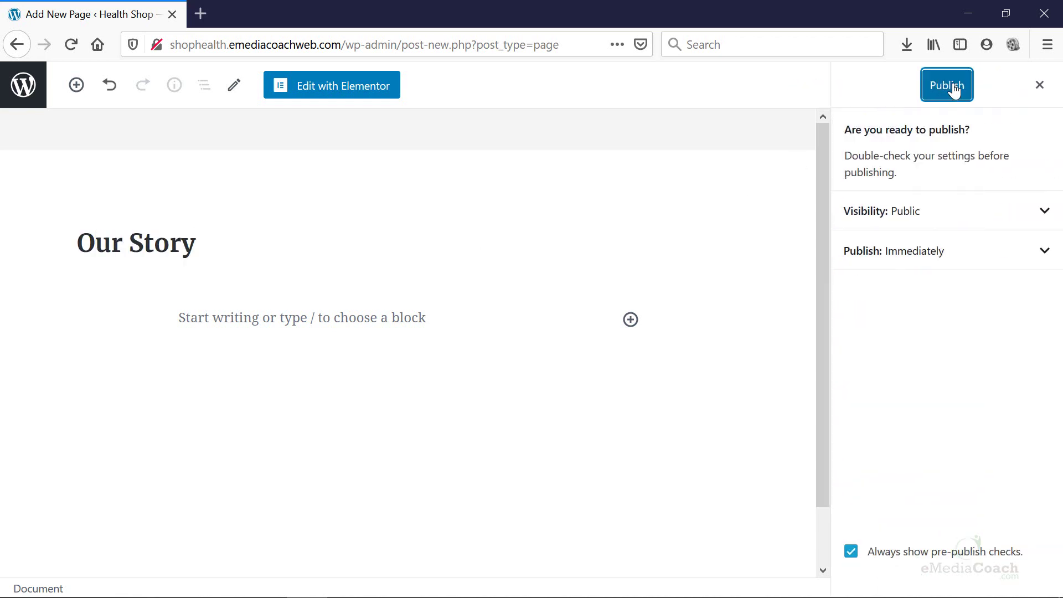
click(955, 91)
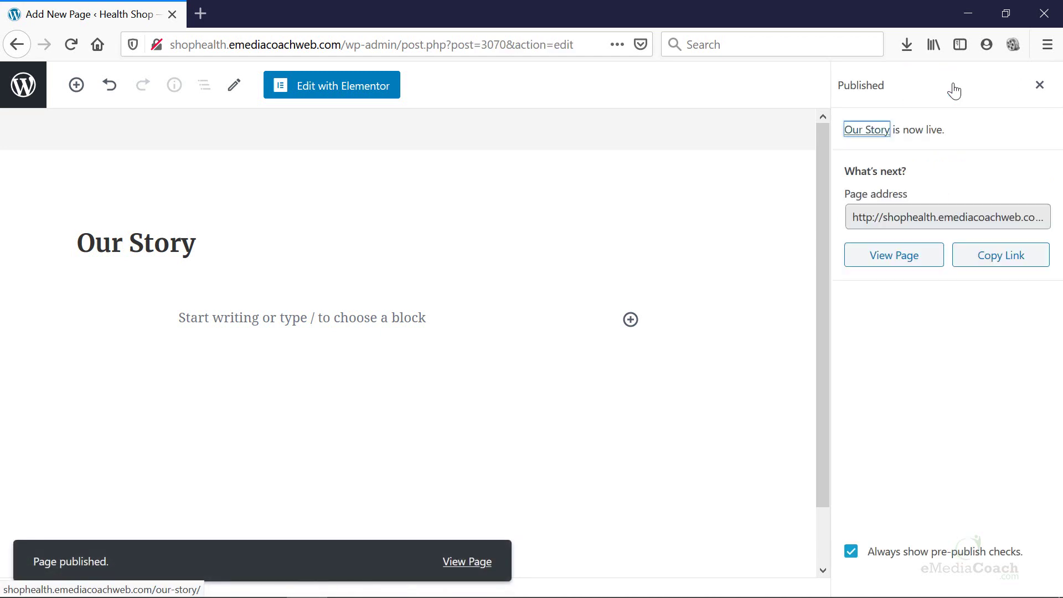
click(997, 213)
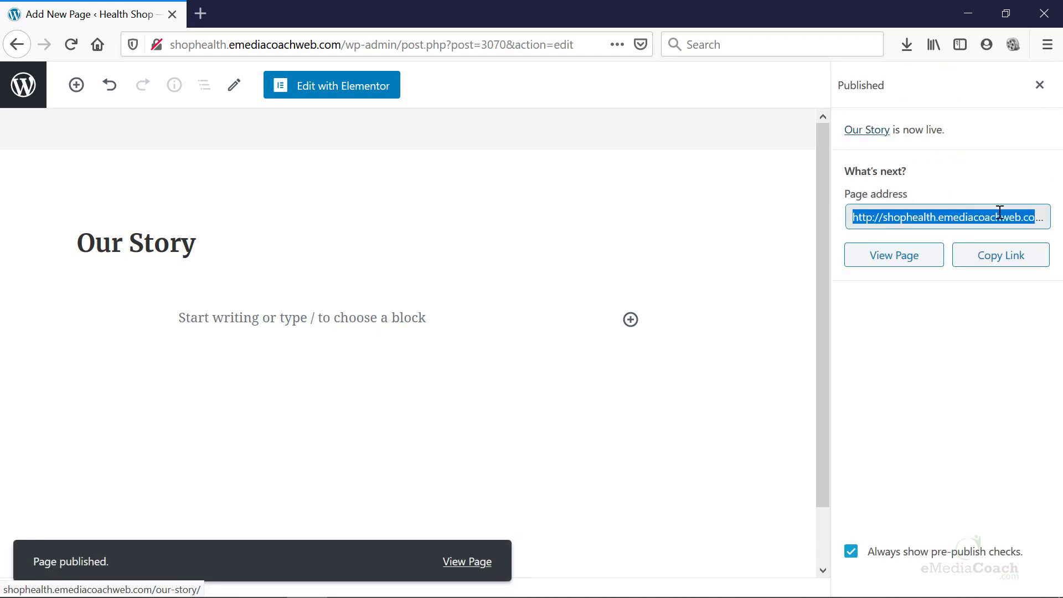
click(994, 218)
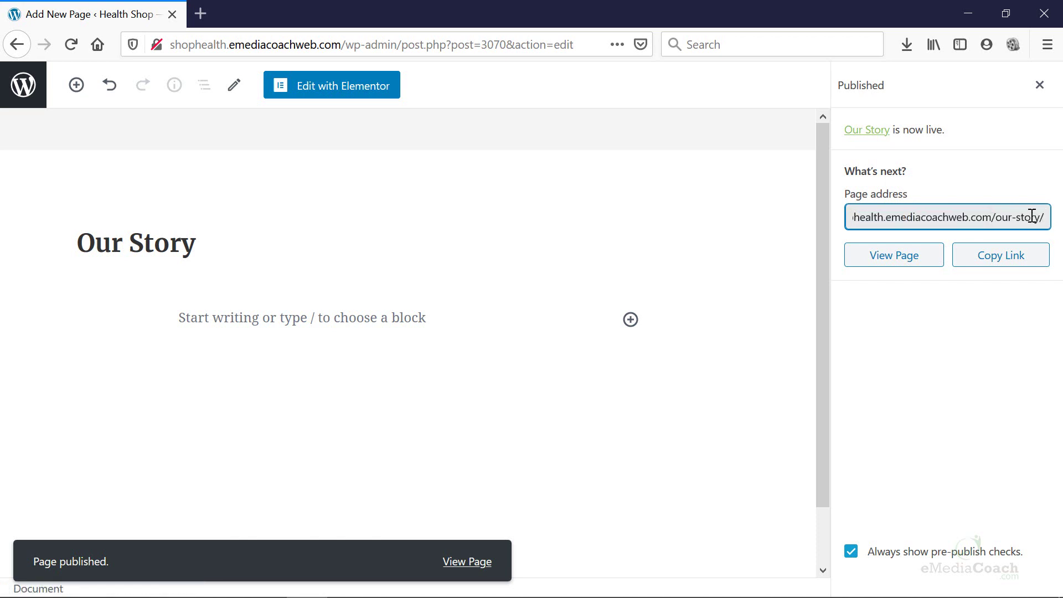
click(365, 93)
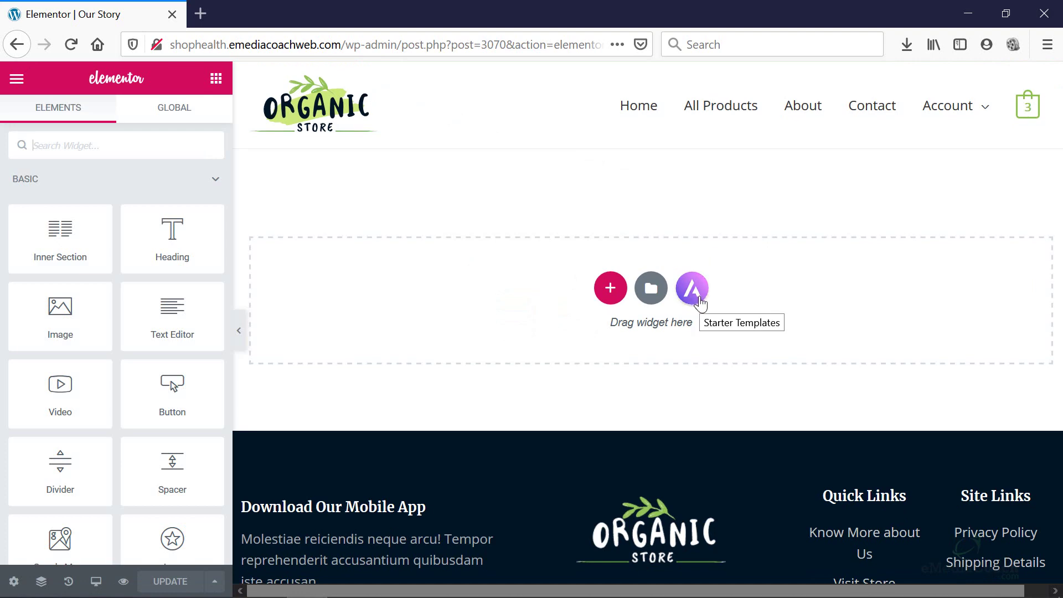
From the empty Our Story section, open the Astra Starter Templates library instead of a column layout.
click(610, 293)
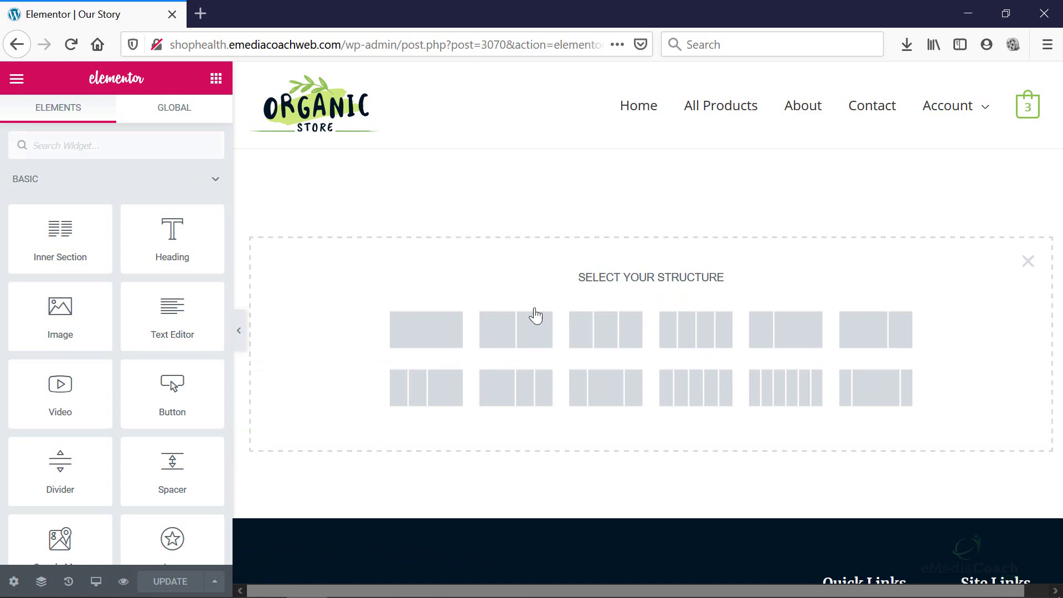
click(1028, 261)
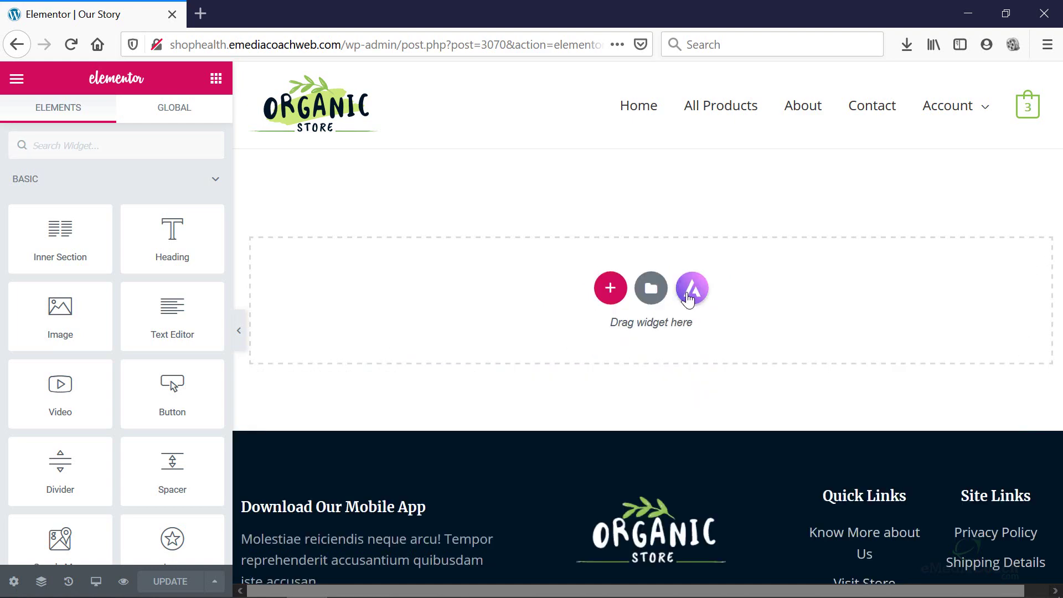
click(690, 292)
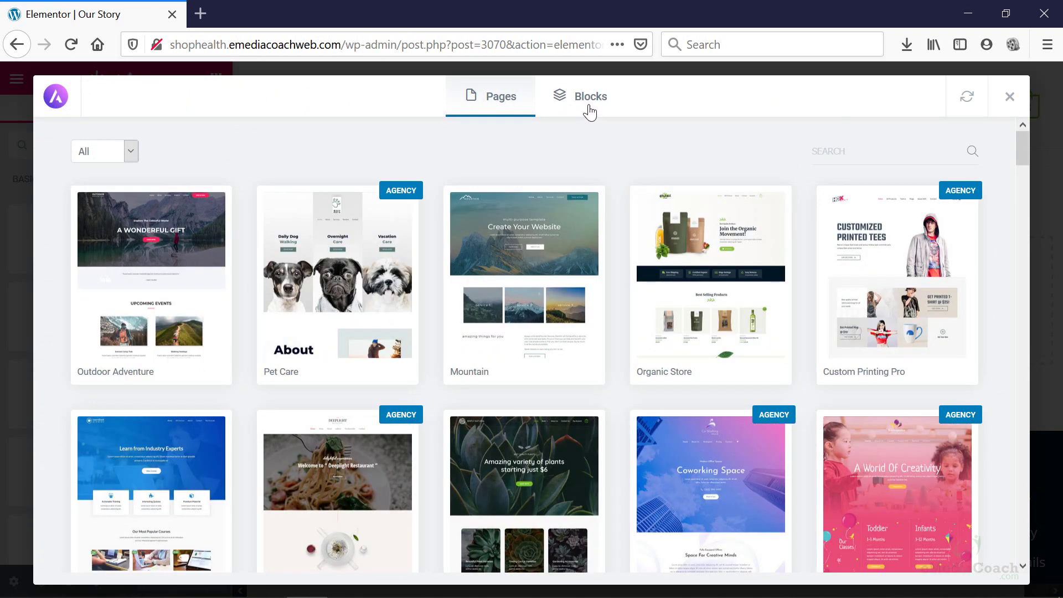
Browse the Astra full-page template kits after briefly checking the blocks view.
click(588, 105)
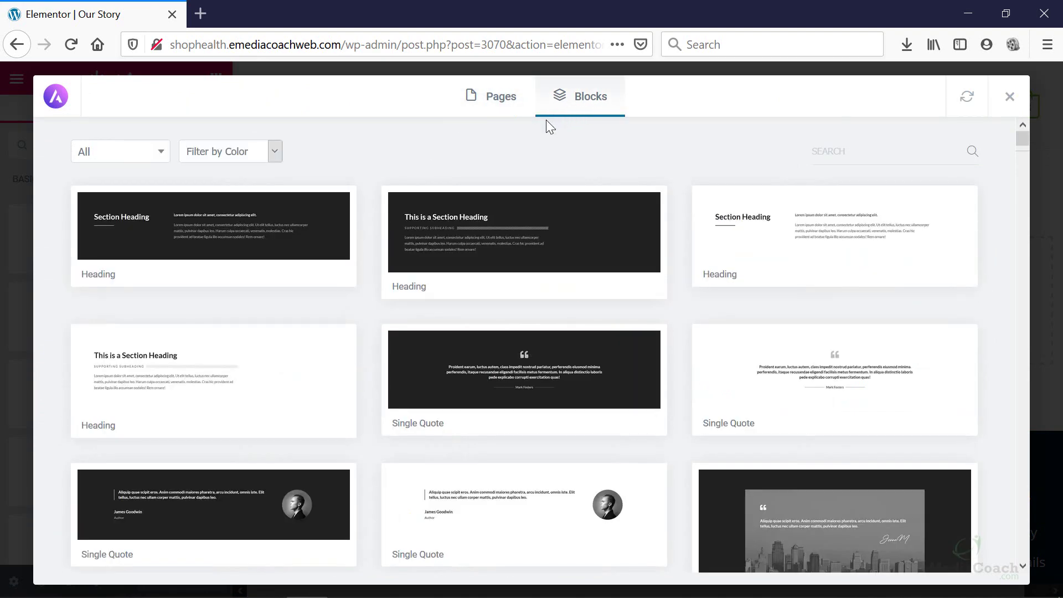
click(499, 103)
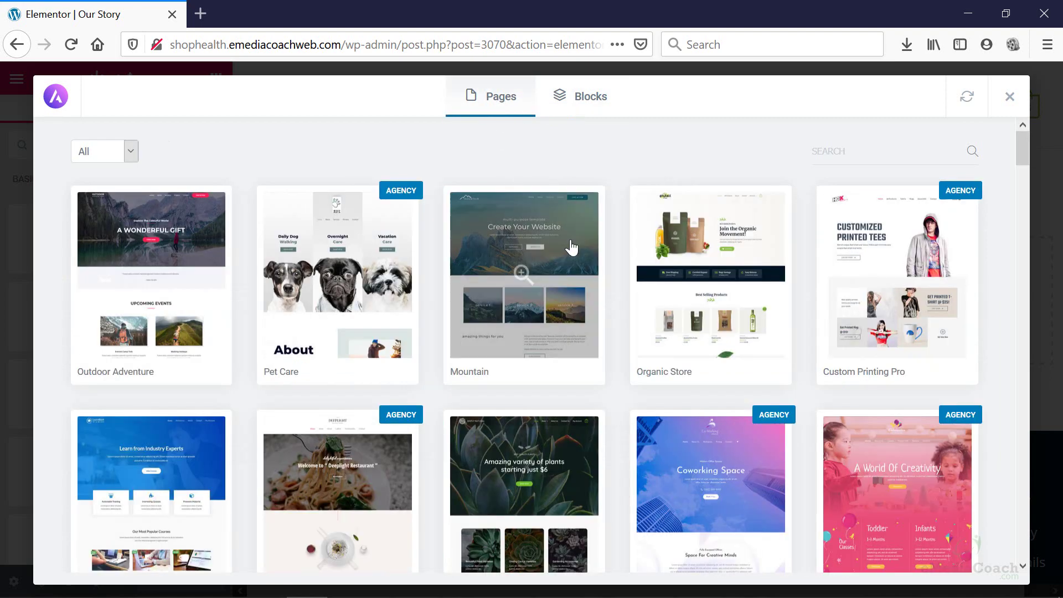
scroll(857, 299, down, 5)
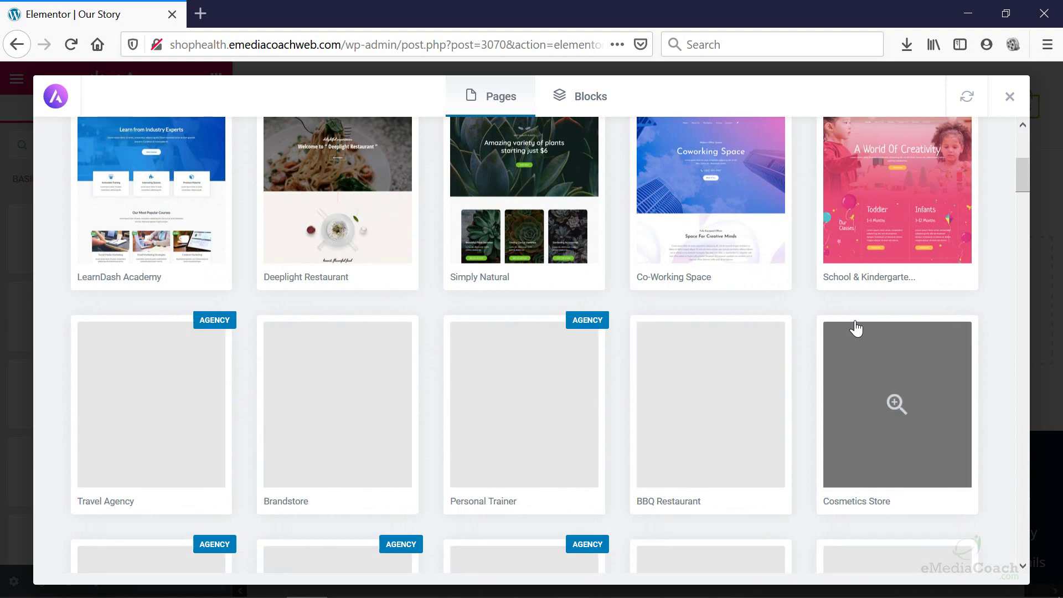
scroll(857, 328, down, 1)
scroll(841, 326, down, 9)
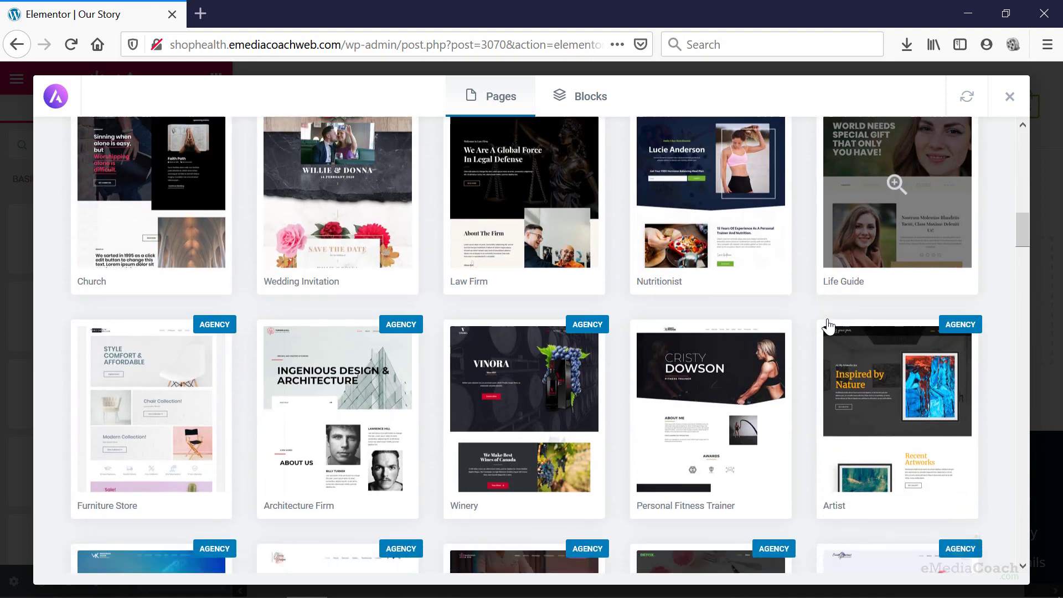
scroll(828, 327, down, 5)
scroll(826, 327, down, 4)
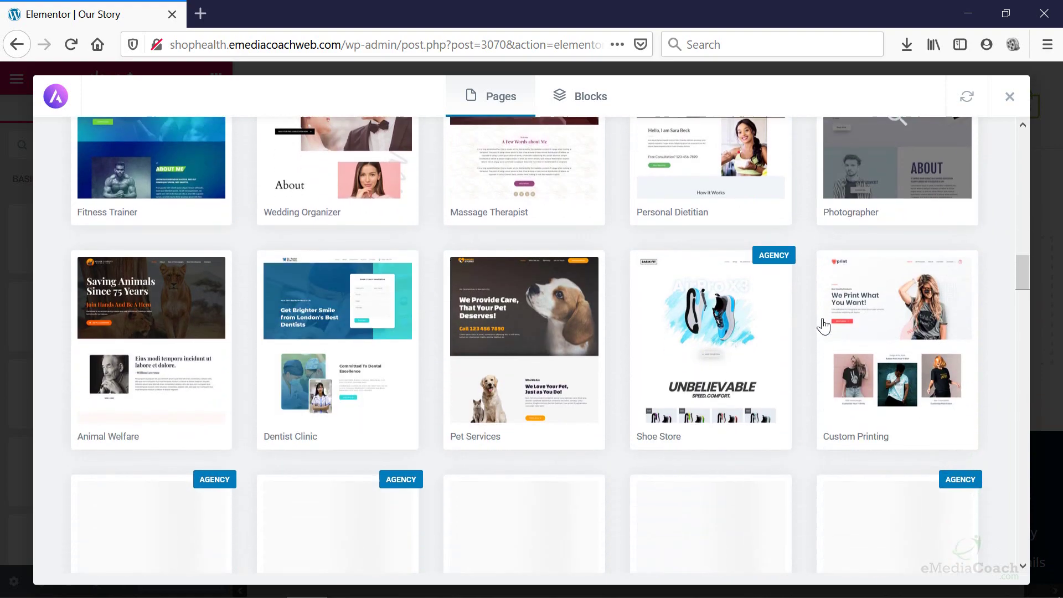
scroll(822, 327, down, 8)
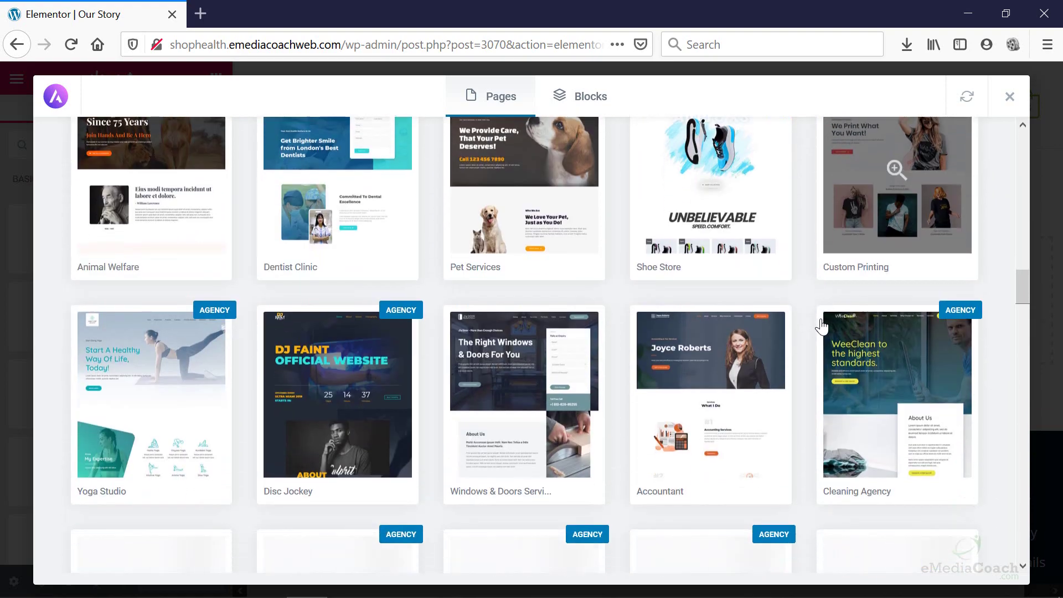
scroll(822, 327, down, 14)
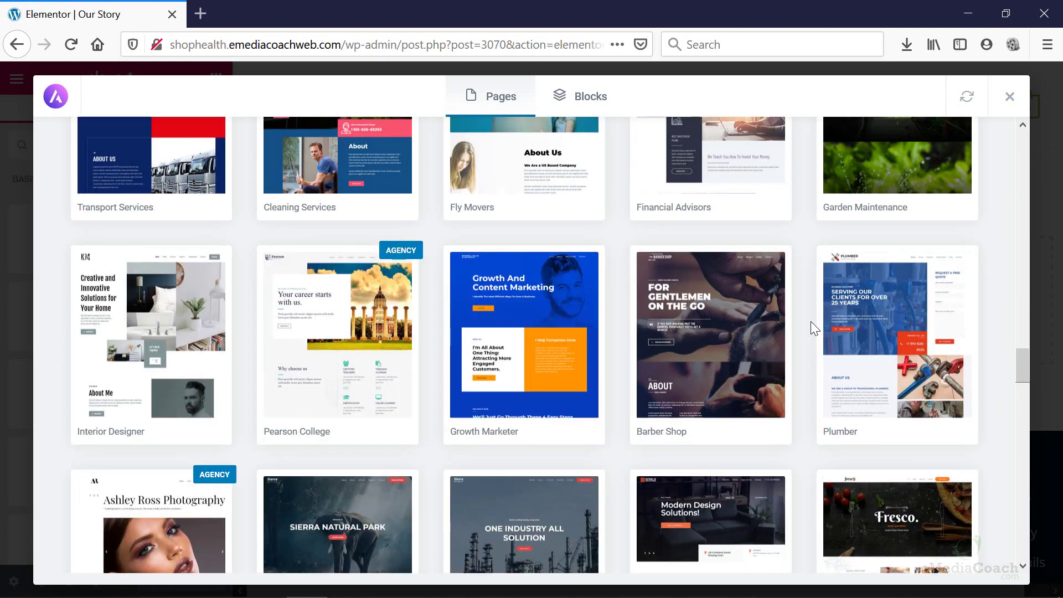
scroll(811, 329, down, 3)
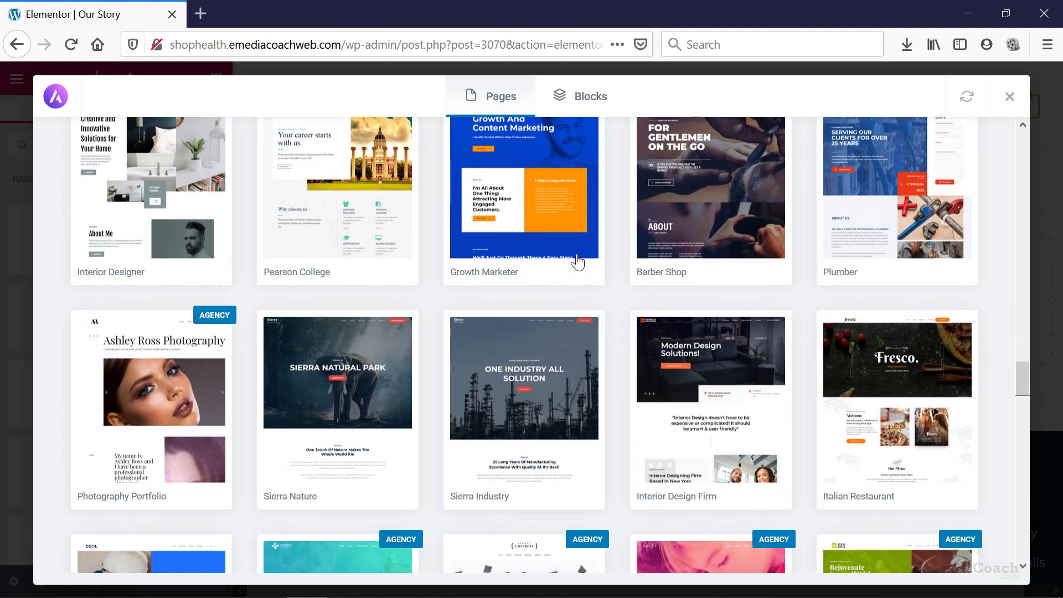
scroll(562, 266, up, 3)
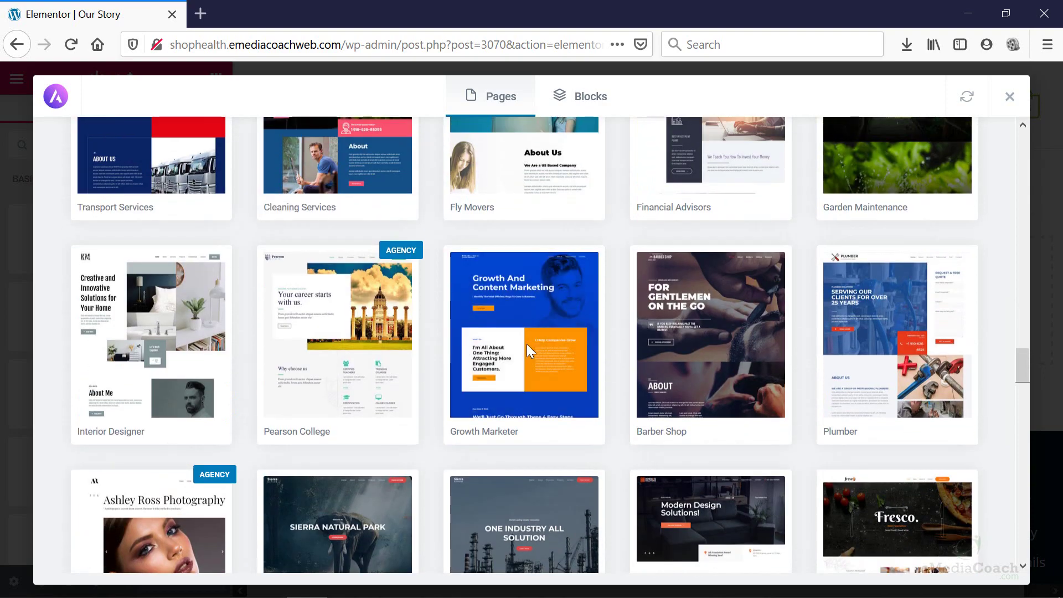
Import the Growth Marketer kit's About page template into the Our Story page.
click(519, 364)
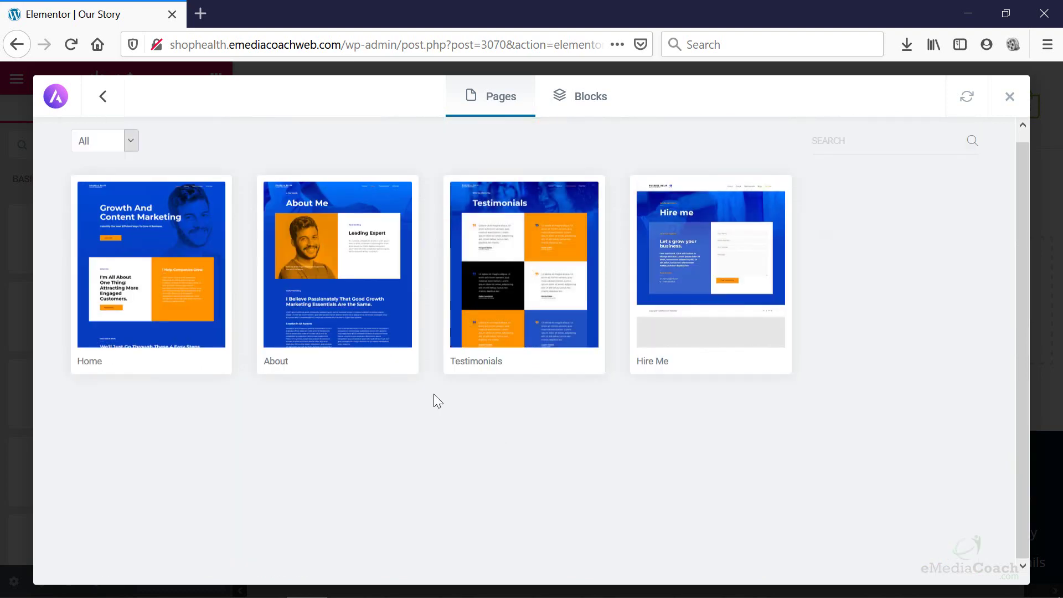
click(347, 276)
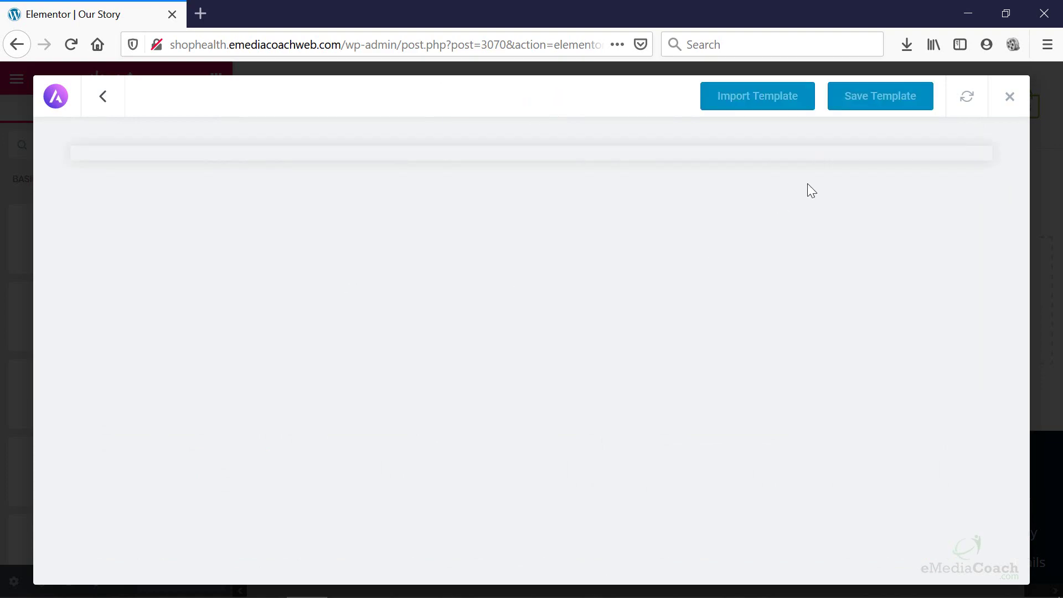
scroll(772, 299, down, 8)
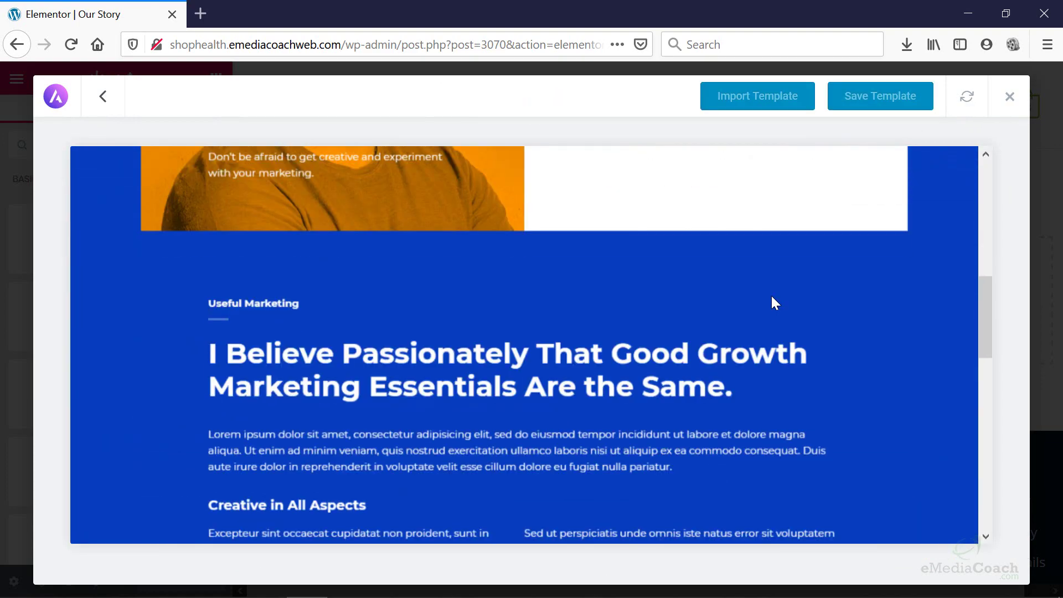
scroll(772, 299, down, 10)
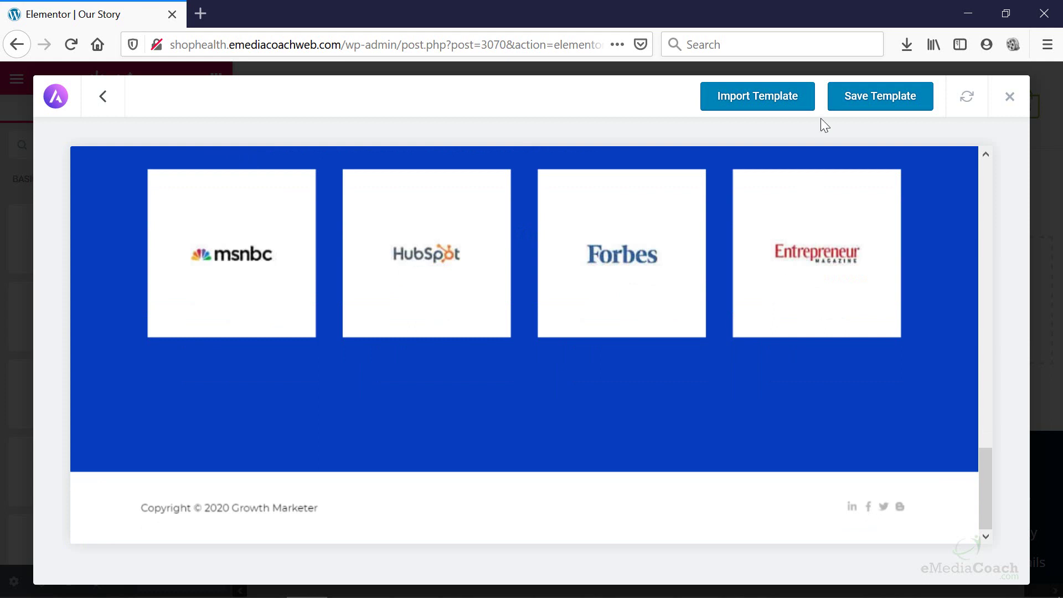
click(769, 104)
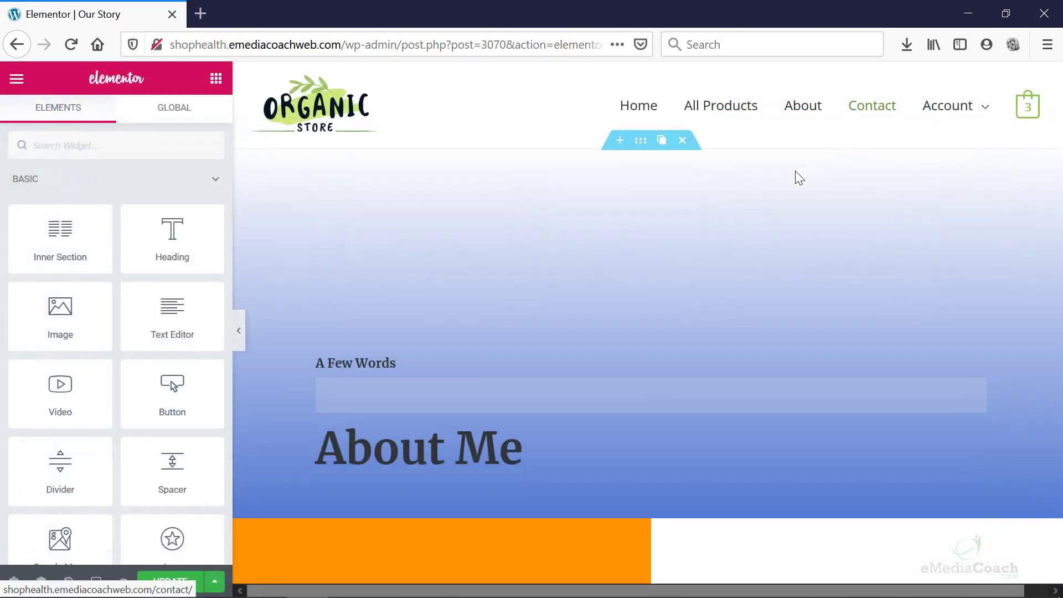
scroll(702, 215, down, 5)
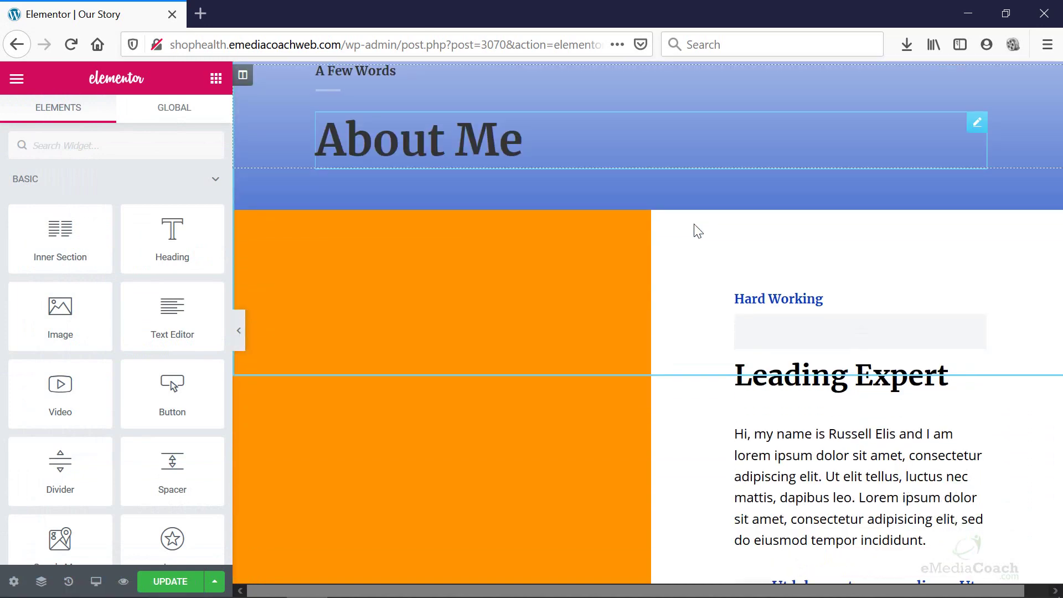
Save the Our Story page with the imported About template using UPDATE.
scroll(697, 232, down, 1)
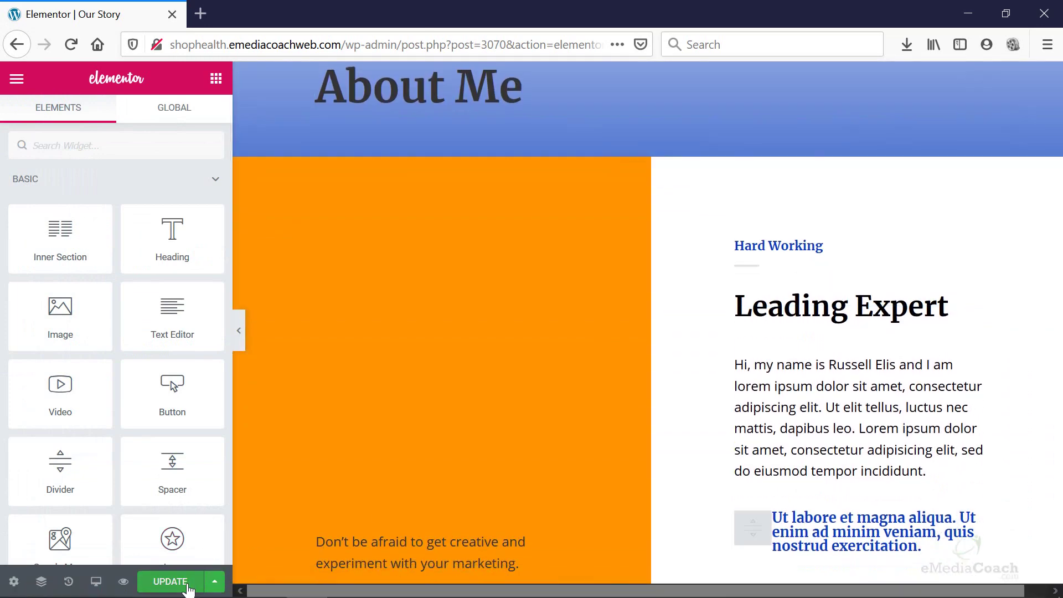
click(188, 581)
scroll(782, 272, down, 1)
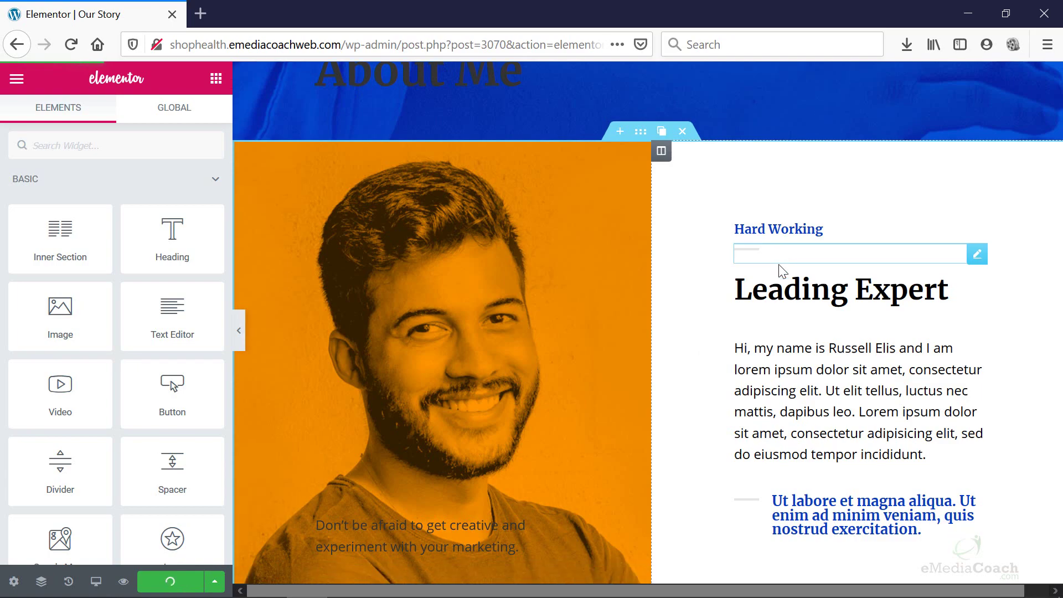
scroll(782, 271, down, 15)
scroll(748, 266, up, 5)
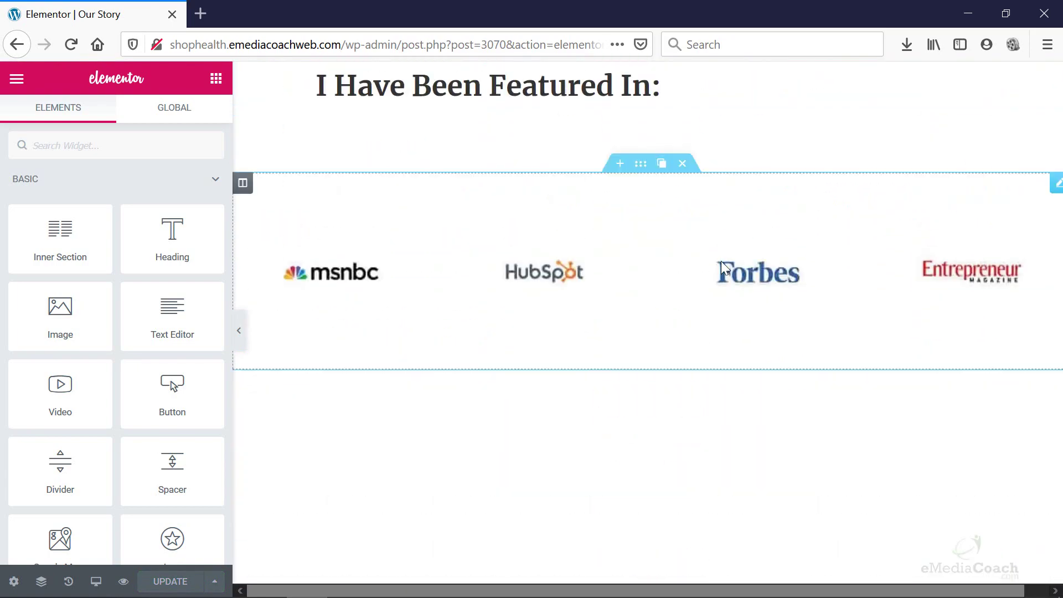
Select the logo carousel and move down to the empty section above the footer.
click(563, 285)
scroll(562, 284, up, 10)
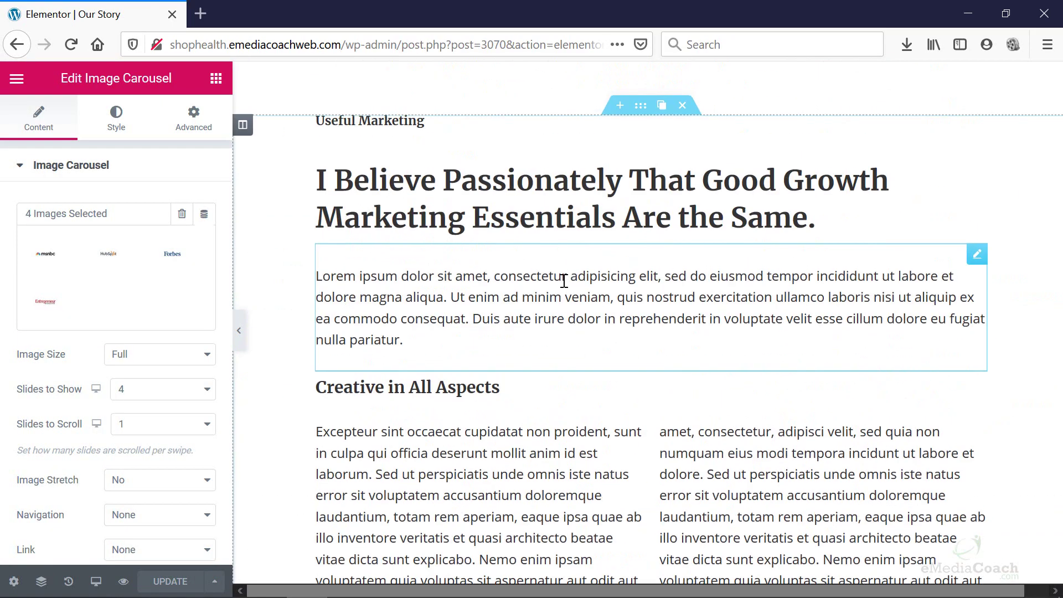
scroll(609, 280, down, 10)
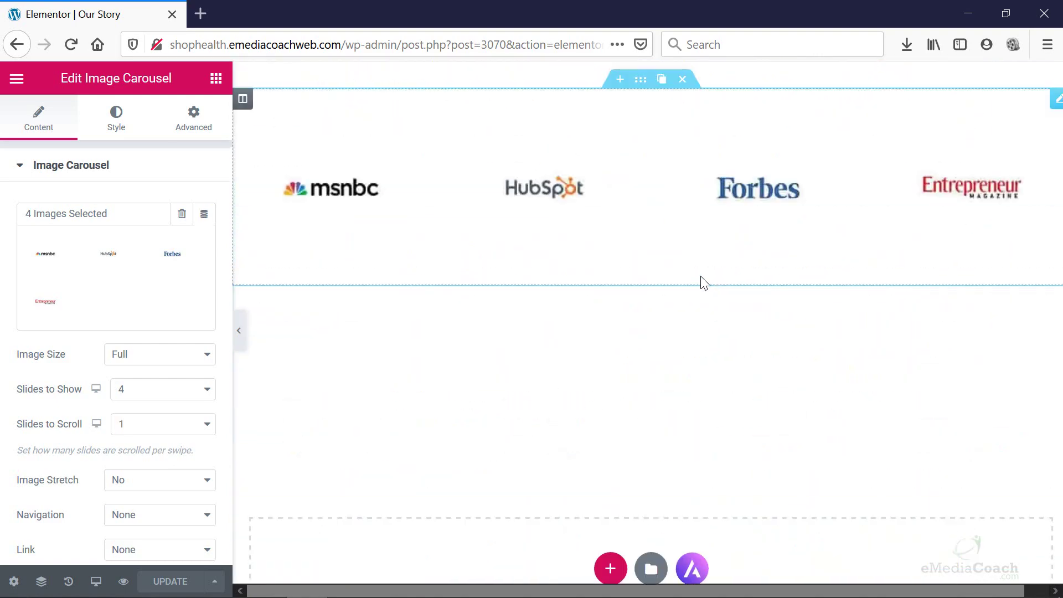
scroll(731, 310, down, 5)
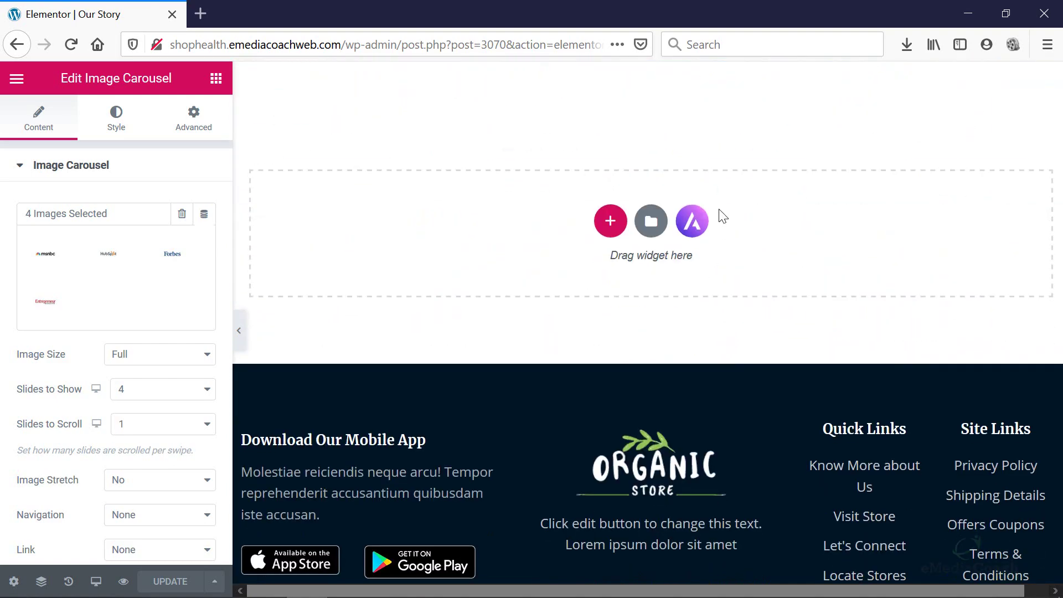
Open the Astra template library in the empty section and browse its Blocks tab.
click(698, 228)
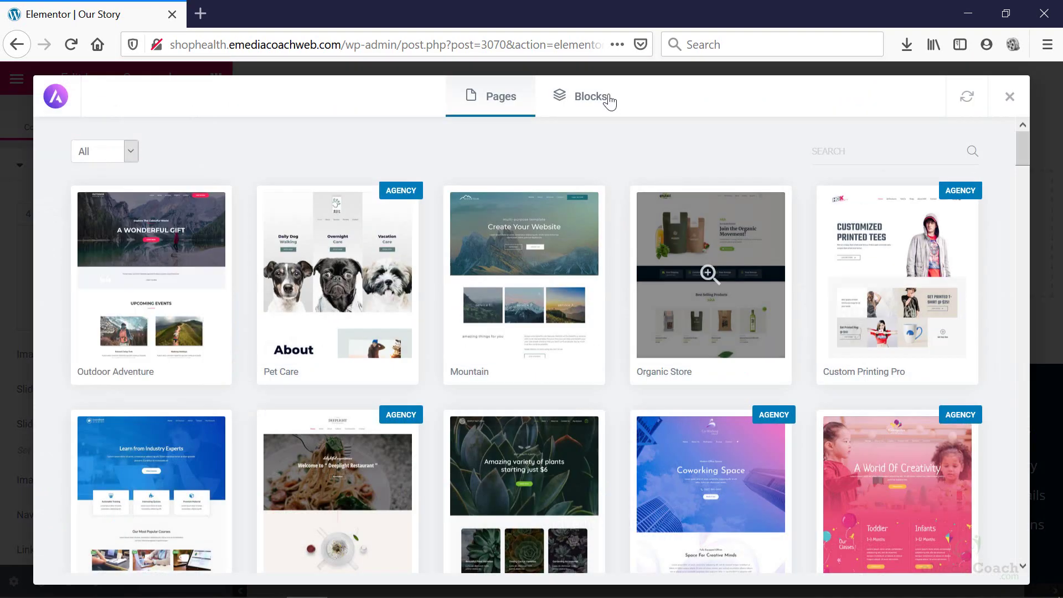
click(604, 97)
scroll(675, 249, down, 5)
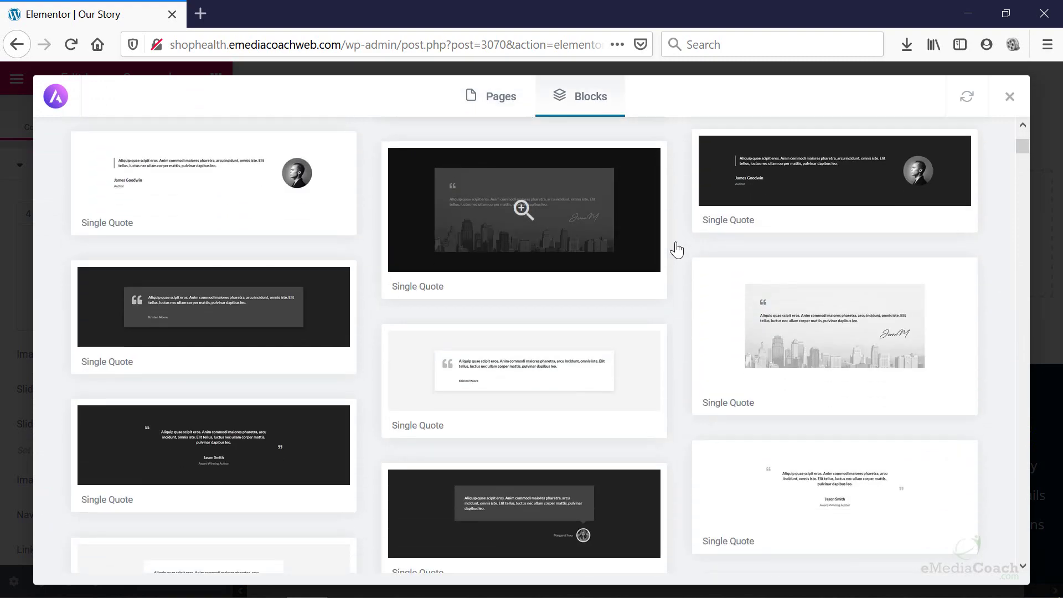
scroll(677, 250, down, 10)
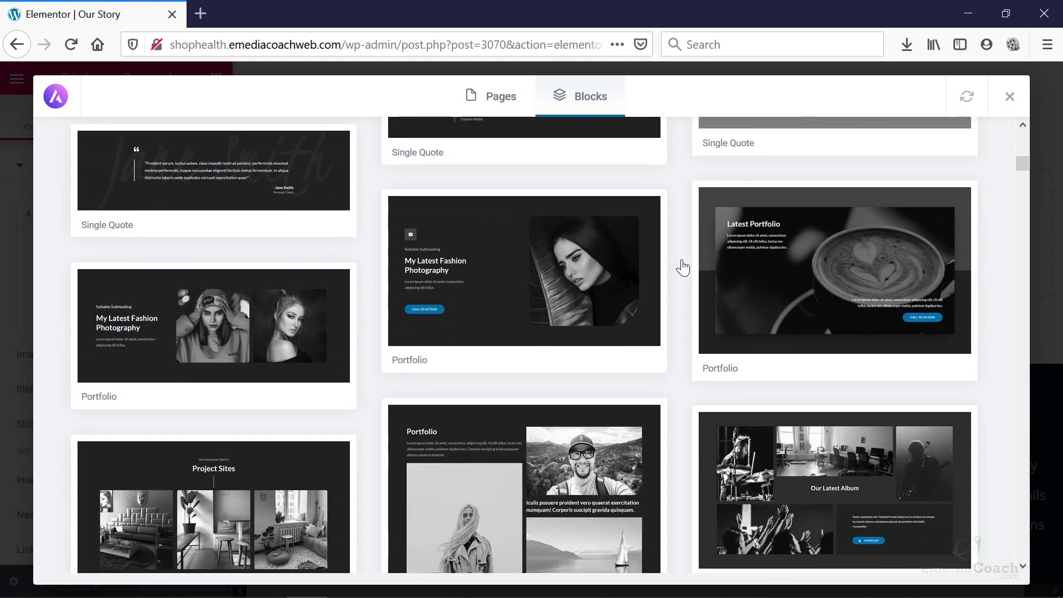
scroll(717, 356, down, 5)
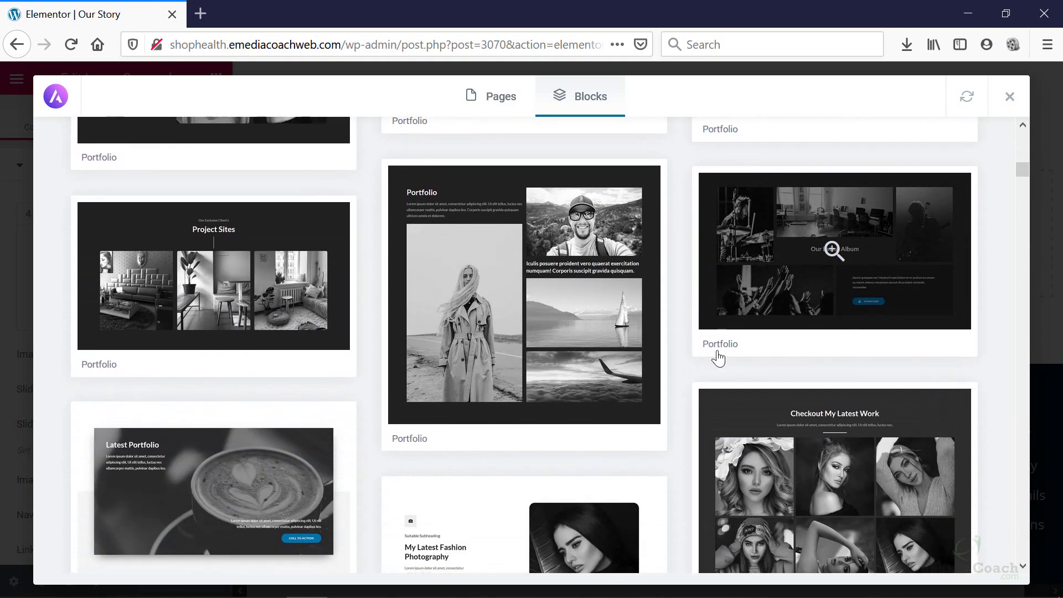
scroll(718, 359, down, 3)
scroll(702, 371, down, 8)
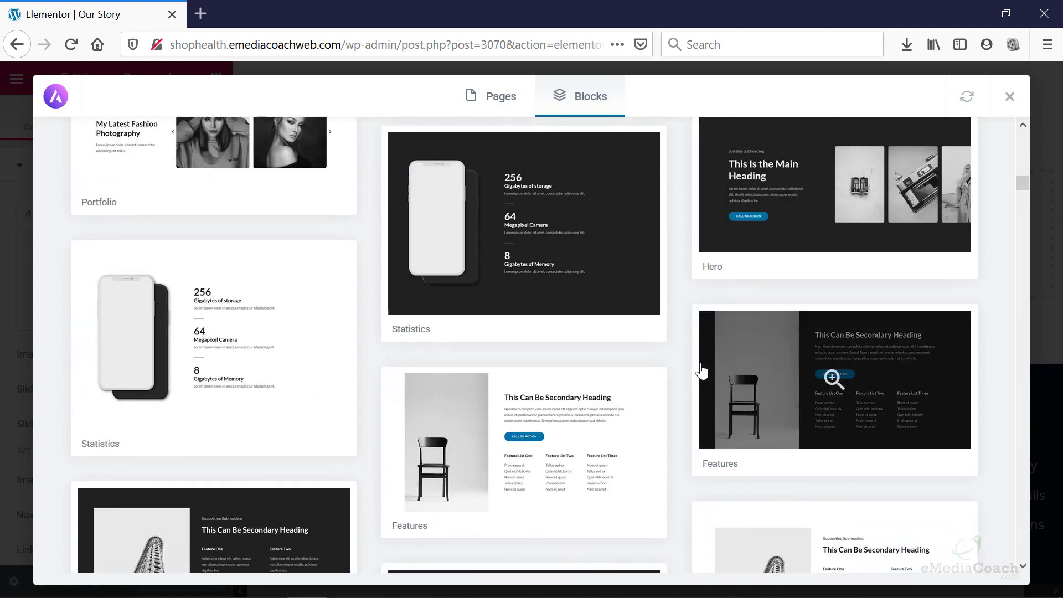
scroll(702, 371, down, 7)
scroll(701, 372, down, 7)
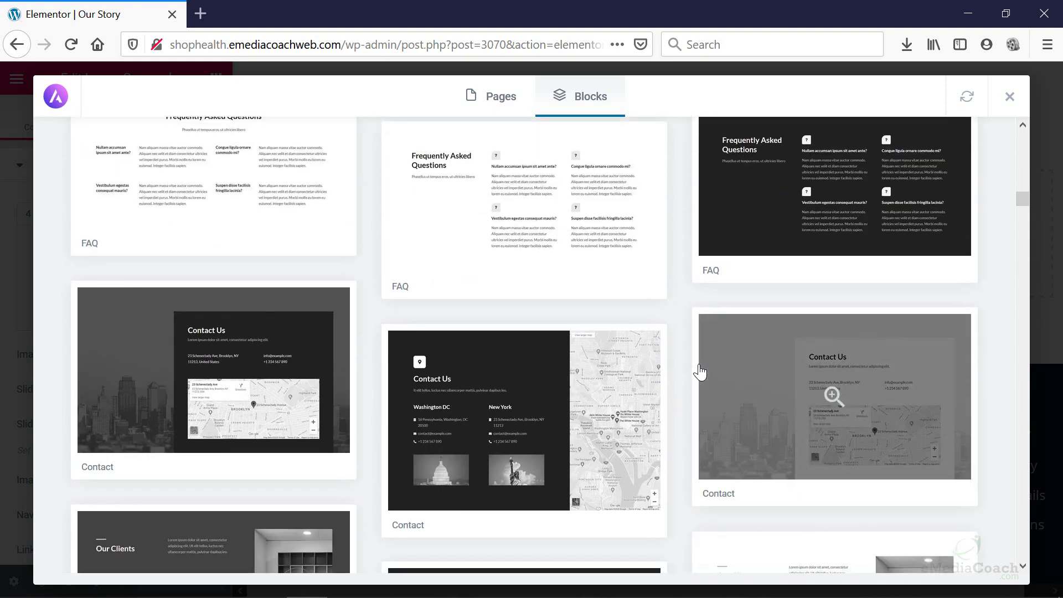
scroll(695, 371, down, 8)
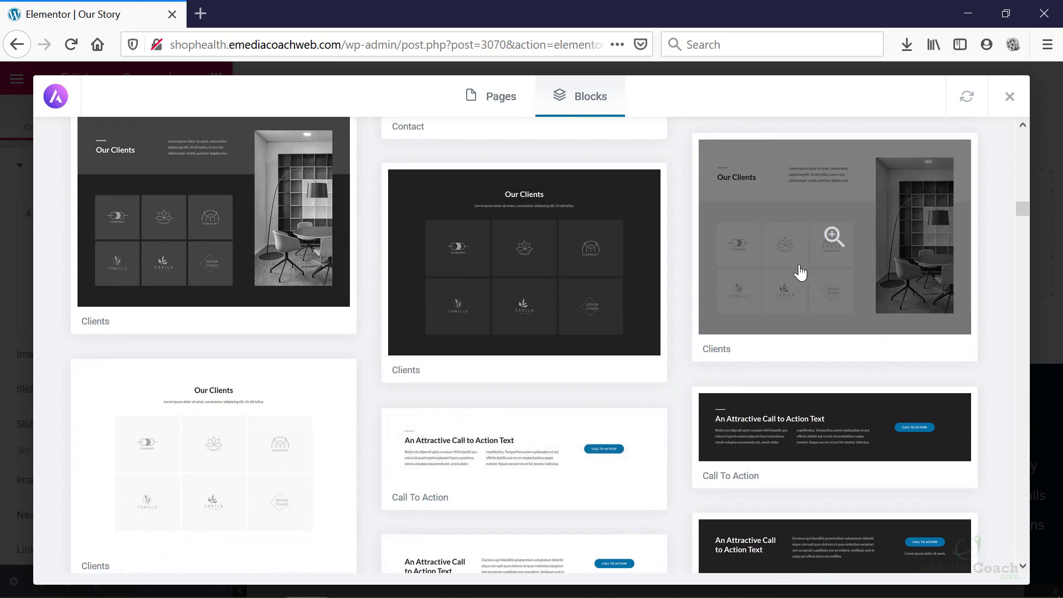
Preview the dark Hero block with the photo carousel and import it.
scroll(799, 273, up, 8)
scroll(799, 273, up, 8)
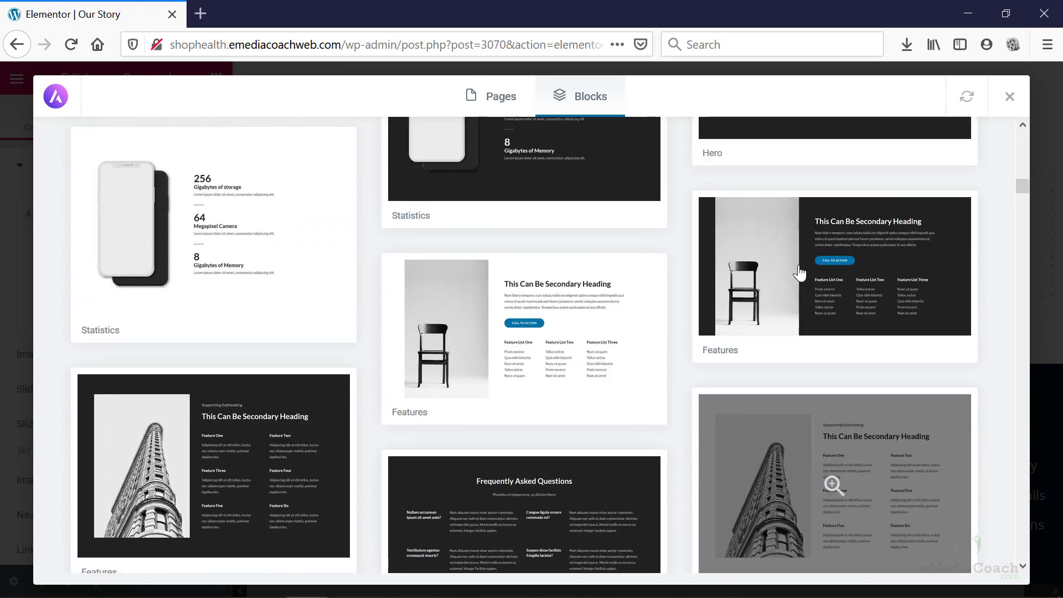
scroll(799, 273, down, 10)
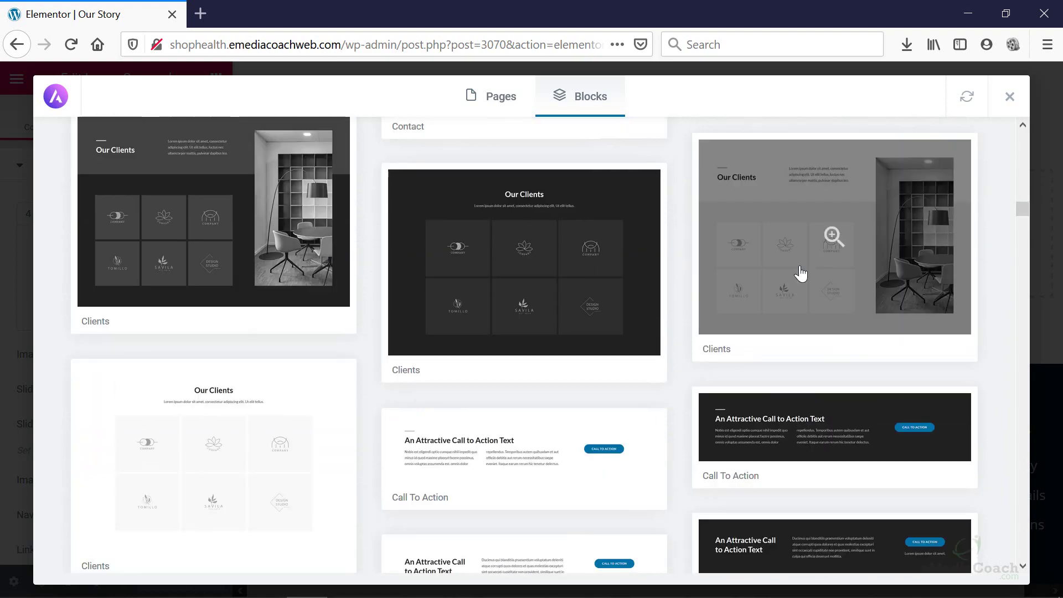
scroll(812, 269, up, 10)
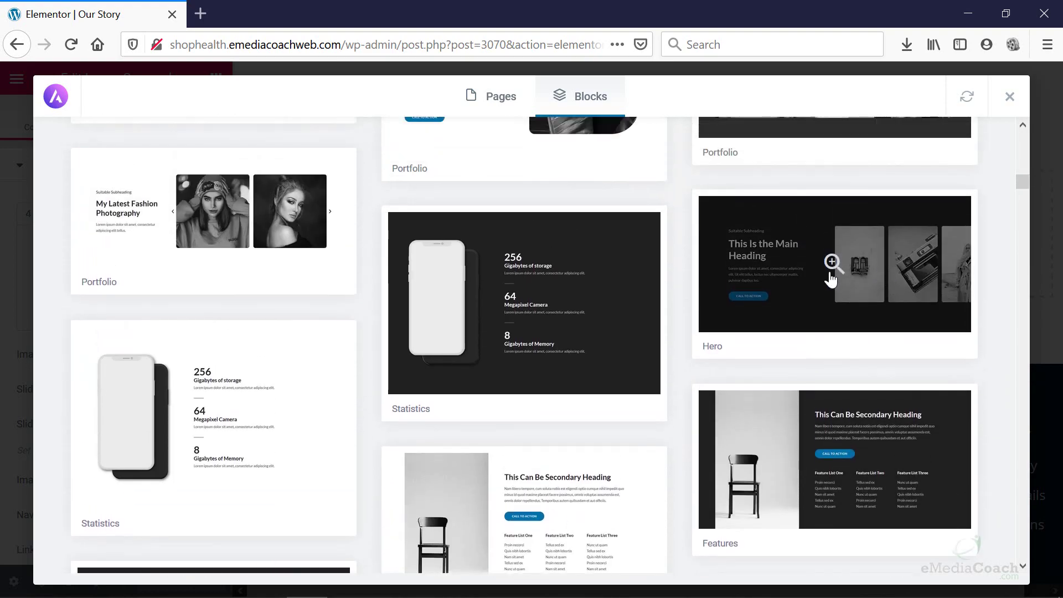
click(812, 298)
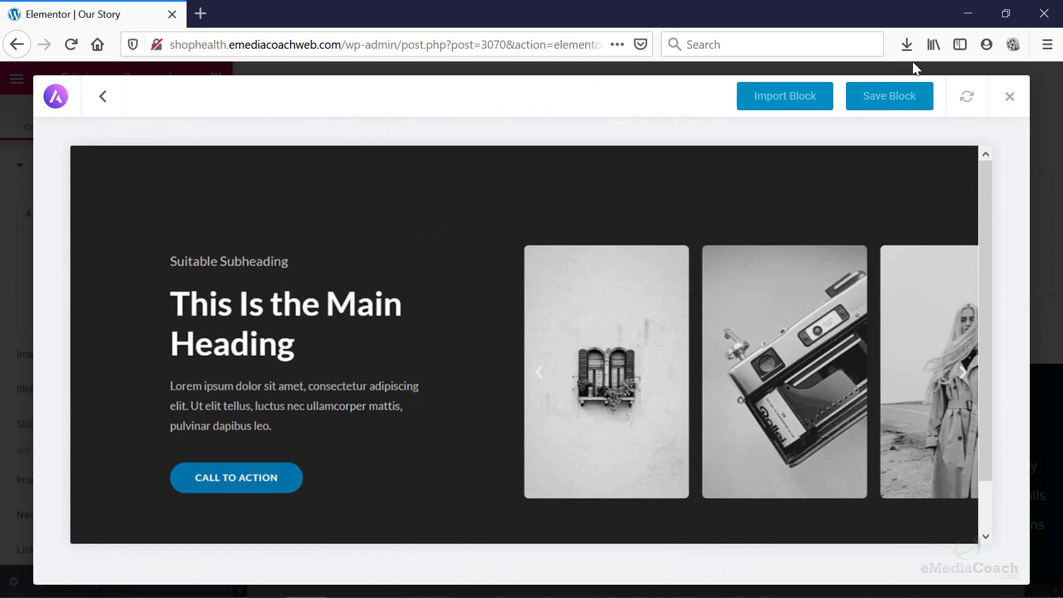
click(791, 105)
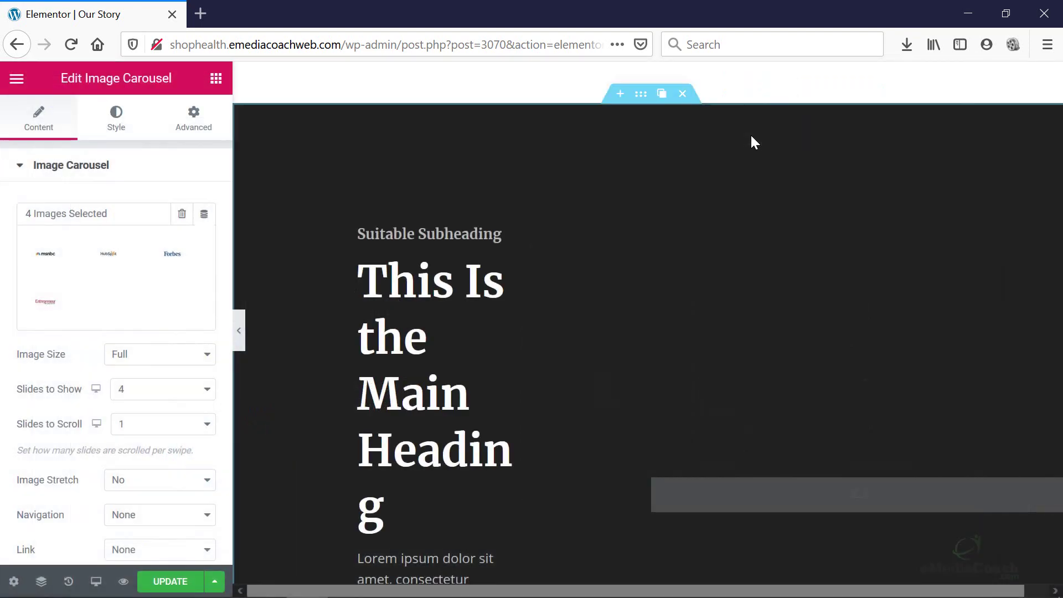
Add the tin, both grape photos, sprinkler and juice bottle images to the carousel gallery.
scroll(688, 212, up, 5)
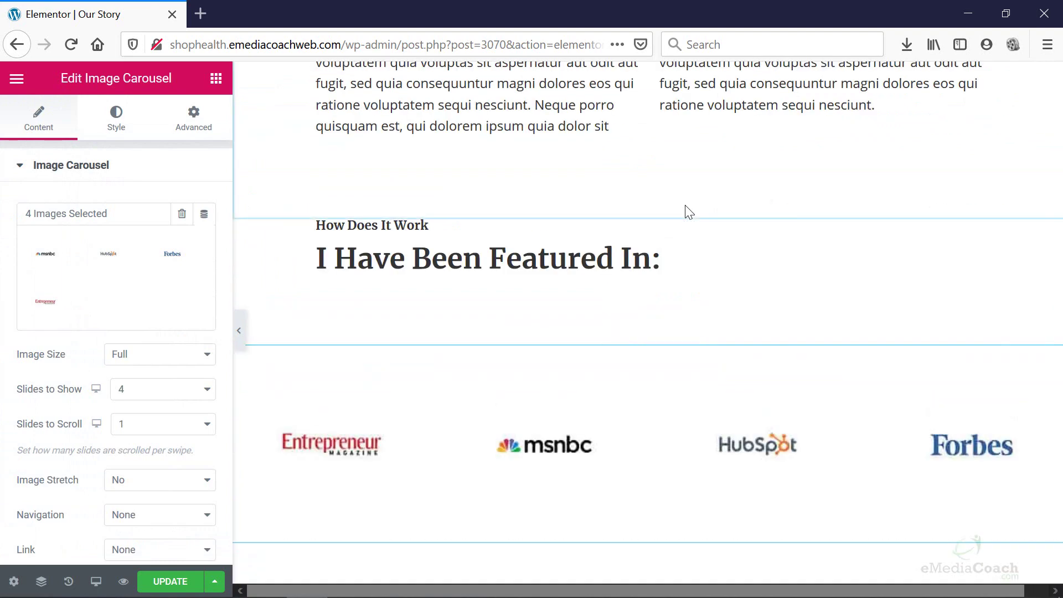
scroll(689, 210, down, 10)
scroll(787, 338, down, 4)
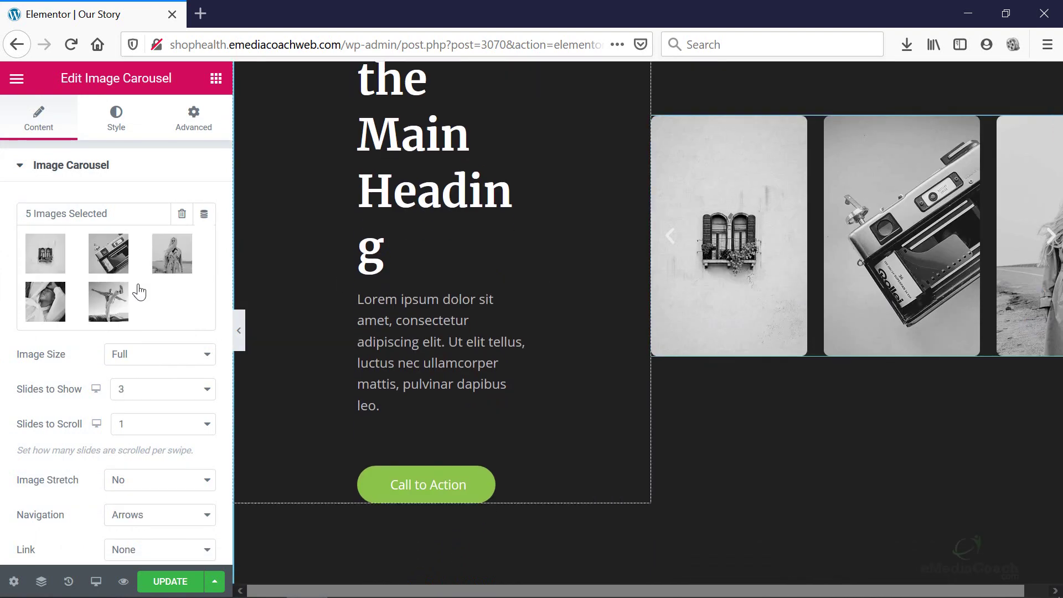
click(139, 283)
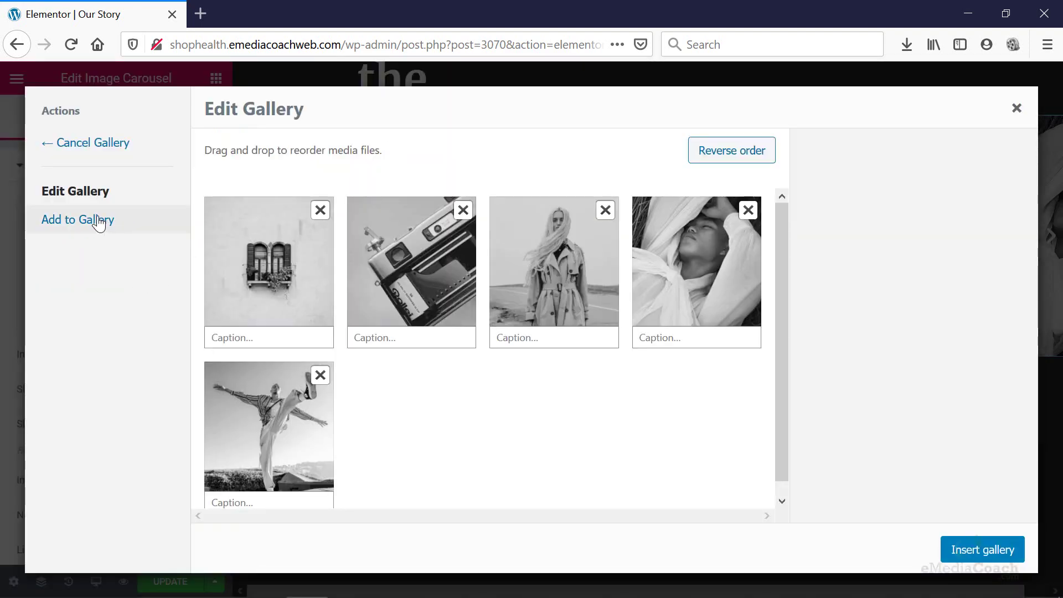
click(98, 221)
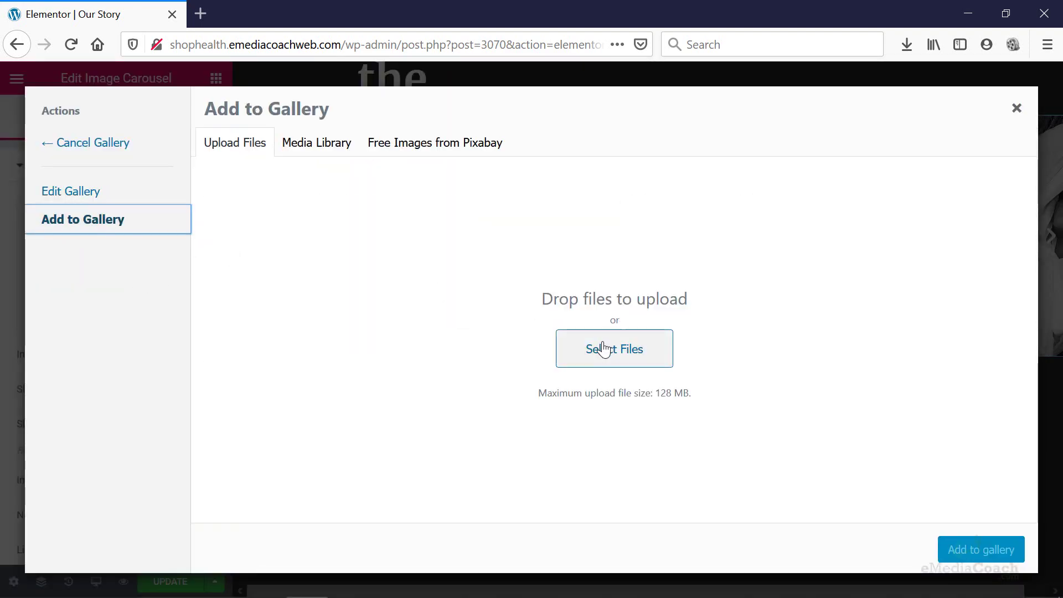
click(321, 145)
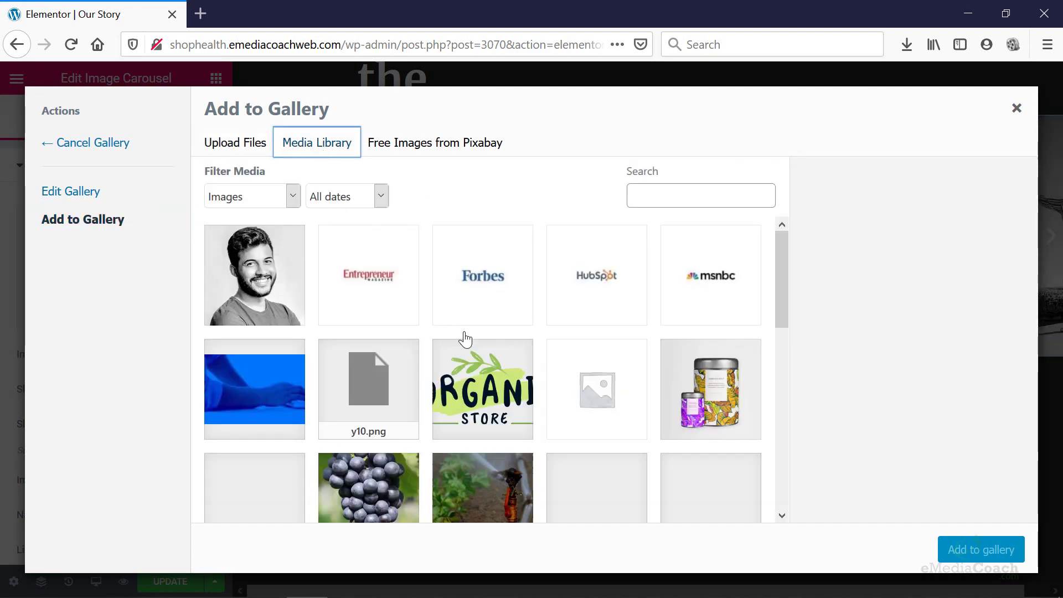
click(725, 406)
scroll(612, 375, down, 3)
click(612, 375)
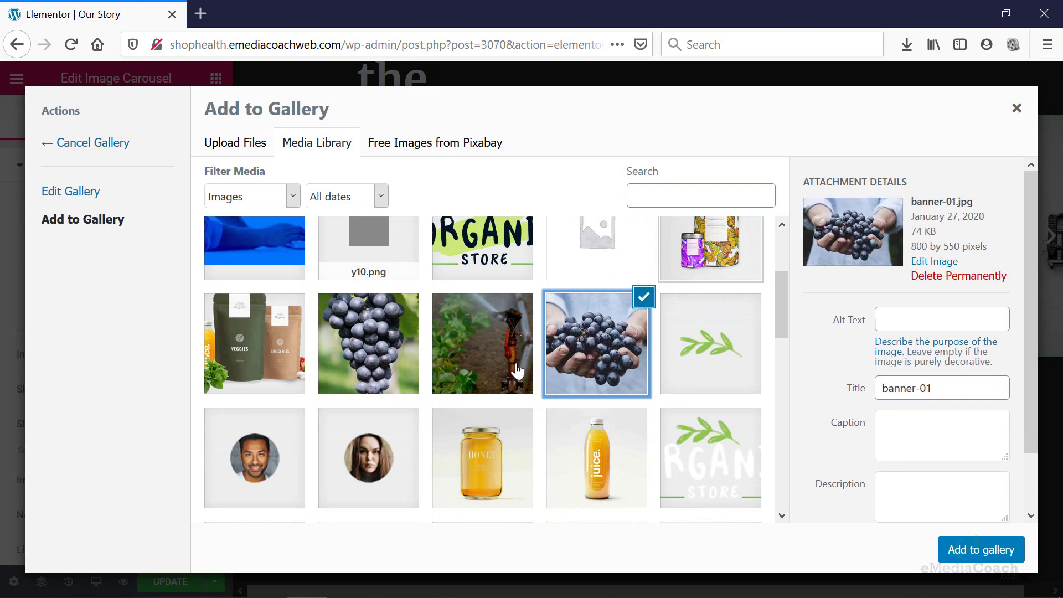
click(518, 373)
click(399, 365)
click(592, 443)
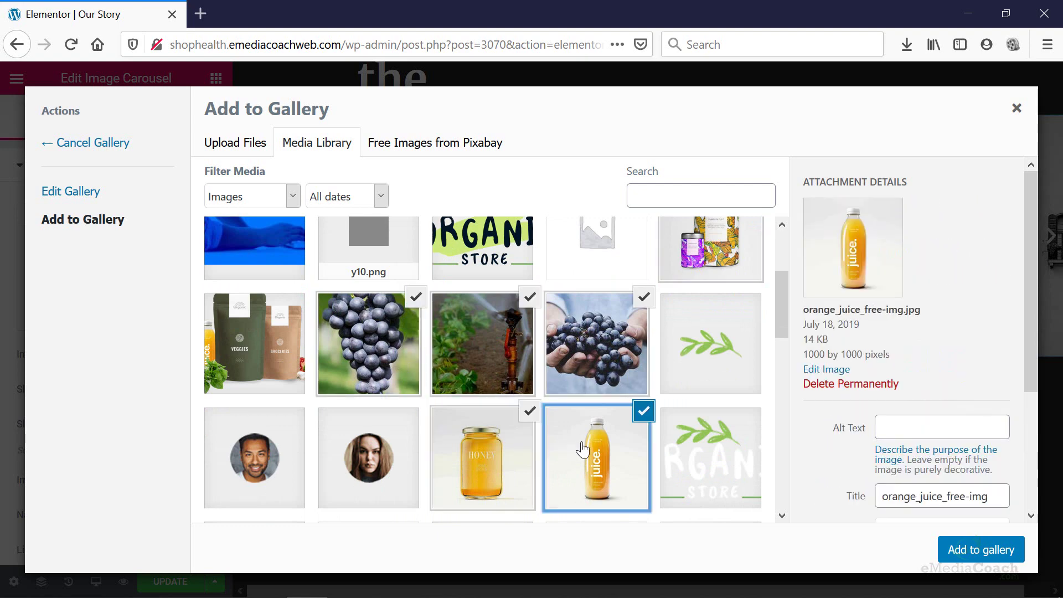
click(947, 550)
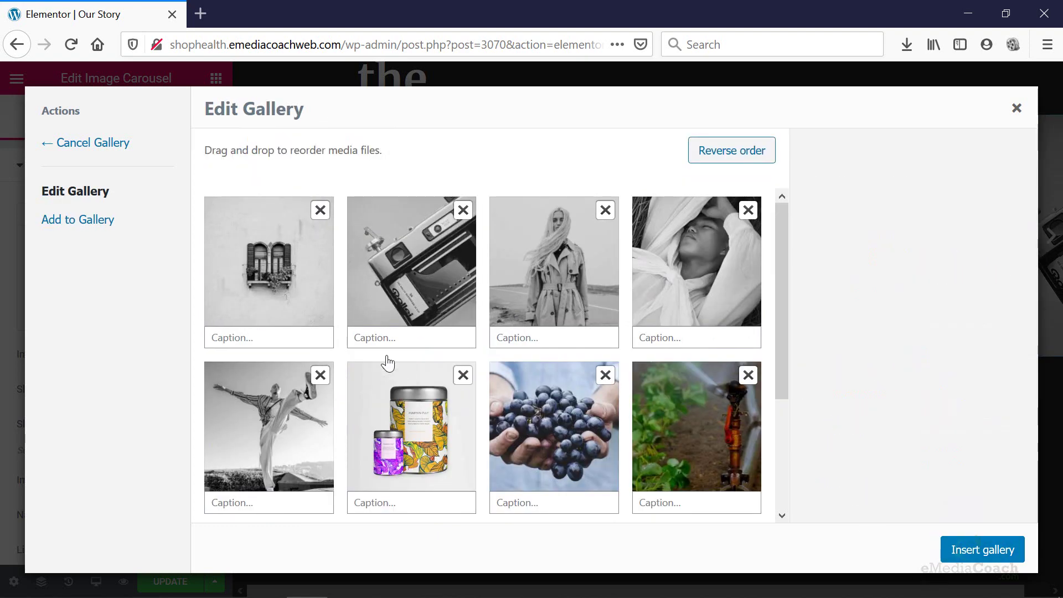
Remove the window, camera, woman, man and dancer photos, then insert the six-image gallery.
click(320, 210)
click(320, 210)
click(320, 211)
click(320, 210)
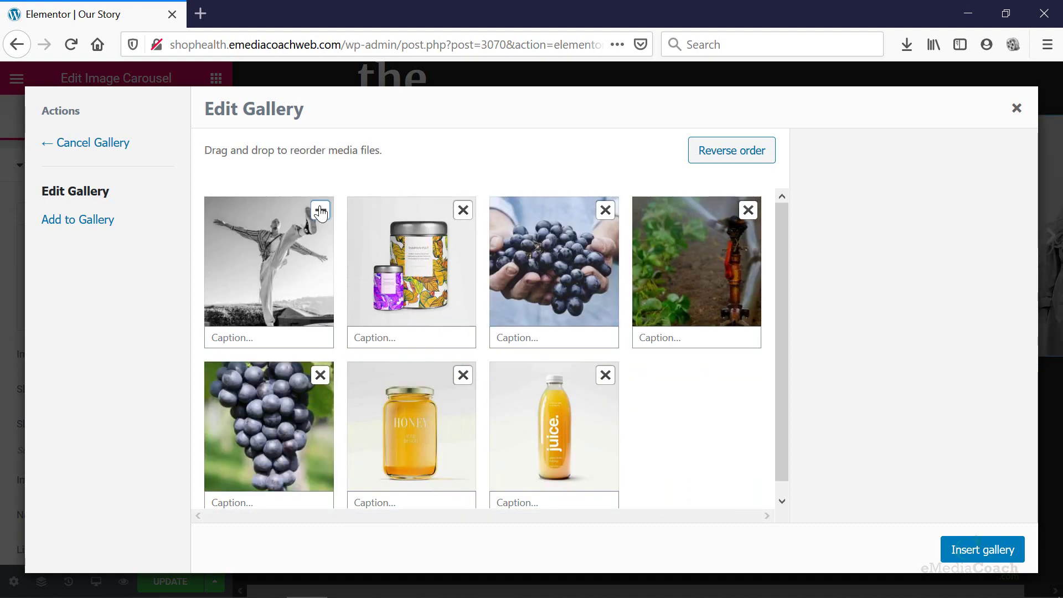
click(320, 210)
click(983, 550)
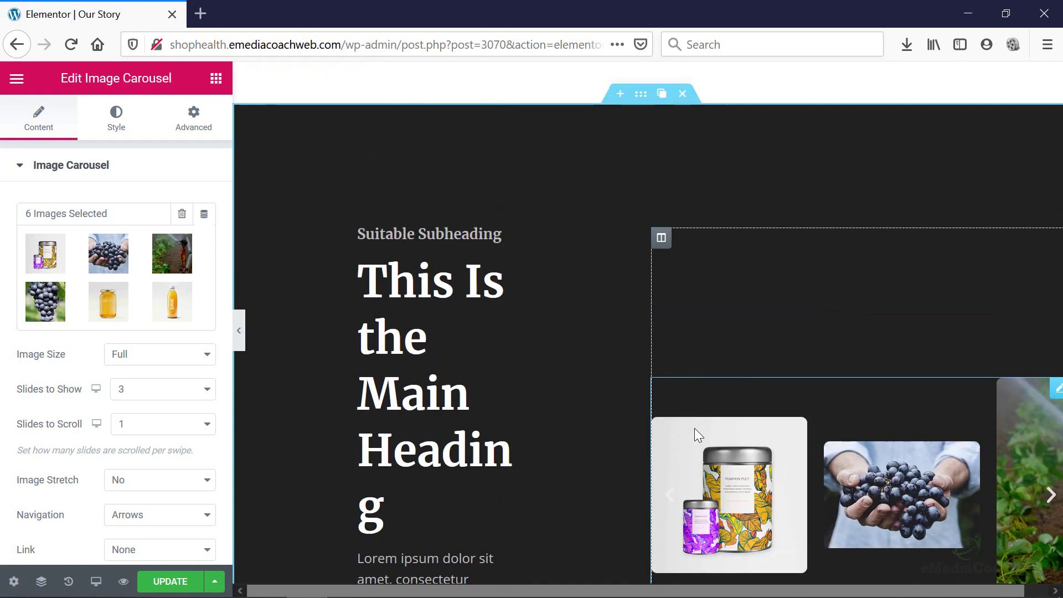
Open the carousel section's Edit Section Style settings at Background Color.
click(642, 101)
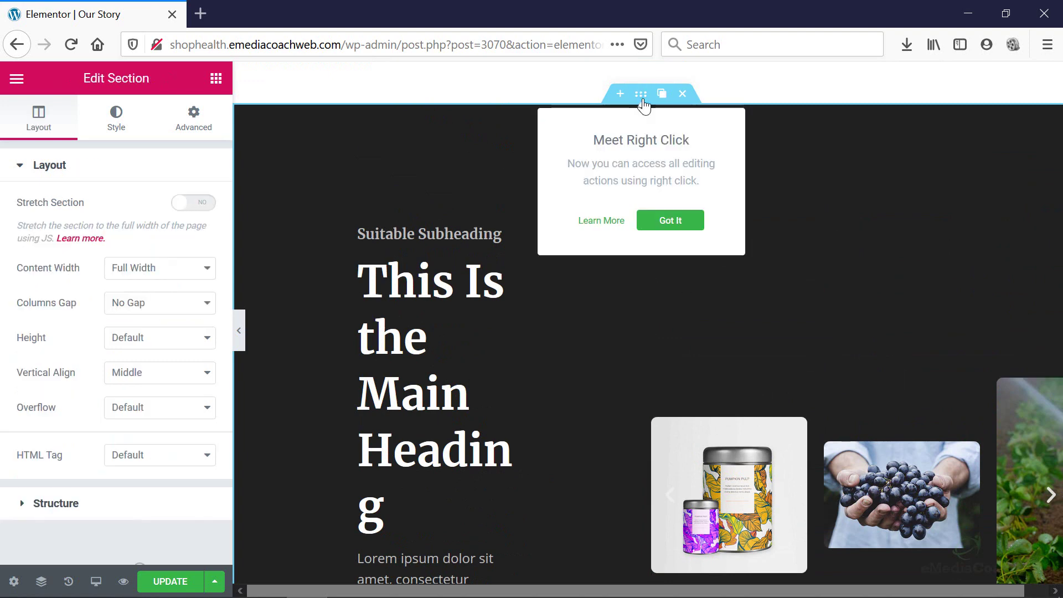
right_click(481, 181)
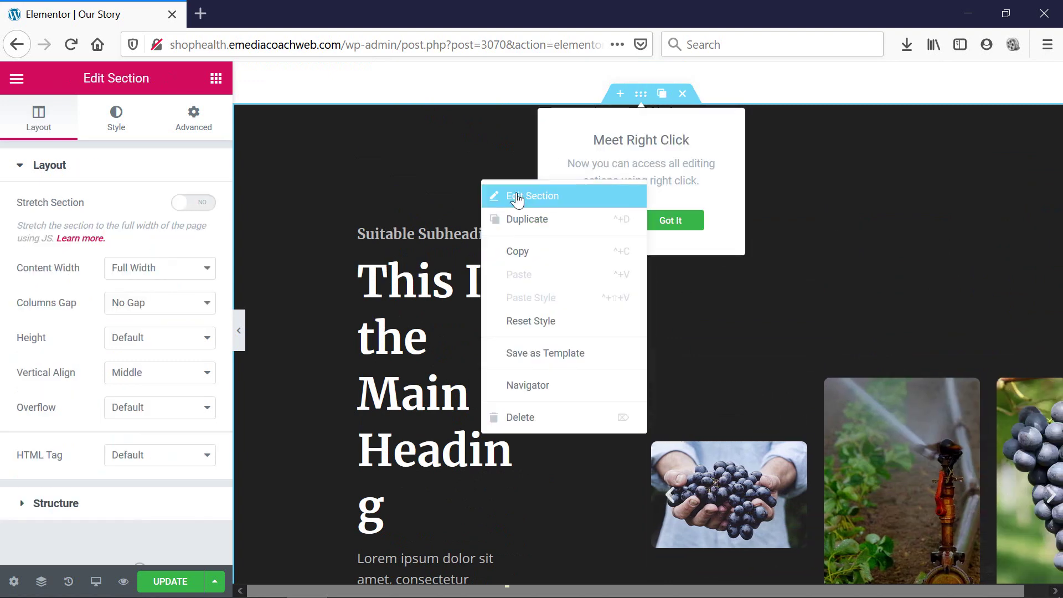
click(517, 199)
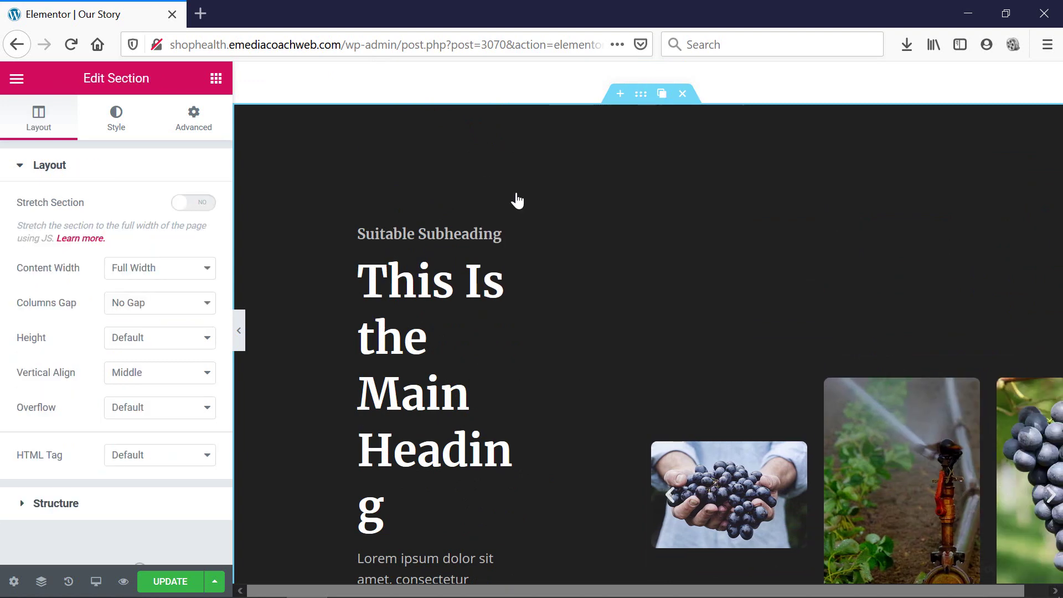
click(127, 122)
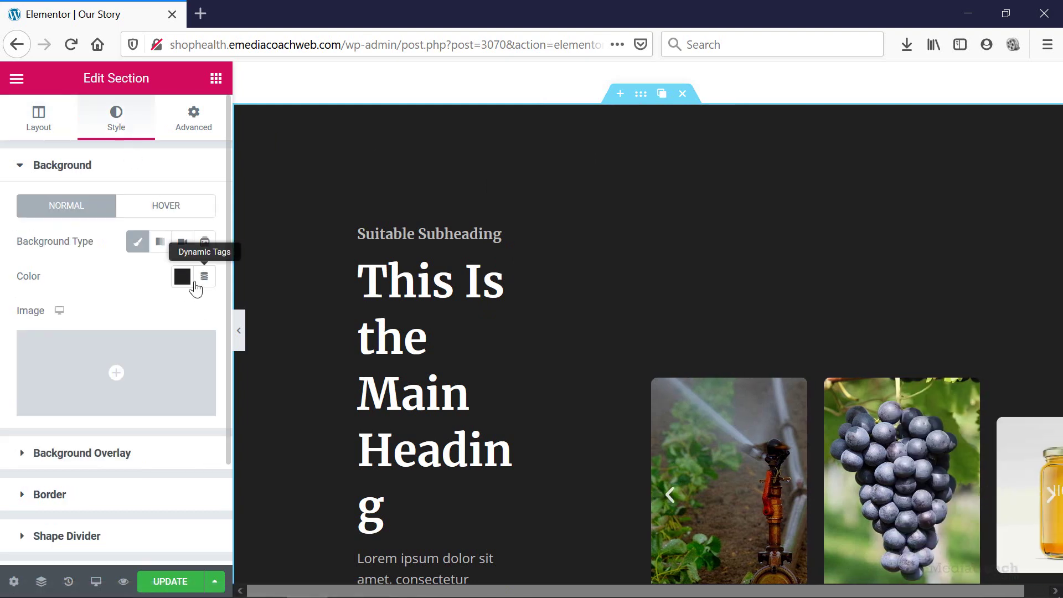
click(189, 288)
Set the section background to dark teal #0C4843 and update the page.
drag(204, 416, 54, 319)
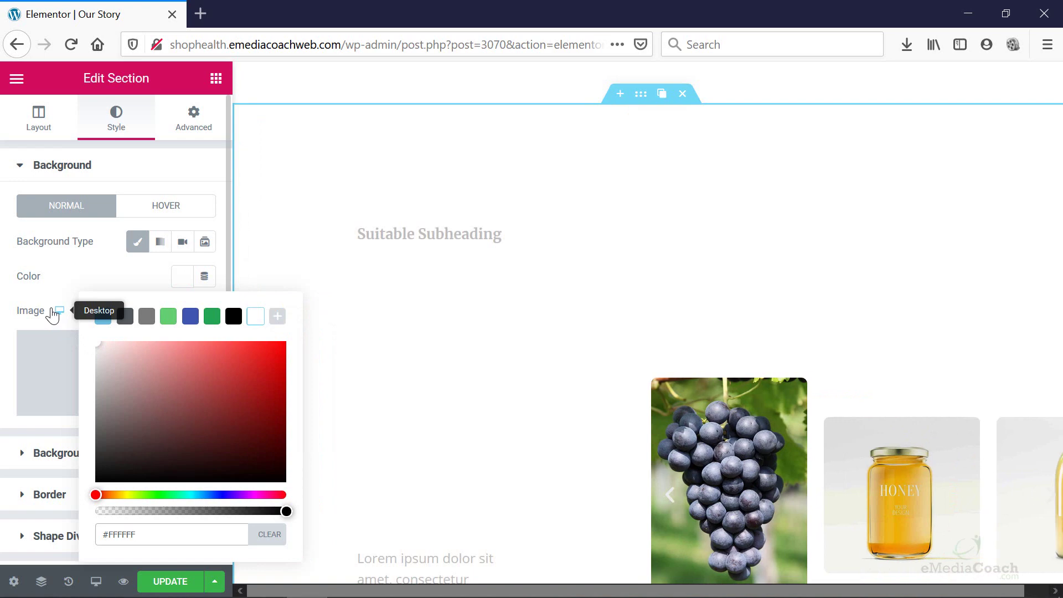
drag(116, 377, 98, 424)
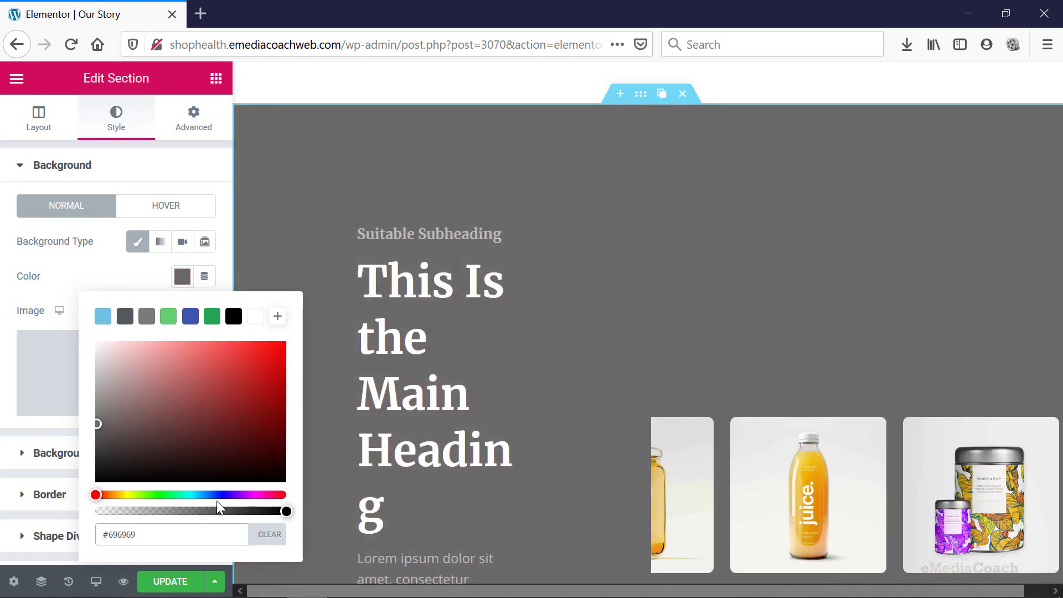
click(188, 494)
click(178, 443)
click(246, 446)
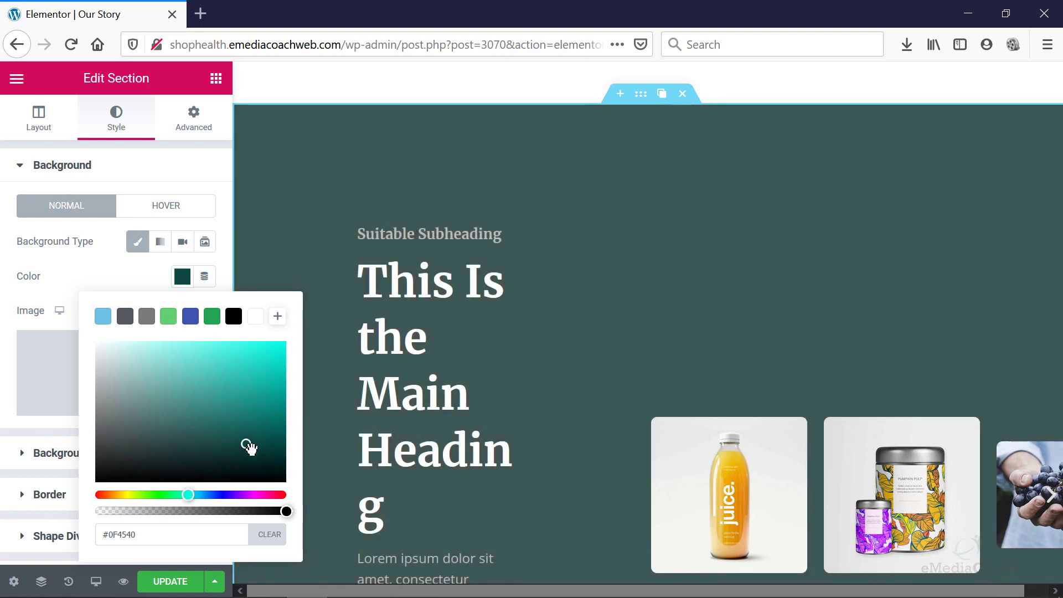
mouse_move(249, 447)
mouse_down()
mouse_move(253, 463)
mouse_move(254, 442)
mouse_up()
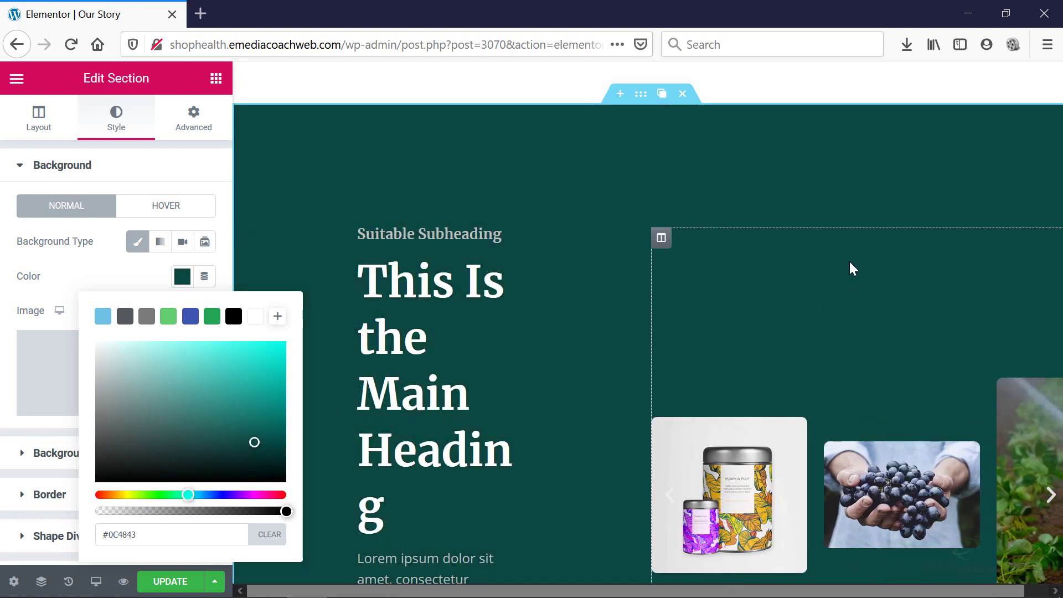
scroll(714, 296, down, 3)
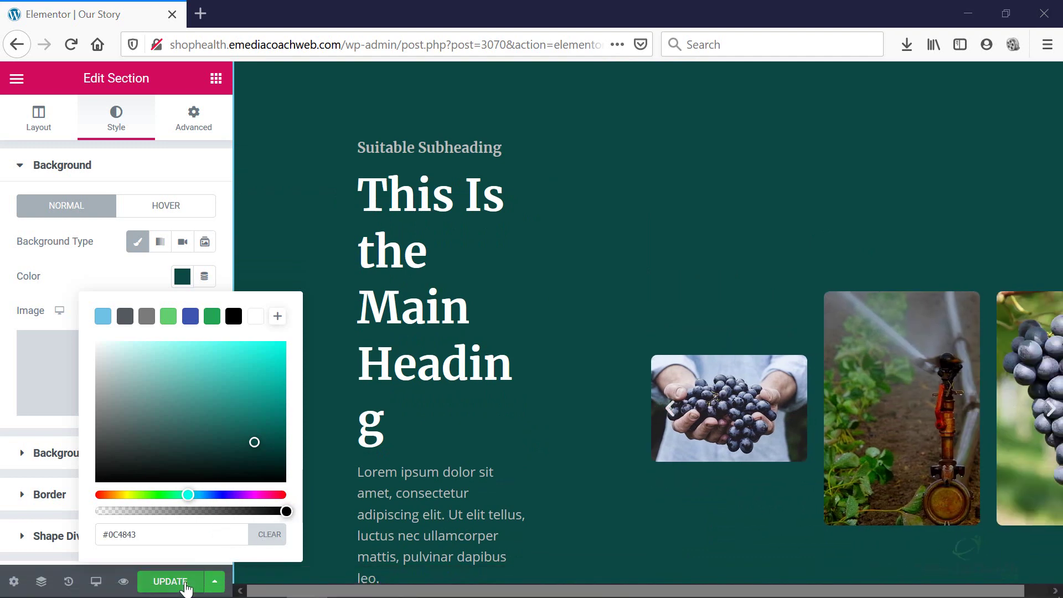
click(185, 583)
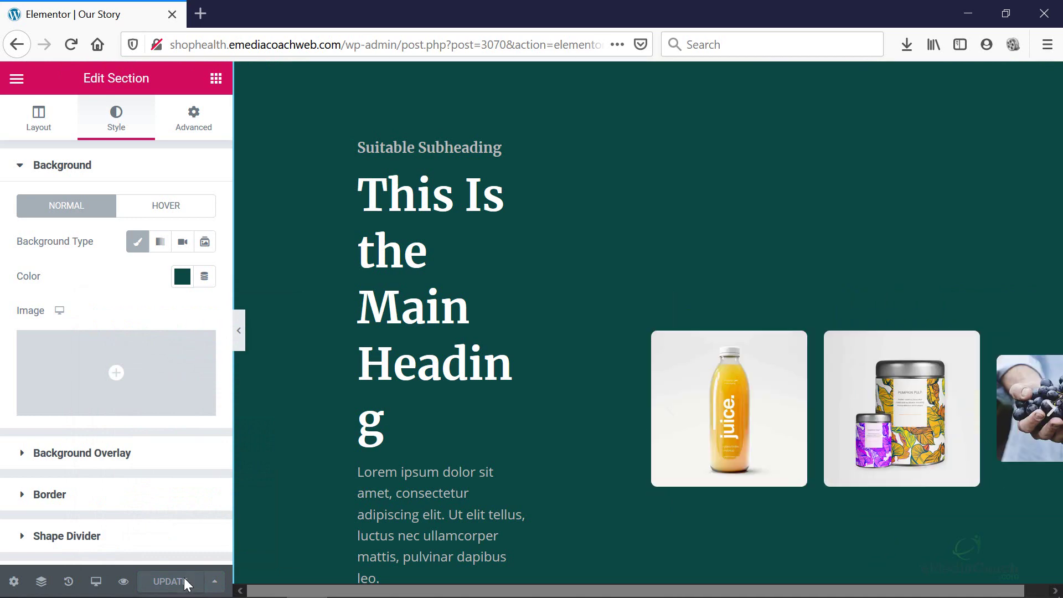
Open the published Our Story page via View Page in a new tab and scroll through it.
click(17, 81)
right_click(102, 515)
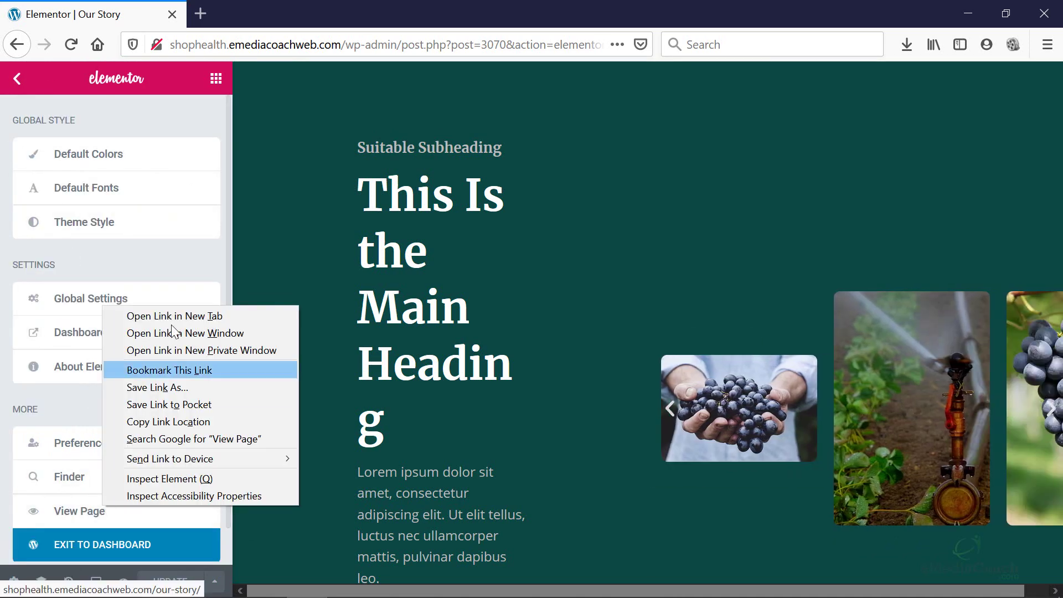
click(178, 311)
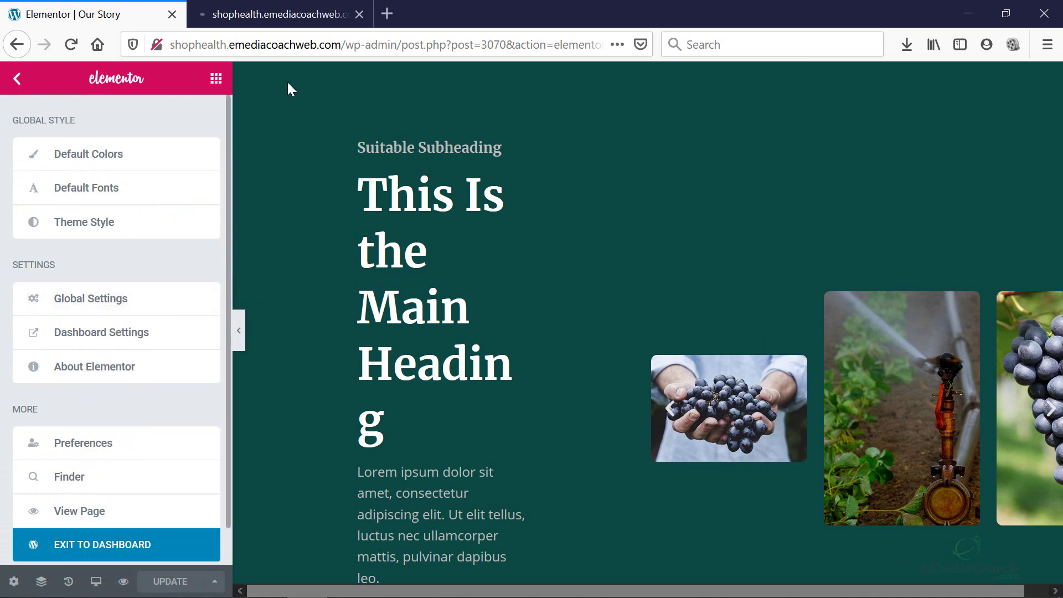
click(301, 13)
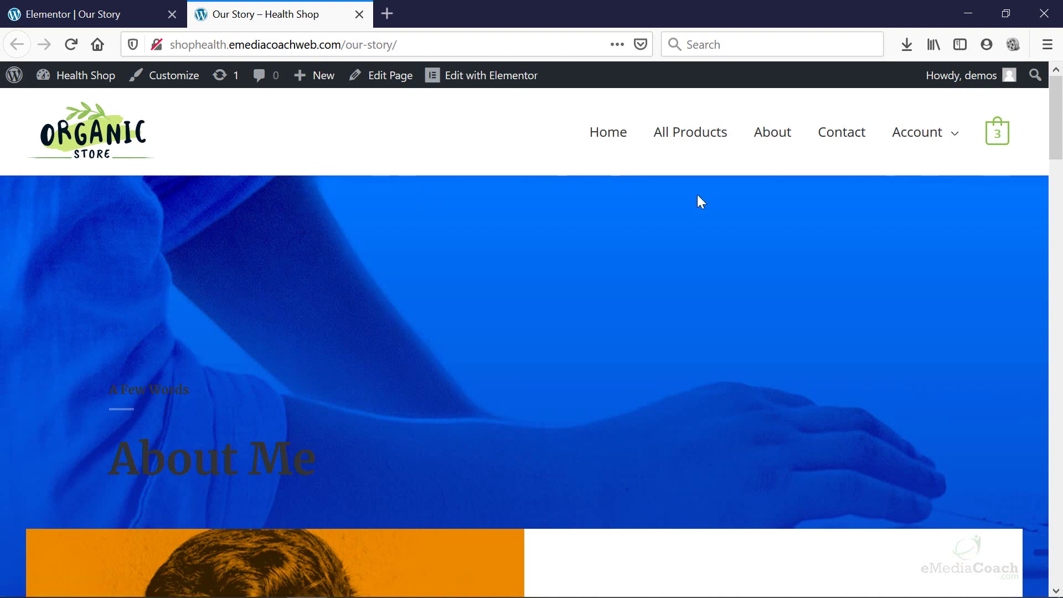
scroll(727, 208, down, 5)
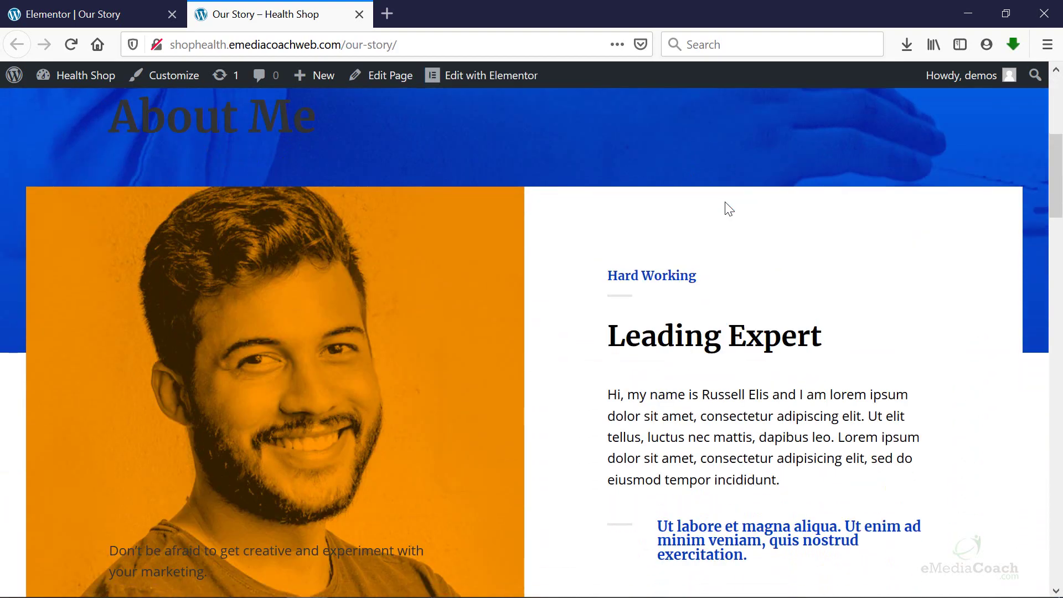
scroll(272, 287, up, 5)
scroll(605, 396, down, 15)
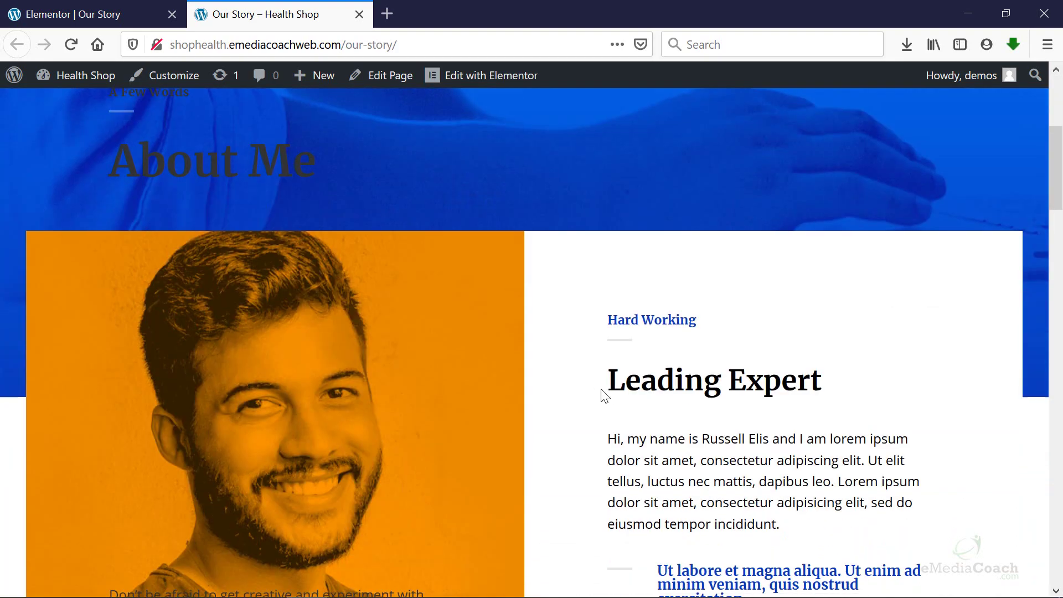
scroll(780, 376, down, 15)
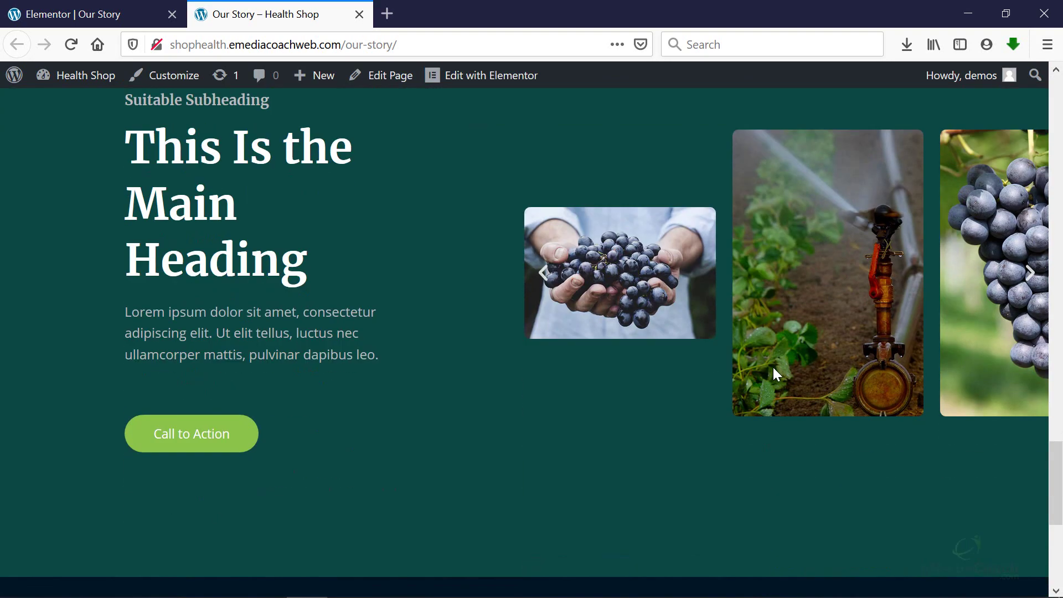
scroll(773, 367, down, 5)
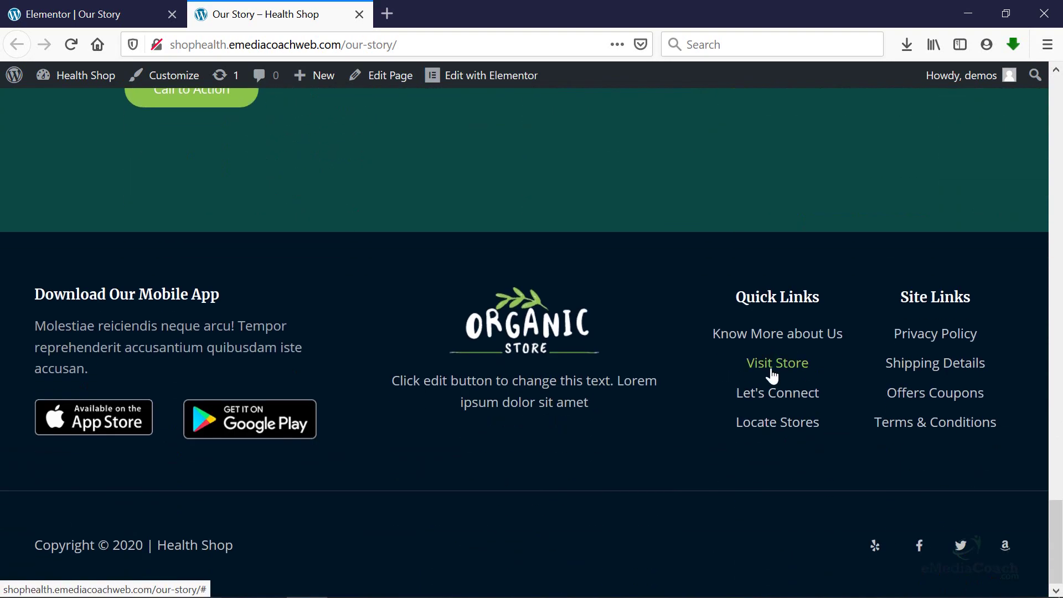
scroll(772, 373, up, 8)
scroll(773, 377, up, 7)
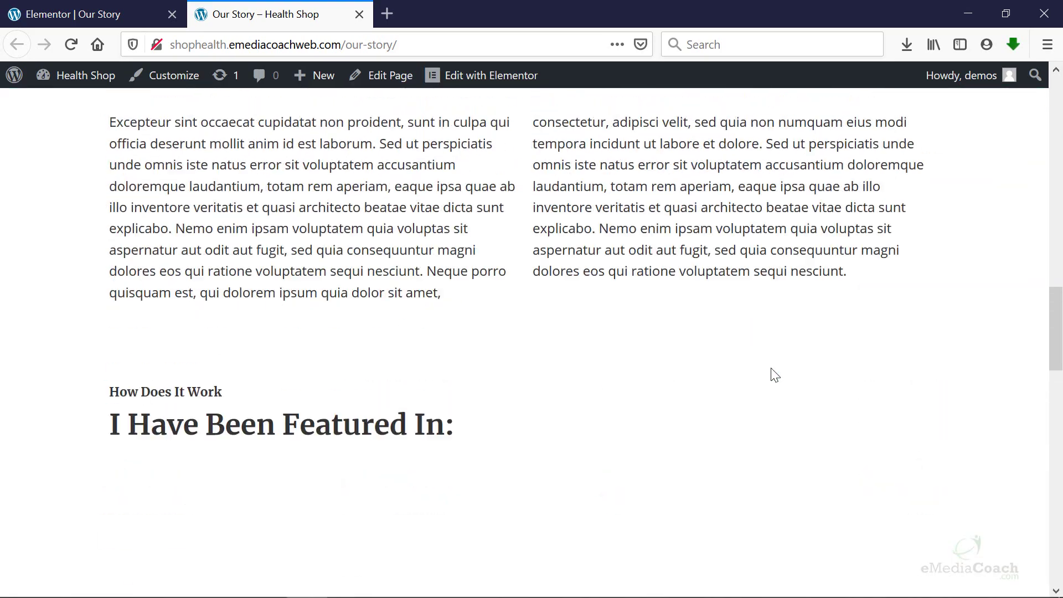
scroll(775, 375, up, 3)
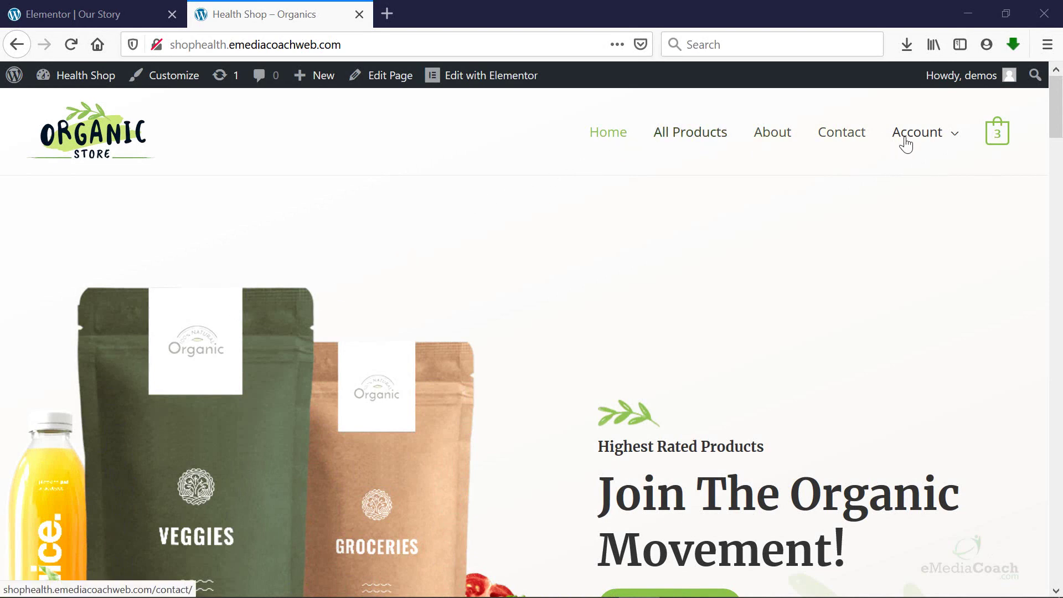
Go to the admin Dashboard from the Health Shop menu in the admin bar.
mouse_move(889, 145)
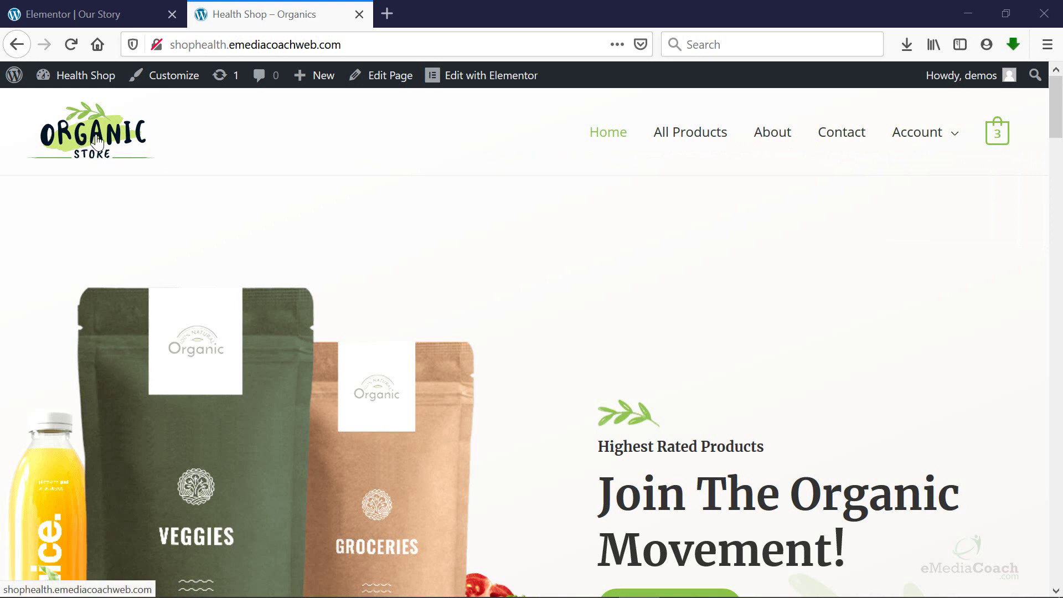
mouse_move(20, 83)
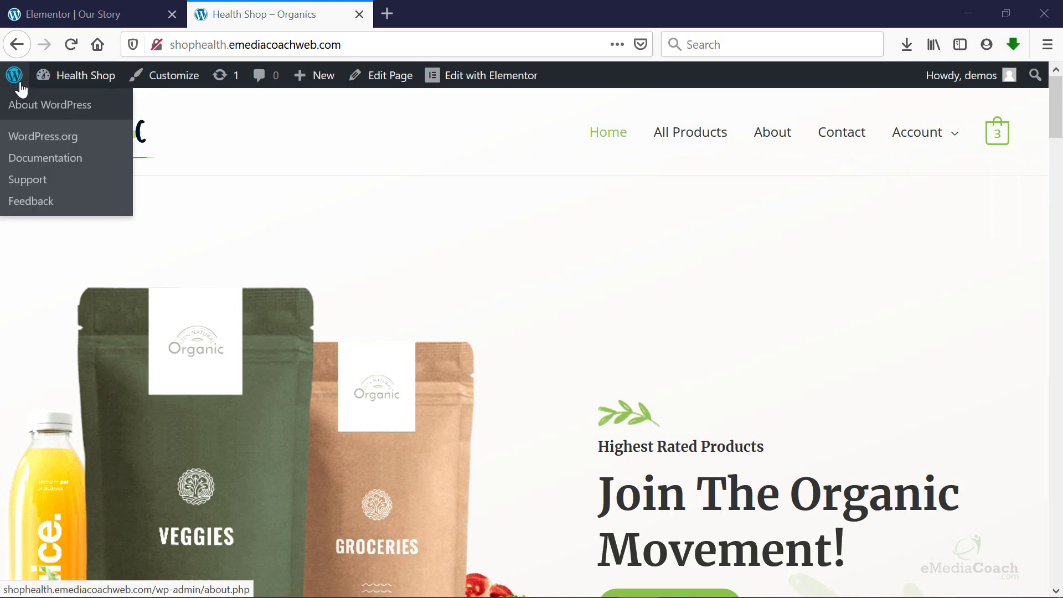
mouse_move(69, 93)
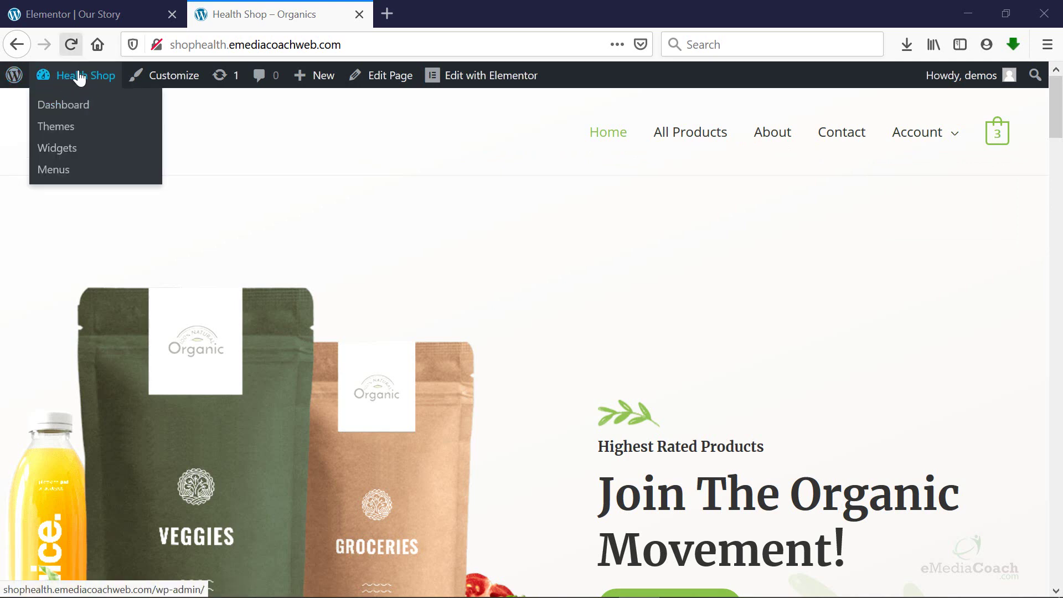
click(77, 117)
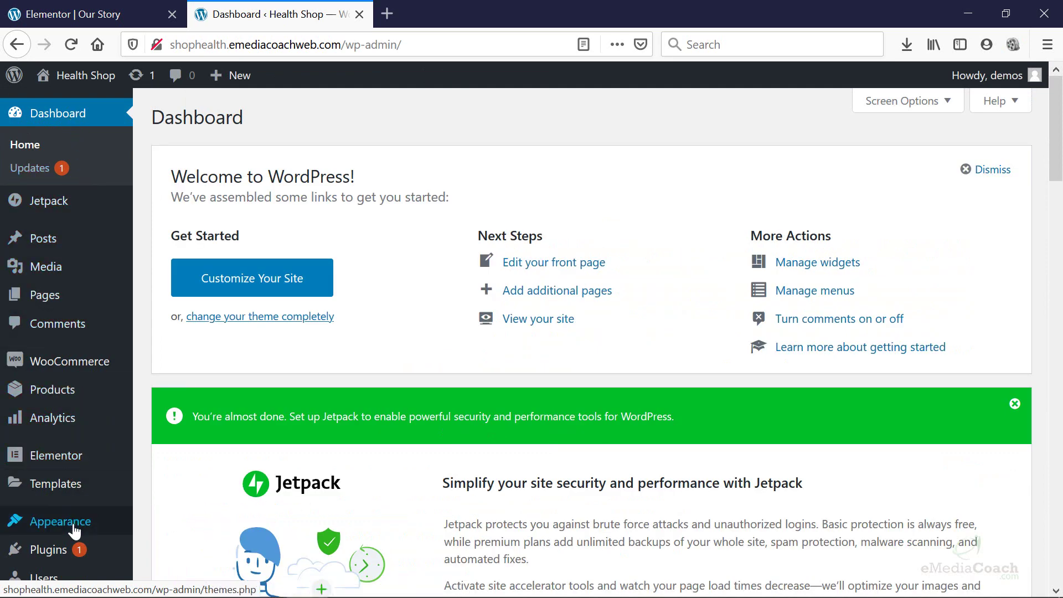
mouse_move(69, 524)
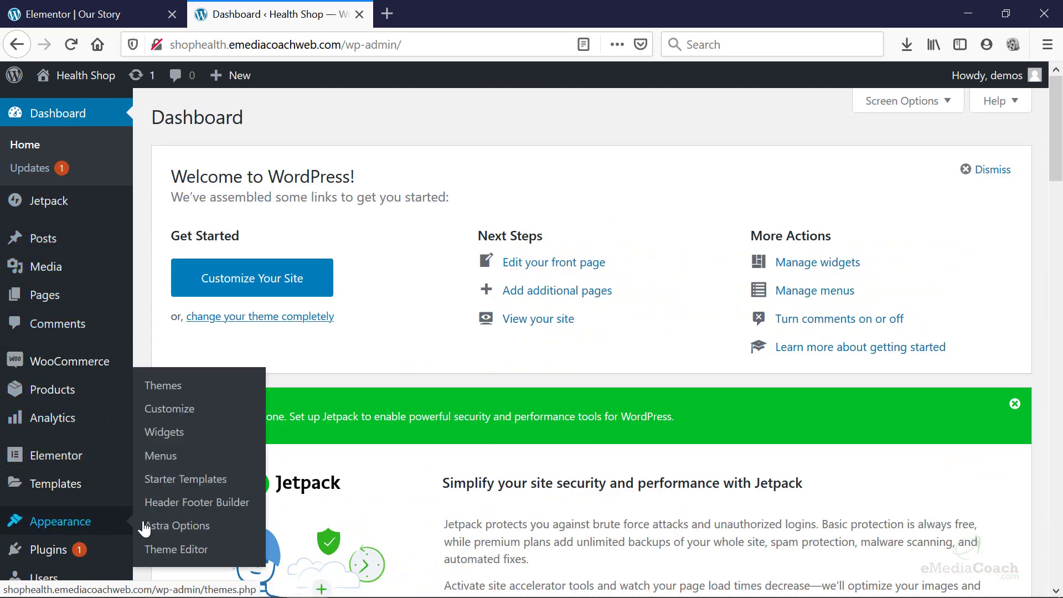
In Appearance > Menus, place the Our Story item right after All Products.
click(171, 464)
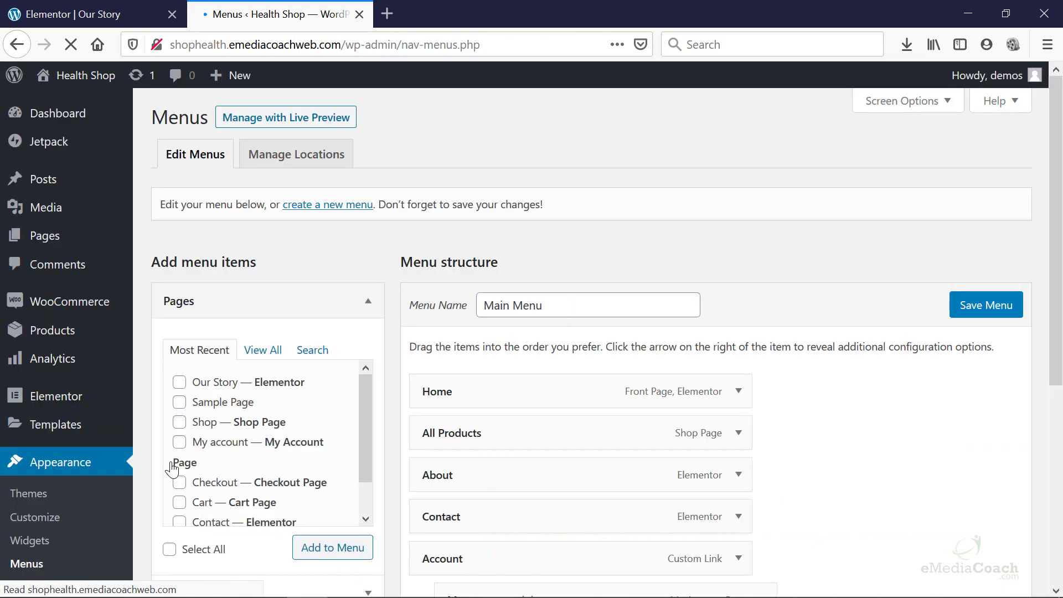
scroll(506, 289, down, 5)
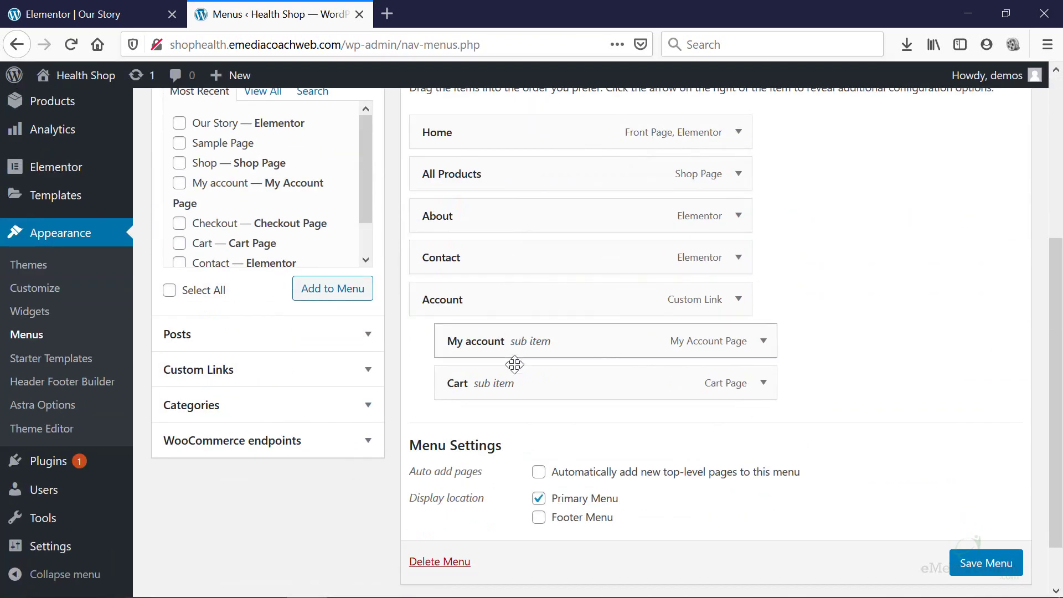
scroll(544, 224, up, 2)
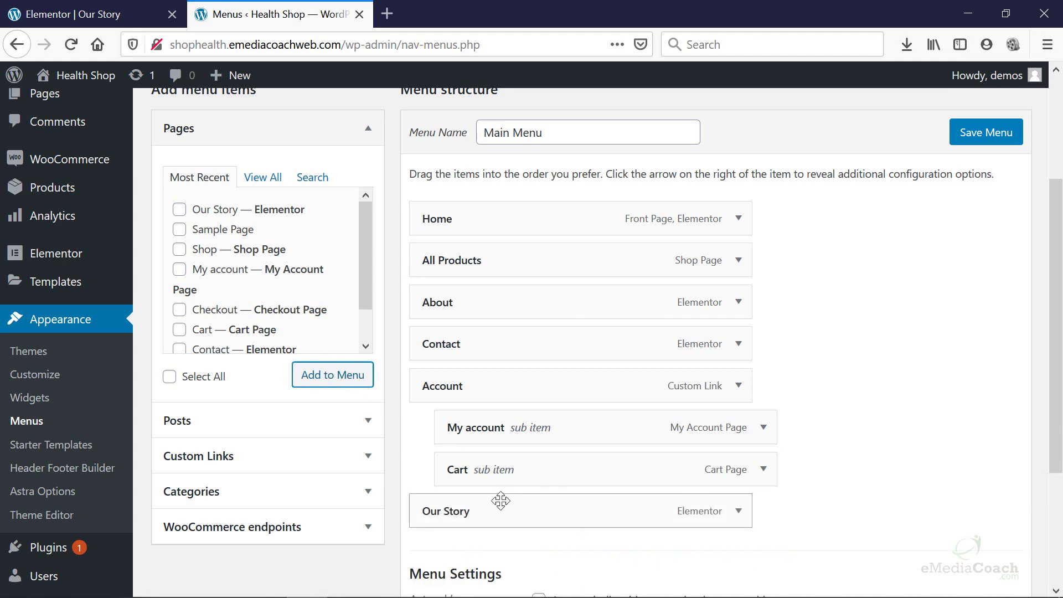
drag(498, 504, 517, 285)
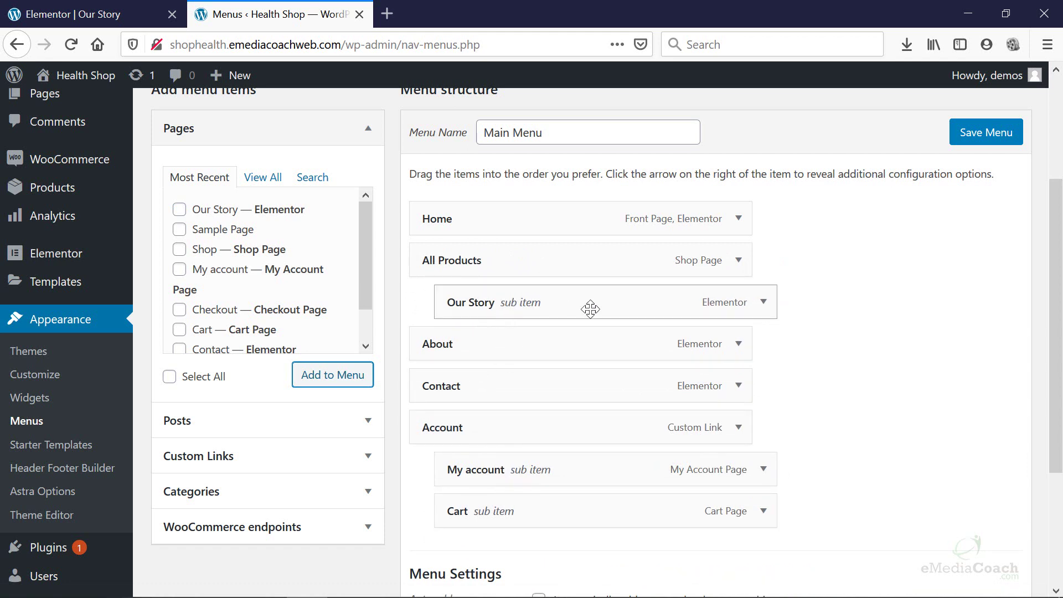
drag(595, 316, 575, 316)
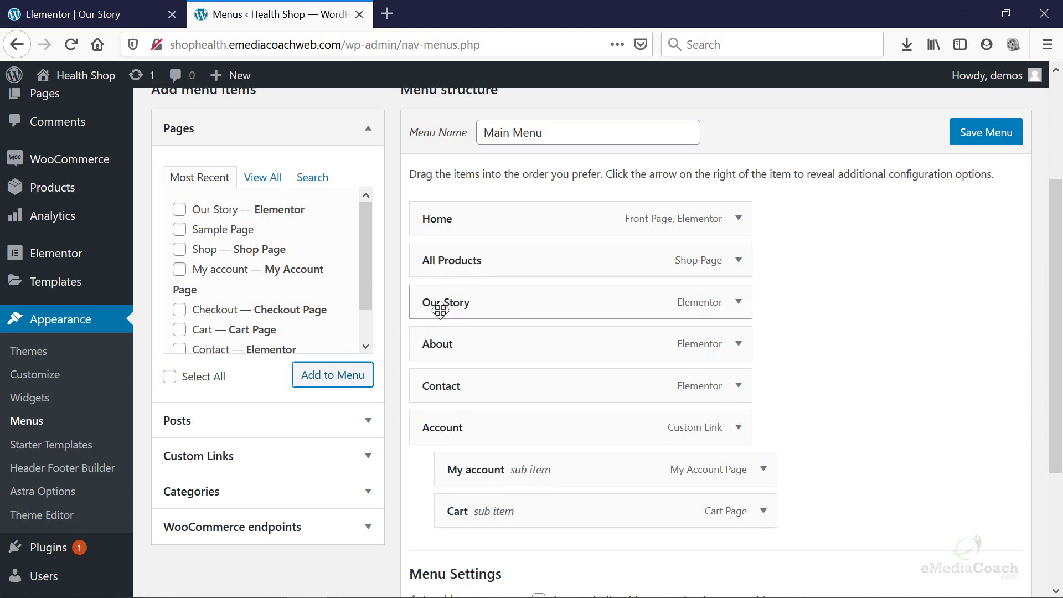
mouse_move(440, 310)
mouse_down()
mouse_move(469, 310)
mouse_move(438, 305)
mouse_up()
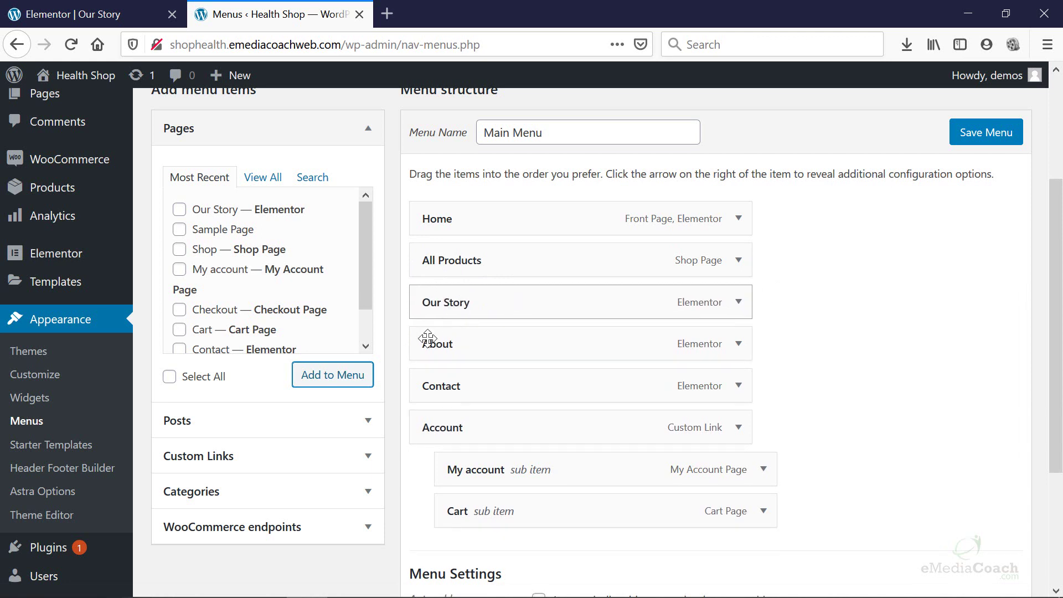
Nest Our Story and About under All Products, then open the live site in a new tab.
click(341, 453)
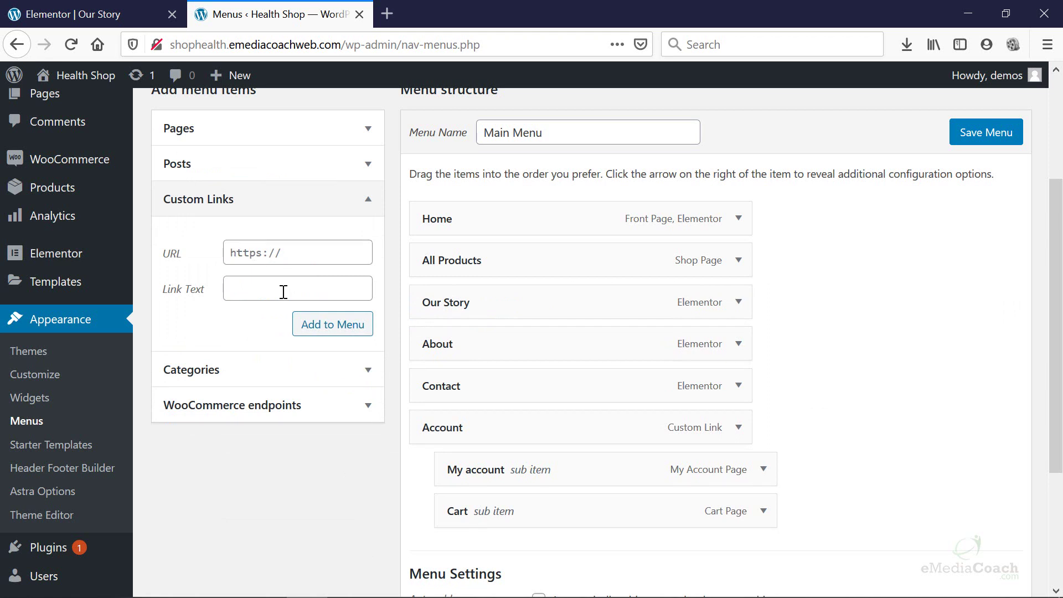
click(319, 368)
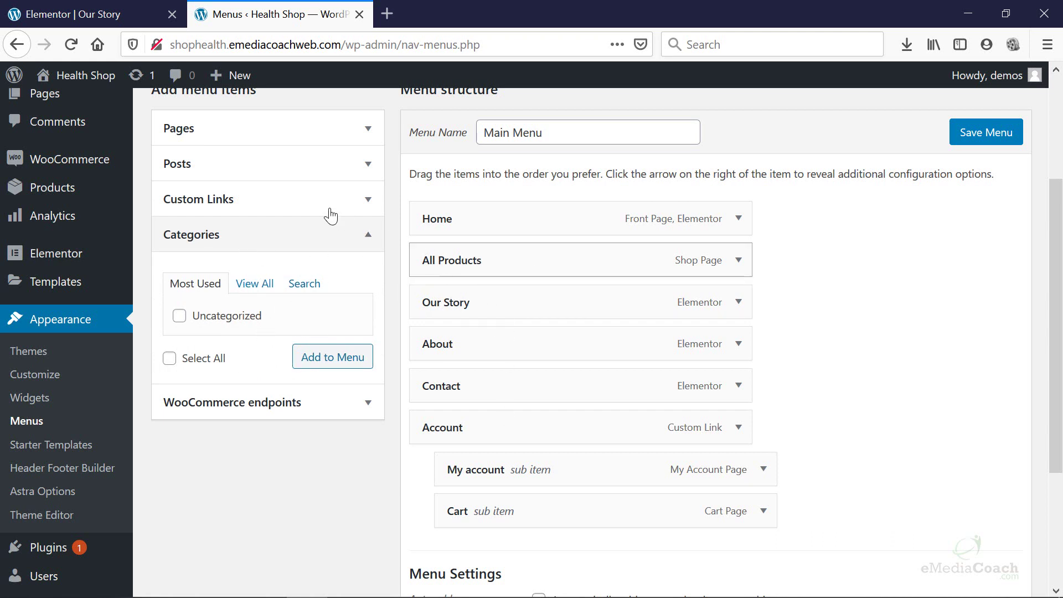
click(308, 166)
click(310, 128)
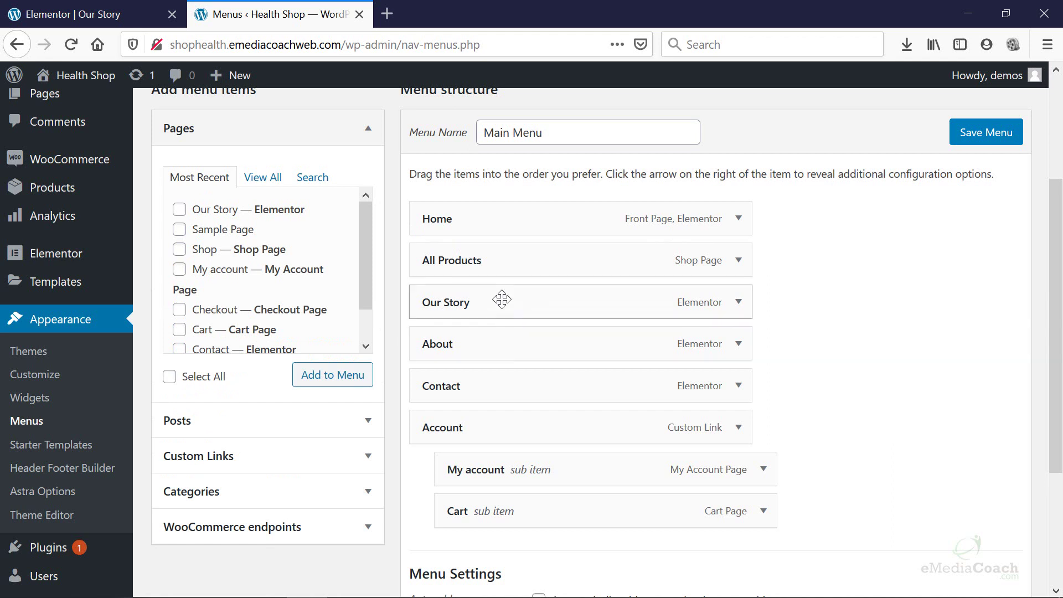
drag(475, 301, 497, 302)
drag(486, 344, 540, 343)
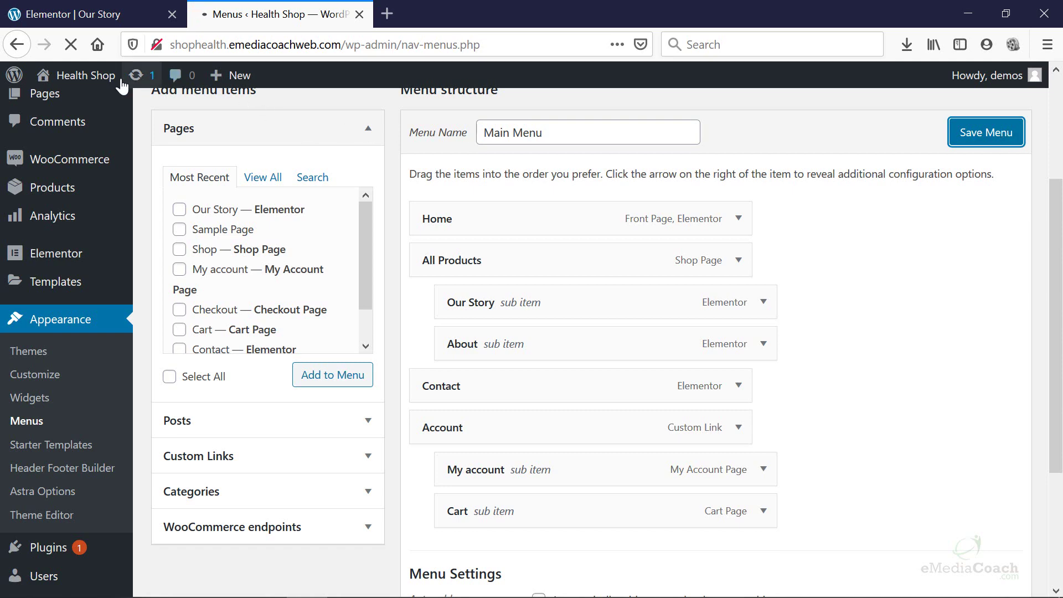
right_click(69, 113)
click(133, 114)
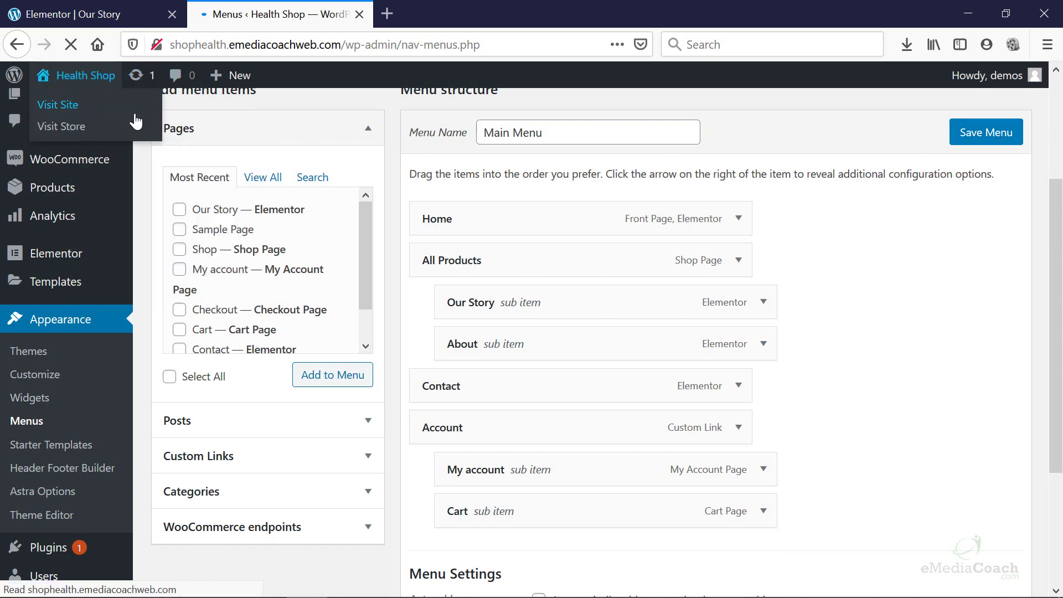
Move Our Story and About to top level after All Products and save the Main Menu.
click(482, 16)
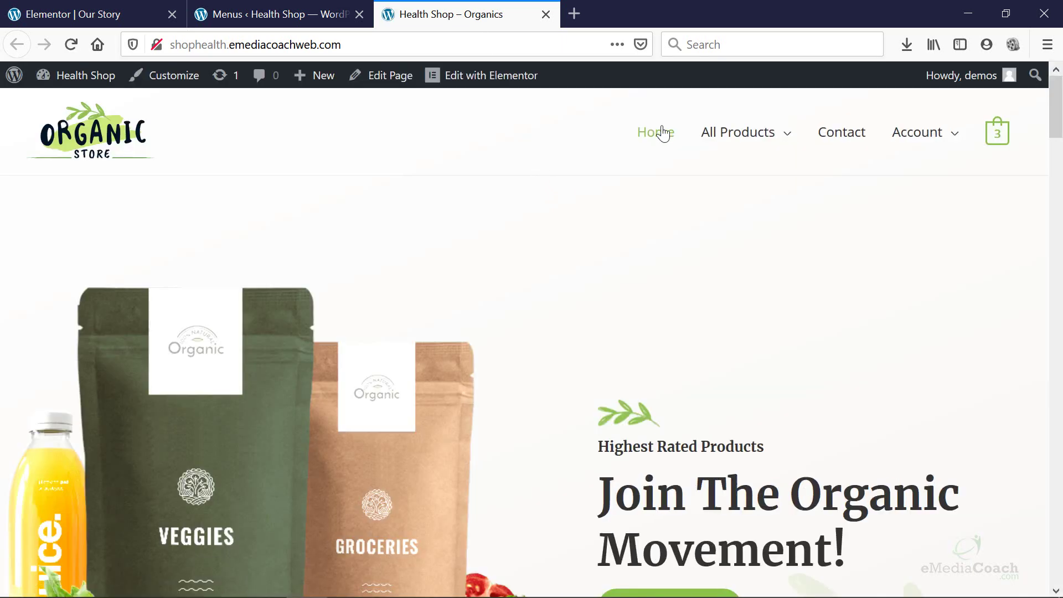
mouse_move(757, 143)
click(292, 14)
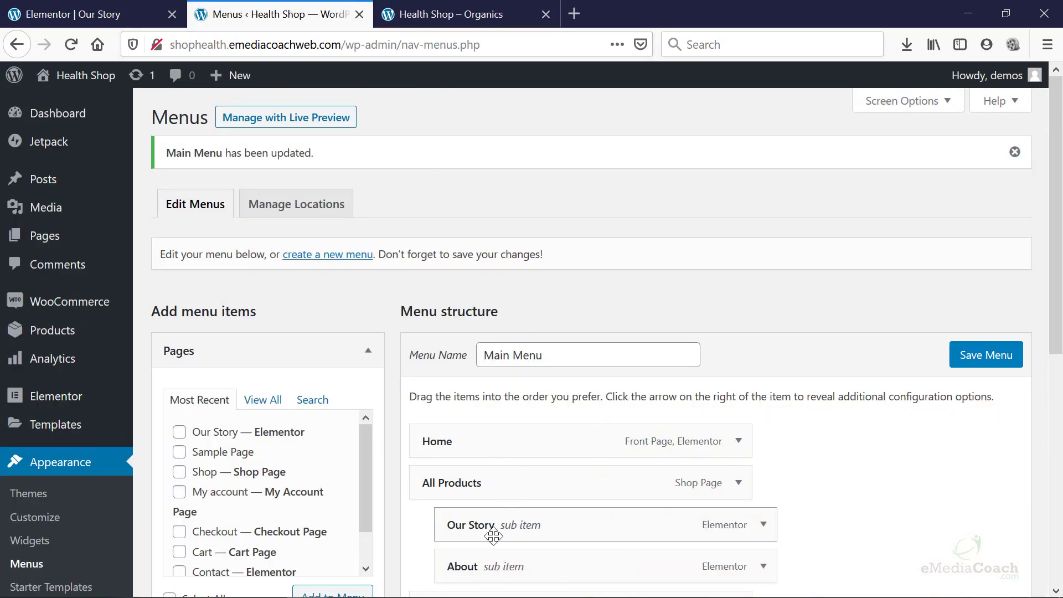
mouse_move(491, 530)
mouse_down()
mouse_move(446, 529)
mouse_move(452, 461)
mouse_move(499, 532)
mouse_move(482, 532)
mouse_up()
scroll(498, 441, down, 3)
drag(504, 409, 475, 401)
drag(500, 352, 465, 359)
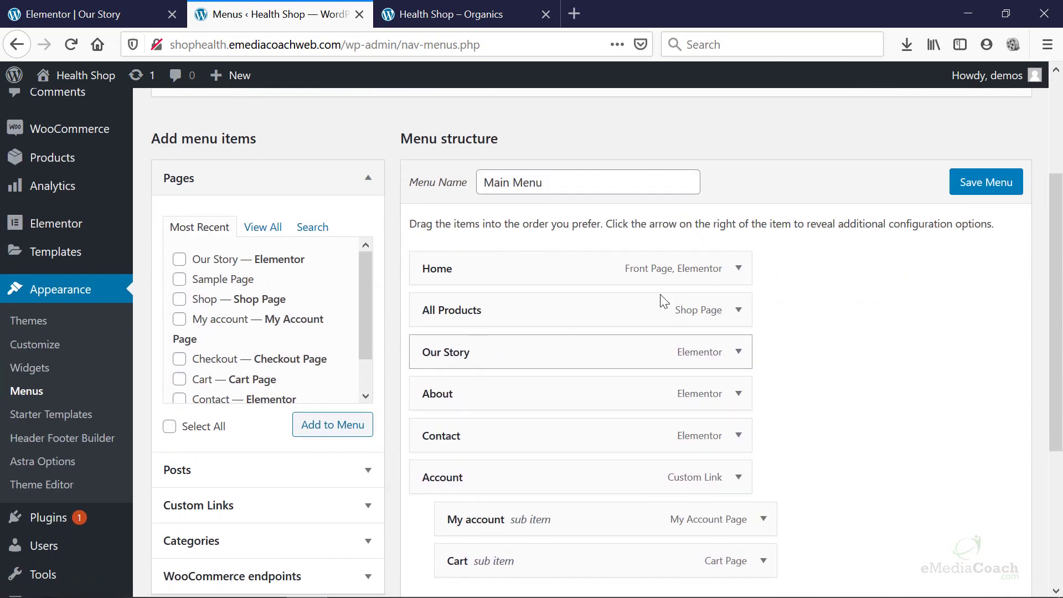
click(984, 187)
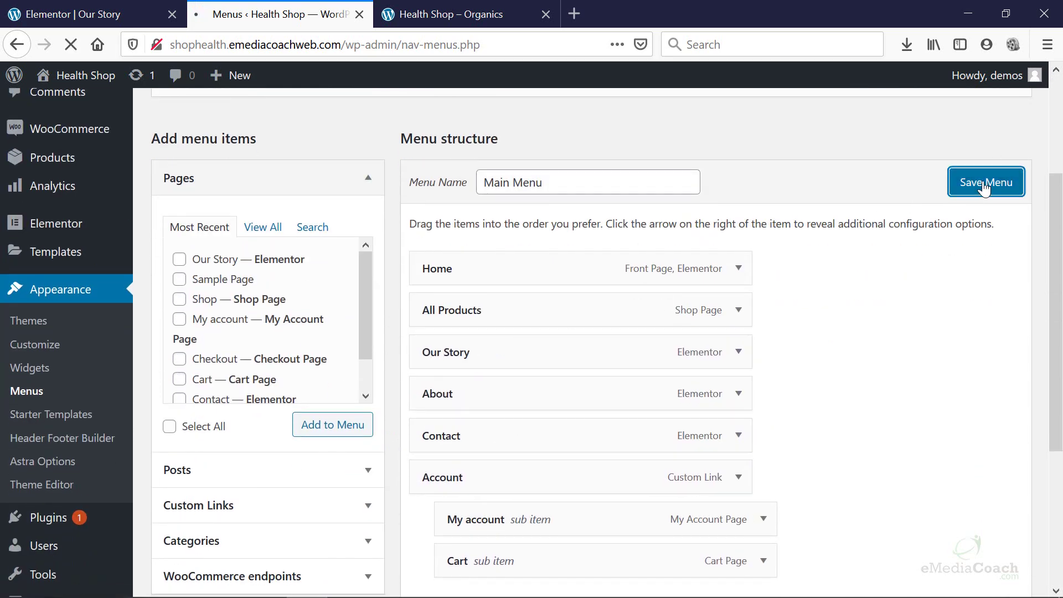
Confirm the live header lists Home, All Products, Our Story, About, Contact and Account.
click(468, 15)
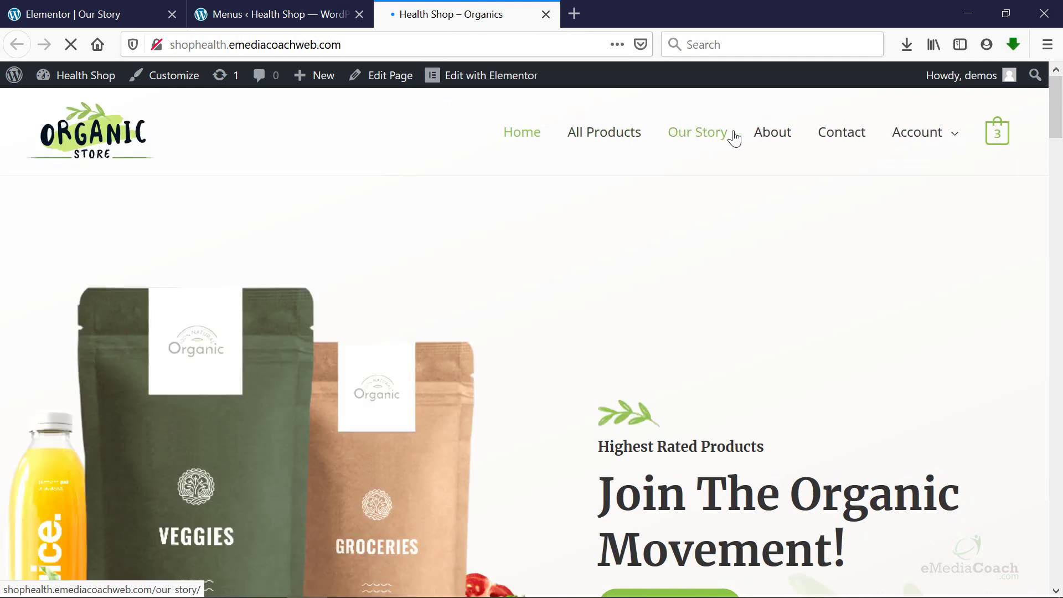
click(290, 15)
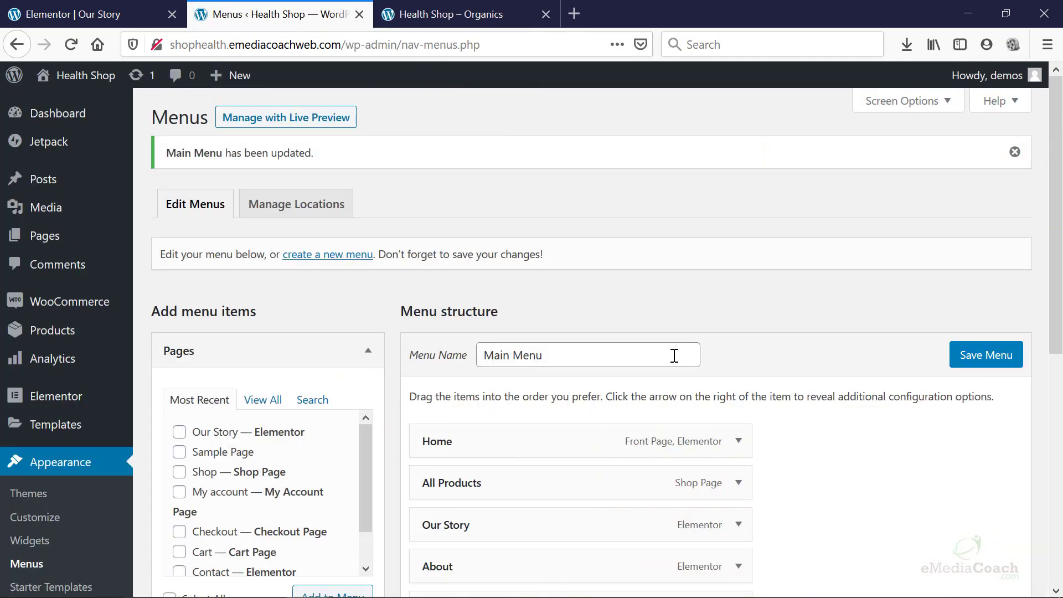
scroll(674, 355, down, 3)
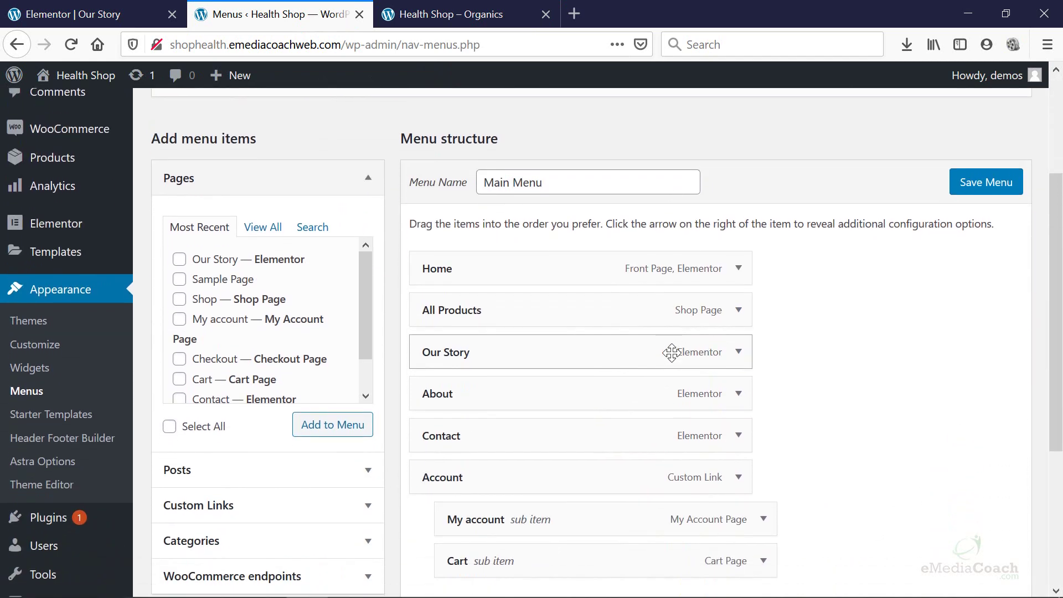
scroll(672, 352, down, 2)
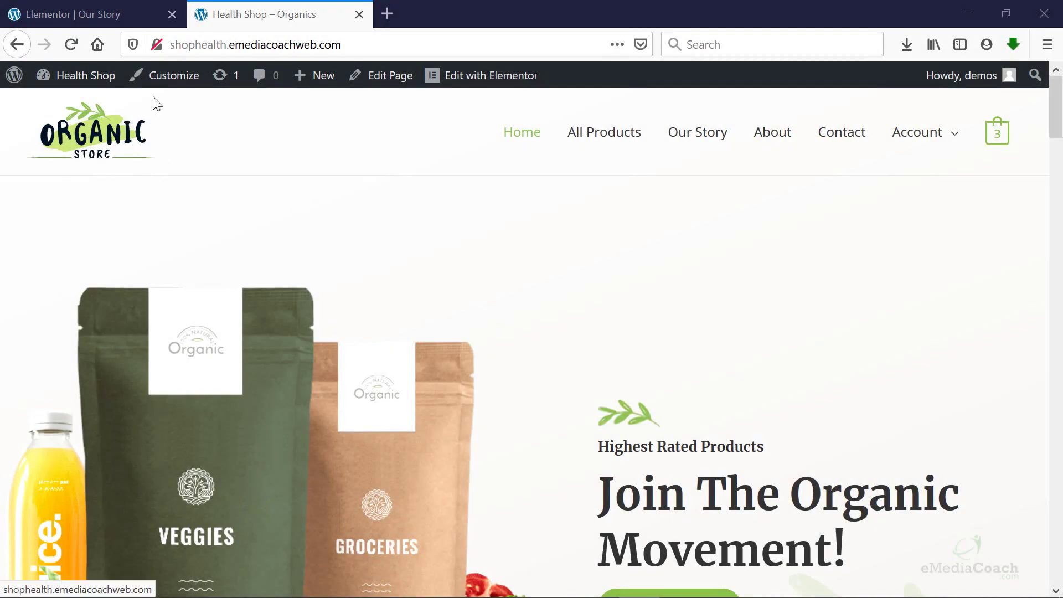
Open the Customizer from the admin bar and review the Transparent Header settings.
click(174, 77)
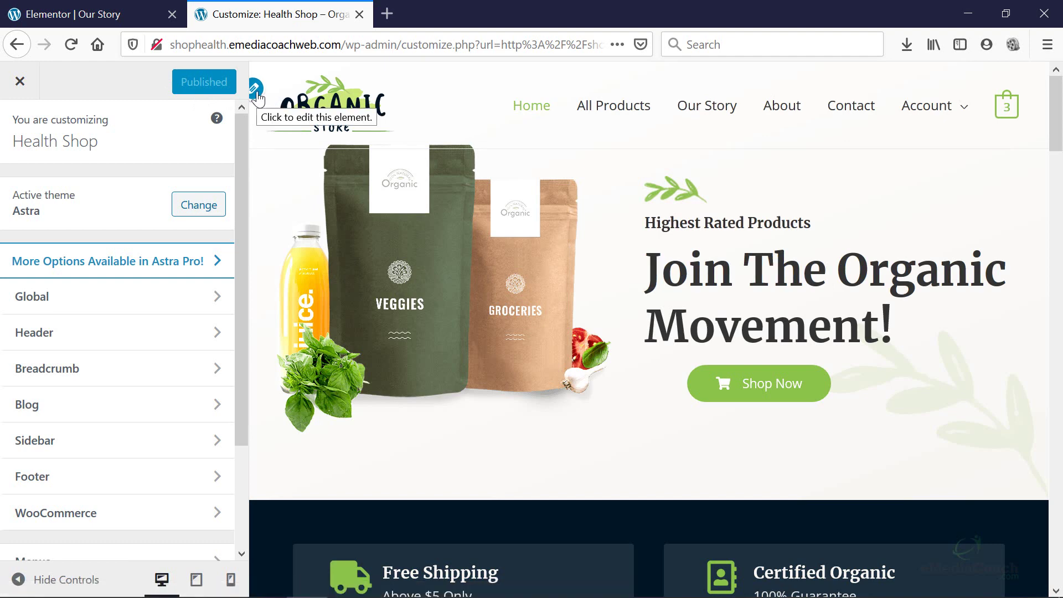
click(257, 92)
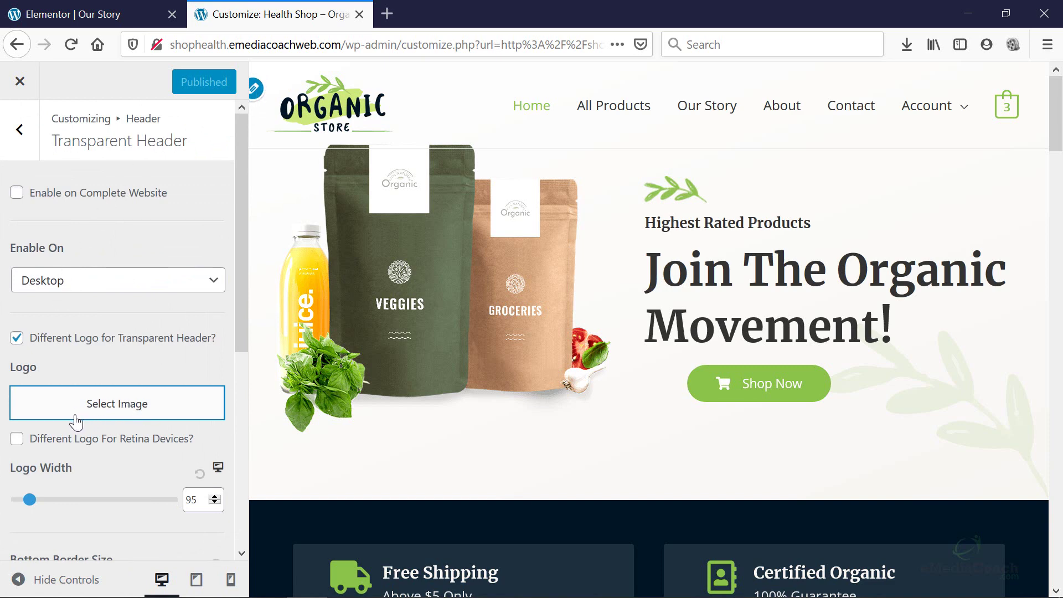
scroll(85, 426, down, 2)
scroll(92, 431, down, 2)
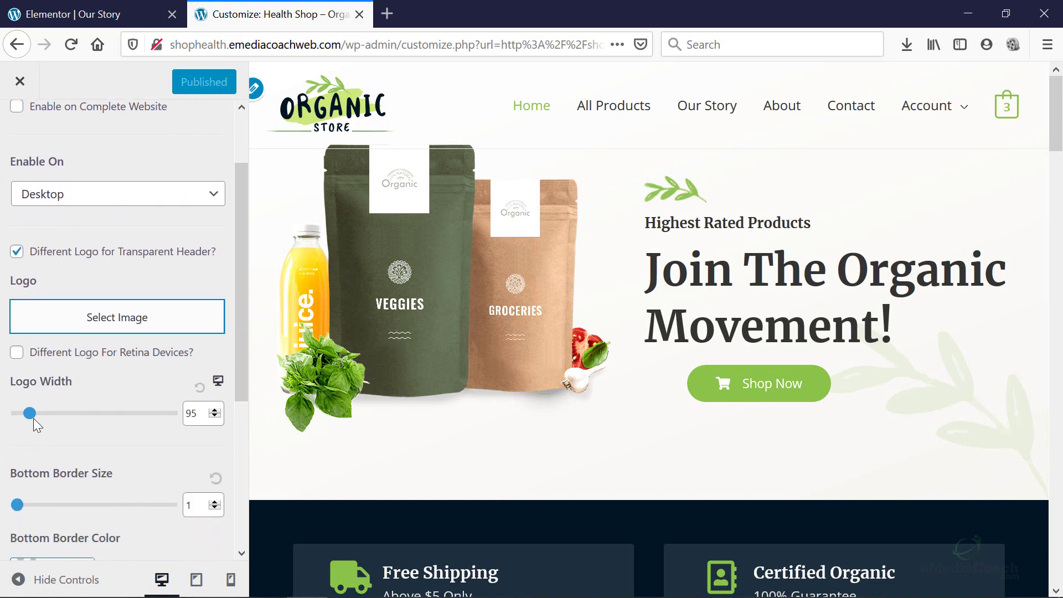
scroll(28, 411, down, 1)
scroll(55, 437, down, 2)
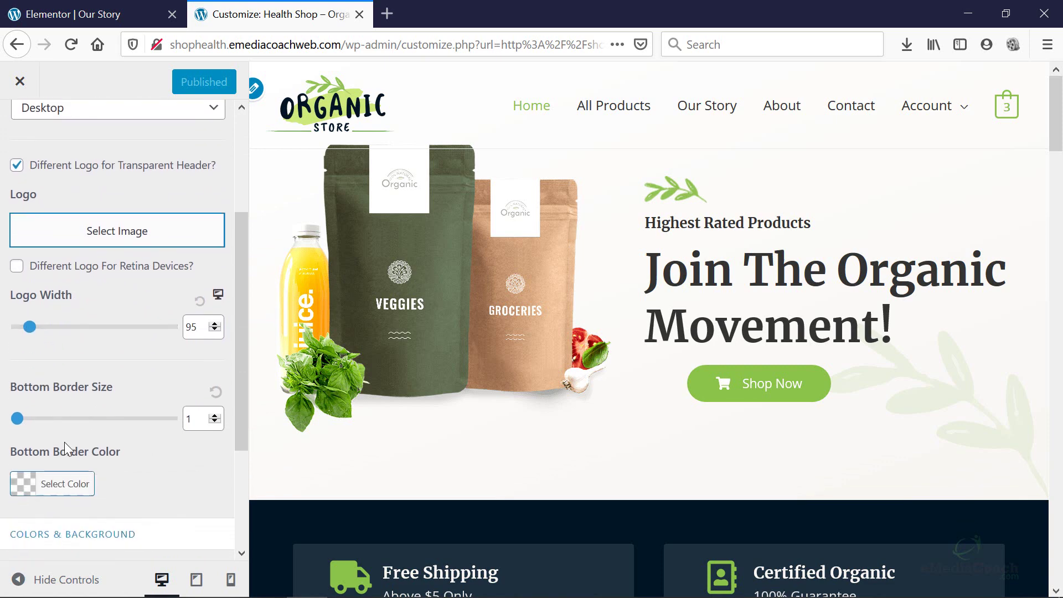
scroll(76, 447, up, 5)
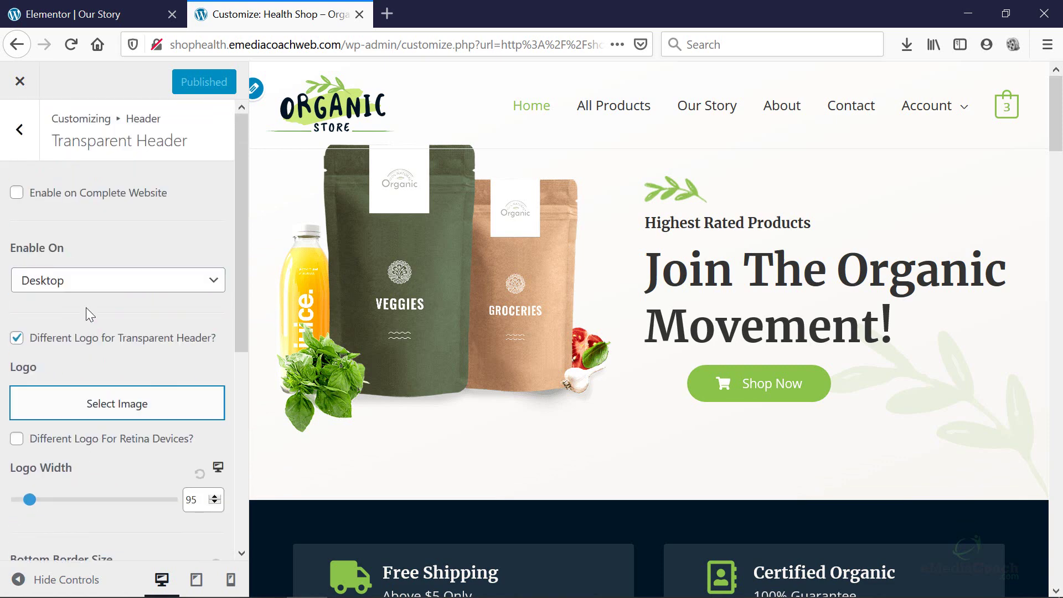
Keep the transparent header enabled on Desktop, then reopen it through Header settings.
click(80, 282)
click(80, 281)
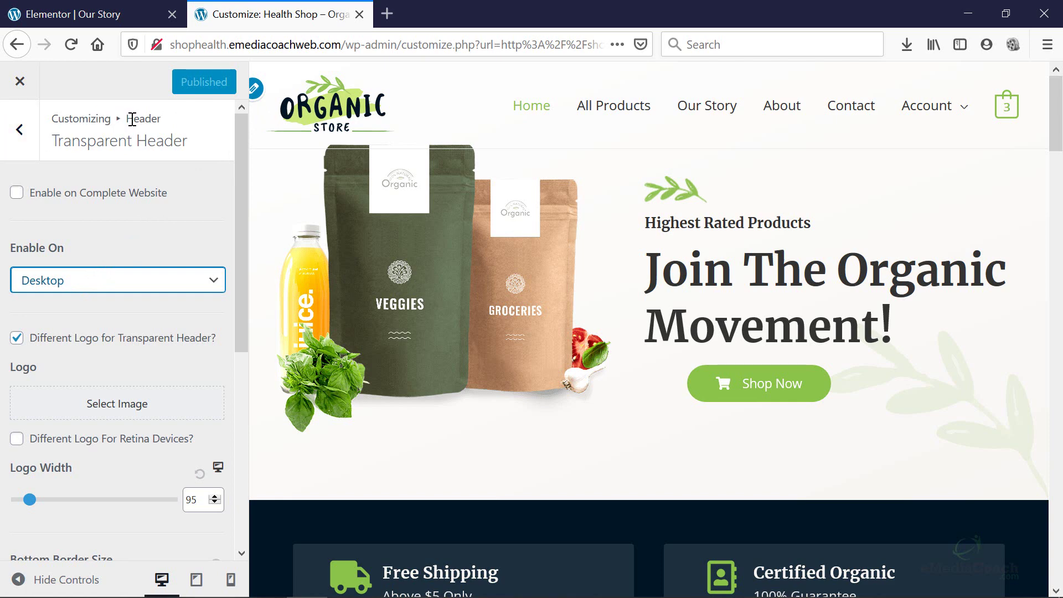
click(27, 147)
click(32, 148)
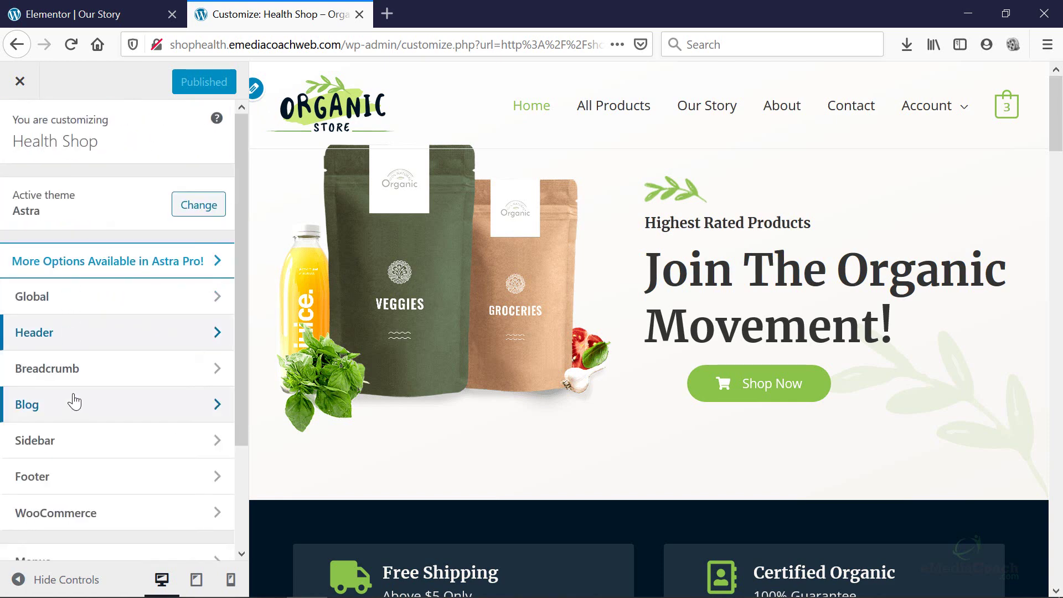
click(81, 344)
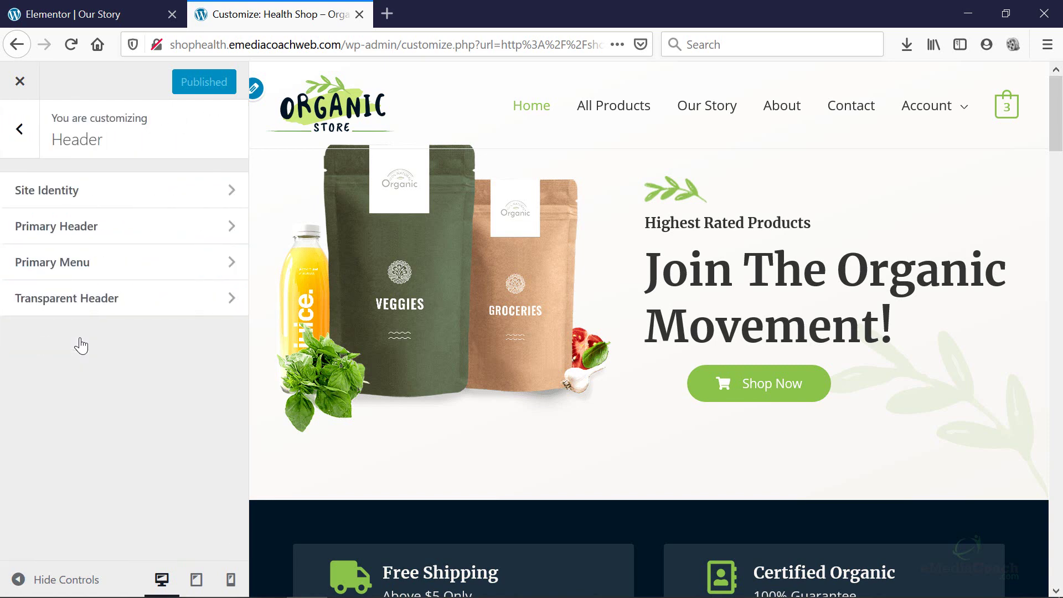
click(104, 299)
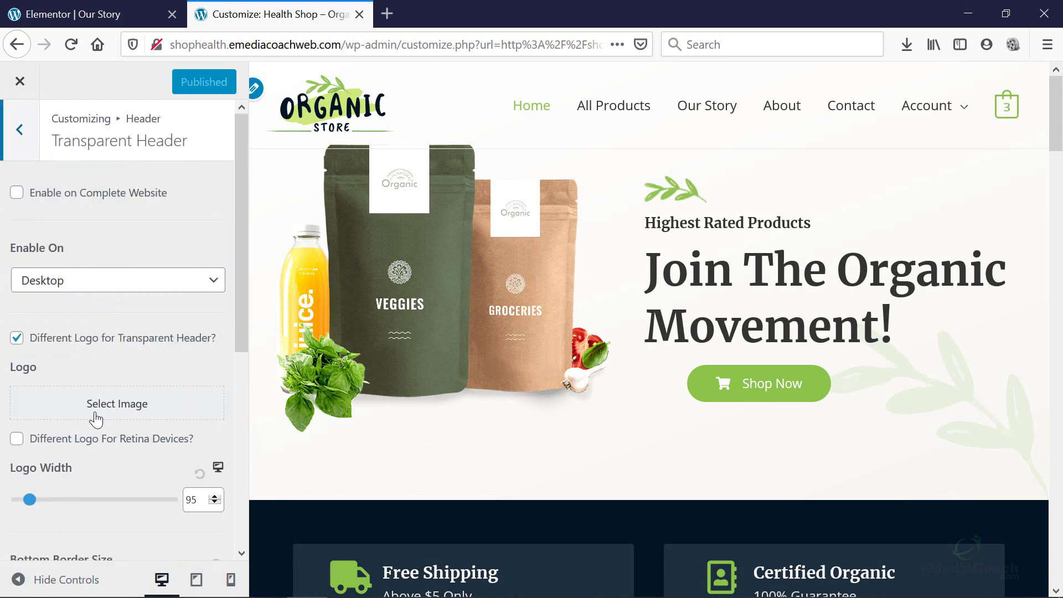
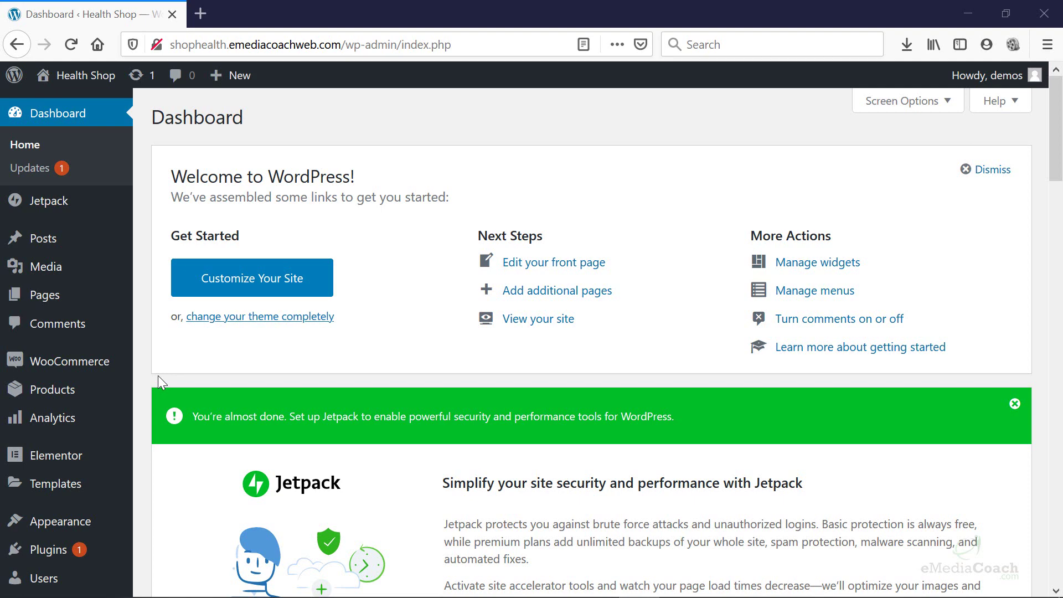
Search the plugin directory for 'stripe', then install and activate WooCommerce Stripe Payment Gateway.
scroll(157, 376, down, 2)
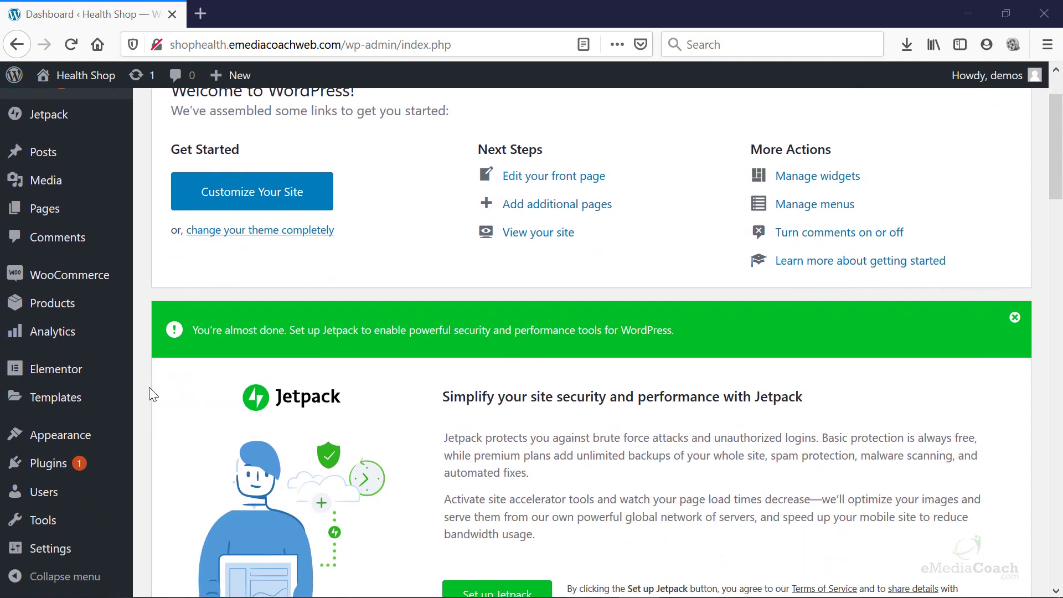
scroll(149, 389, down, 2)
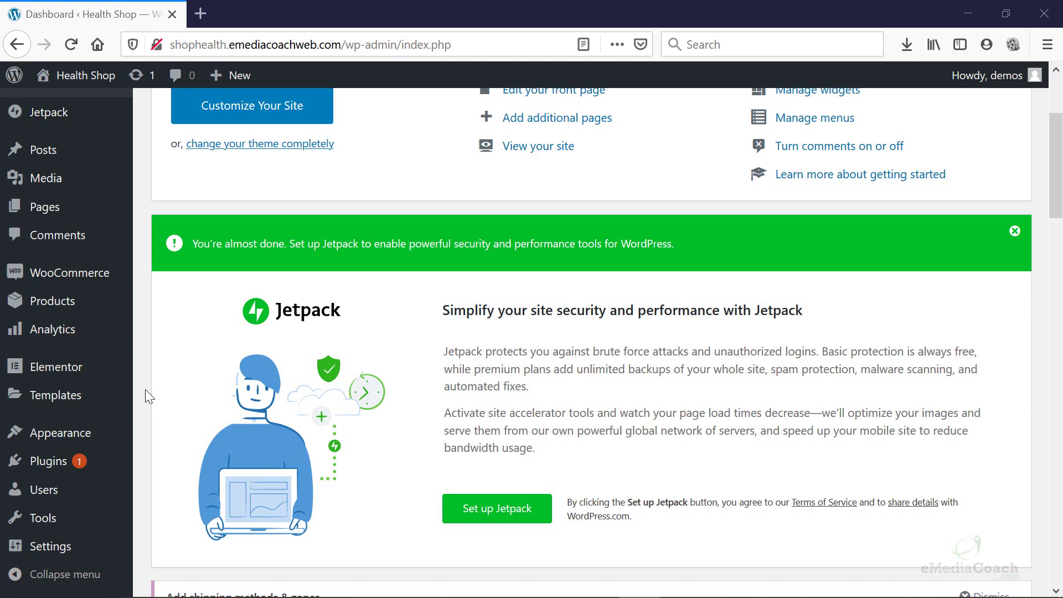
mouse_move(81, 462)
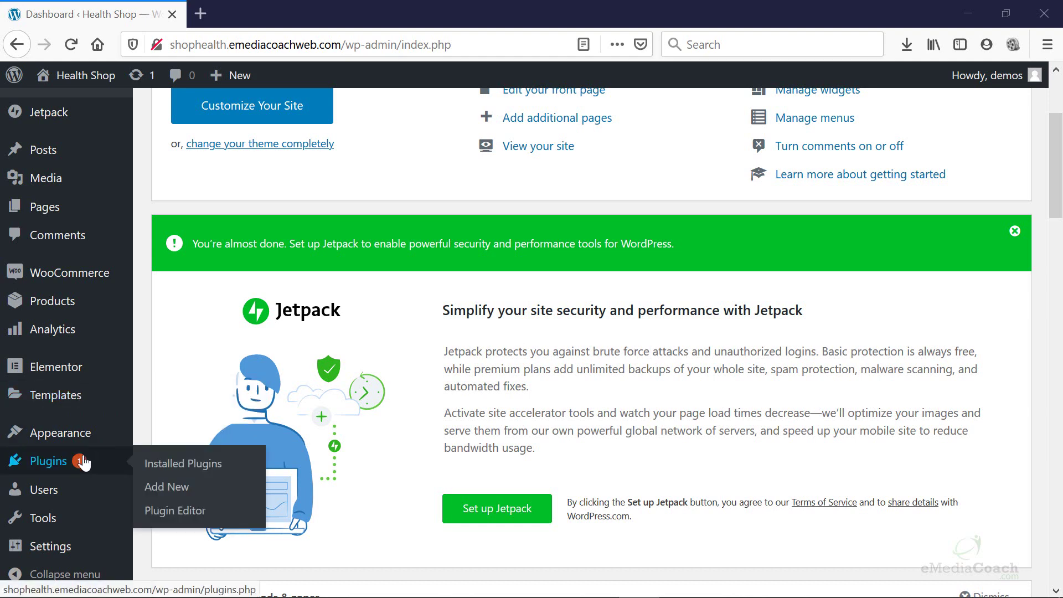
click(190, 495)
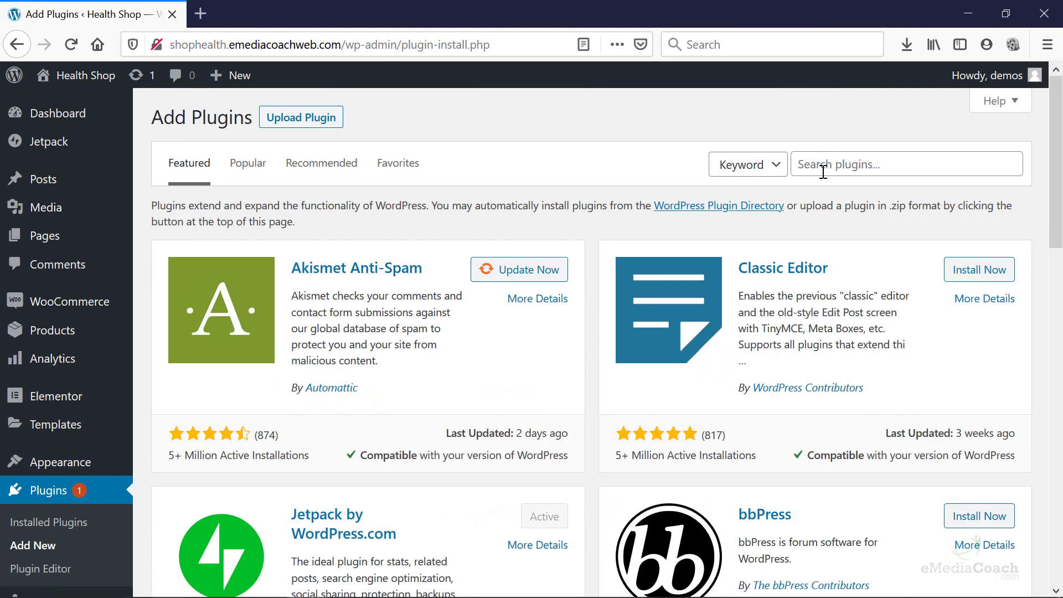
click(867, 172)
text(strine)
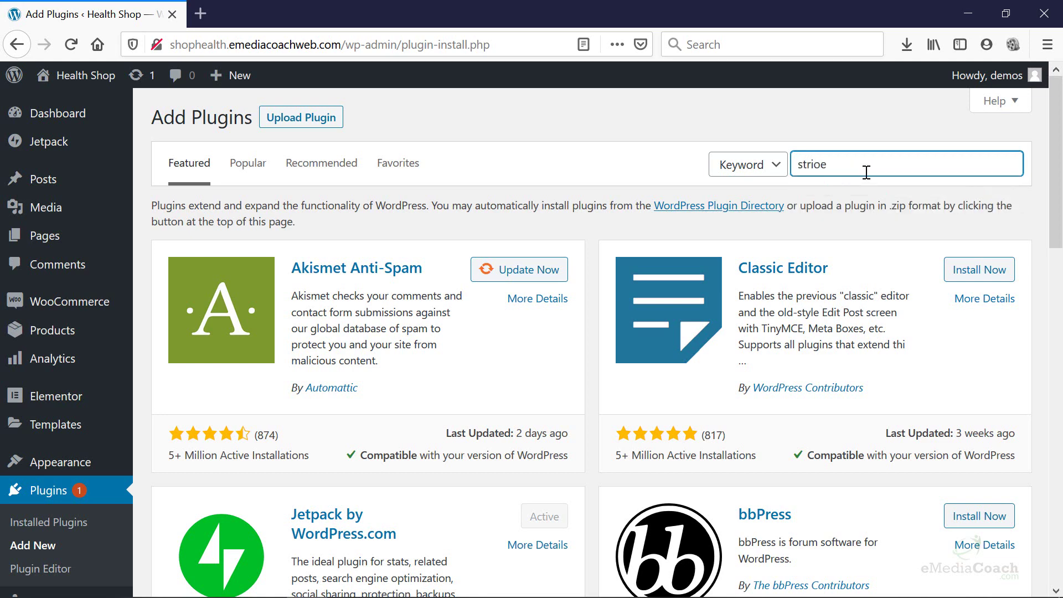
key(BackSpace)
key(BackSpace)
key(BackSpace)
text(ipe)
key(Return)
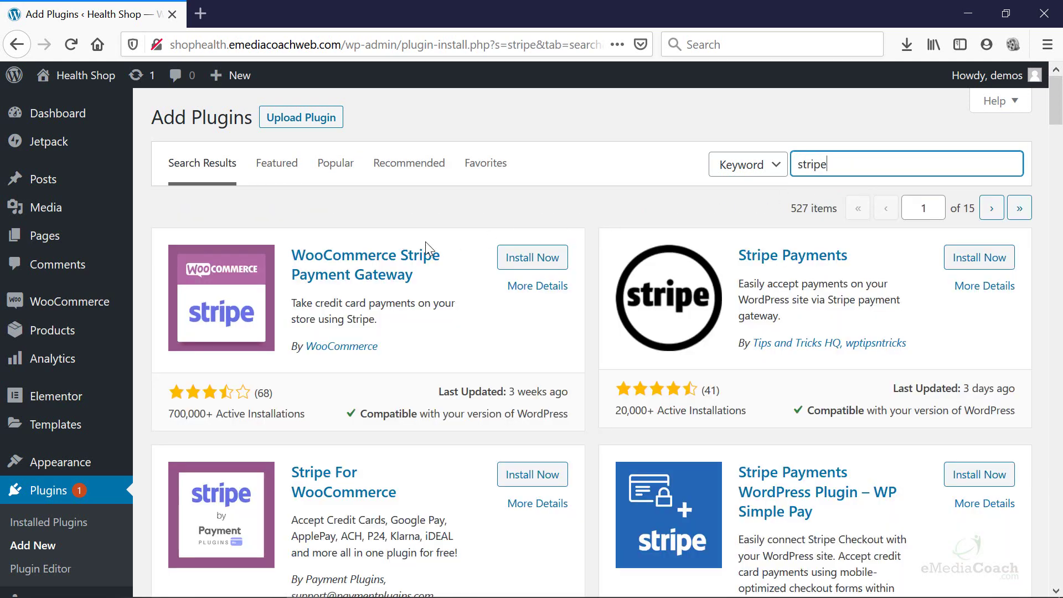
click(548, 269)
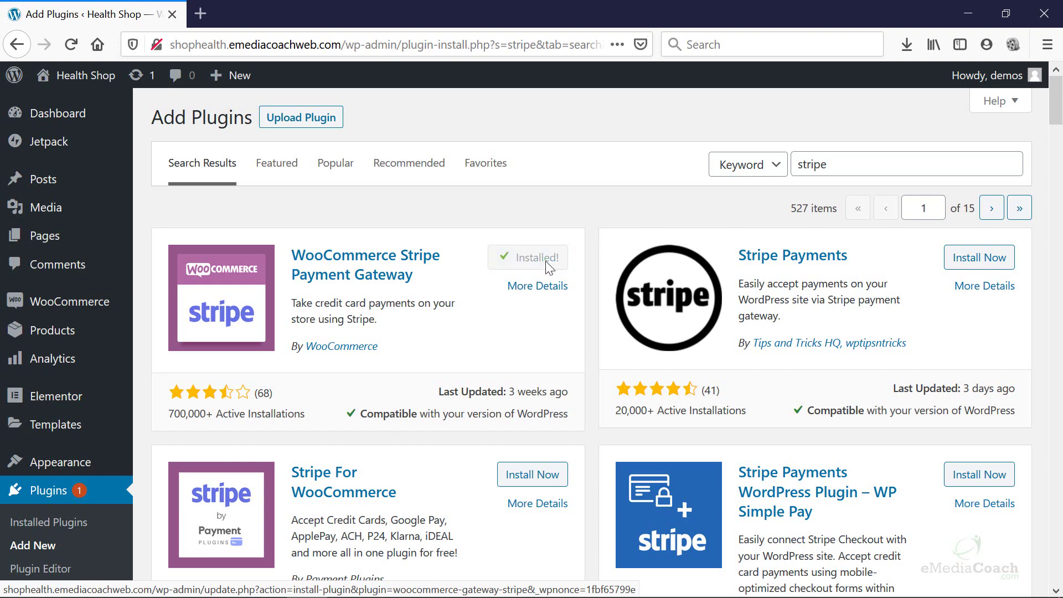
click(546, 268)
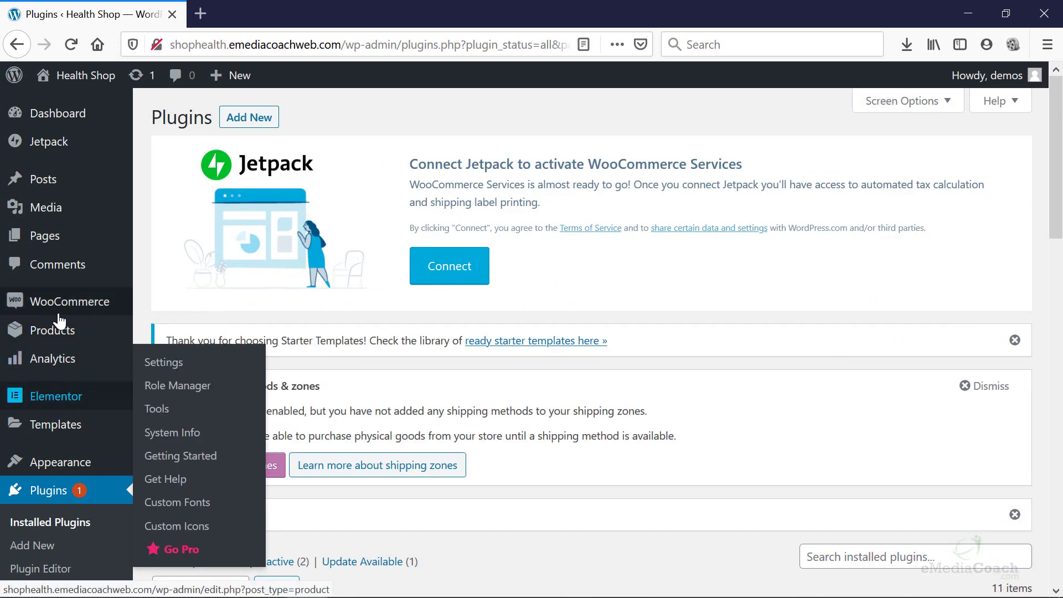
Enable Stripe – Credit Card (Stripe) in the WooCommerce Payments settings.
mouse_move(56, 311)
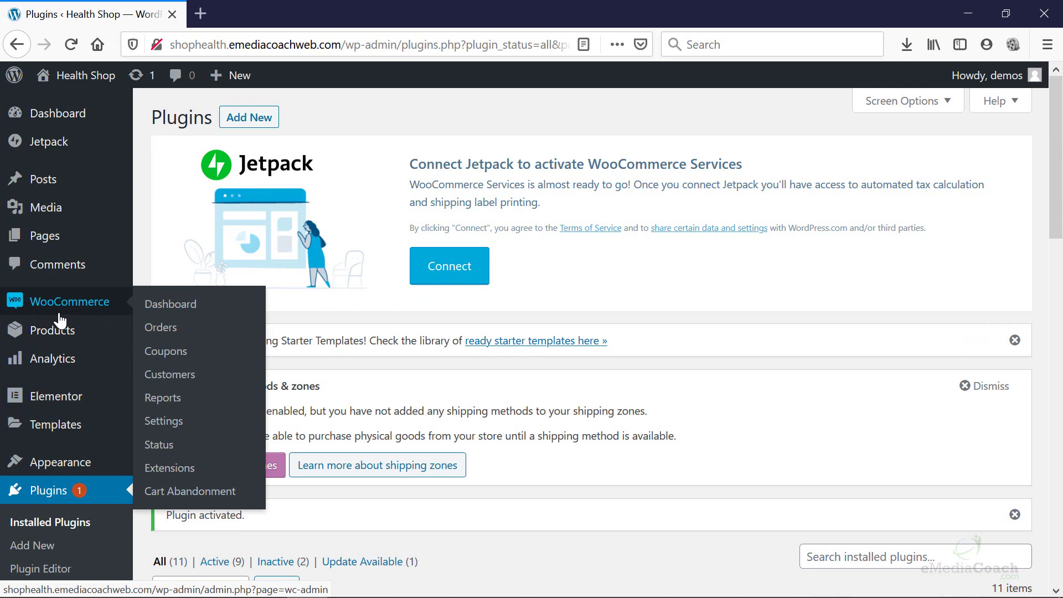
click(197, 428)
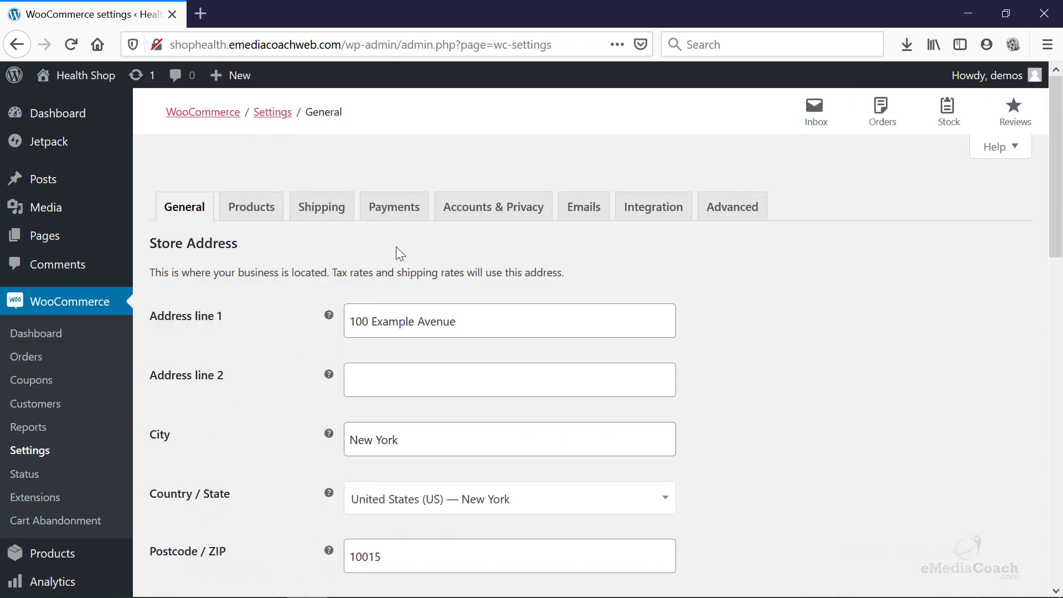
click(411, 220)
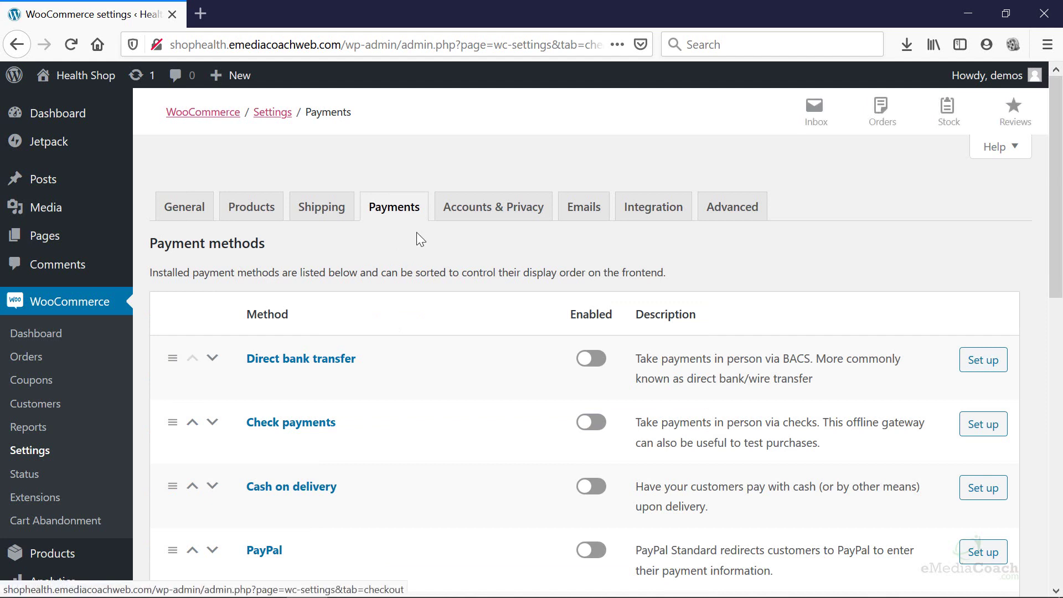
scroll(416, 233, down, 5)
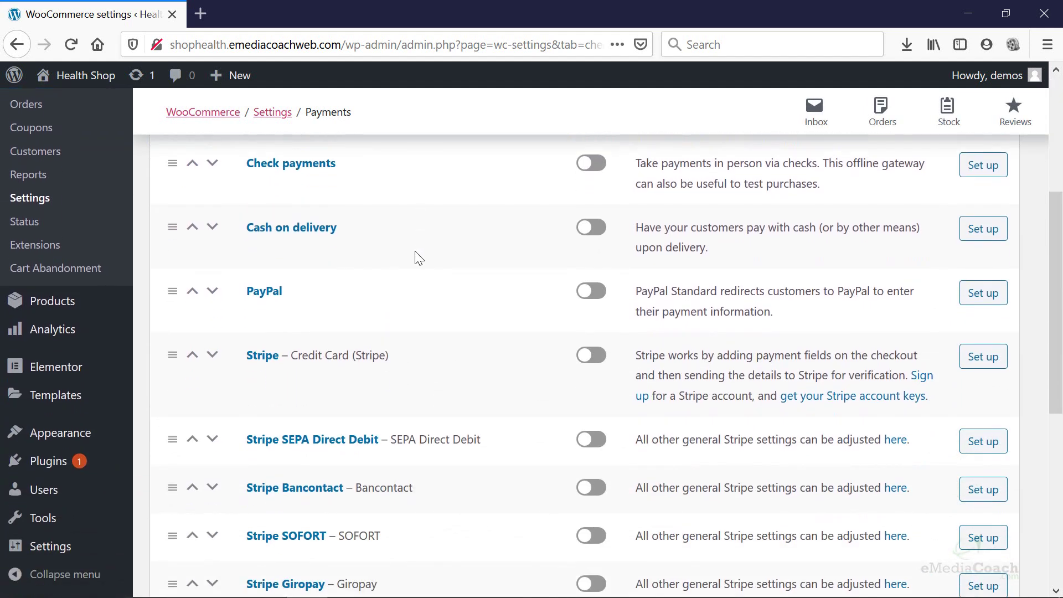
scroll(416, 260, down, 2)
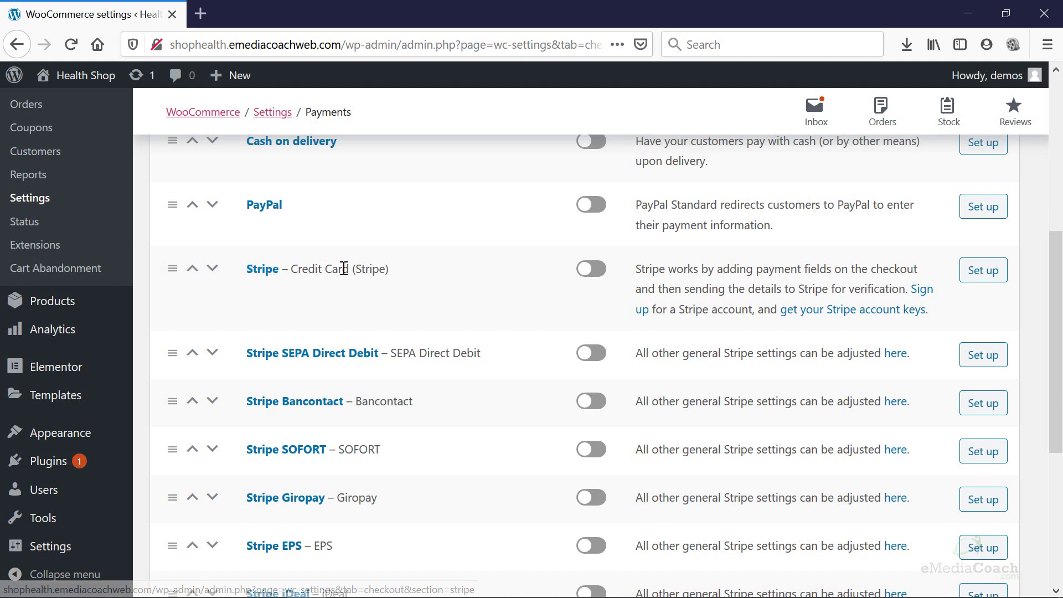
click(591, 276)
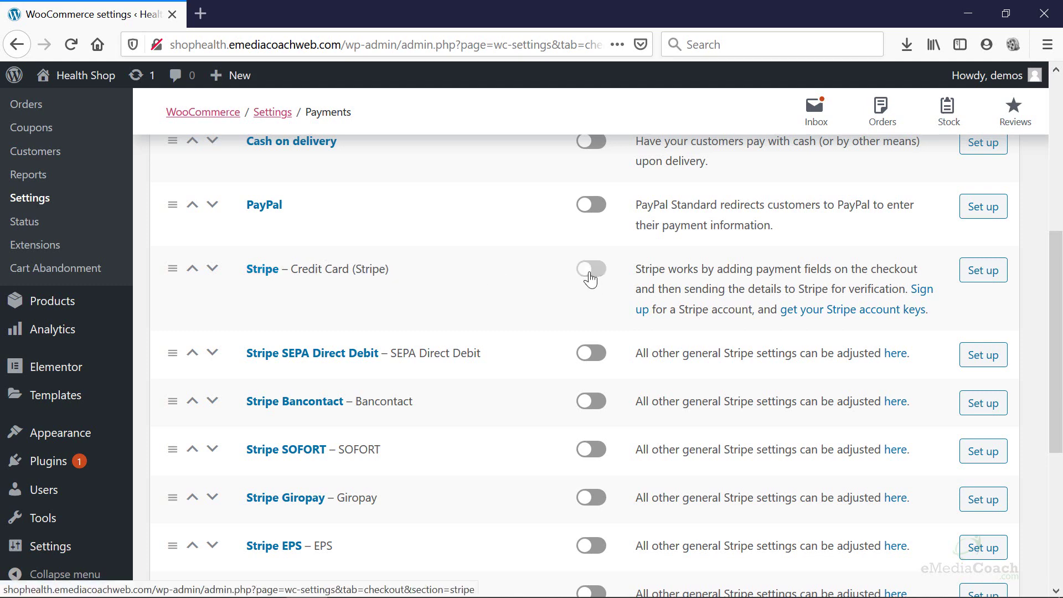
Open the Stripe Credit Card settings page and check that test mode is on.
click(983, 271)
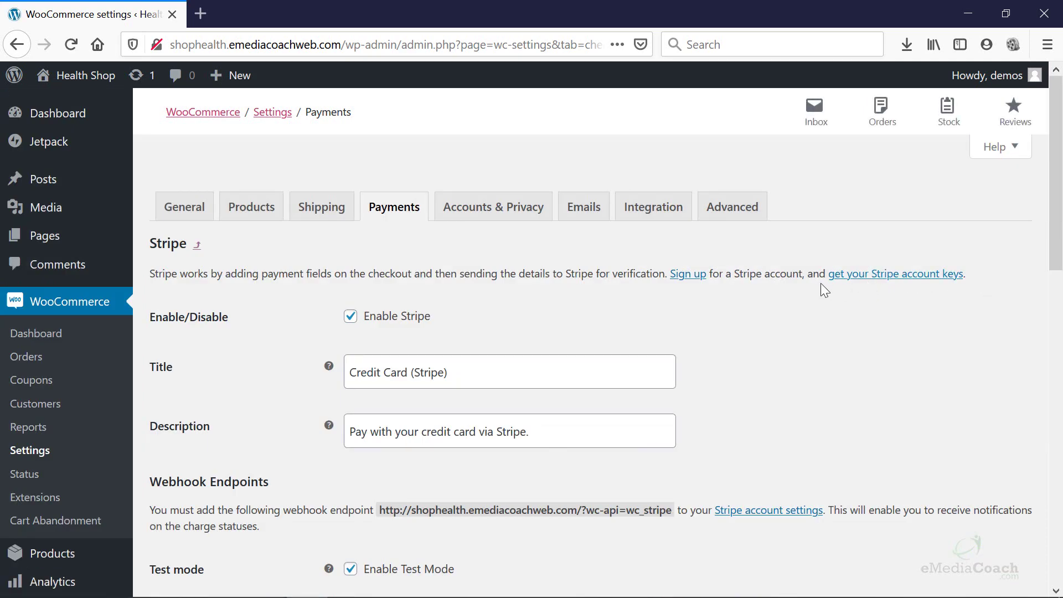
scroll(822, 283, down, 10)
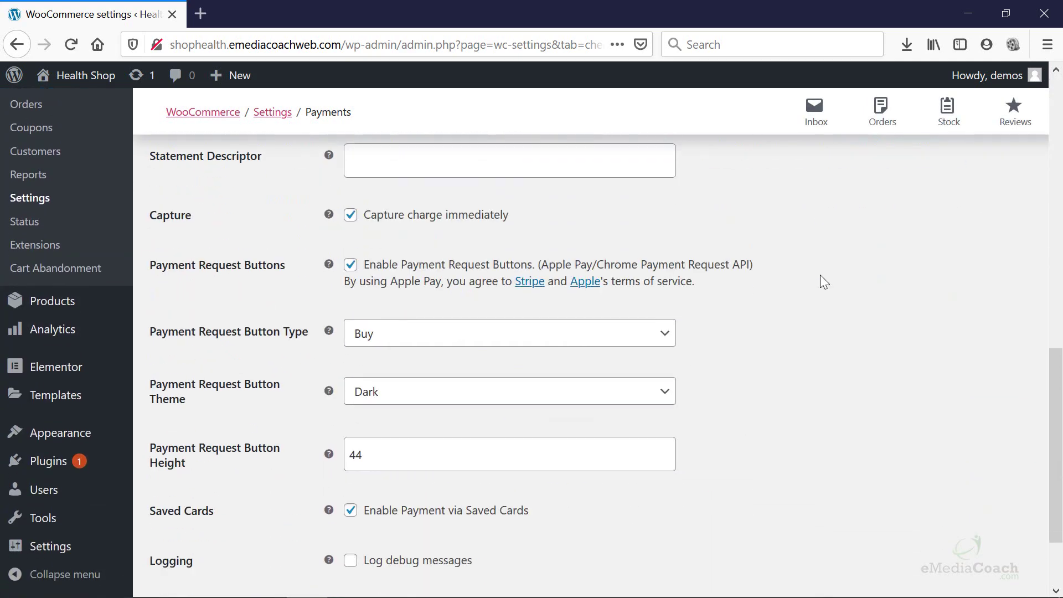
scroll(822, 283, up, 10)
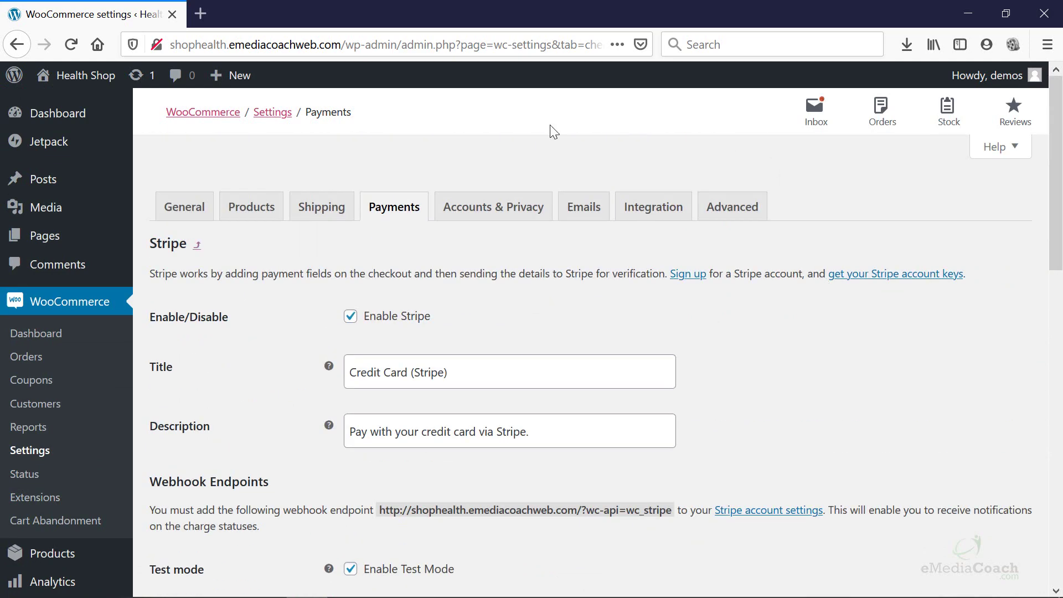
In a new tab, sign in to the Stripe Dashboard, skipping email verification.
click(205, 13)
text(stripe)
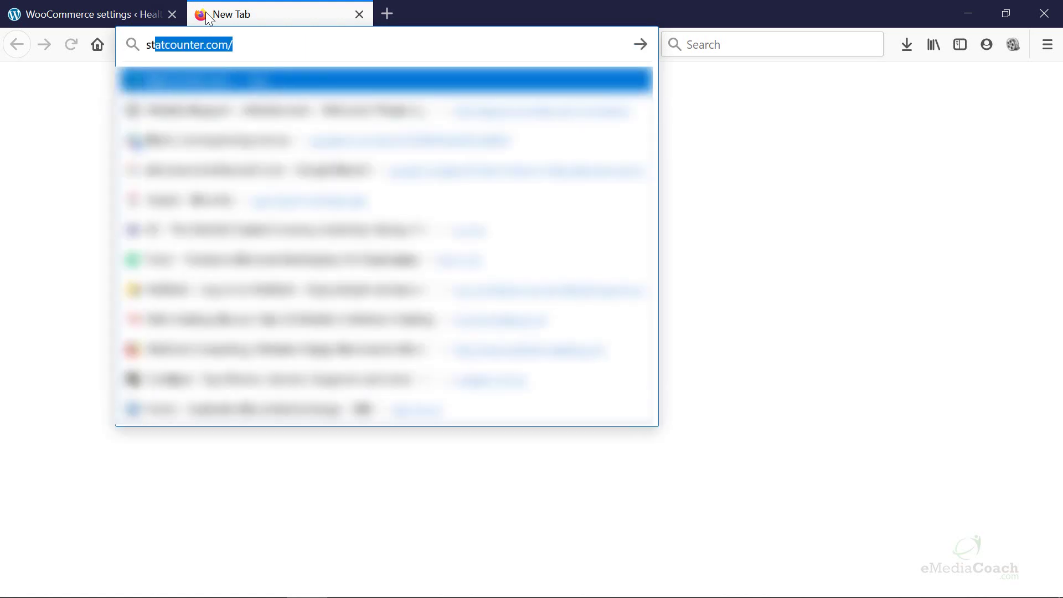
key(ctrl+Return)
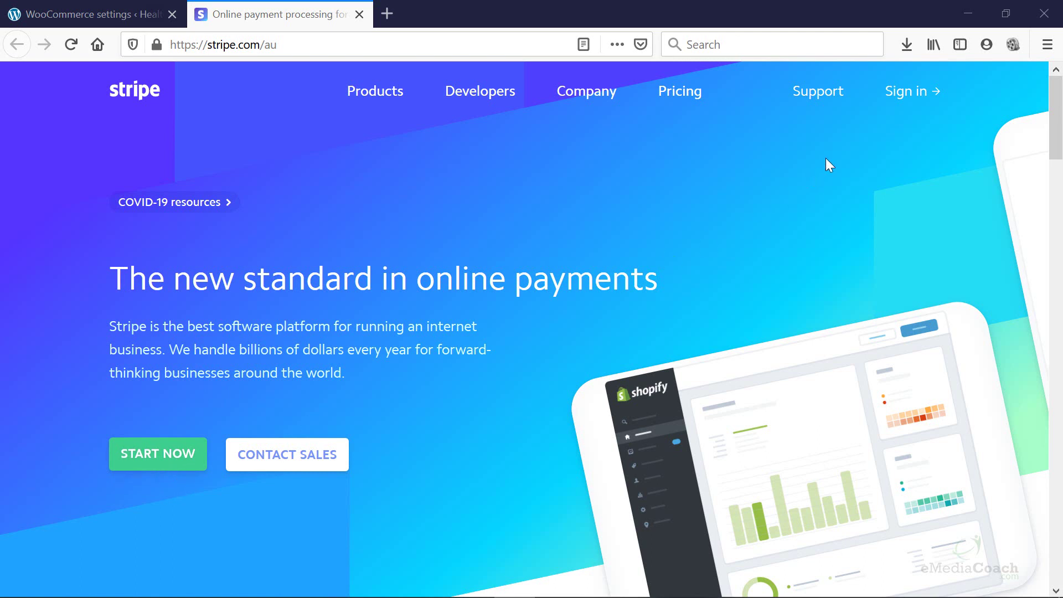
click(914, 92)
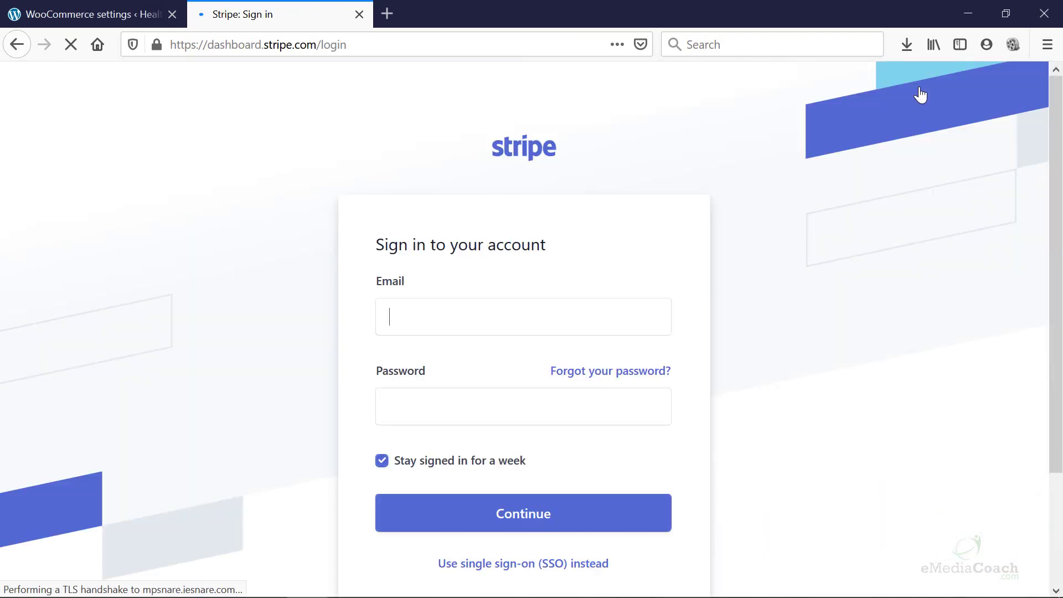
click(523, 411)
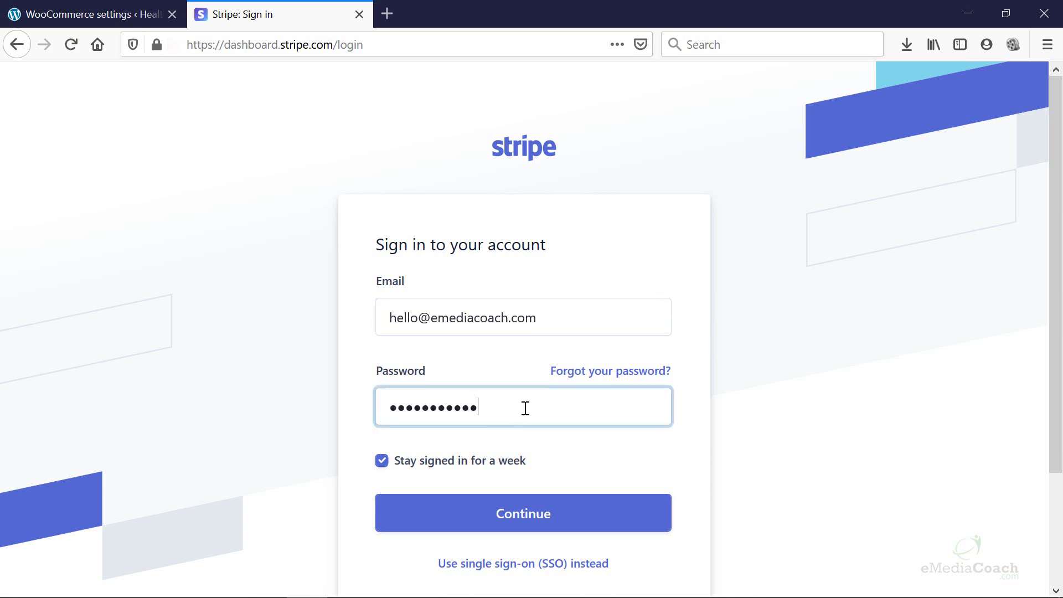
double_click(525, 409)
click(527, 407)
click(547, 515)
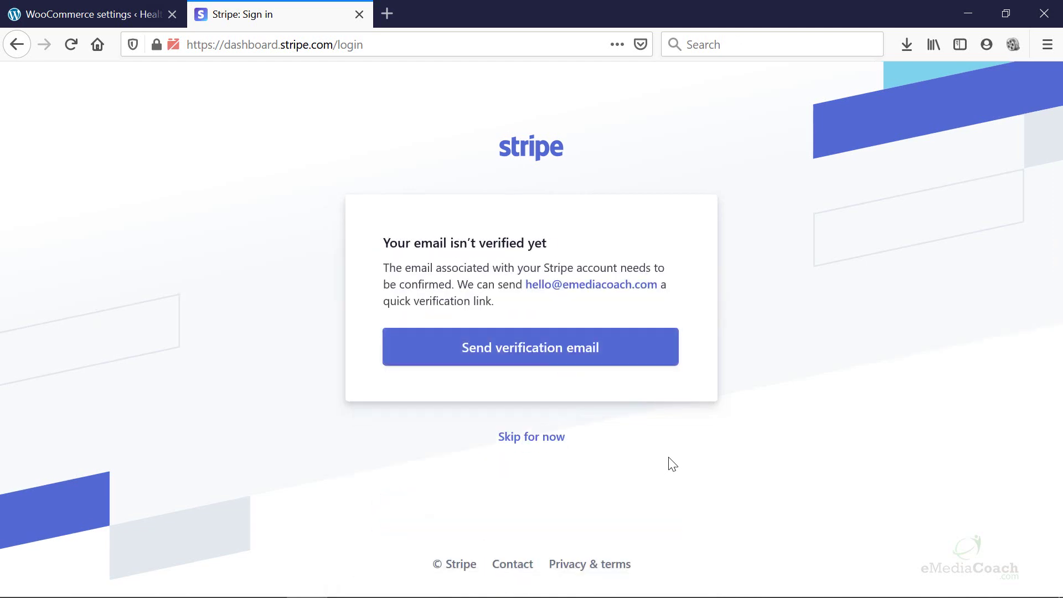
click(551, 441)
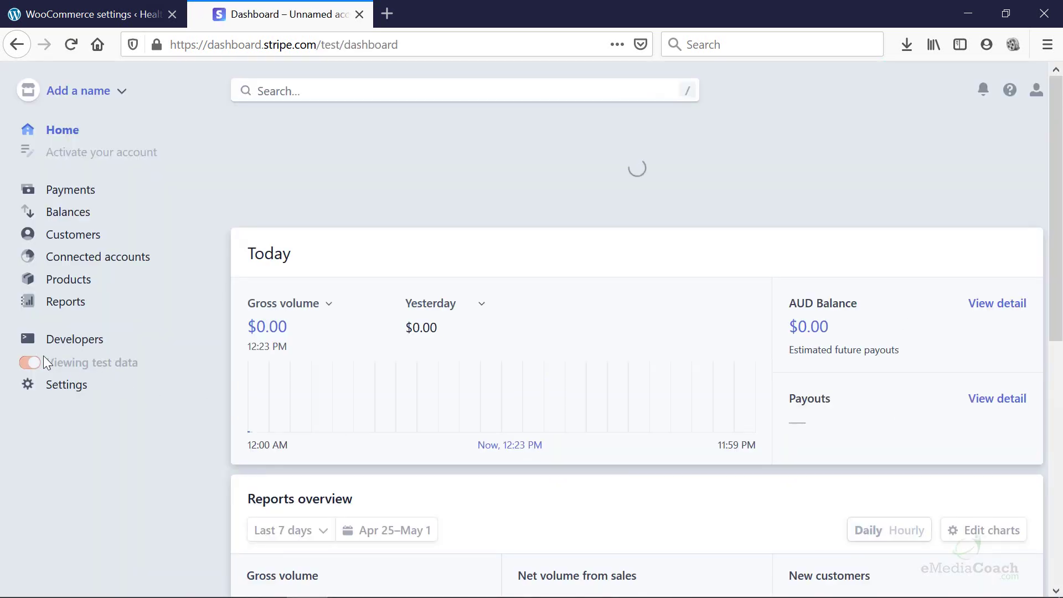
View the test API keys under Developers, then return to the WooCommerce Stripe settings.
mouse_move(34, 366)
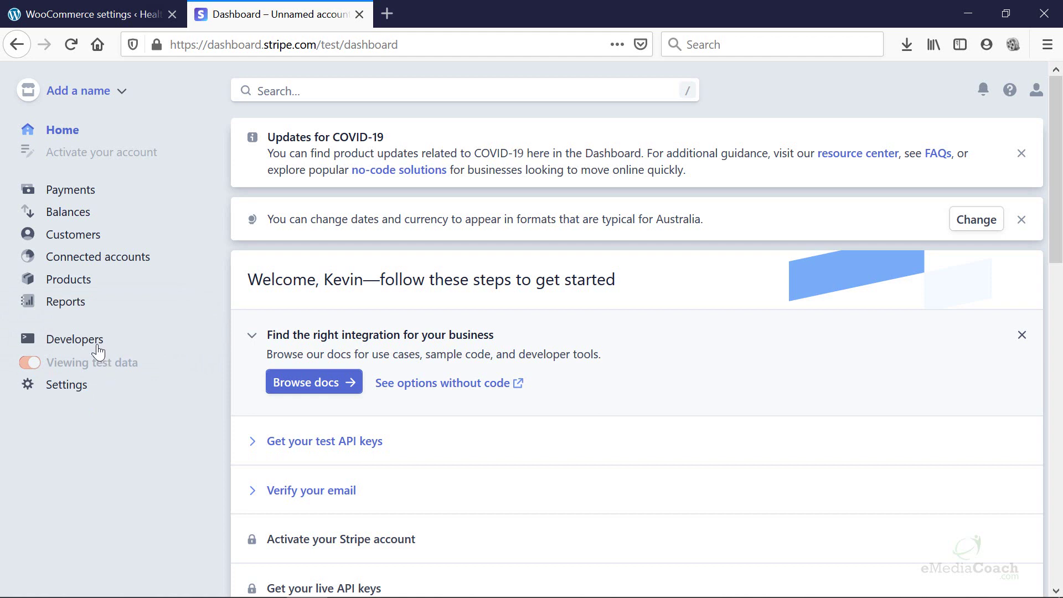
click(93, 346)
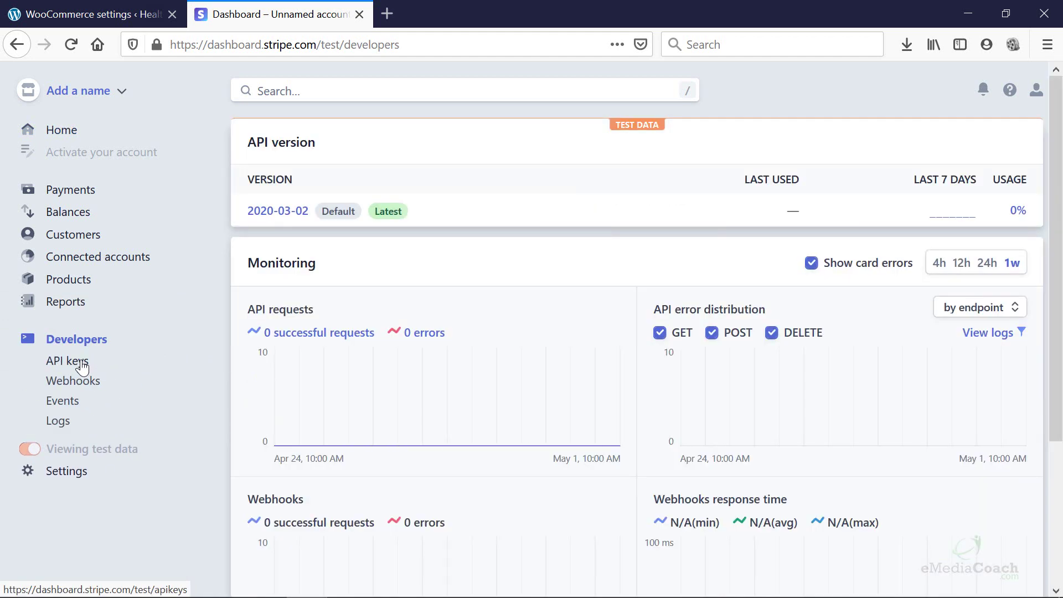
click(82, 363)
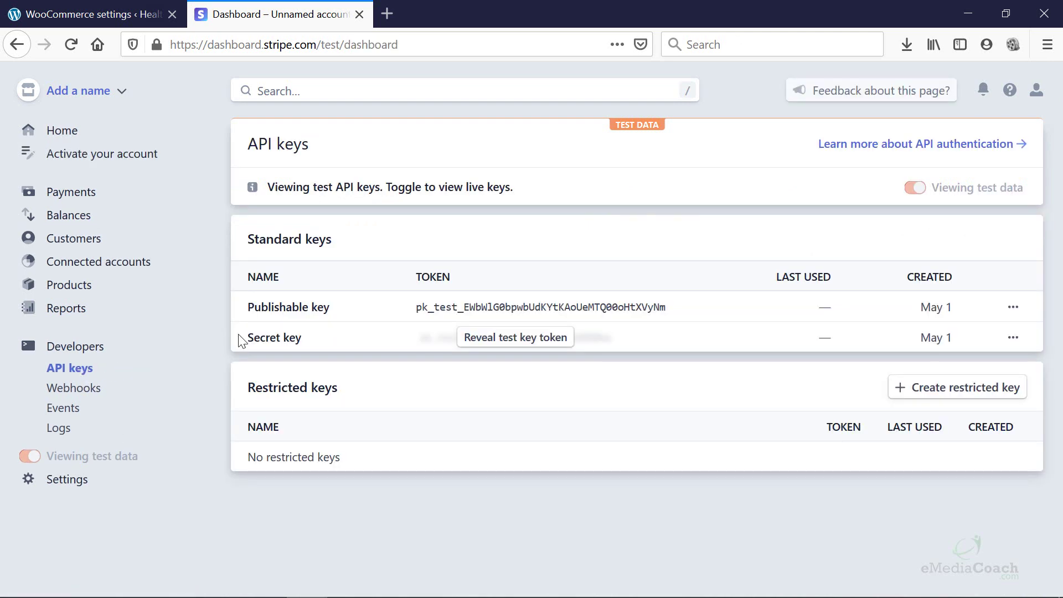
click(125, 21)
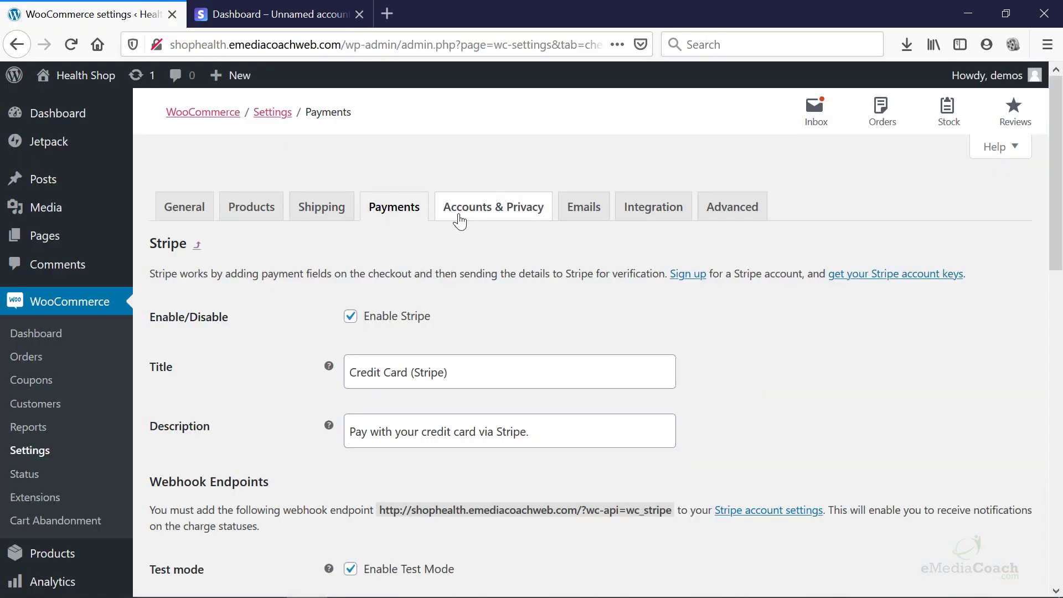
Remove '(Stripe)' from the payment title so it reads 'Credit Card'.
scroll(440, 227, down, 3)
scroll(354, 183, up, 2)
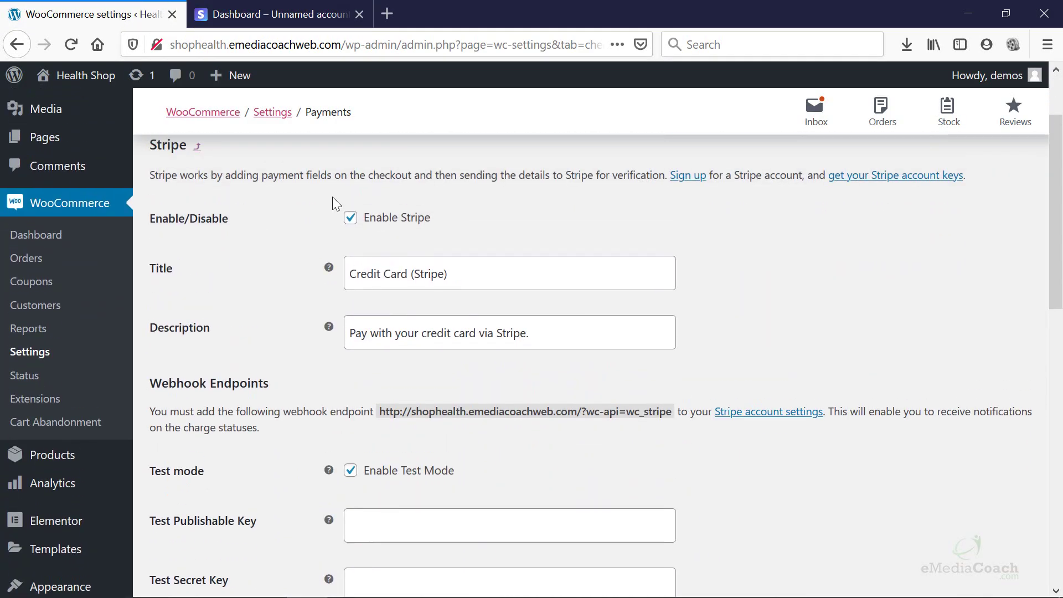
drag(450, 285, 411, 280)
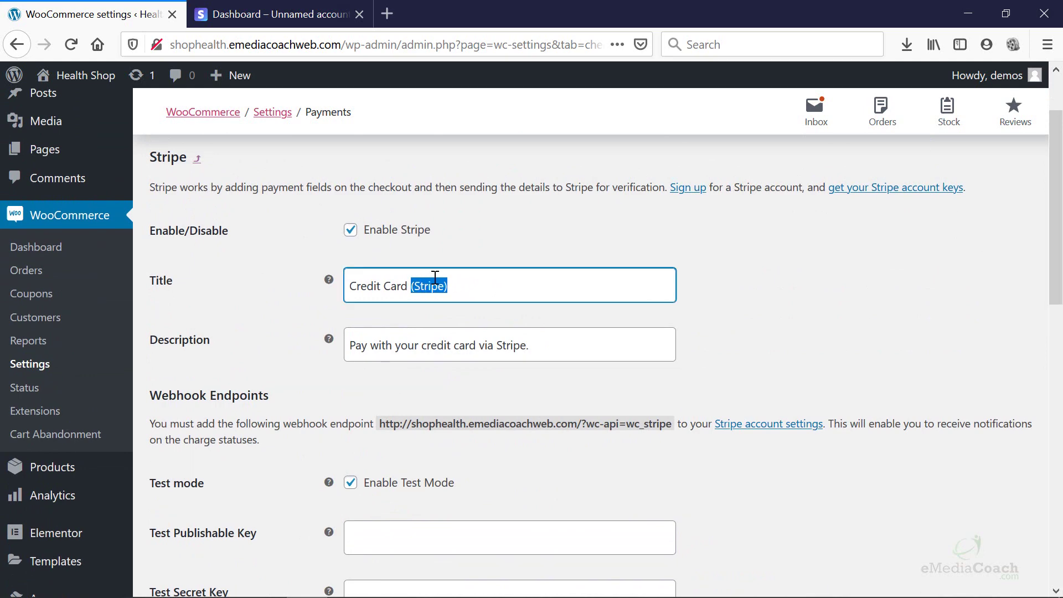
key(BackSpace)
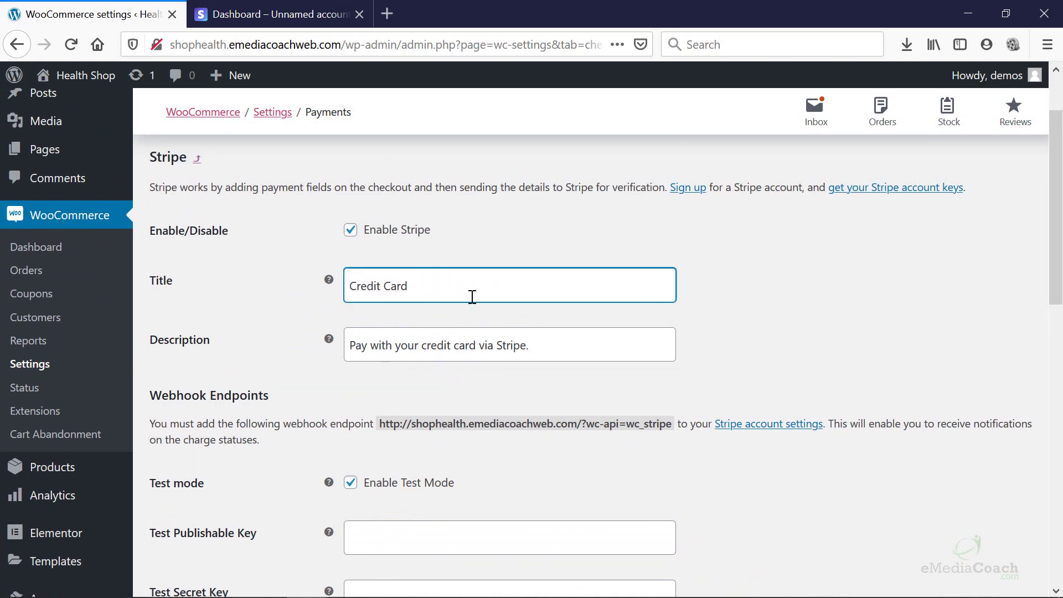
Delete 'via Stripe' from the description so it reads 'Pay with your credit card.'.
click(560, 345)
drag(559, 345, 481, 341)
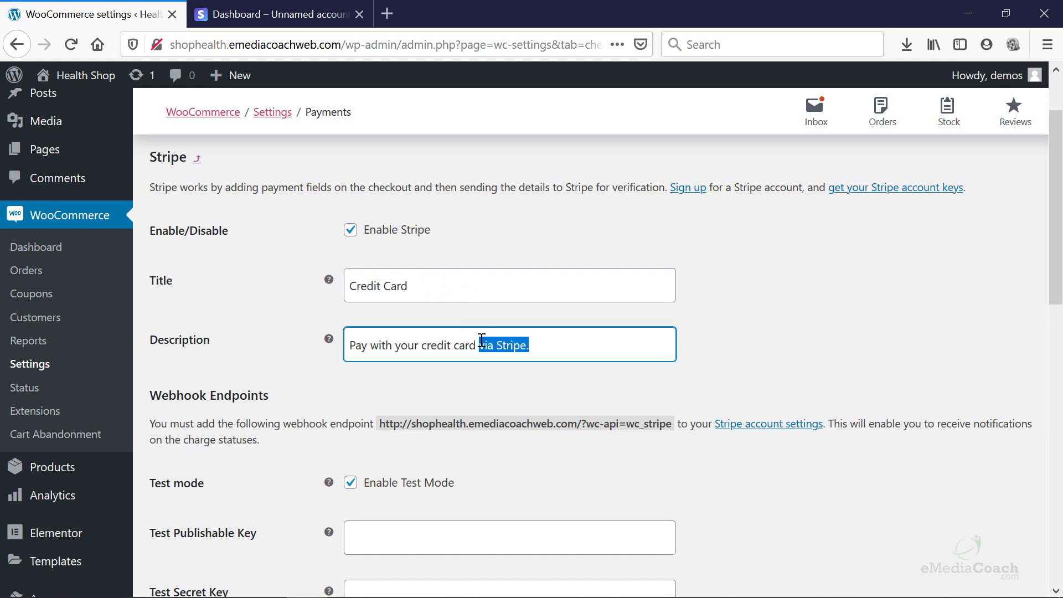
key(BackSpace)
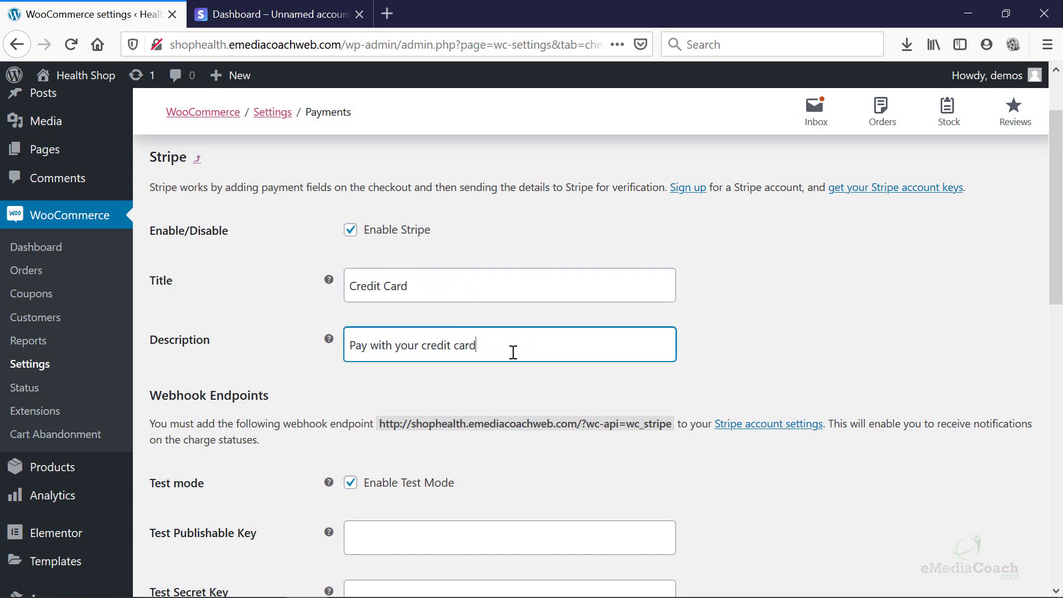
scroll(508, 349, down, 3)
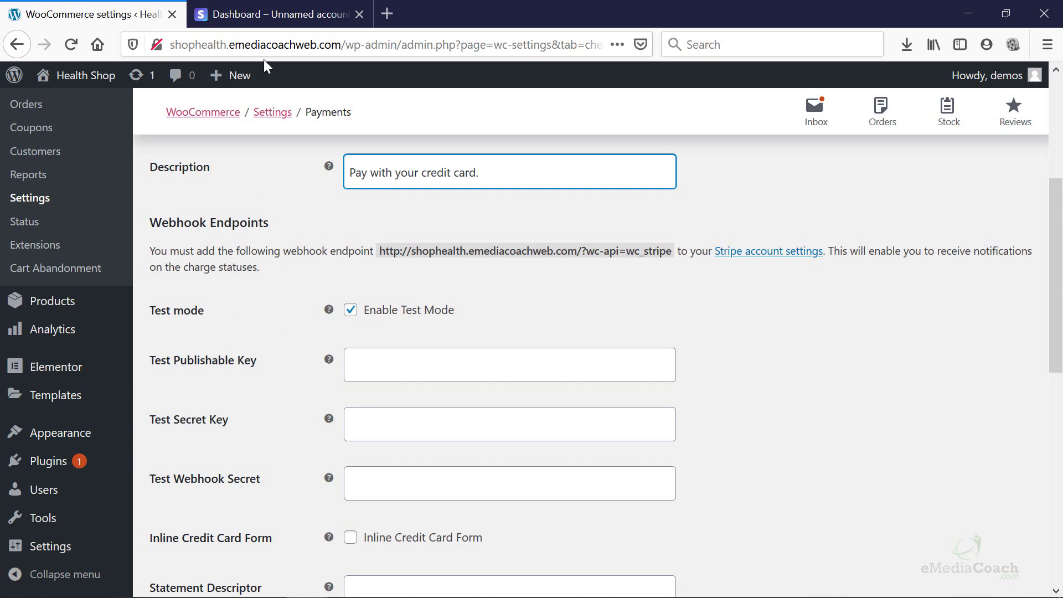
Copy the pk_test publishable key from Stripe into the Test Publishable Key field.
click(262, 15)
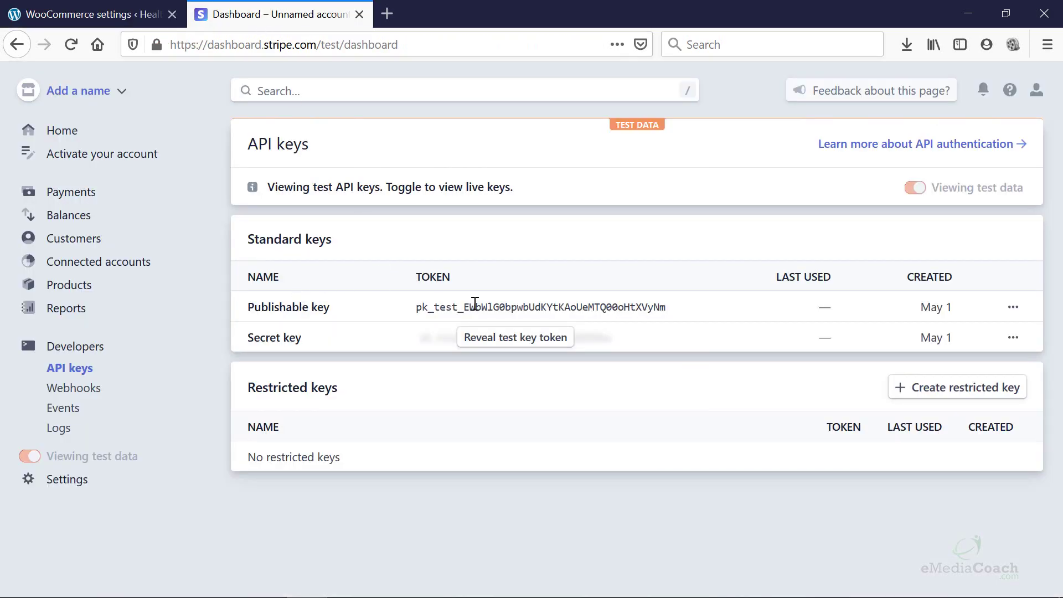
drag(673, 313, 418, 308)
right_click(425, 310)
click(444, 318)
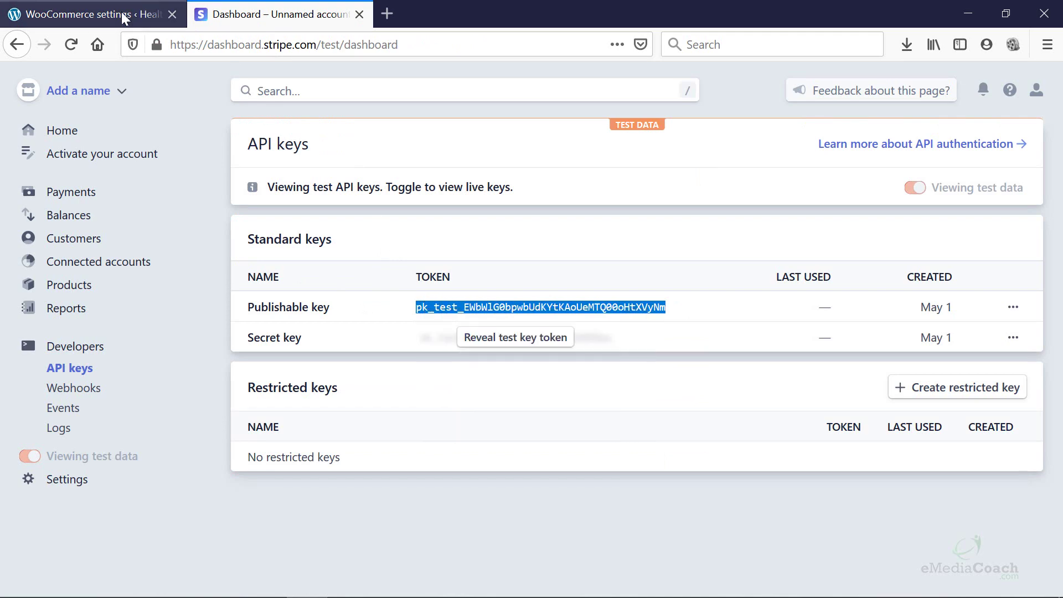
click(83, 14)
right_click(385, 364)
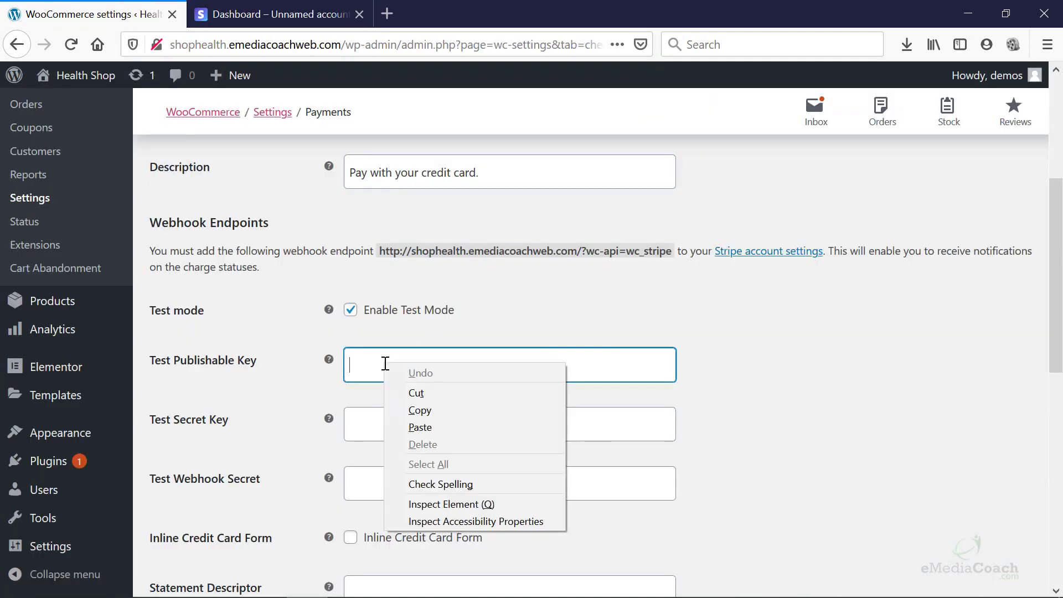
click(420, 427)
Reveal and copy the sk_test secret key into the Test Secret Key field.
click(293, 15)
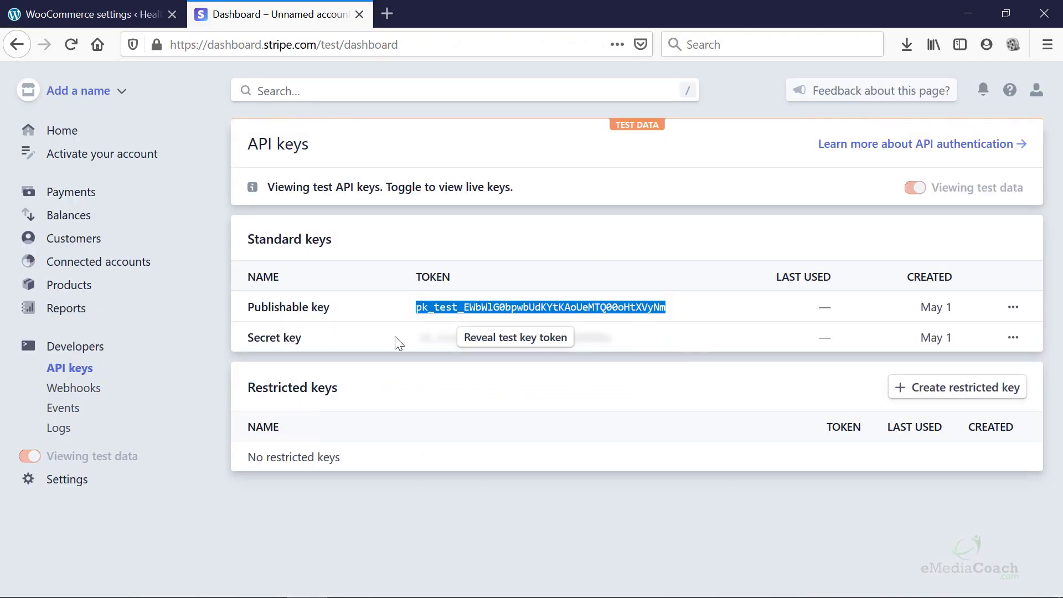
click(532, 340)
drag(670, 337, 416, 346)
right_click(430, 343)
click(463, 351)
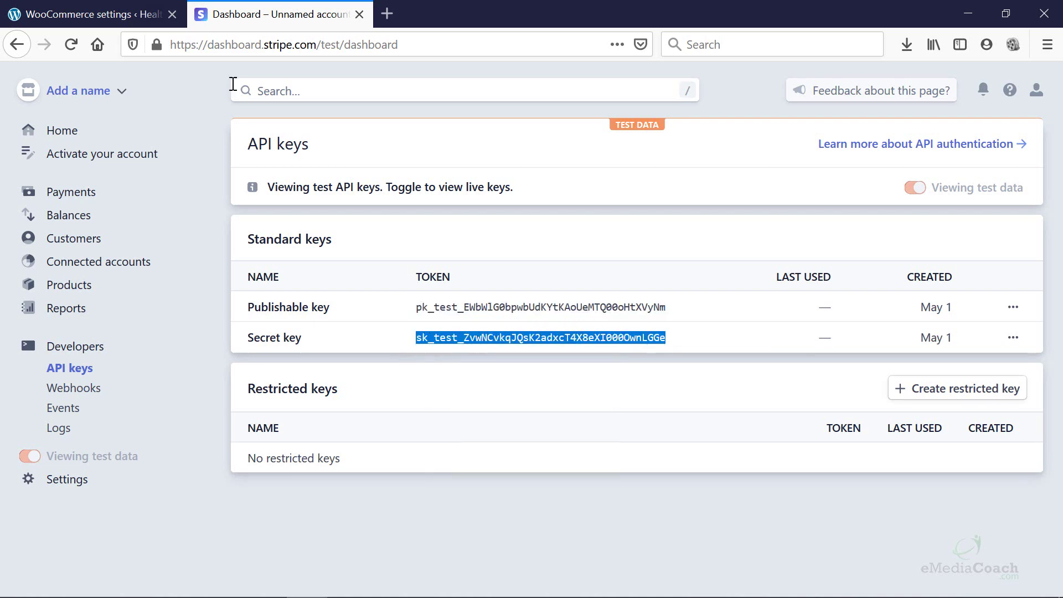
click(122, 15)
click(407, 425)
right_click(407, 425)
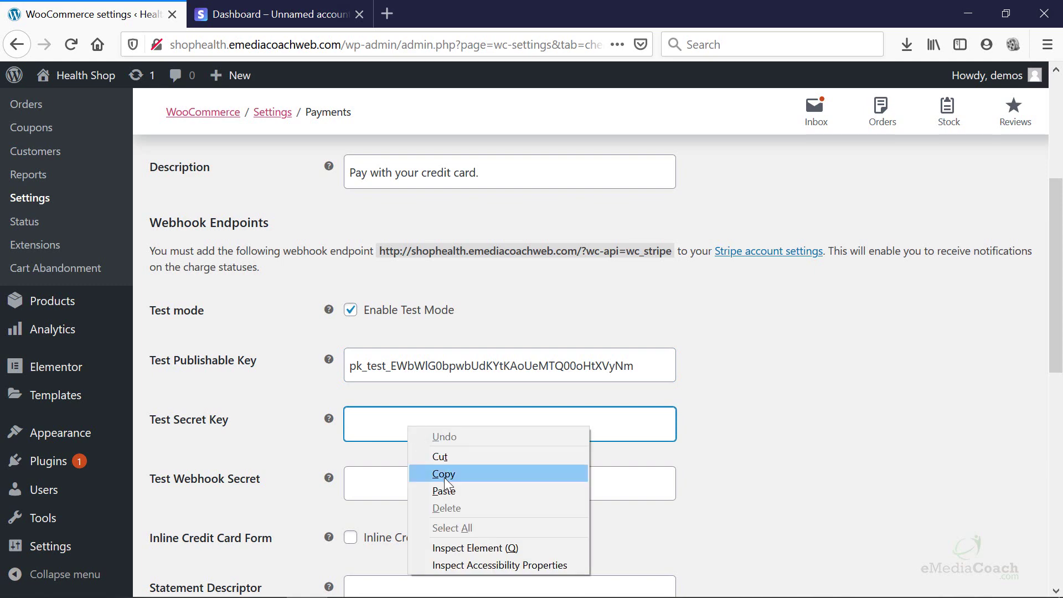
click(447, 489)
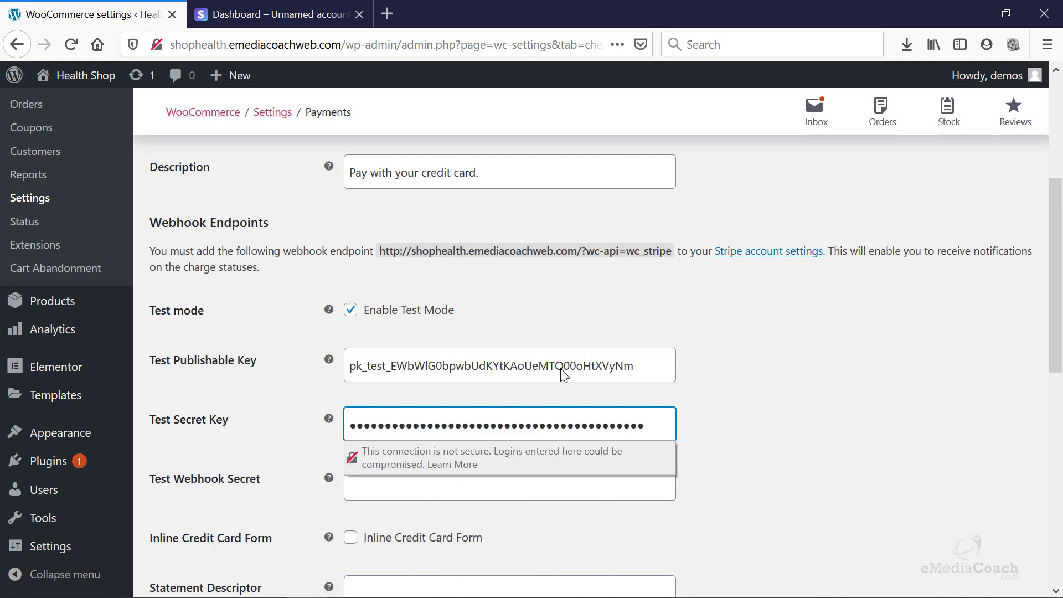
Dismiss the insecure-connection warning and save the Stripe gateway settings.
click(702, 407)
scroll(828, 387, down, 3)
scroll(828, 380, down, 3)
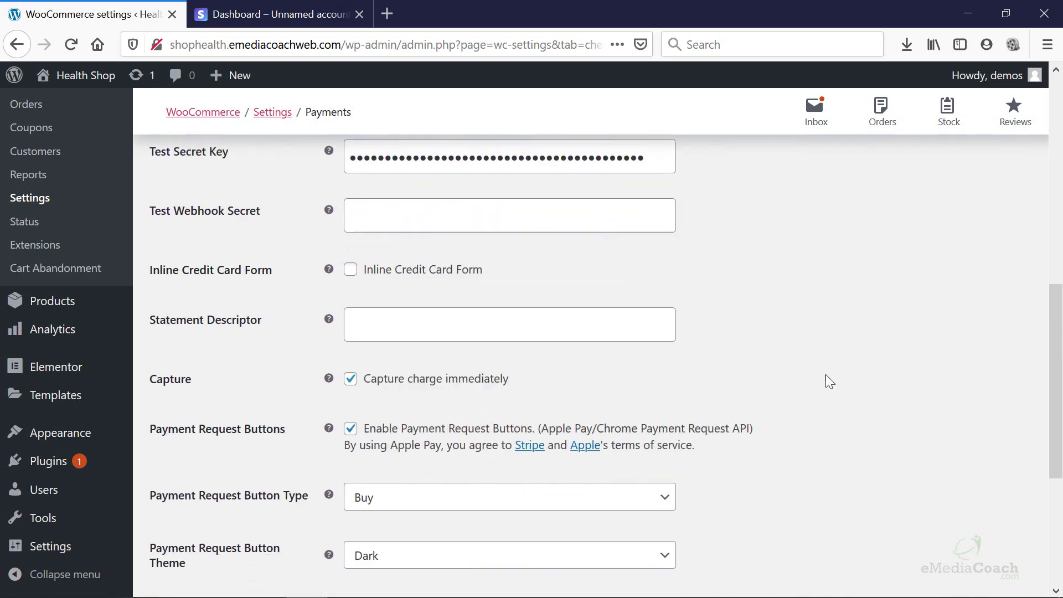
scroll(825, 370, down, 3)
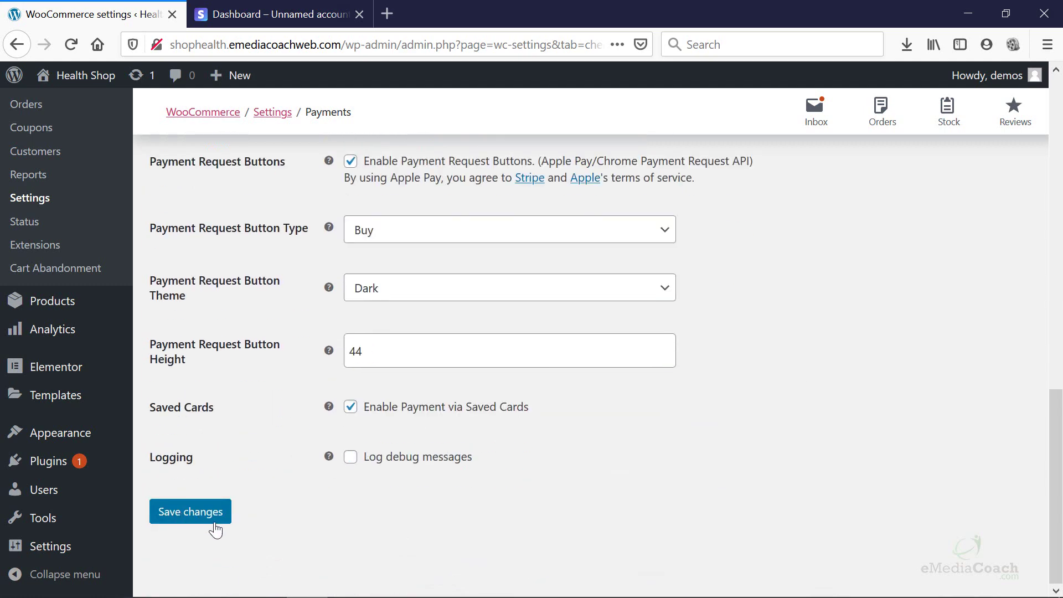
click(216, 530)
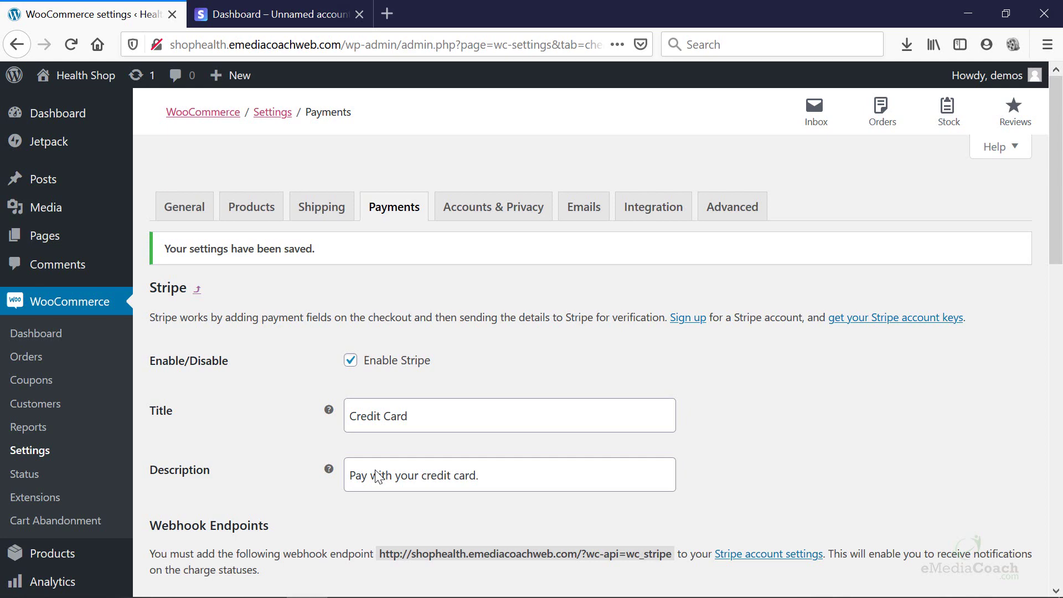
Switch back to the Stripe Dashboard's test API keys page.
click(310, 23)
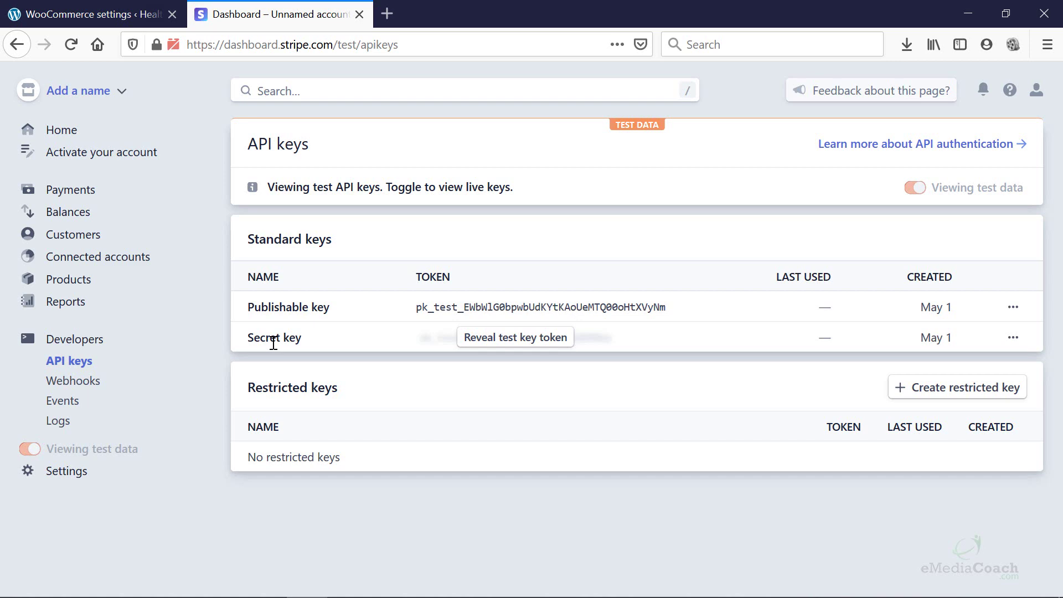
Review the saved WooCommerce Stripe settings page.
click(57, 7)
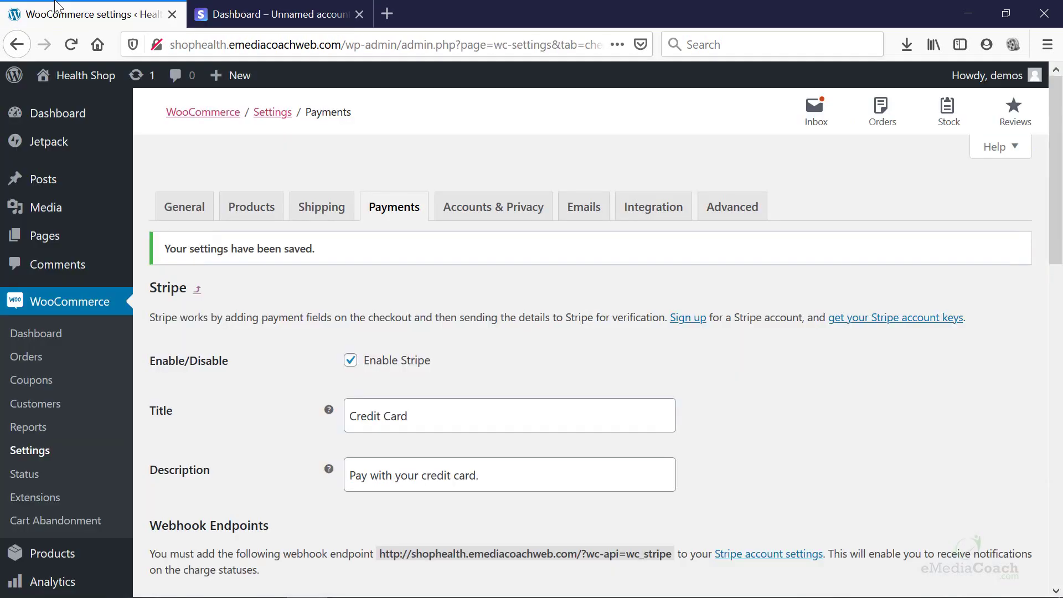
scroll(525, 281, down, 12)
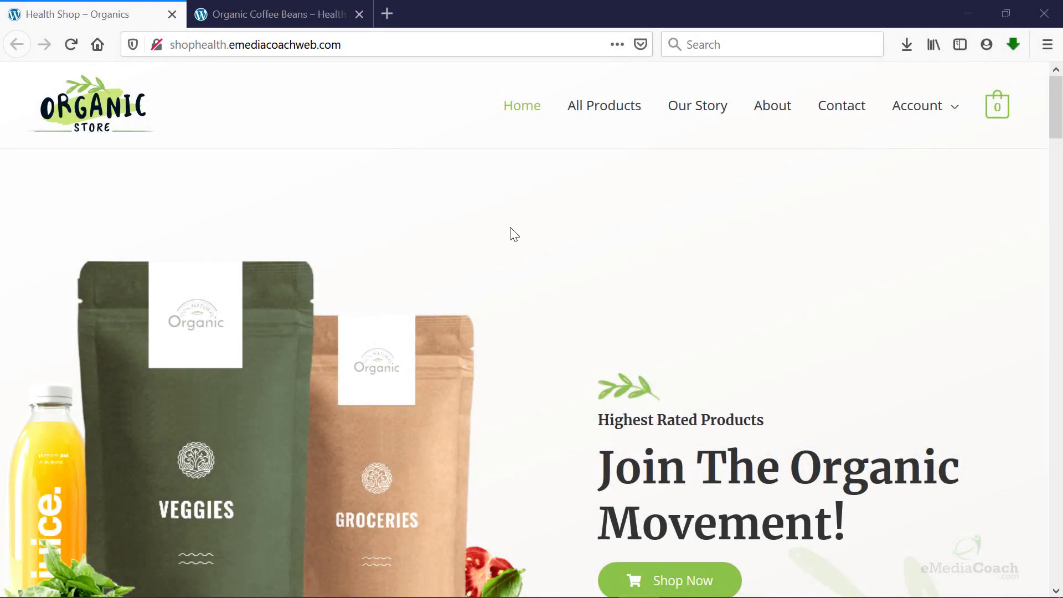
scroll(515, 235, down, 2)
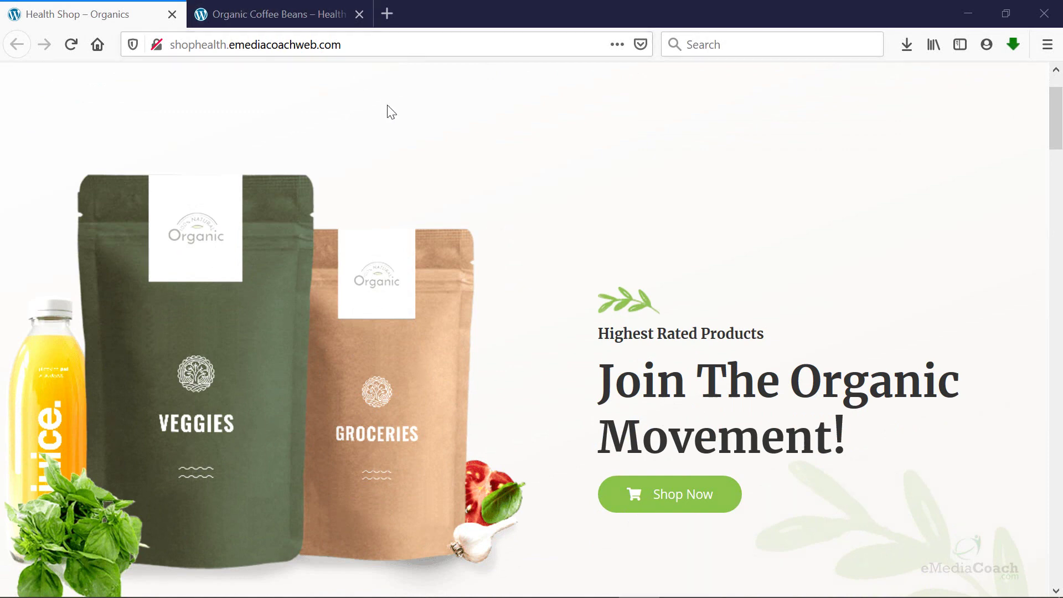
scroll(387, 109, up, 2)
Preview the Organic Coffee Beans product page at phone width, then back at desktop width.
click(318, 15)
scroll(527, 281, down, 2)
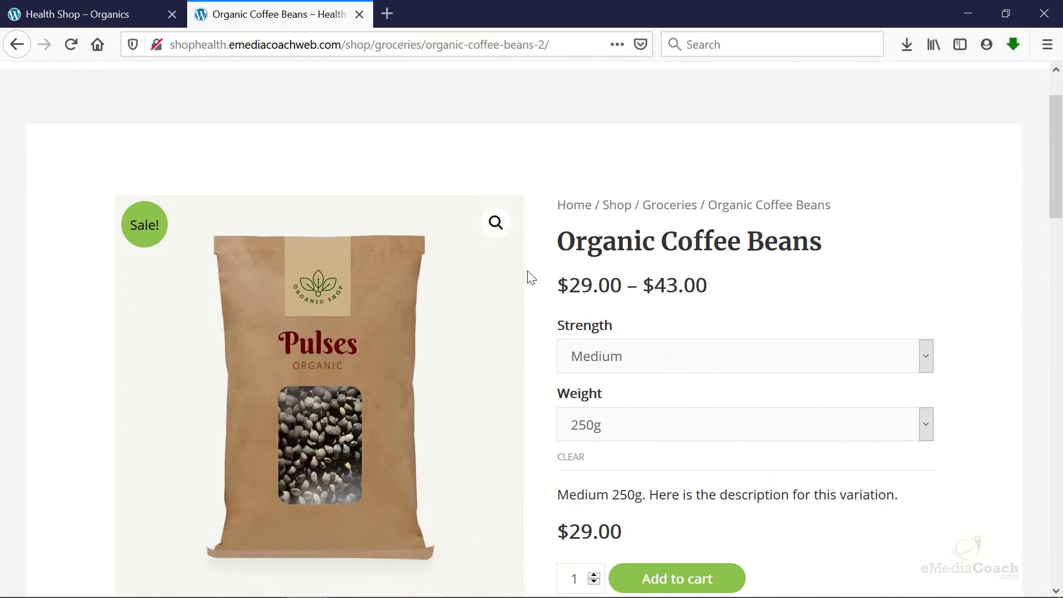
scroll(528, 274, down, 3)
scroll(531, 274, down, 1)
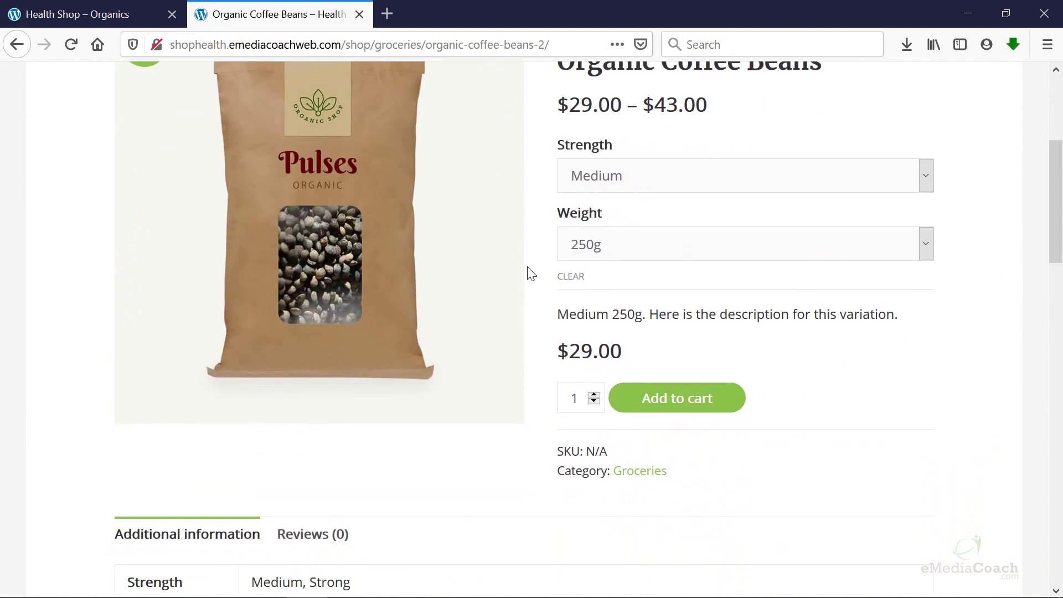
key(ctrl+shift+m)
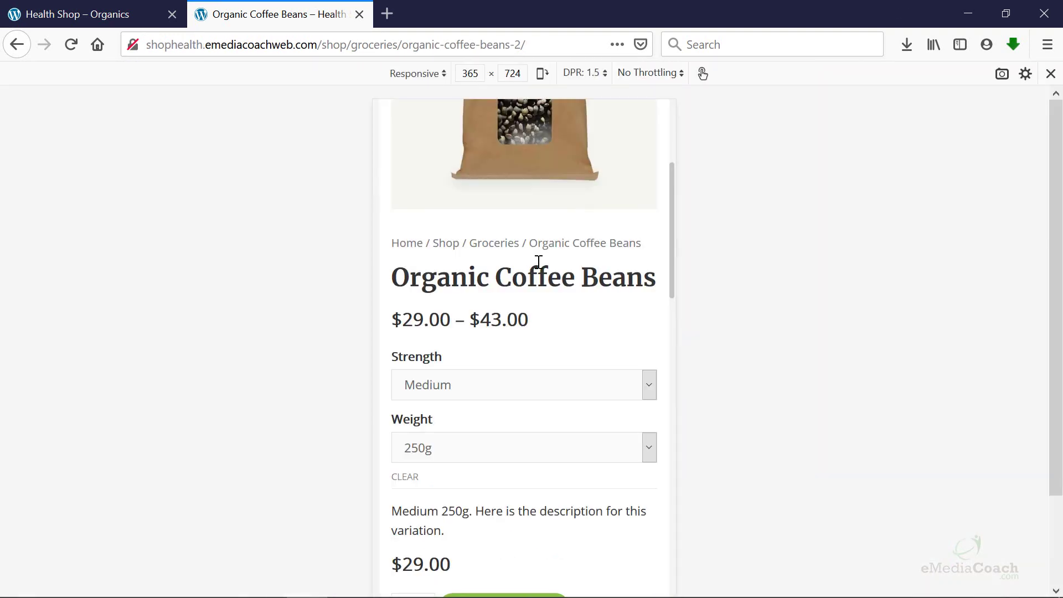
scroll(547, 245, down, 10)
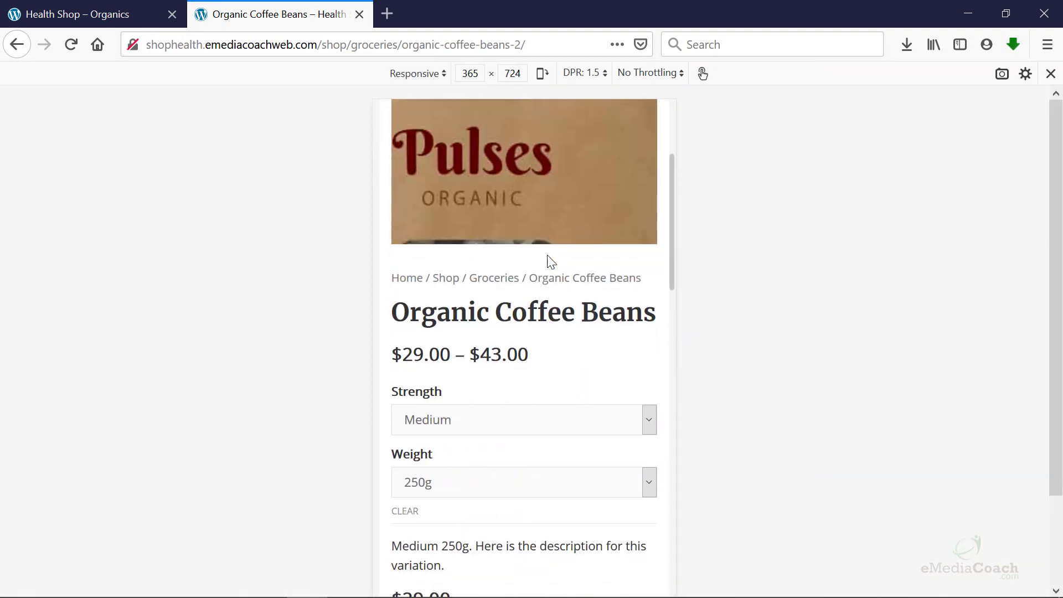
scroll(551, 261, down, 5)
scroll(551, 262, down, 5)
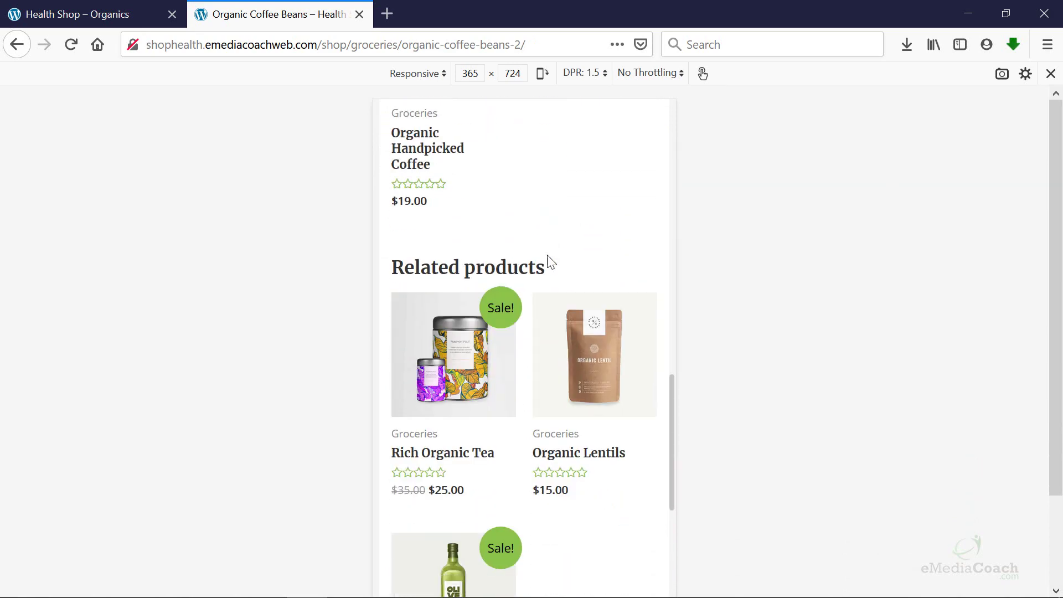
scroll(551, 261, up, 1)
scroll(549, 261, up, 20)
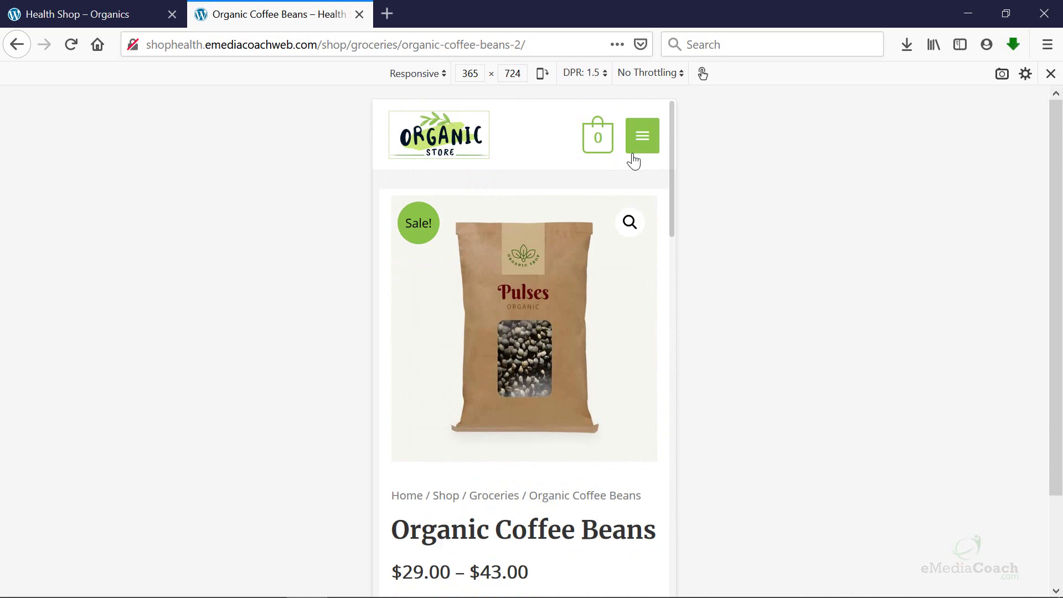
key(ctrl+shift+m)
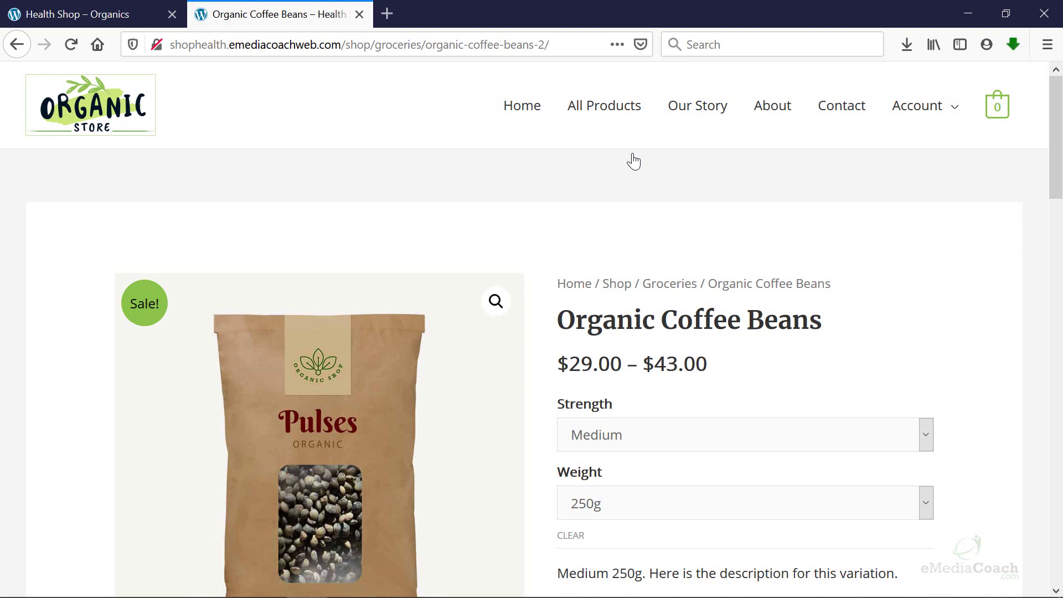
scroll(634, 161, down, 2)
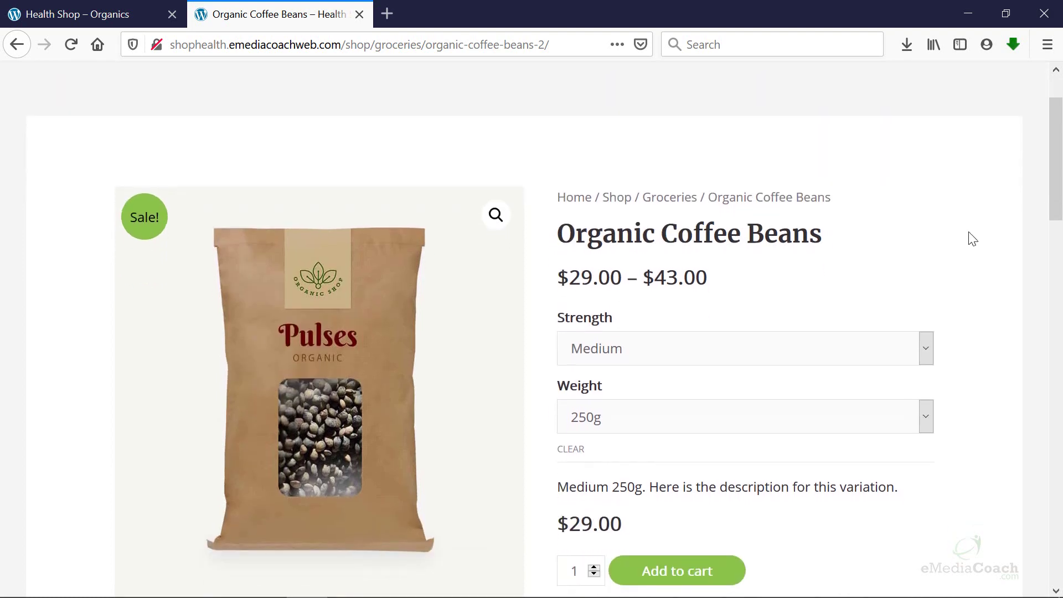
Add Organic Coffee Beans (Medium, 250g) to the cart and reach checkout with a $29.00 total.
click(682, 567)
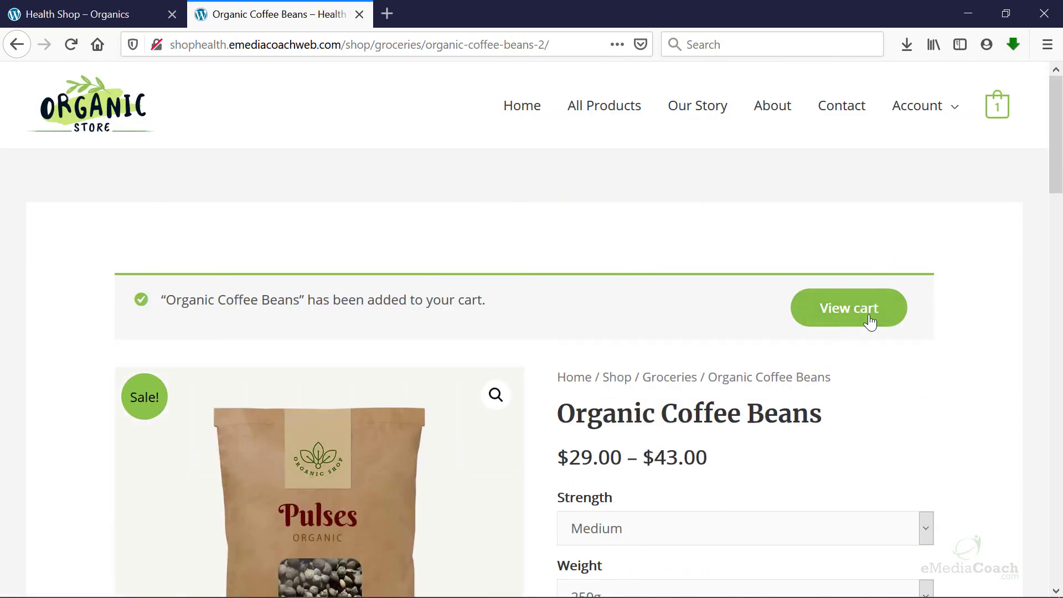
click(869, 321)
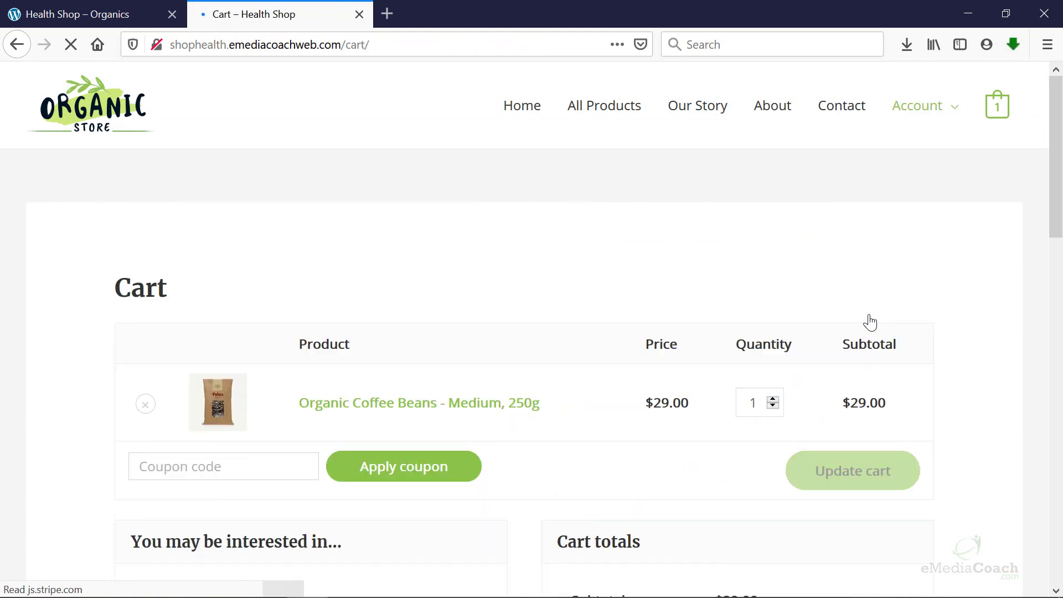
scroll(856, 353, down, 6)
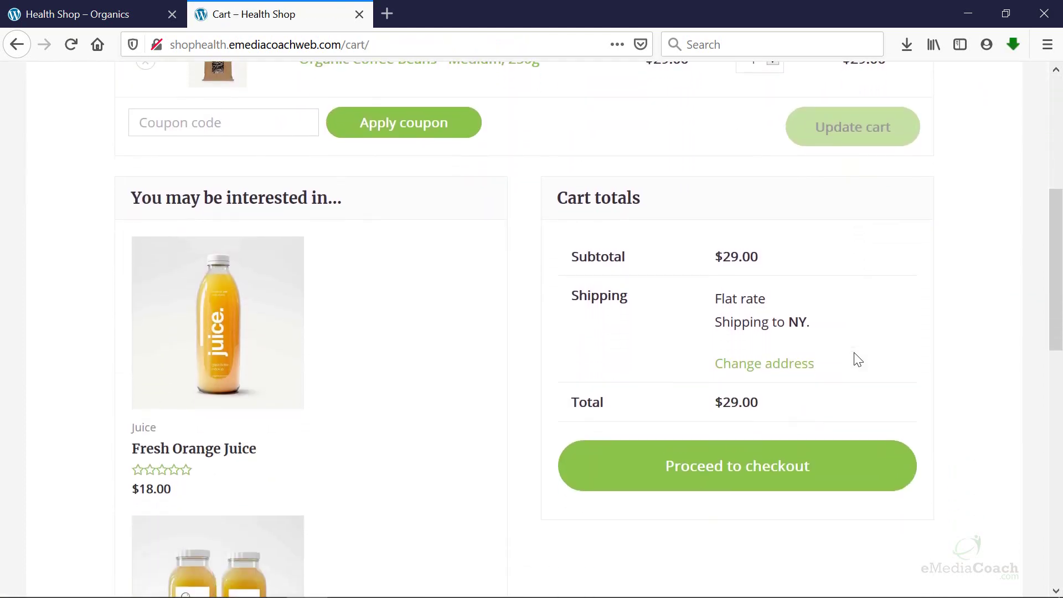
scroll(858, 360, down, 1)
click(847, 371)
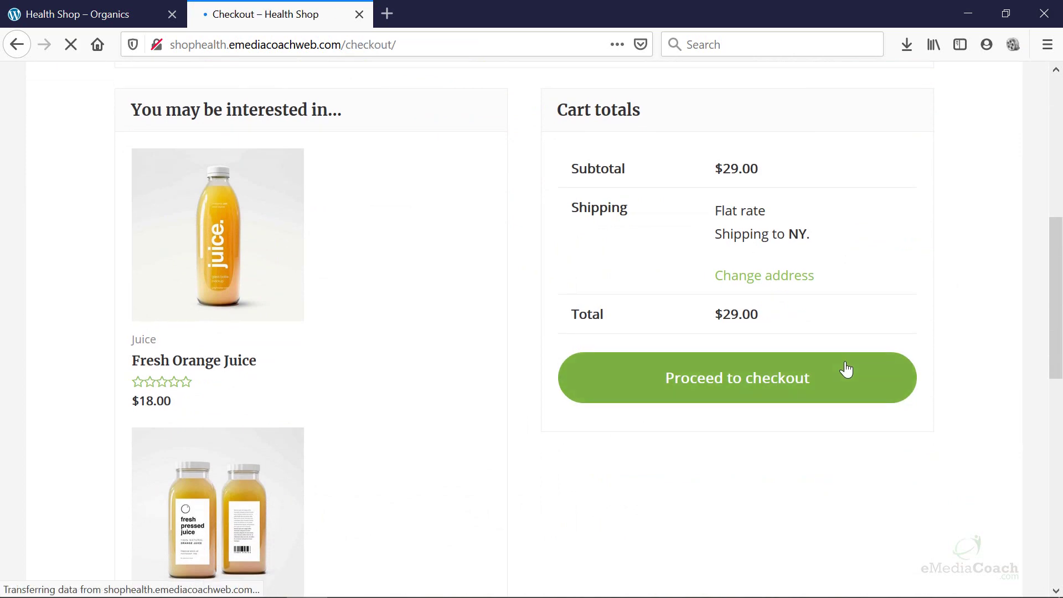
scroll(850, 368, down, 1)
scroll(849, 369, down, 6)
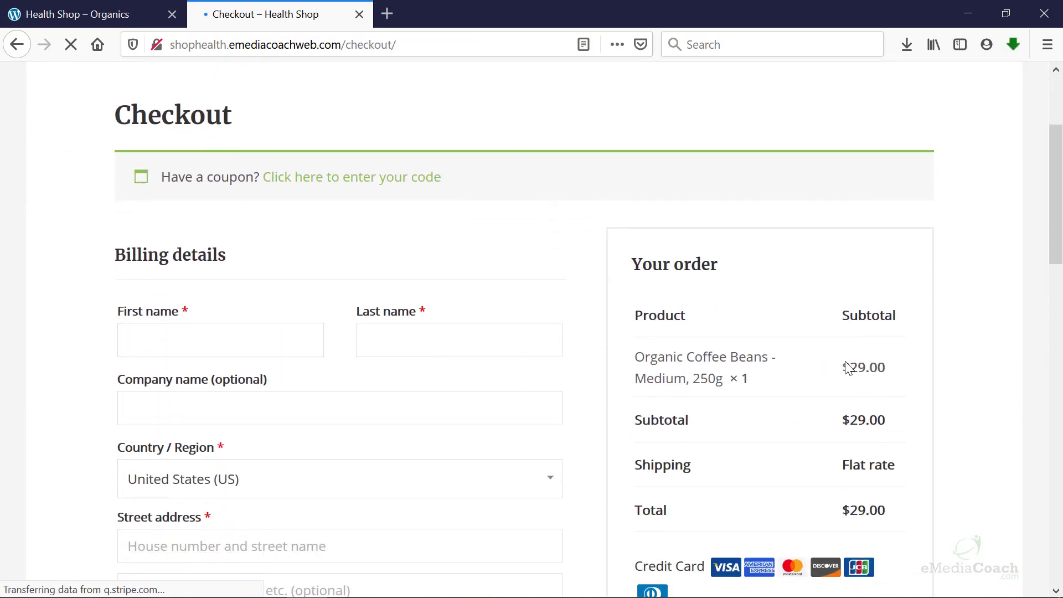